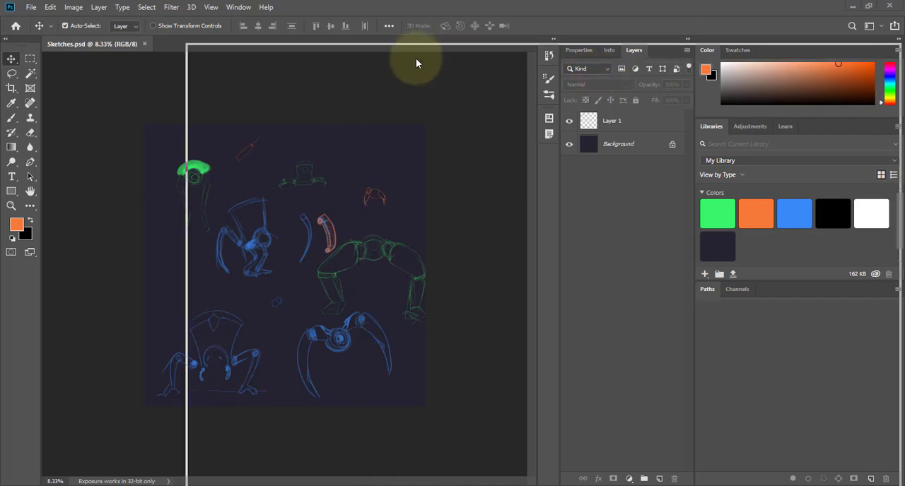
Search Google for "mechanical items" and show the image results in a maximized window.
text(mechanical )
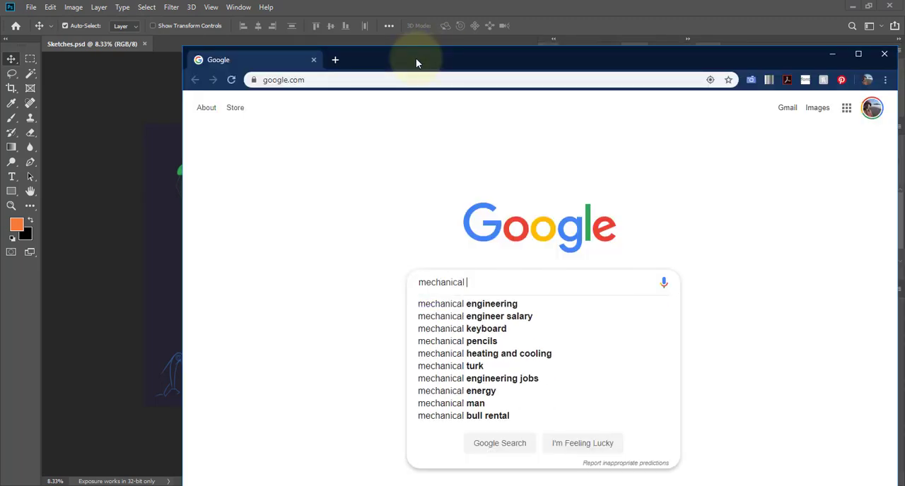
text(items)
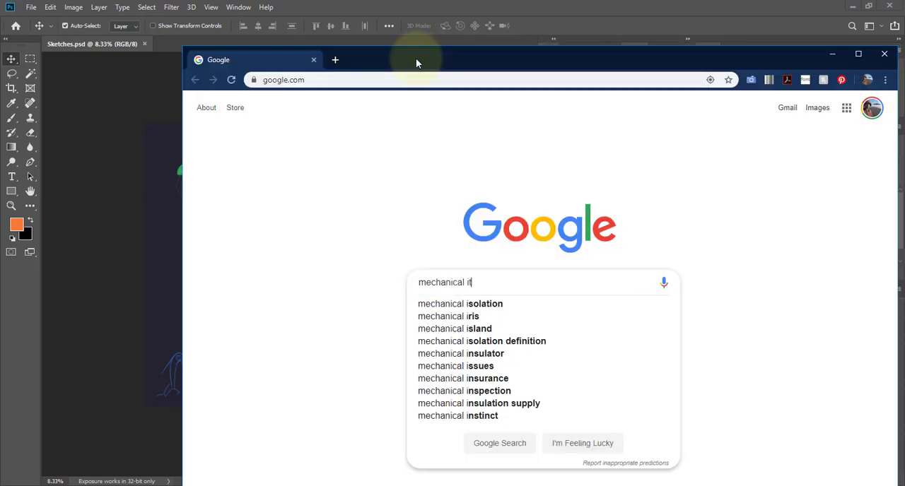
key(Return)
click(334, 147)
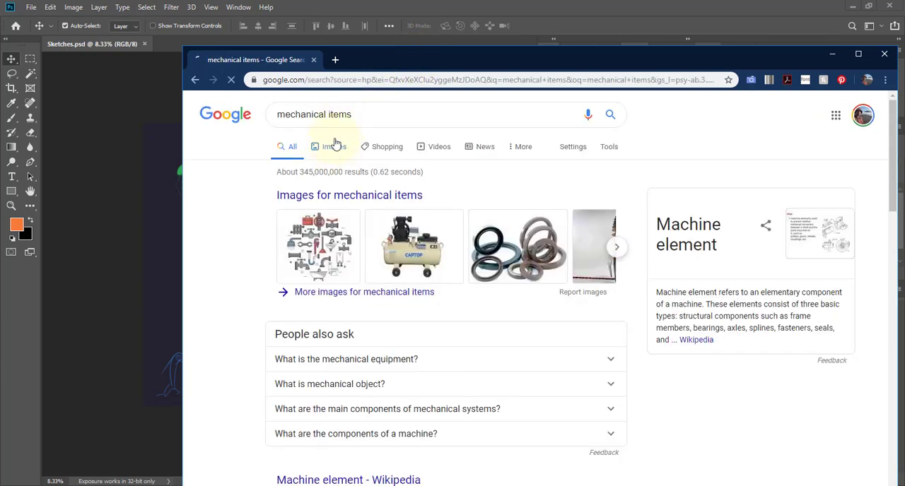
double_click(388, 55)
Browse enlarged previews of the mechanical items image results, starting from the first picture, for mechanical part references.
click(64, 220)
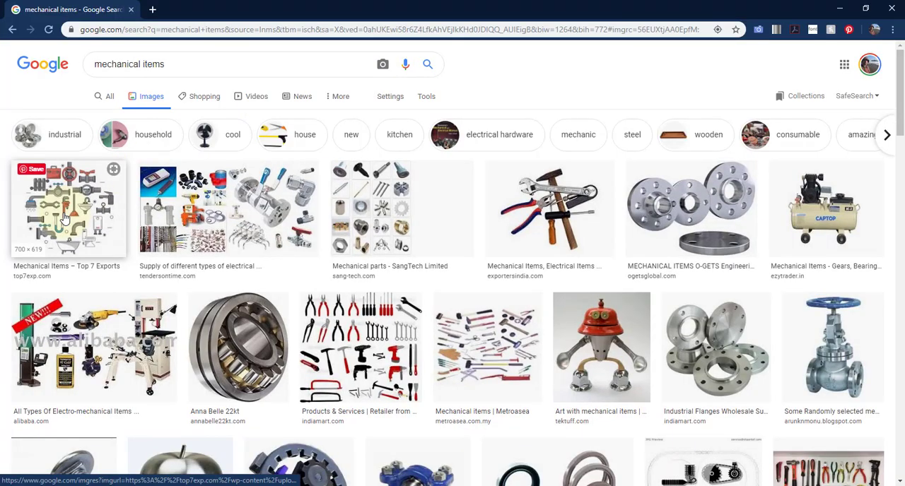
key(Right)
key(Right)
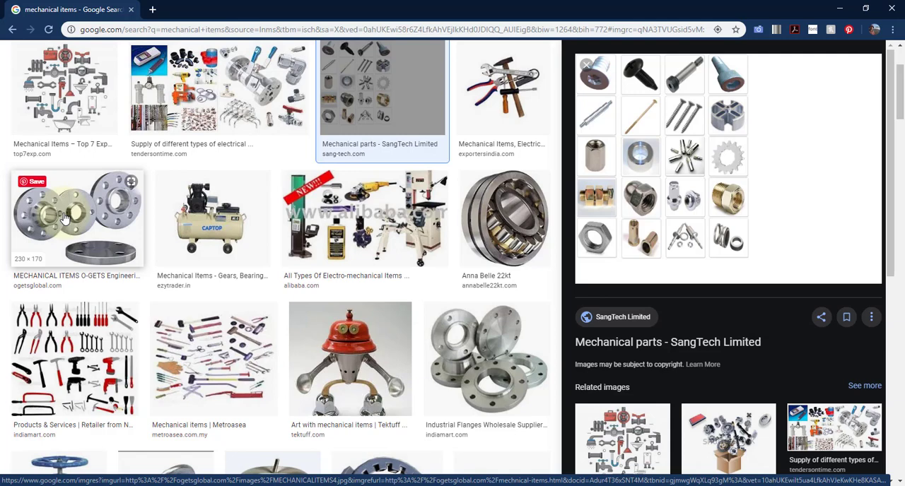
key(Right)
key(Right)
key(Right)
key(Right)
key(Right)
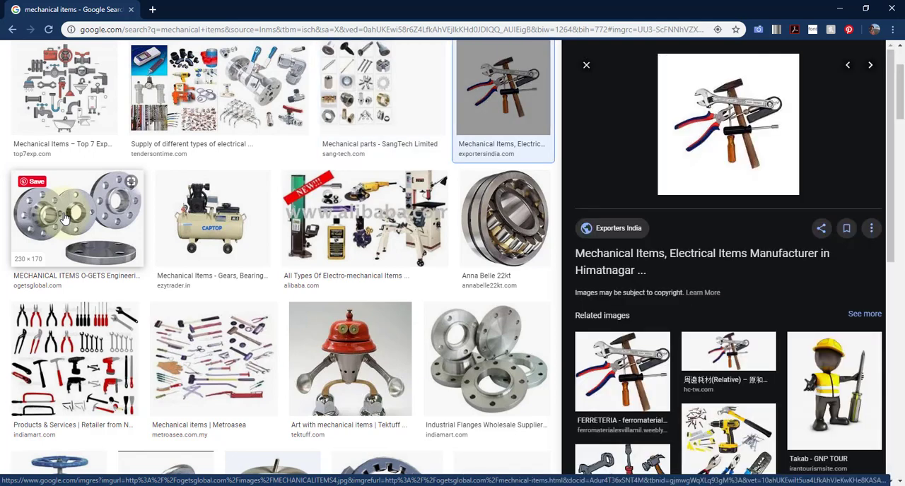
key(Right)
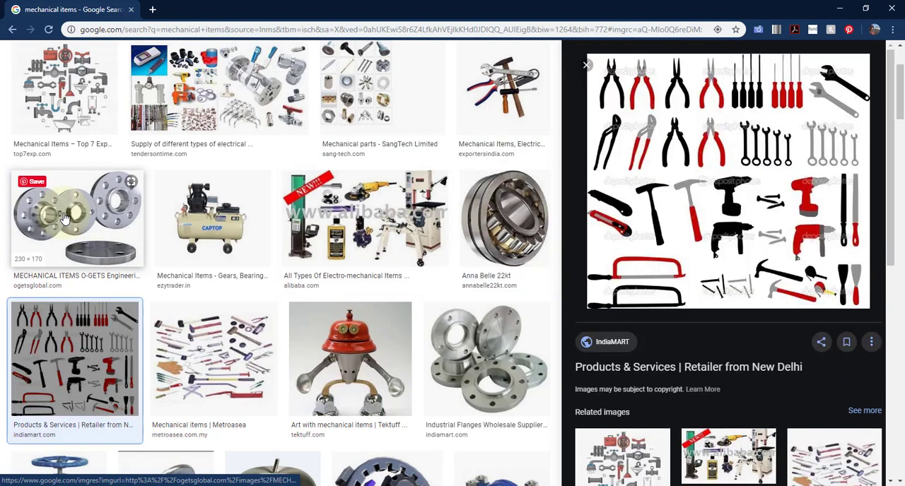
key(Left)
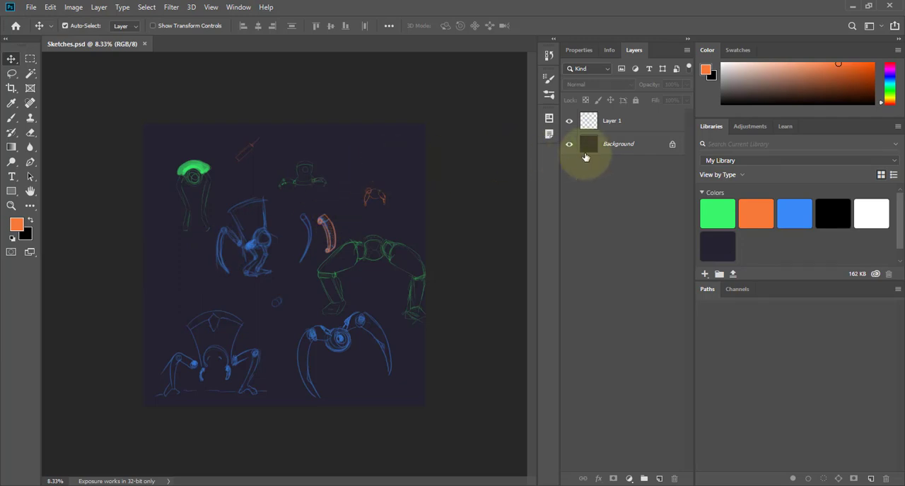
Examine the individual robot and limb sketches in Sketches.psd up close in Photoshop, ending with the whole canvas in view.
key(ctrl+space)
mouse_move(173, 213)
ctrl+mouse_down()
mouse_move(234, 213)
mouse_move(273, 192)
mouse_move(210, 290)
mouse_move(106, 321)
ctrl+mouse_up()
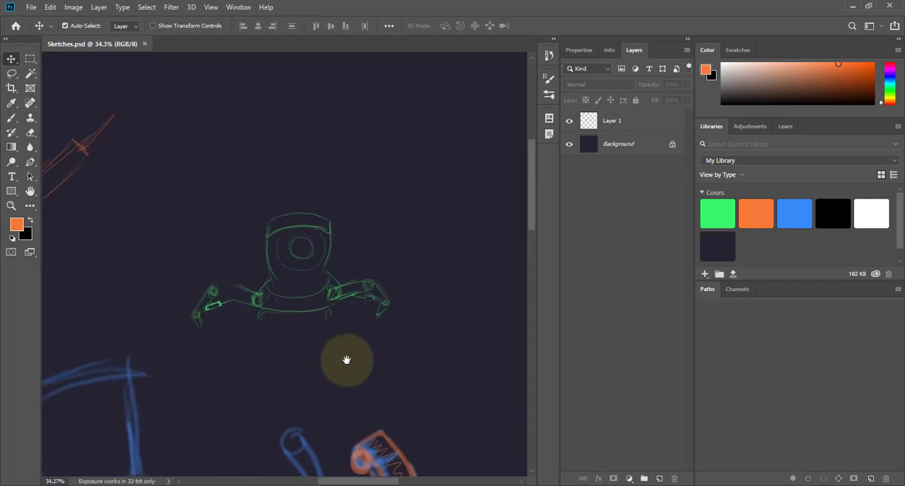
drag(345, 362, 173, 259)
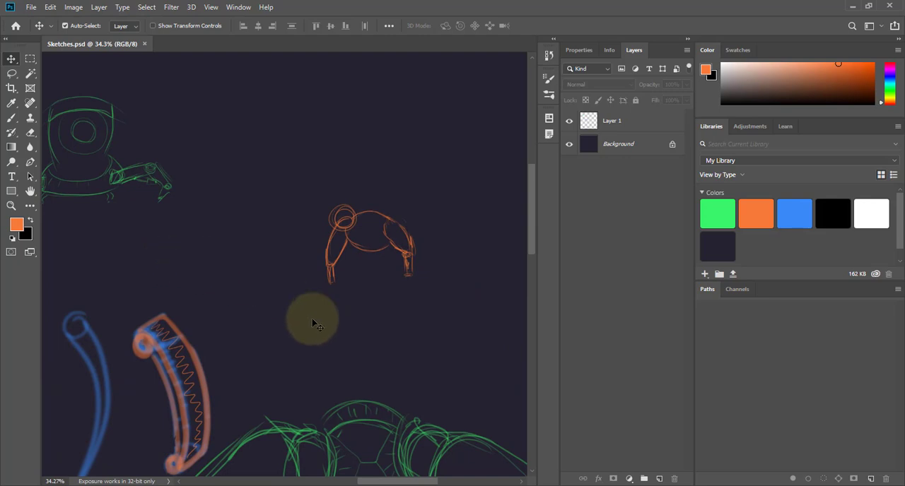
drag(369, 333, 304, 131)
key(ctrl+0)
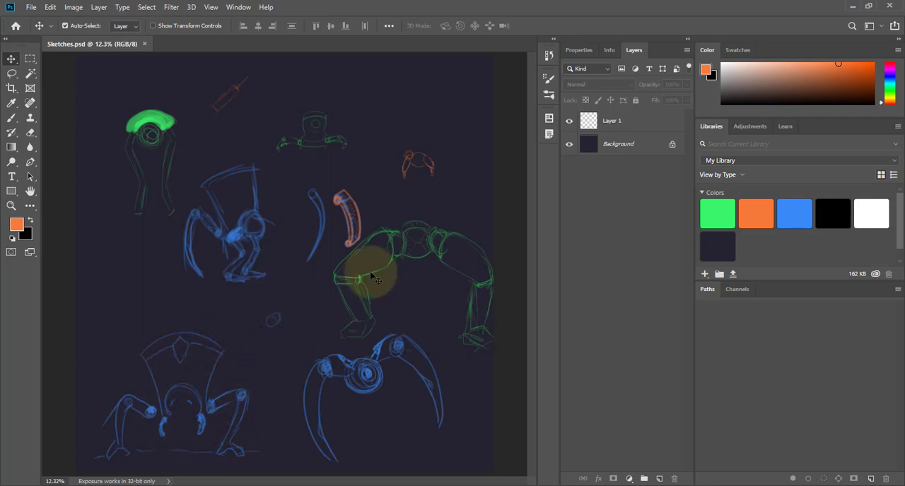
key(ctrl)
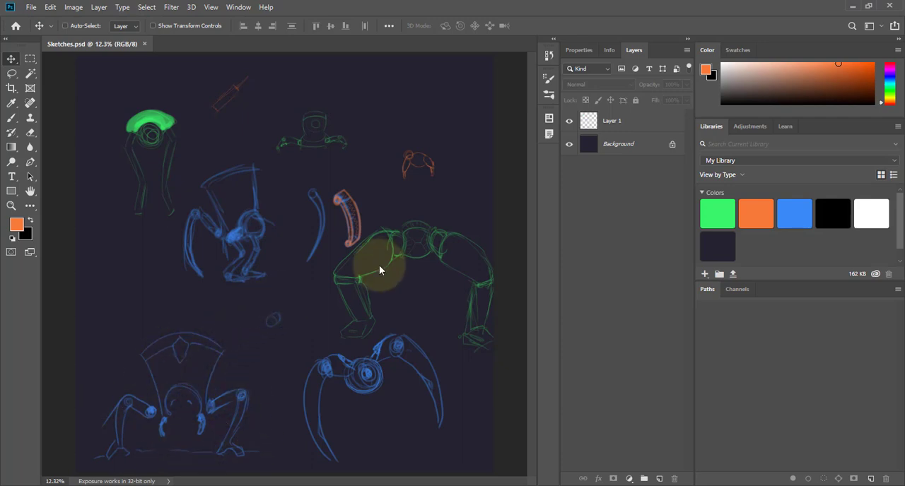
Close the sketch document, clear Photoshop off the screen and launch Maya 2019.
key(ctrl+w)
click(857, 7)
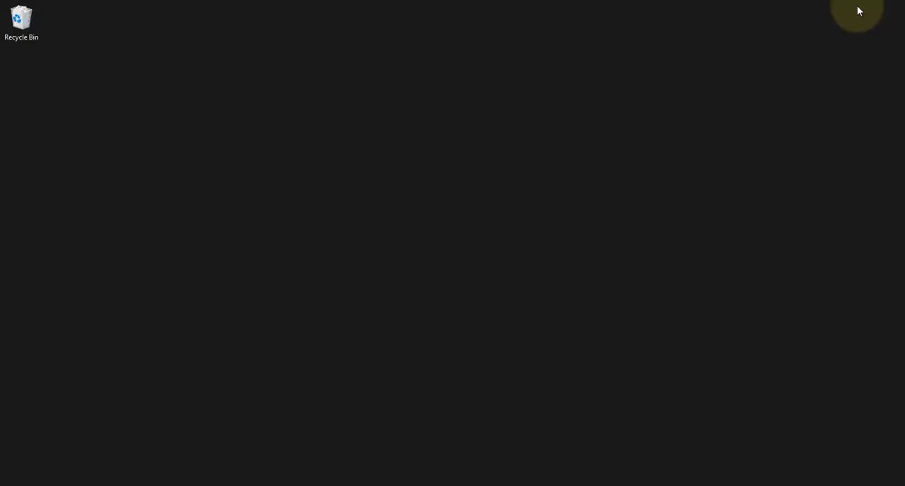
key(super)
text(maya)
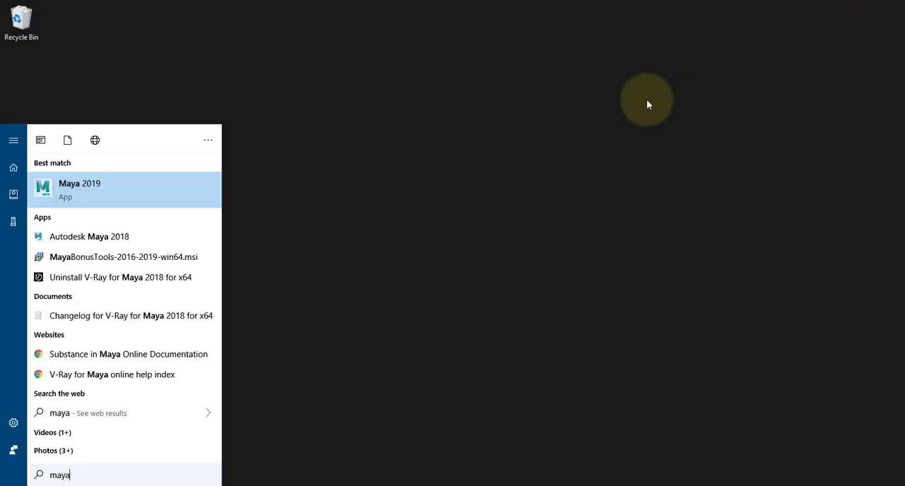
key(Return)
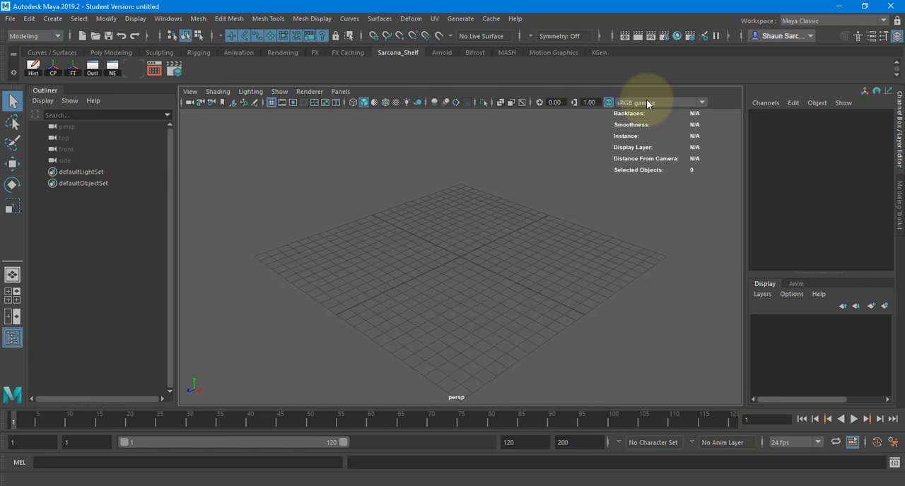
key(super+e)
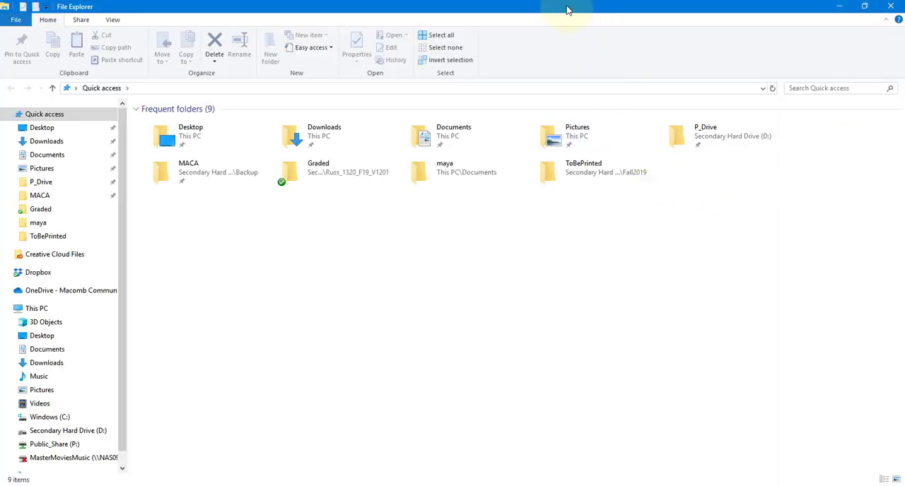
key(alt+Tab)
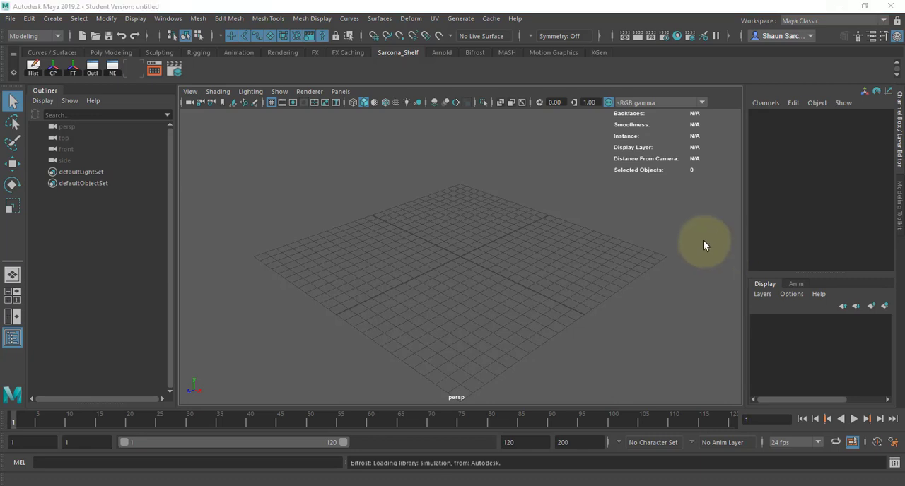
click(614, 230)
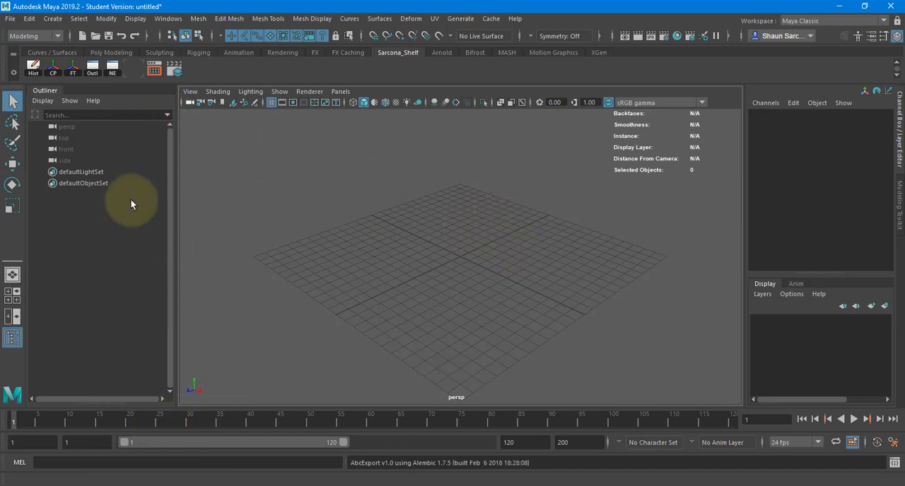
Set the recent Mechanical project in the 2520 folder as the current Maya project.
click(11, 20)
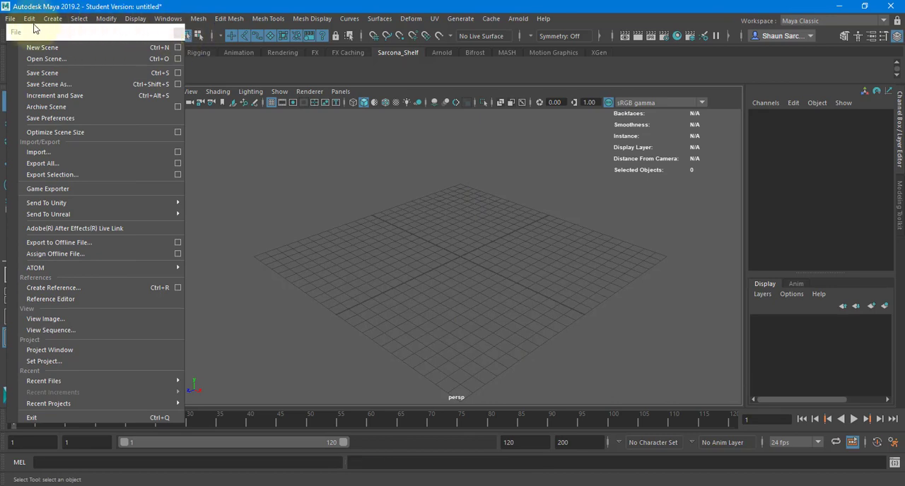
click(12, 20)
click(11, 19)
mouse_move(132, 372)
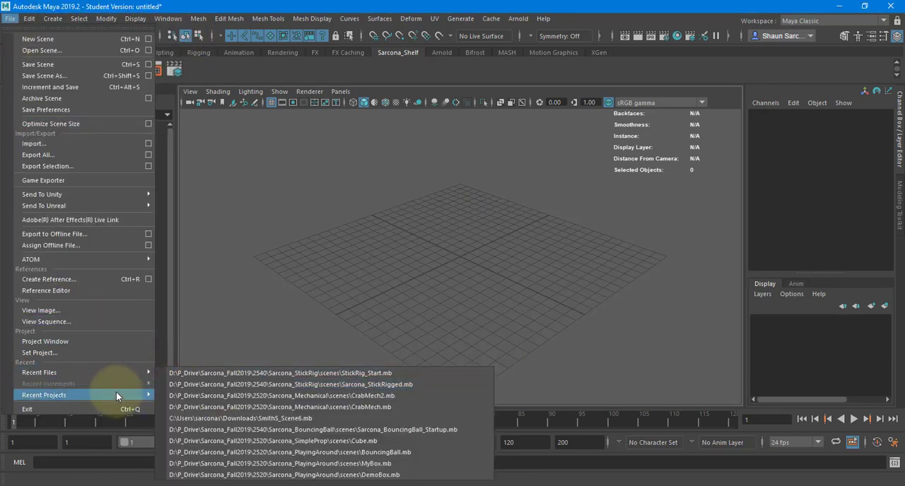
mouse_move(116, 394)
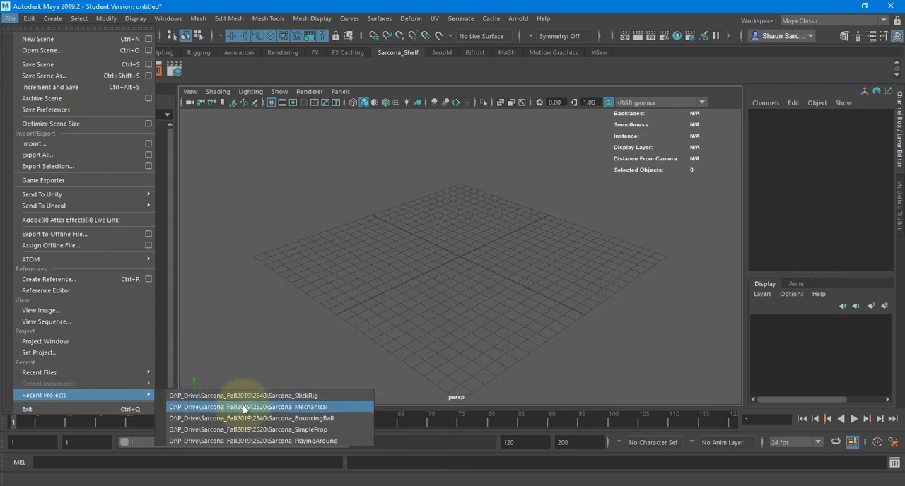
click(243, 407)
Open the scene CrabMech2.mb without saving the untitled scene, accepting the student version notice.
key(ctrl+o)
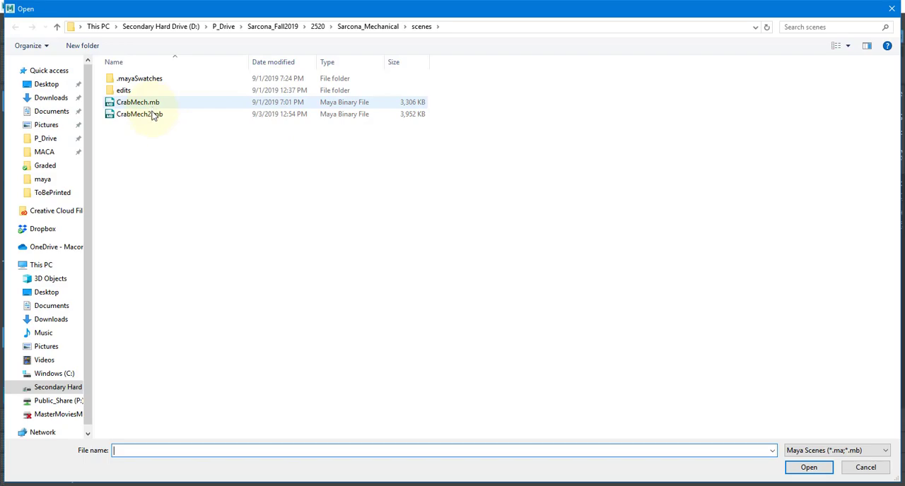
double_click(155, 114)
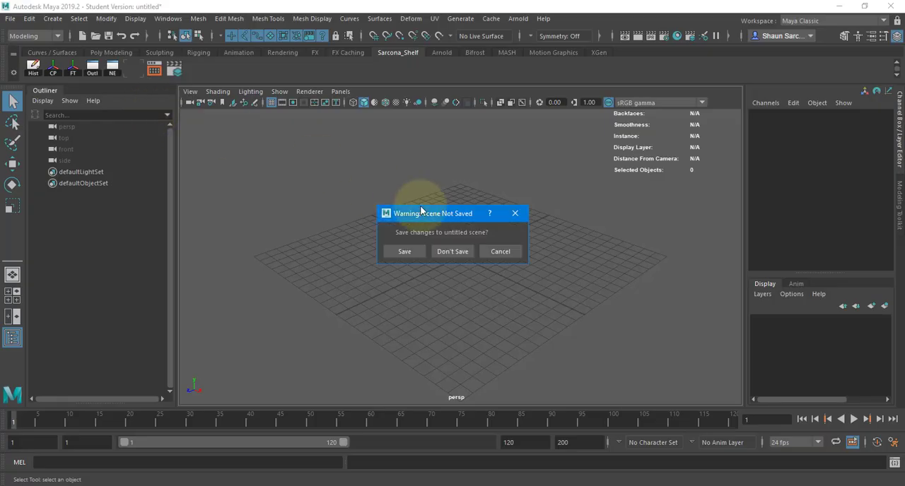
click(442, 253)
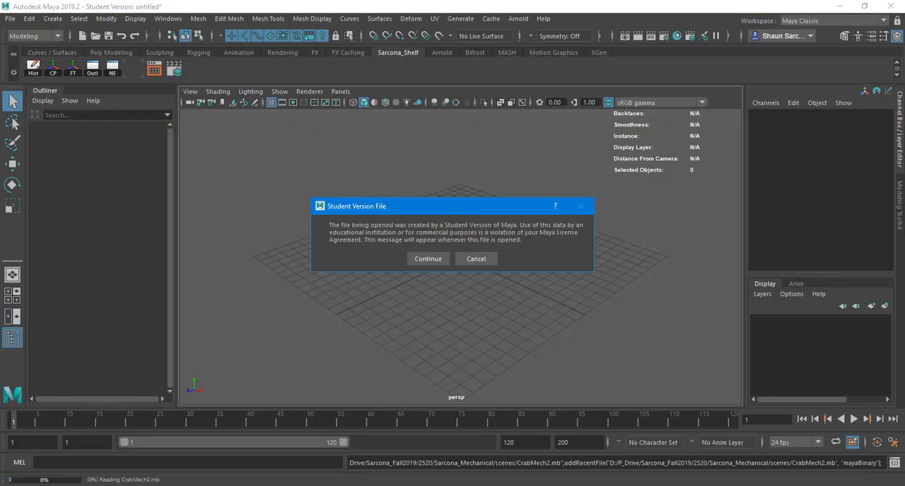
click(428, 258)
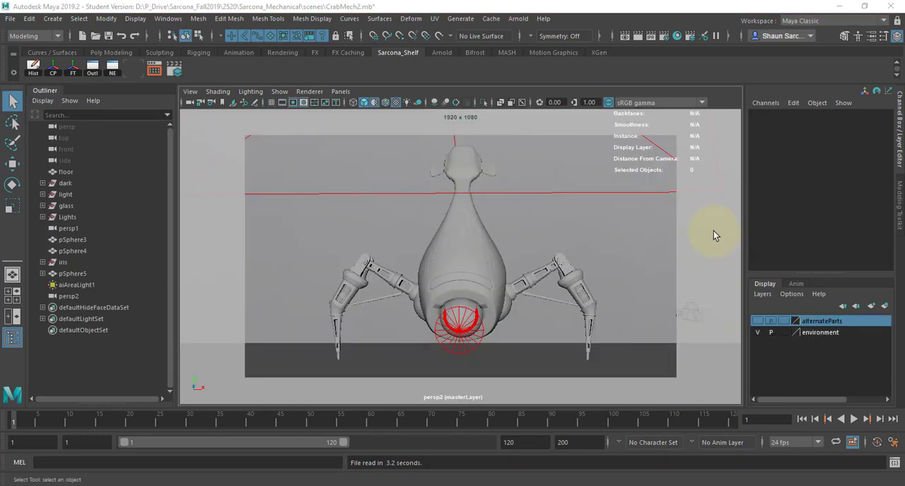
Switch the viewport from the persp2 camera to a new perspective camera.
click(568, 217)
key(space)
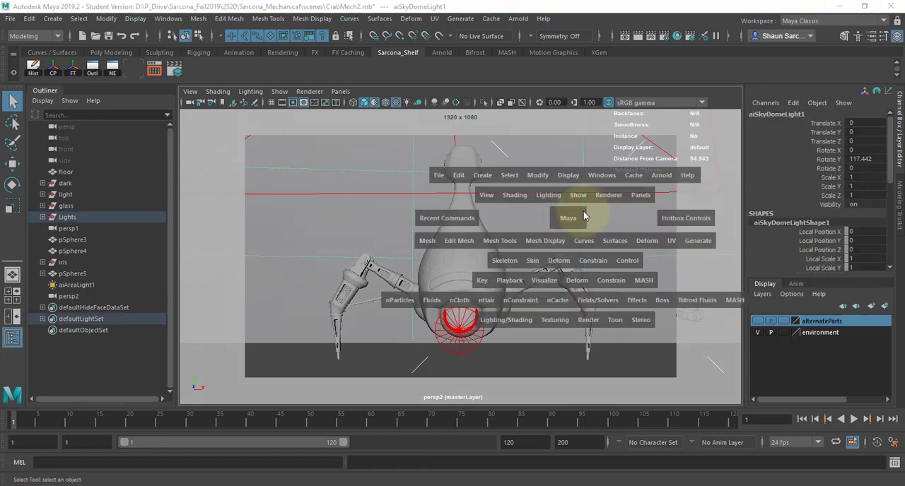
drag(583, 215, 516, 202)
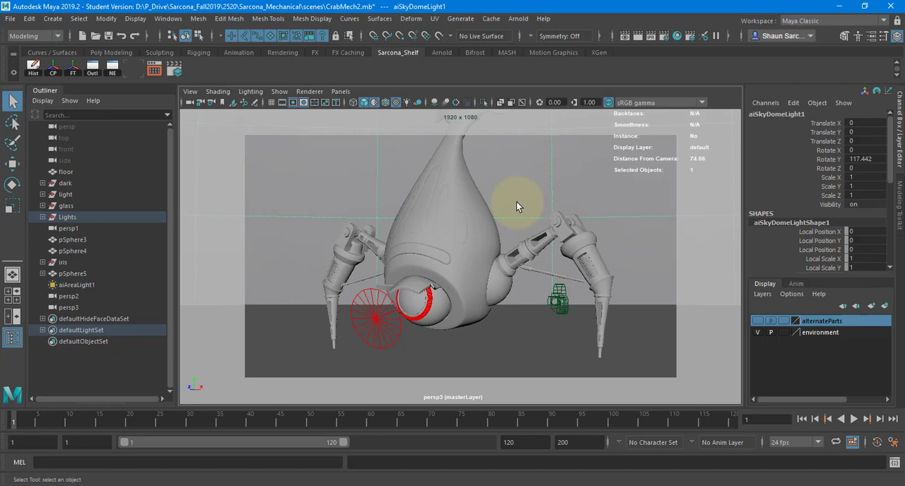
Frame the crab robot's body and inspect it from several angles.
click(445, 215)
key(f)
alt+drag(448, 234, 476, 259)
alt+middle_drag(476, 258, 415, 228)
alt+drag(463, 258, 406, 275)
alt+middle_drag(408, 277, 420, 453)
Select the robot's head piece and inspect the seam where its neck meets the body up close.
click(538, 292)
key(f)
alt+drag(488, 281, 431, 299)
alt+middle_drag(364, 324, 375, 265)
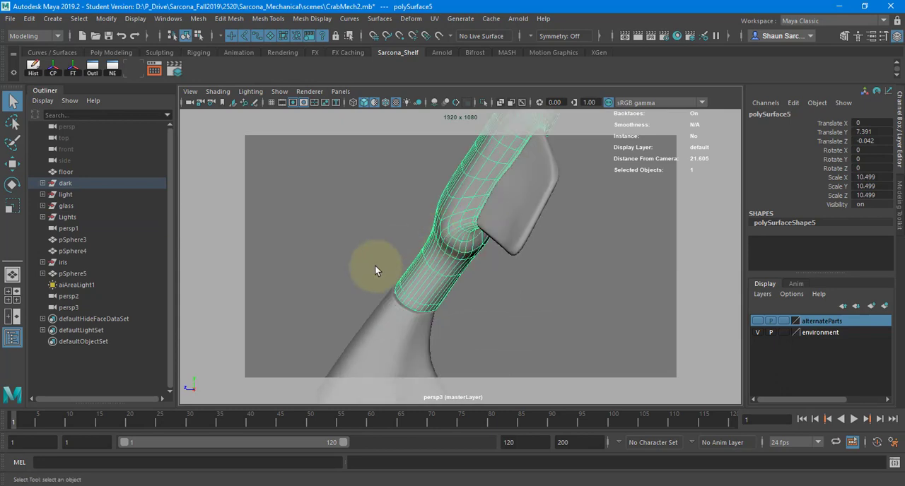
alt+right_drag(375, 266, 426, 270)
alt+middle_drag(427, 271, 482, 175)
alt+right_drag(495, 206, 526, 210)
mouse_move(434, 176)
alt+mouse_down()
mouse_move(442, 165)
mouse_move(426, 169)
alt+mouse_up()
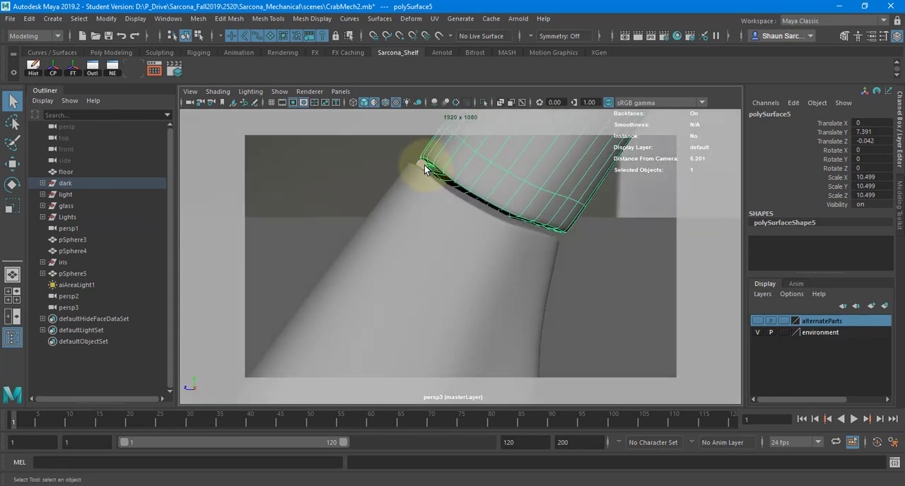
Select the body shell below the neck seam to compare the separate pieces, and review the overall model.
click(420, 165)
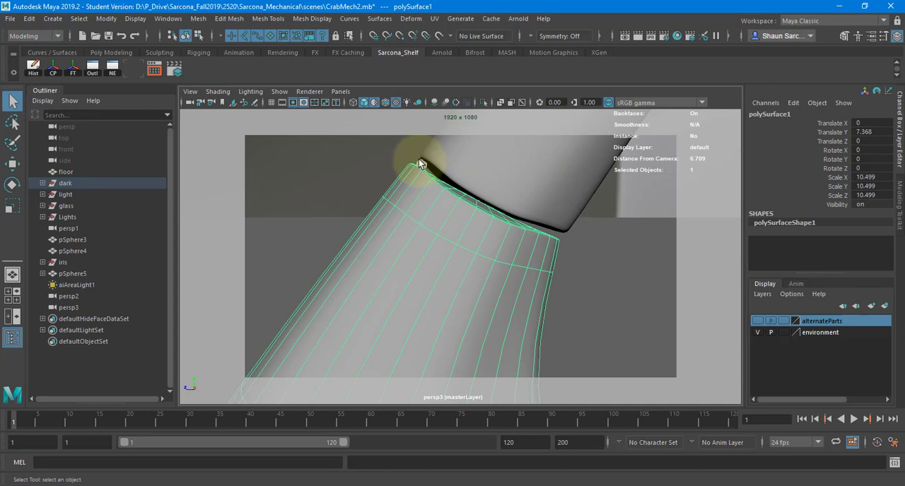
click(419, 161)
key(f)
alt+drag(420, 175, 407, 239)
scroll(406, 240, down, 15)
alt+drag(431, 268, 446, 210)
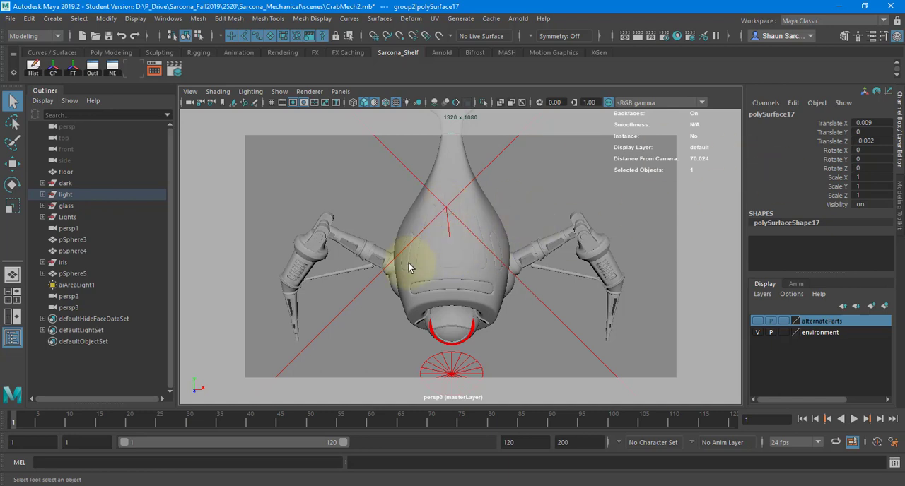
Inspect the glass panels inset in the robot's body, selecting them and the surrounding body shell in turn.
click(453, 246)
key(w)
key(f)
alt+drag(456, 277, 446, 206)
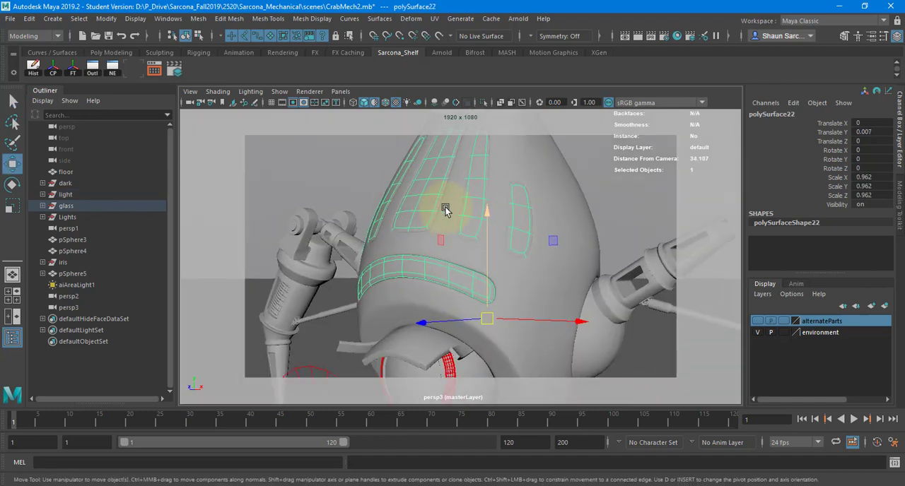
click(526, 163)
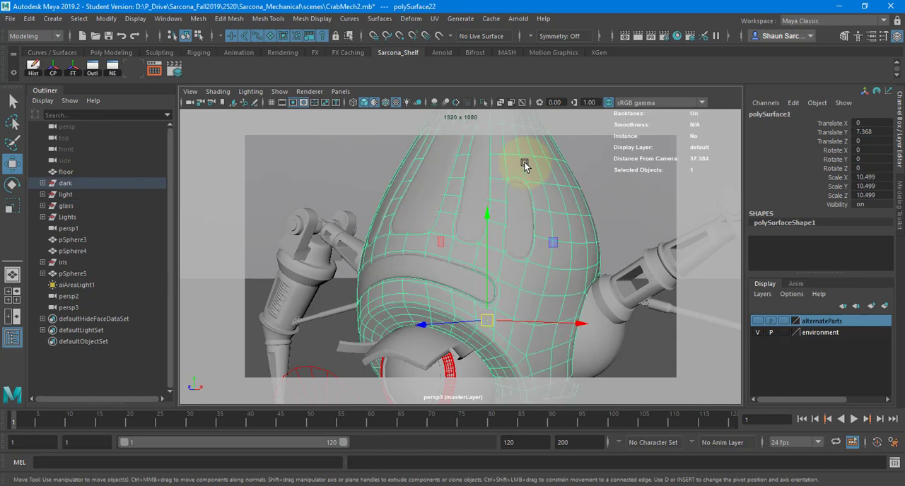
click(437, 169)
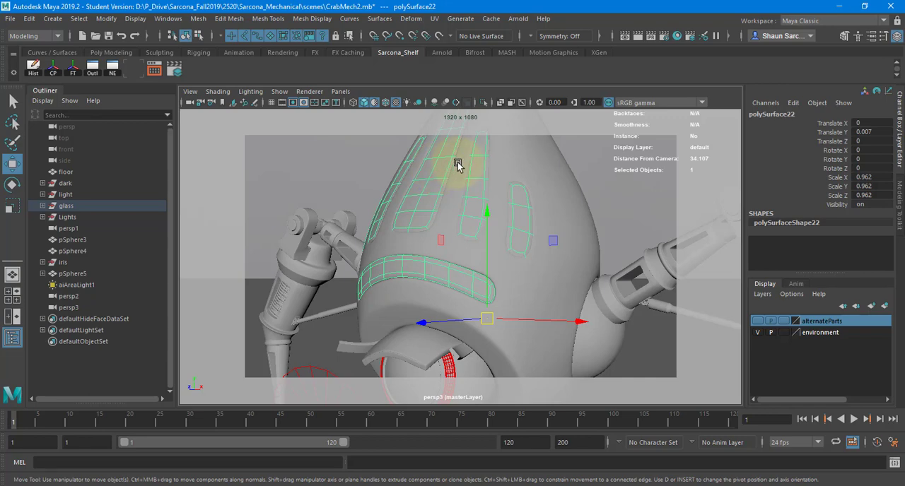
Select the robot's head piece again and frame it in the view.
scroll(460, 166, down, 10)
click(475, 246)
key(f)
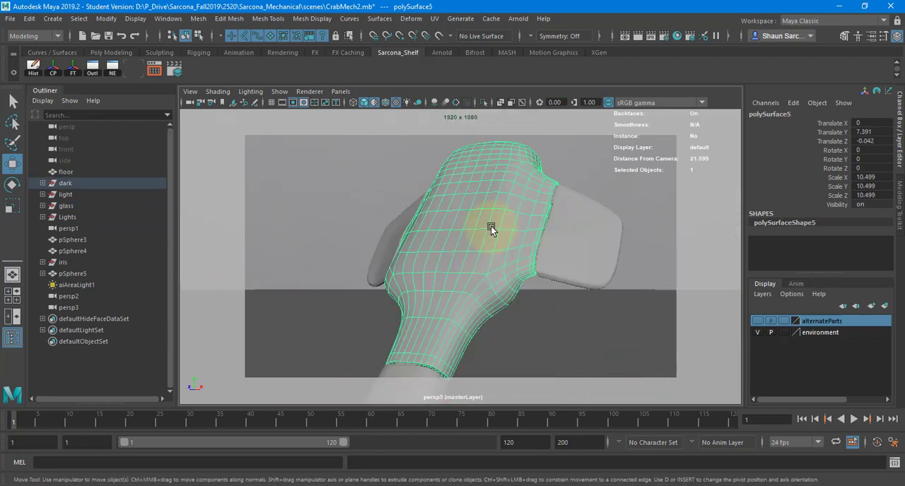
Examine the robot's head piece from the front and side, and compare it with the body and legs.
alt+drag(491, 226, 576, 220)
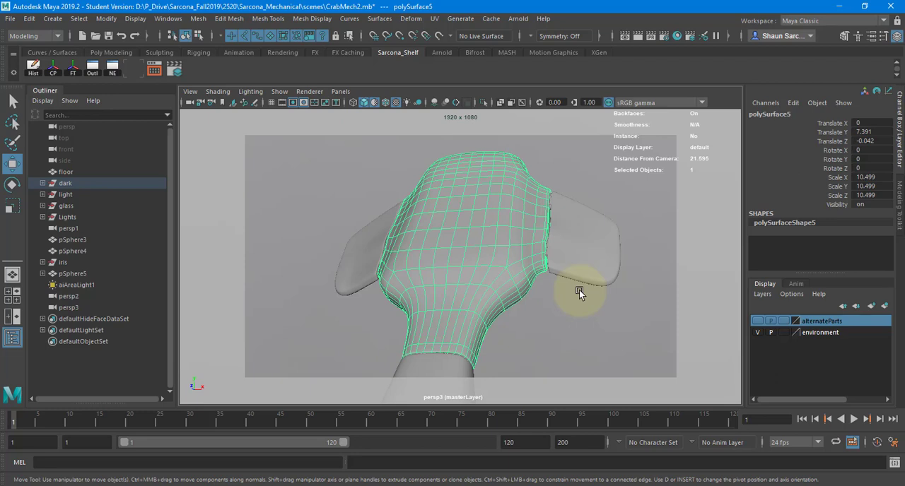
alt+drag(579, 290, 247, 245)
scroll(390, 309, down, 10)
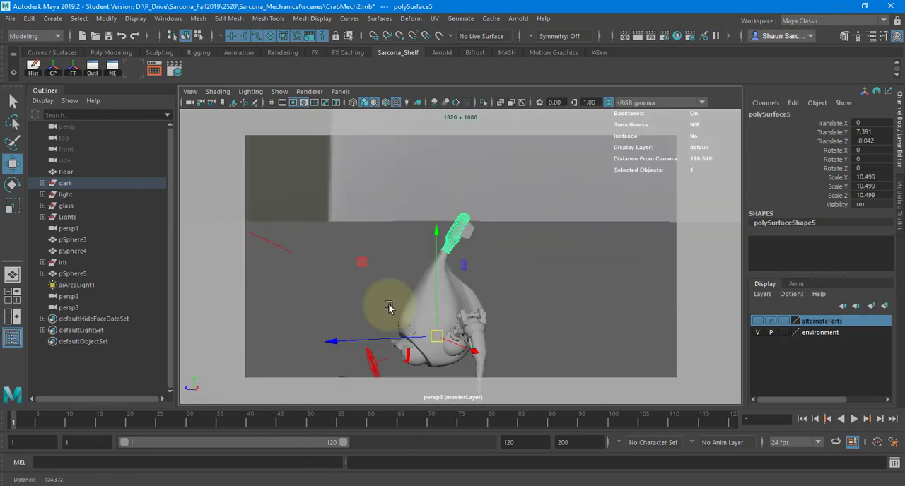
alt+middle_drag(390, 309, 418, 279)
alt+drag(418, 280, 654, 295)
scroll(655, 295, up, 5)
Select the hinge pin cylinder at the leg's upper joint and inspect the joint up close from several angles.
click(539, 323)
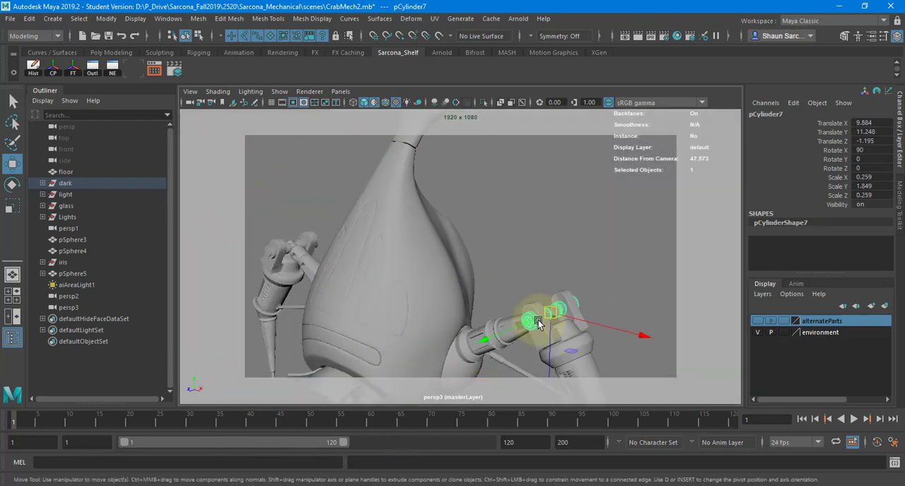
key(f)
alt+drag(530, 283, 458, 185)
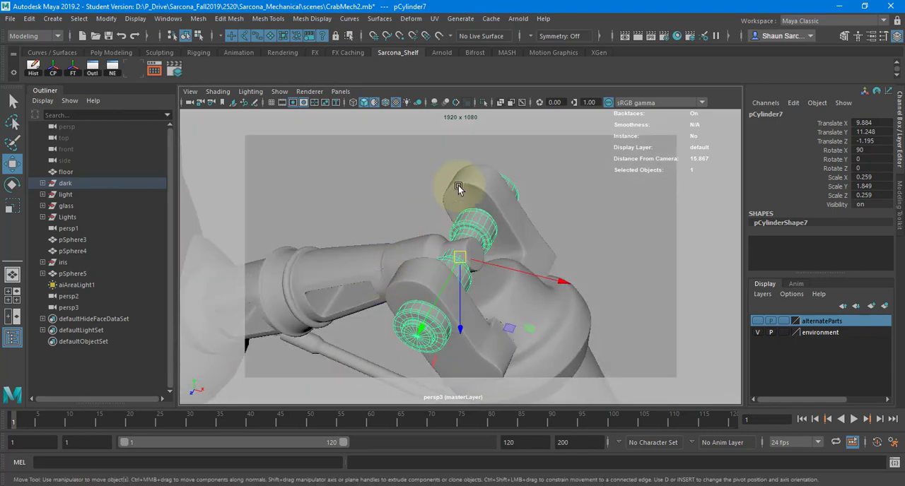
alt+middle_drag(458, 185, 421, 178)
alt+drag(421, 178, 389, 199)
alt+middle_drag(390, 199, 458, 225)
alt+right_drag(458, 225, 697, 244)
Select the outer sleeve of the thin piston between the two leg segments and inspect its shape and mounts.
alt+right_drag(469, 273, 506, 272)
alt+middle_drag(385, 254, 440, 242)
alt+drag(441, 242, 462, 266)
click(462, 266)
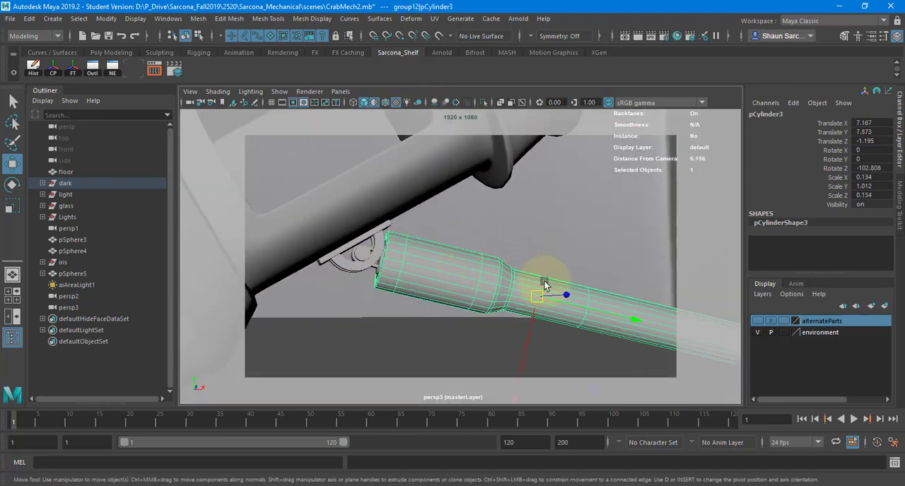
alt+right_drag(544, 285, 432, 267)
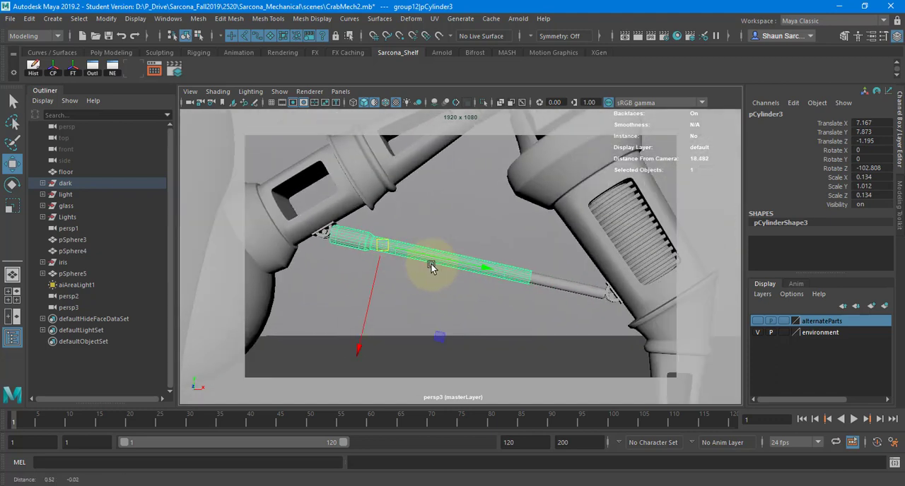
alt+drag(433, 267, 421, 266)
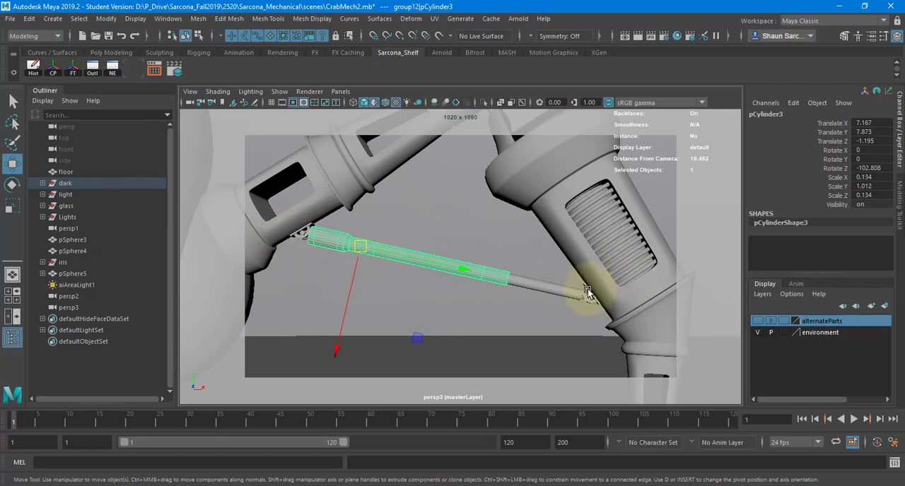
Select the piston's inner rod and check in wireframe how it sits inside the sleeve, then restore shaded display.
click(543, 291)
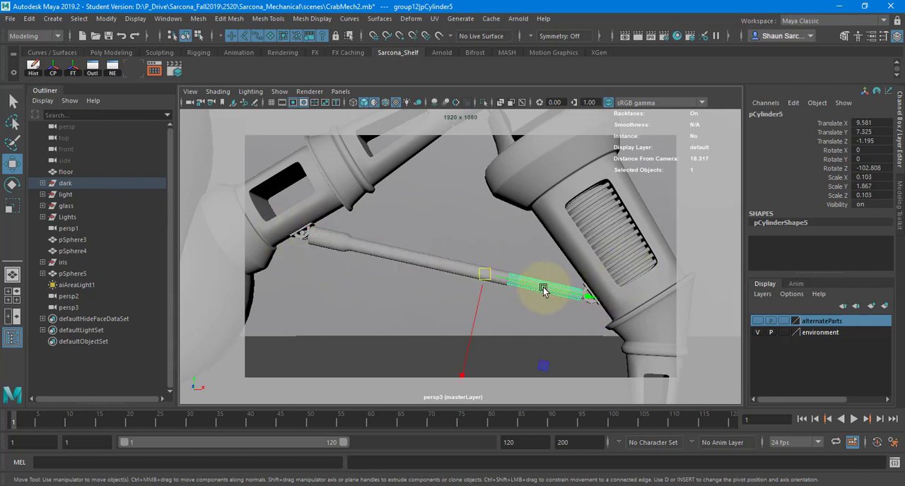
key(4)
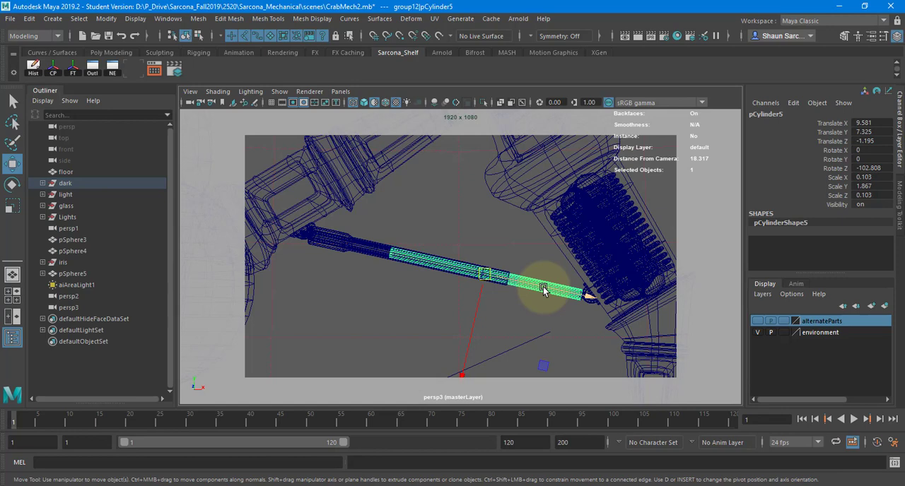
alt+right_drag(542, 219, 490, 226)
key(5)
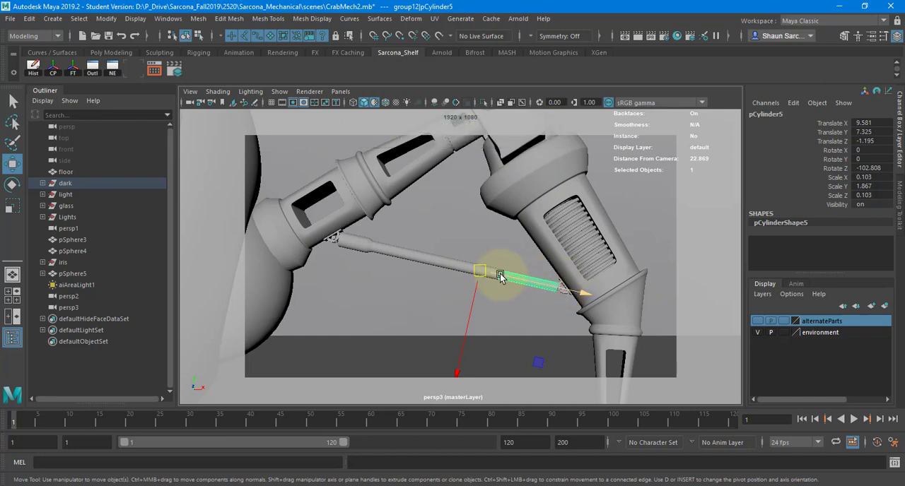
Review the whole robot, then select the eye's lens sphere and frame it up close.
alt+right_drag(593, 255, 290, 240)
alt+drag(586, 236, 550, 241)
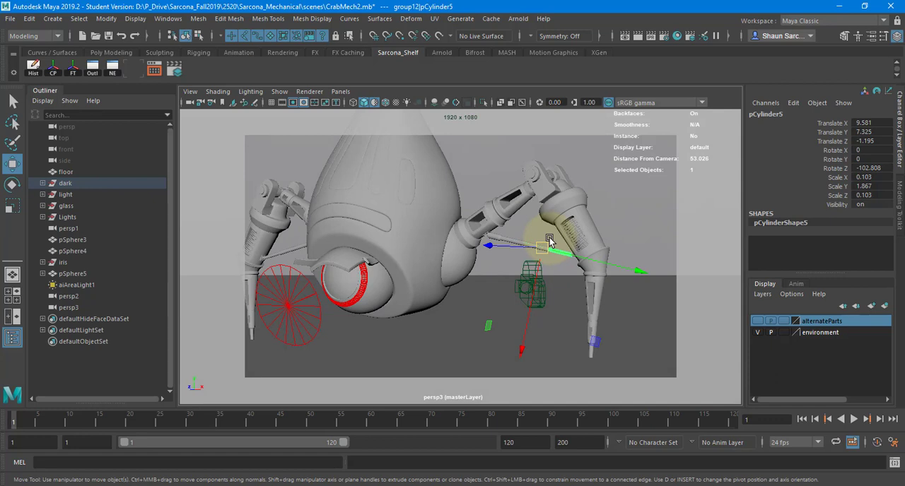
alt+drag(550, 242, 401, 248)
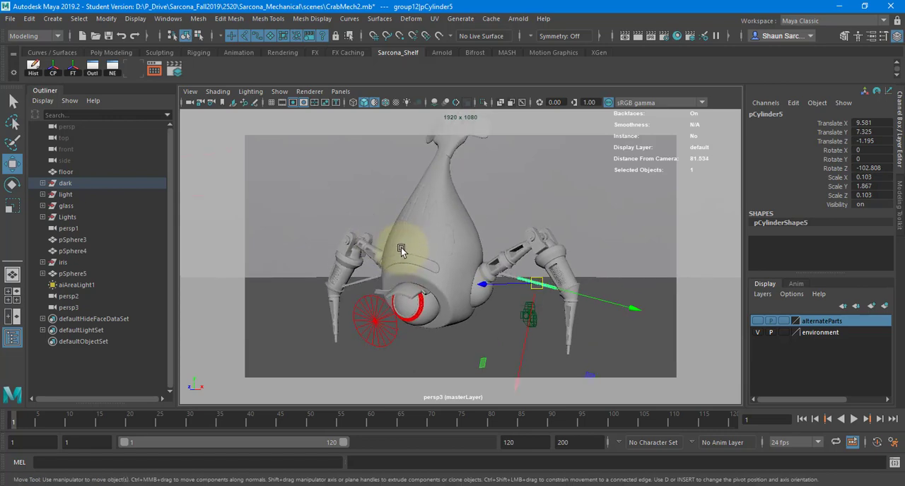
click(404, 299)
key(f)
alt+drag(398, 299, 498, 278)
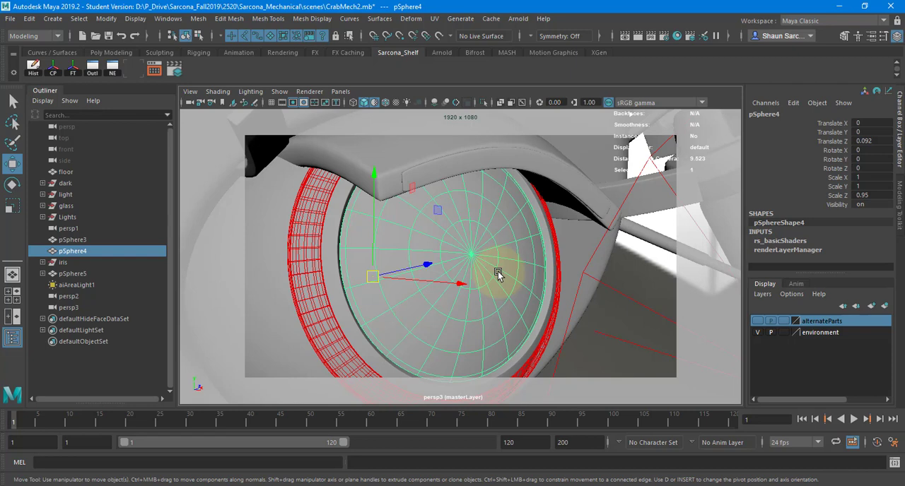
Hide the eye's lens sphere to expose the blades behind it, and select the whole iris group.
key(ctrl+h)
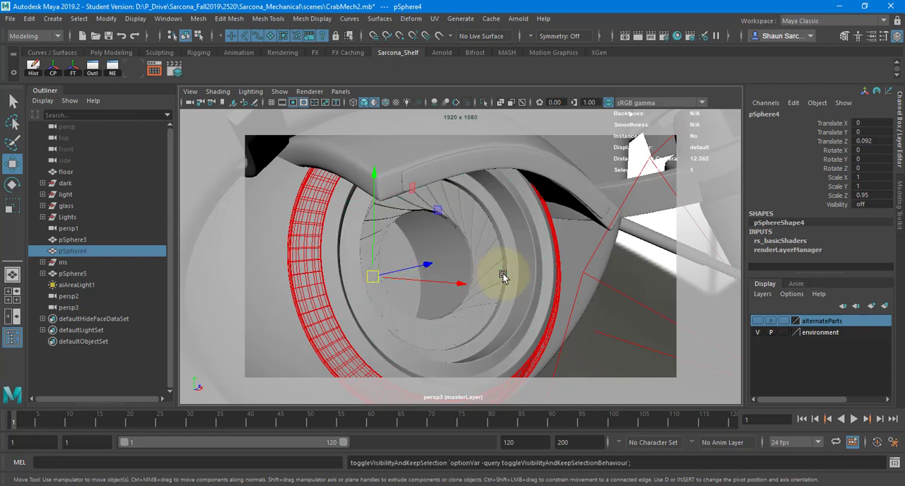
alt+drag(500, 274, 478, 233)
key(Up)
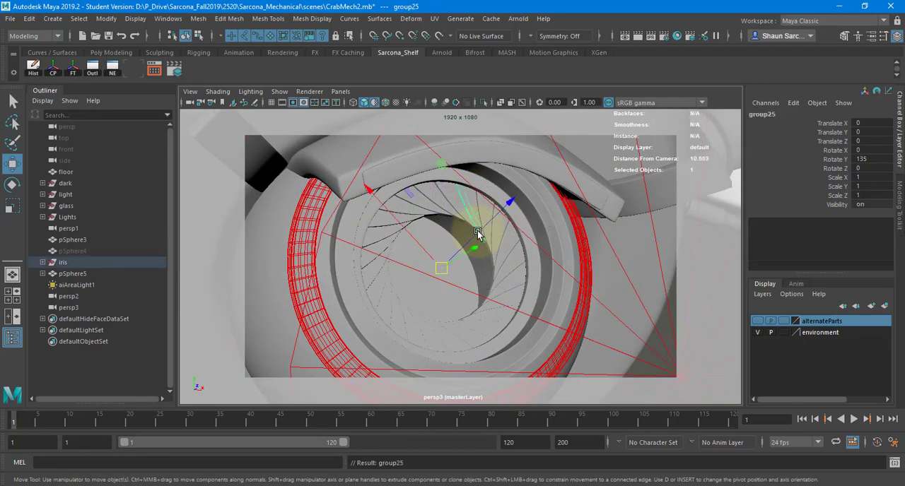
key(Up)
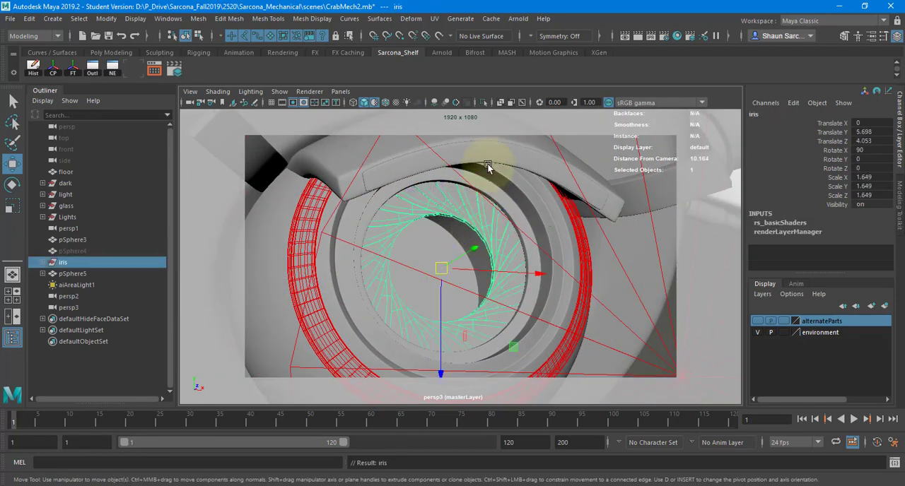
Isolate the iris group in the viewport and select all of its blades.
click(483, 102)
alt+right_drag(520, 215, 367, 210)
drag(350, 190, 569, 364)
alt+drag(568, 282, 548, 285)
Rotate all the iris blades together to demonstrate the aperture motion, and undo the rotation.
key(e)
drag(538, 222, 563, 284)
key(ctrl+z)
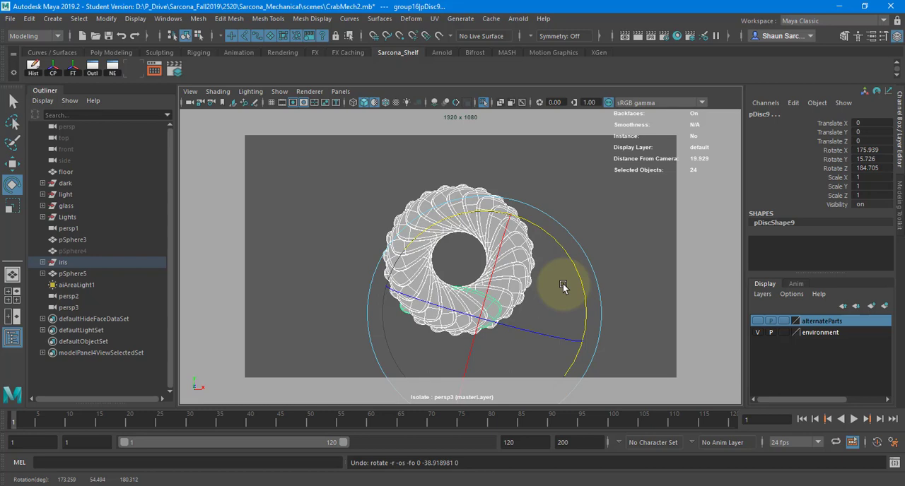
Start a new empty scene without saving the changes to CrabMech2.mb.
key(ctrl+n)
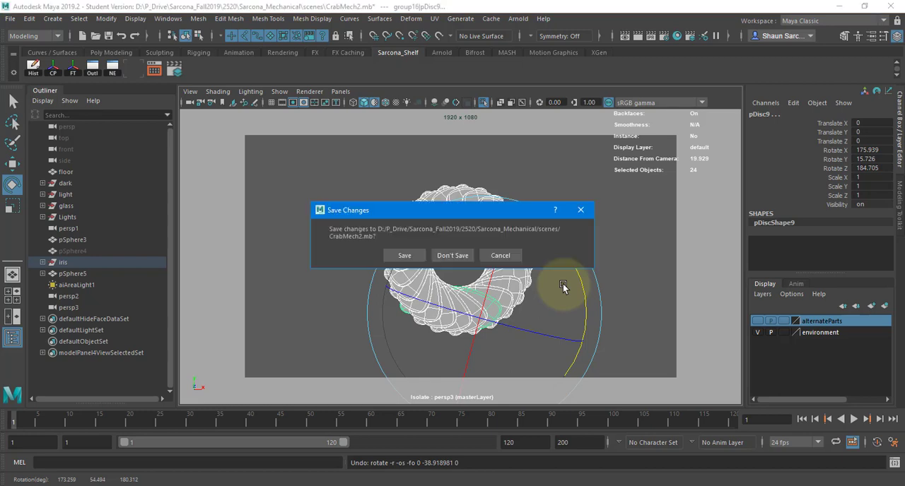
key(Tab)
key(Return)
Switch to Photoshop and browse for a file to open in the mechanical project's images folder.
key(alt+Tab)
click(330, 225)
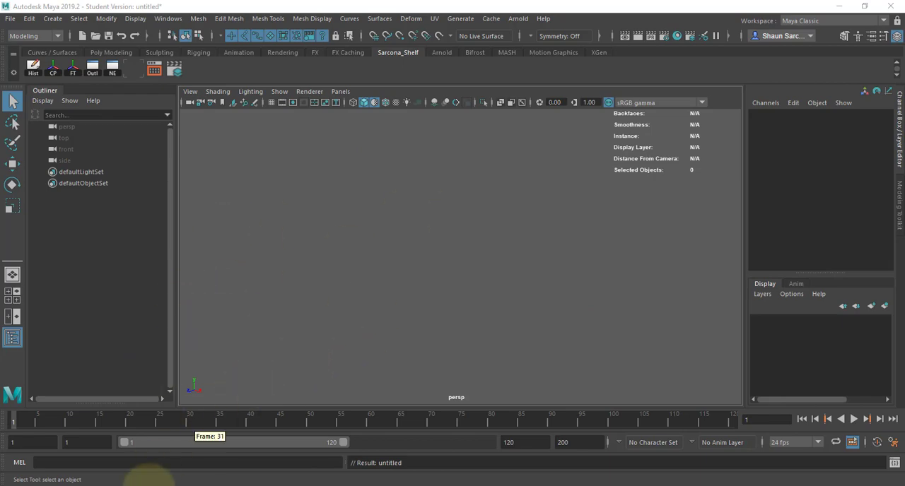
click(150, 485)
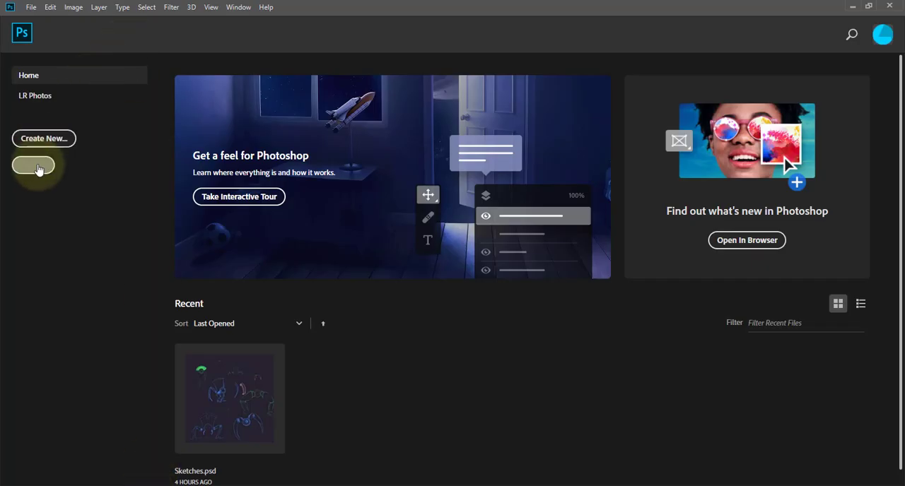
click(33, 166)
click(135, 43)
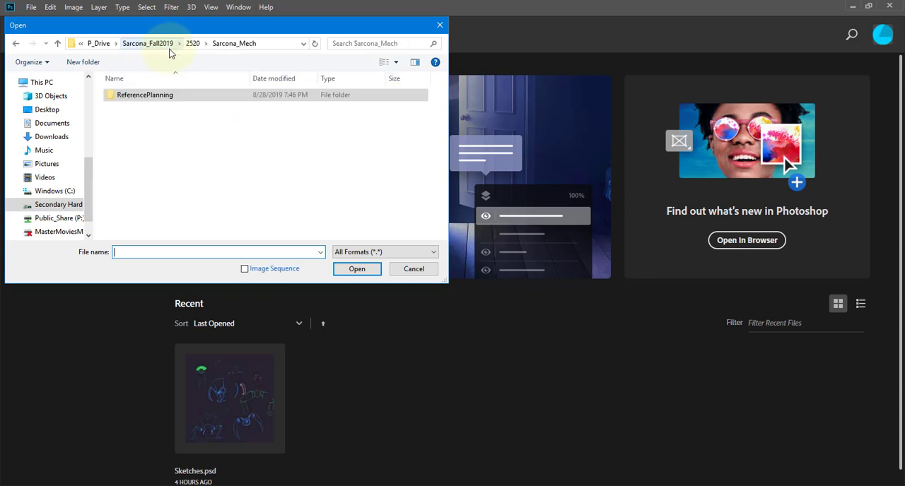
click(193, 43)
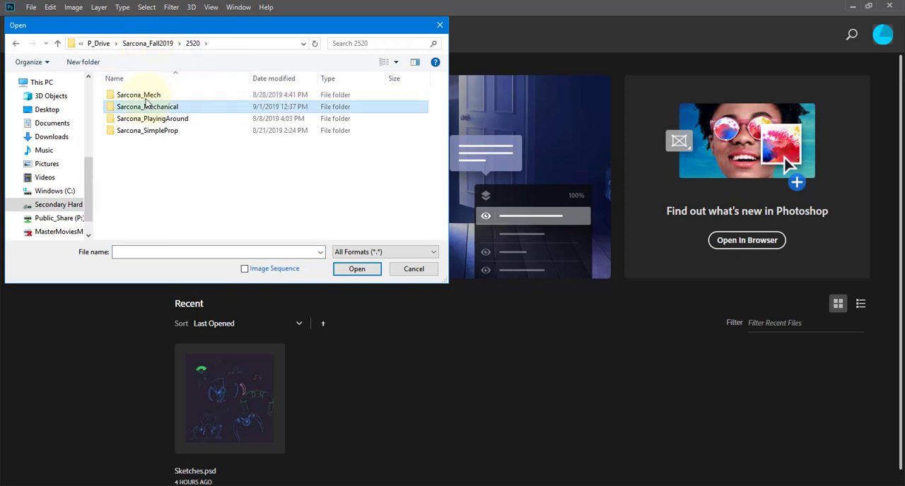
double_click(141, 107)
double_click(142, 154)
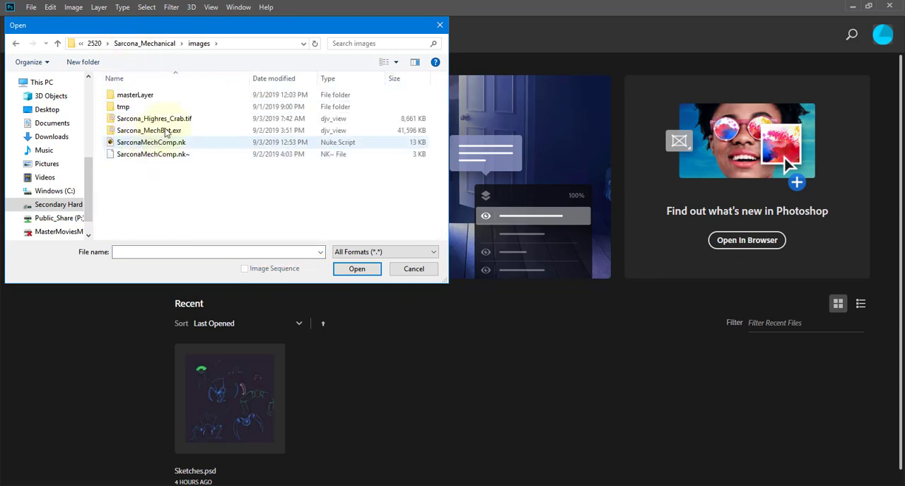
Open the Highres_Crab TIF and MechBot EXR renders together, and dismiss the EXR import options.
click(159, 119)
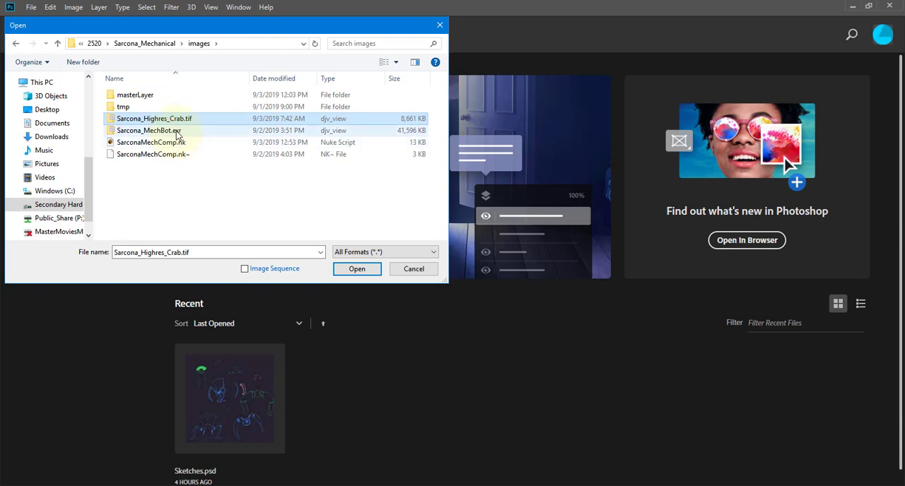
ctrl+click(176, 132)
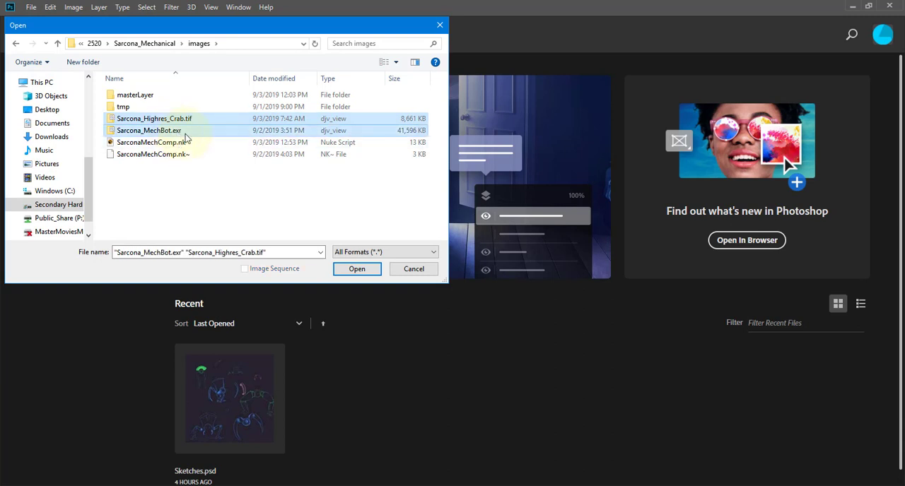
key(Return)
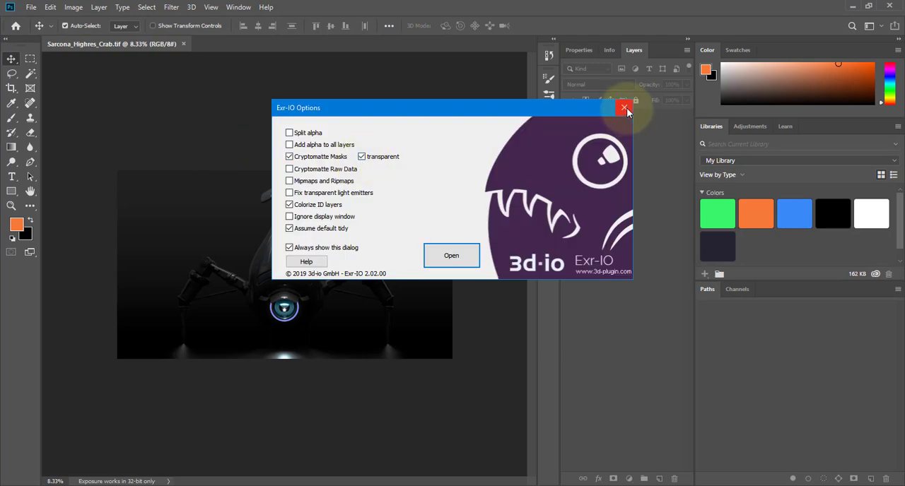
click(625, 107)
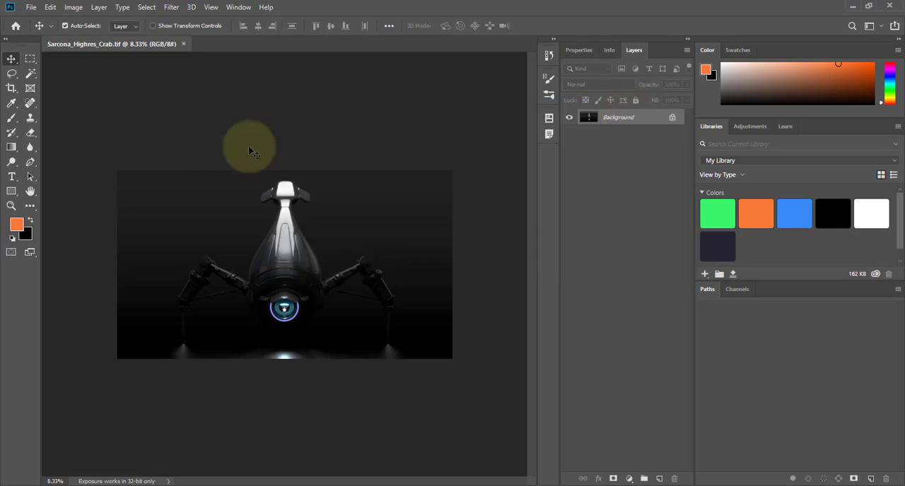
Try to open the MechBot EXR render on its own from the images folder.
key(ctrl+o)
click(233, 114)
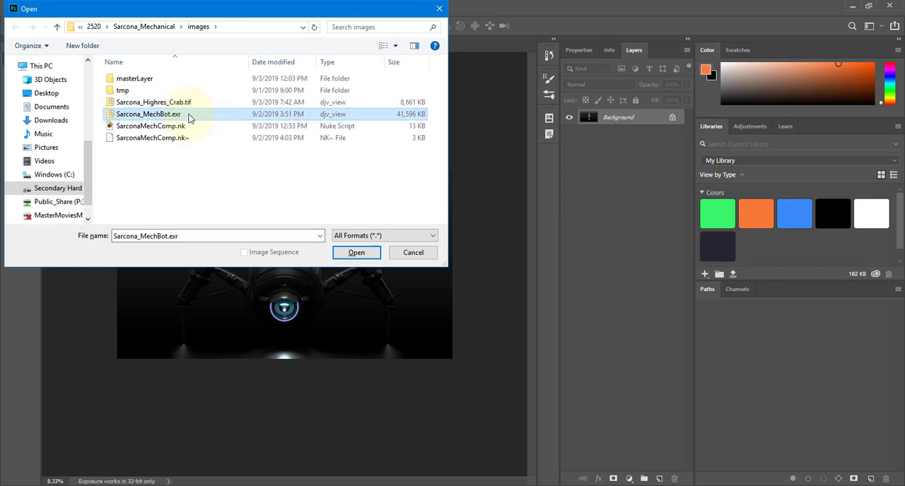
double_click(188, 119)
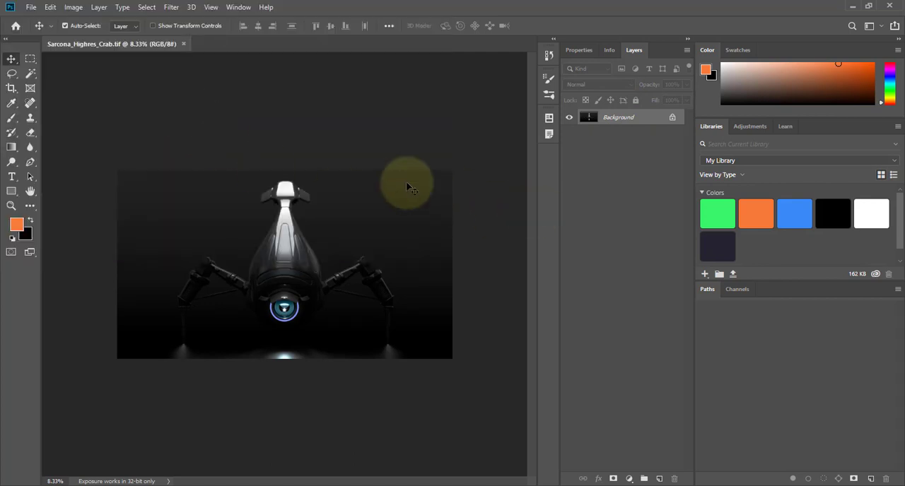
Check the crab render's pixel width and height in the Image Size settings, leaving the dimensions as they are.
click(73, 7)
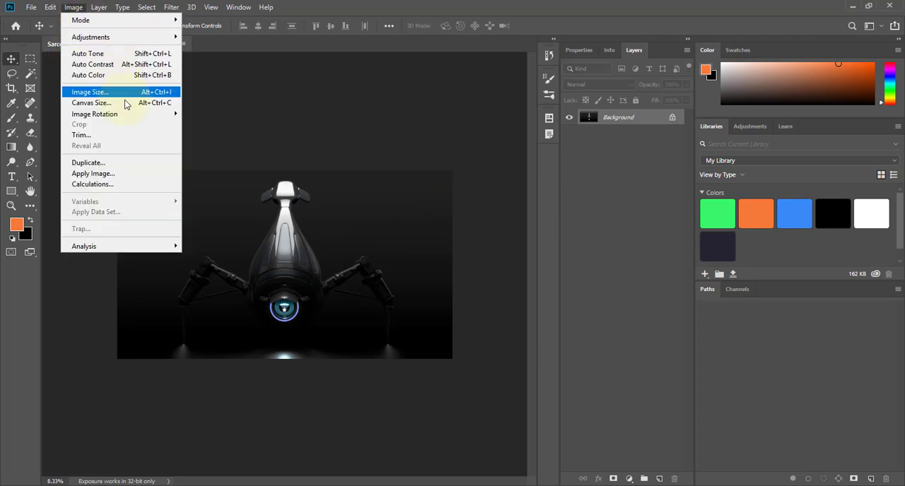
click(129, 96)
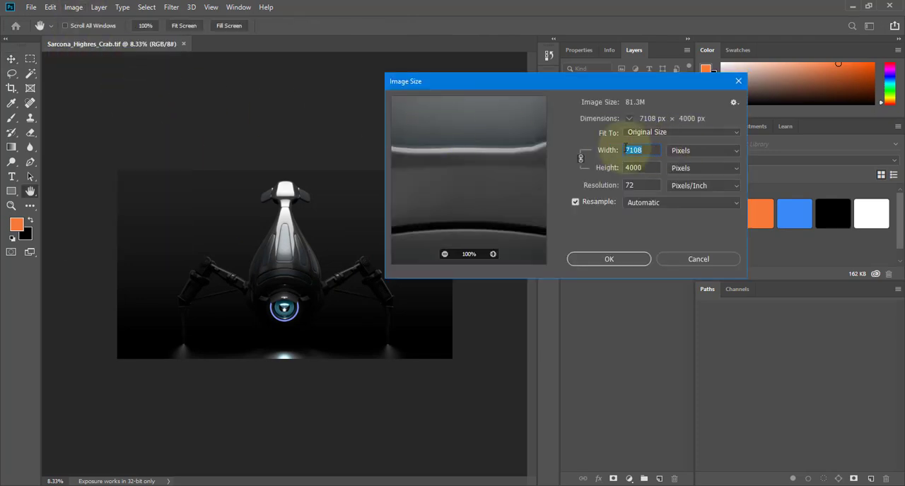
key(Tab)
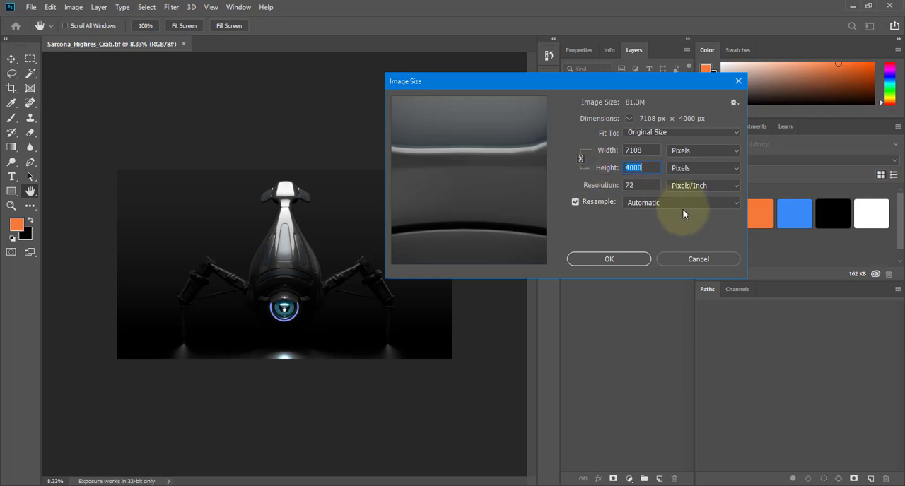
click(620, 263)
Try resizing the crab render to 1920 pixels wide and inspect the eye's detail up close.
ctrl+drag(278, 292, 275, 151)
ctrl+drag(246, 260, 264, 262)
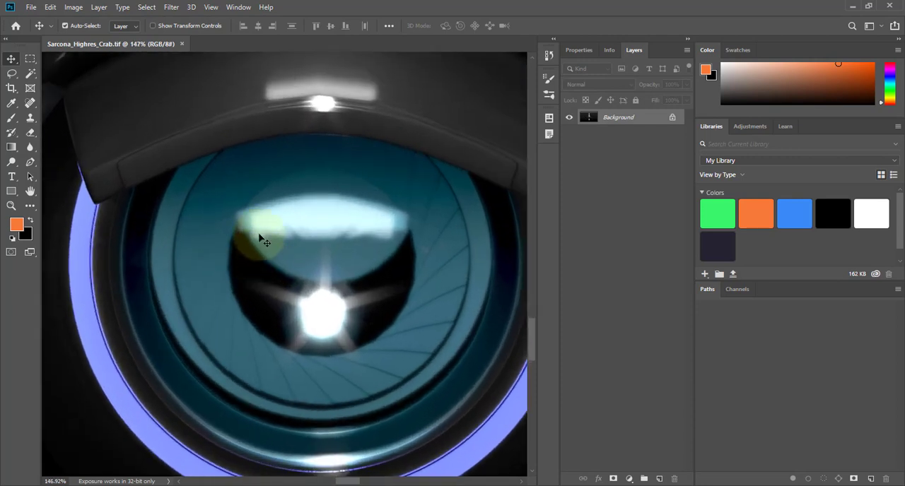
click(73, 7)
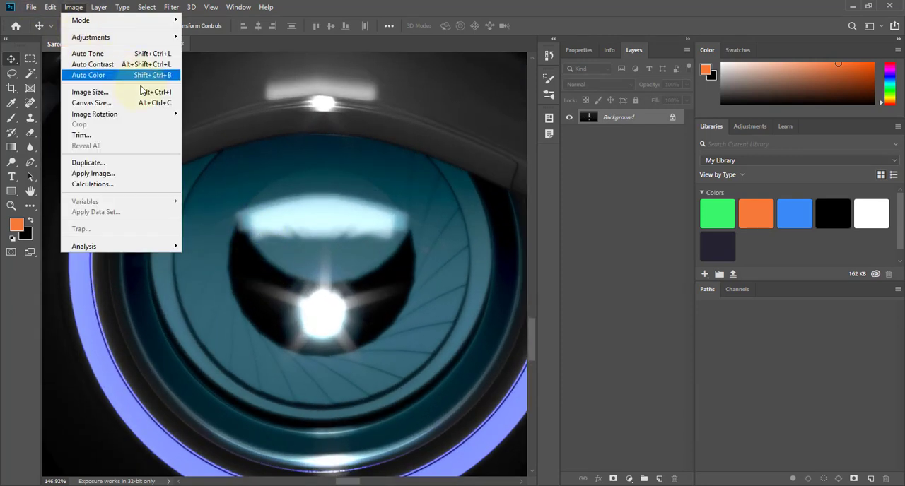
click(142, 95)
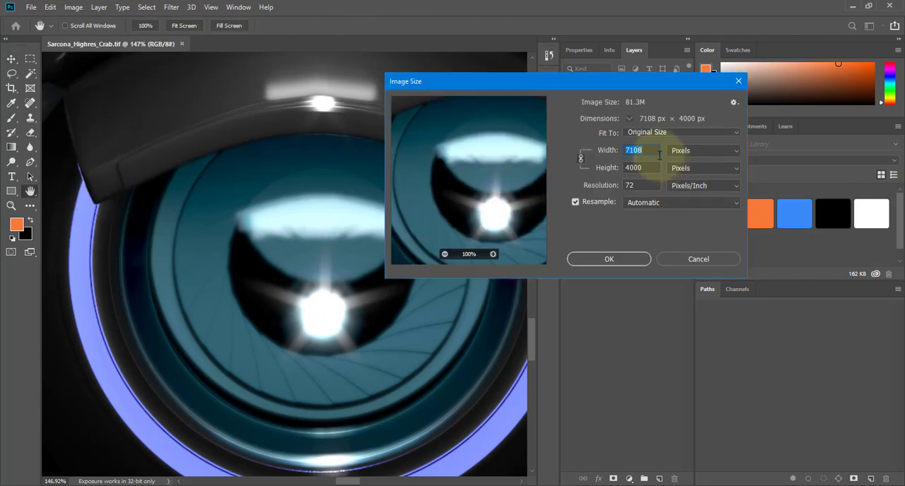
text(1920)
key(Return)
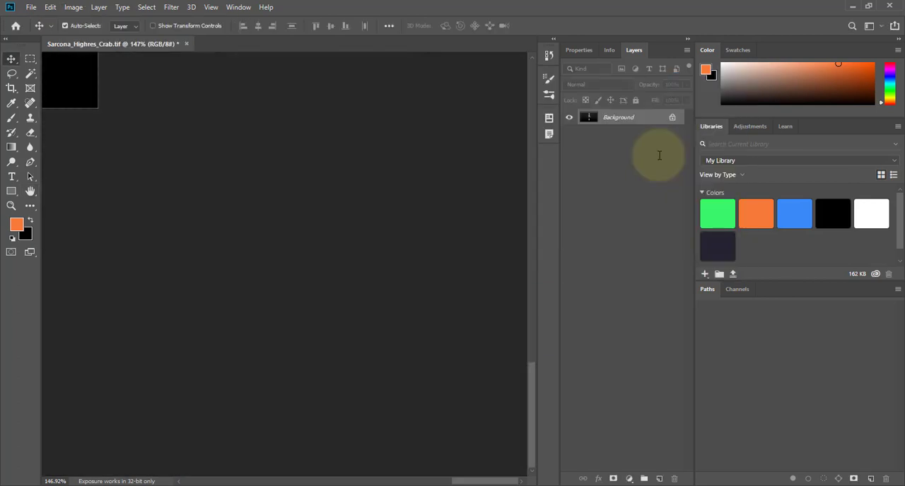
key(ctrl+0)
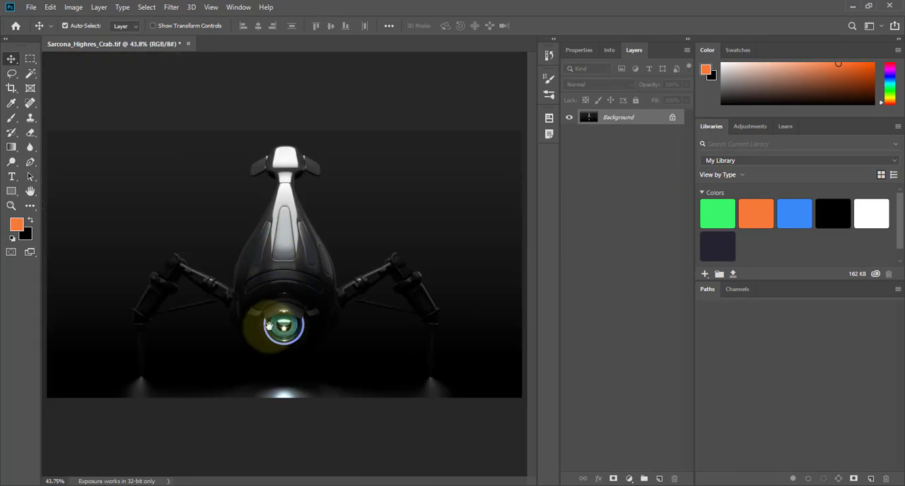
alt+scroll(268, 326, up, 12)
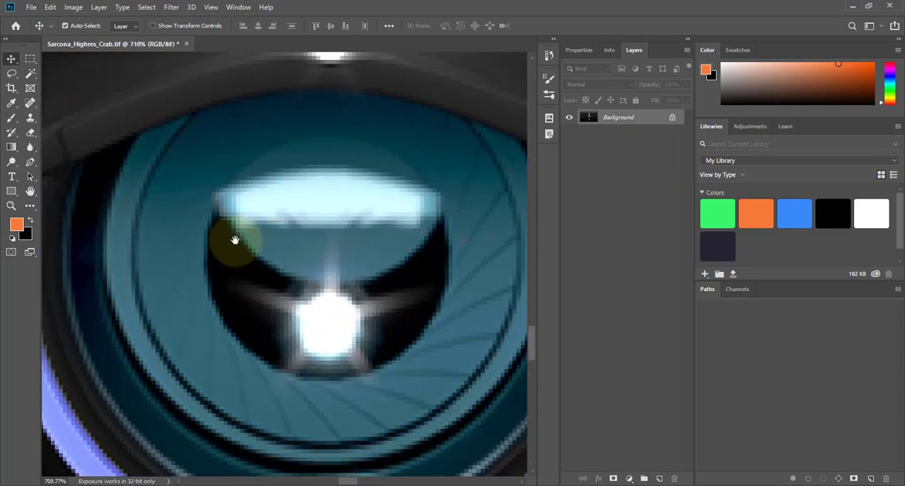
drag(235, 240, 221, 227)
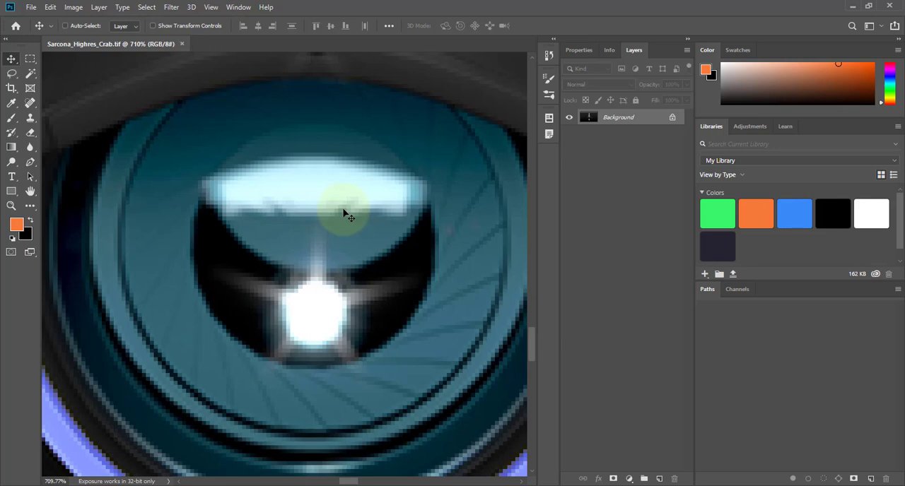
Examine the crab's eye up close in the full-resolution render.
alt+scroll(347, 215, down, 15)
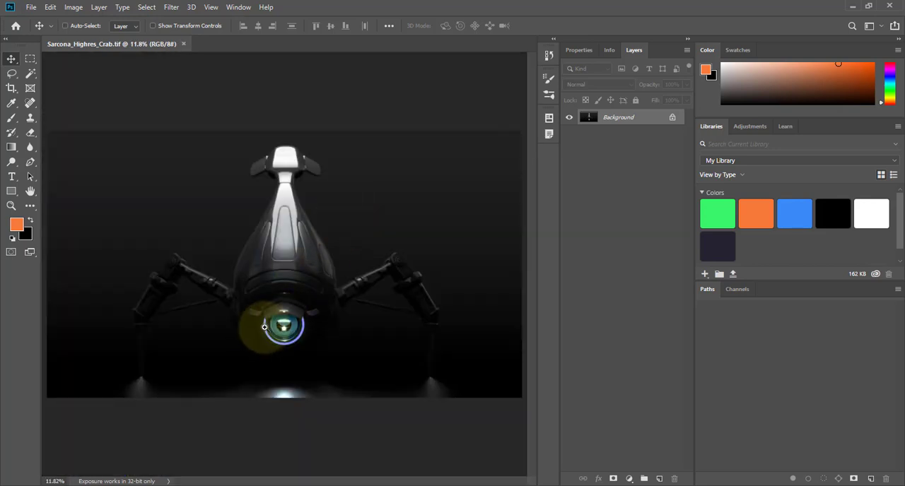
alt+scroll(283, 318, up, 8)
ctrl+drag(323, 302, 356, 302)
drag(340, 302, 289, 281)
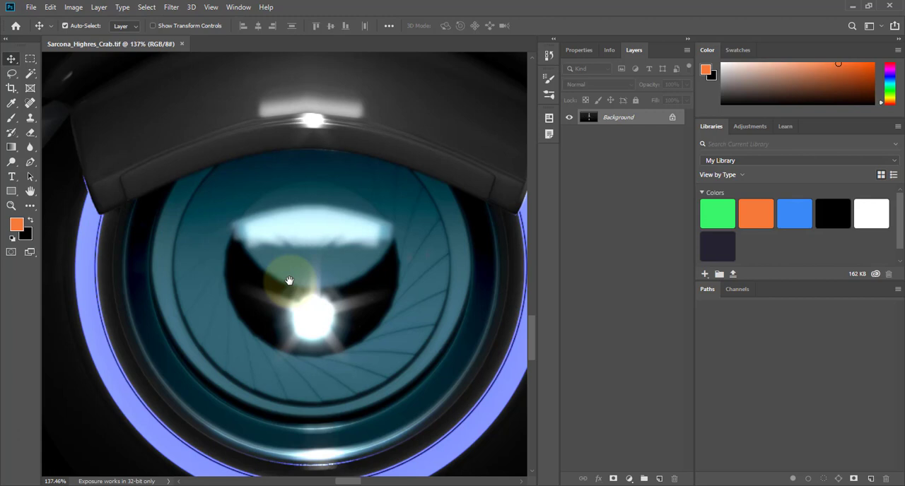
Try to open Crab_Medium.exr, Crab_Small.exr and CrabMech2.exr together from the masterLayer folder, accepting the EXR import options.
key(ctrl+o)
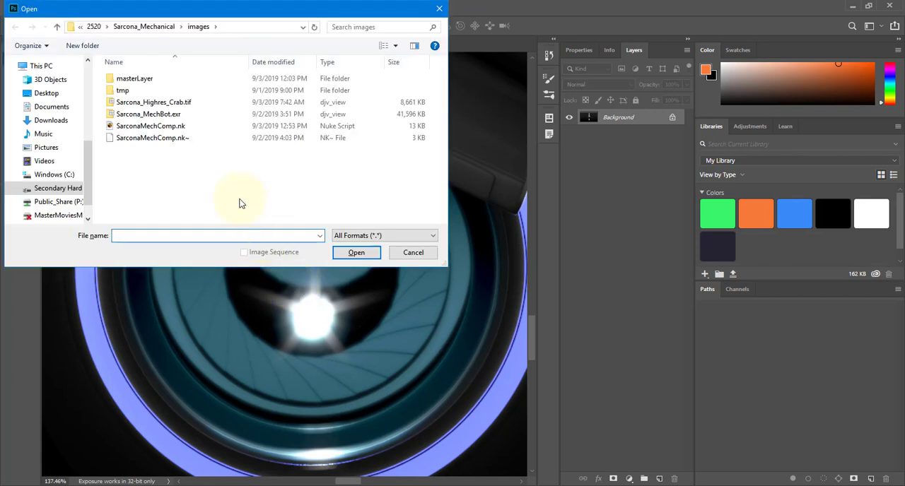
double_click(145, 81)
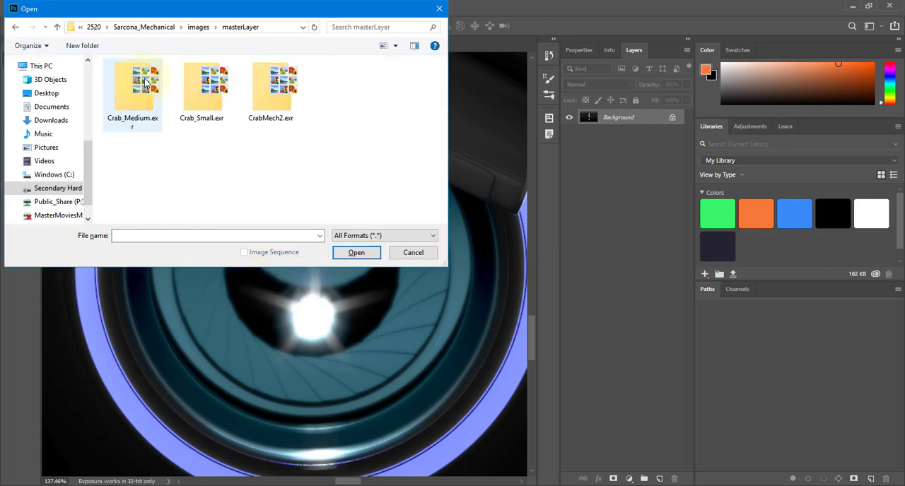
drag(138, 151, 314, 87)
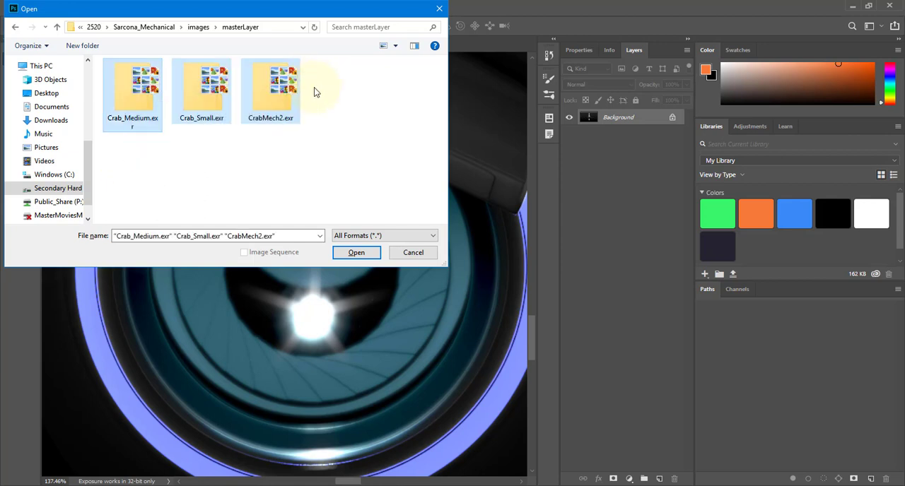
key(Return)
click(453, 258)
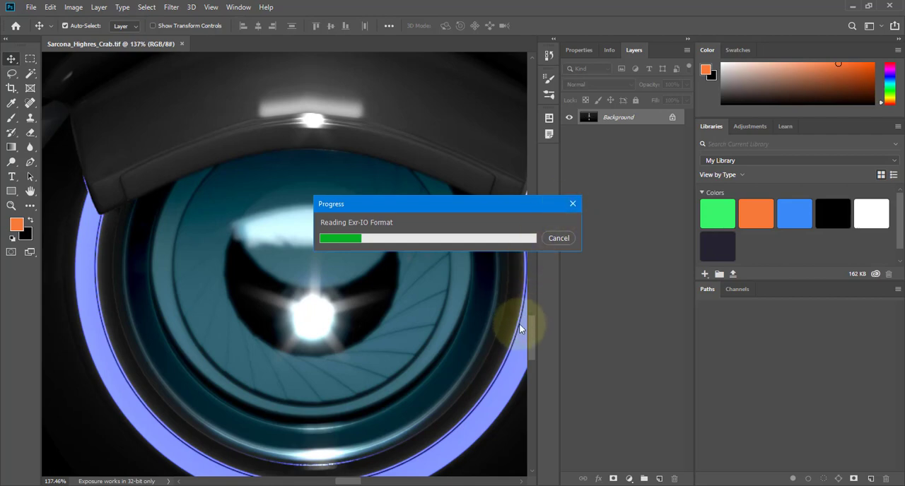
Launch NukeX 11.3v4 from the Windows search.
key(super)
text(nukex)
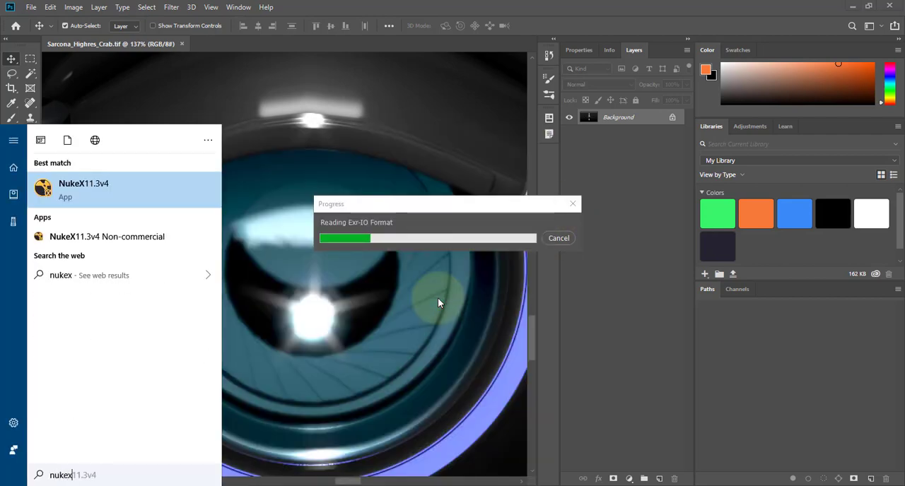
key(Return)
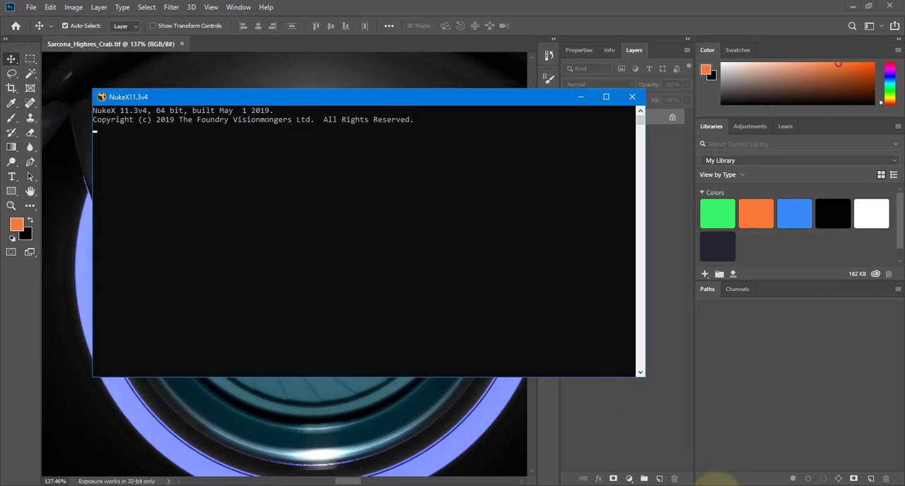
Connect to the VPN with the saved username and password.
click(714, 485)
right_click(695, 476)
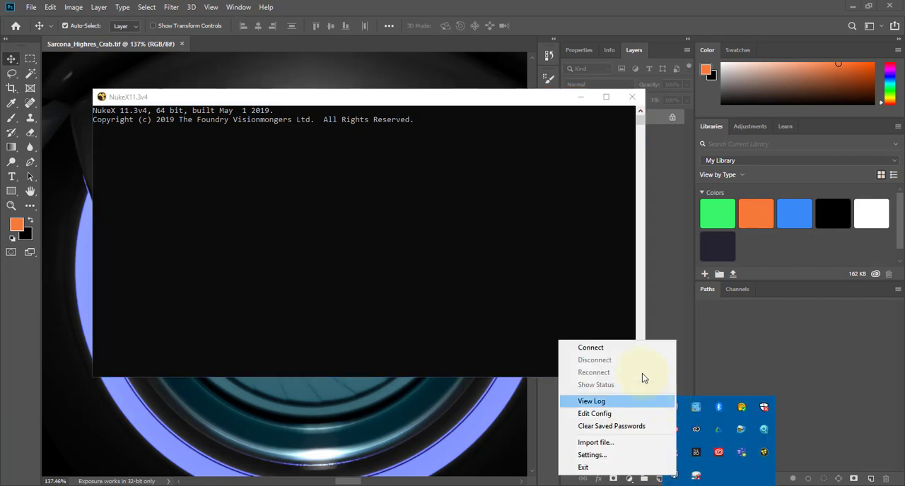
click(635, 351)
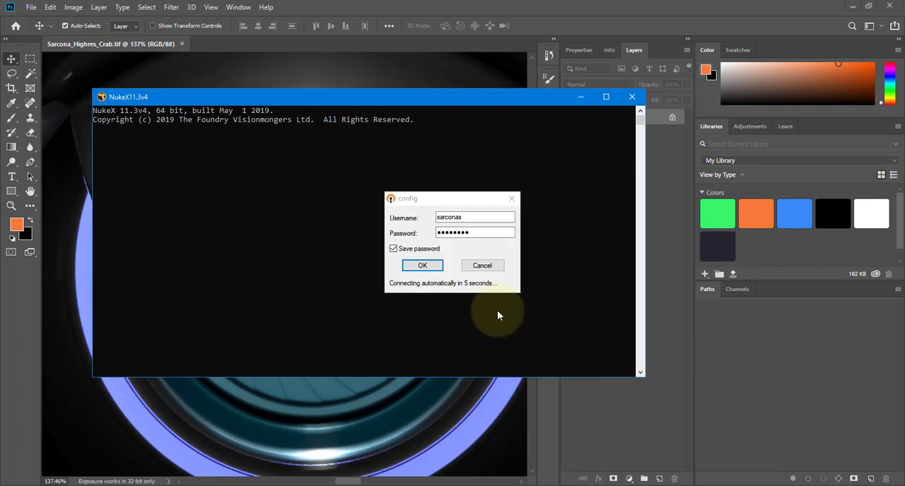
click(421, 265)
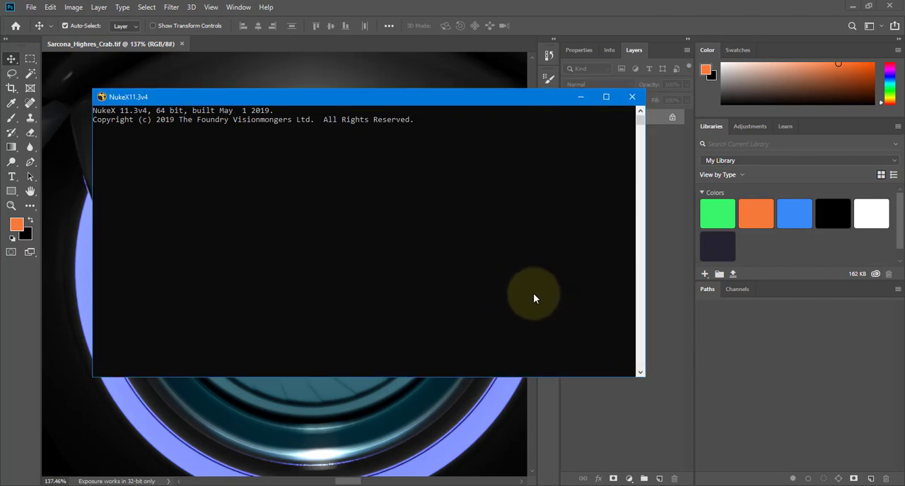
Return to Photoshop and browse the EXR files in the masterLayer folder as a detailed list to compare their sizes.
click(309, 452)
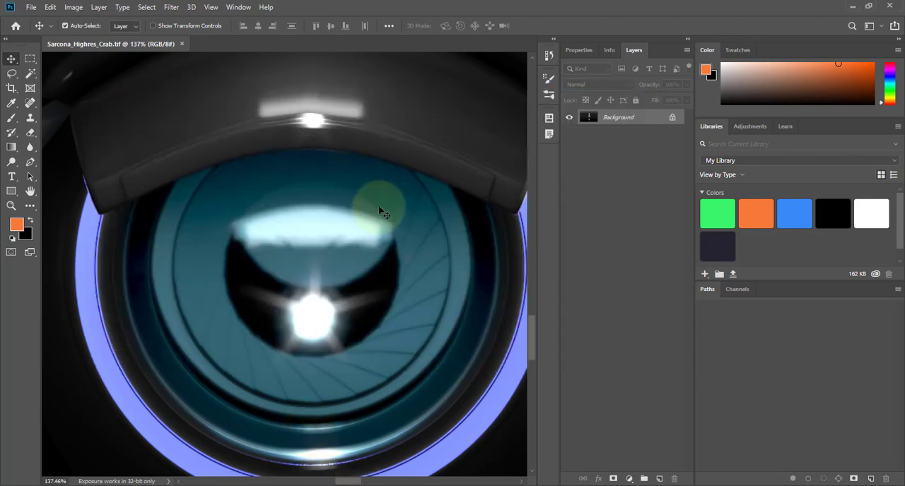
click(31, 7)
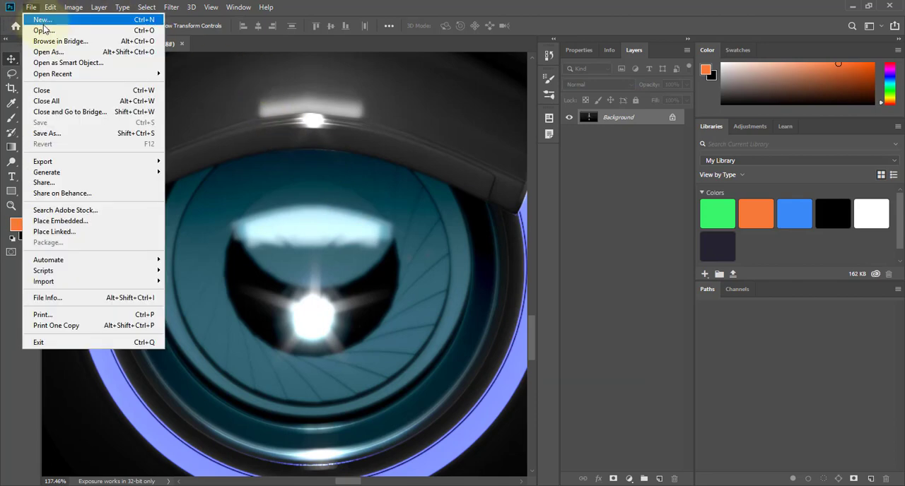
click(43, 30)
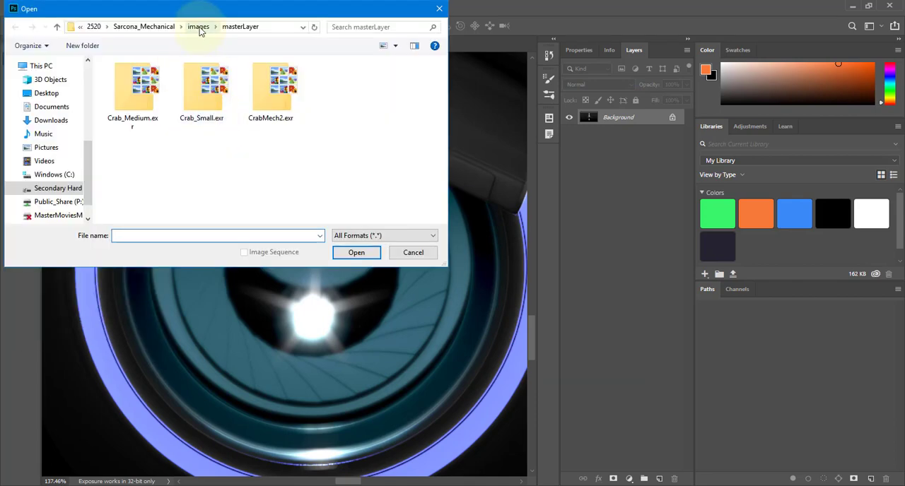
click(201, 28)
double_click(151, 75)
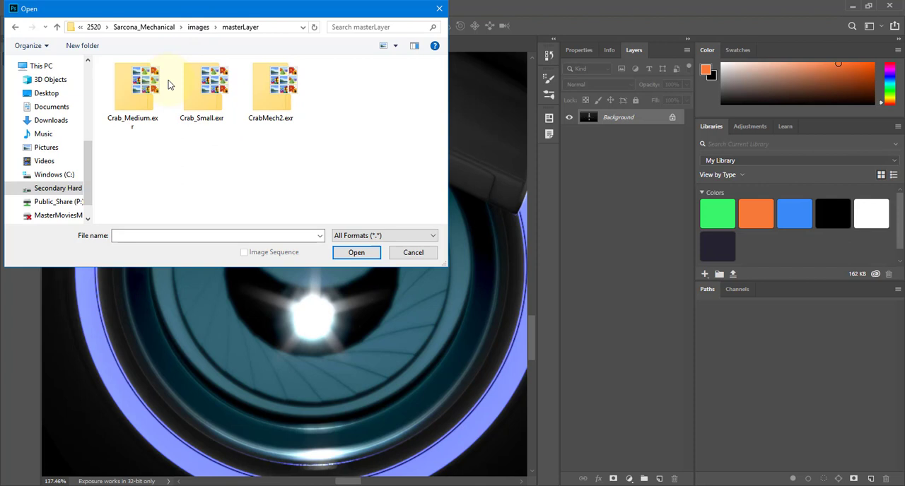
click(127, 97)
click(383, 45)
click(383, 45)
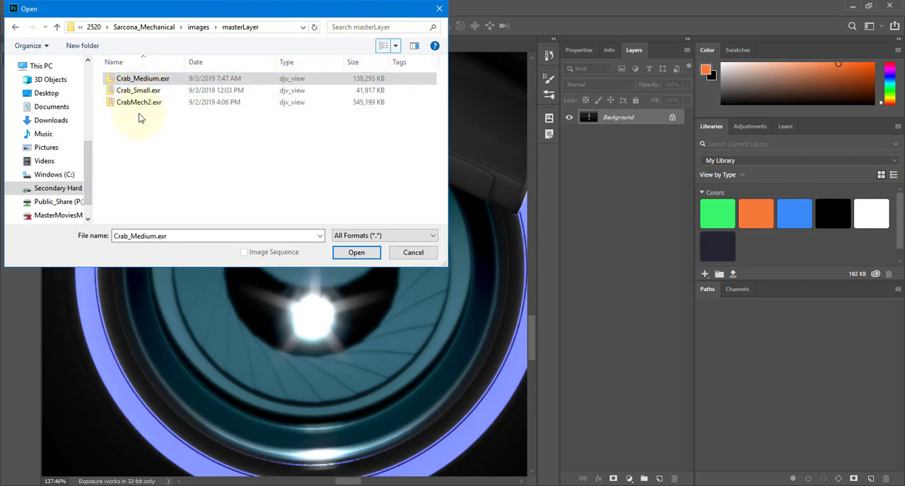
Open the MechBot EXR render from the images folder with the preset Exr-IO options, checking NukeX's startup while it loads.
click(200, 29)
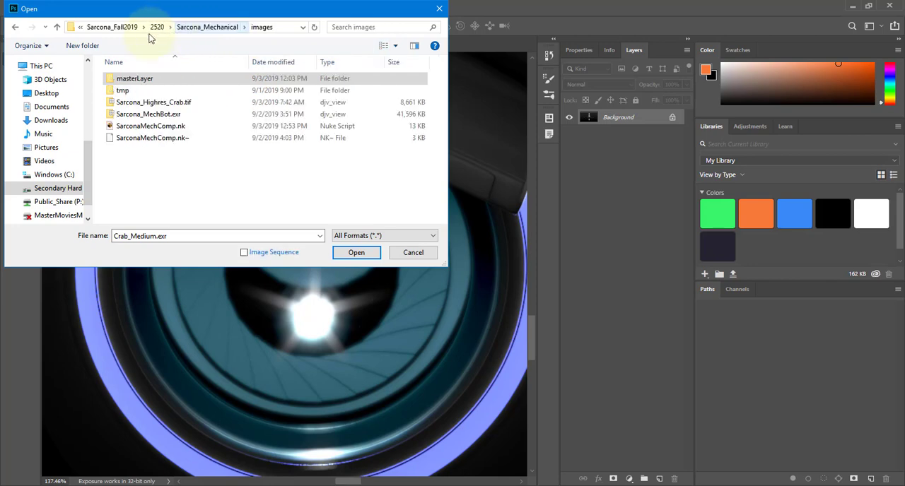
double_click(152, 115)
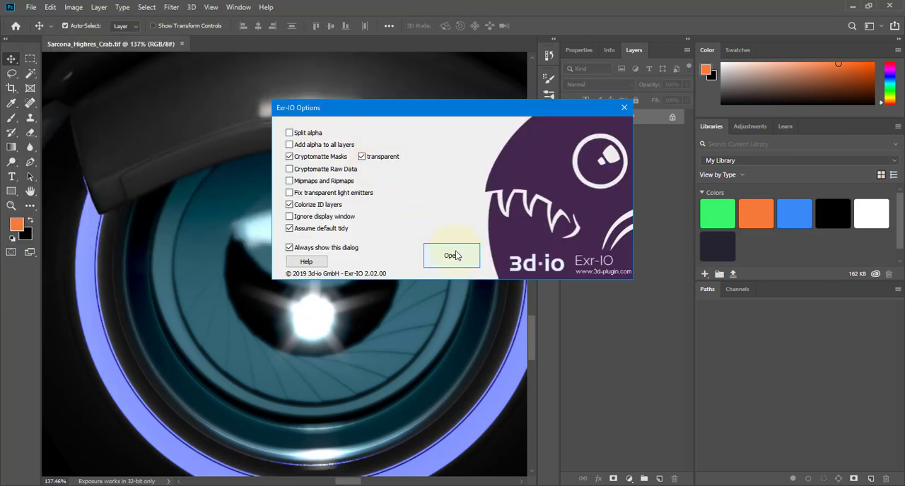
click(453, 255)
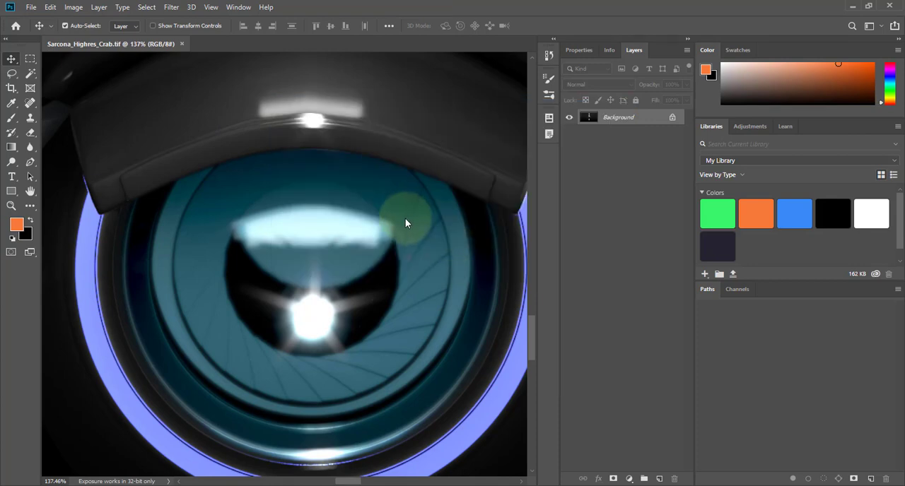
key(alt+Tab)
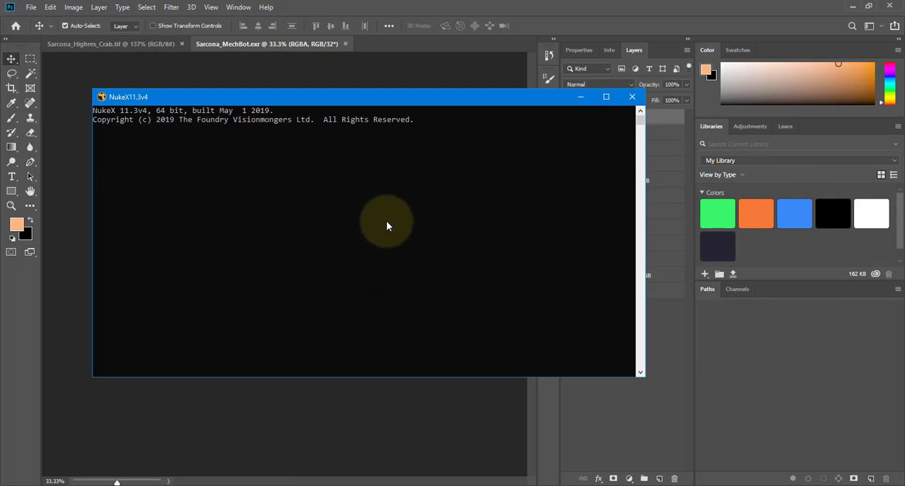
key(alt+Tab)
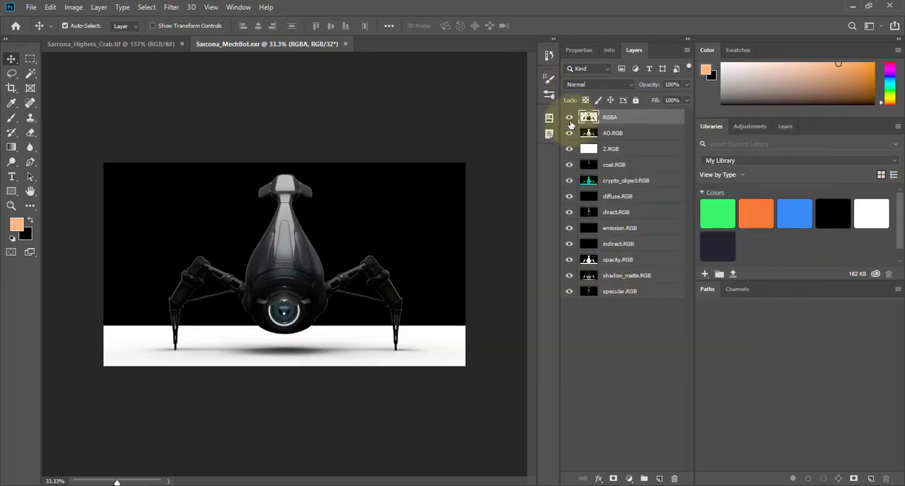
Hide every render pass layer in the MechBot image except RGBA.
drag(569, 117, 570, 278)
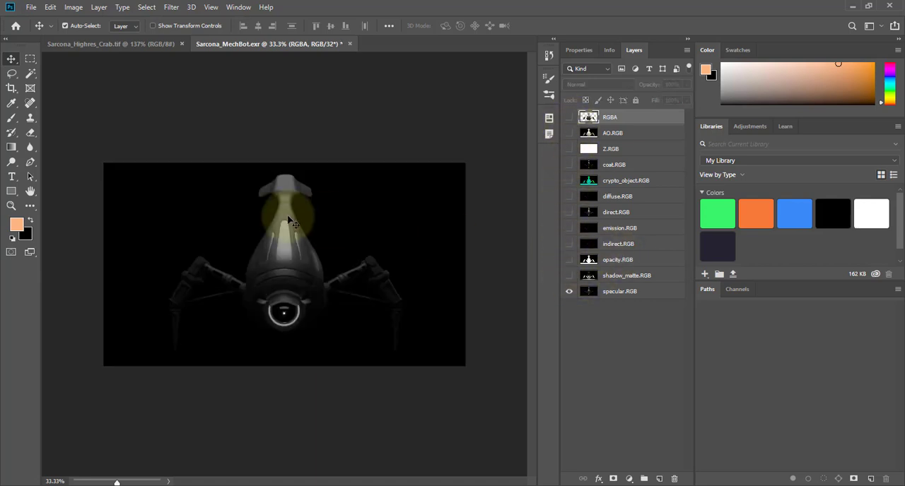
click(569, 117)
click(570, 292)
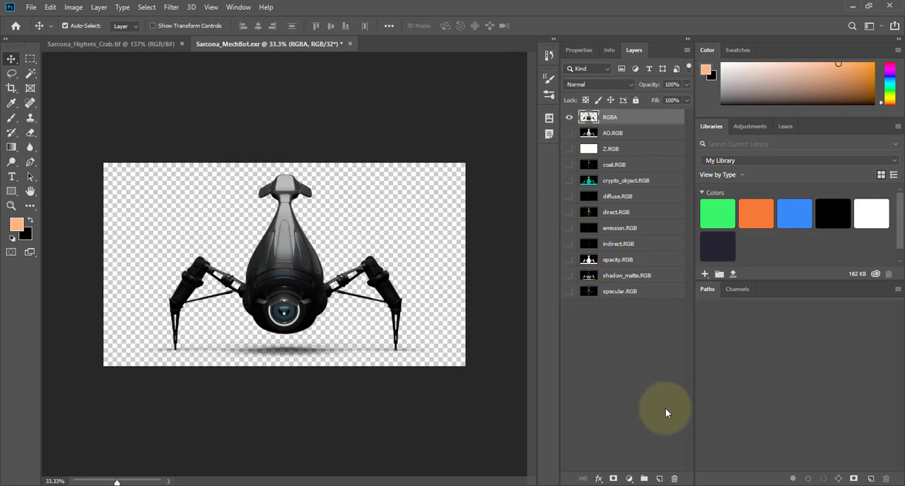
Add a new layer beneath all the render passes and fill it with the black background color.
click(659, 479)
drag(643, 124, 633, 322)
key(alt+BackSpace)
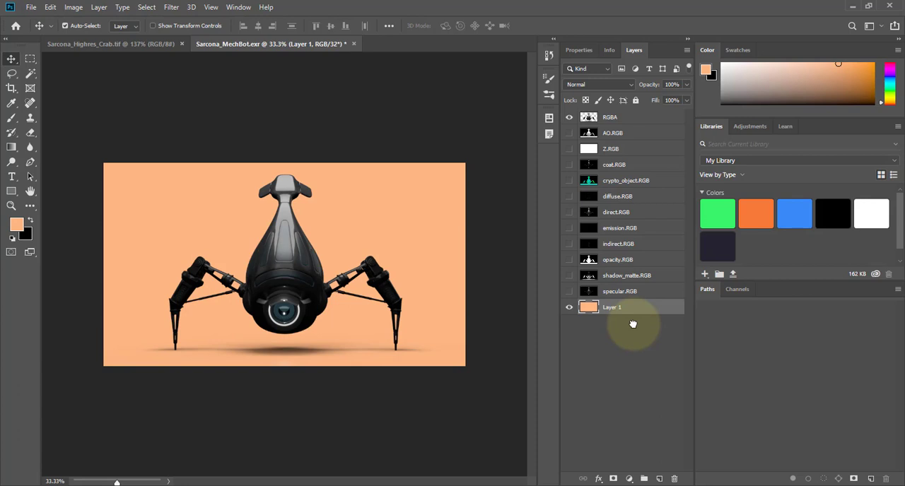
key(ctrl+BackSpace)
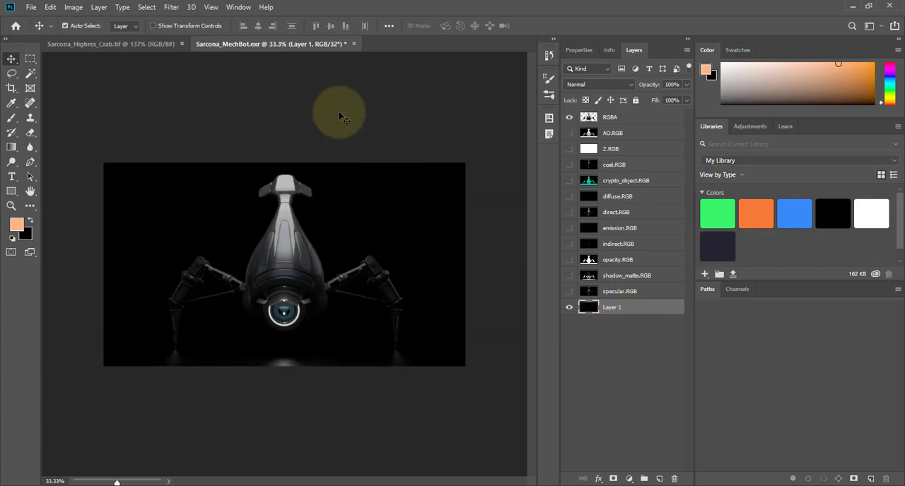
Float the MechBot image in its own enlarged window beside the full crab render and compare the upper body up close.
drag(265, 44, 480, 58)
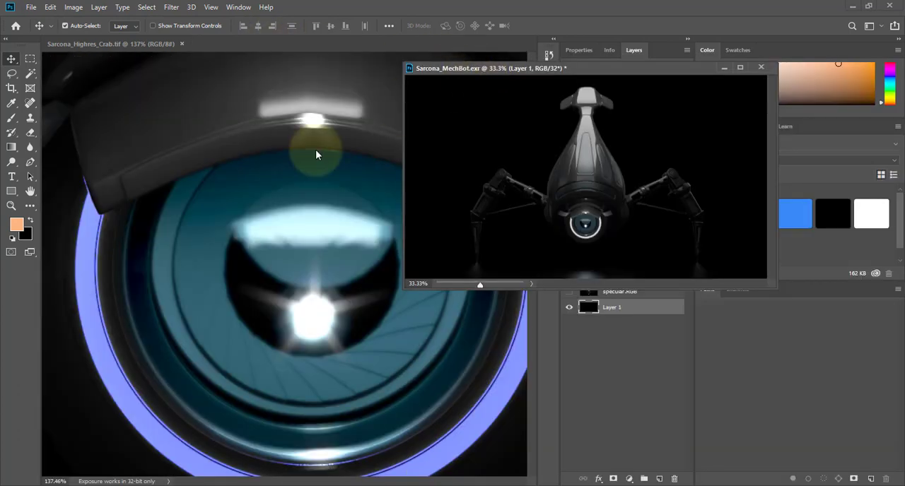
key(ctrl+0)
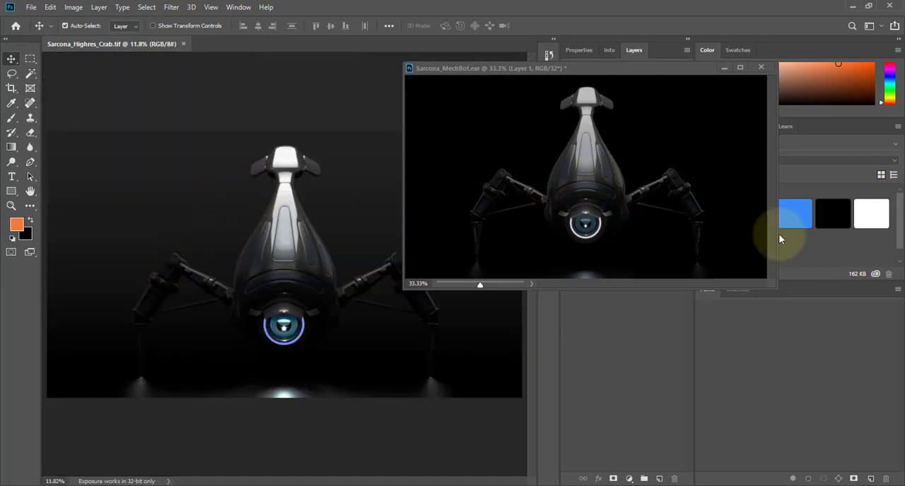
drag(767, 290, 865, 417)
ctrl+drag(614, 262, 669, 269)
drag(674, 219, 657, 408)
drag(677, 129, 651, 205)
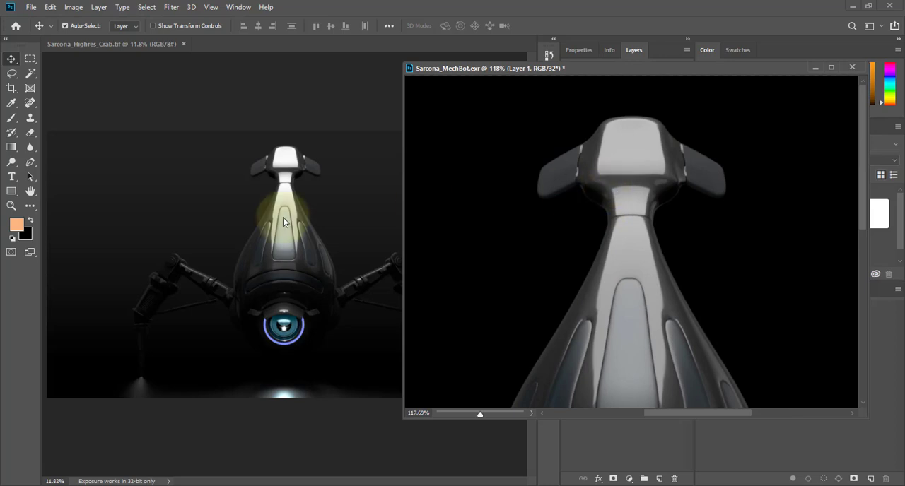
Examine the lower body and eye of the floating MechBot image up close, then view the whole robot again.
drag(681, 250, 712, 79)
drag(678, 373, 684, 178)
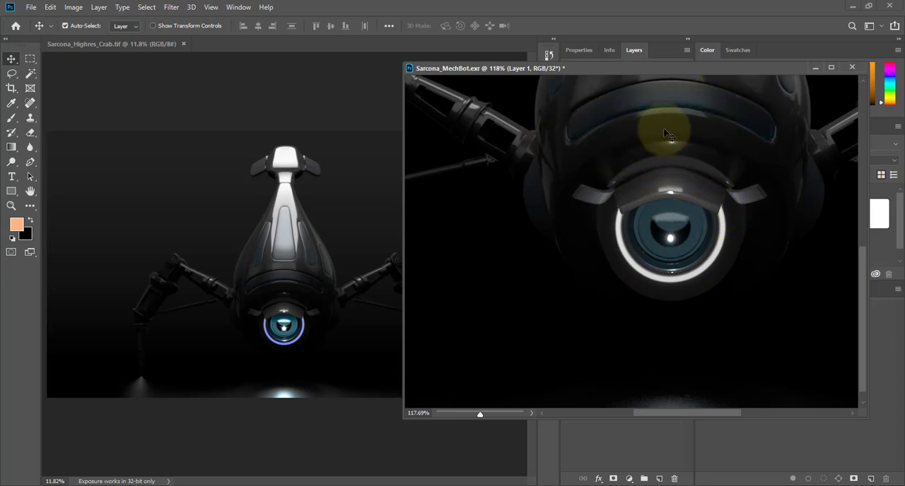
ctrl+drag(655, 238, 619, 234)
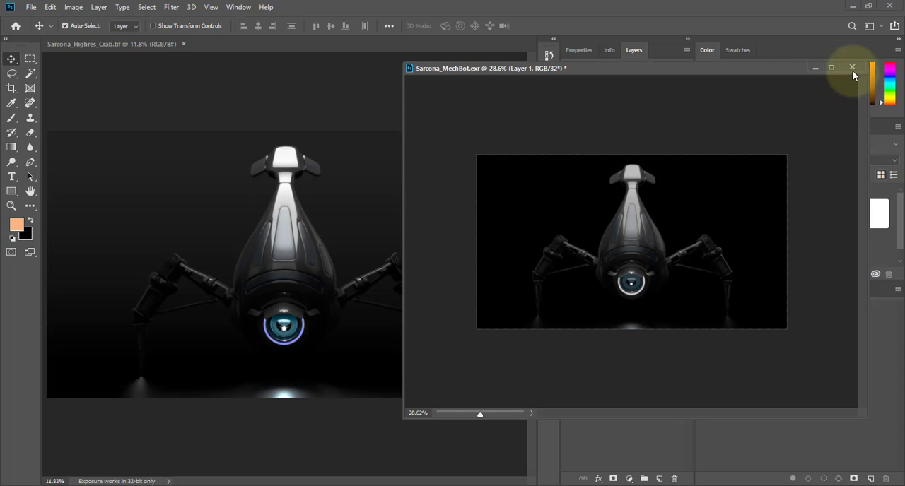
Close the stalled NukeX startup window and launch NukeX again.
key(alt+Tab)
key(Tab)
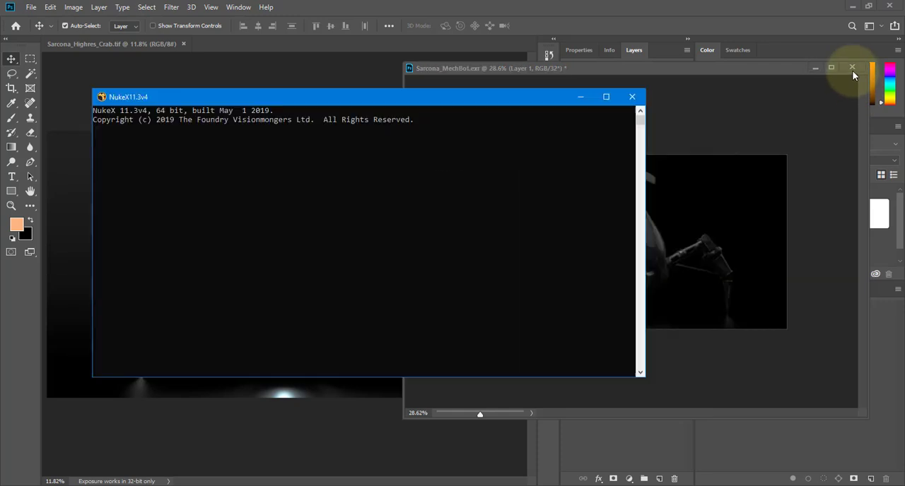
click(632, 96)
text(nukex)
key(Return)
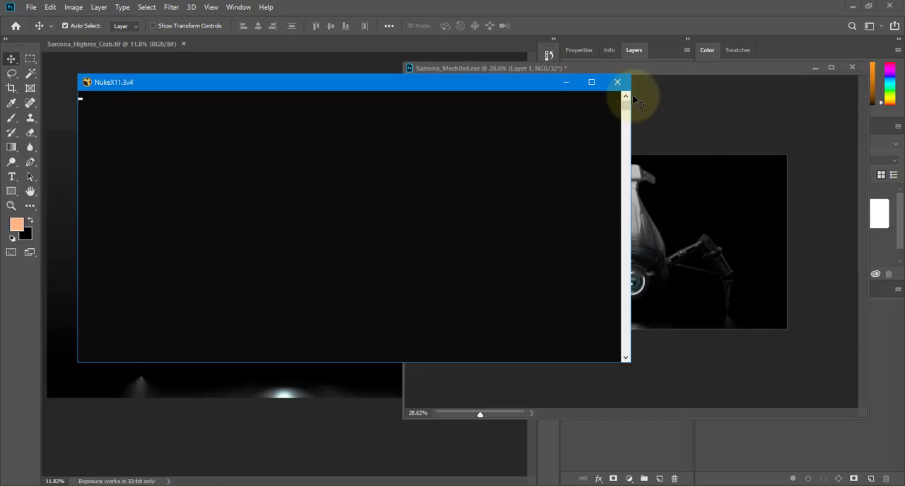
Close the MechBot EXR image in Photoshop without saving its changes.
click(852, 69)
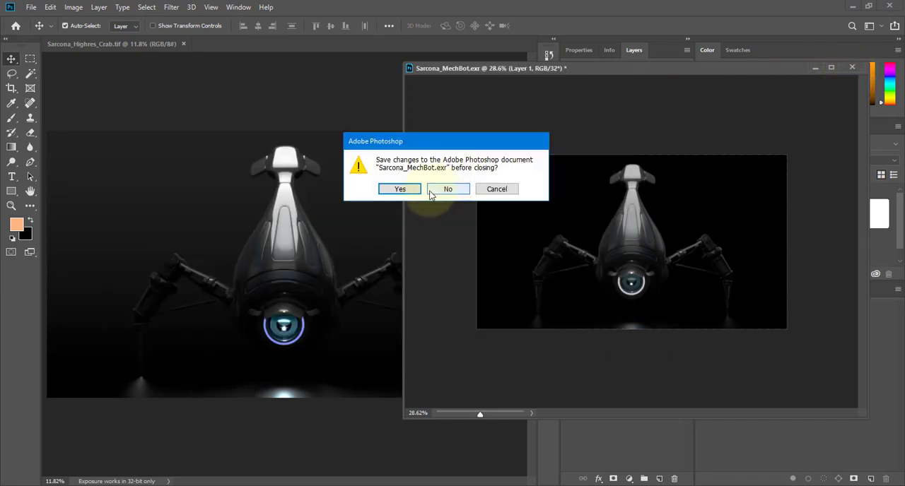
click(448, 188)
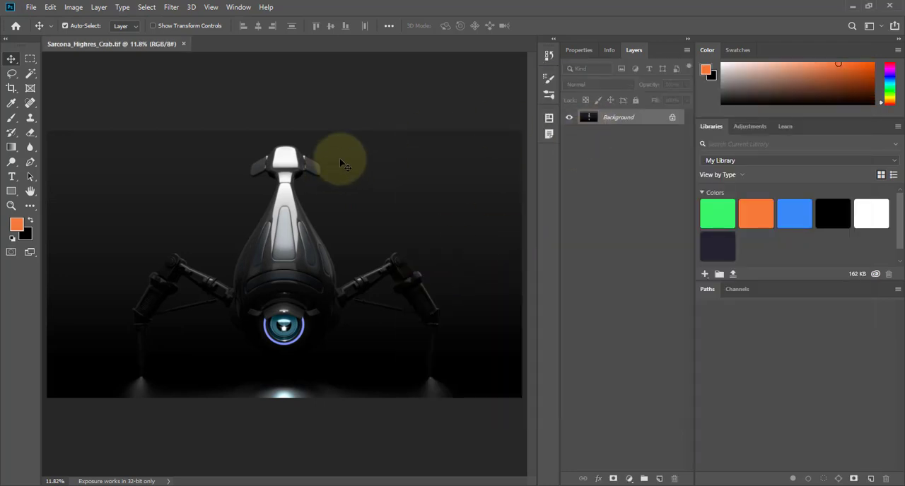
Switch to NukeX and open the recent MechComp script from the project's images folder.
key(alt+Tab)
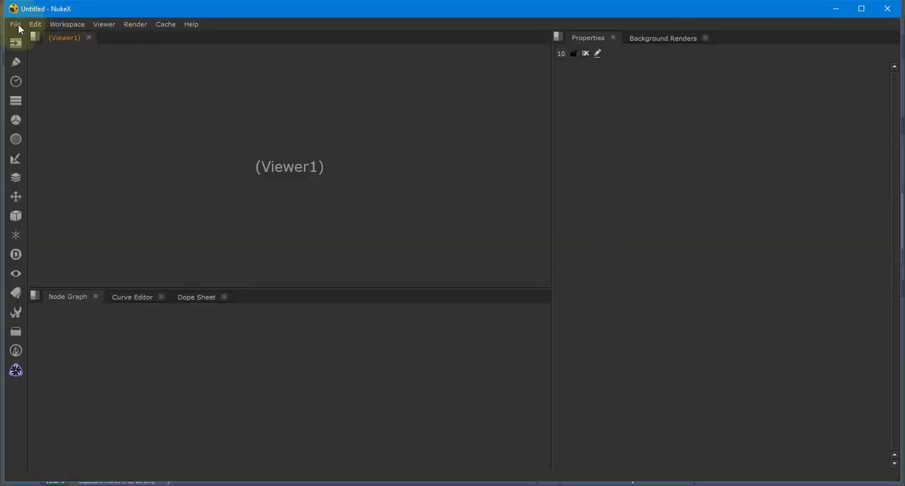
click(17, 25)
mouse_move(81, 56)
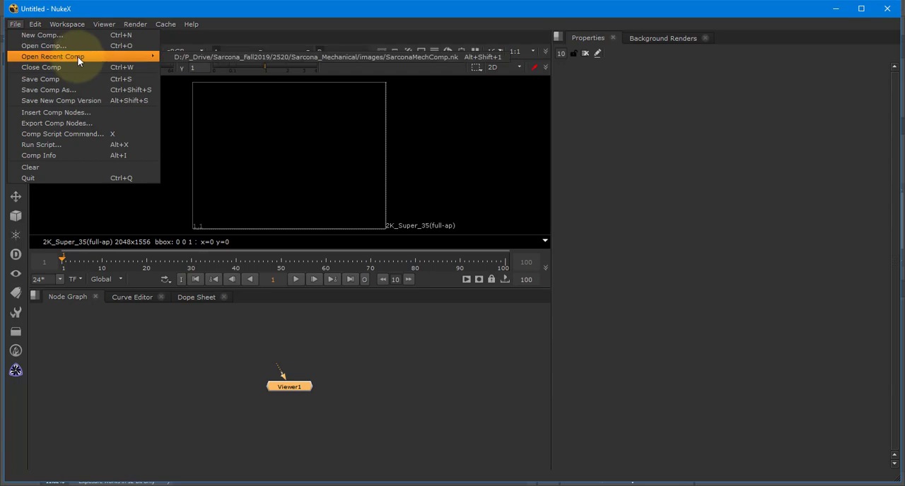
click(224, 57)
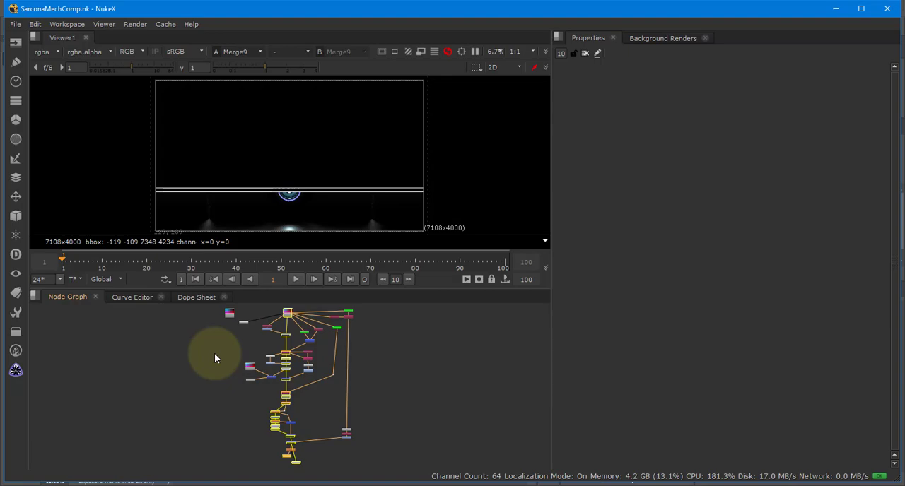
Switch to Photoshop and examine the robot's eye up close in the high-resolution crab render.
key(alt+Tab)
key(alt+Tab)
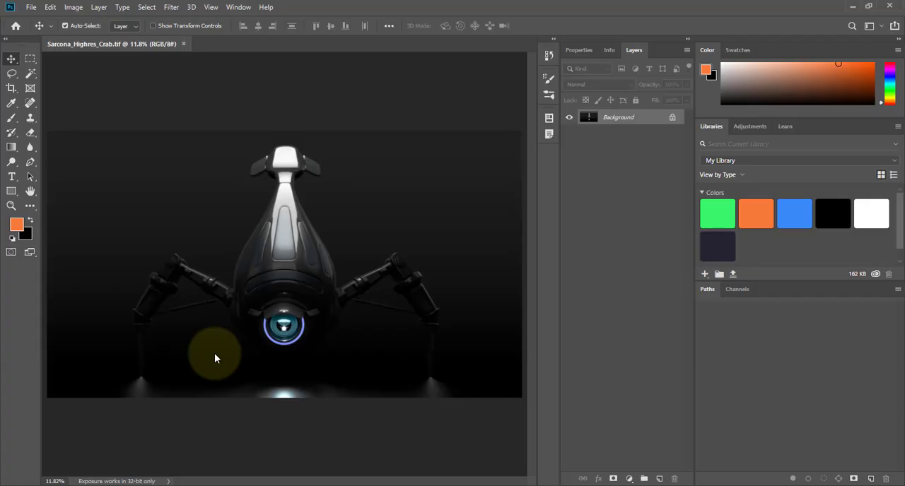
alt+scroll(282, 326, up, 5)
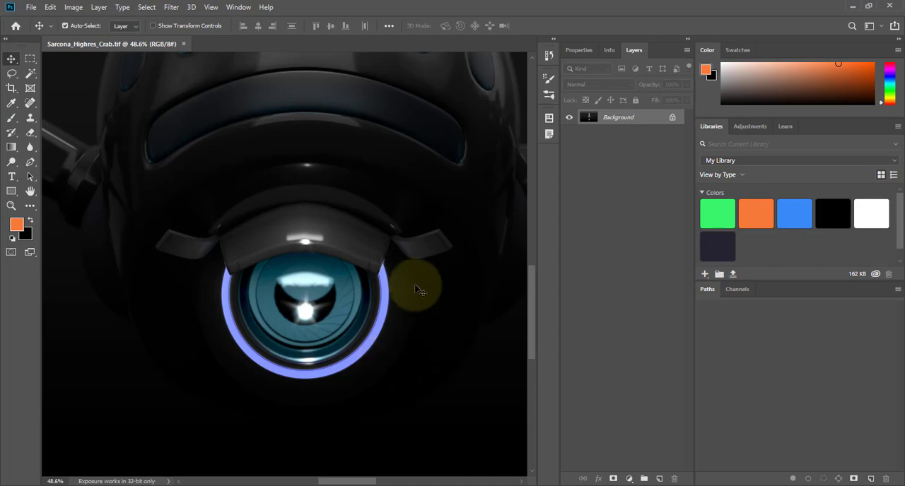
Switch to NukeX and replace the Read2 node's CrabMech2.exr source with Crab_Small.exr from the masterLayer folder.
key(alt+Tab)
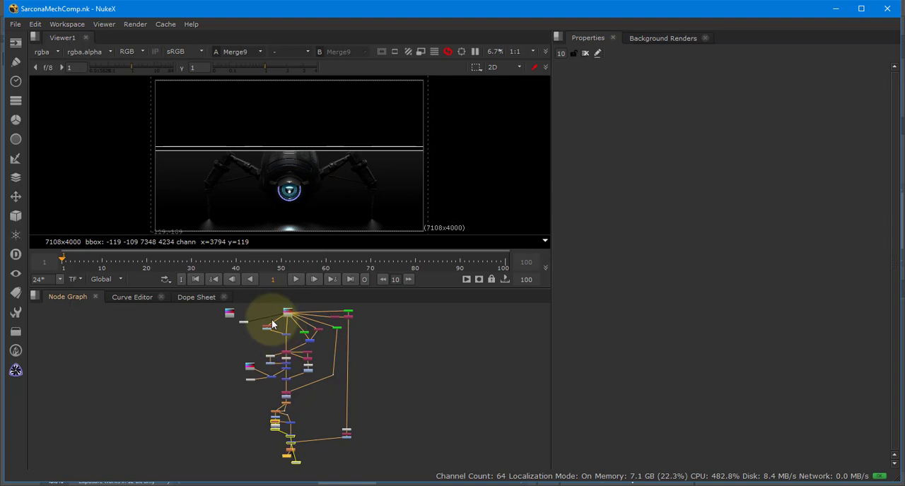
middle_drag(273, 323, 297, 369)
scroll(314, 364, up, 5)
scroll(314, 363, up, 4)
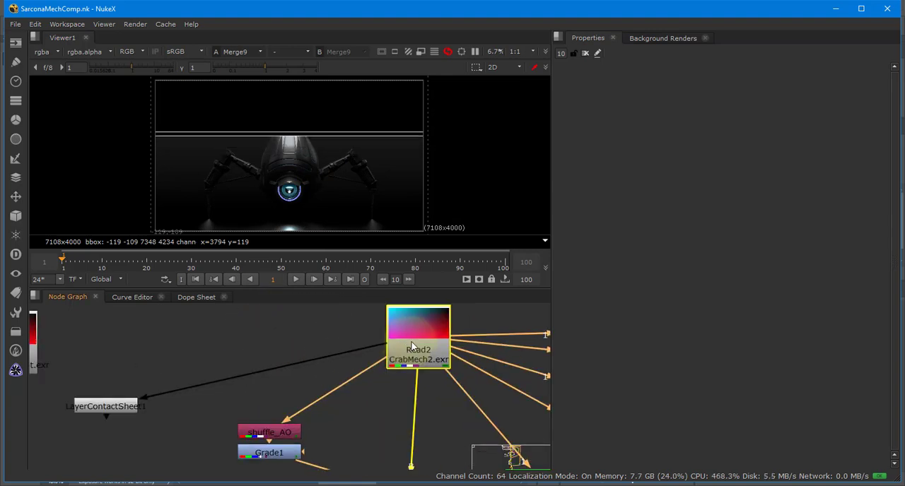
double_click(418, 332)
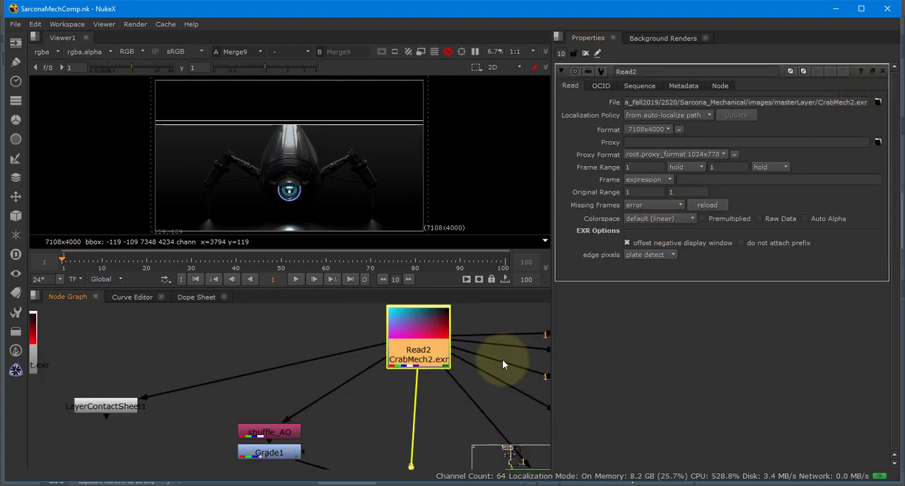
key(s)
double_click(429, 336)
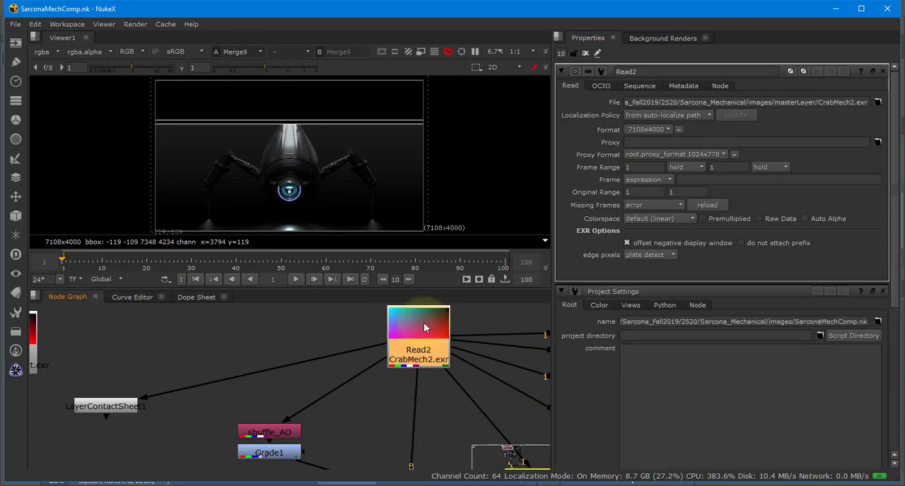
click(877, 103)
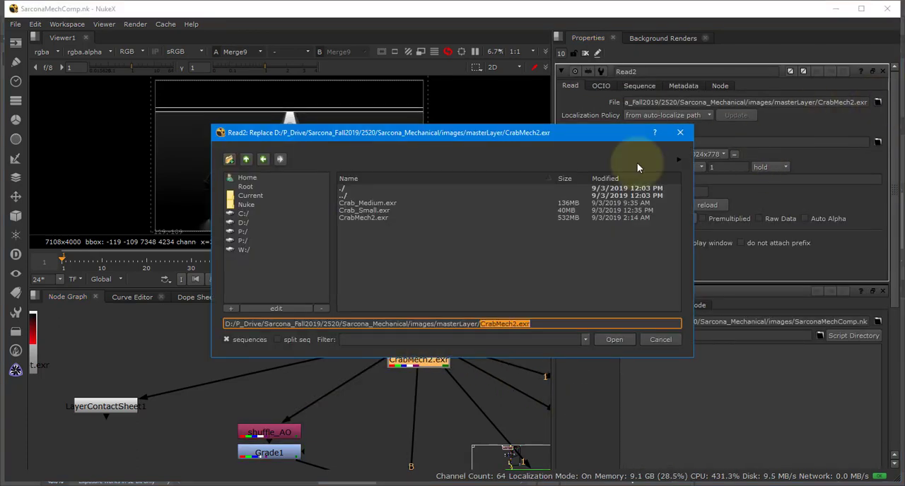
double_click(364, 211)
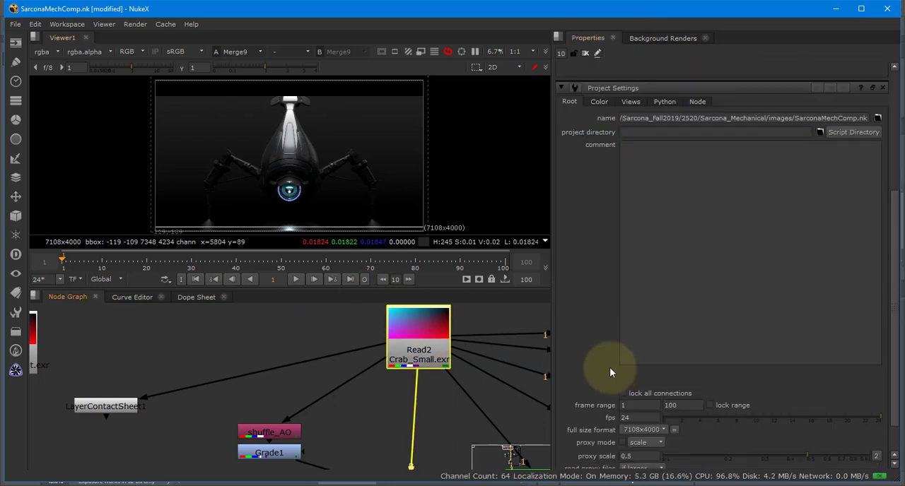
Set the project's full size format to HD_1080 1920x1080 and reopen the Read2 node's properties.
click(656, 396)
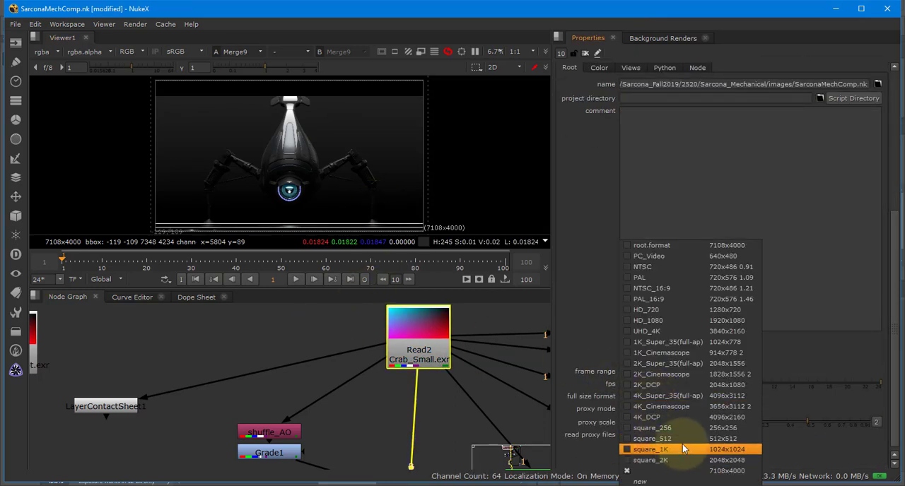
click(696, 321)
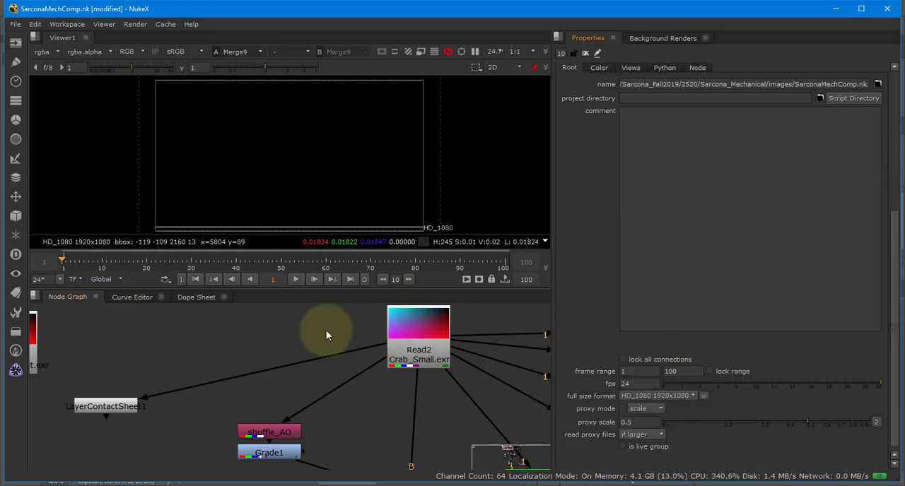
double_click(414, 338)
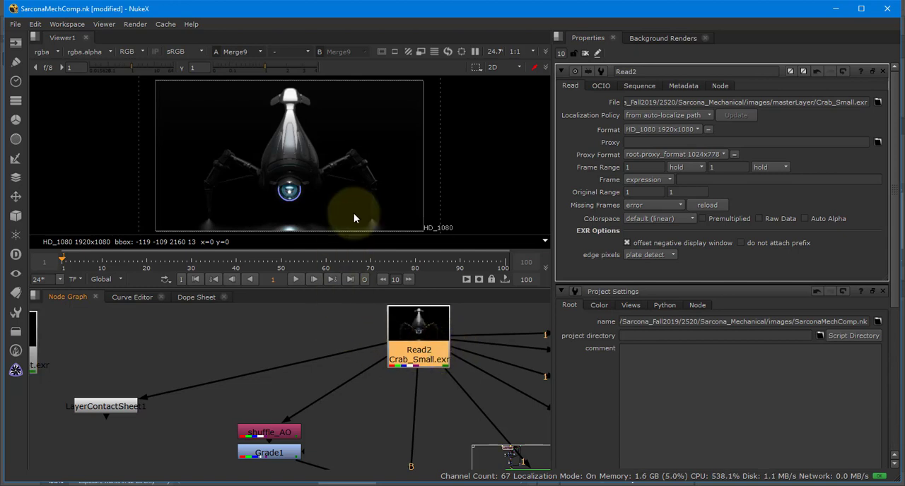
Examine the robot's eye and glowing ring up close in the composited low-resolution render.
scroll(358, 193, down, 1)
scroll(351, 183, up, 15)
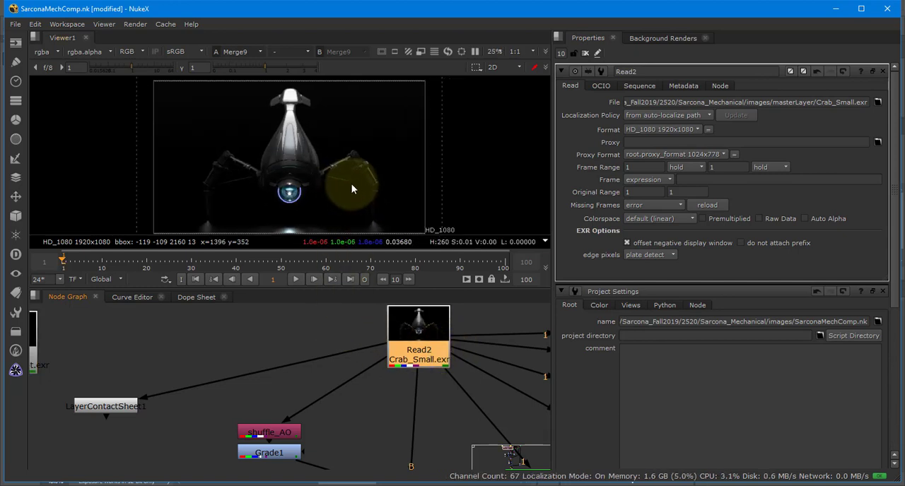
scroll(384, 150, down, 8)
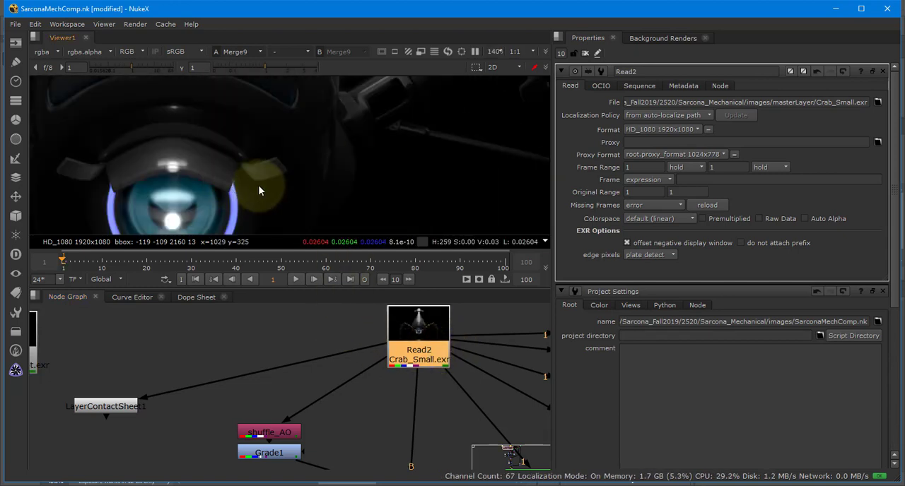
middle_drag(258, 185, 374, 92)
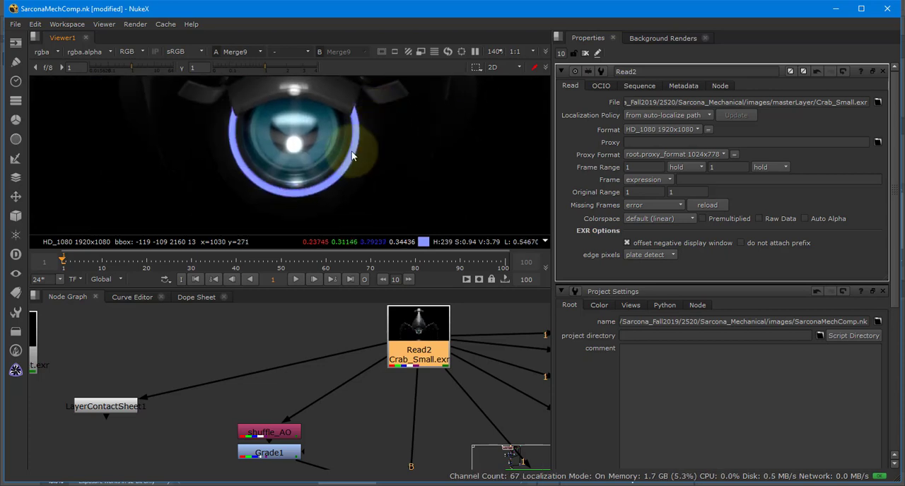
drag(413, 330, 420, 340)
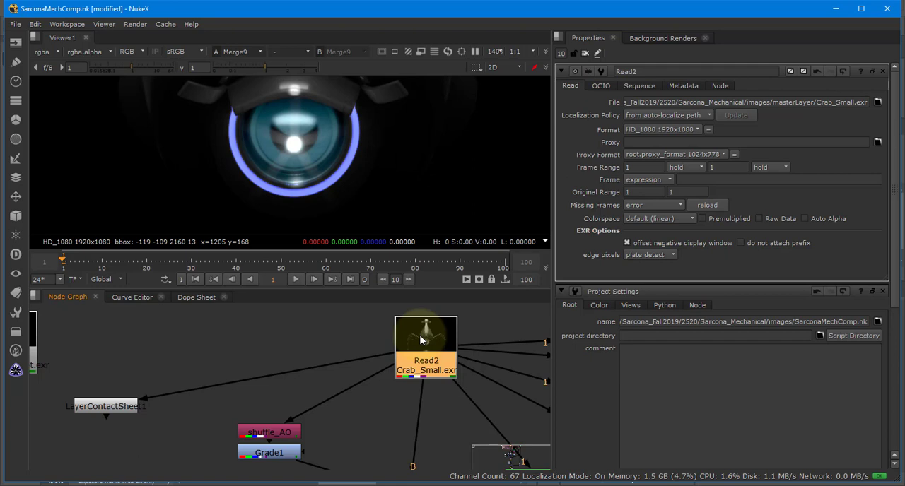
Switch to File Explorer and look through the mechanical project's images and tmp folders for render files.
key(alt+Tab)
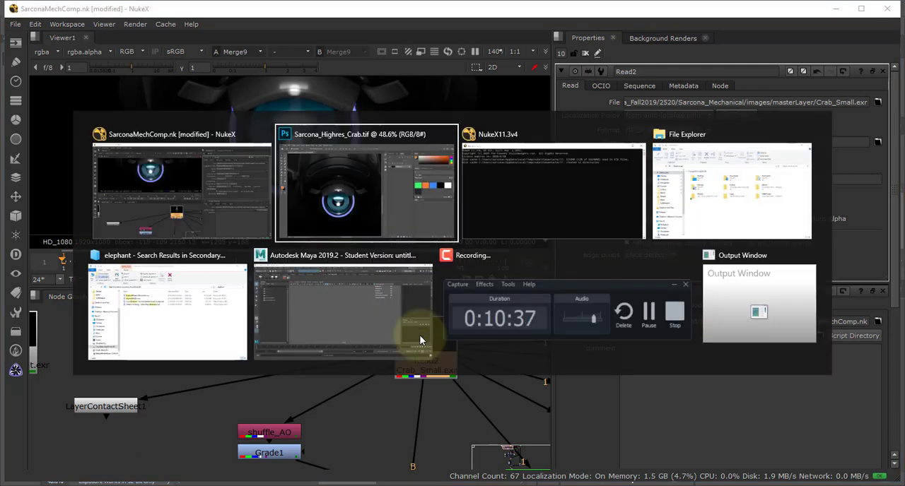
key(alt+Tab)
key(alt+Tab)
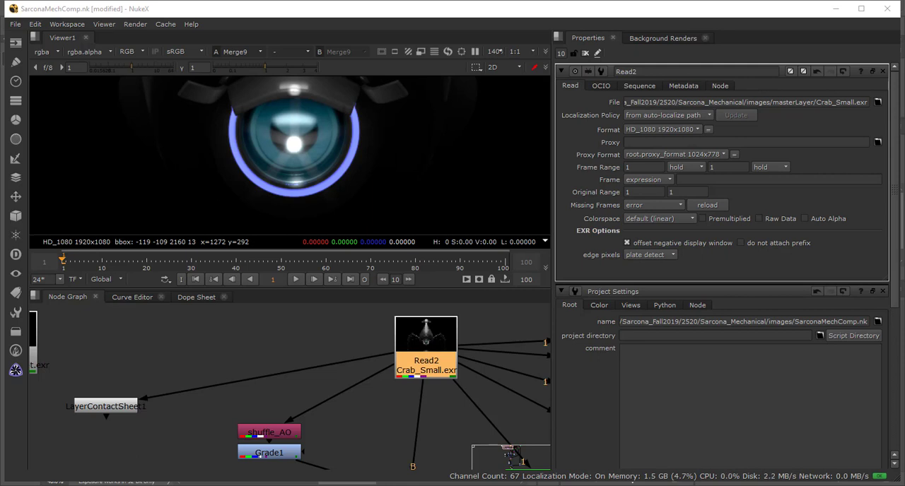
drag(904, 50, 318, 41)
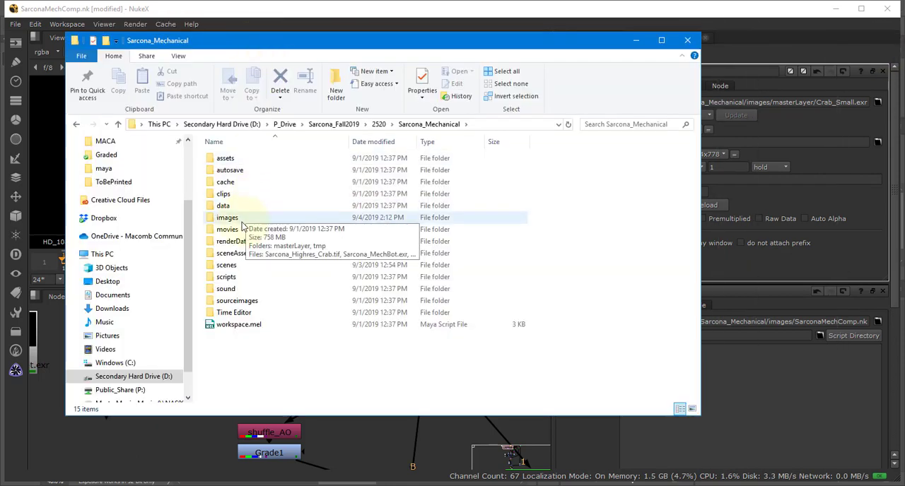
double_click(241, 222)
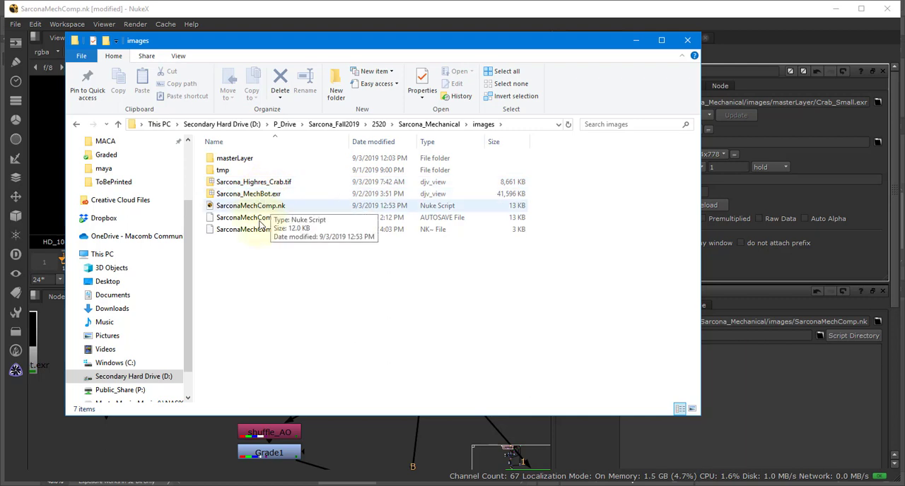
double_click(226, 170)
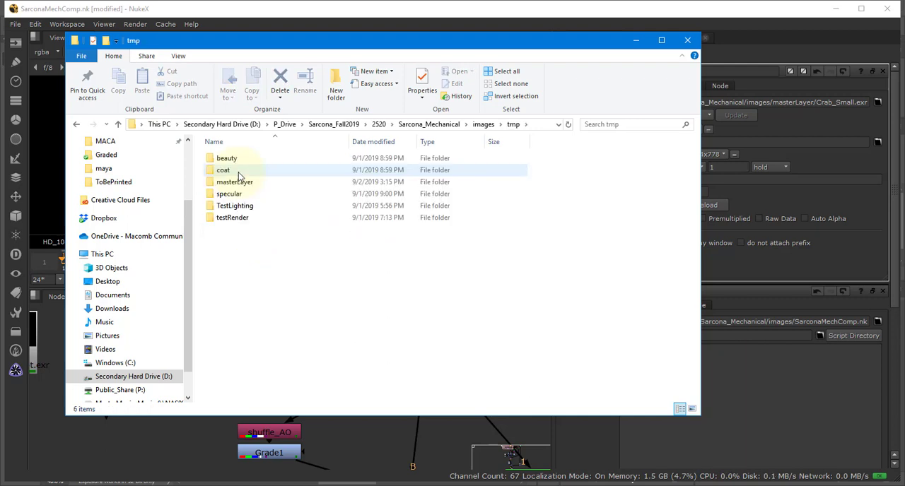
key(alt+Left)
key(alt+Left)
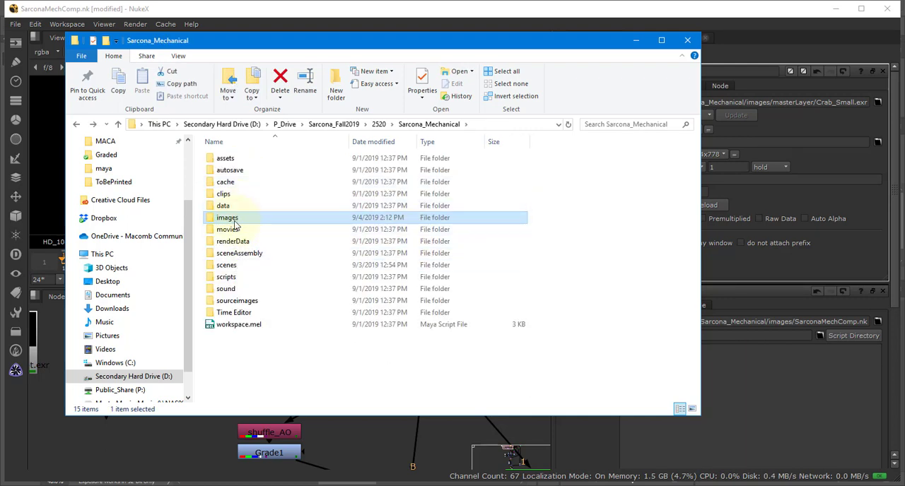
Check the ReferencePlanning folder inside the other Mech folder of course 2520.
key(alt+Left)
double_click(239, 161)
click(241, 163)
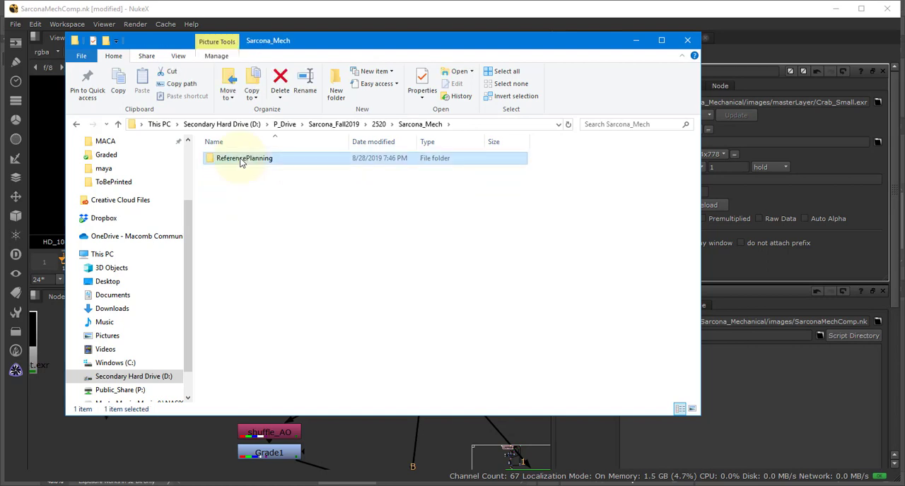
double_click(241, 160)
key(alt+Left)
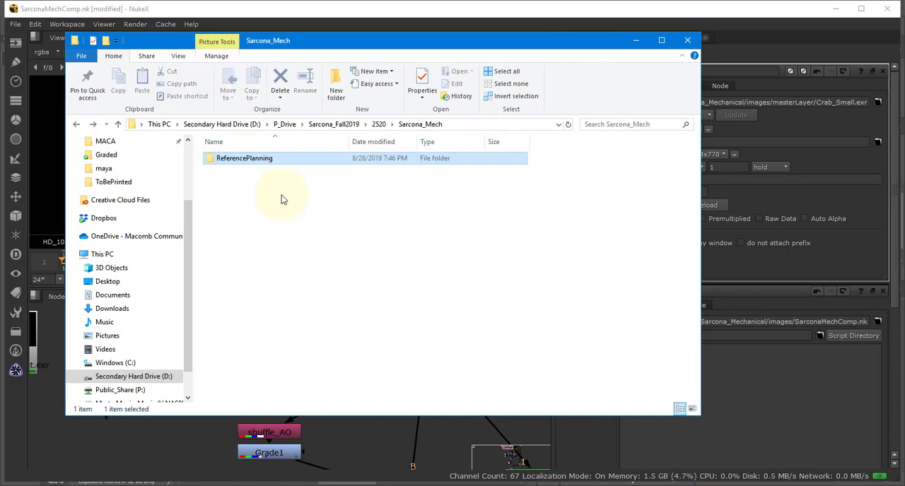
Return to the mechanical project folder and search it for .psd files.
key(alt+Left)
double_click(260, 175)
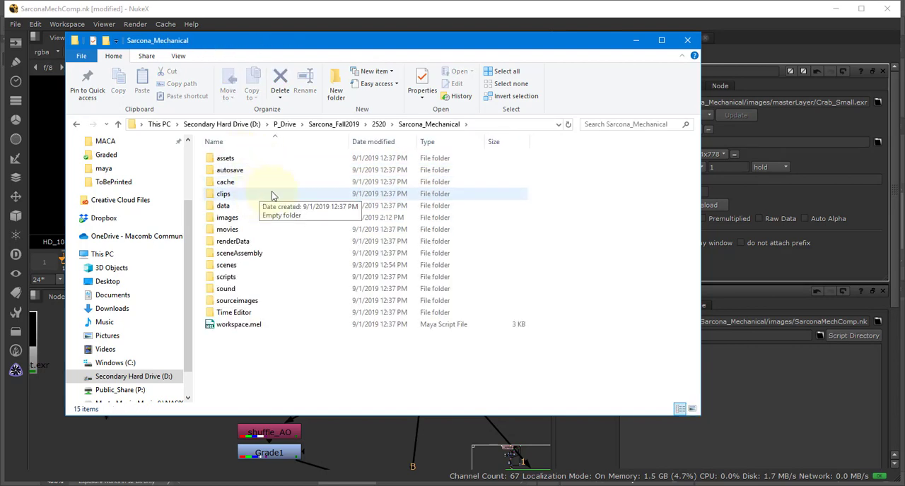
key(ctrl+e)
text(.psd)
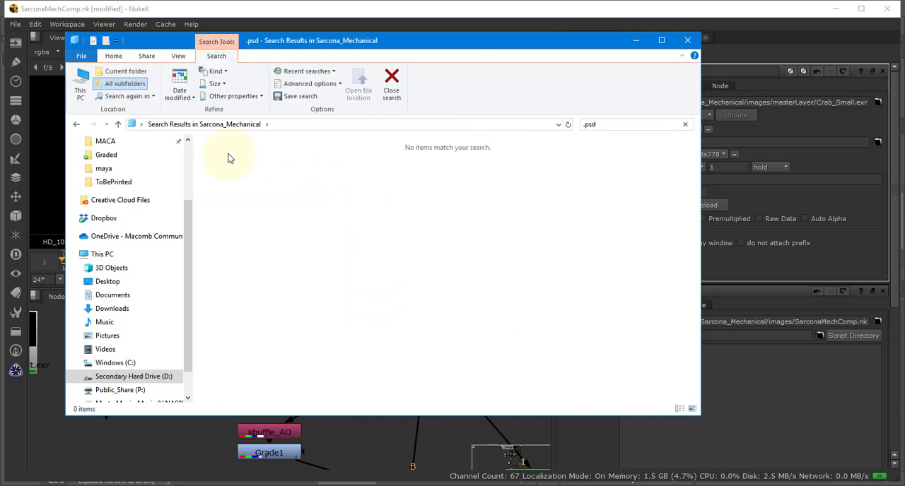
Go up to the Fall2019 folder on P_Drive and search all its subfolders for psd.
key(alt+Up)
click(342, 125)
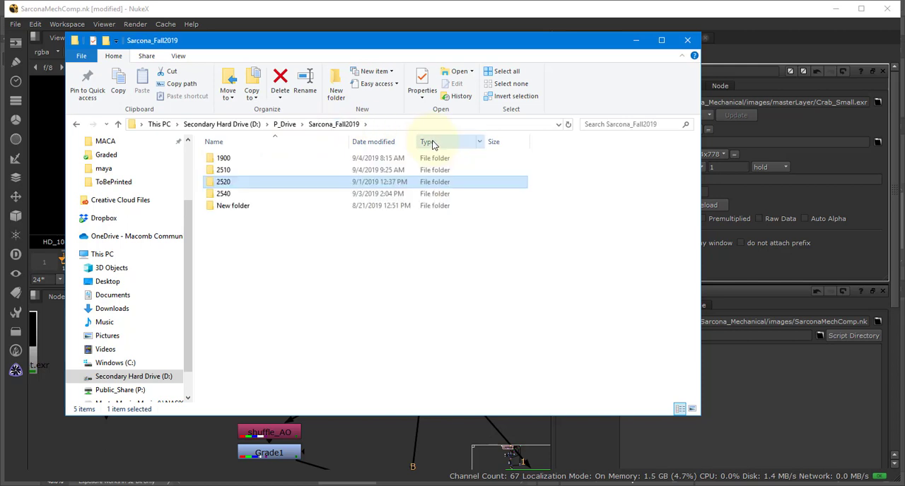
key(ctrl+e)
text(psd)
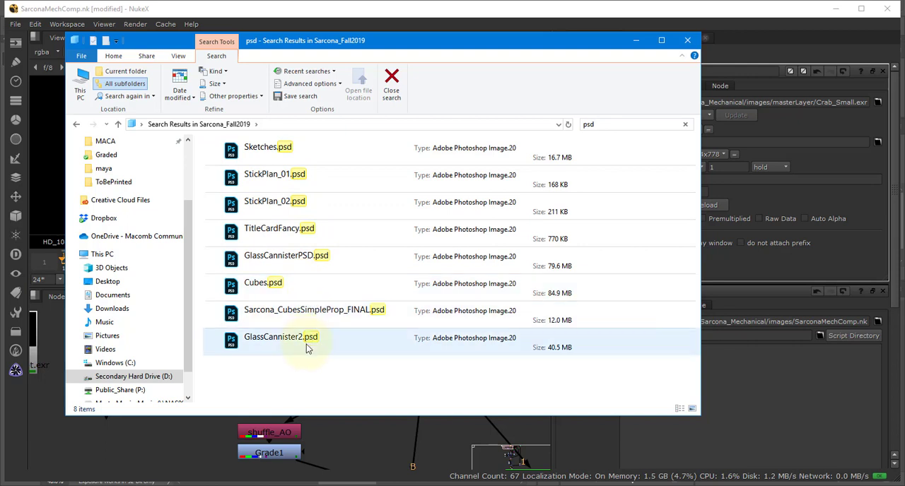
Check the Playing folder inside New folder, then return up to P_Drive and close File Explorer.
key(alt+Left)
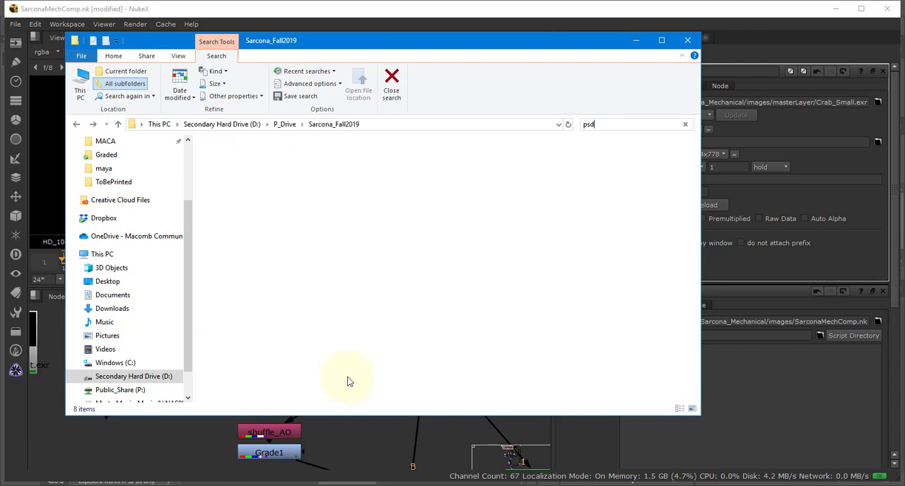
double_click(275, 205)
click(228, 160)
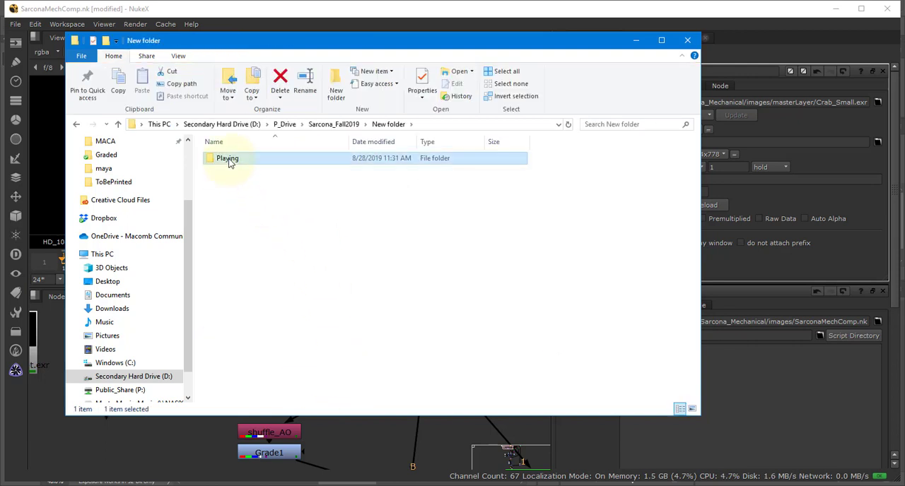
double_click(228, 159)
key(alt+Left)
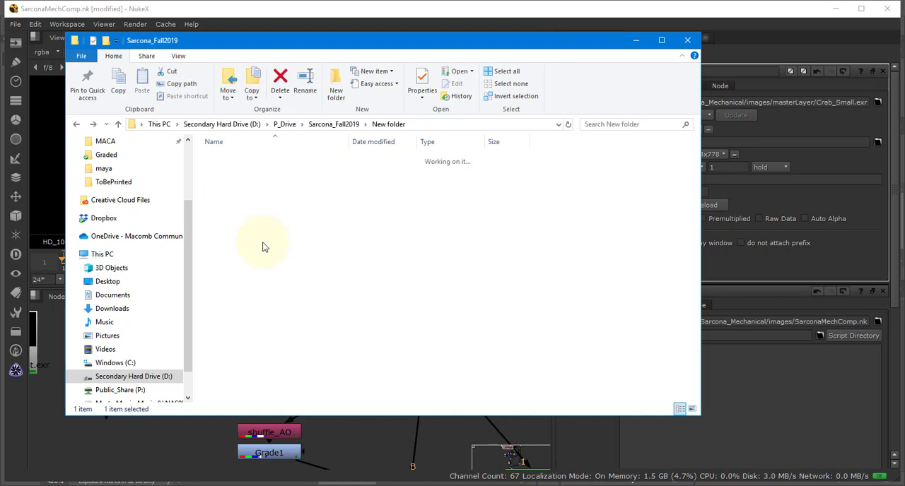
key(alt+Left)
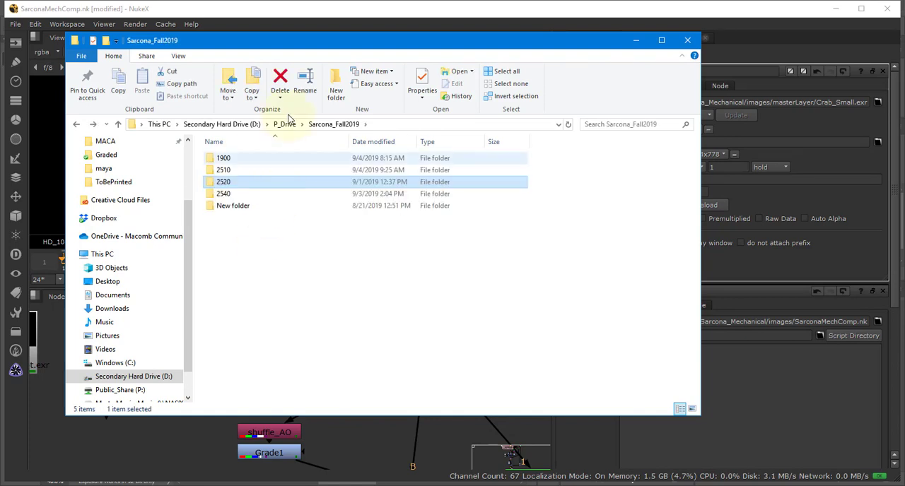
click(285, 124)
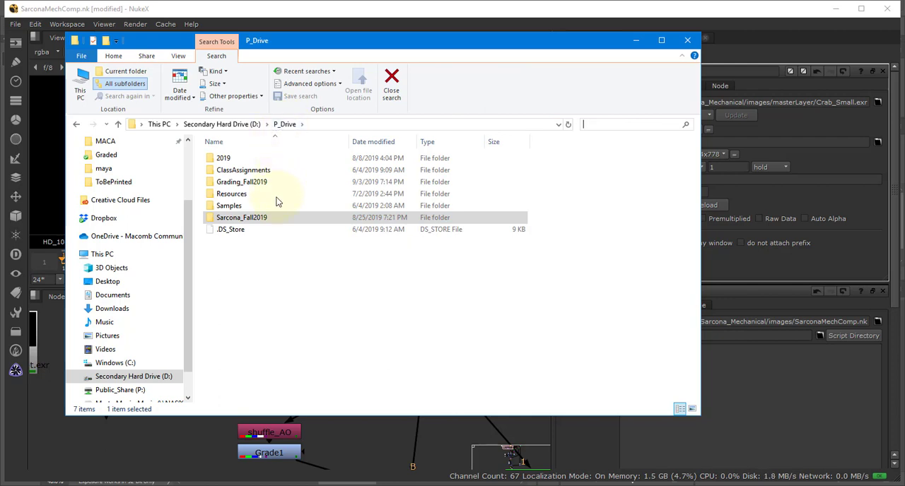
click(688, 39)
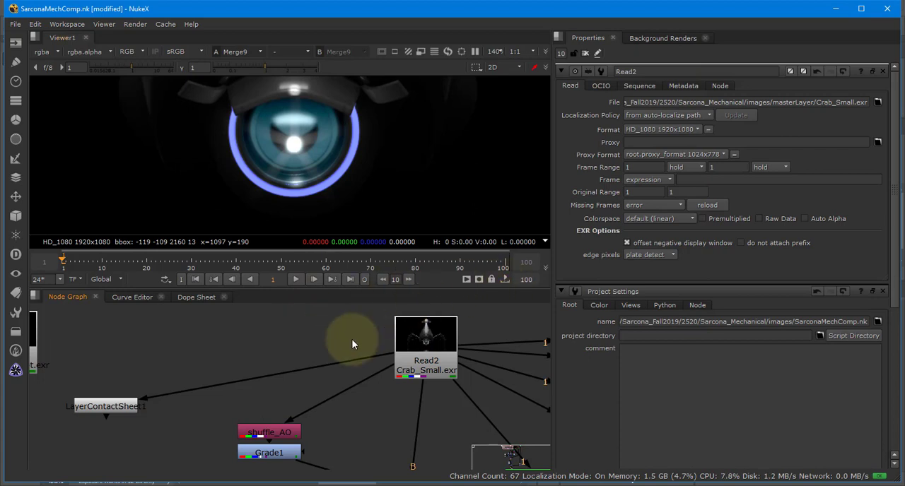
key(alt+Tab)
key(Tab)
key(Tab)
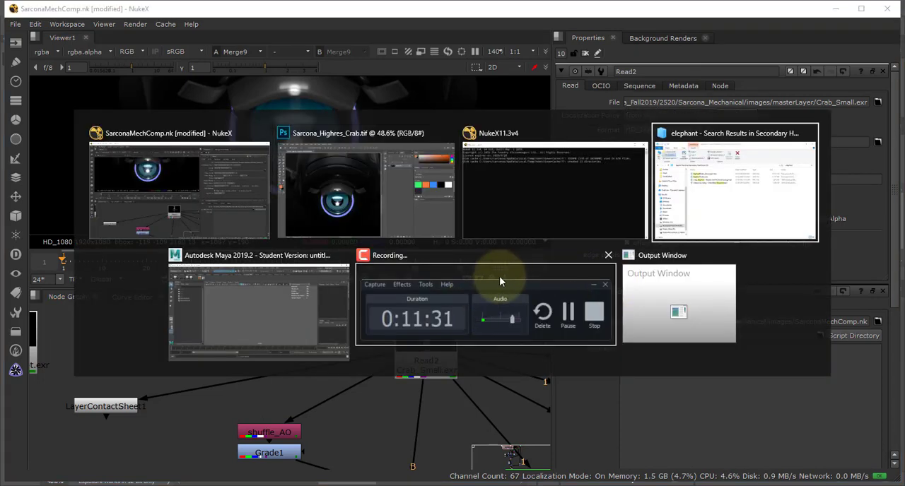
key(Escape)
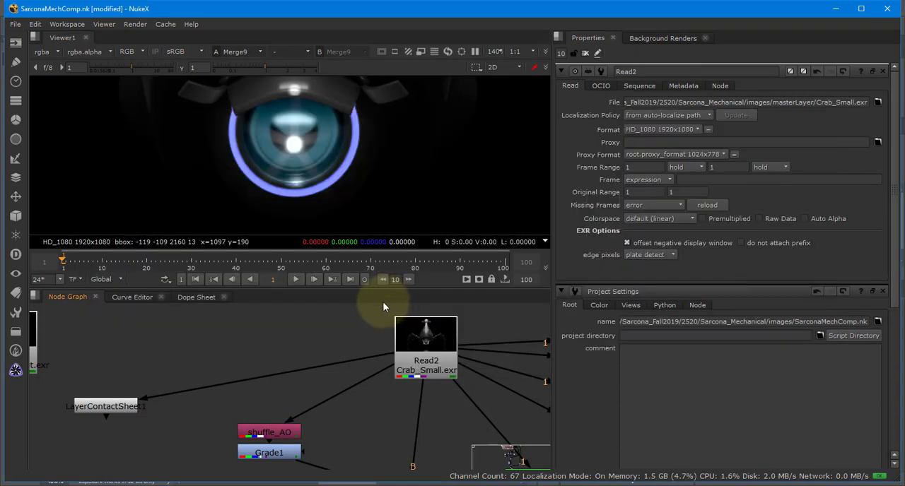
Open a new File Explorer window and browse from drive D to the images folder of course 2520's mechanical project.
key(super+e)
scroll(120, 367, down, 2)
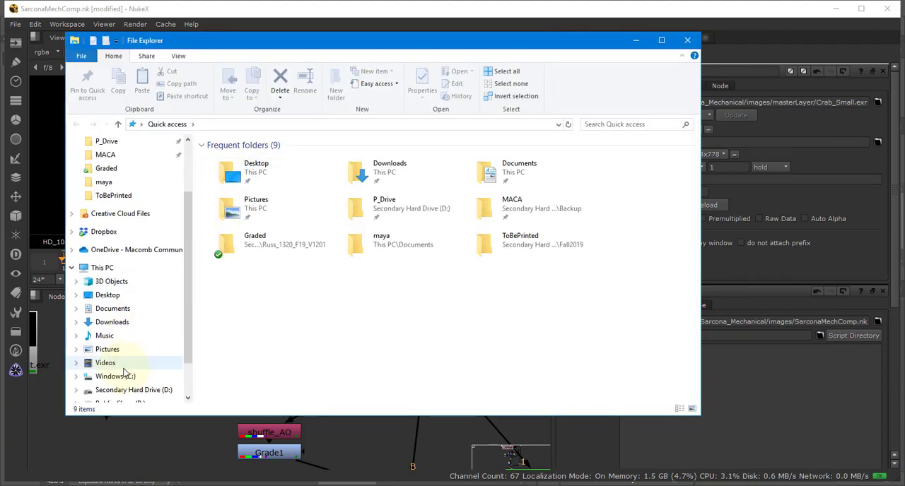
click(127, 376)
double_click(242, 205)
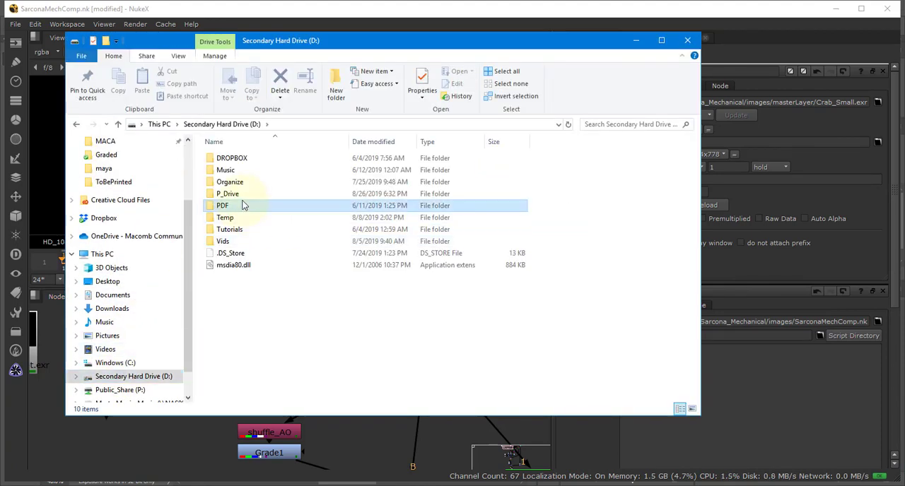
key(alt+Left)
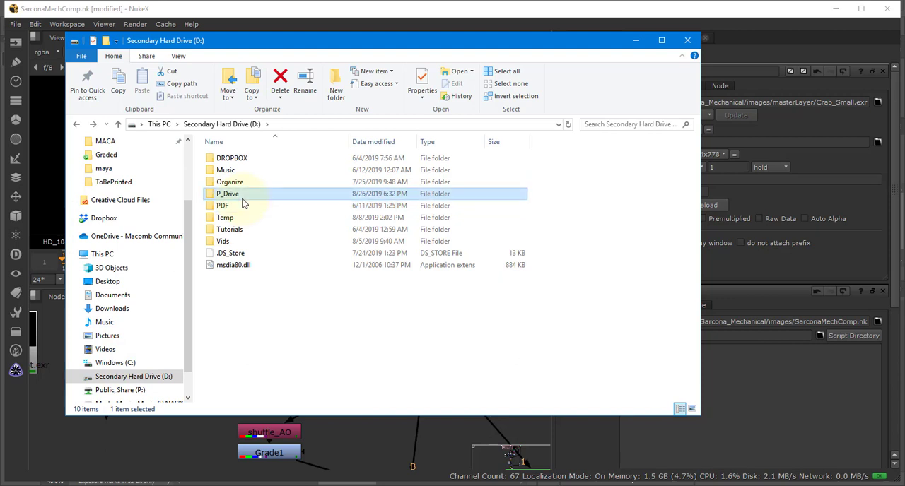
double_click(242, 194)
double_click(242, 217)
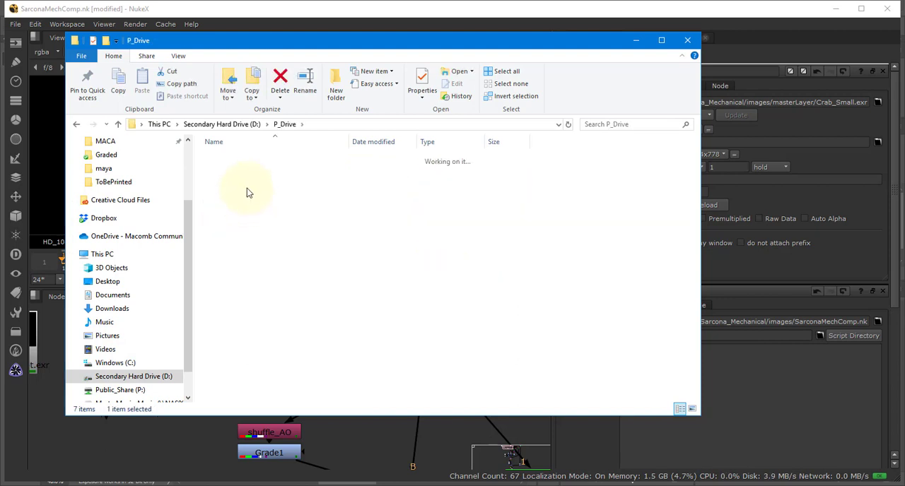
double_click(238, 181)
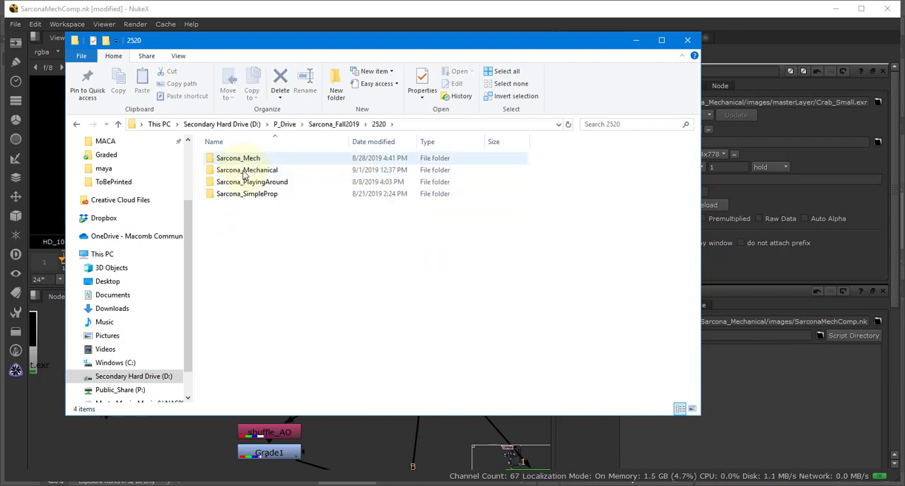
double_click(243, 170)
double_click(237, 216)
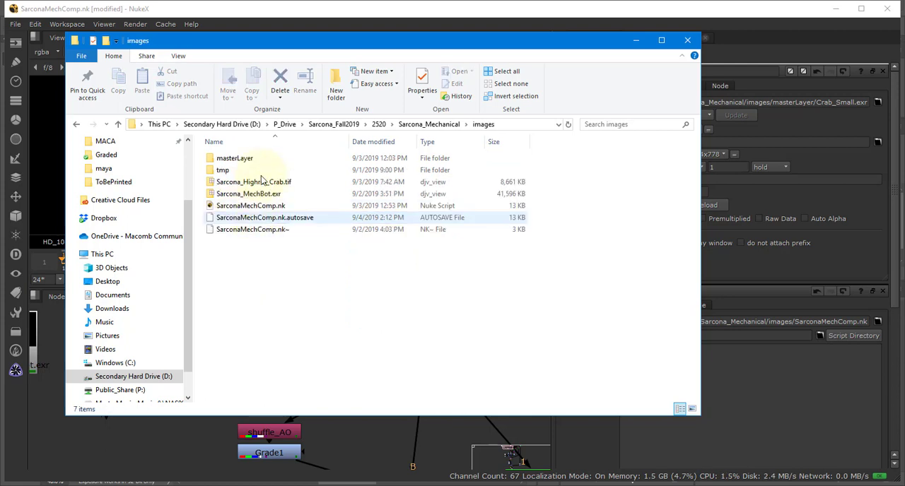
Open the masterLayer folder, list its renders in Details view with a wider Name column, and select CrabMech2.exr.
double_click(246, 170)
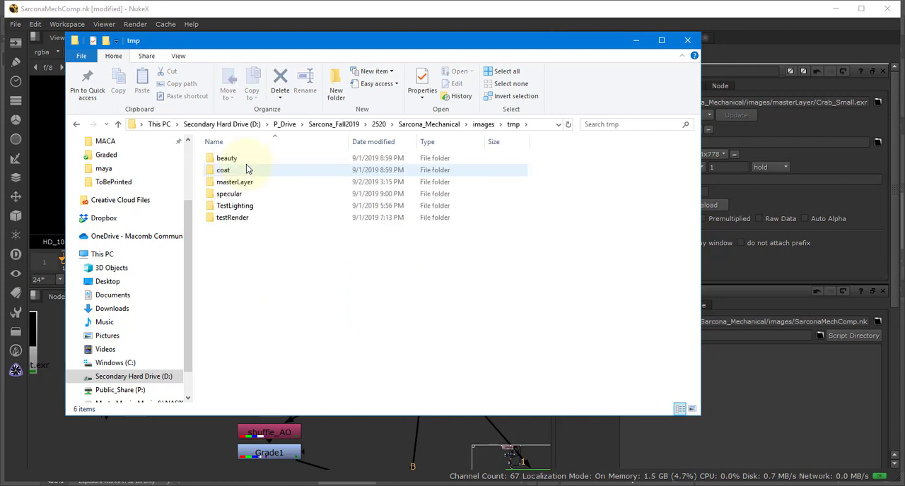
key(alt+Left)
double_click(243, 158)
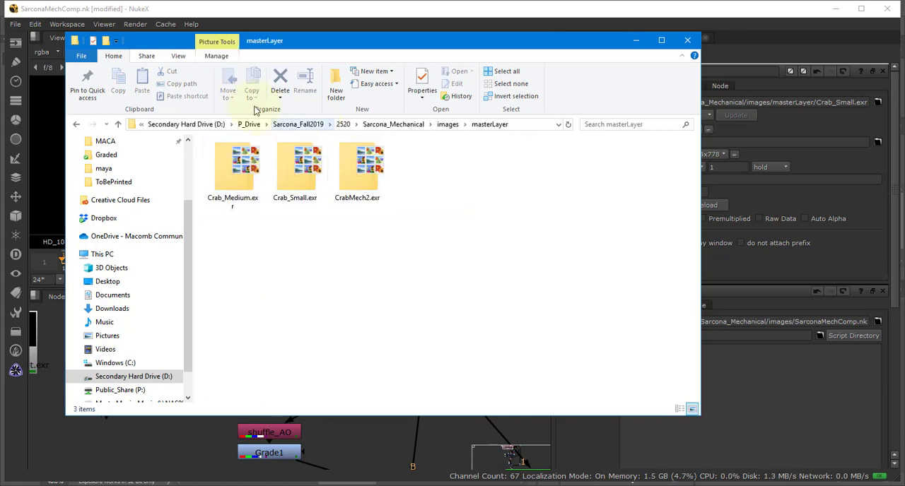
click(186, 58)
click(311, 83)
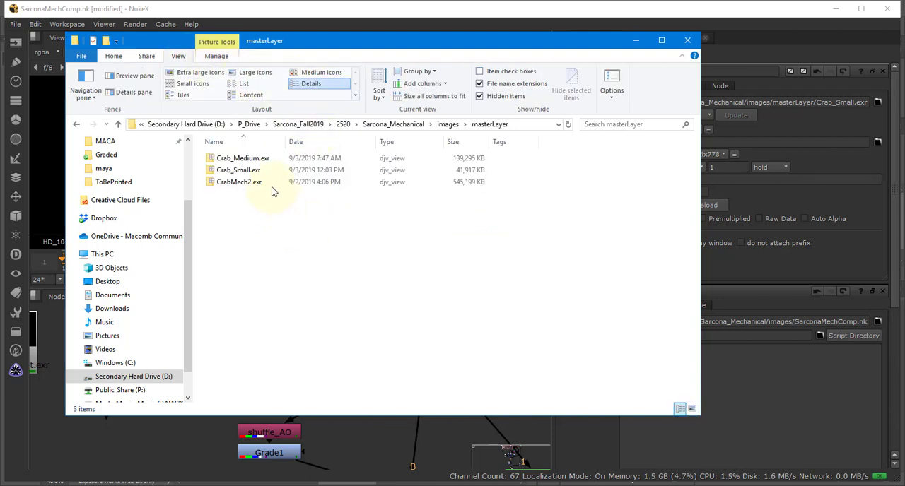
drag(285, 142, 341, 142)
click(260, 183)
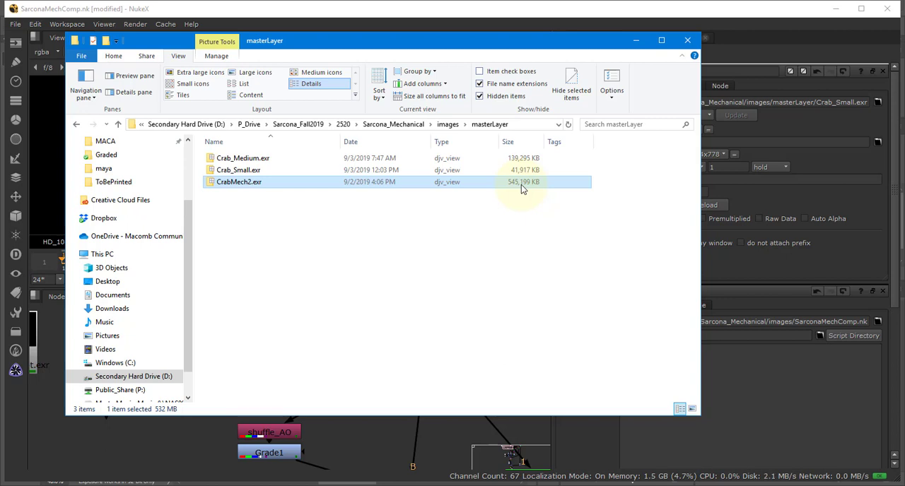
Divide 440 by 60 in Calculator and close it.
key(super)
text(calc)
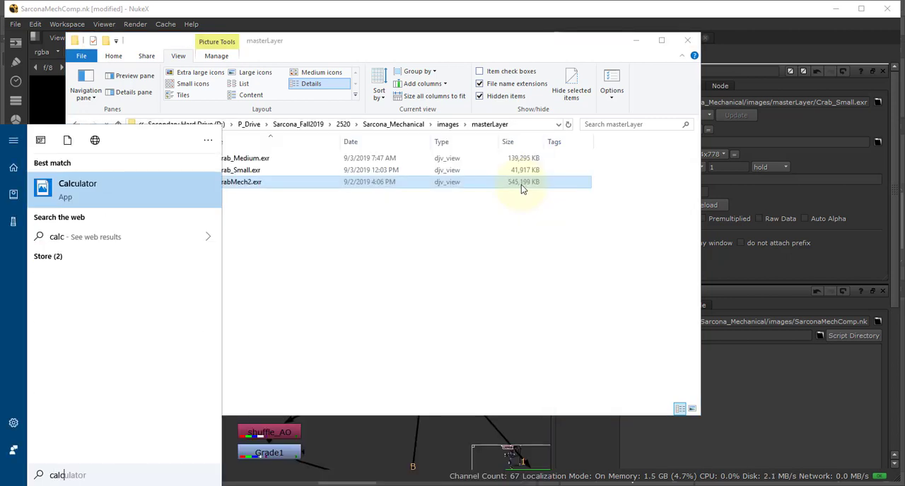
key(Return)
text(440/6)
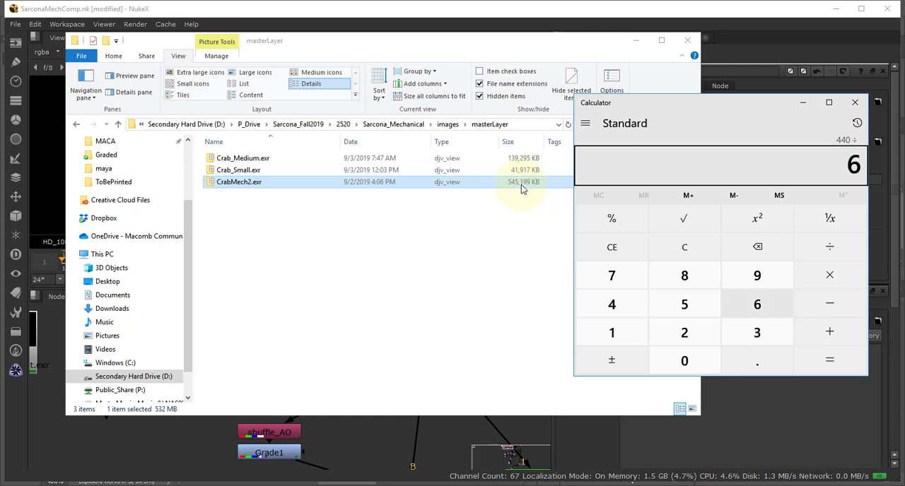
key(Return)
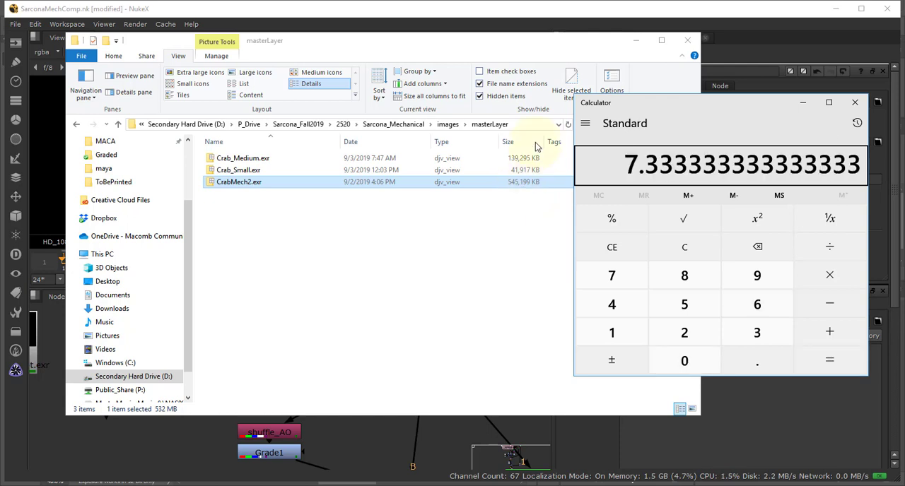
click(854, 104)
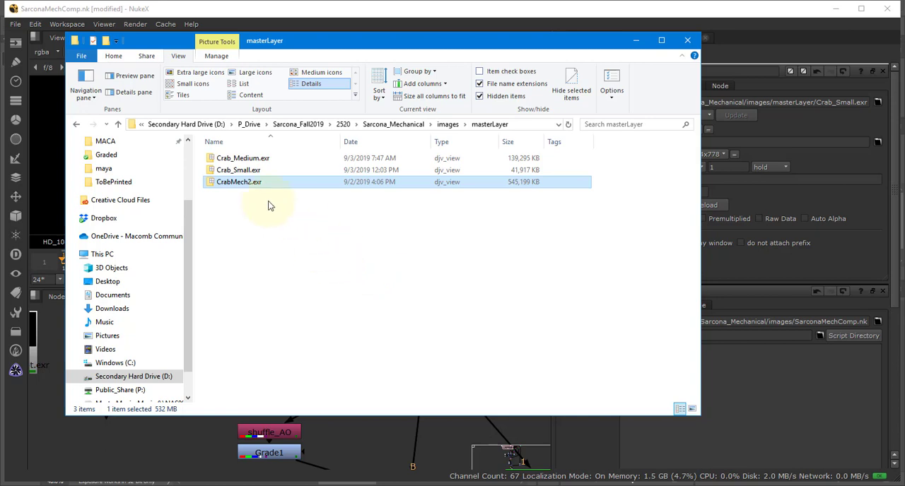
Compare the Crab_Medium.exr and Crab_Small.exr files in the masterLayer folder.
click(249, 158)
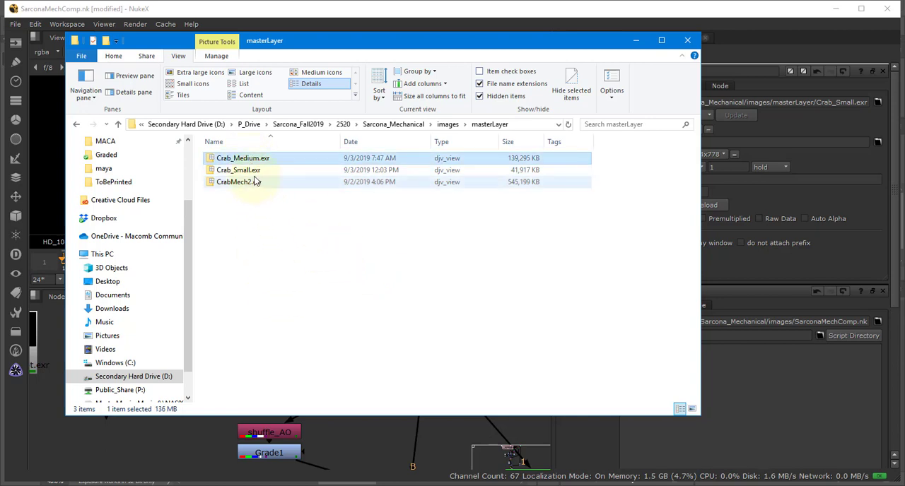
click(240, 170)
click(342, 271)
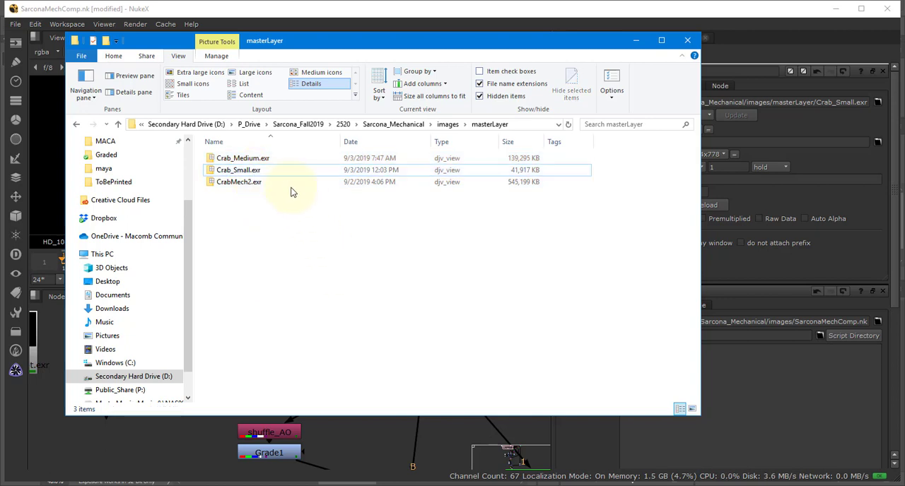
click(259, 170)
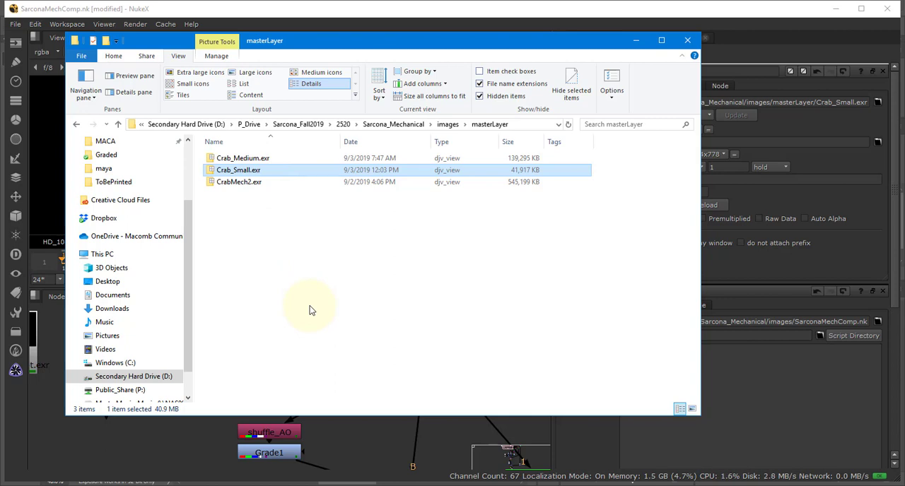
Switch back to NukeX and view the raw Crab_Small.exr render from the Read2 node in the Viewer.
click(139, 441)
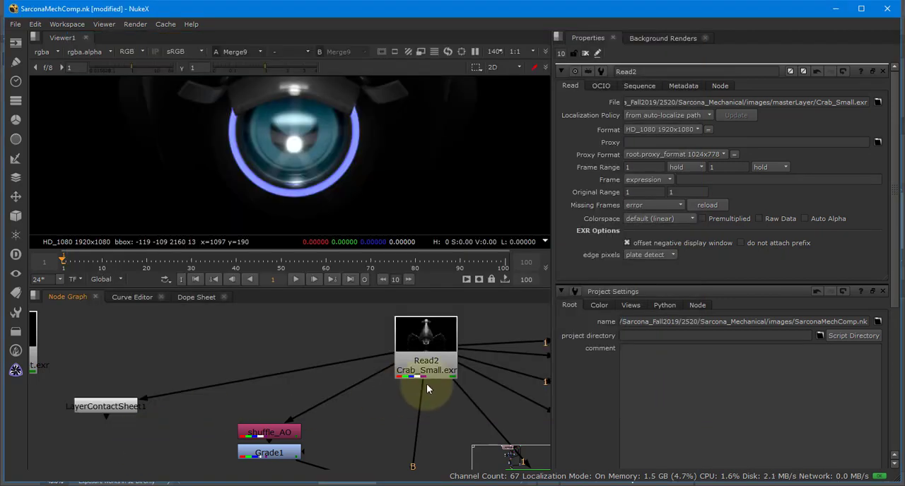
middle_drag(362, 406, 462, 432)
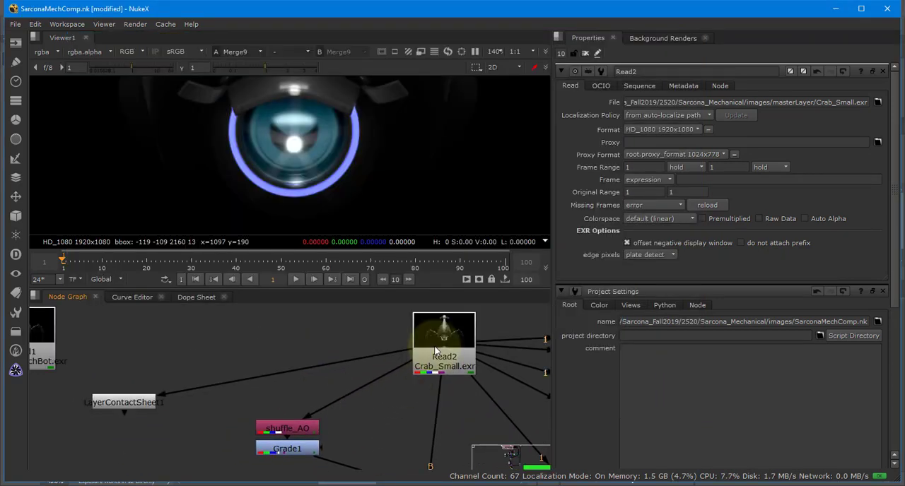
click(435, 347)
key(1)
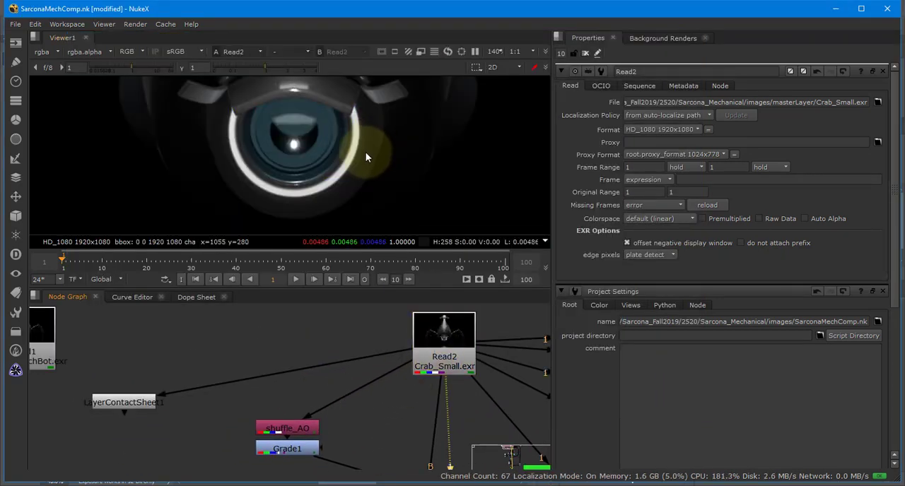
key(space)
scroll(348, 210, down, 5)
middle_drag(347, 215, 381, 245)
key(space)
Display the LayerContactSheet1 node in an enlarged Viewer and examine the render passes, including the coat pass up close.
click(166, 402)
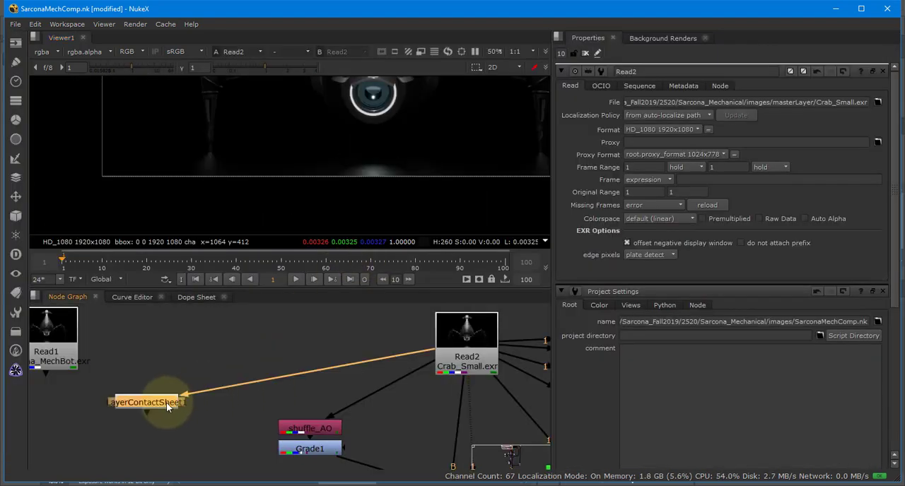
key(1)
key(space)
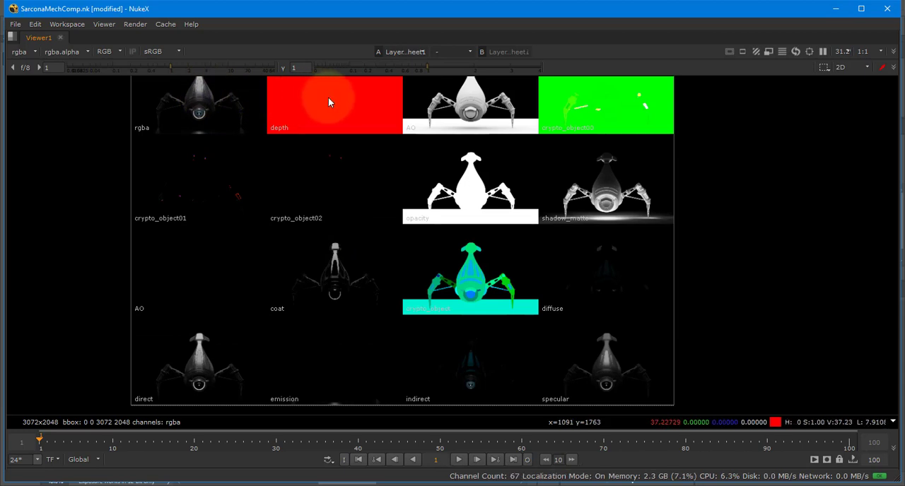
middle_drag(465, 104, 463, 161)
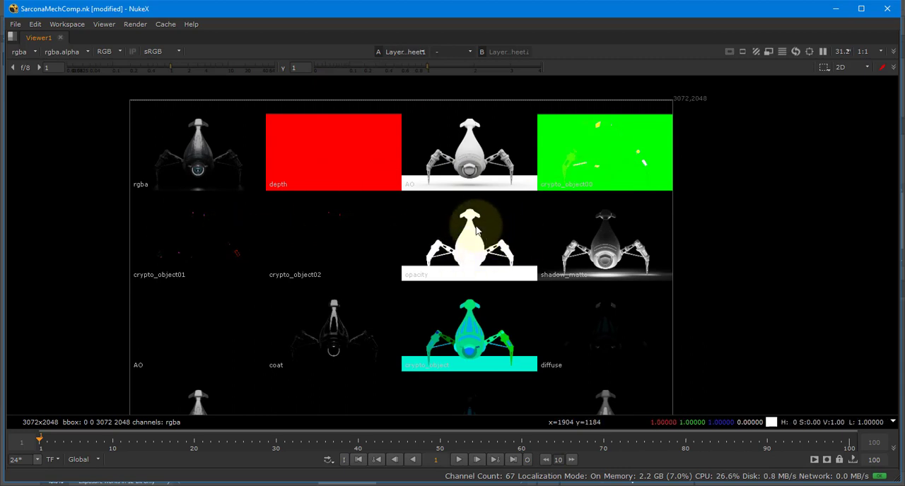
middle_drag(311, 304, 336, 242)
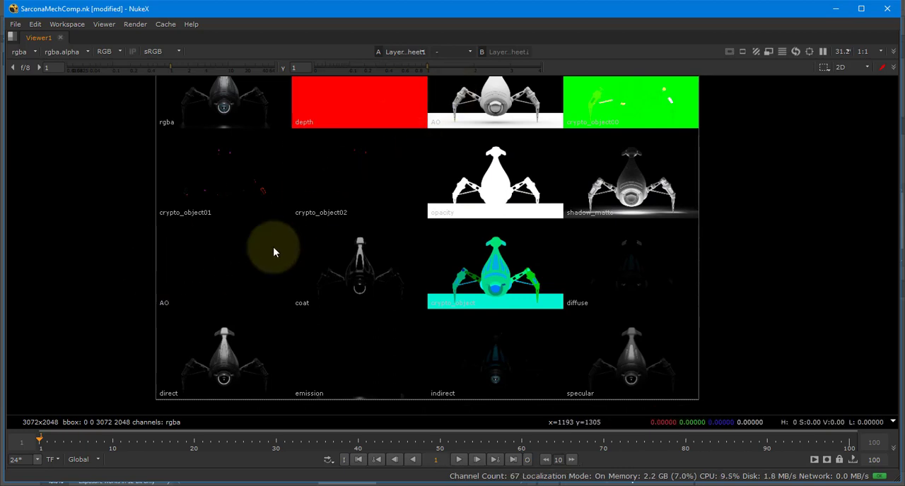
scroll(360, 275, up, 5)
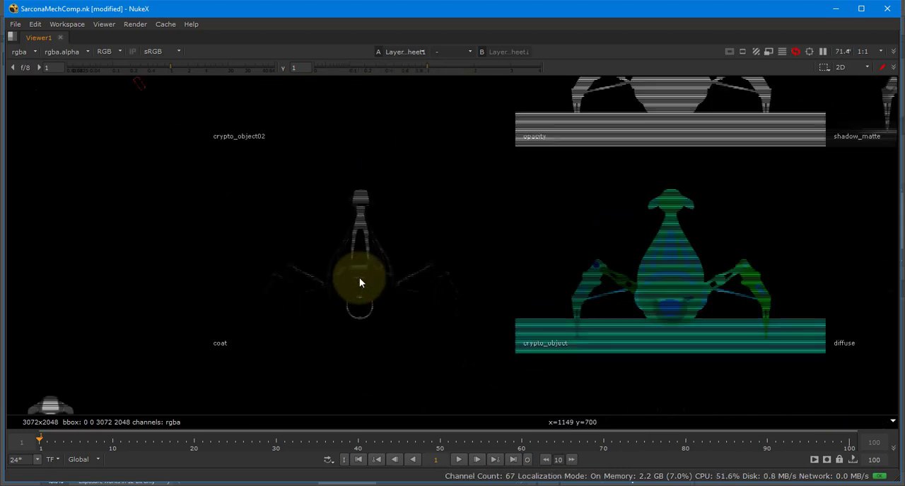
Examine the remaining render passes in the contact sheet, including crypto_object, diffuse, emission, indirect and specular.
scroll(403, 227, down, 3)
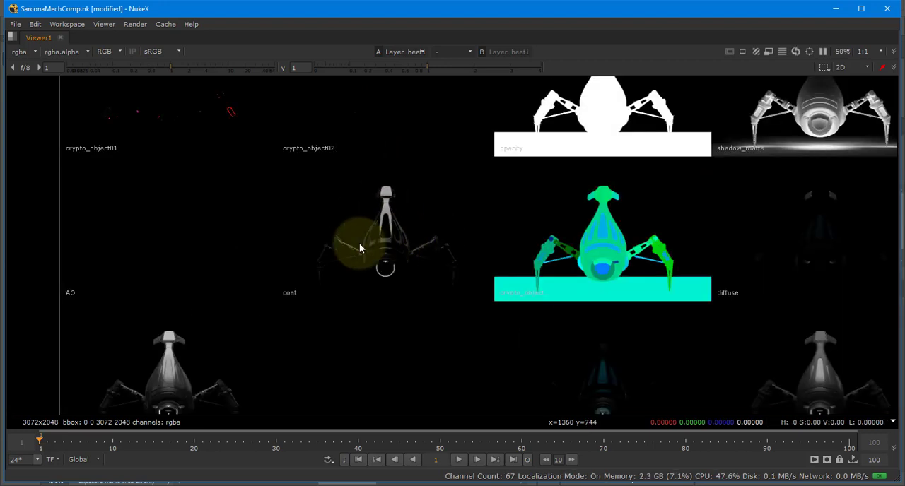
middle_drag(403, 244, 248, 232)
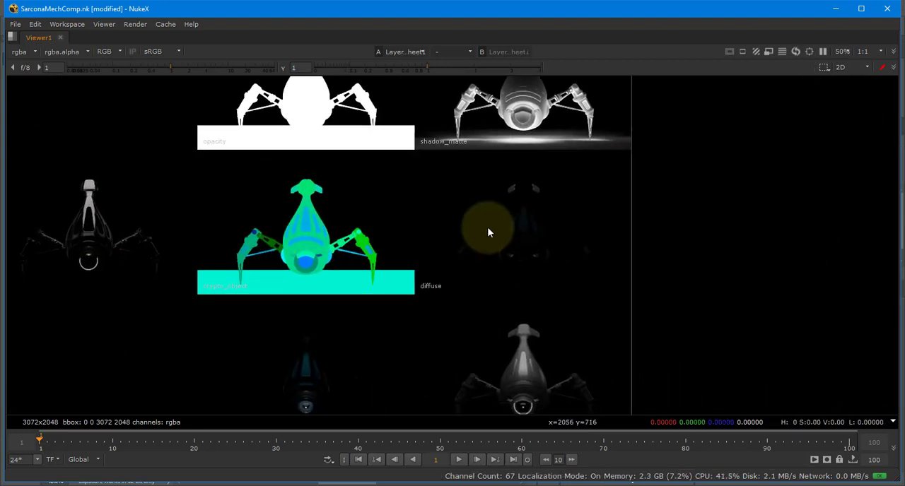
middle_drag(490, 234, 531, 155)
middle_drag(374, 308, 504, 298)
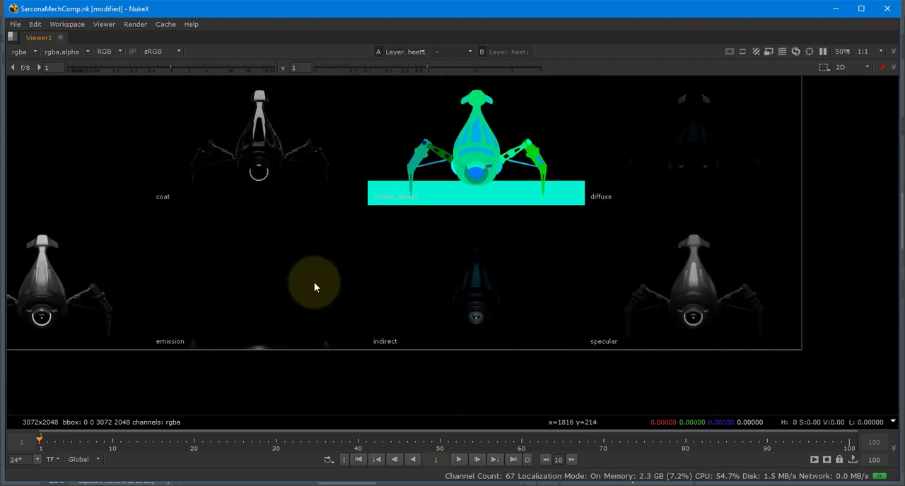
middle_drag(356, 238, 264, 289)
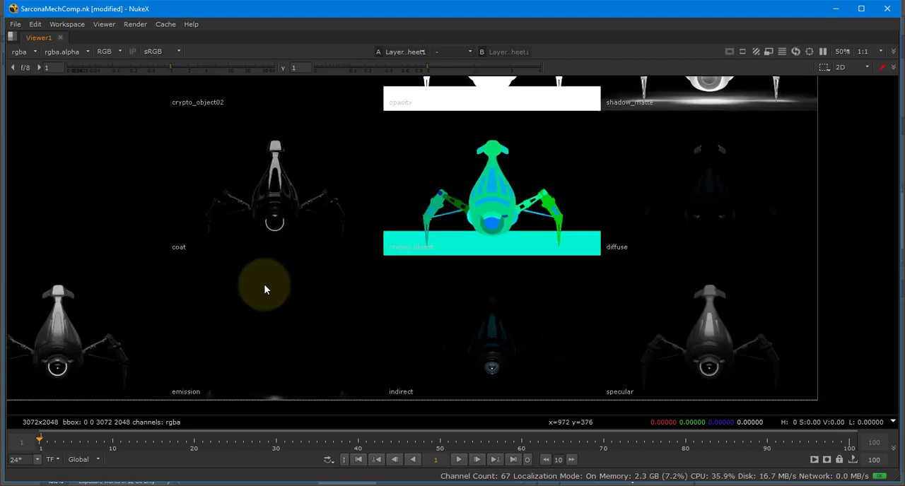
scroll(324, 272, down, 4)
scroll(324, 272, up, 1)
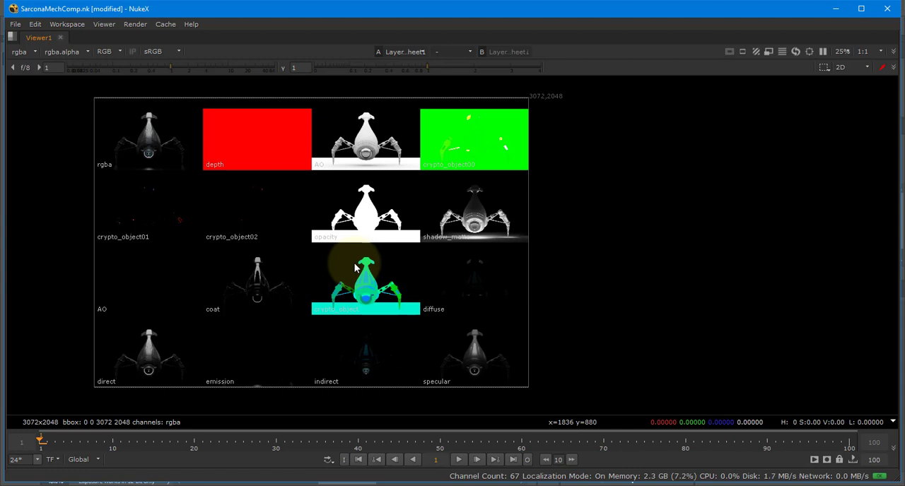
Switch to Maya and create a project named with the author's surname plus "_mechCreature", keeping the default folder locations.
key(alt+Tab)
key(alt+Tab)
key(alt+Tab)
key(alt+Tab)
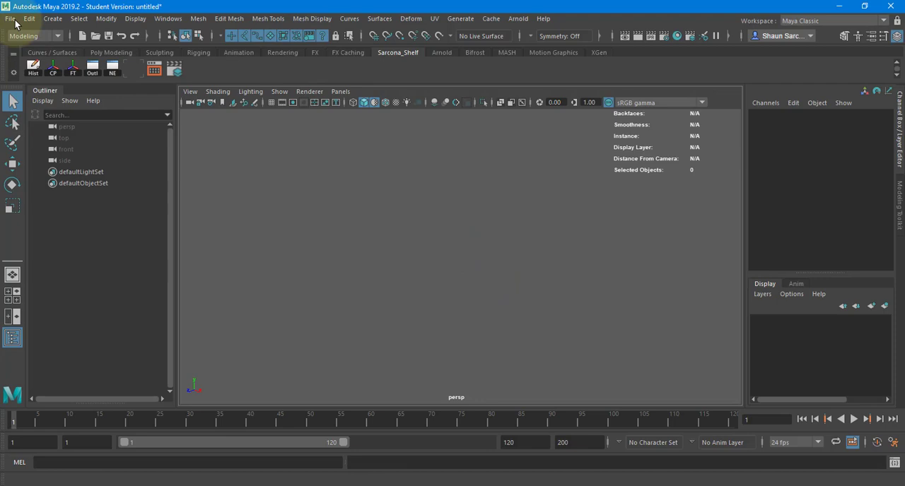
click(10, 19)
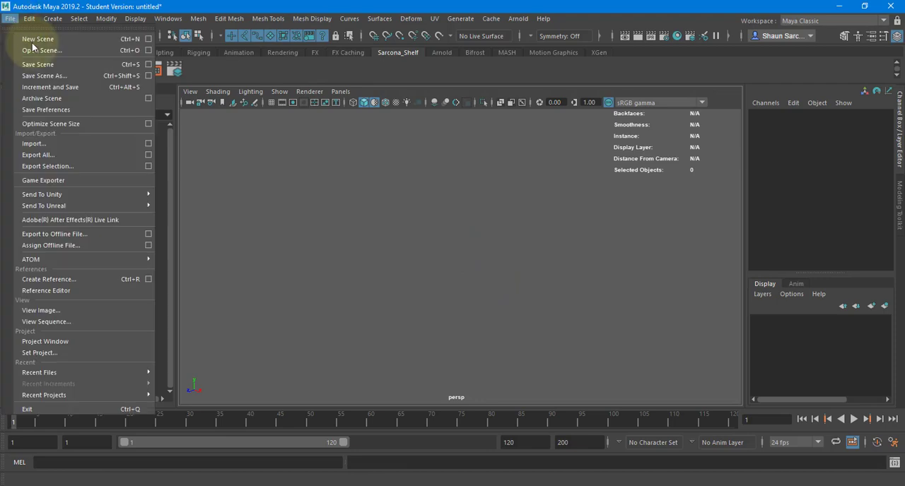
click(128, 342)
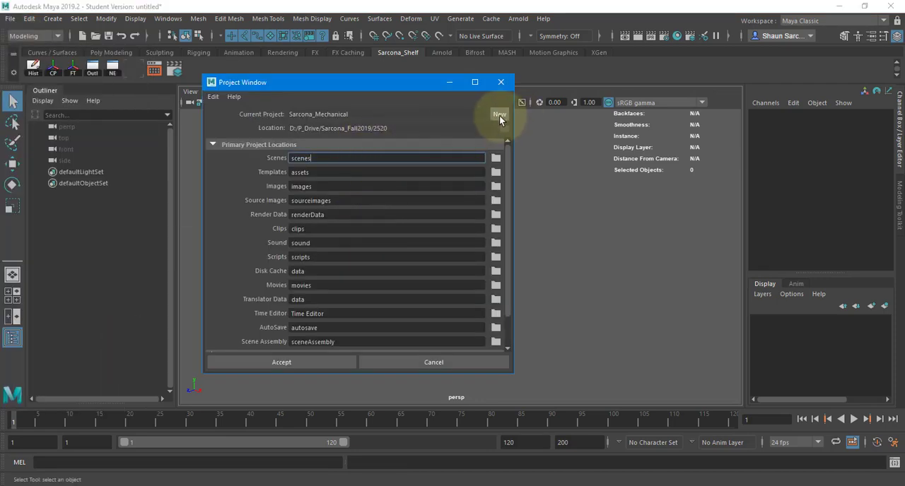
click(500, 116)
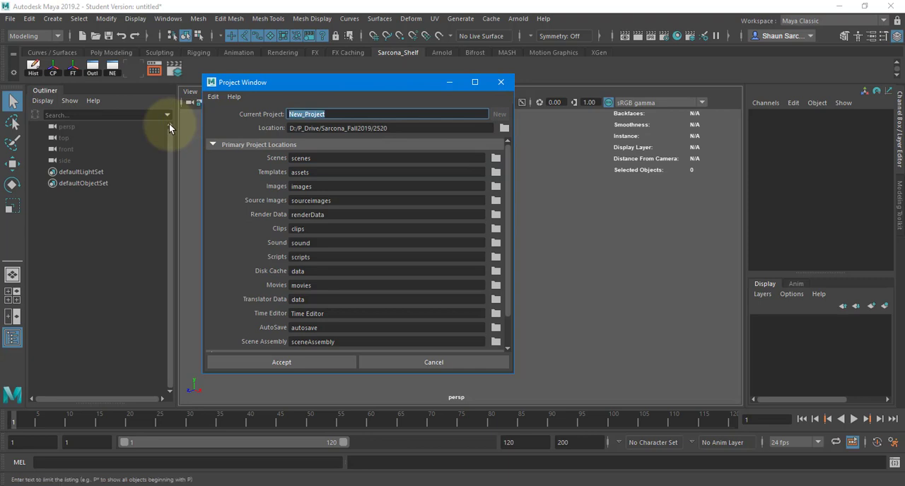
text(Sarcona_mechCreature)
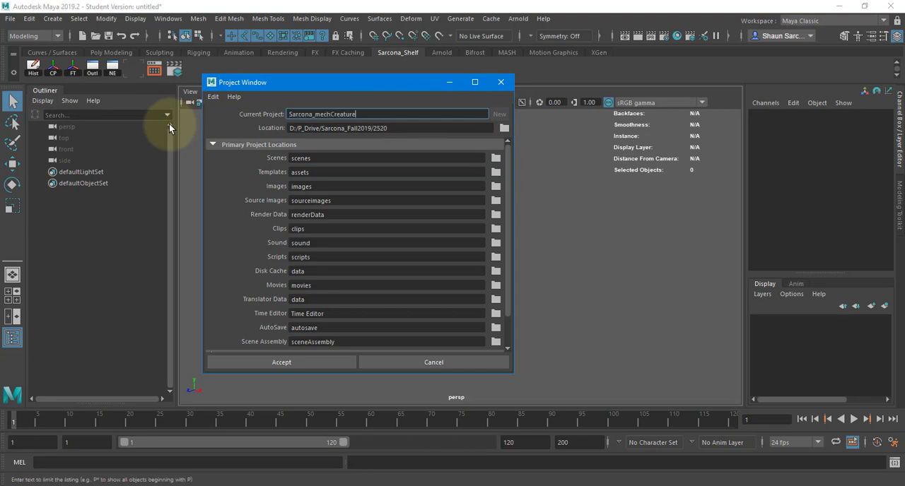
drag(370, 128, 502, 129)
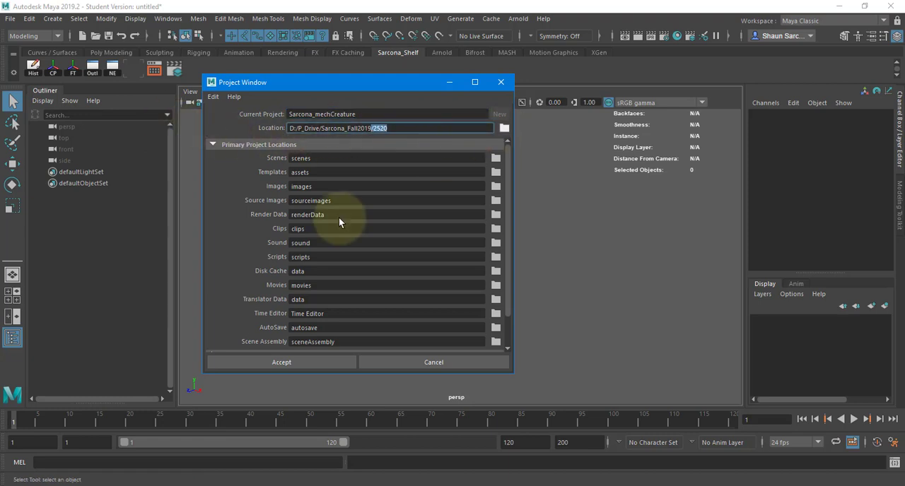
click(282, 362)
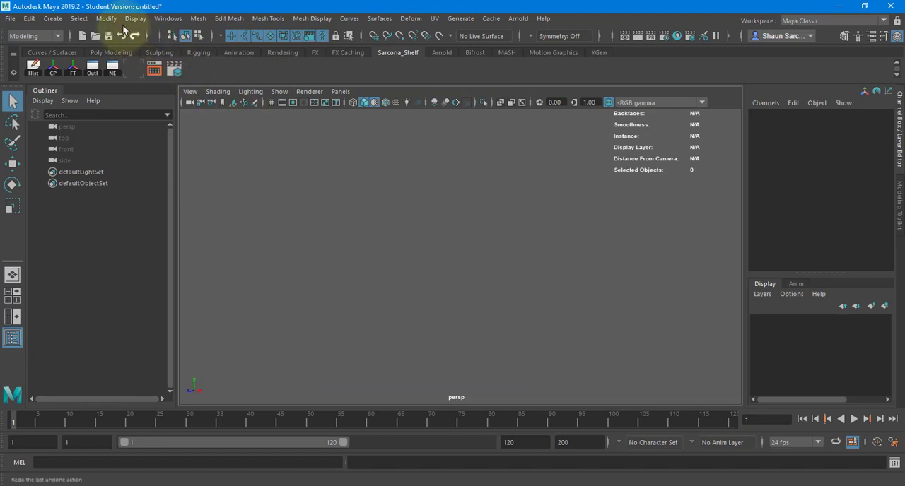
click(52, 19)
mouse_move(97, 58)
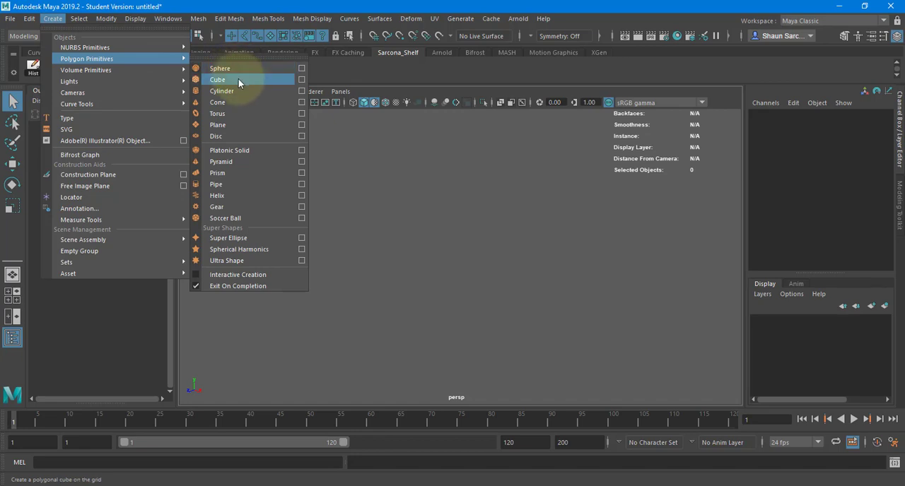
Switch to Photoshop, open the recent file Sketches.psd and examine the blue round-bodied creature sketch with long curved legs up close.
click(556, 354)
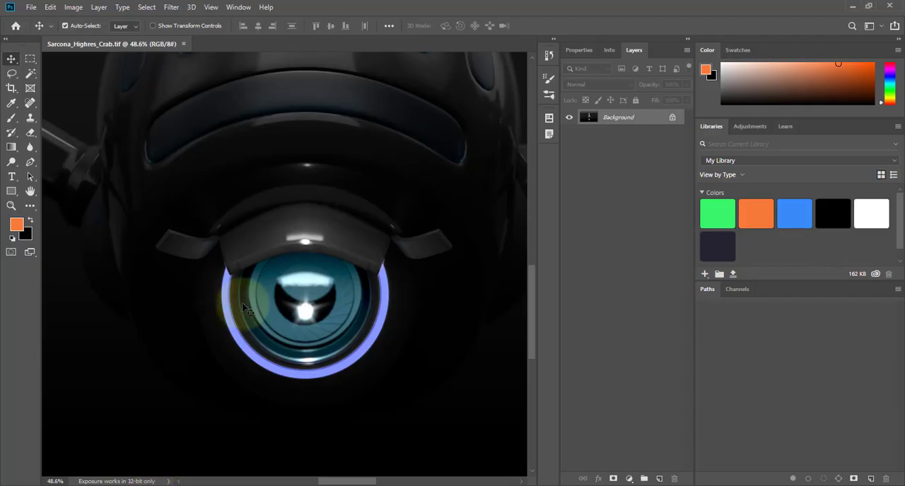
click(31, 7)
mouse_move(141, 73)
click(201, 95)
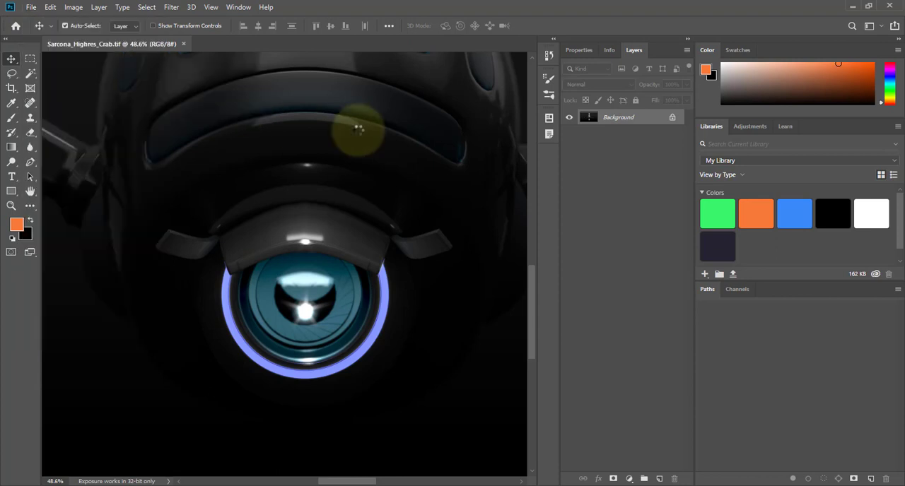
key(ctrl+space)
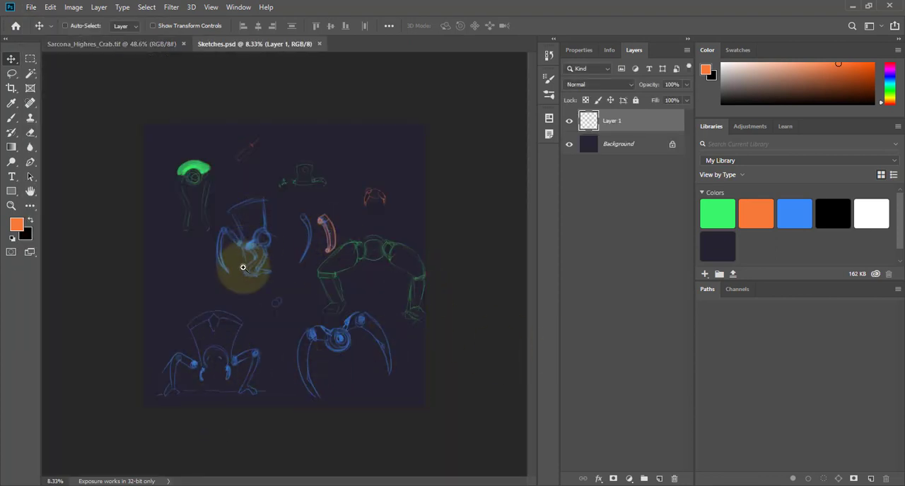
ctrl+drag(339, 359, 419, 349)
mouse_move(370, 353)
mouse_down()
mouse_move(254, 305)
mouse_move(280, 273)
mouse_up()
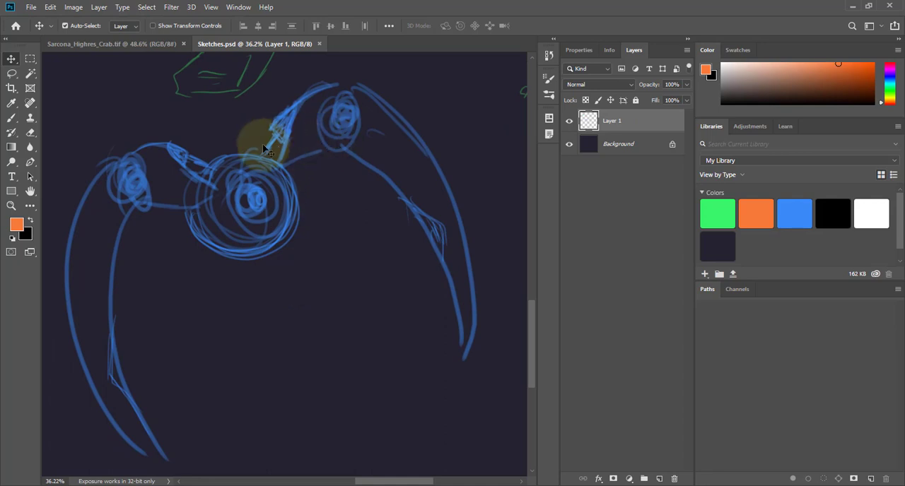
Switch back to Maya and create a polygon sphere scaled uniformly to about 4.14.
key(alt+Tab)
click(379, 144)
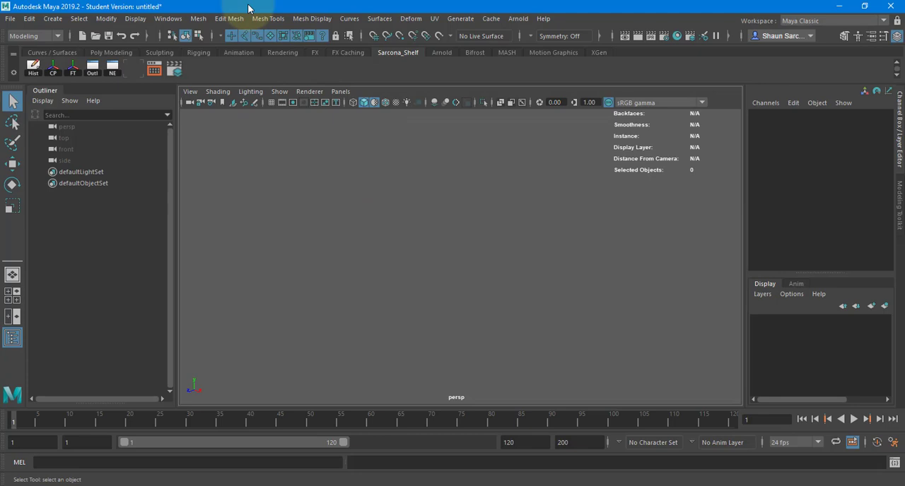
click(53, 18)
mouse_move(123, 64)
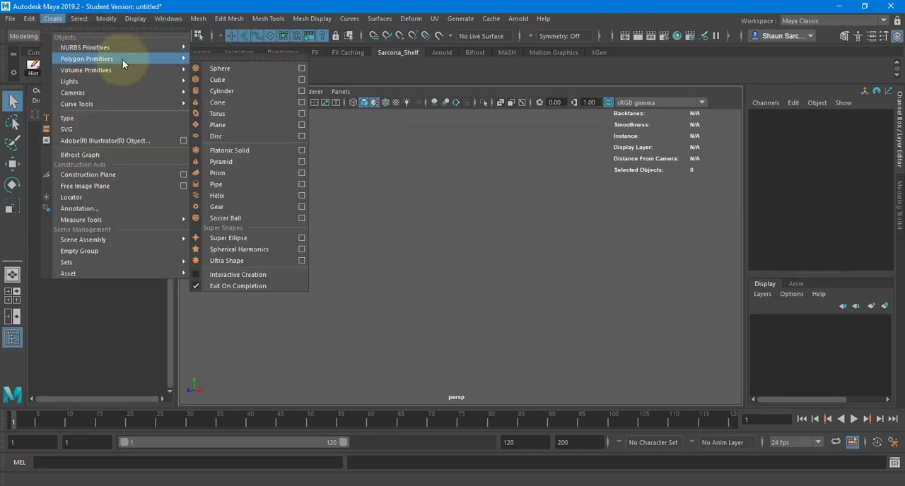
click(230, 70)
key(r)
drag(460, 256, 509, 237)
Raise the sphere to a Translate Y of about 11.2.
key(w)
alt+right_drag(510, 238, 560, 235)
drag(465, 196, 471, 45)
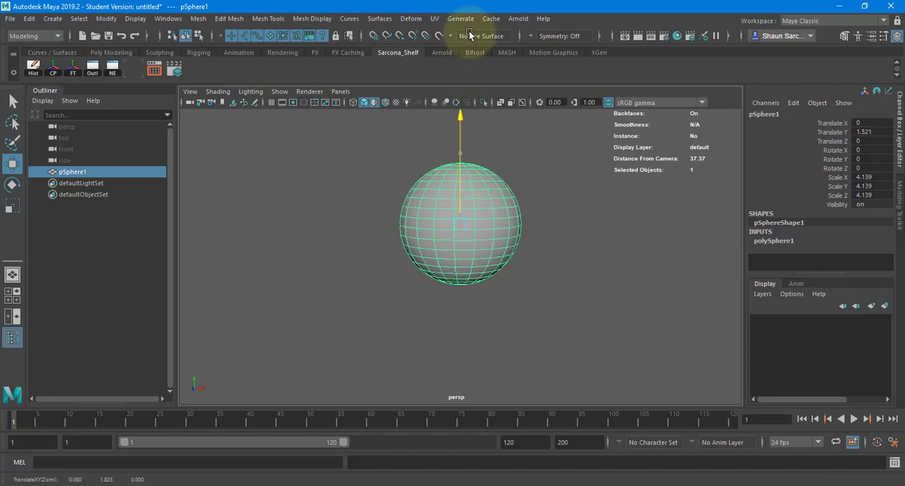
alt+right_drag(475, 257, 451, 266)
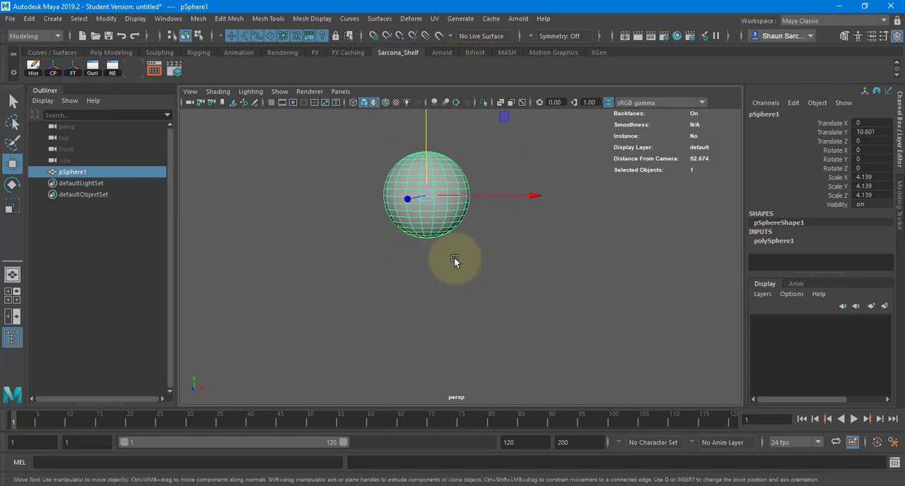
middle_drag(454, 258, 454, 253)
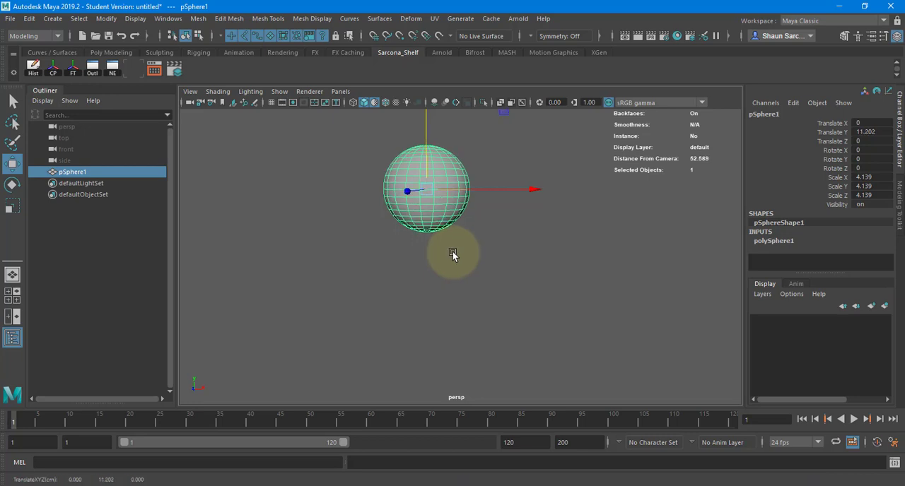
Switch to the front view with the sphere framed and turn on the viewport grid.
key(space)
drag(364, 174, 364, 193)
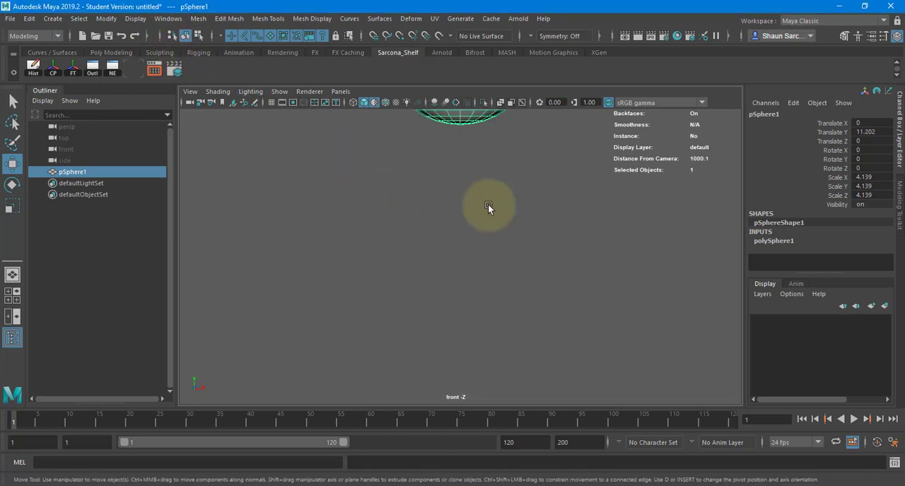
key(f)
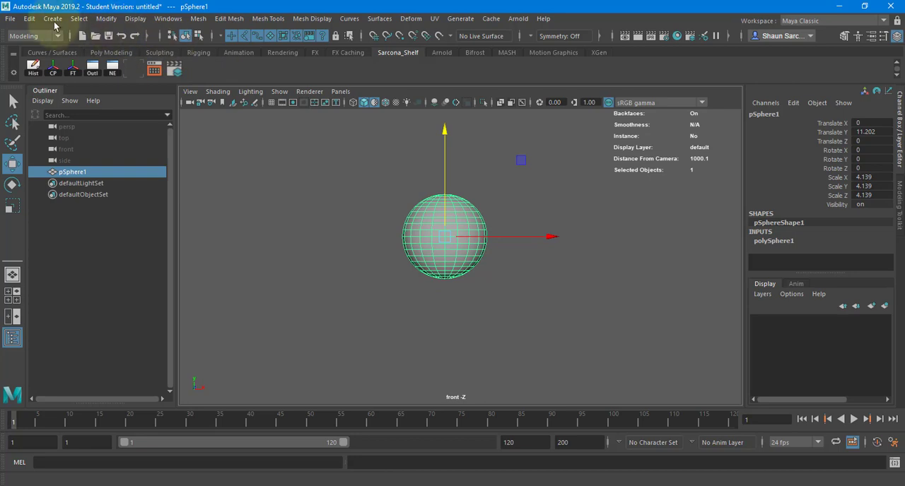
click(52, 18)
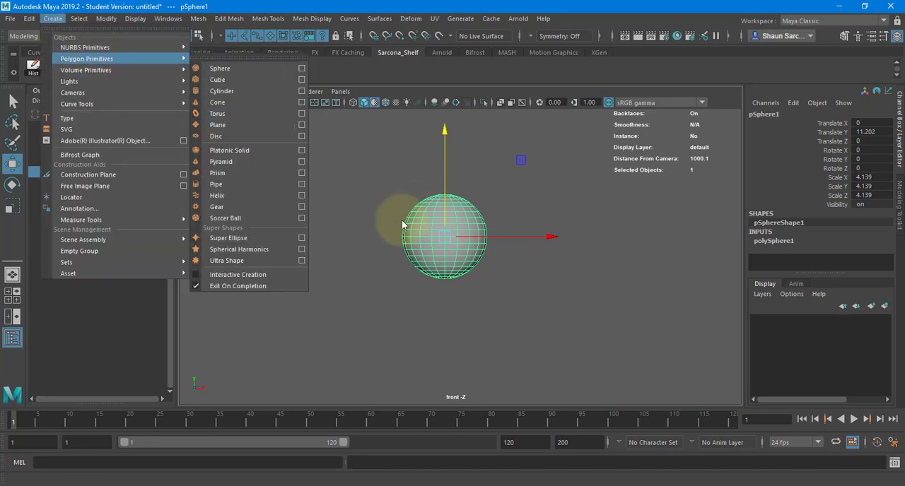
click(401, 220)
click(271, 103)
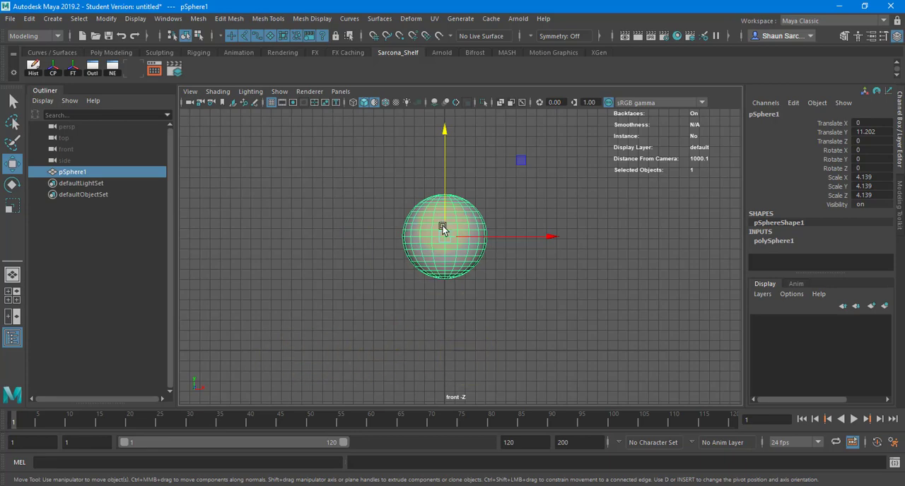
Raise the sphere further above the ground line to a Translate Y of about 20.7.
mouse_move(445, 228)
mouse_down()
mouse_move(443, 150)
mouse_move(442, 232)
mouse_move(440, 214)
mouse_up()
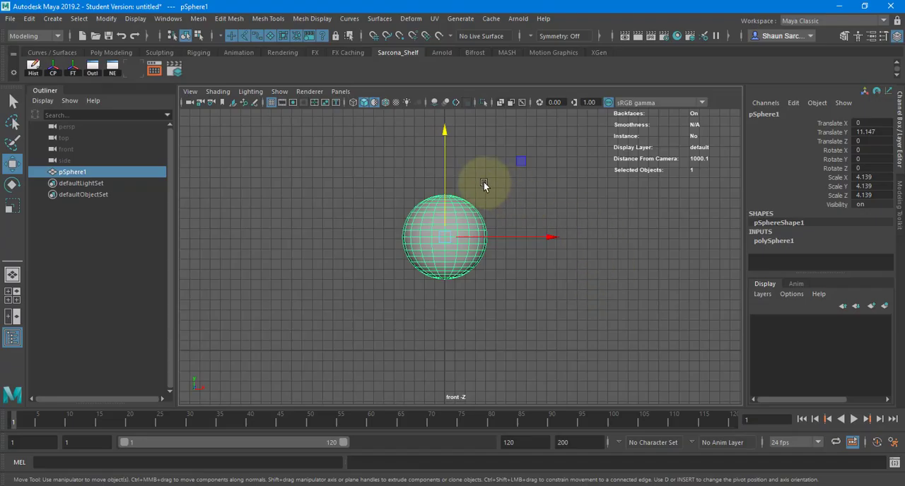
middle_drag(483, 181, 468, 83)
alt+middle_drag(434, 188, 417, 209)
scroll(439, 234, down, 2)
mouse_move(465, 270)
middle_down()
mouse_move(459, 244)
mouse_move(459, 260)
middle_up()
Create a polygon cube scaled to about 2.9 and place it beside the sphere at about X -5.47, Y 22.67.
click(52, 19)
mouse_move(94, 59)
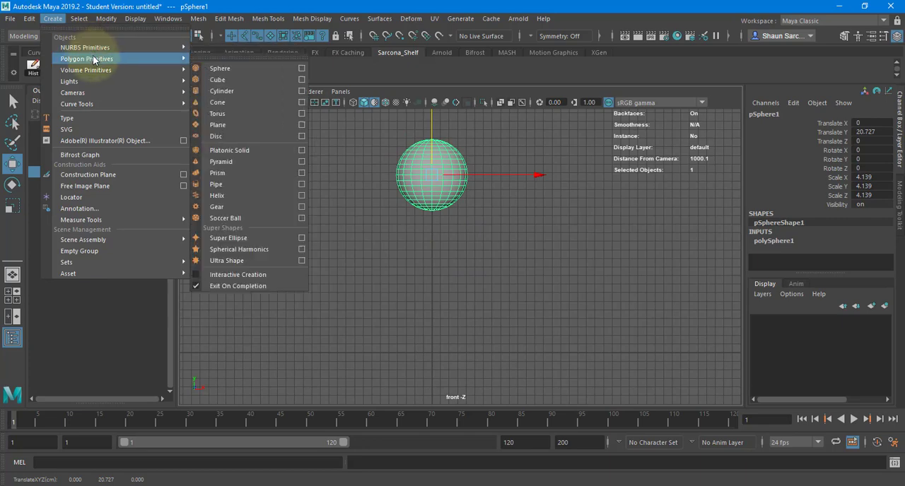
click(218, 80)
middle_drag(417, 335, 394, 162)
key(r)
key(w)
key(r)
key(w)
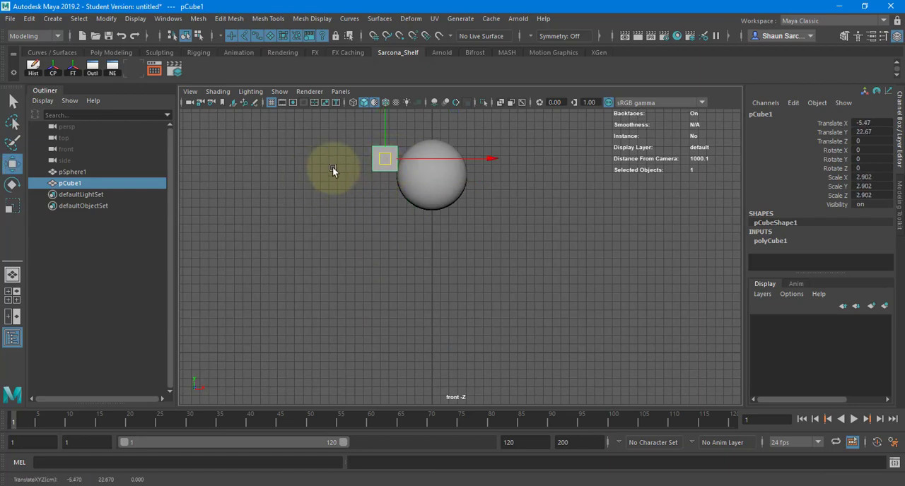
Move the cube's corner vertices to begin shaping it into a leg segment attached to the sphere, undoing the last move.
click(405, 136)
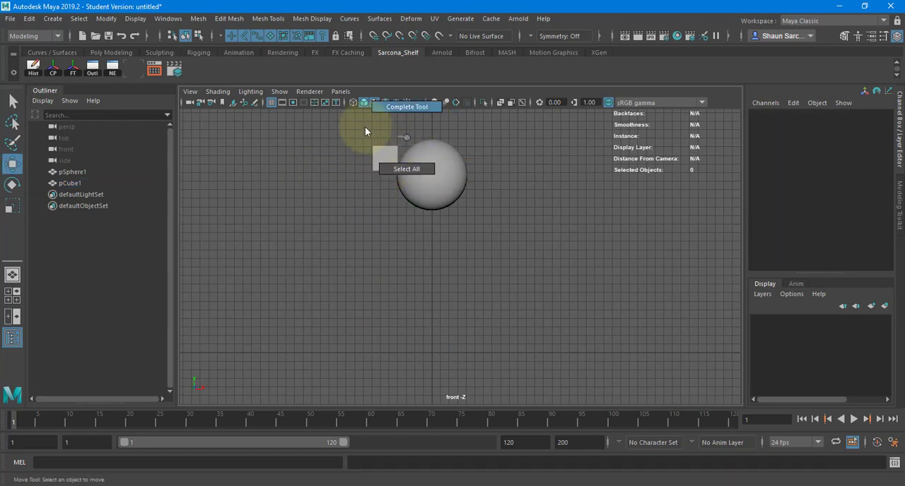
right_drag(388, 145, 345, 140)
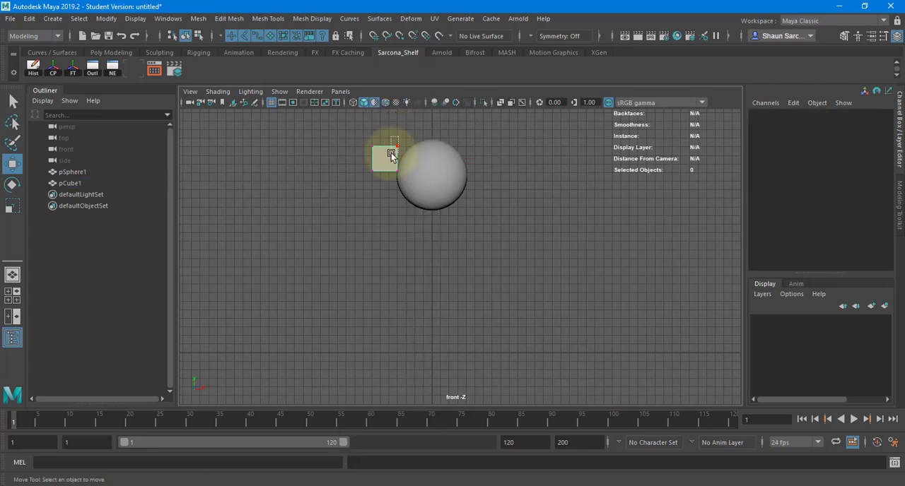
drag(389, 153, 408, 137)
middle_drag(396, 145, 405, 154)
mouse_move(359, 134)
mouse_down()
mouse_move(386, 154)
mouse_move(356, 134)
mouse_up()
drag(361, 164, 381, 188)
middle_drag(386, 180, 378, 197)
drag(336, 126, 369, 150)
middle_drag(371, 138, 366, 150)
key(ctrl+z)
Check the sketch in Photoshop and refine the cube's vertices in Maya into a leg segment that narrows toward the sphere.
key(alt+Tab)
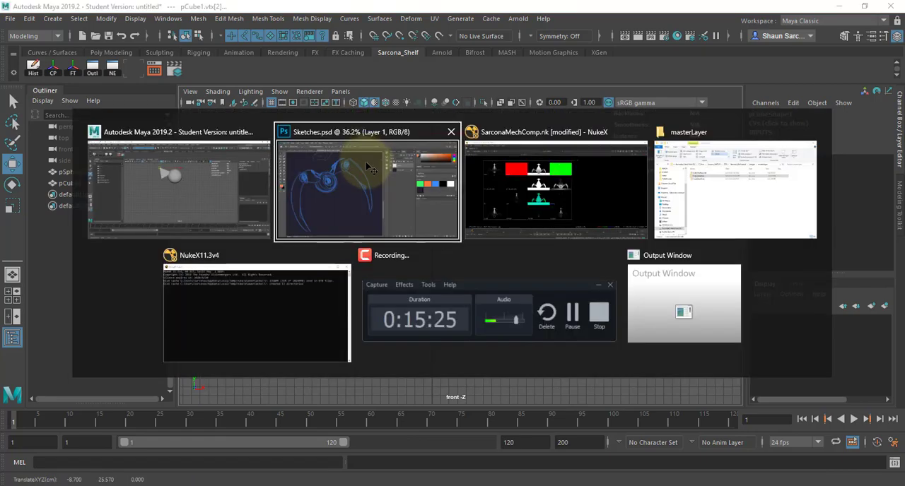
key(alt+Tab)
drag(377, 182, 354, 200)
middle_drag(354, 200, 343, 166)
drag(373, 117, 352, 143)
middle_drag(369, 138, 385, 124)
drag(341, 144, 366, 168)
Duplicate the leg segment, place the copy outward at about X -12.26, Y 21.88 and rotate it about -88 degrees in Z.
alt+middle_drag(374, 170, 305, 189)
key(F8)
key(ctrl+d)
key(e)
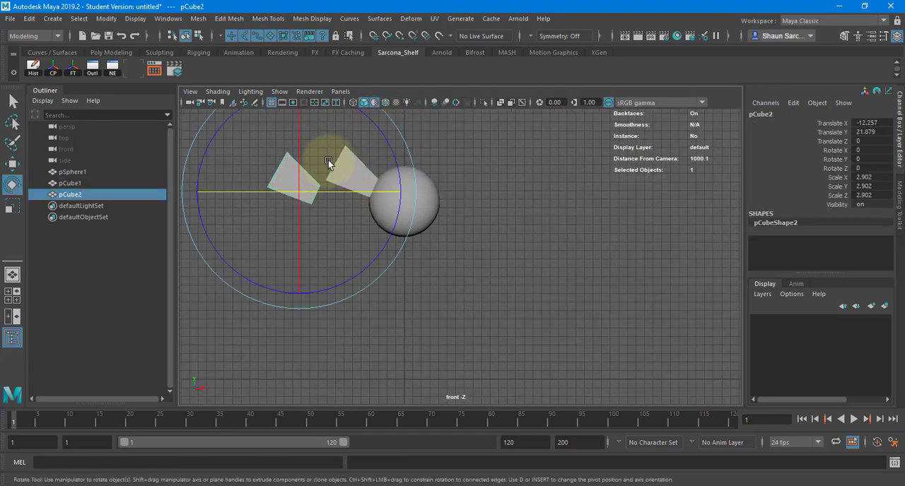
drag(371, 122, 347, 247)
Move the second leg segment's upper vertices so one meets the first segment's outer corner and the other forms a higher peak.
key(w)
right_drag(332, 195, 328, 169)
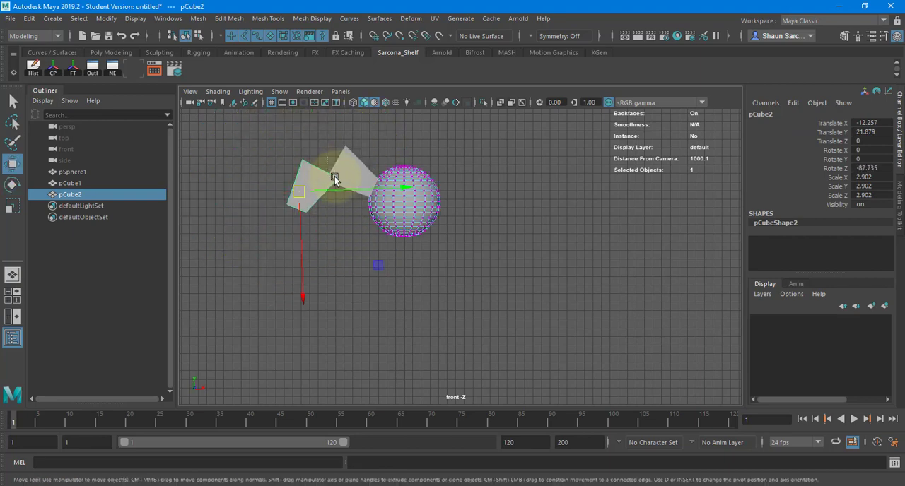
key(ctrl+z)
drag(304, 158, 347, 197)
key(ctrl+z)
drag(324, 134, 348, 195)
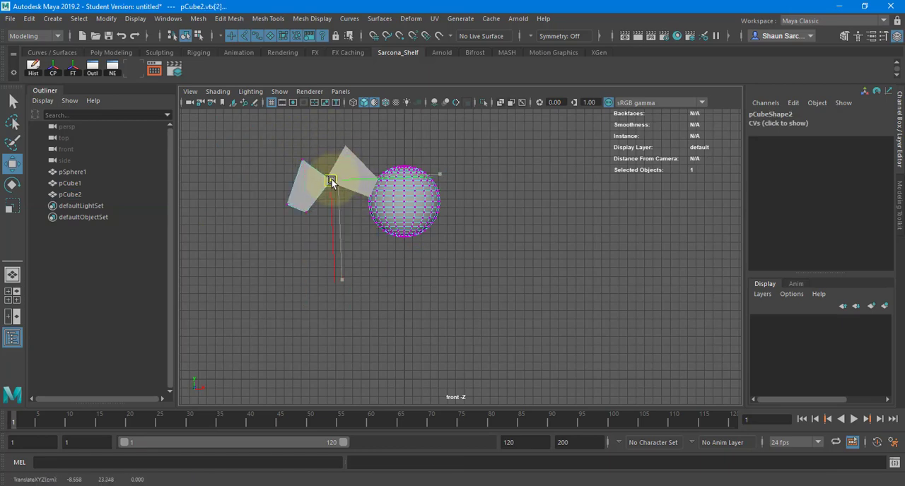
click(317, 162)
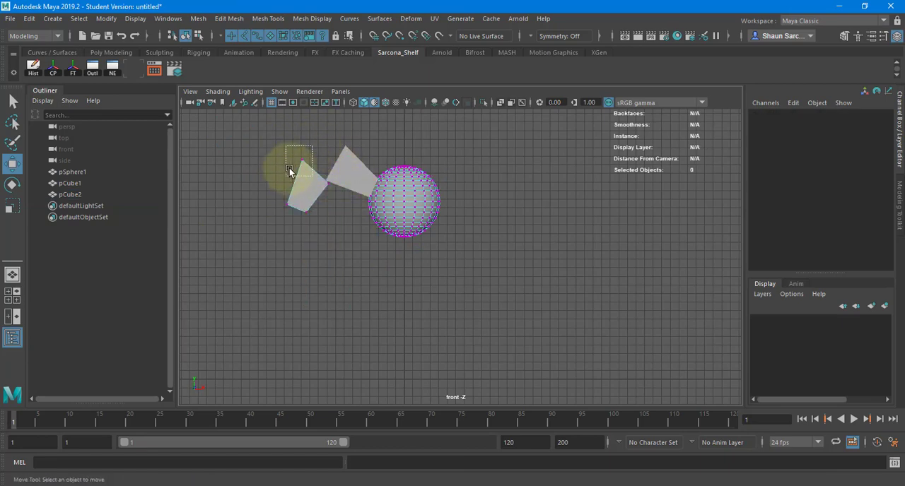
drag(300, 162, 309, 129)
Stretch the second leg segment downward and outward by moving its lower vertices, with the outer one at about X -17, Y 10.4.
click(292, 209)
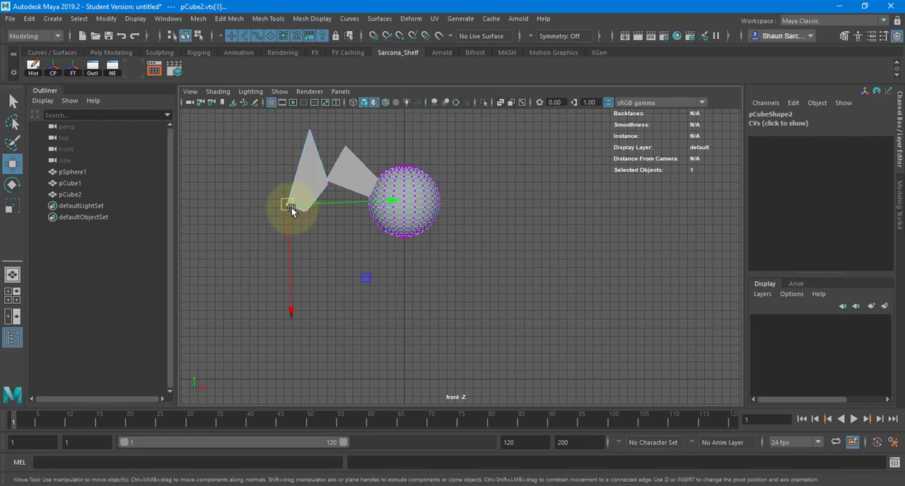
drag(293, 203, 263, 275)
drag(323, 228, 306, 229)
drag(308, 212, 277, 303)
drag(258, 257, 258, 291)
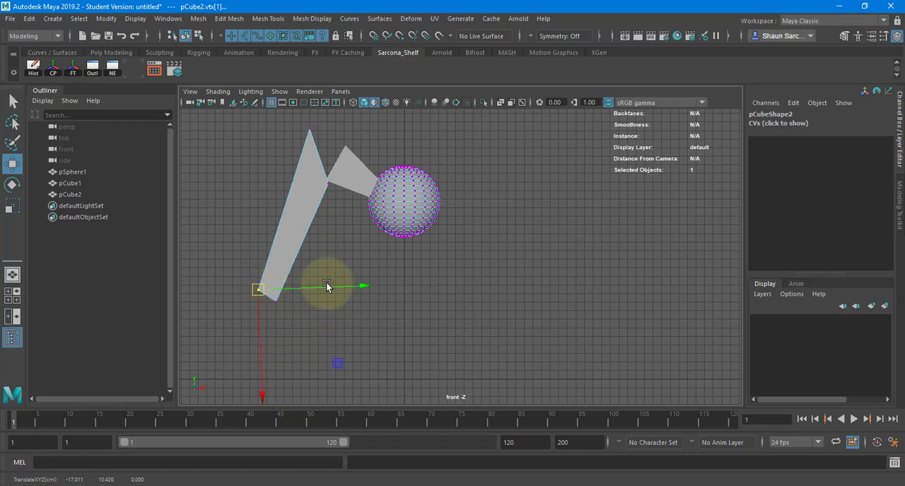
Duplicate the long leg segment, scale the copy to about 1.61, rotate it to about -40.2 in Z and place it at about X -14.54, Y 6.68.
right_drag(299, 187, 322, 167)
scroll(304, 218, down, 2)
key(ctrl+d)
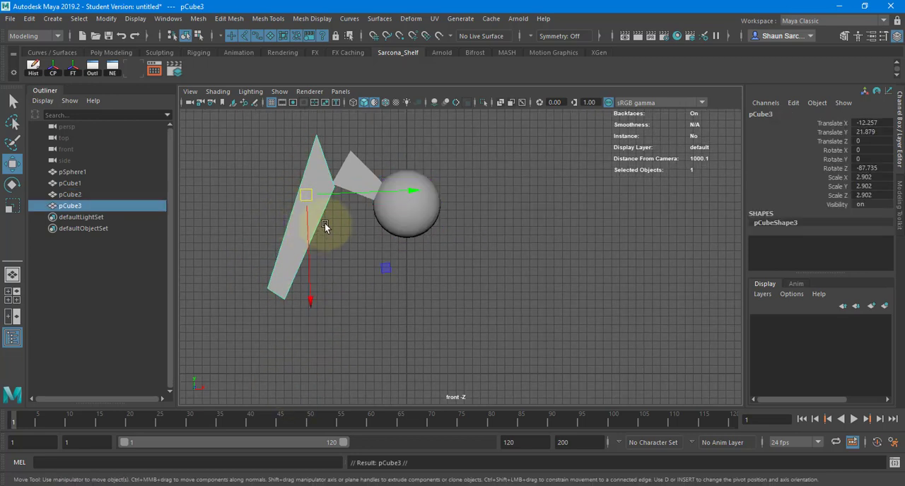
drag(311, 233, 316, 364)
key(e)
drag(371, 243, 297, 269)
key(w)
drag(318, 319, 287, 316)
key(r)
key(w)
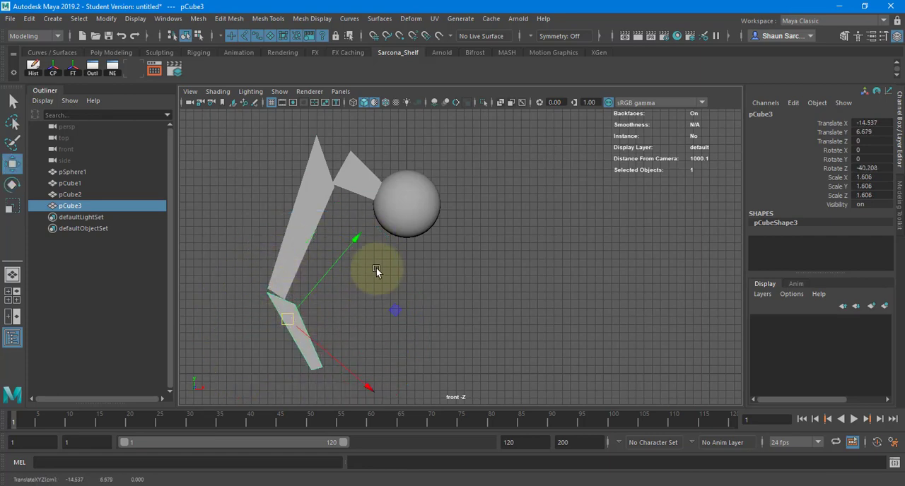
Raise the first leg segment's upper outer vertex to about X -11.5, Y 30.5, at the peak of the second segment.
alt+middle_drag(377, 268, 338, 304)
alt+right_drag(400, 314, 407, 283)
alt+middle_drag(428, 289, 466, 266)
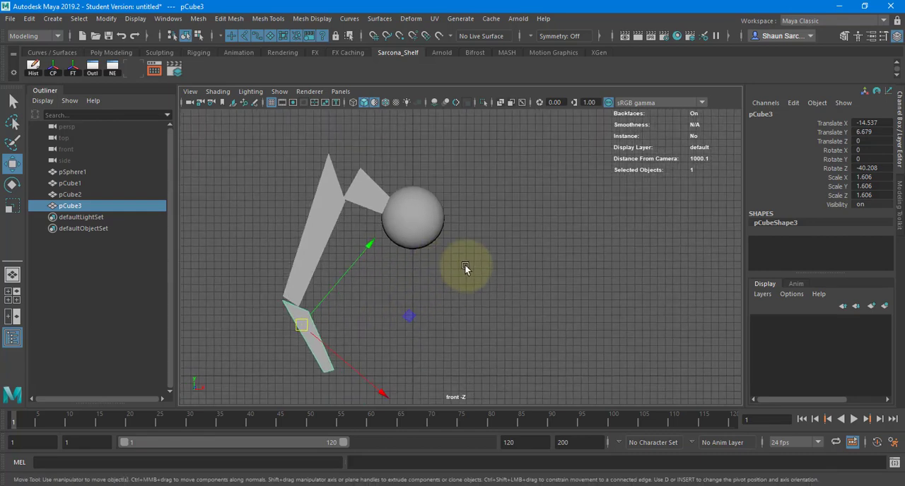
drag(364, 168, 290, 378)
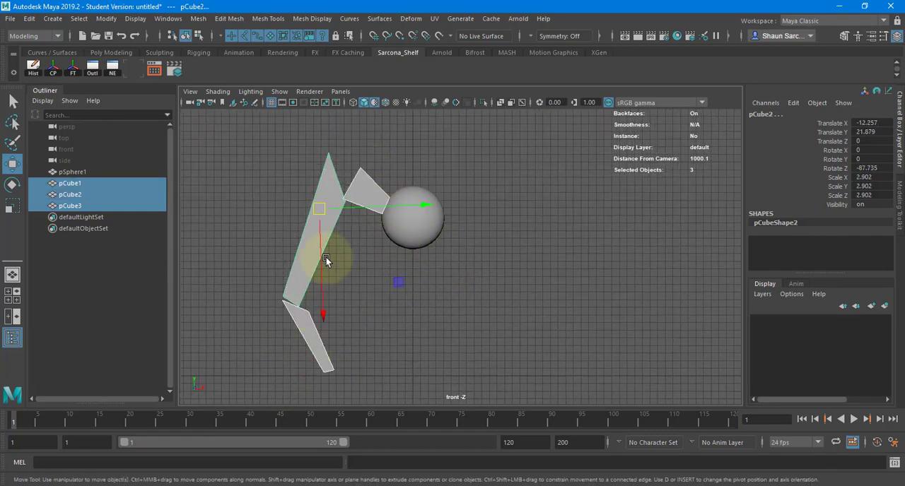
click(362, 179)
key(F9)
drag(352, 152, 366, 175)
drag(364, 174, 327, 145)
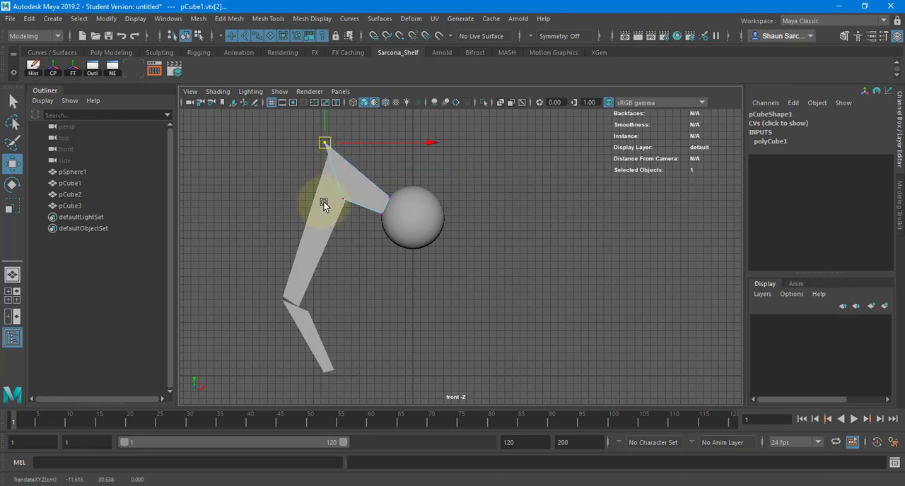
Shift the long middle leg segment to about X -12.85, Y 21.95 and nudge the lowest segment to line up beneath it.
click(323, 203)
scroll(322, 233, down, 2)
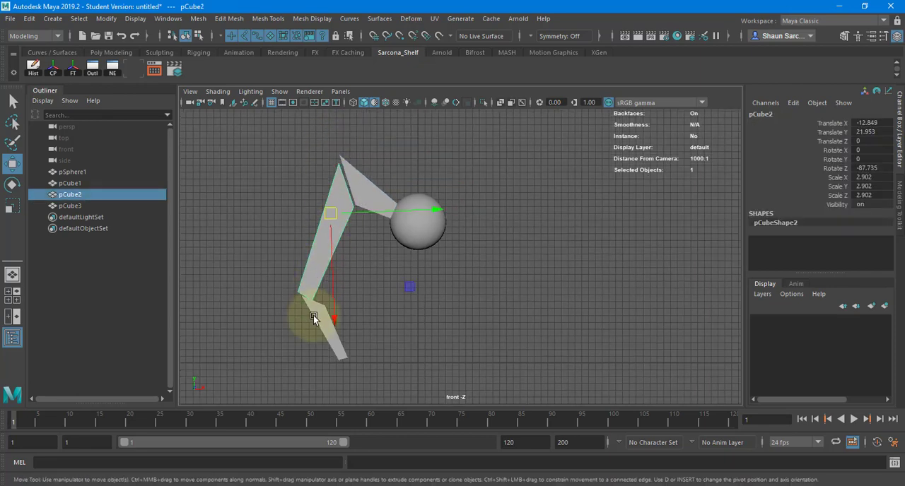
click(314, 318)
click(372, 286)
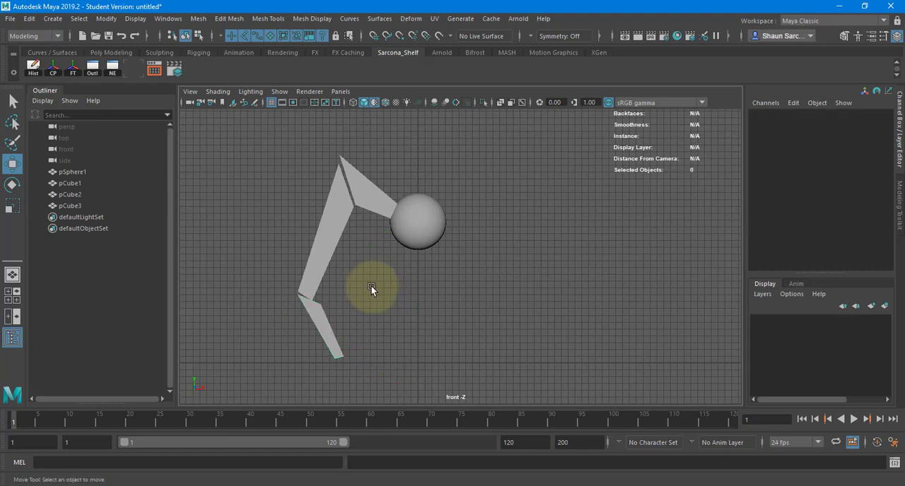
alt+middle_drag(371, 286, 343, 290)
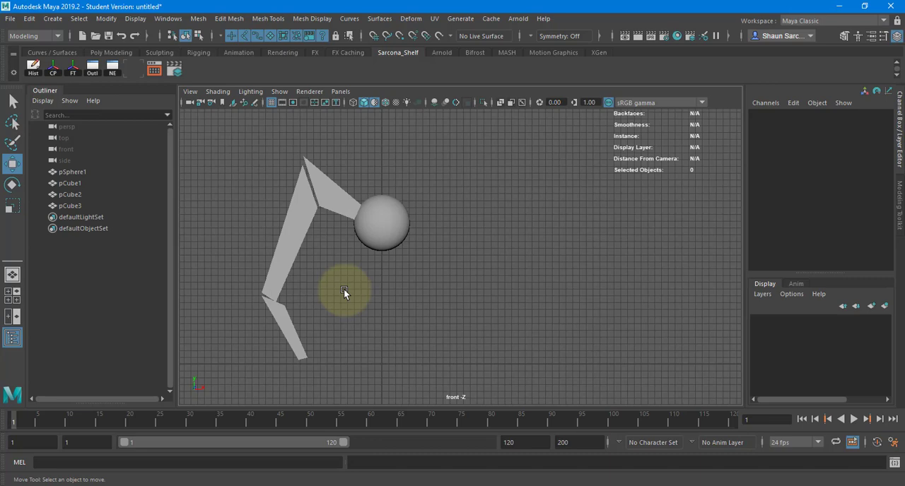
Scale the body sphere up to about 4.47 and undo its accidental move.
click(372, 216)
key(r)
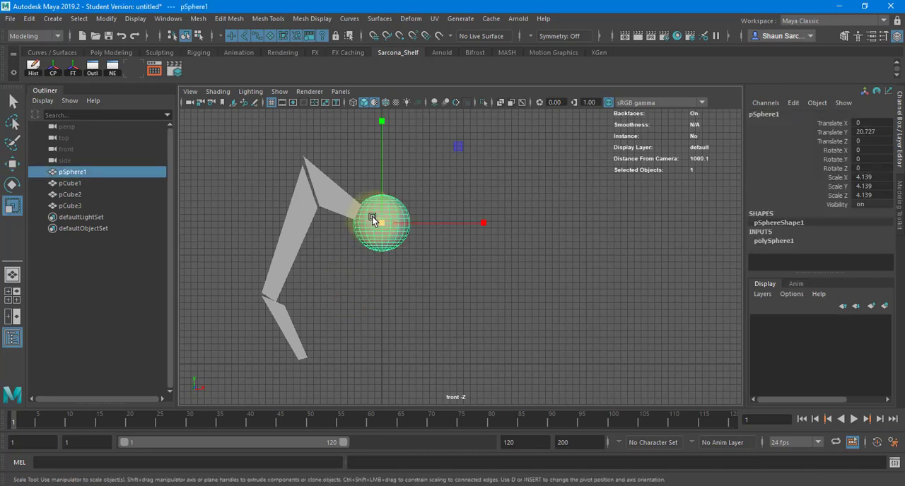
drag(372, 216, 382, 257)
key(w)
drag(382, 225, 382, 223)
key(ctrl+z)
mouse_move(381, 193)
mouse_down()
mouse_move(390, 137)
mouse_move(390, 306)
mouse_move(379, 36)
mouse_move(403, 154)
mouse_move(533, 232)
mouse_up()
Check the leg sketch in Photoshop, and group the three leg segments in Maya.
key(alt+Tab)
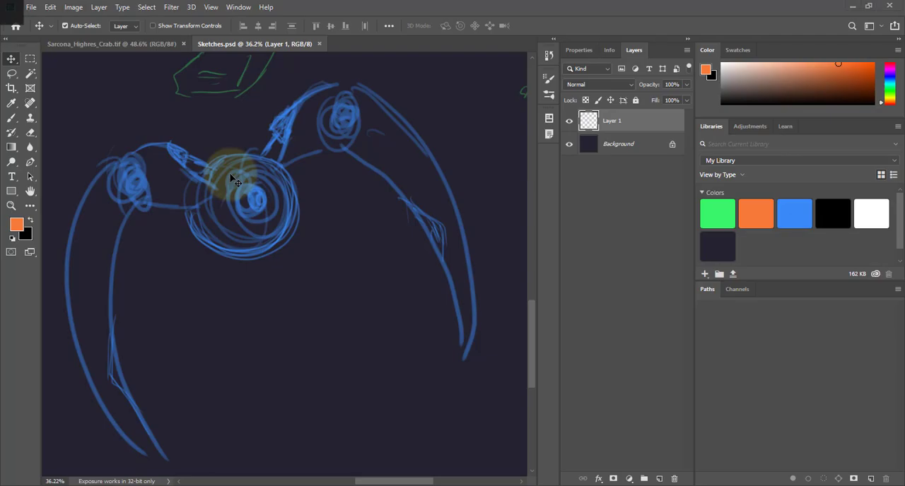
key(alt+Tab)
drag(324, 161, 239, 389)
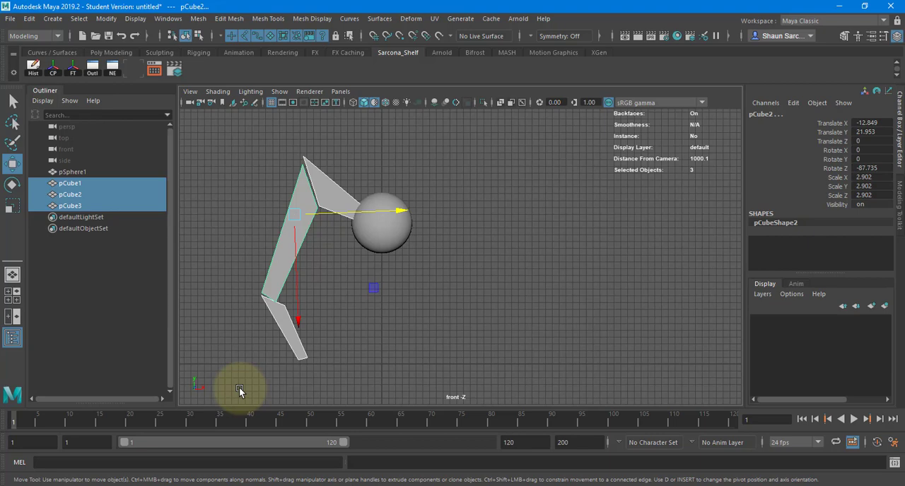
key(ctrl+g)
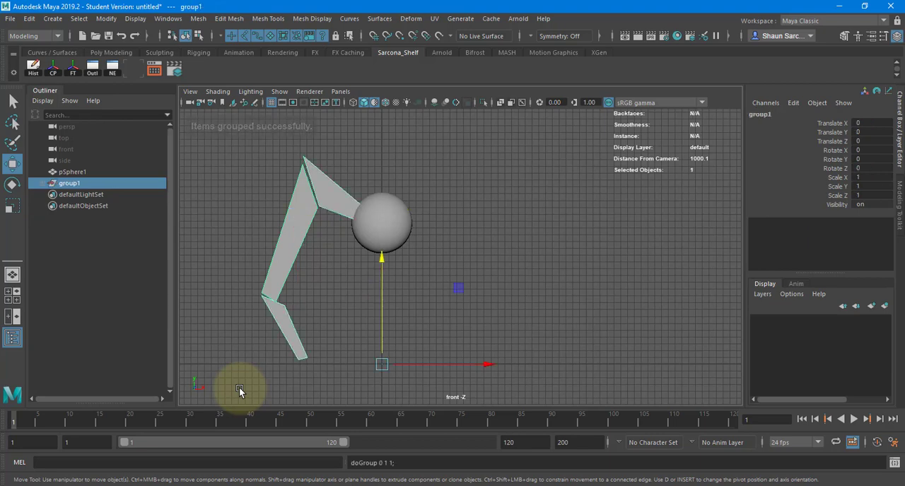
Try mirroring a duplicate of the leg group with Scale X -1, and delete the mirrored copy.
key(ctrl+g)
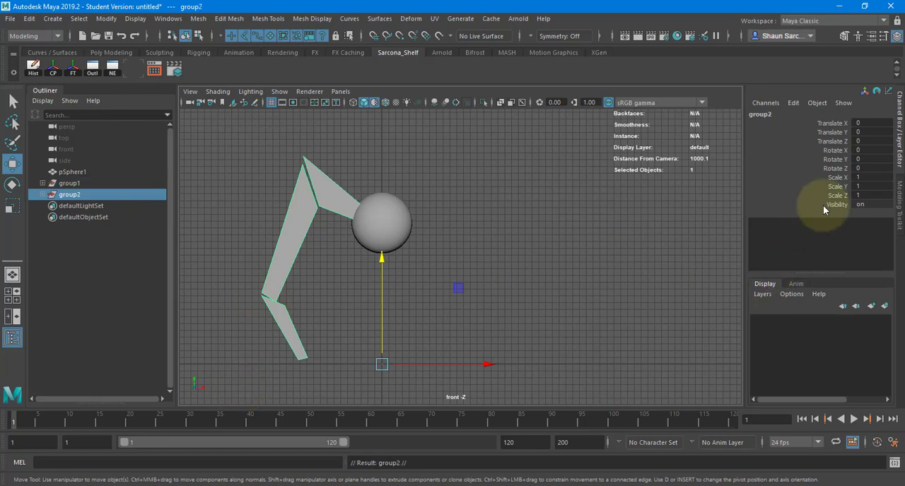
click(874, 176)
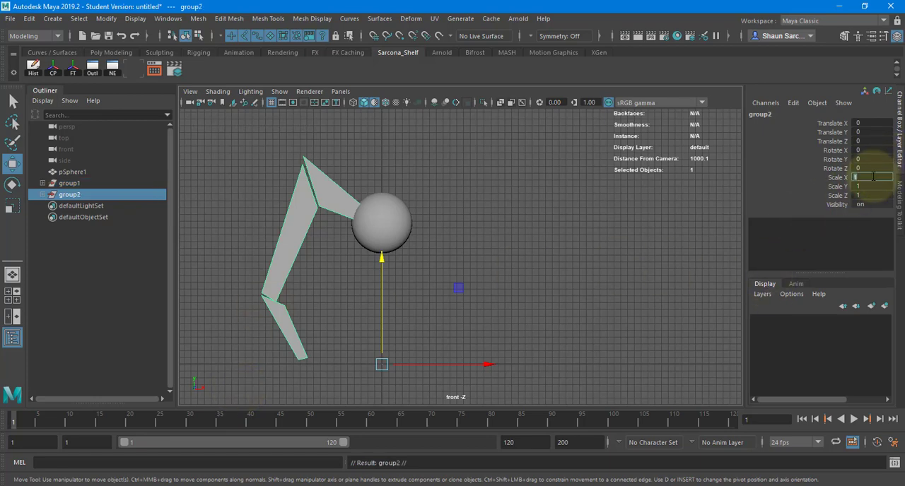
text(-1)
key(Return)
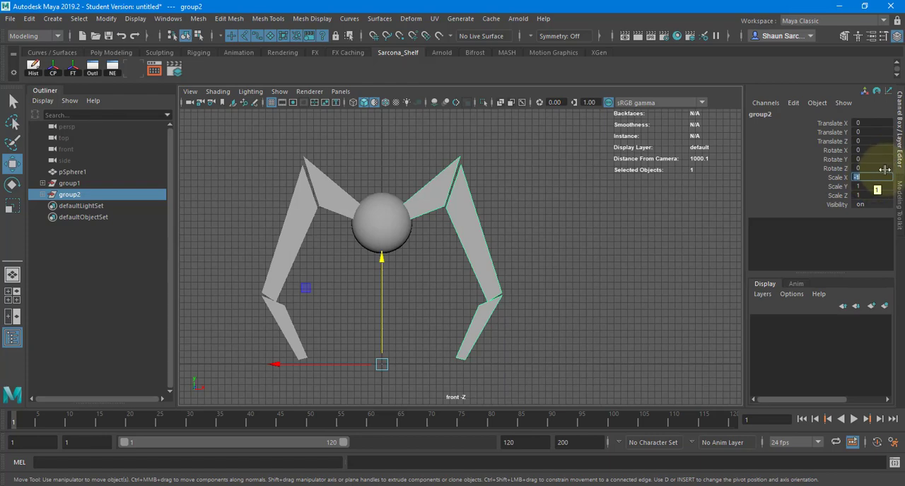
click(563, 230)
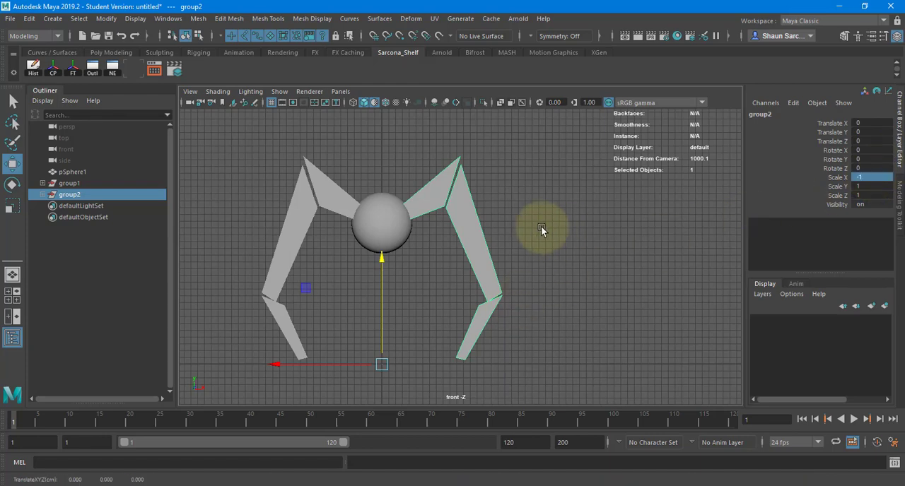
key(Delete)
Group the three leg segments again and mirror a duplicate of the group to the opposite side with Scale X -1.
drag(345, 147, 222, 407)
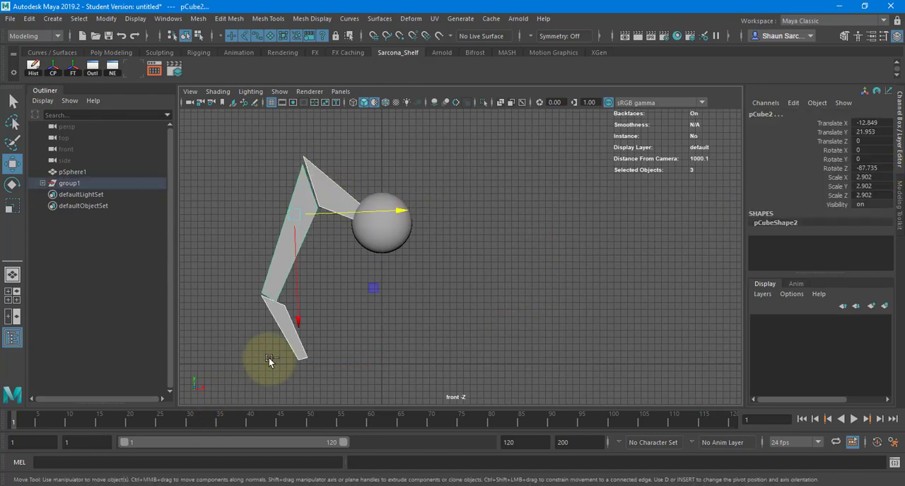
key(ctrl+g)
click(864, 177)
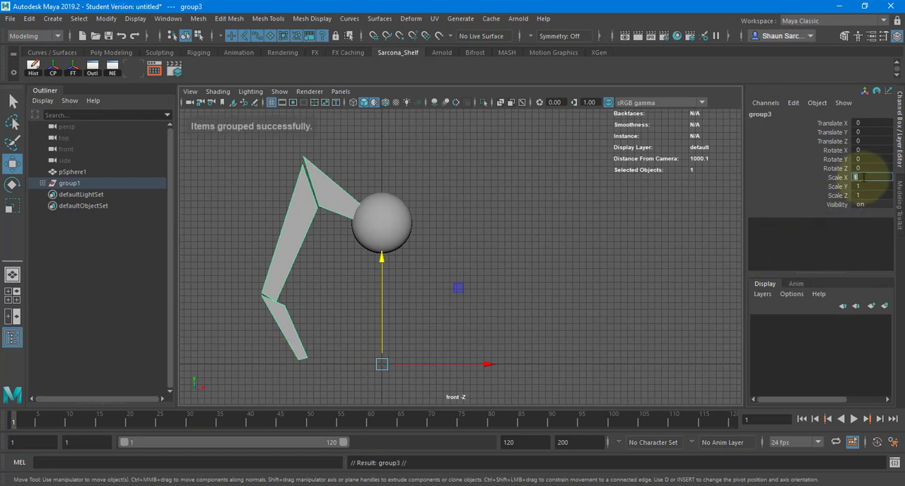
text(-1)
key(Return)
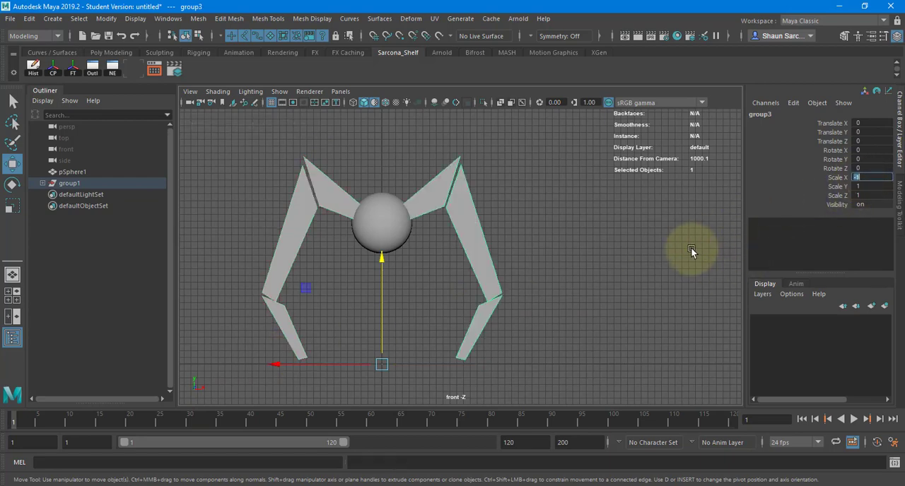
click(688, 249)
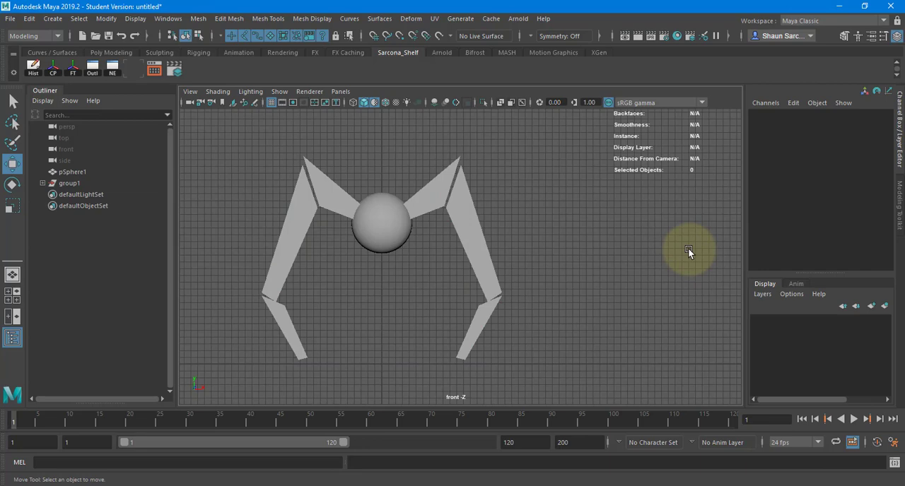
drag(557, 249, 479, 325)
Compare the blocked-out body and leg joints in Maya with the creature sketch in Photoshop.
key(alt+Tab)
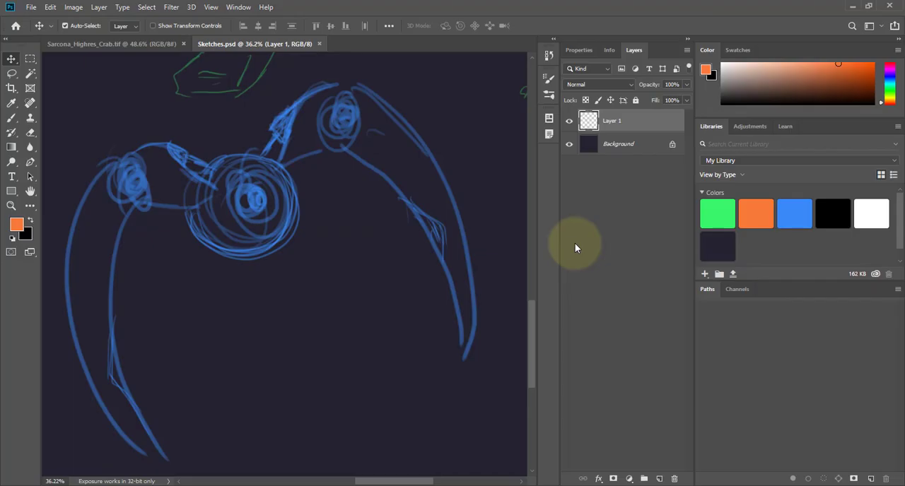
key(alt+Tab)
key(alt+Tab)
key(alt+Tab)
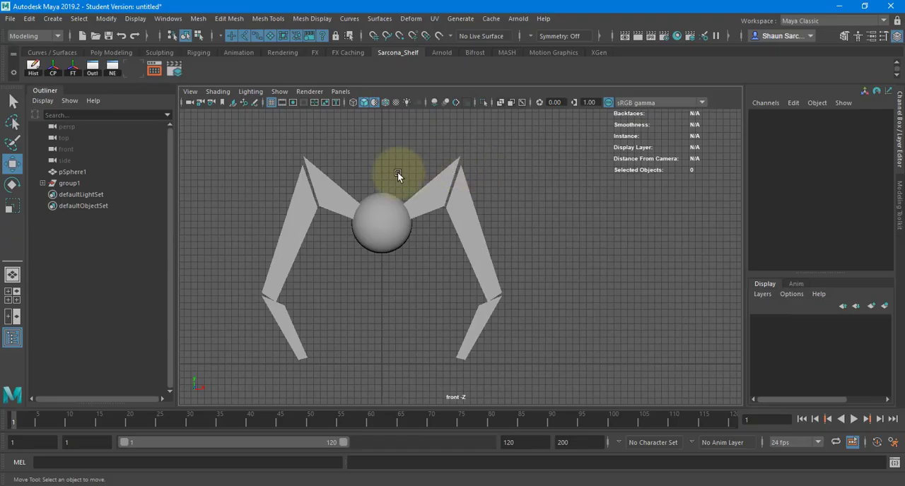
alt+middle_drag(393, 196, 403, 276)
scroll(402, 277, up, 5)
alt+middle_drag(320, 242, 437, 201)
alt+right_drag(368, 236, 477, 244)
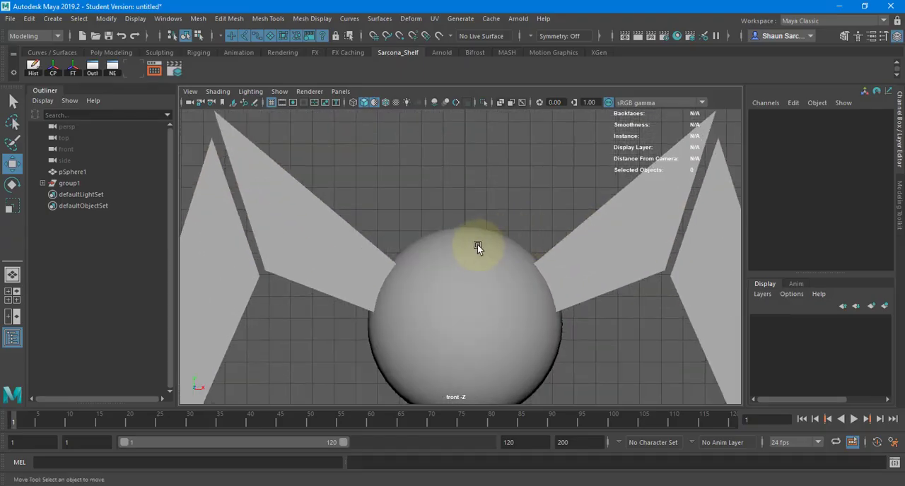
key(alt+Tab)
mouse_move(248, 105)
ctrl+mouse_down()
mouse_move(297, 134)
mouse_move(310, 165)
ctrl+mouse_up()
key(alt+Tab)
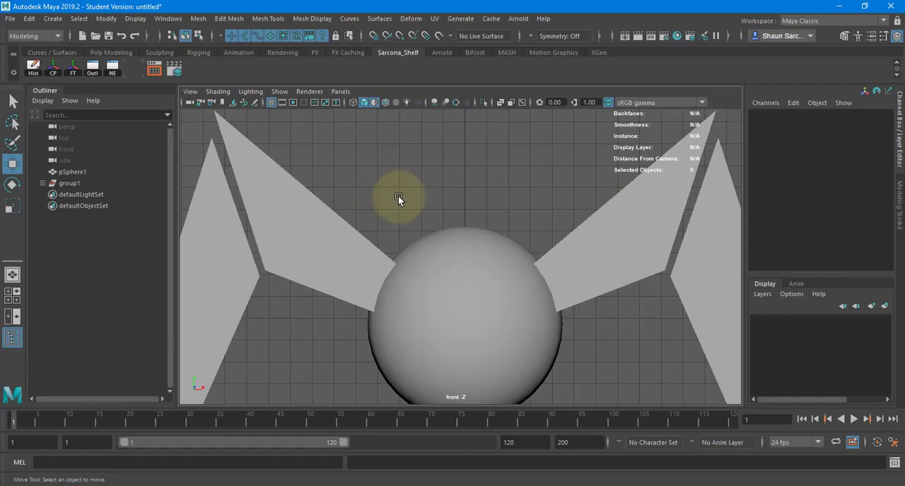
Try the body sphere at several heights between the legs and place it at about Y 20.18.
click(486, 239)
alt+middle_drag(469, 253, 448, 210)
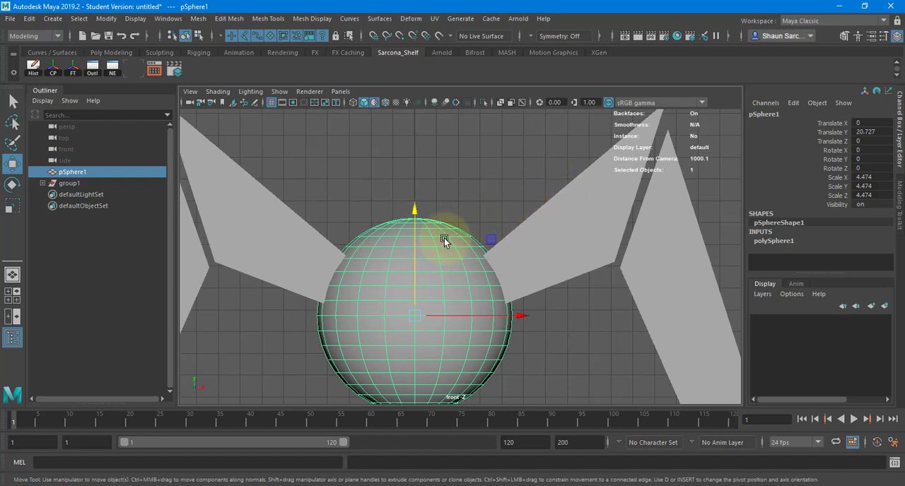
drag(413, 223, 416, 191)
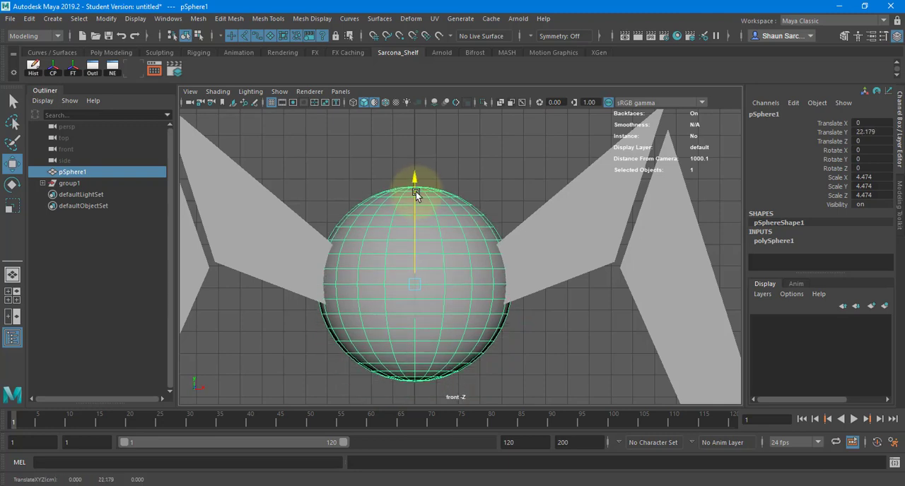
click(495, 180)
scroll(499, 179, down, 8)
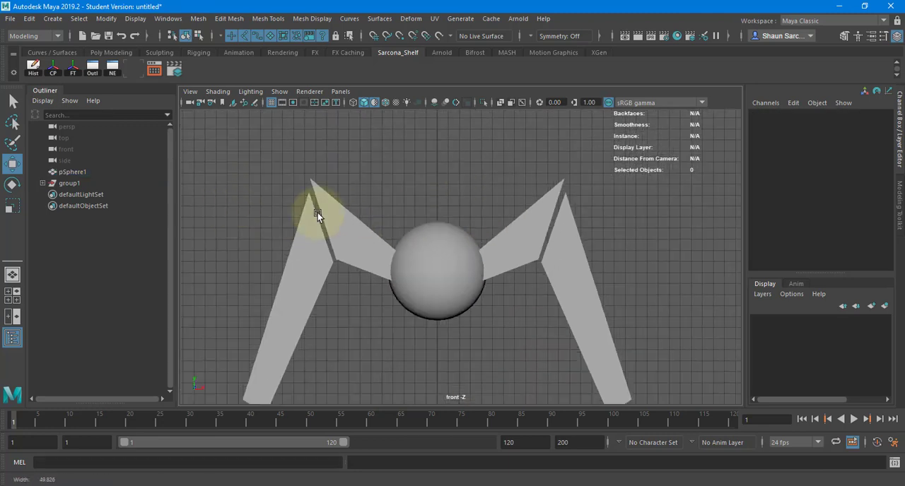
click(451, 234)
drag(447, 211, 434, 195)
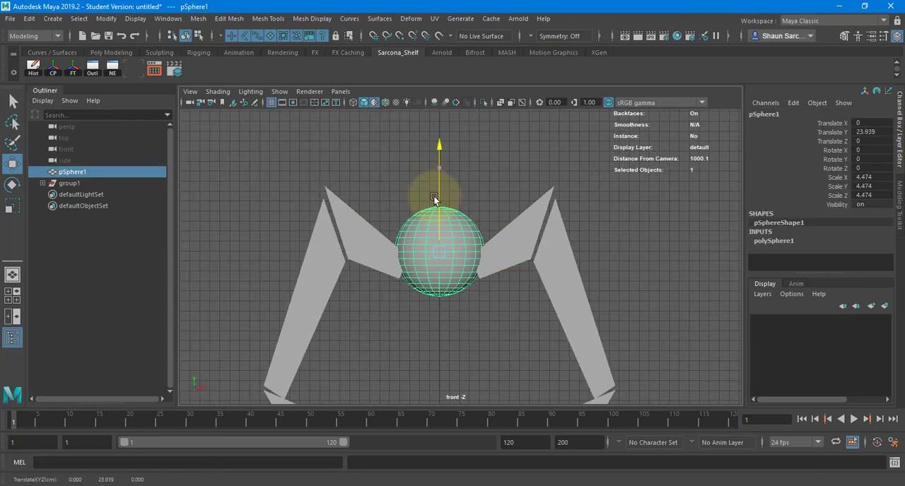
scroll(364, 218, down, 3)
alt+middle_drag(364, 226, 339, 186)
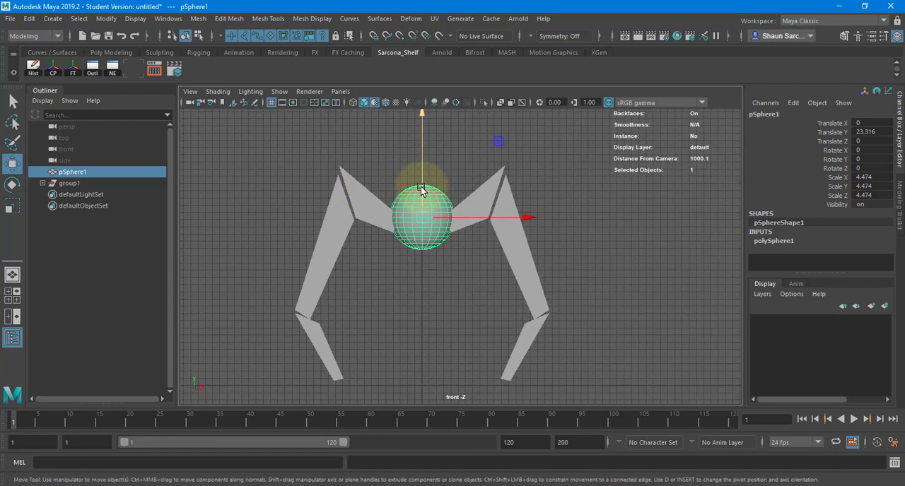
drag(423, 189, 423, 181)
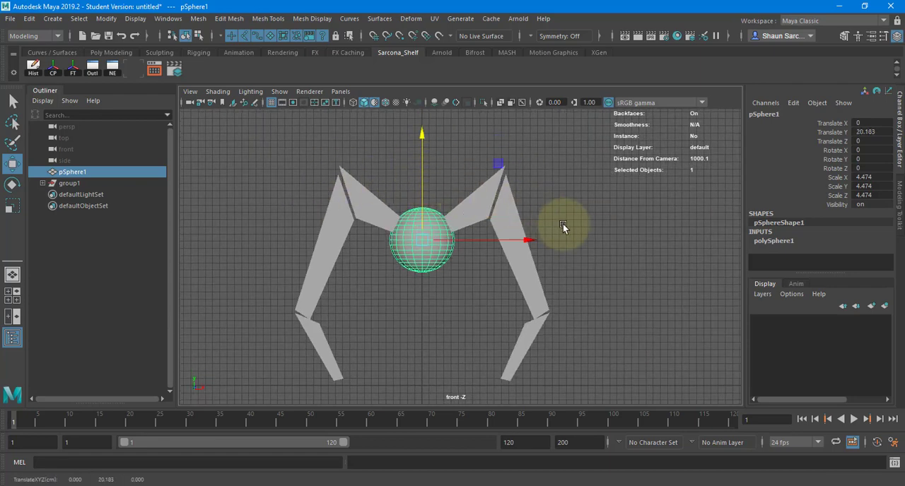
Raise the body sphere between the upper leg segments to about Y 22.53.
drag(421, 143, 421, 159)
click(459, 244)
alt+right_drag(444, 223, 453, 215)
alt+middle_drag(454, 215, 455, 198)
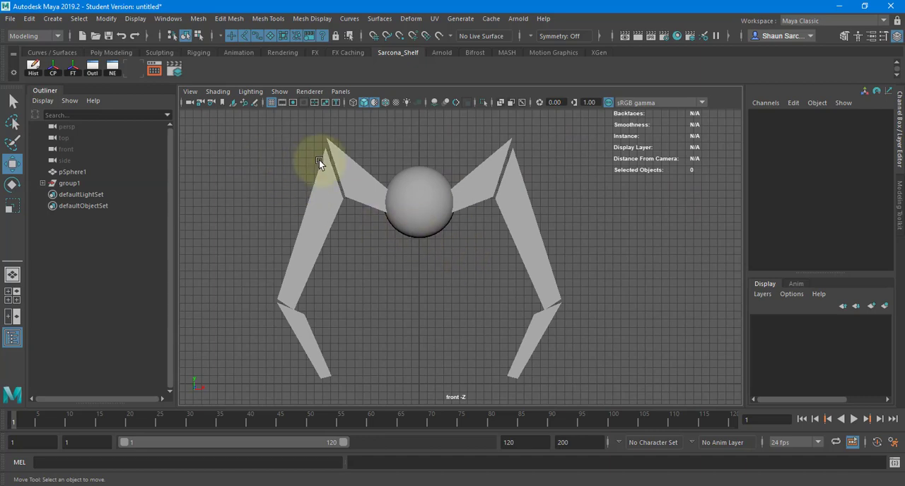
Assign all the leg segments on both sides, without the body sphere, to a new display layer and set that layer to Template.
drag(319, 160, 643, 442)
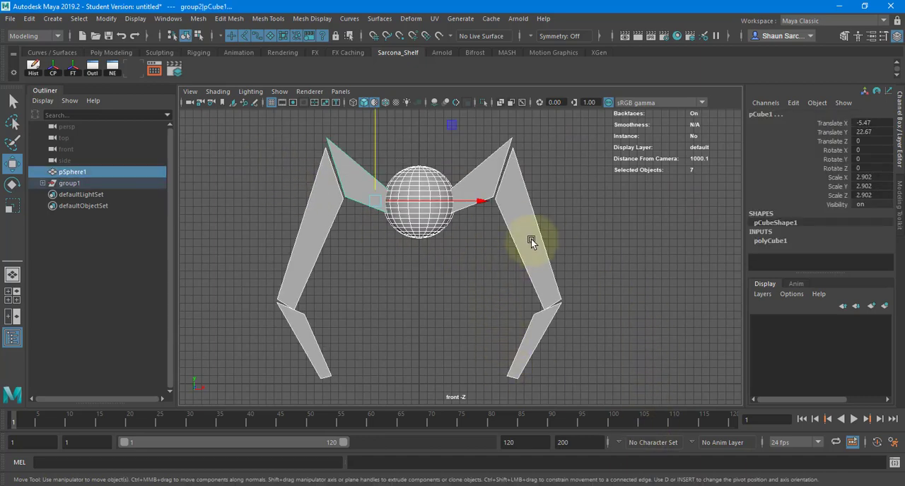
drag(475, 145, 550, 334)
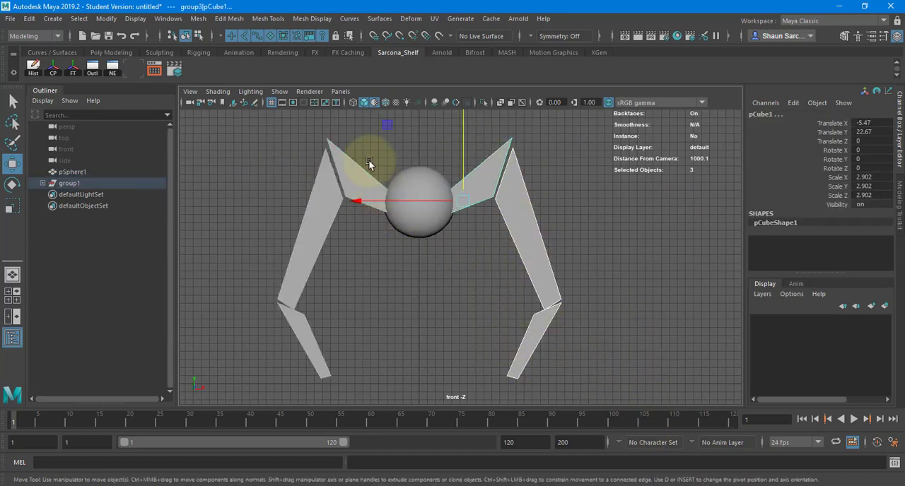
shift+drag(344, 192, 290, 368)
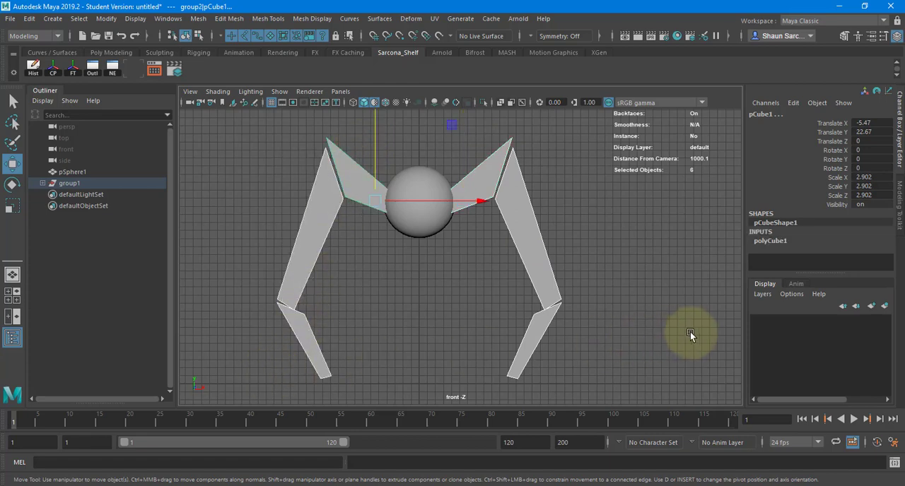
click(883, 307)
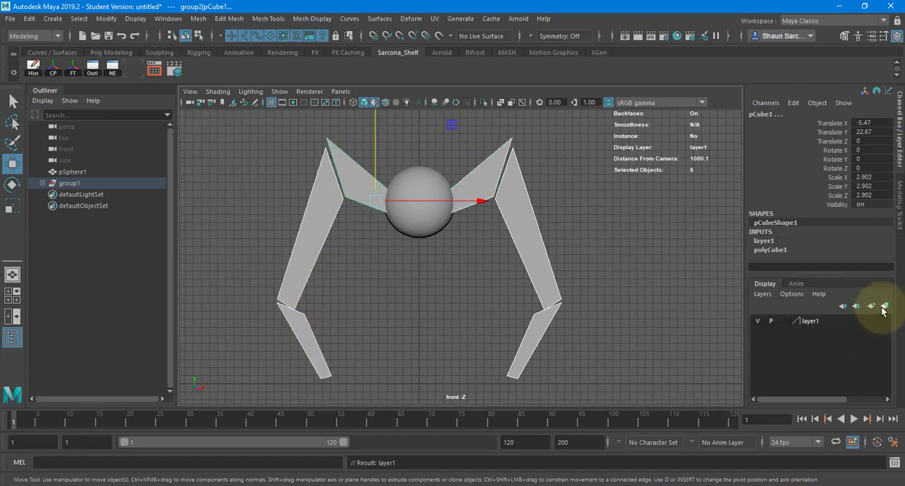
click(783, 322)
click(598, 252)
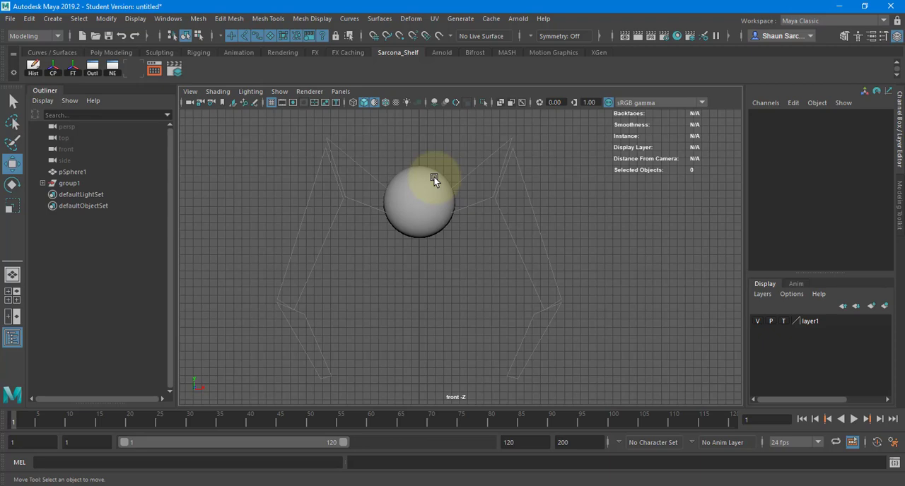
Change the viewport background to black and hide the grid in the front view.
key(alt+b)
key(alt+b)
key(alt+b)
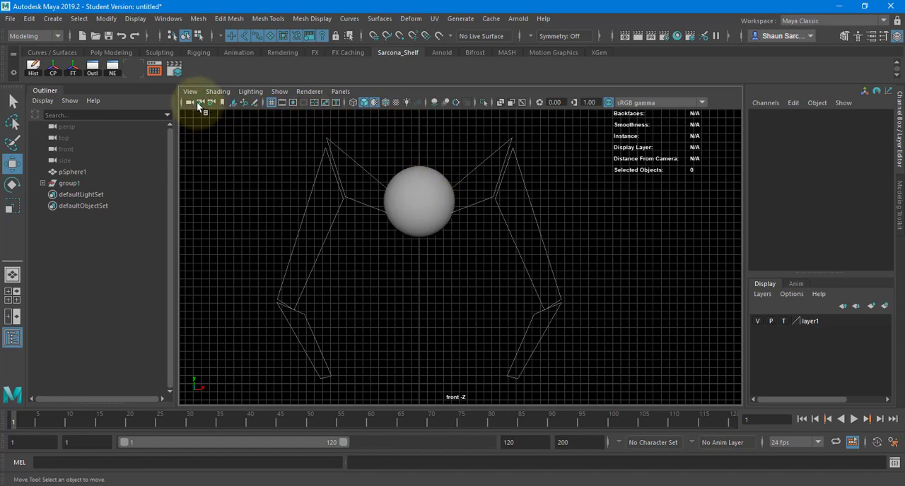
click(271, 102)
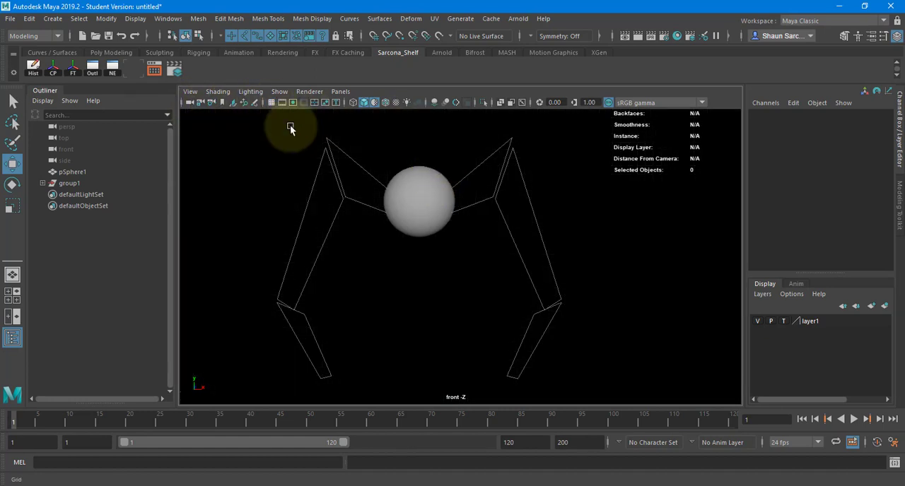
Frame the body sphere in the perspective view and compare it with the creature's round body in the Photoshop sketch.
alt+middle_drag(530, 209, 511, 230)
alt+right_drag(511, 229, 449, 232)
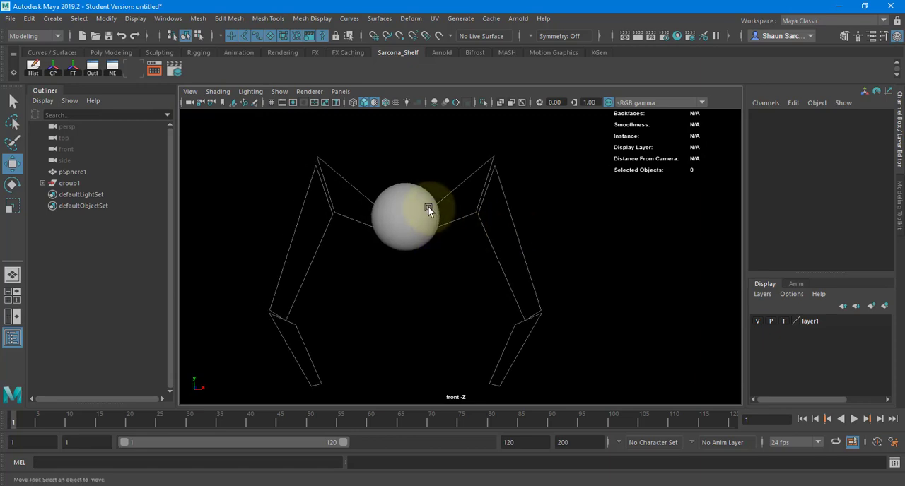
click(405, 227)
key(space)
drag(404, 226, 404, 198)
key(f)
alt+right_drag(440, 207, 332, 232)
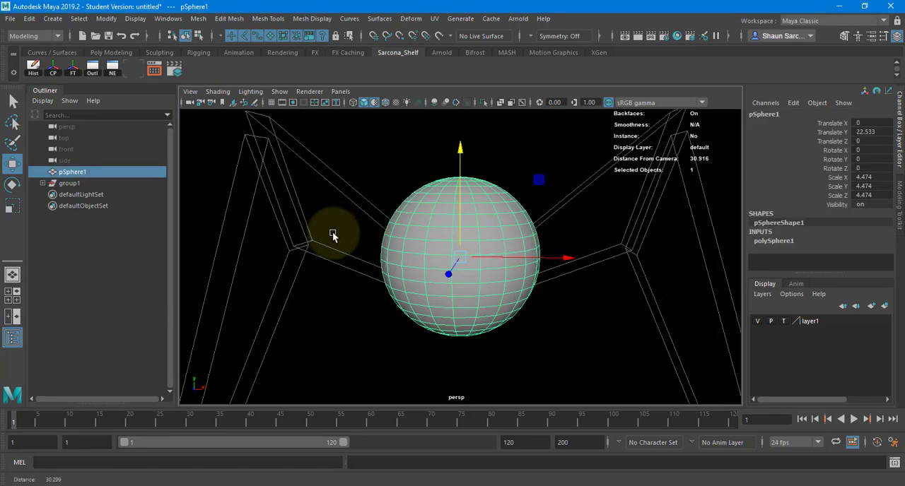
alt+drag(333, 231, 452, 250)
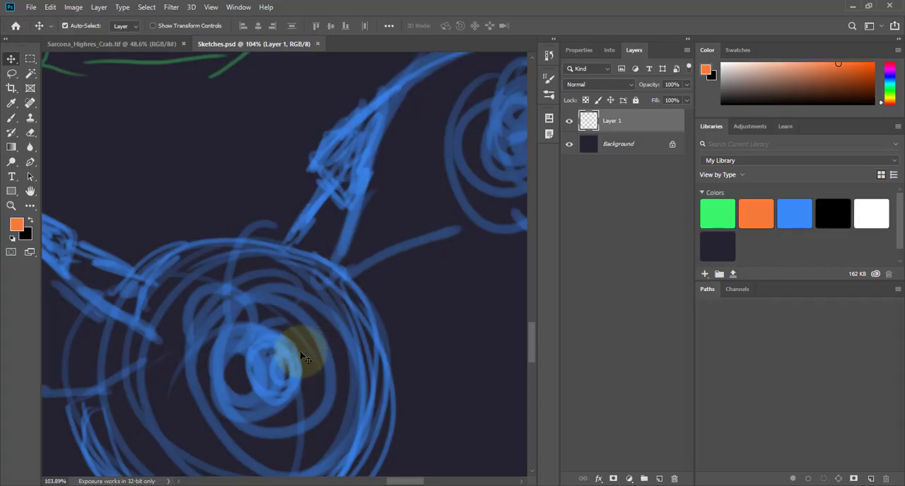
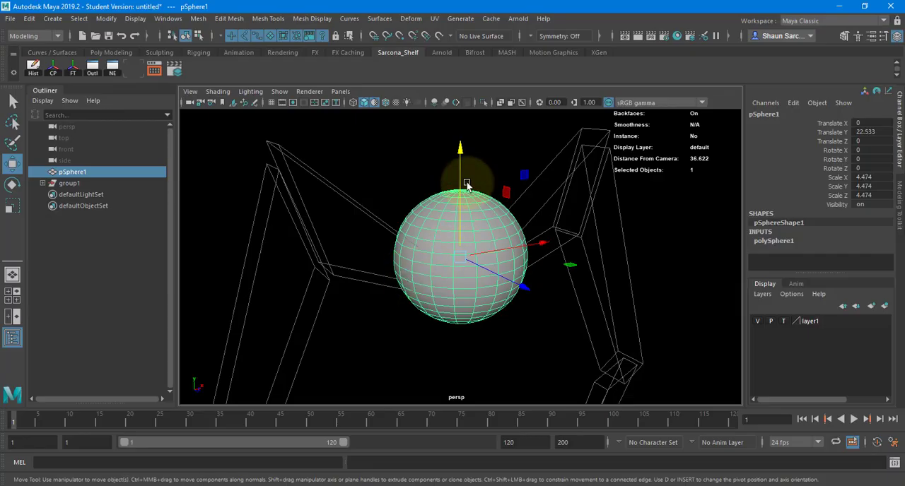
Rotate the body sphere 90 degrees around X so its pole faces the front of the creature.
key(e)
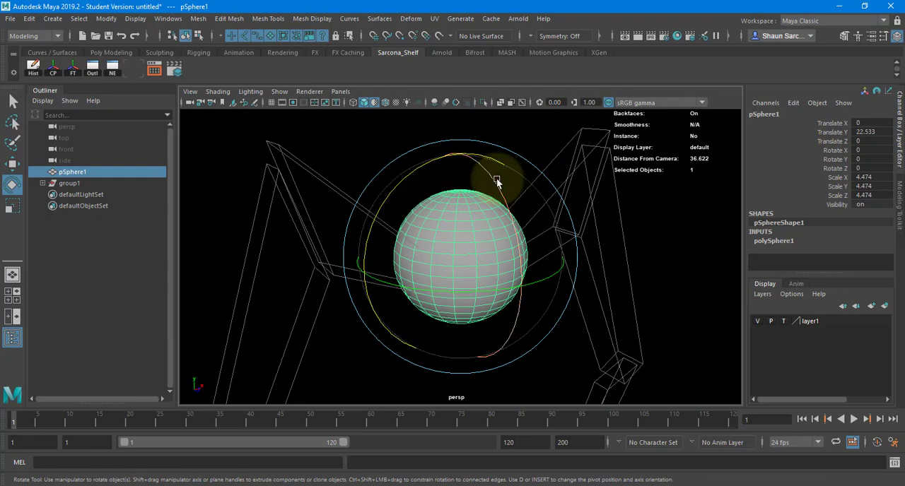
drag(496, 182, 507, 256)
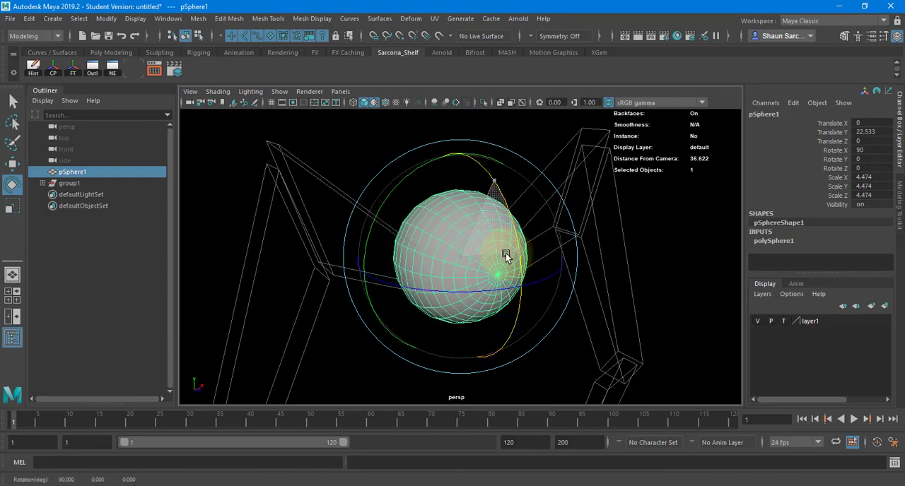
scroll(451, 276, up, 4)
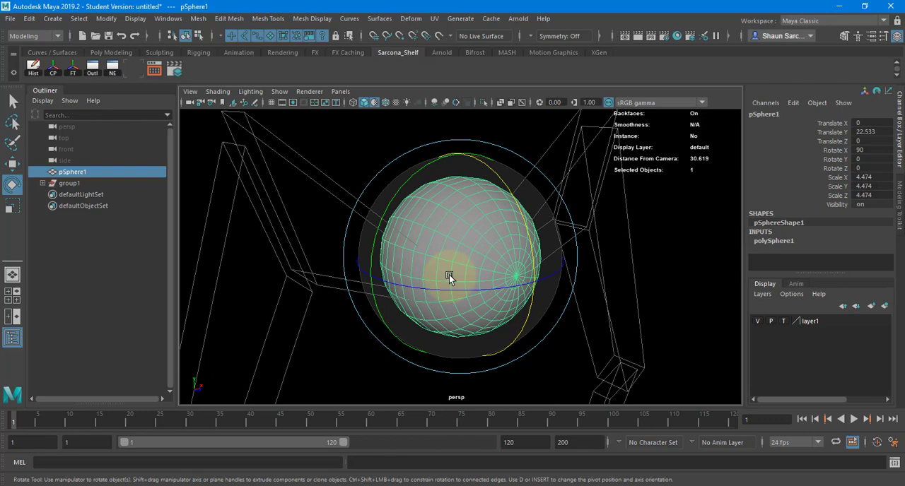
key(w)
alt+drag(477, 255, 439, 219)
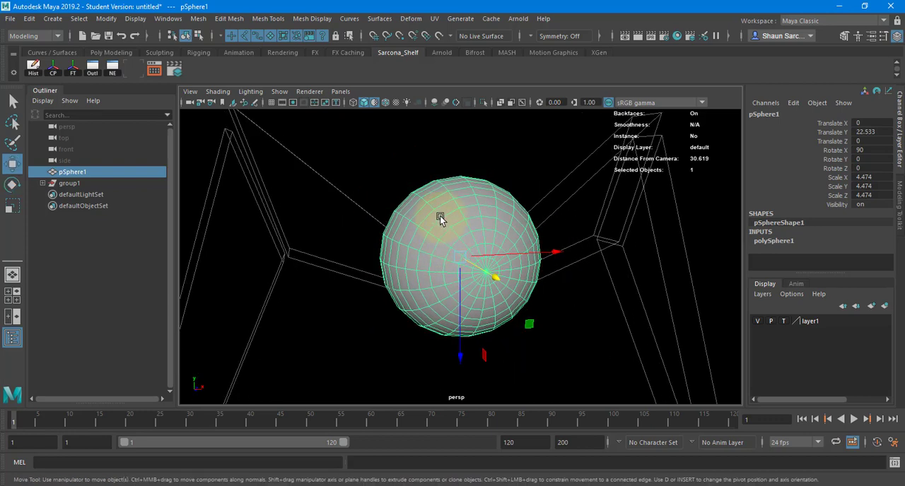
Try 8, 12 and 10 as the body sphere's axis and height subdivisions.
right_click(445, 197)
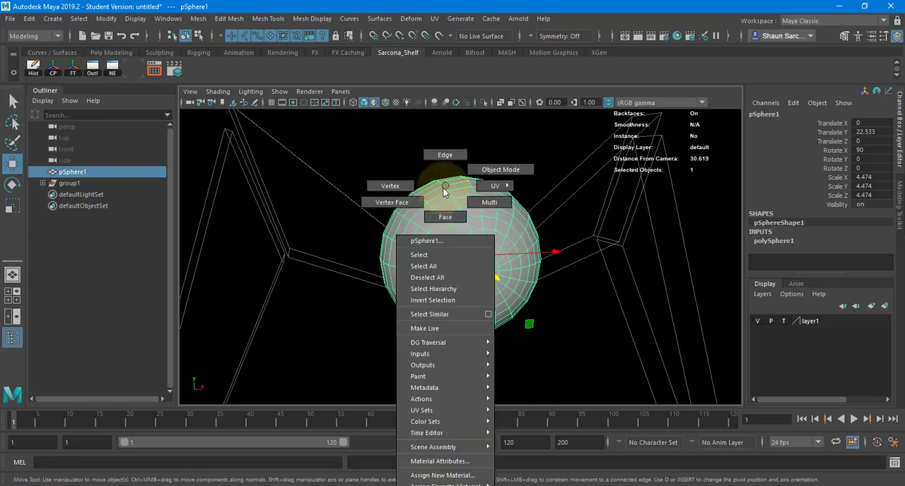
click(779, 242)
scroll(814, 209, down, 2)
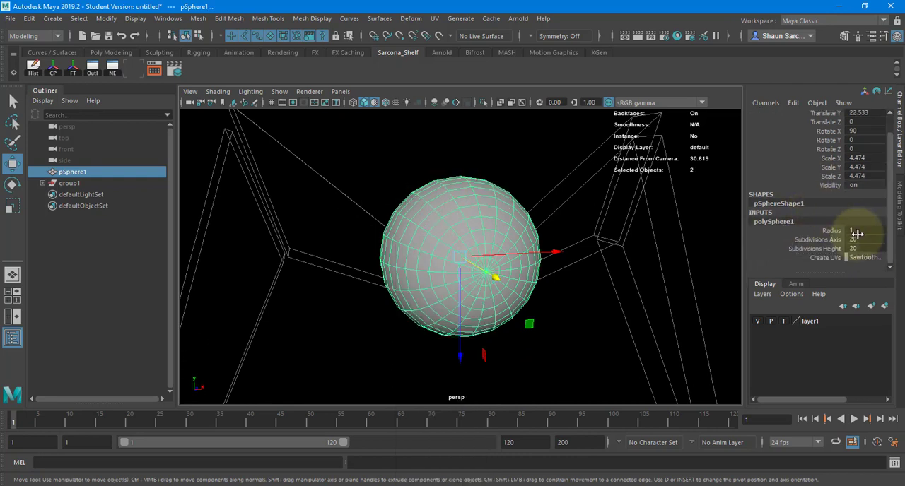
drag(856, 231, 860, 242)
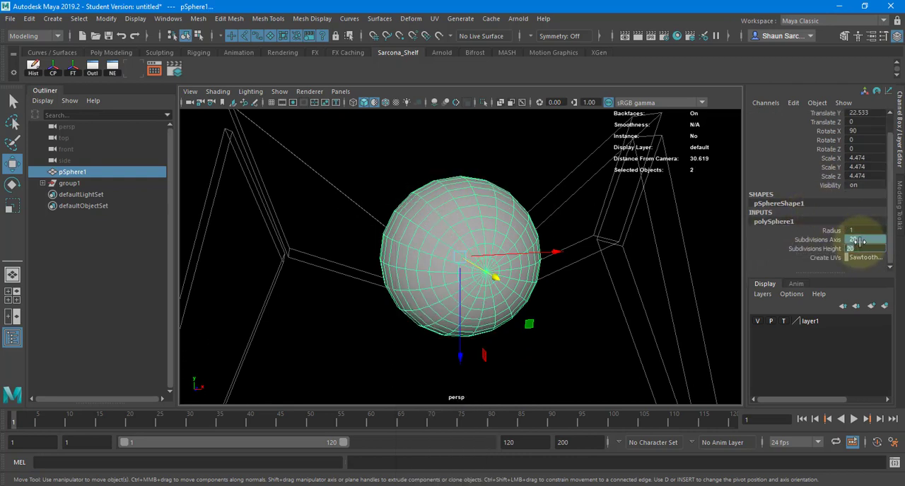
text(8)
key(Return)
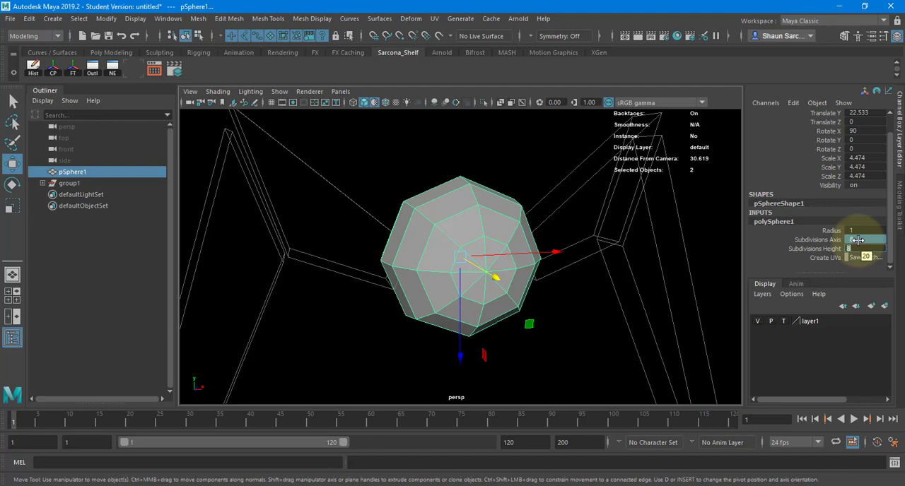
text(12)
key(Return)
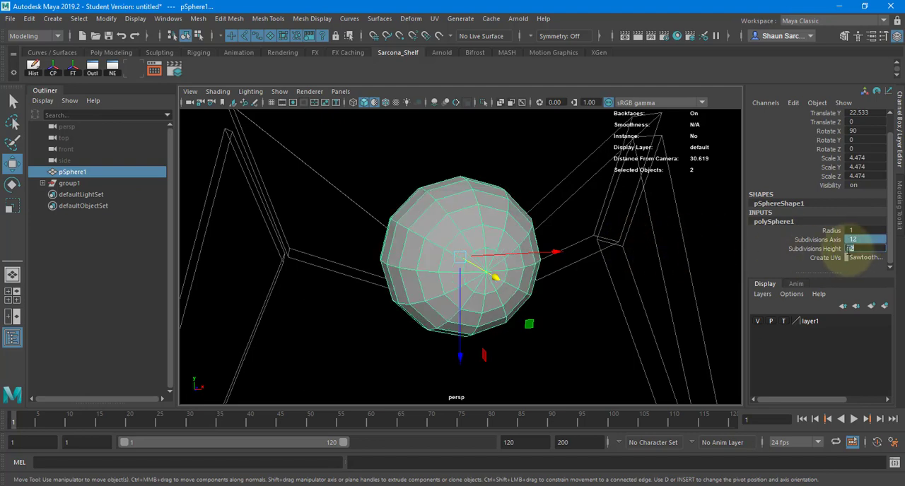
text(10)
key(Return)
alt+drag(545, 259, 544, 235)
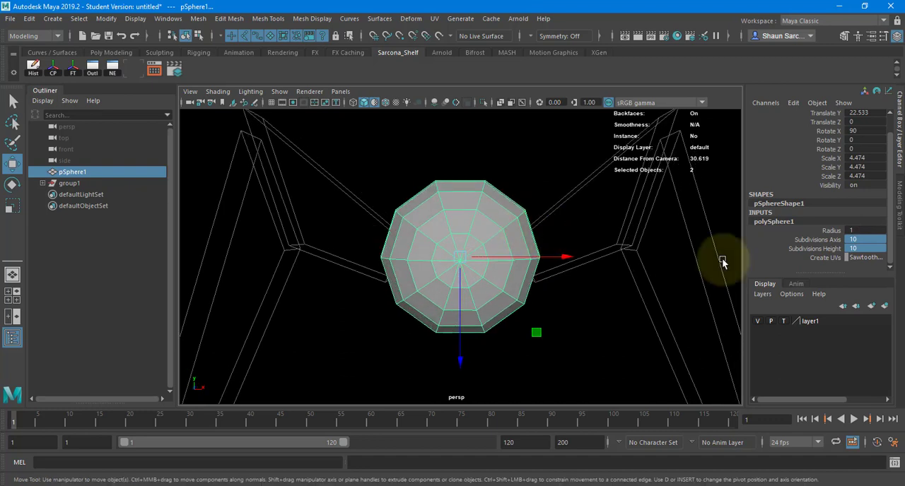
Set both the axis and height subdivisions of the body sphere to 12.
drag(858, 241, 860, 250)
text(23)
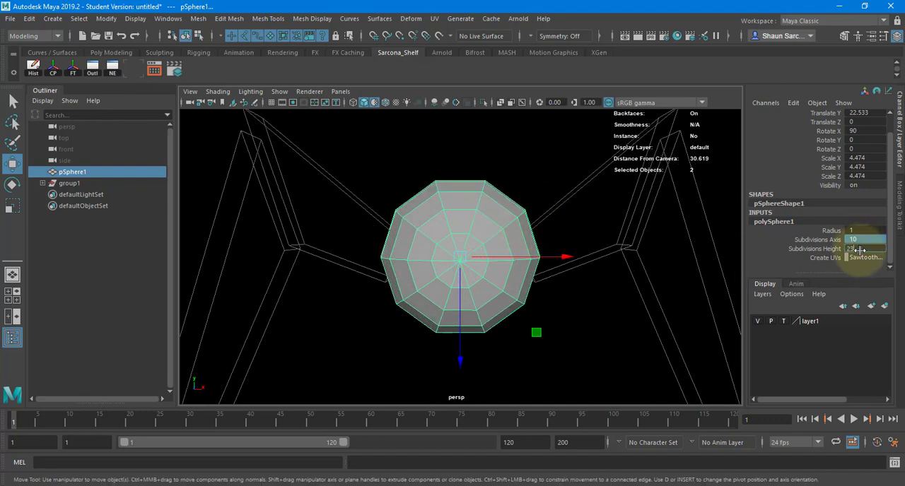
key(BackSpace)
key(BackSpace)
text(12)
key(Return)
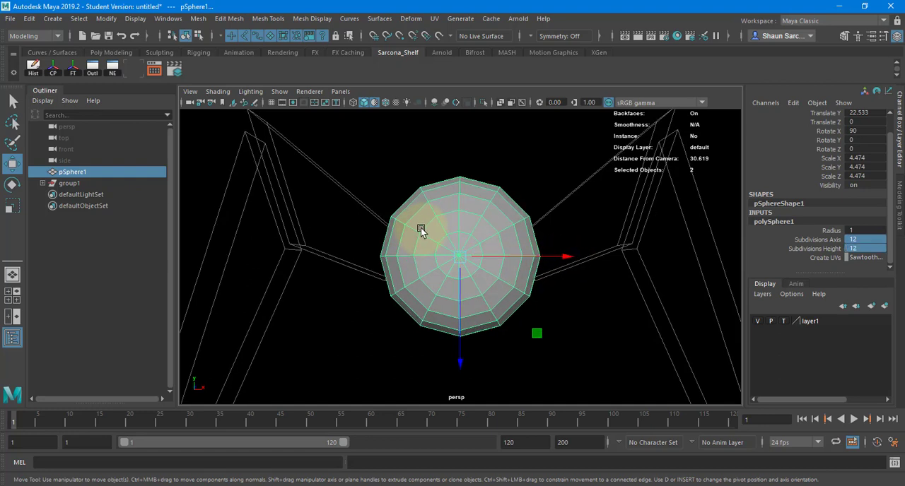
Select the two face rings around the sphere's front pole and grow the selection outward by one ring.
right_drag(421, 186, 425, 217)
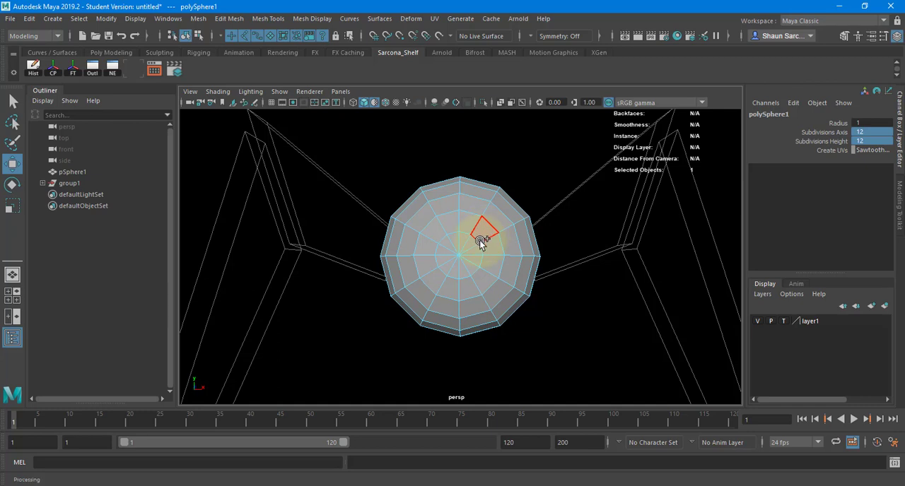
mouse_move(455, 261)
mouse_down()
mouse_move(467, 248)
mouse_move(451, 243)
mouse_move(440, 270)
mouse_move(474, 268)
mouse_move(465, 231)
mouse_move(487, 267)
mouse_move(475, 273)
mouse_up()
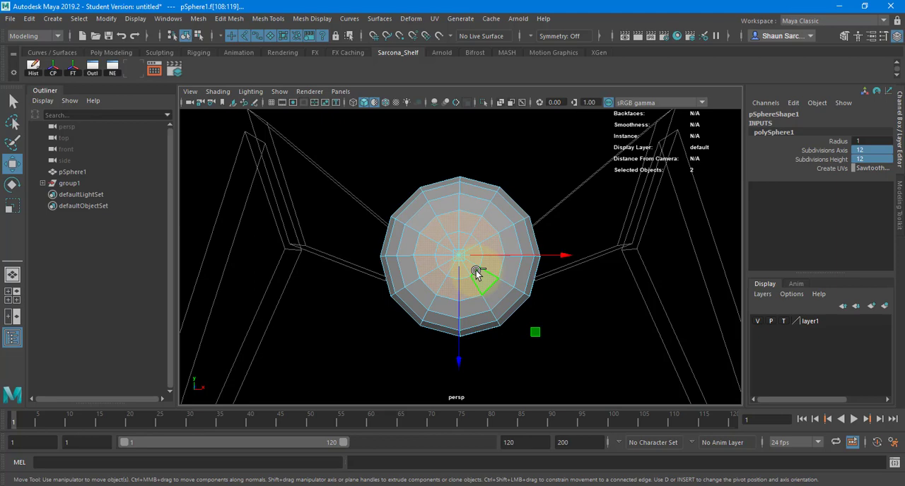
alt+drag(333, 234, 445, 210)
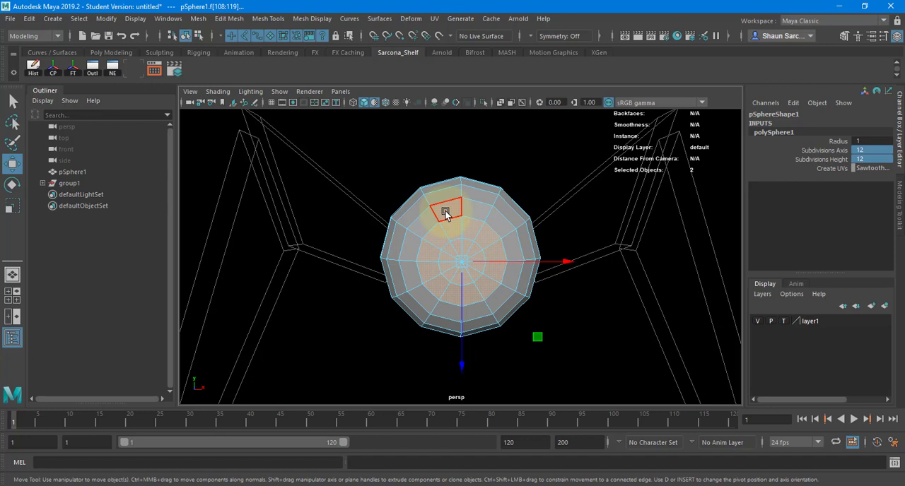
key(shift+period)
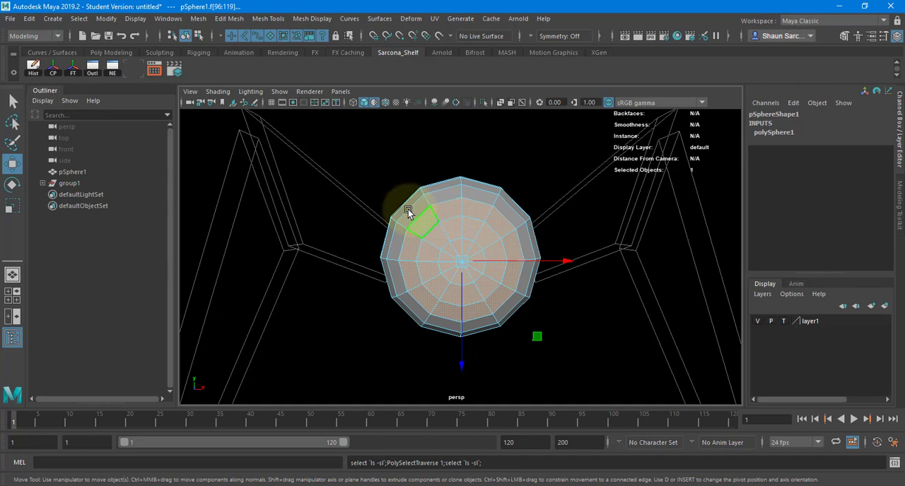
alt+drag(410, 212, 460, 222)
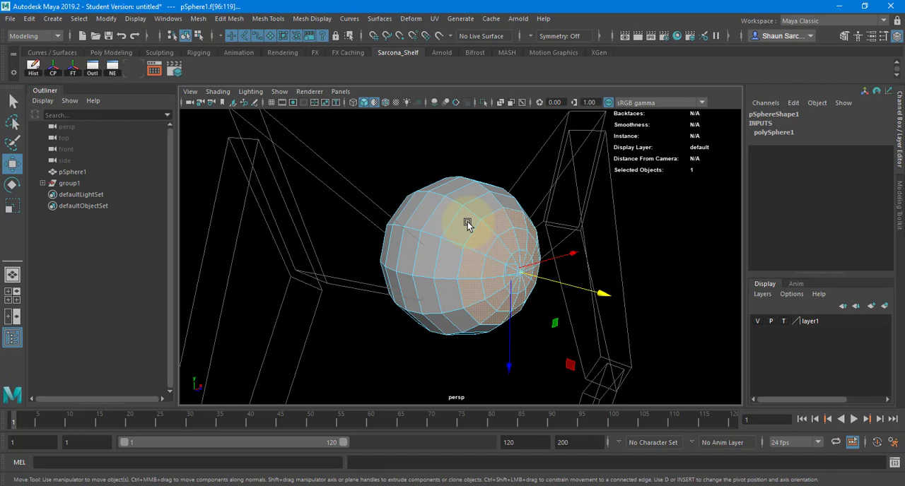
Extrude the selected front cap faces with an offset of 0.05, and refine the offset to 0.044.
key(ctrl+e)
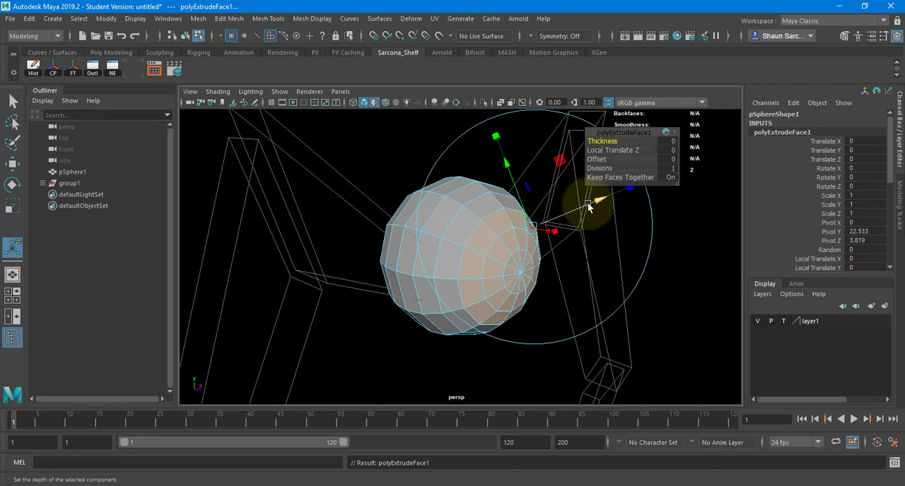
click(670, 159)
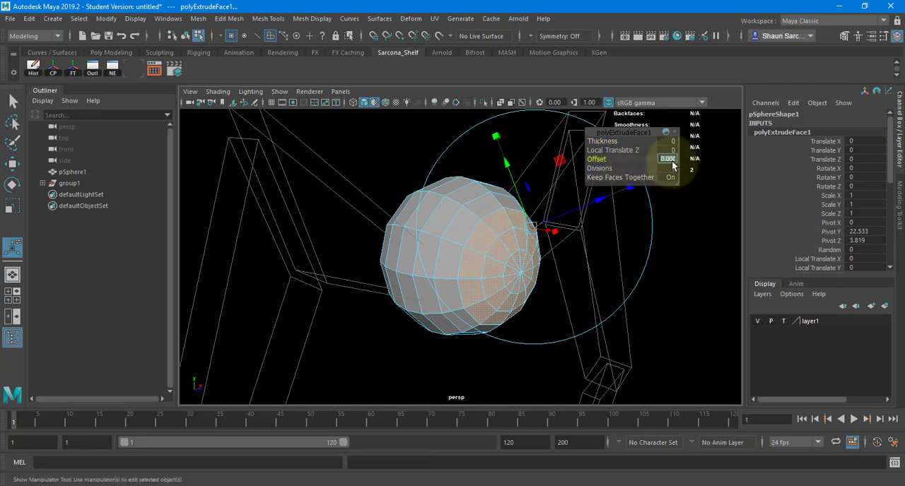
text(0.05)
key(Return)
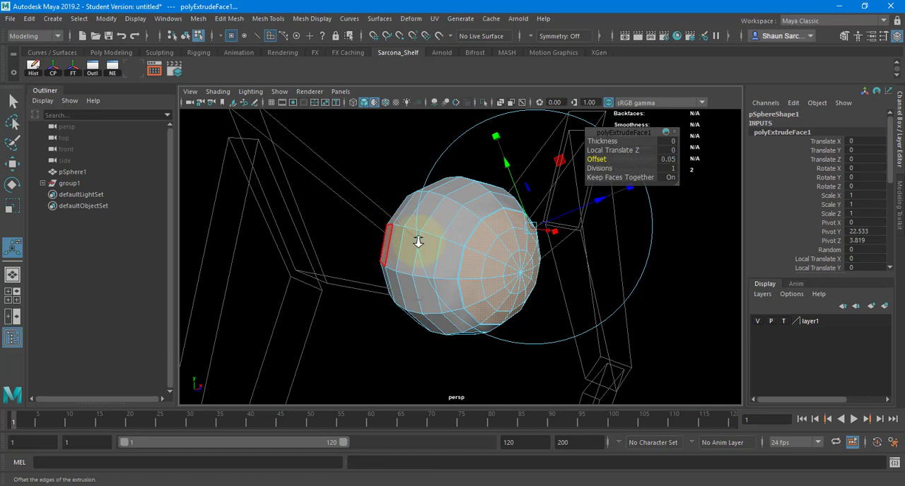
alt+drag(419, 242, 582, 204)
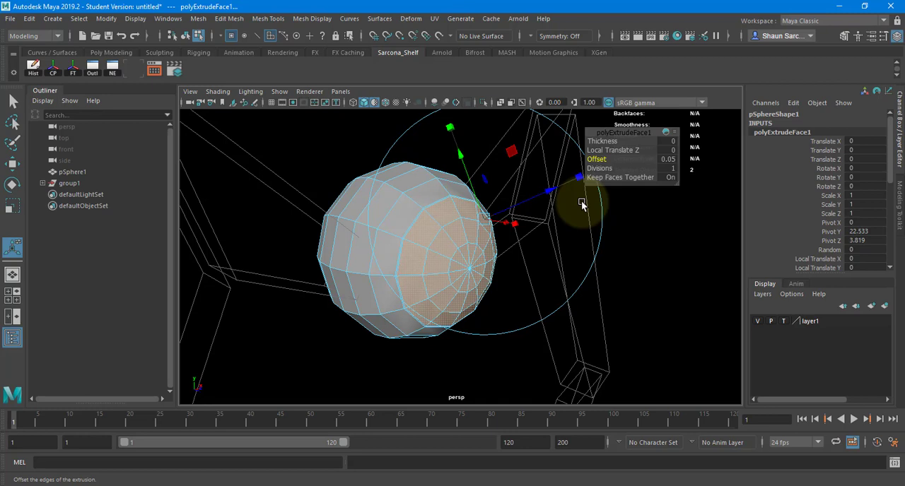
alt+right_drag(400, 246, 645, 169)
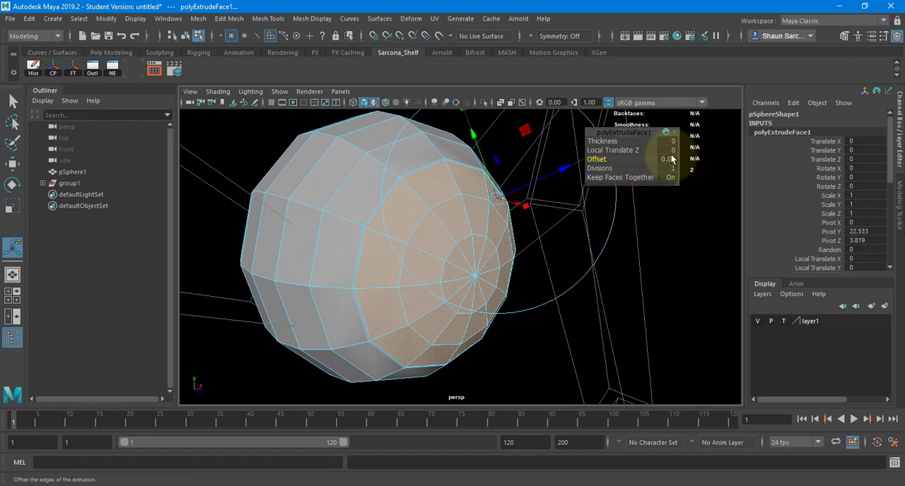
click(668, 159)
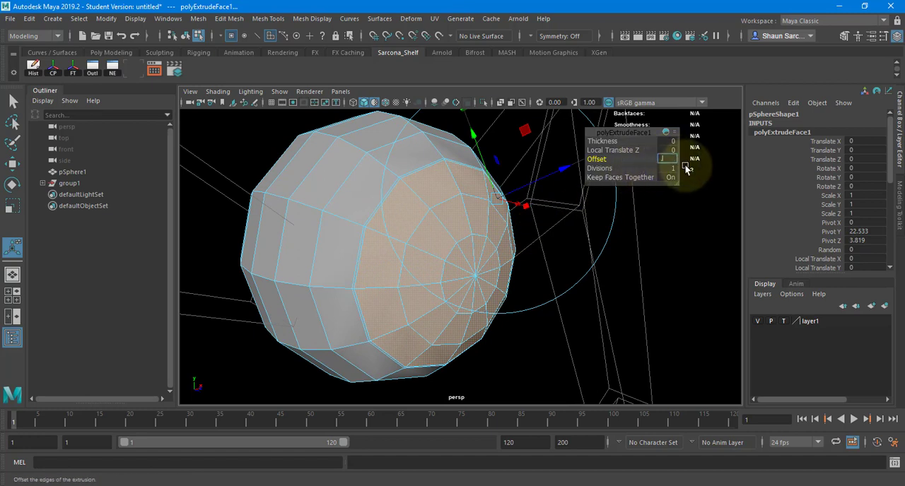
text(.044)
key(Return)
Extrude the front cap faces again with an offset of 0.05 and push them inward to a Local Translate Z of about -0.091.
alt+drag(425, 210, 391, 222)
key(ctrl+e)
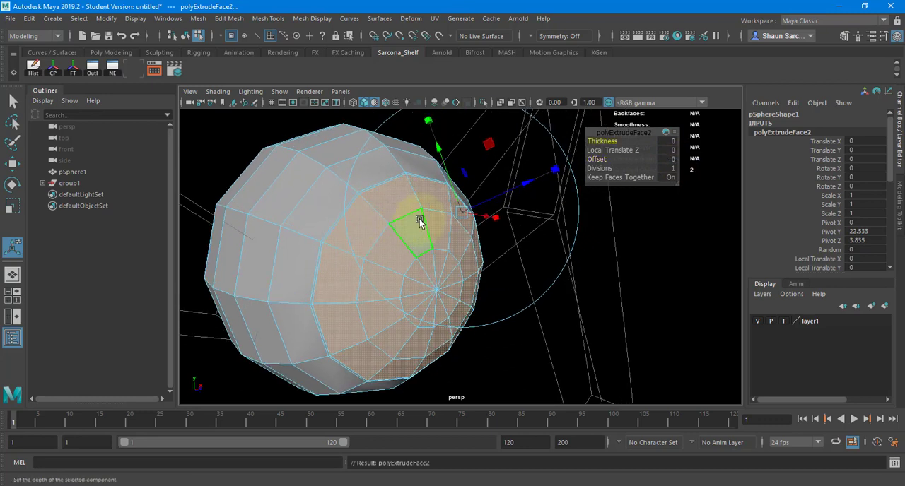
click(669, 160)
text(.05)
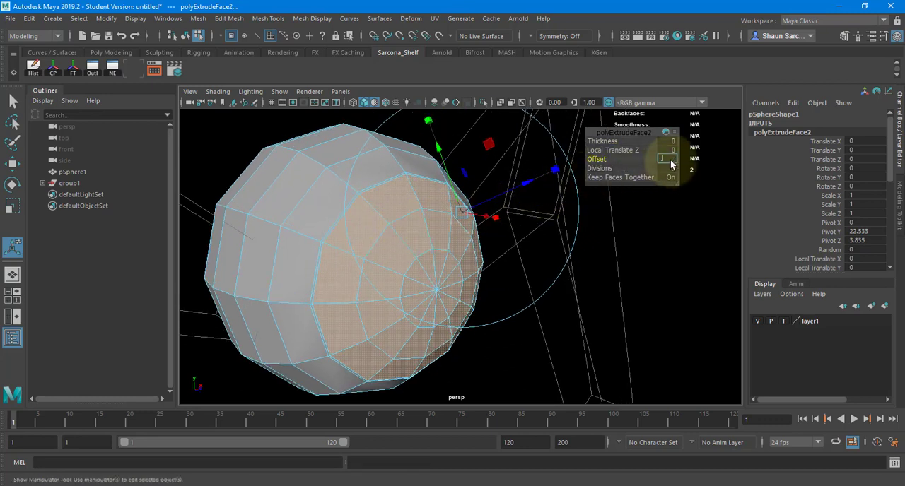
key(Return)
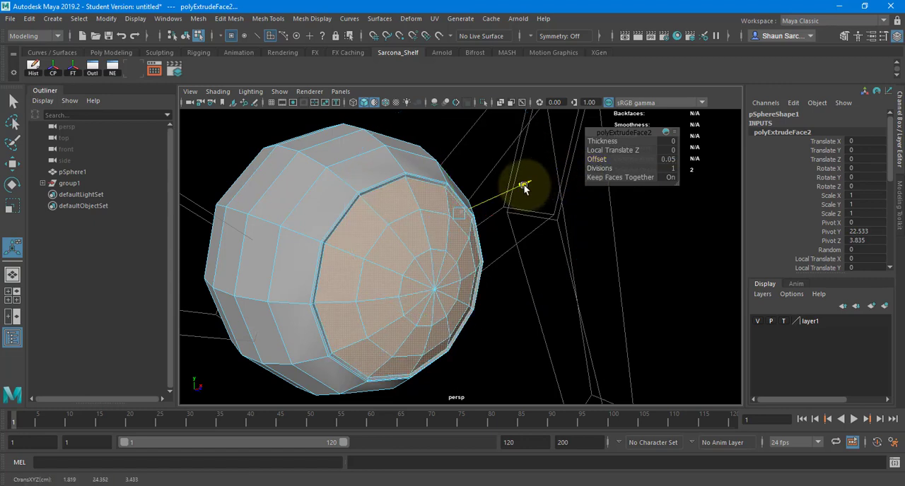
click(524, 186)
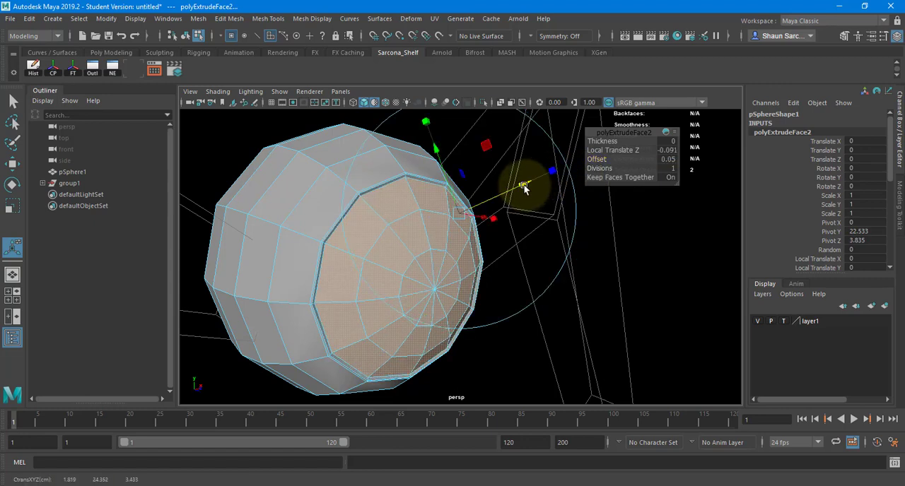
Extract the front cap faces as a separate object with zero offset, and return to object mode.
scroll(524, 187, up, 3)
click(230, 19)
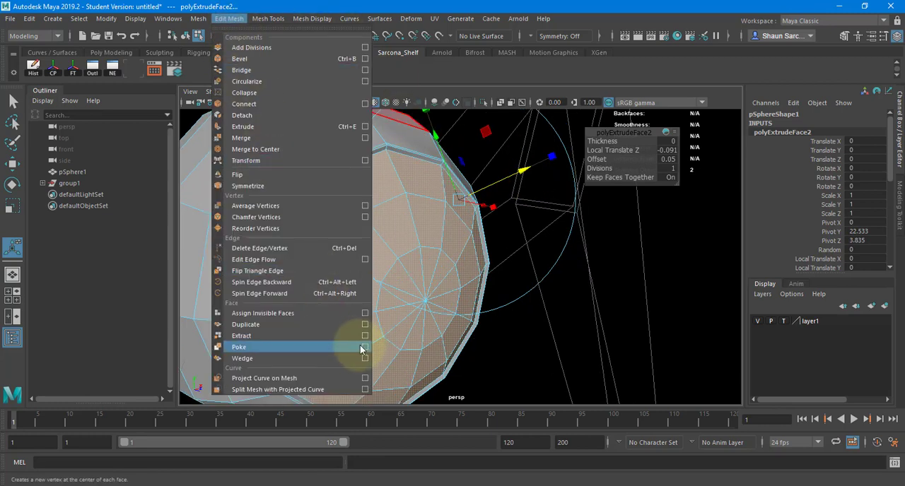
click(364, 336)
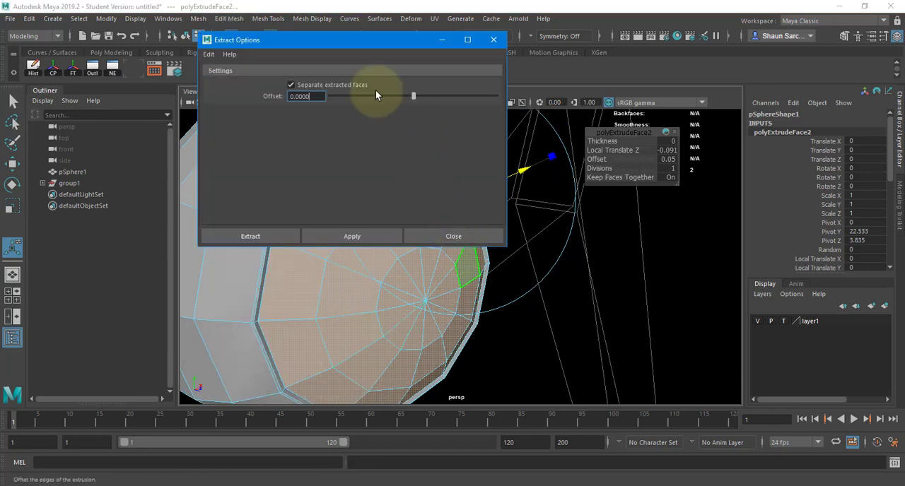
click(250, 235)
right_click(300, 247)
click(356, 169)
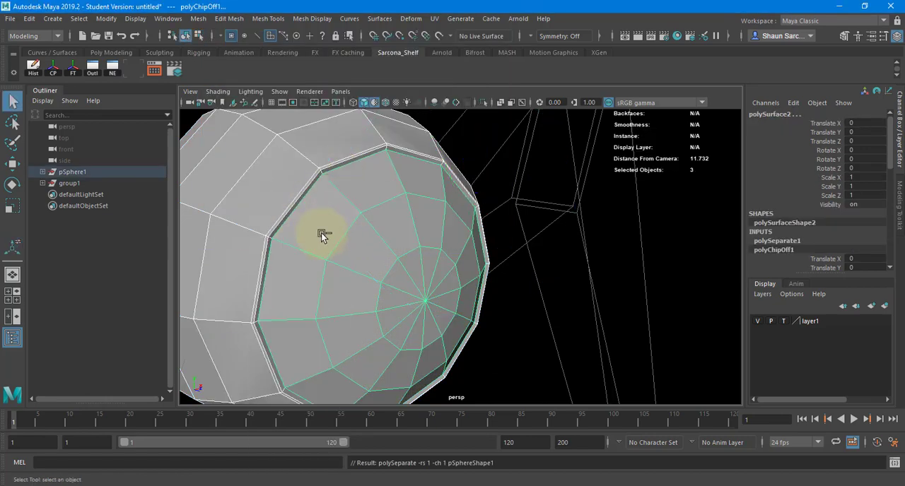
Check that the front cap and the body shell can be selected as separate objects, undoing the test change.
key(w)
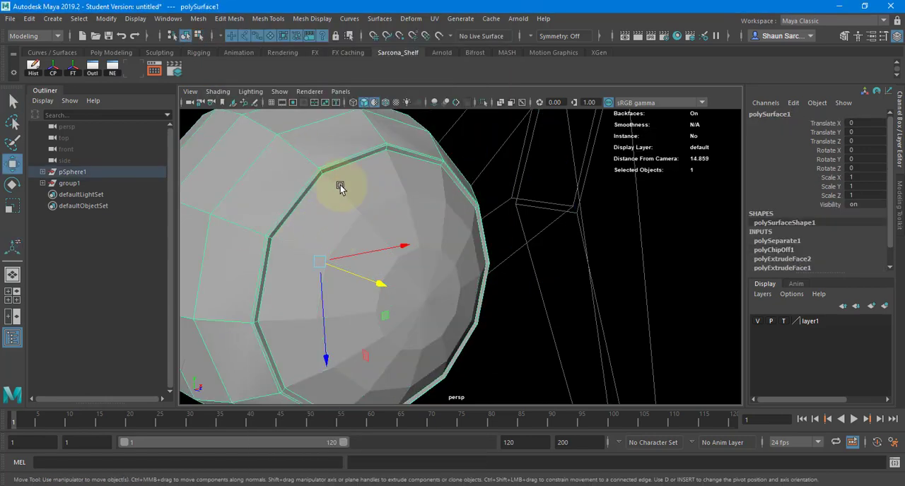
alt+right_drag(373, 225, 269, 230)
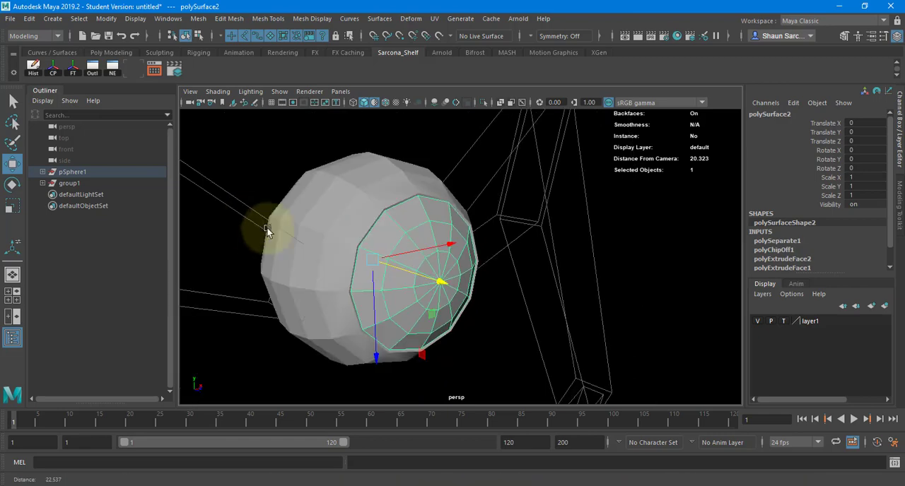
alt+drag(269, 230, 440, 176)
key(ctrl+z)
Isolate the outer body shell in the perspective view and inspect its open front rim and interior.
click(440, 177)
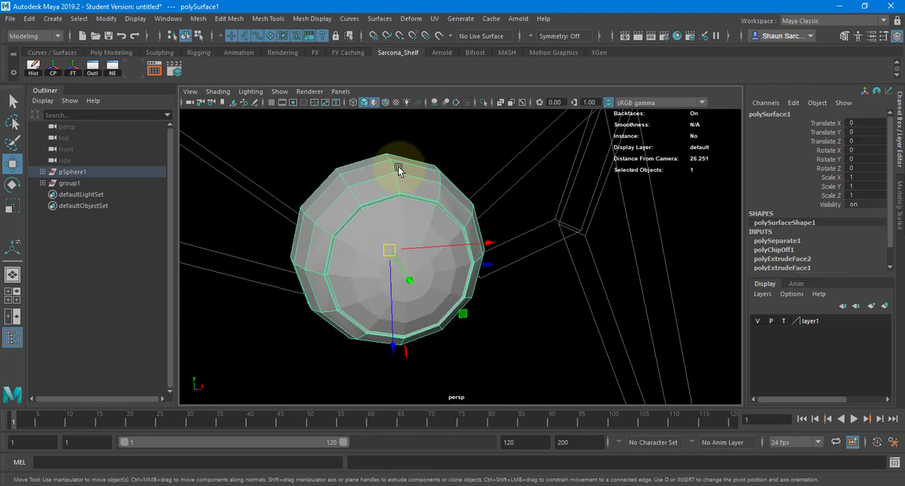
click(483, 103)
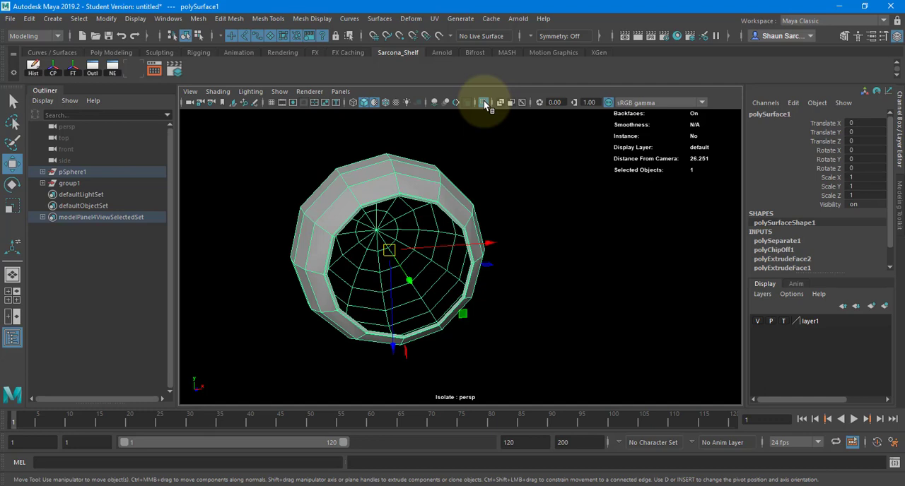
alt+drag(330, 193, 326, 170)
alt+right_drag(325, 170, 488, 207)
alt+middle_drag(287, 197, 366, 204)
alt+drag(366, 204, 407, 205)
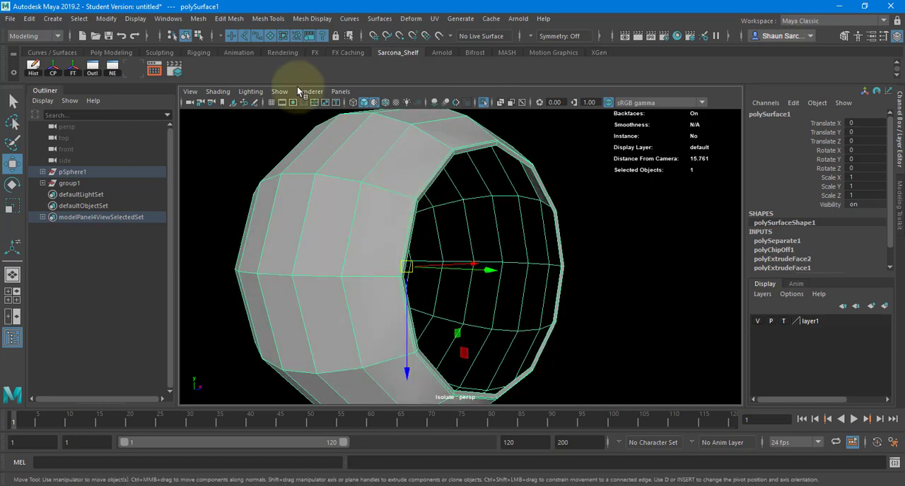
Smooth the isolated outer body shell with one division.
click(198, 18)
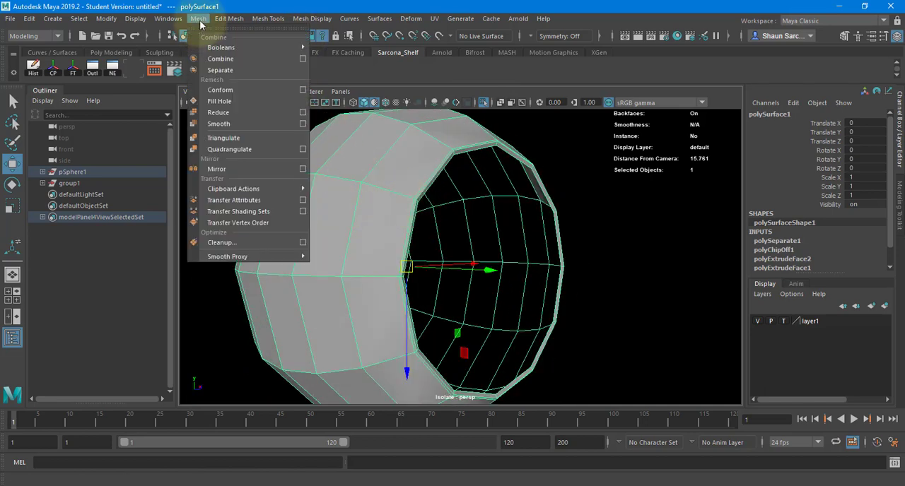
click(241, 128)
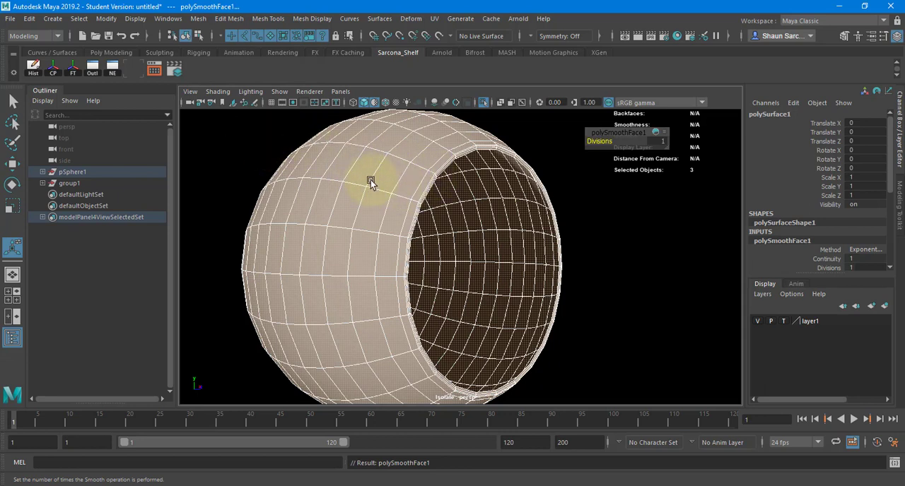
Extrude the narrow face loop around the shell's front rim with a Local Translate Z of about 0.141.
right_drag(389, 153, 411, 176)
click(410, 176)
shift+double_click(396, 206)
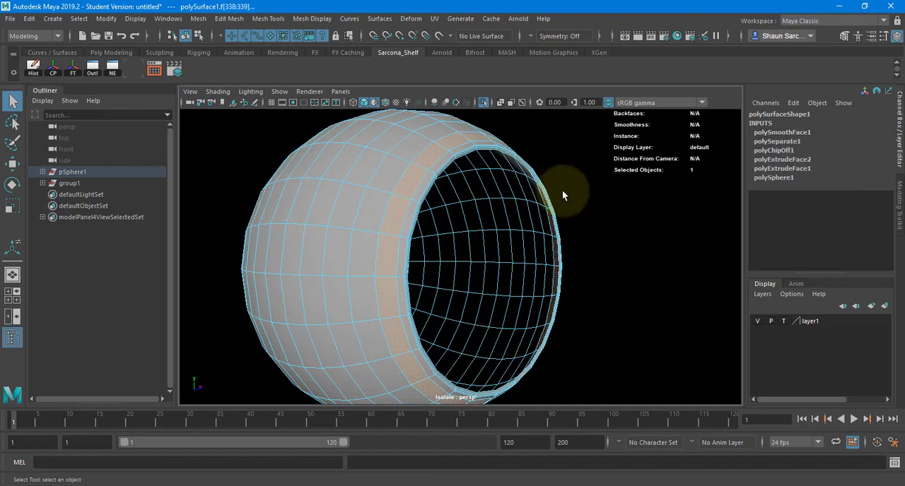
click(434, 176)
shift+double_click(426, 190)
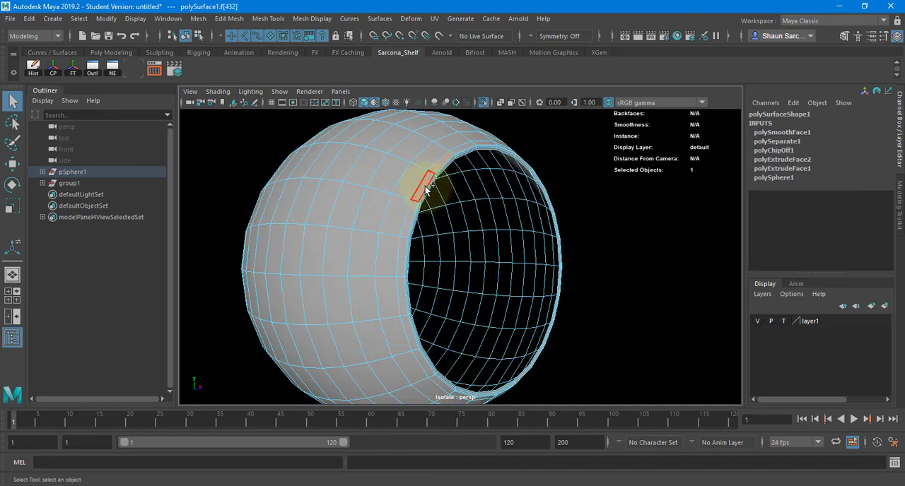
alt+drag(553, 195, 415, 203)
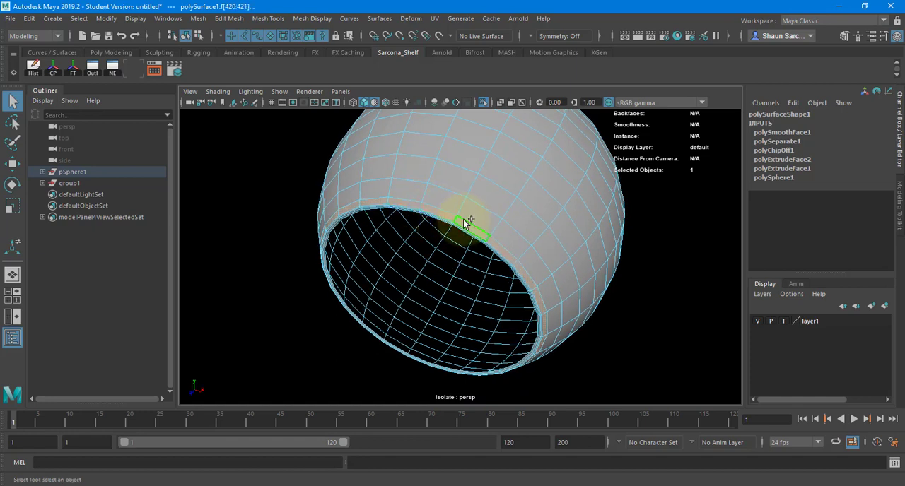
key(ctrl+e)
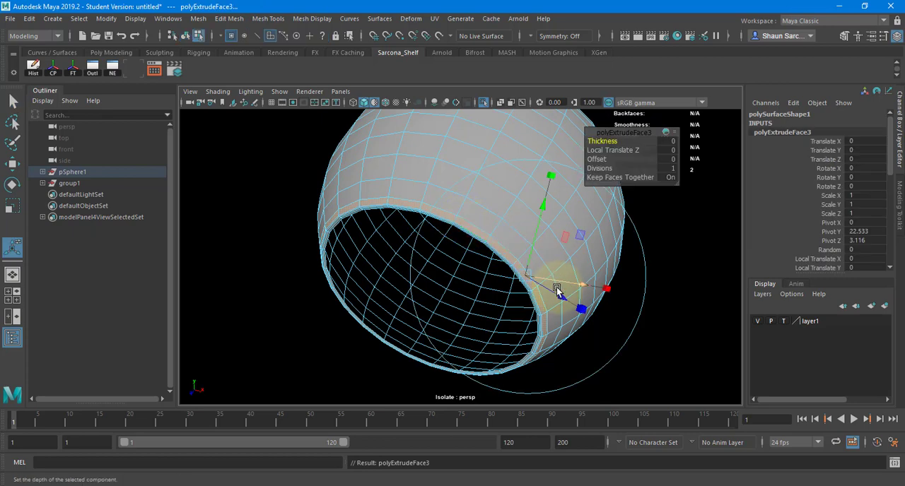
drag(559, 292, 561, 293)
alt+drag(477, 289, 455, 240)
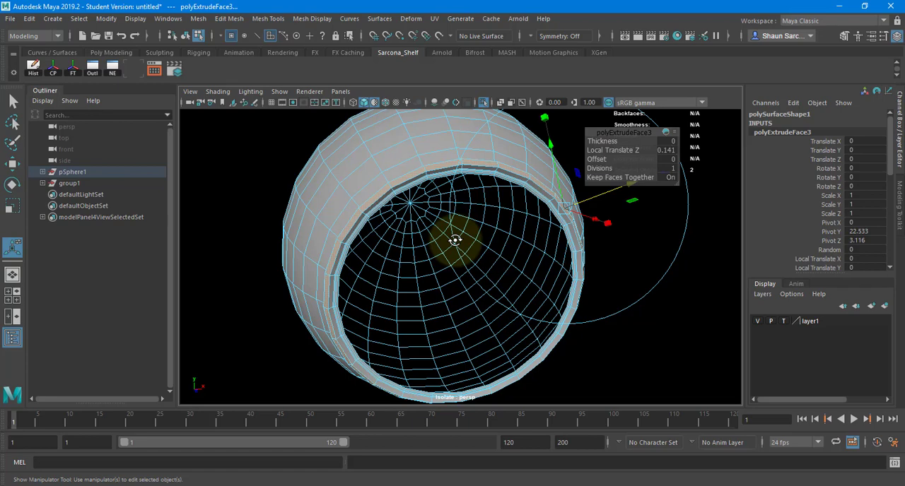
alt+drag(455, 240, 440, 202)
Move the extruded rim faces along the opening's axis and scale them uniformly to reshape the front lip.
key(w)
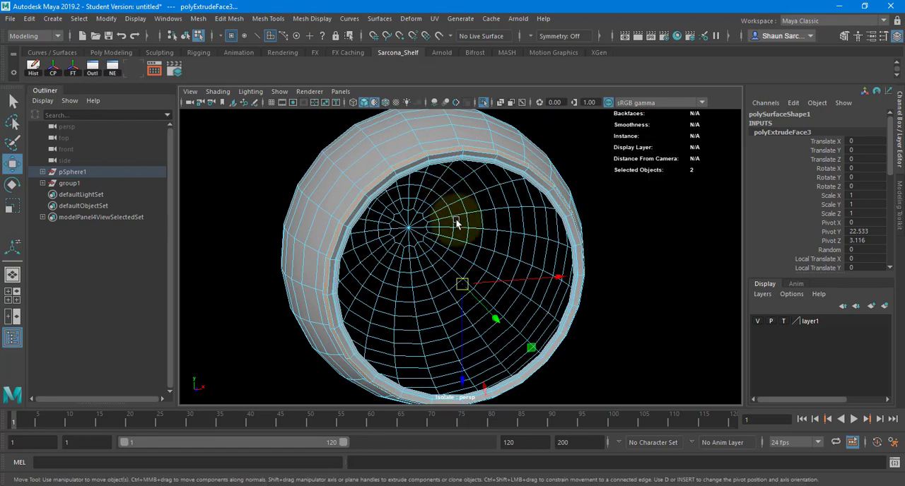
alt+drag(471, 253, 536, 298)
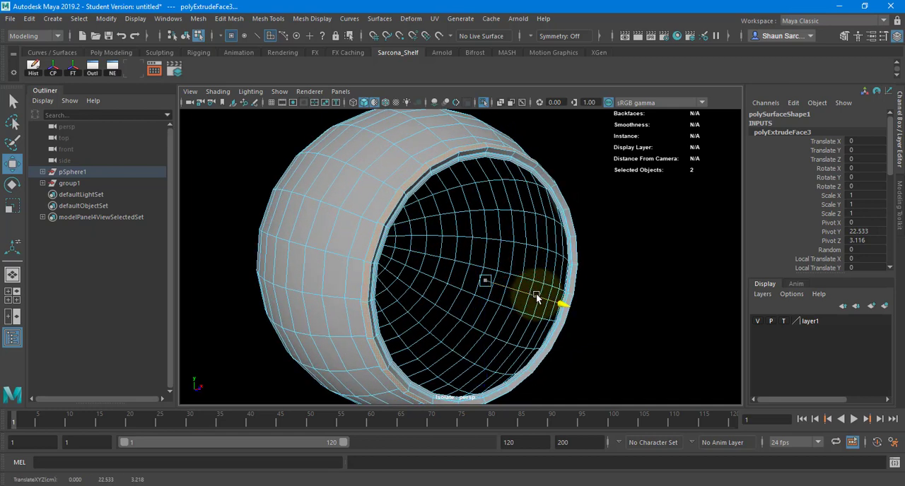
key(r)
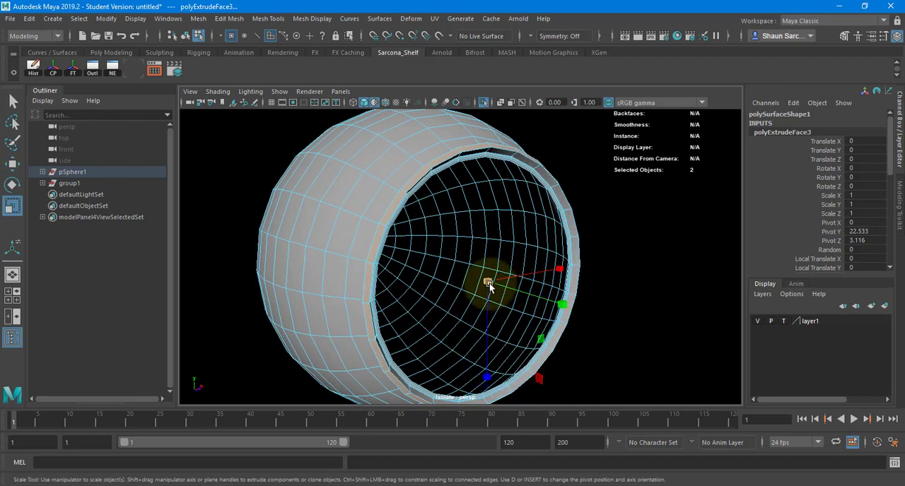
drag(488, 283, 451, 261)
alt+right_drag(473, 261, 564, 263)
alt+drag(512, 269, 432, 234)
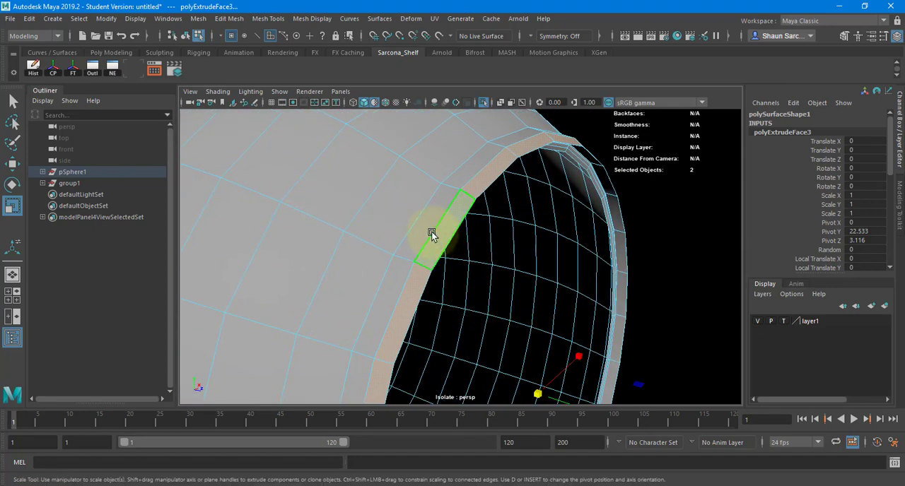
Scale the edge loop at the base of the front lip, and the neighbouring loop to about 1.014 in X and Z.
right_drag(431, 231, 428, 154)
click(447, 210)
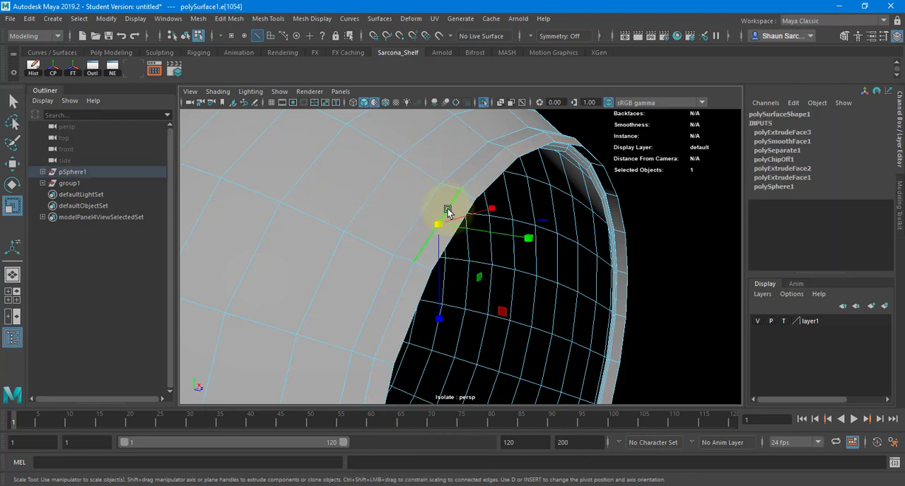
double_click(448, 210)
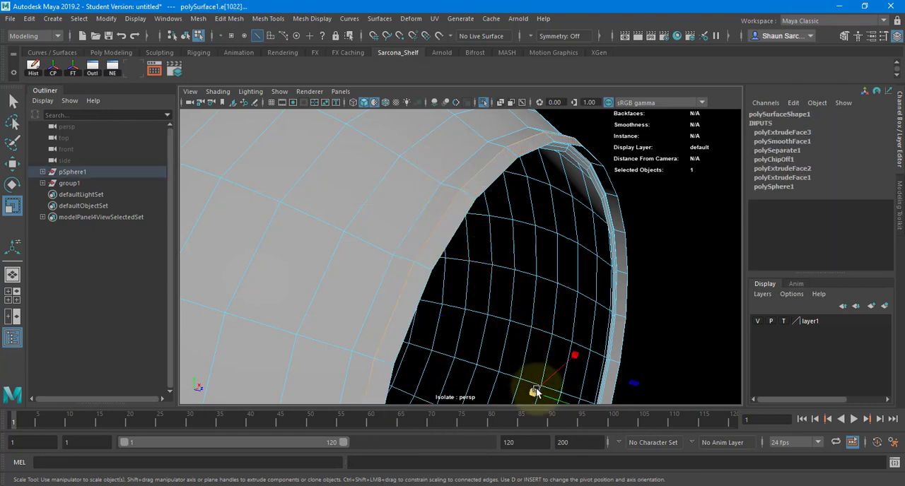
mouse_move(536, 393)
mouse_down()
mouse_move(535, 380)
mouse_move(529, 387)
mouse_up()
double_click(409, 233)
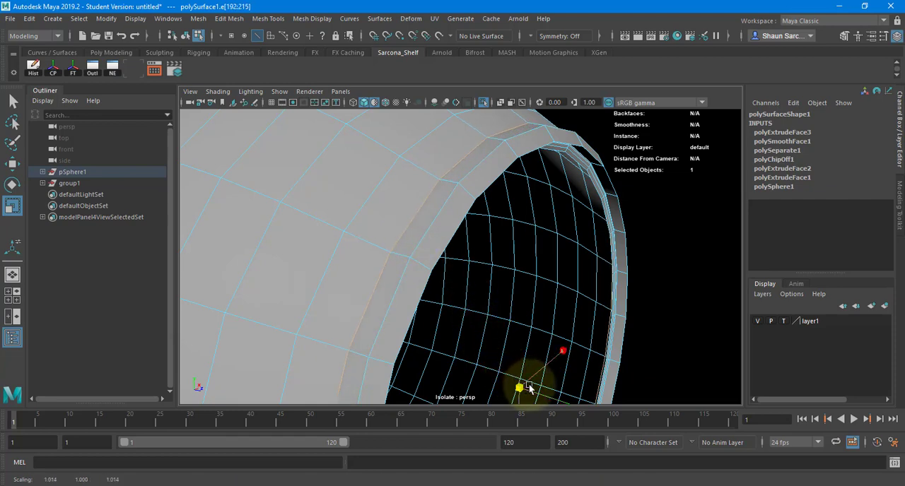
Bevel the edge loop set back from the front rim with a fraction of 0.1 and 2 segments.
alt+drag(507, 316, 450, 184)
right_drag(433, 171, 434, 139)
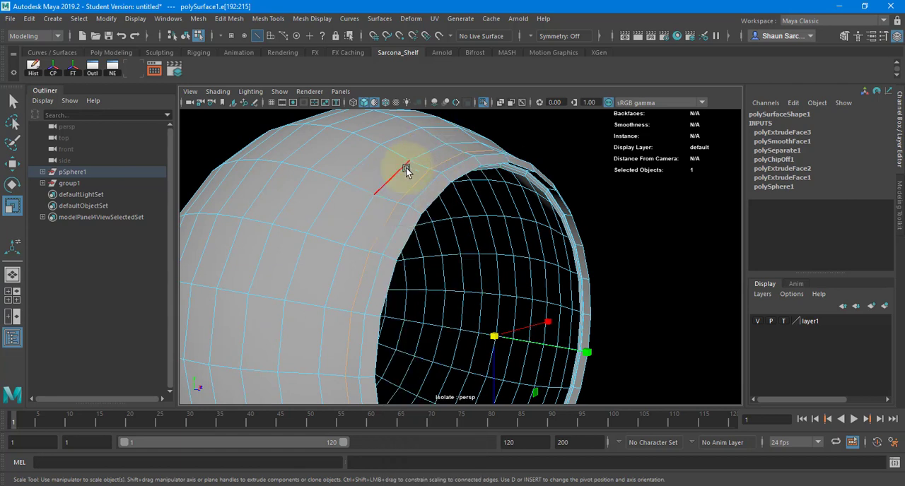
click(406, 167)
shift+right_drag(325, 145, 388, 146)
text(0.1)
key(Tab)
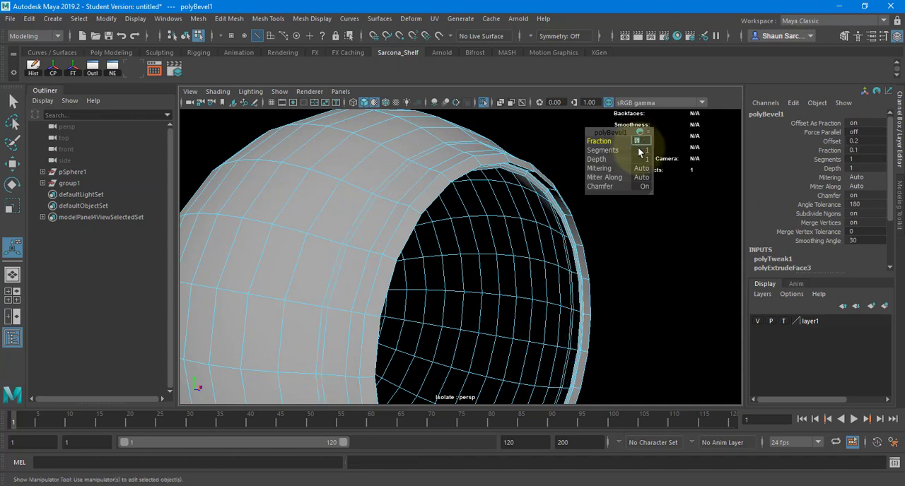
text(2)
key(Return)
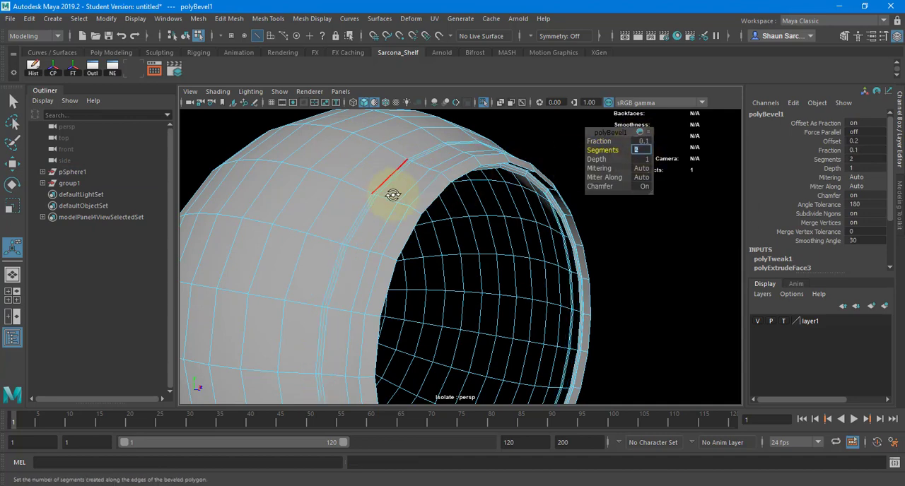
Extrude the narrow face band made by the bevel with an offset of 0.008.
mouse_move(394, 196)
alt+mouse_down()
mouse_move(495, 210)
mouse_move(384, 184)
alt+mouse_up()
right_click(437, 184)
click(436, 203)
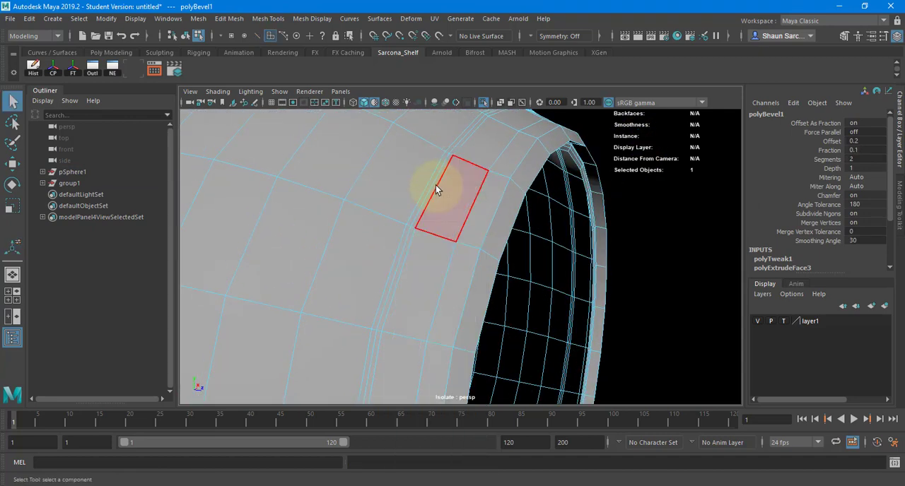
click(463, 143)
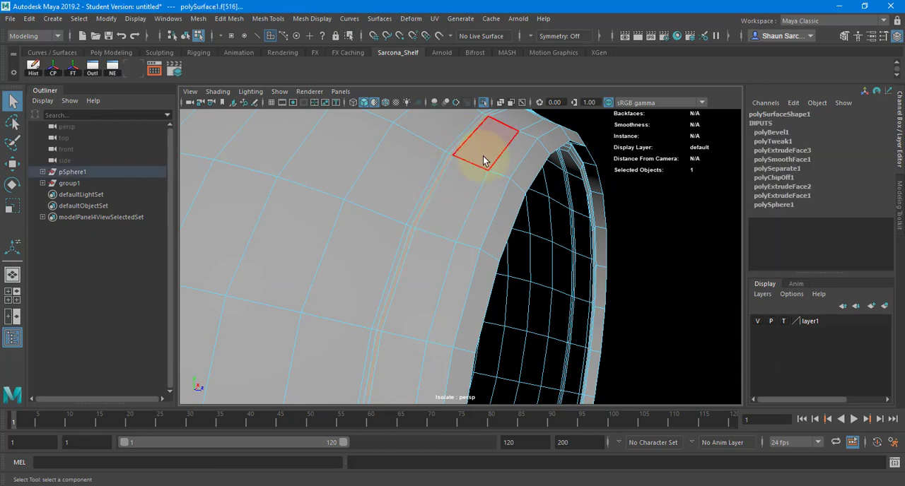
key(ctrl+e)
scroll(430, 259, down, 5)
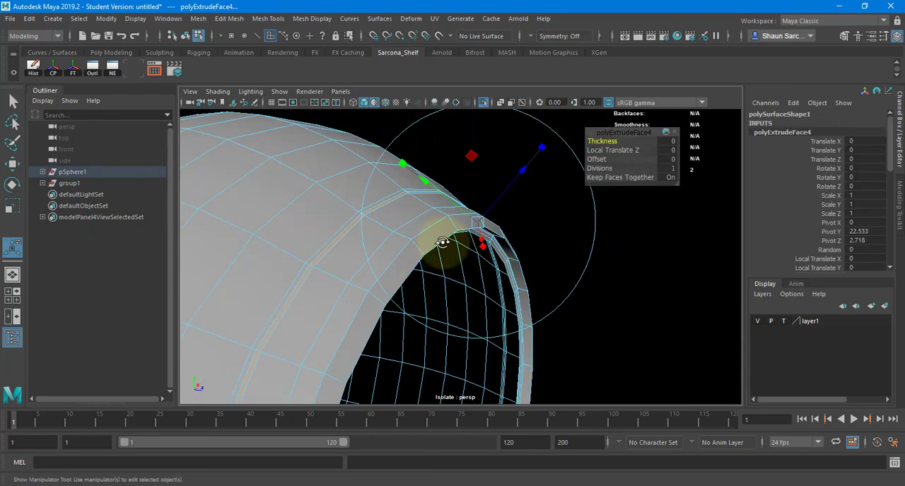
alt+drag(443, 241, 418, 254)
alt+right_drag(418, 254, 665, 241)
alt+drag(666, 241, 419, 274)
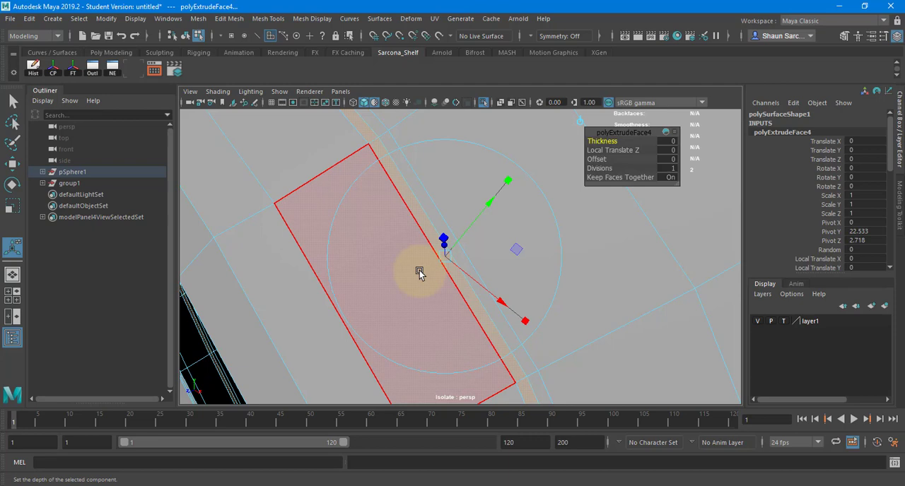
click(669, 162)
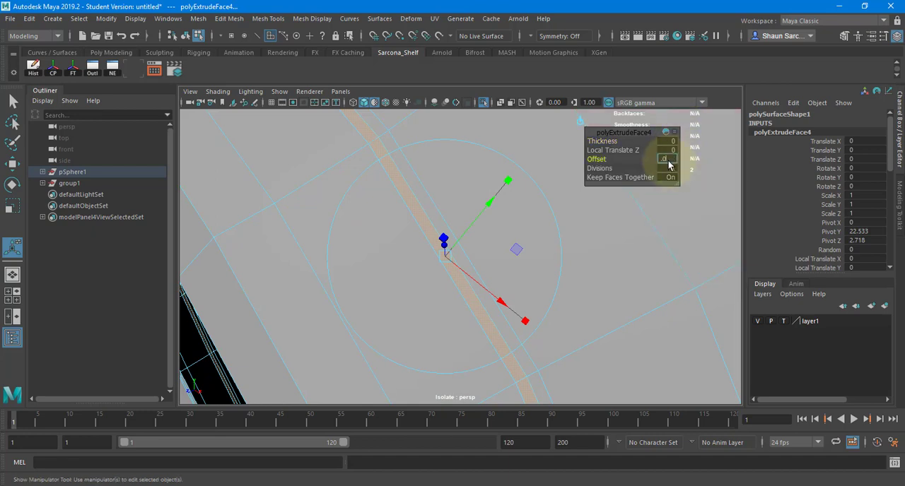
text(.05)
key(Return)
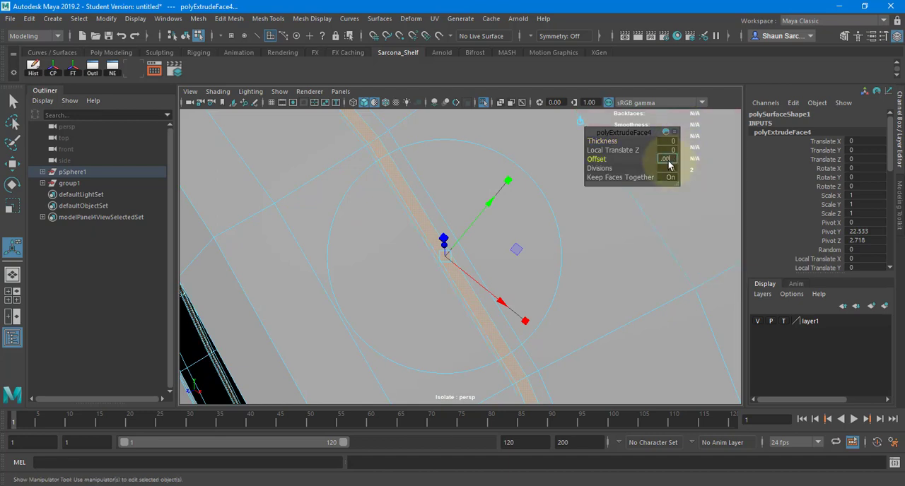
text(.06)
key(Return)
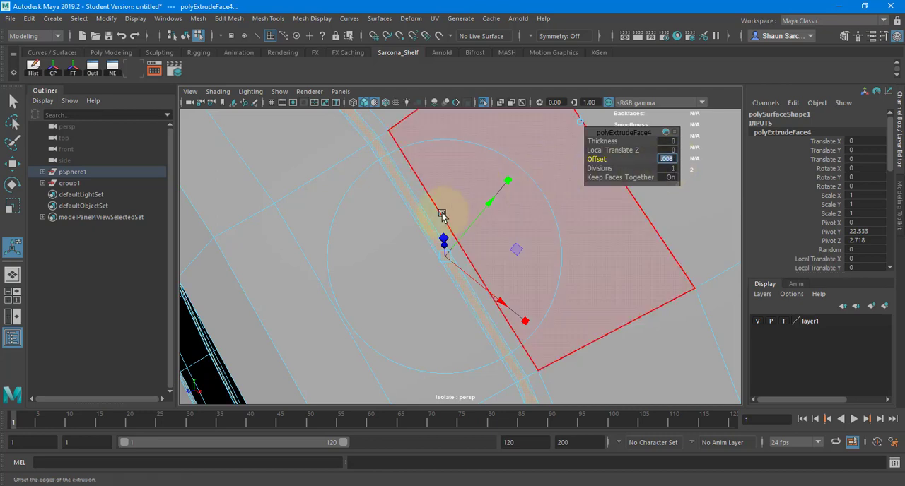
Extrude the inset face band again and push it inward to form a thin groove around the shell.
alt+right_drag(428, 219, 393, 212)
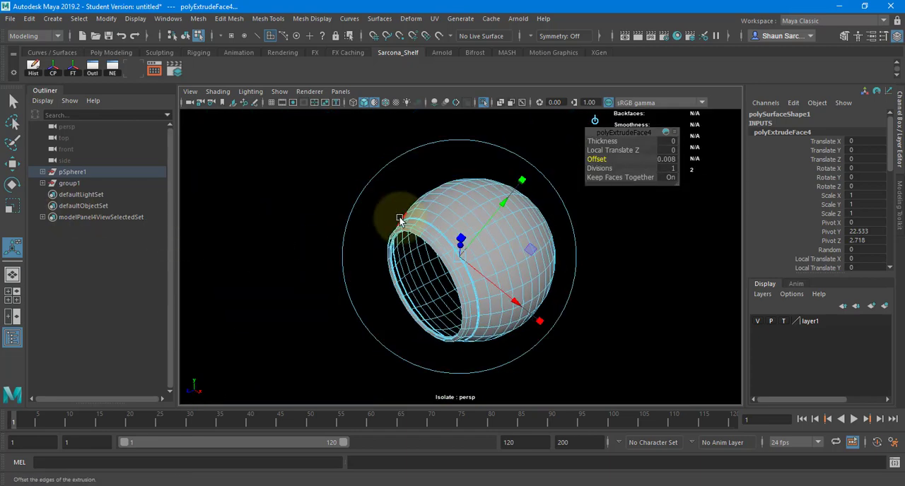
alt+right_drag(431, 256, 665, 264)
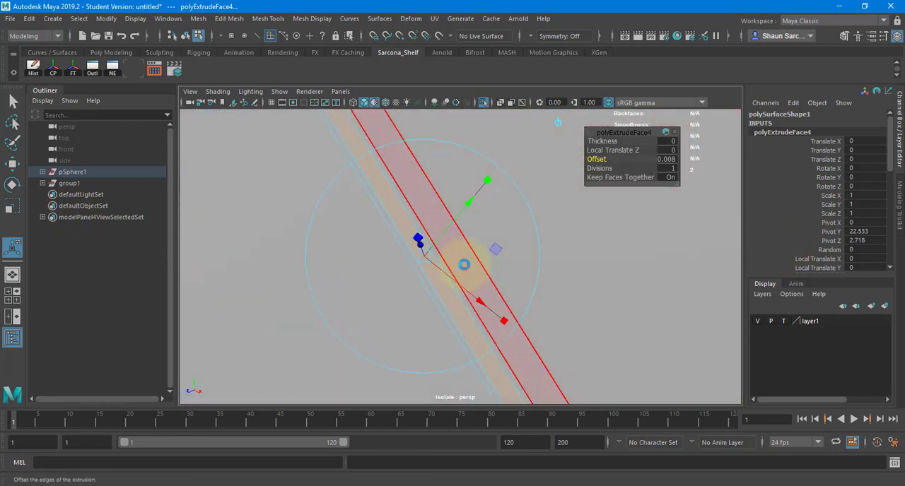
key(ctrl+e)
alt+drag(434, 257, 459, 245)
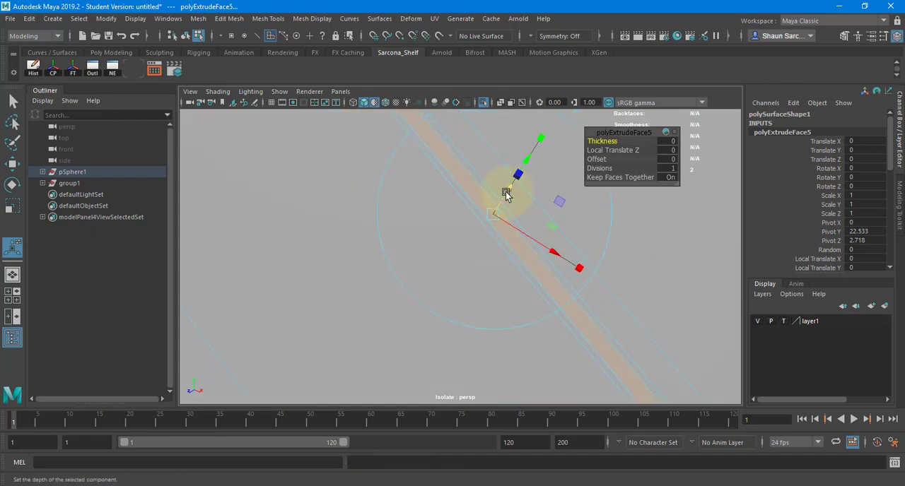
drag(506, 192, 505, 203)
key(ctrl+e)
key(ctrl+z)
Switch to edge selection and select an edge loop bordering the thin groove.
alt+drag(430, 198, 414, 204)
alt+right_drag(414, 205, 574, 208)
right_drag(496, 183, 495, 152)
click(498, 179)
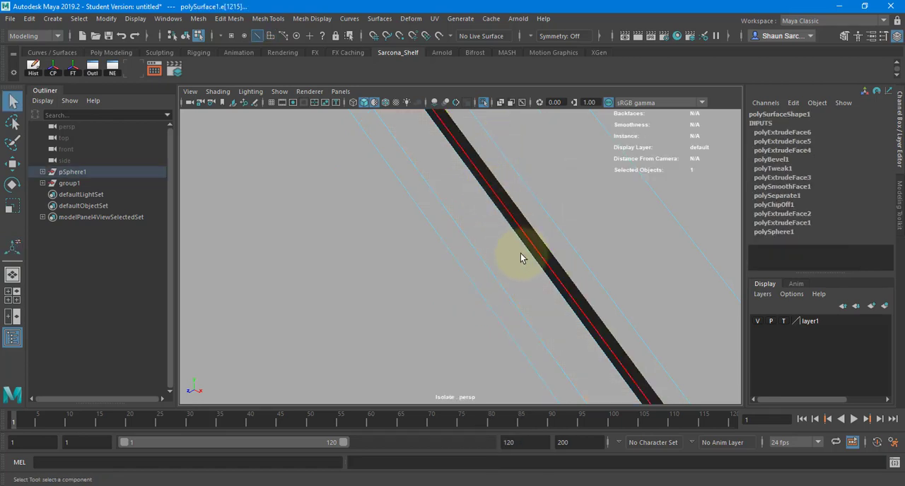
Examine the groove's edge loops and depth in wireframe, and return to shaded display.
key(4)
alt+drag(522, 257, 358, 248)
alt+middle_drag(358, 248, 434, 253)
scroll(484, 235, down, 5)
mouse_move(488, 250)
alt+mouse_down()
mouse_move(378, 282)
mouse_move(406, 241)
mouse_move(495, 272)
alt+mouse_up()
scroll(379, 281, down, 2)
scroll(409, 276, down, 5)
scroll(396, 259, up, 4)
key(5)
alt+right_drag(495, 271, 566, 266)
alt+middle_drag(565, 266, 446, 282)
alt+right_drag(446, 281, 551, 278)
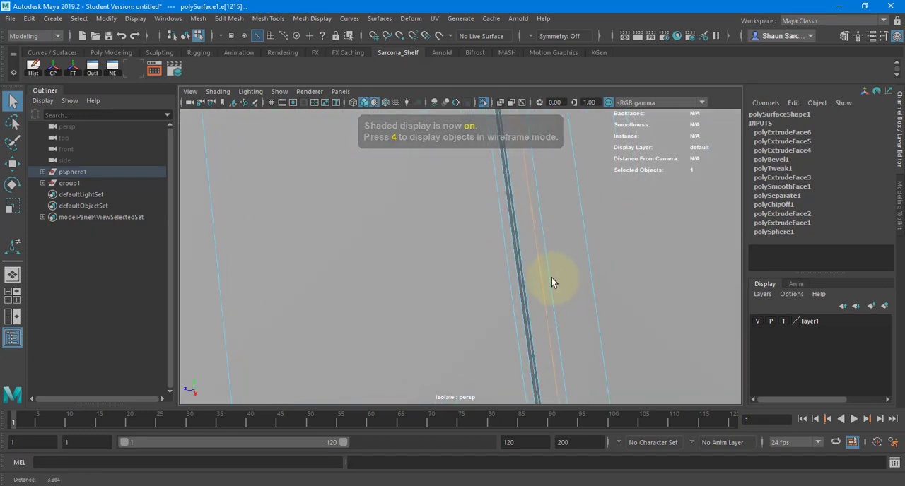
Add the groove's remaining border edge loops on both sides to the selection.
shift+double_click(516, 264)
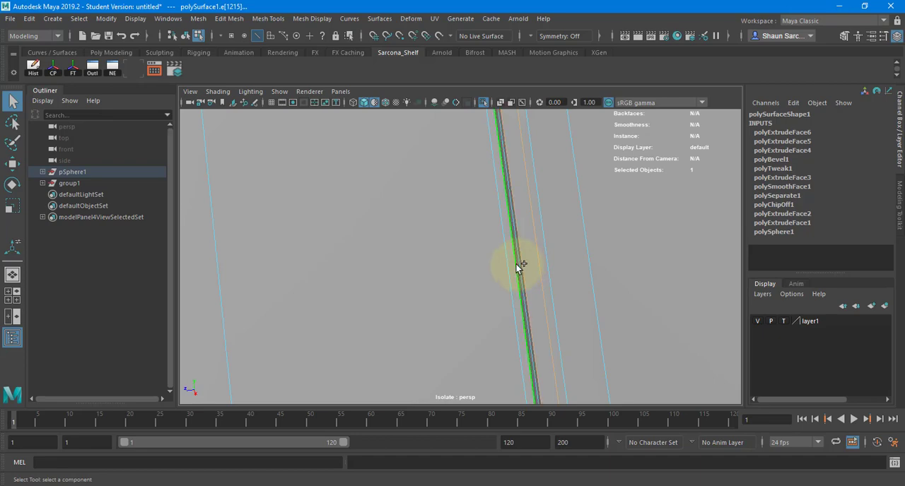
alt+drag(568, 273, 576, 274)
alt+middle_drag(576, 275, 521, 276)
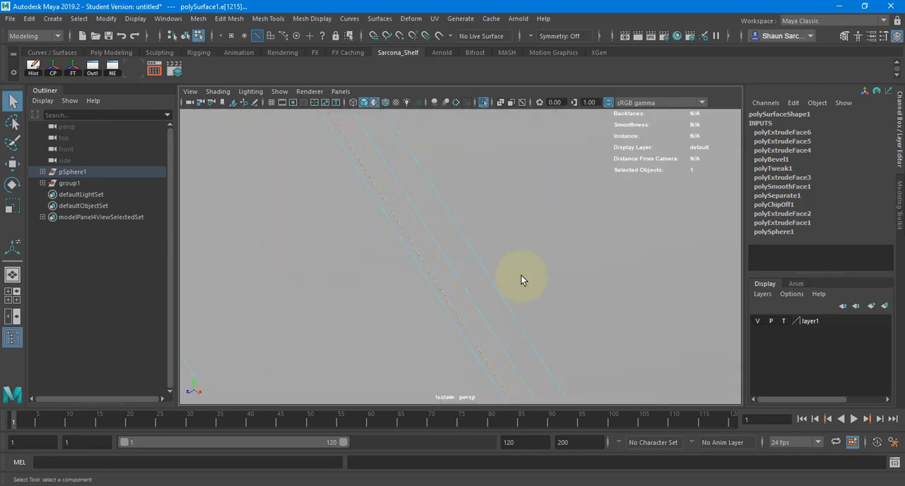
alt+drag(550, 279, 598, 268)
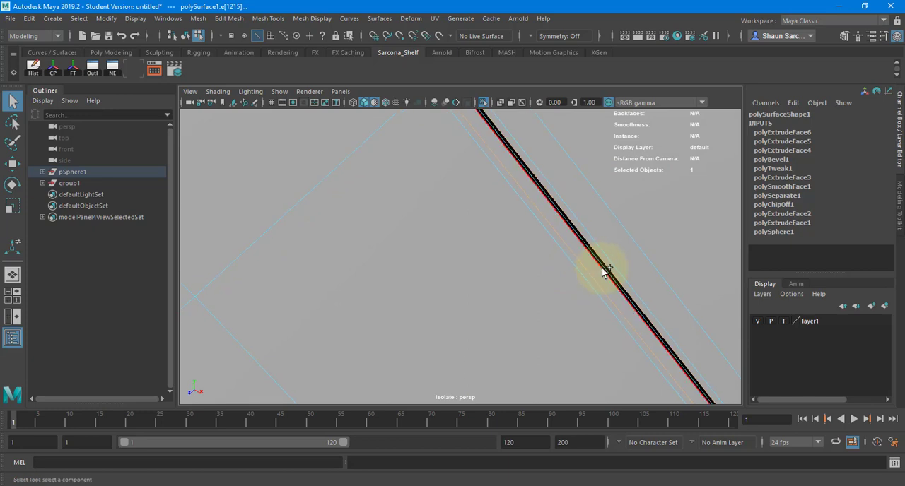
shift+click(603, 269)
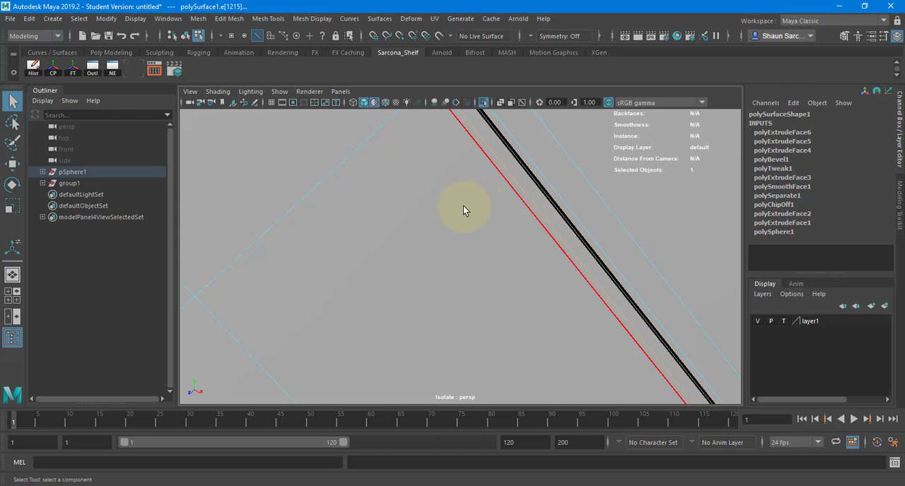
Bevel the selected groove edge loops with 2 segments, return to object mode and deselect the framed shell.
shift+right_drag(440, 205, 473, 203)
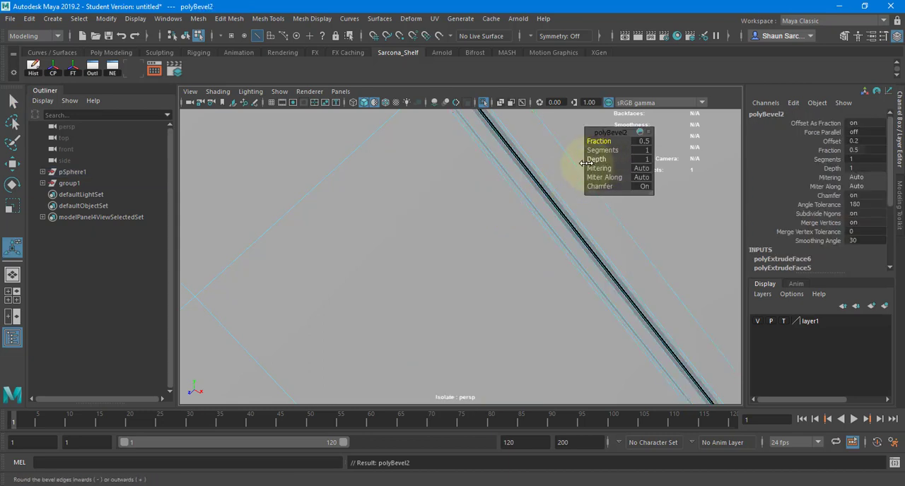
click(645, 151)
text(2)
key(Return)
right_drag(501, 203, 519, 192)
key(f)
click(542, 225)
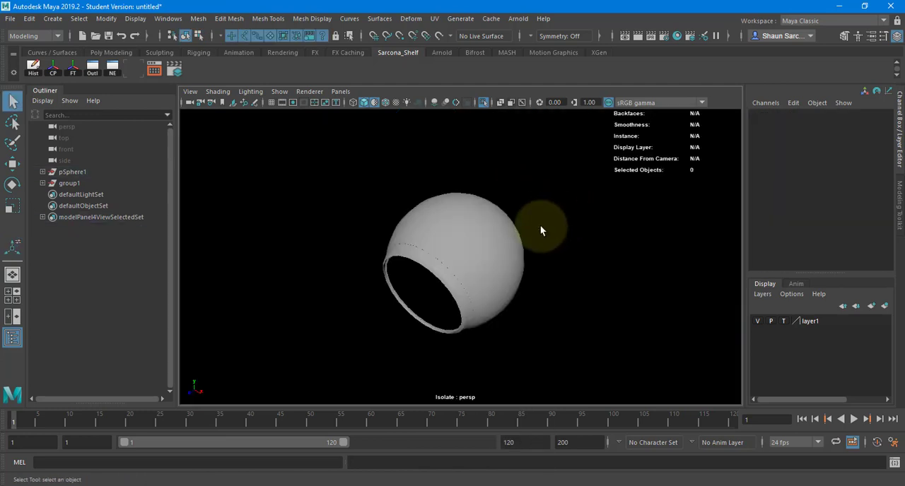
Select the face loop around the shell opening's rim, extrude it outward with Local Translate Z 0.121, and return to object mode.
alt+drag(541, 225, 505, 207)
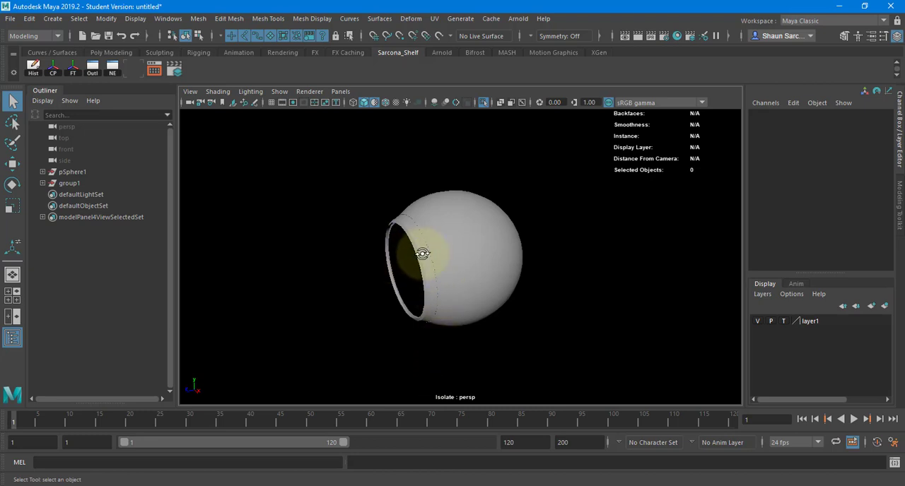
alt+drag(424, 253, 552, 251)
alt+right_drag(504, 262, 627, 256)
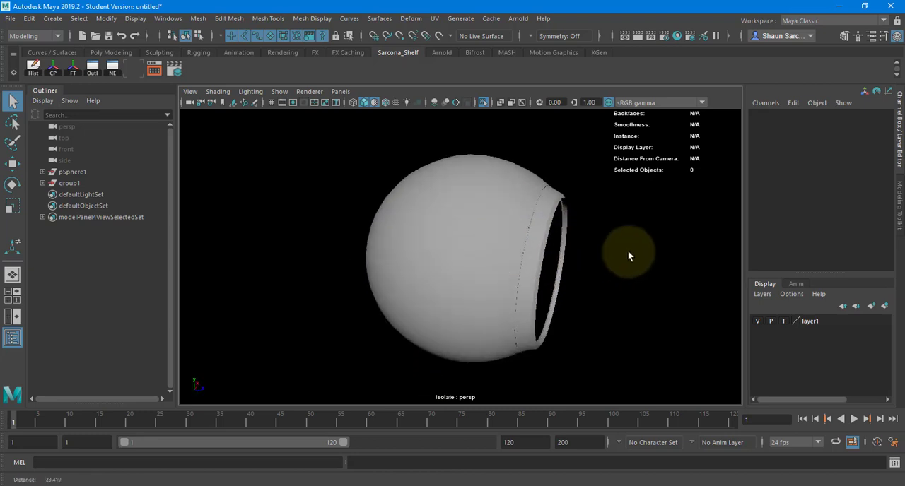
alt+drag(628, 255, 557, 247)
alt+middle_drag(557, 247, 498, 274)
alt+right_drag(499, 274, 700, 261)
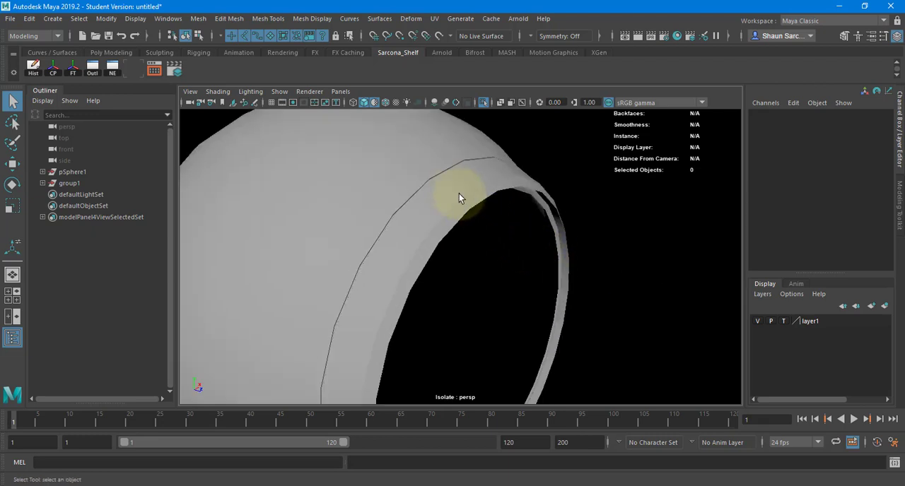
click(456, 191)
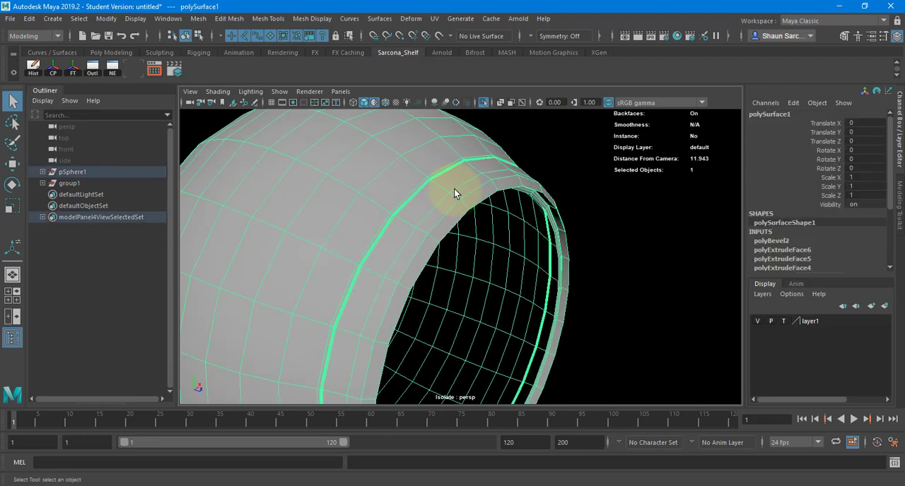
right_drag(456, 196, 456, 219)
click(478, 192)
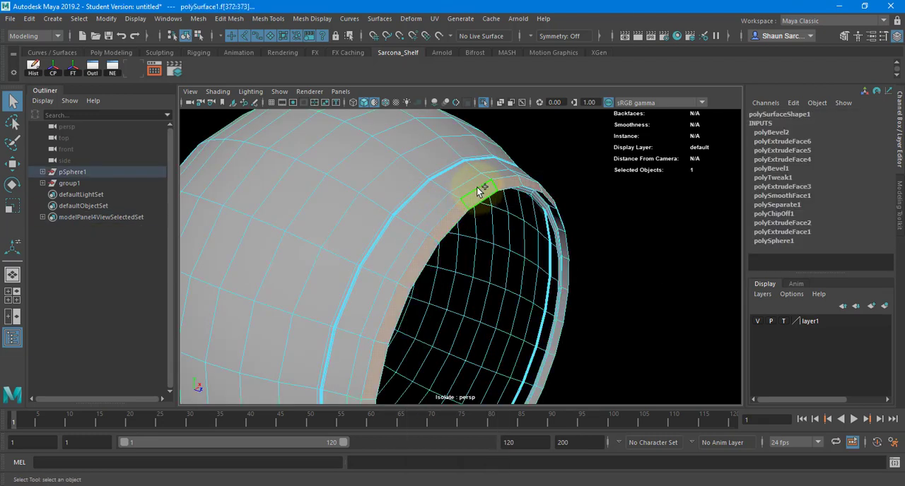
double_click(480, 193)
key(ctrl+e)
drag(599, 201, 606, 208)
key(q)
right_drag(423, 225, 441, 216)
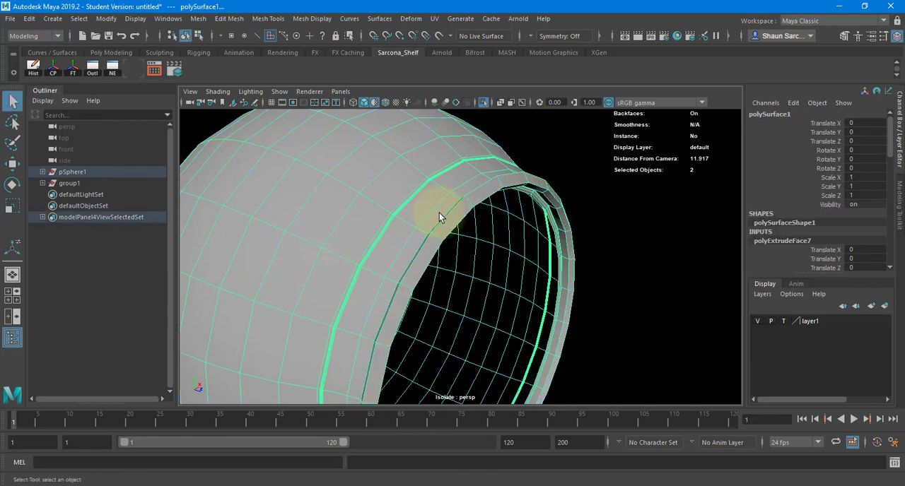
Switch to edge selection and select the border edge loops on the outer and inner sides of the extruded rim lip.
alt+drag(440, 216, 546, 221)
alt+middle_drag(546, 221, 432, 232)
alt+right_drag(432, 232, 495, 208)
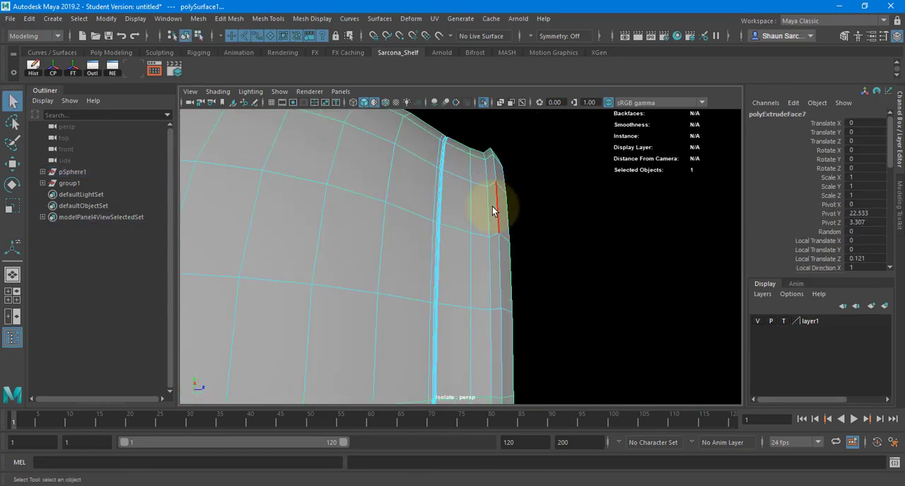
click(494, 210)
shift+double_click(493, 212)
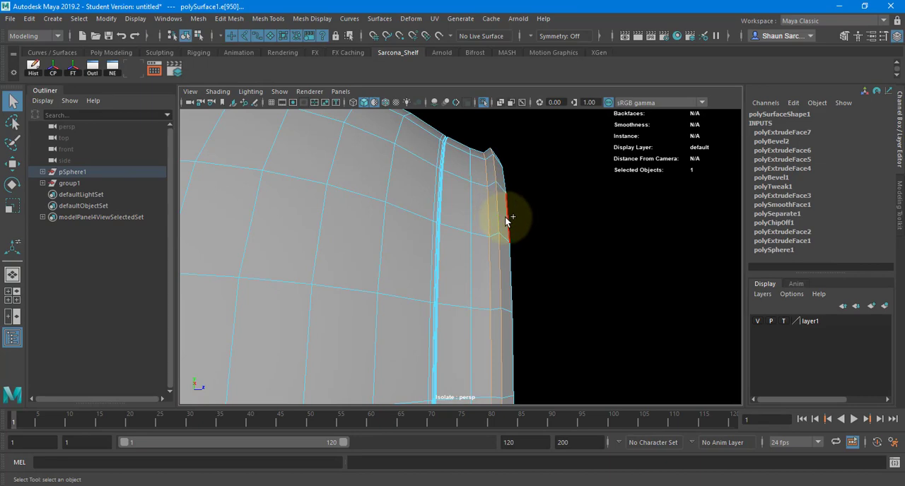
shift+double_click(508, 218)
alt+drag(440, 199, 346, 201)
alt+middle_drag(346, 201, 452, 281)
alt+right_drag(453, 281, 560, 200)
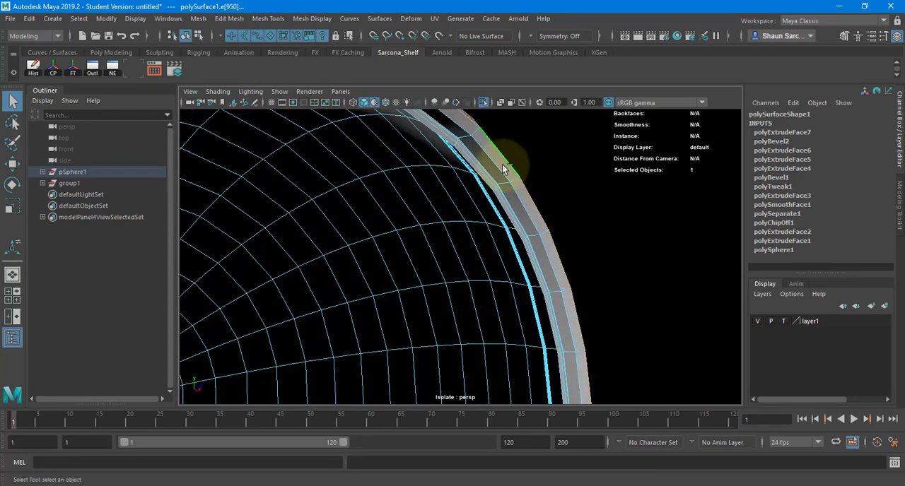
Bevel the rim lip's edge loops with fraction 0.2 and 2 segments, return to object mode and deselect the framed shell.
shift+right_click(571, 173)
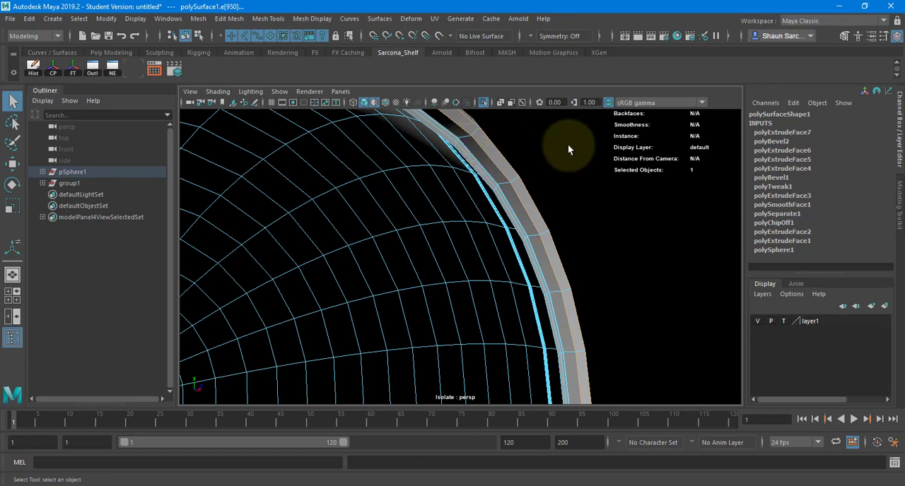
shift+right_drag(568, 146, 598, 148)
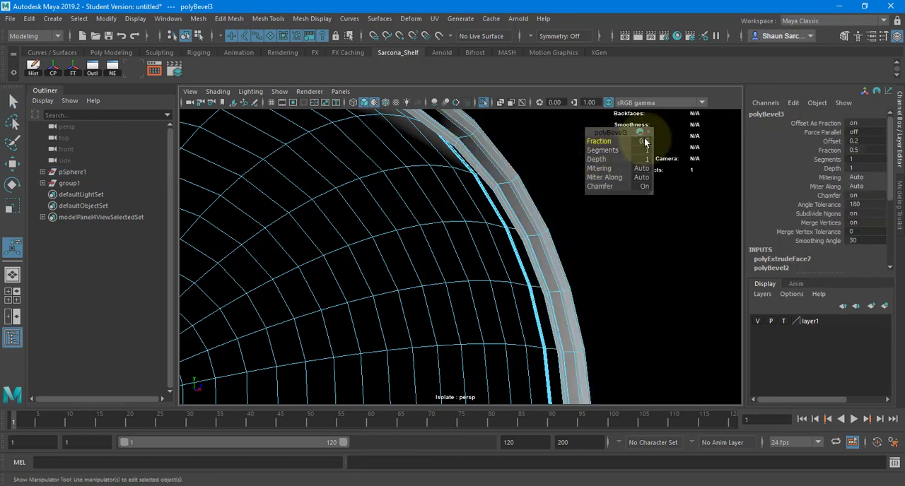
click(644, 142)
text(0.2)
click(645, 152)
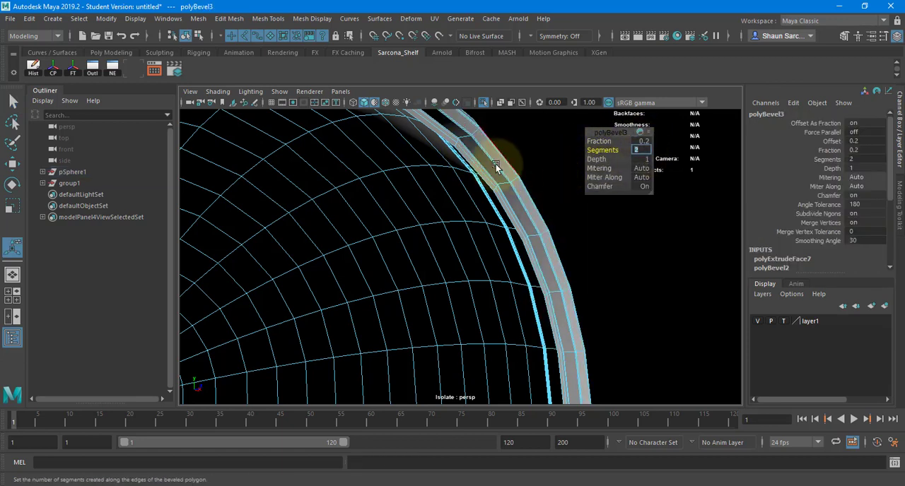
right_drag(499, 164, 520, 148)
key(f)
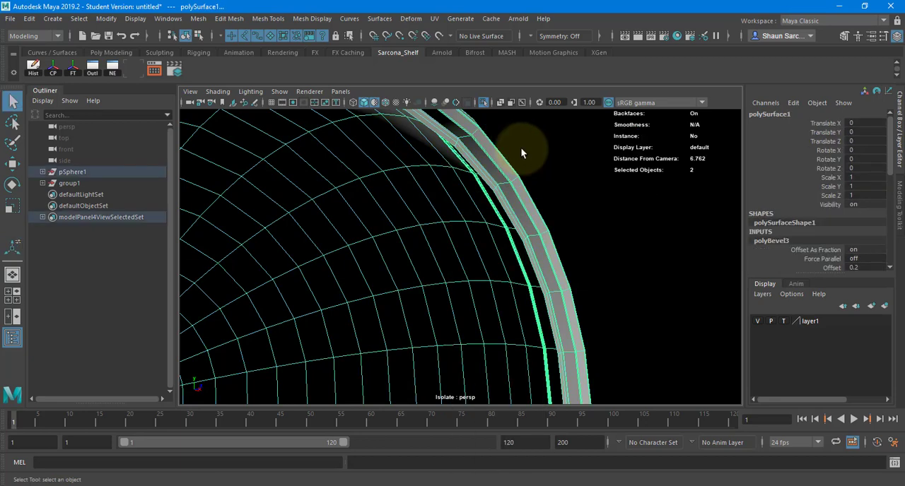
key(5)
click(571, 171)
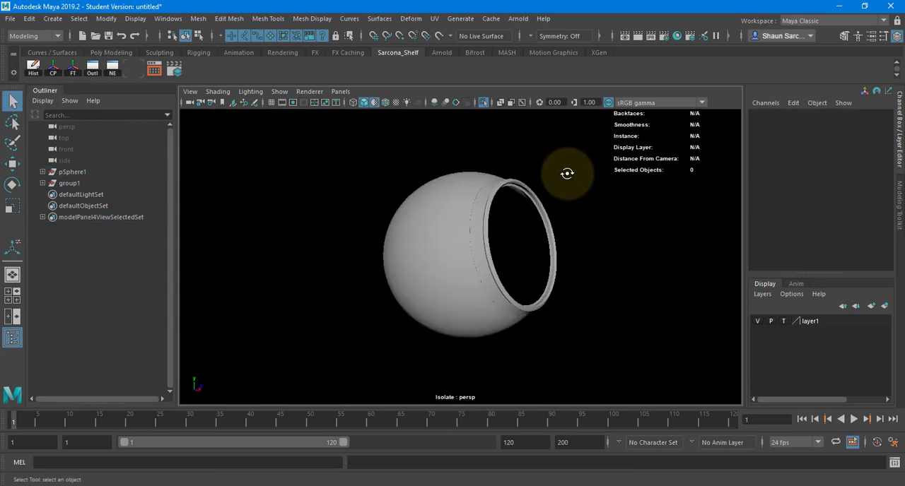
Select the circular patch of faces around the pole at the shell's closed end.
alt+drag(570, 176, 672, 217)
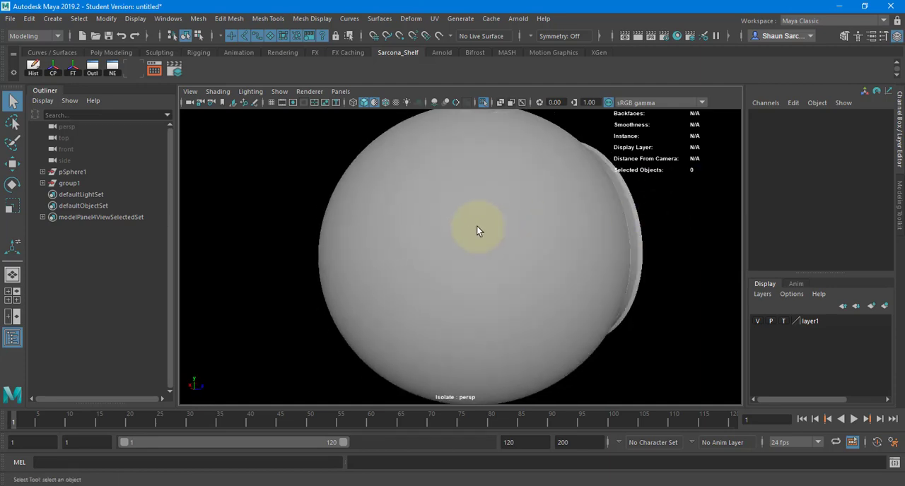
click(460, 226)
alt+drag(459, 227, 479, 242)
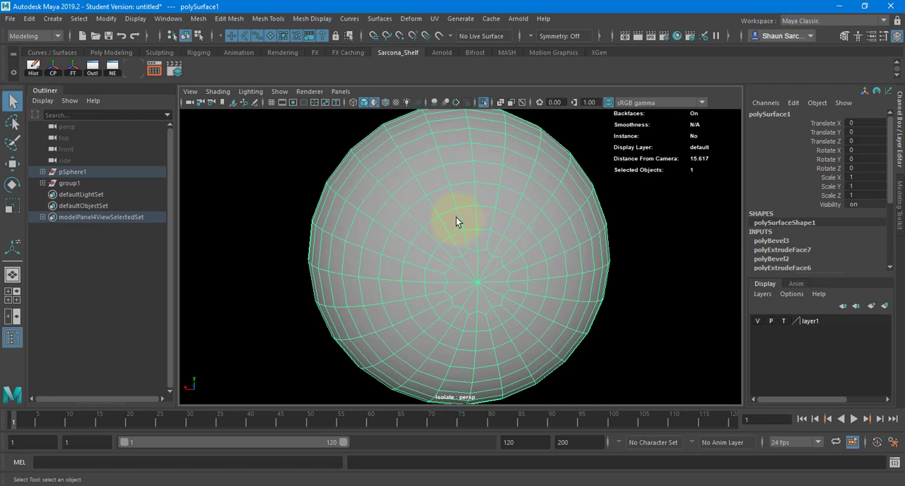
right_drag(441, 206, 461, 241)
mouse_move(487, 280)
mouse_down()
mouse_move(462, 293)
mouse_move(480, 276)
mouse_up()
mouse_move(480, 246)
mouse_down()
mouse_move(442, 267)
mouse_move(460, 331)
mouse_move(512, 304)
mouse_move(511, 271)
mouse_move(495, 252)
mouse_move(495, 298)
mouse_up()
Extrude the circular face patch at the pole with an offset of 0.25.
key(ctrl+e)
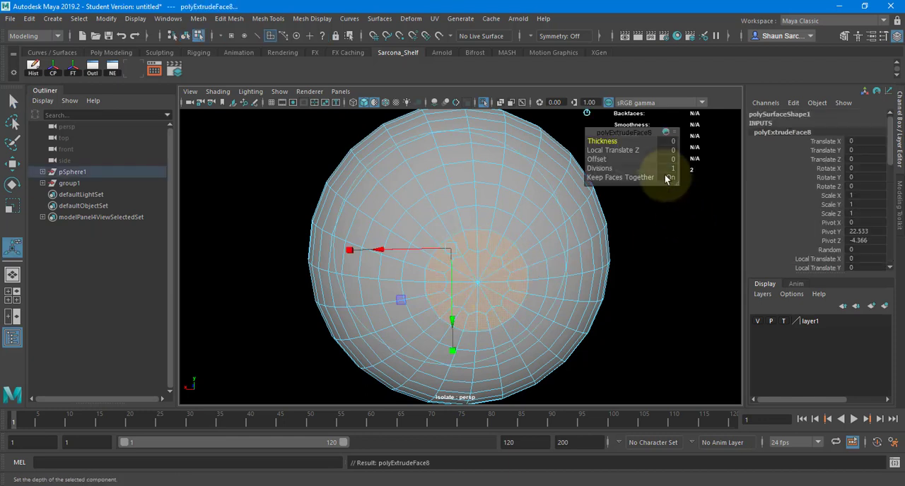
click(667, 160)
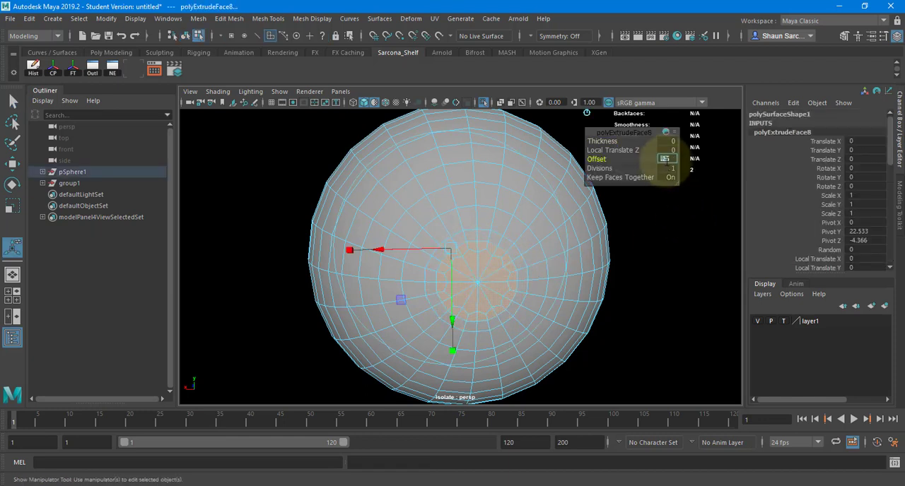
key(super)
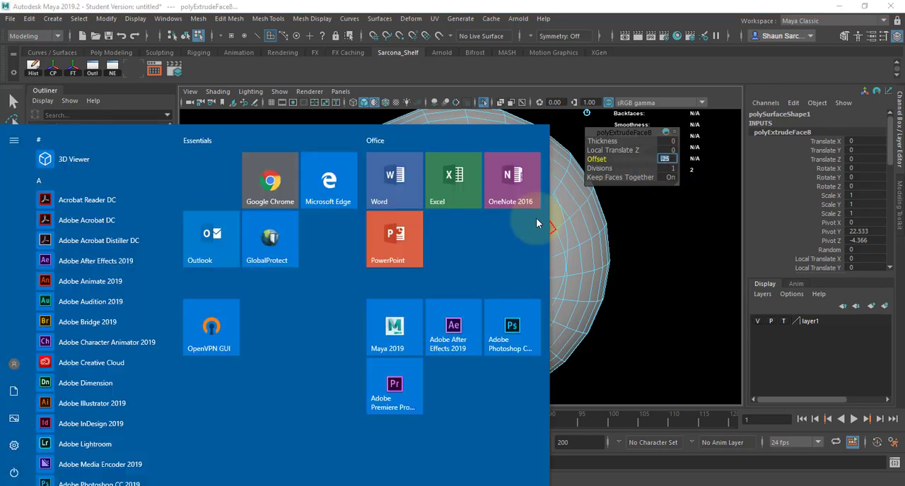
alt+drag(567, 218, 586, 201)
key(1)
click(669, 160)
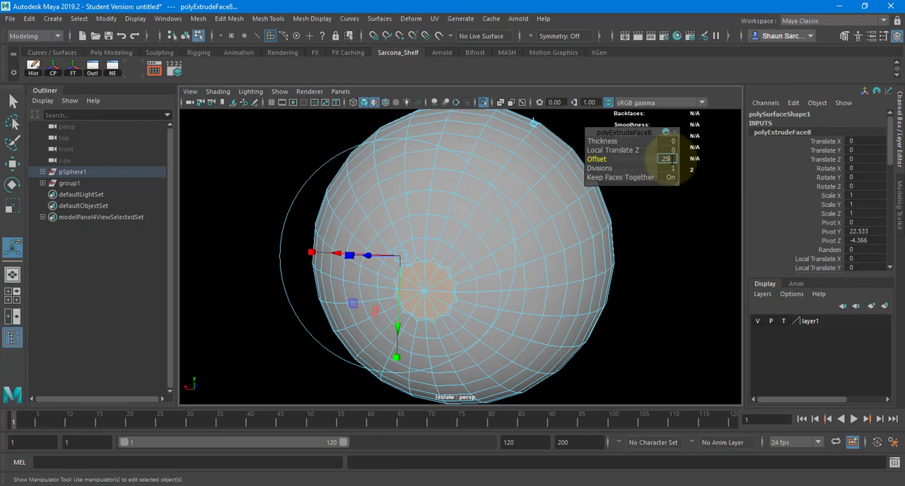
key(Return)
Scale the inset faces down uniformly around the pole and frame them.
alt+drag(556, 243, 465, 268)
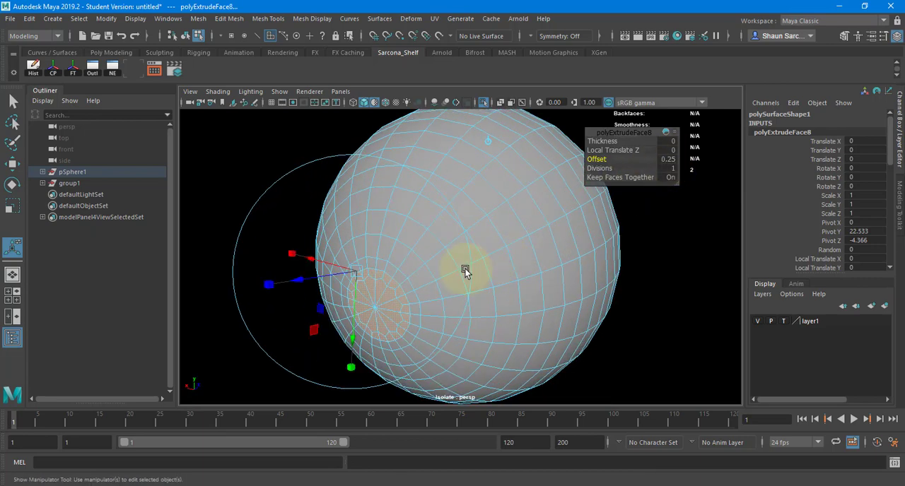
key(r)
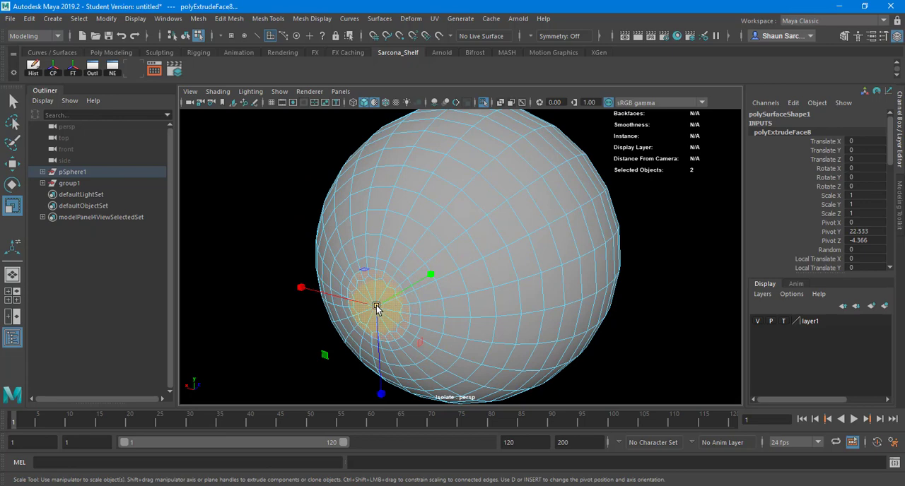
drag(376, 305, 339, 304)
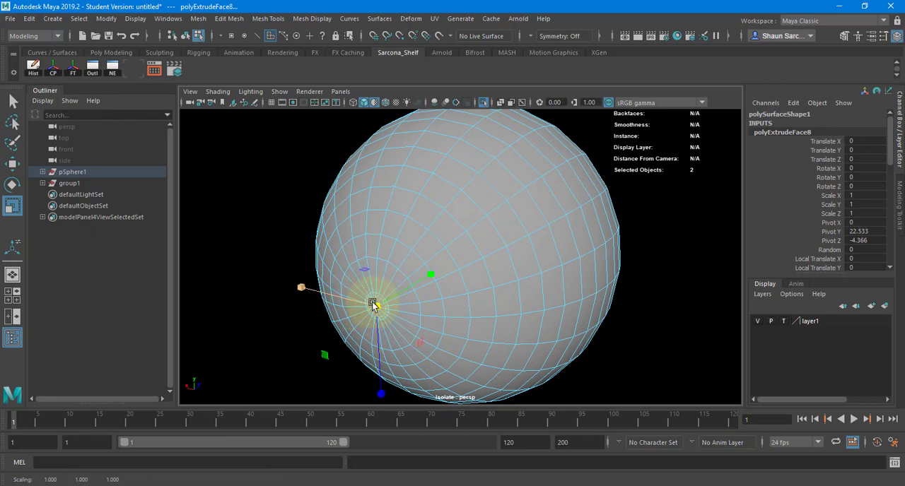
key(f)
alt+drag(405, 285, 315, 273)
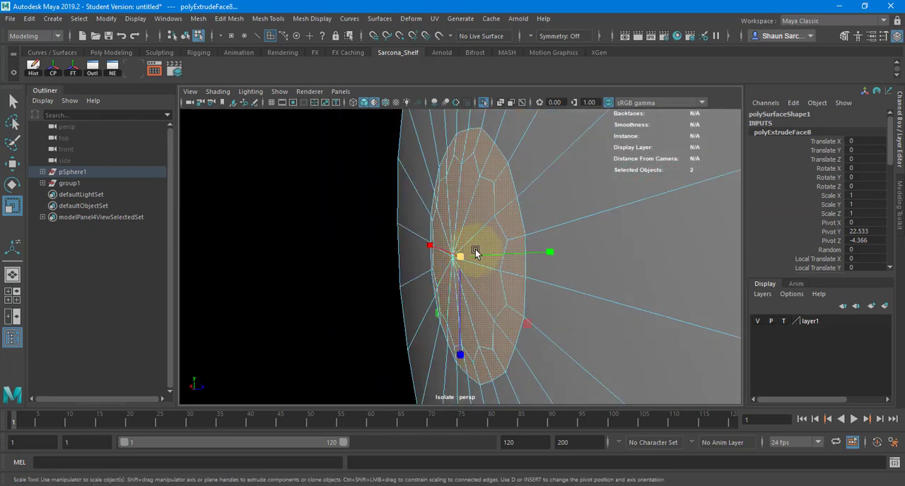
Extrude the small disc slightly into the shell as a shallow recess, and extrude it again scaled inward to leave a narrow ledge.
key(ctrl+e)
drag(403, 162, 429, 168)
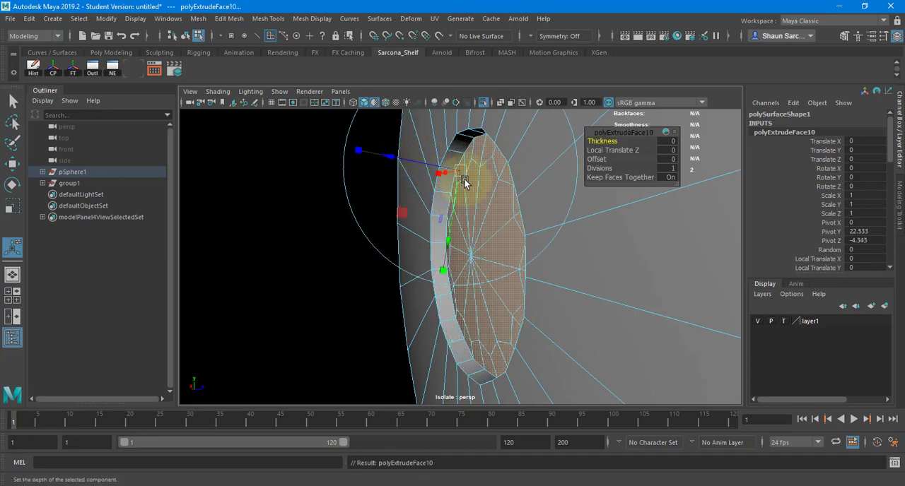
key(ctrl+e)
drag(478, 256, 439, 264)
key(w)
Extrude the recessed disc twice more, pulling it outward past the shell surface to form a raised circular plug.
key(ctrl+e)
key(w)
key(r)
key(w)
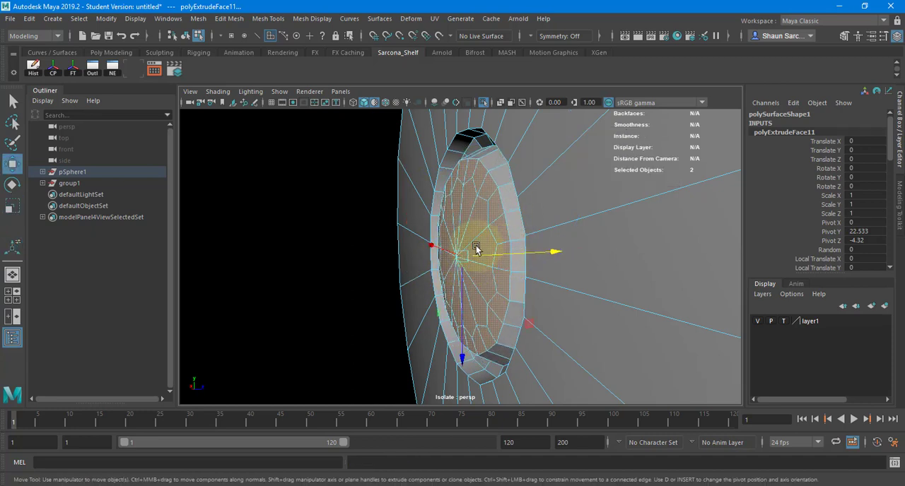
alt+drag(532, 236, 506, 245)
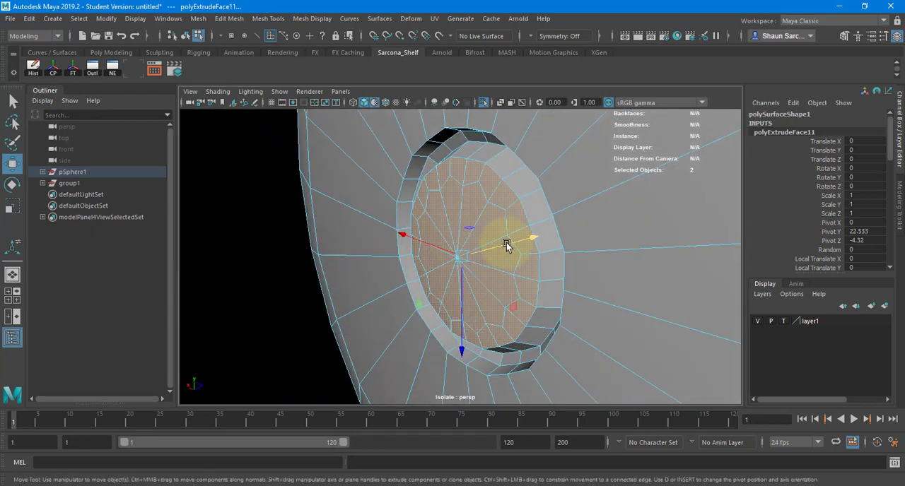
key(ctrl+e)
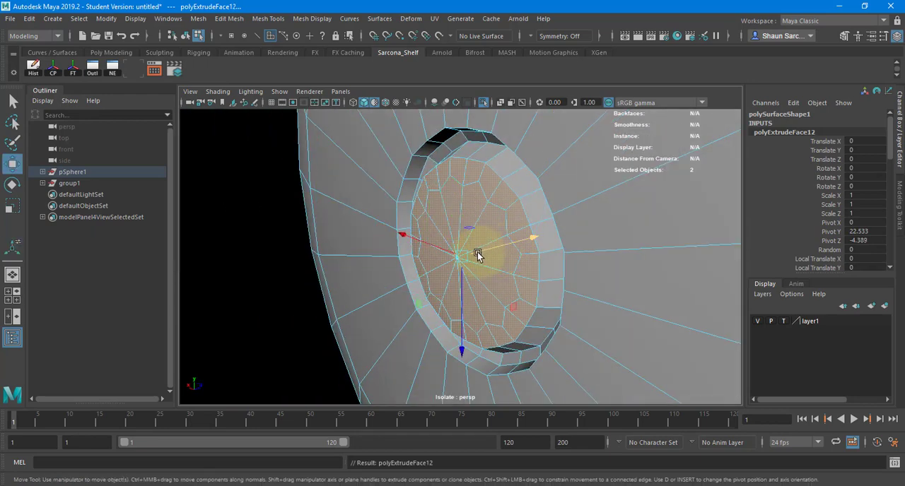
drag(440, 255, 474, 249)
Extrude the plug's front disc twice, scaling it slightly smaller and pushing it slightly inward to form a thin rim.
key(ctrl+e)
key(r)
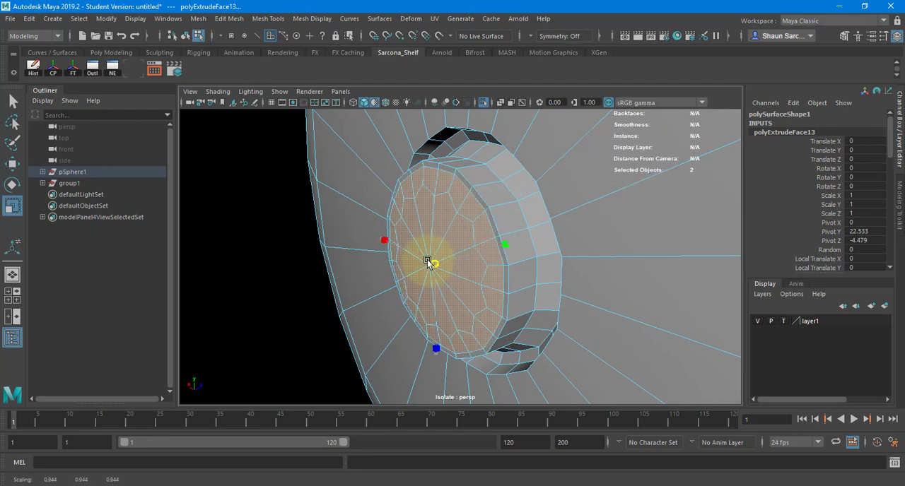
key(ctrl+e)
key(r)
drag(449, 232, 387, 251)
key(ctrl+z)
key(w)
drag(447, 256, 455, 259)
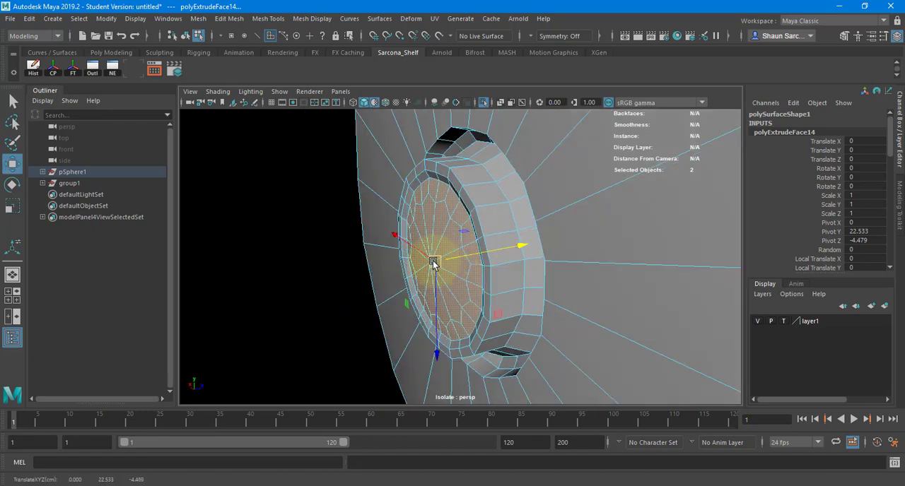
Try scaling the inset disc along single axes, undo the distortions, and enlarge it slightly toward the surrounding rim.
key(r)
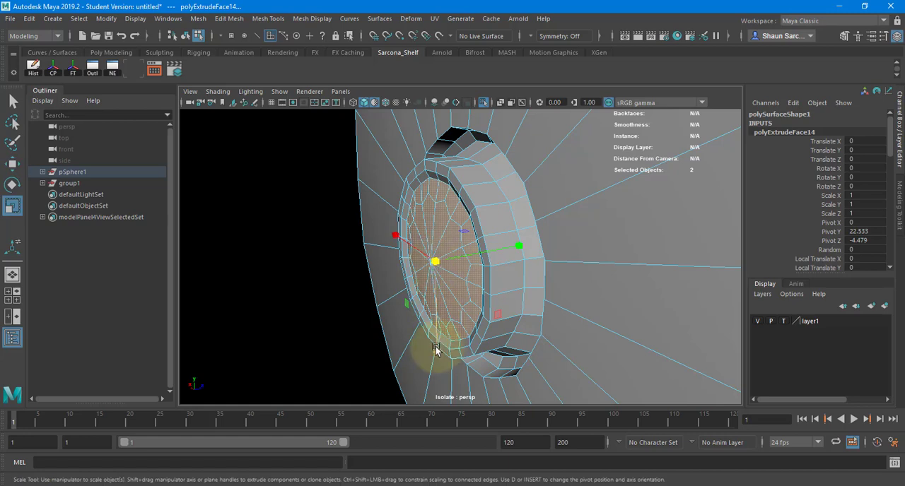
drag(426, 358, 431, 287)
key(ctrl+z)
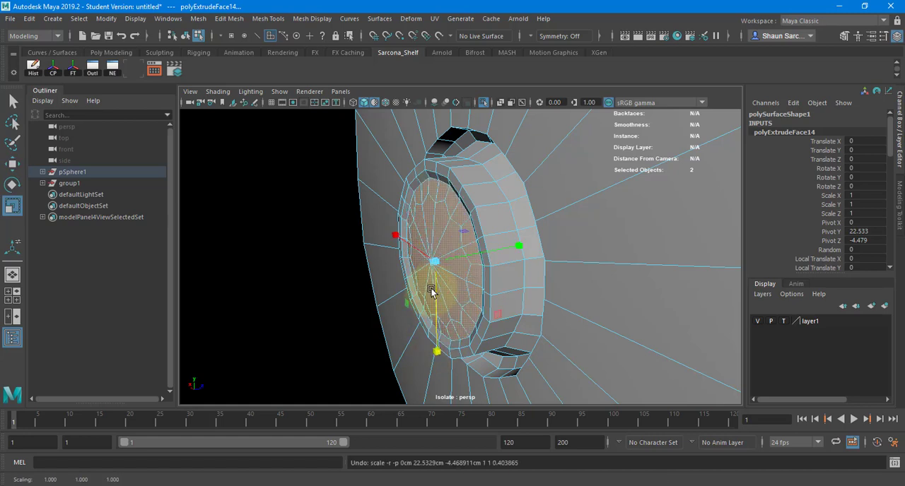
drag(436, 349, 433, 302)
drag(395, 236, 441, 262)
key(ctrl+z)
key(ctrl+z)
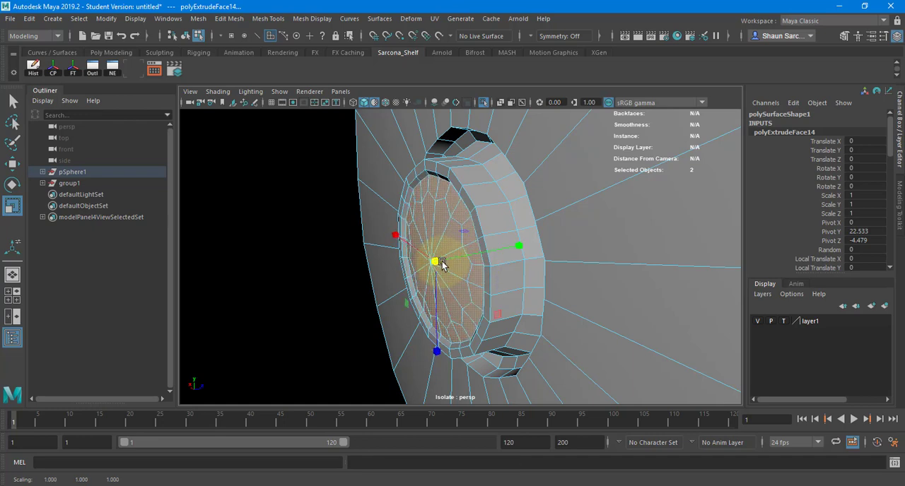
Extrude the inset disc again and push it deep into the shell to form a cylindrical hole.
key(ctrl+e)
key(w)
alt+drag(509, 248, 408, 220)
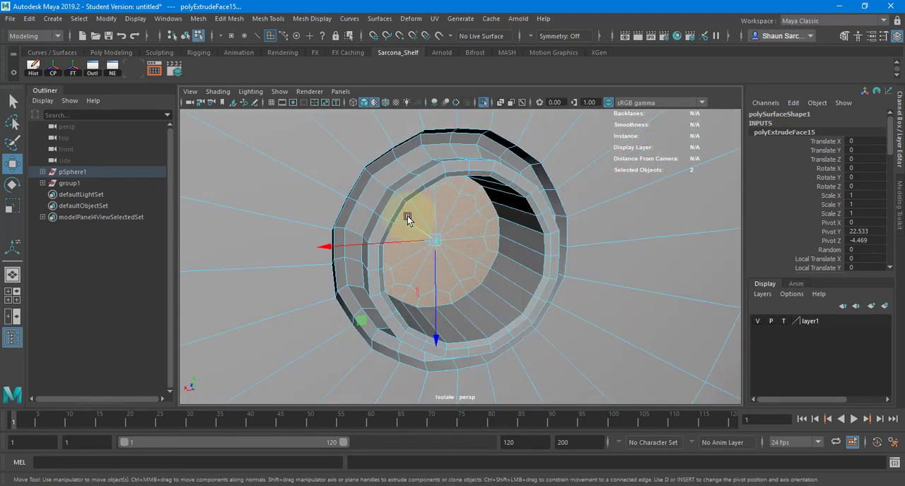
Bevel the edge loops around the rear port's outer rim, inner lip and hole floor, using 2 segments.
right_drag(408, 181, 404, 156)
key(bracketleft)
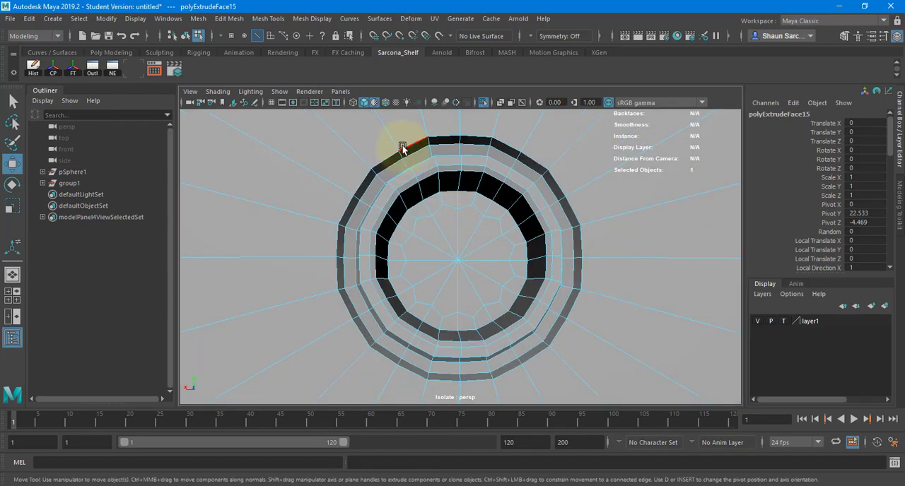
click(404, 149)
mouse_move(396, 174)
alt+mouse_down()
mouse_move(400, 188)
mouse_move(387, 166)
alt+mouse_up()
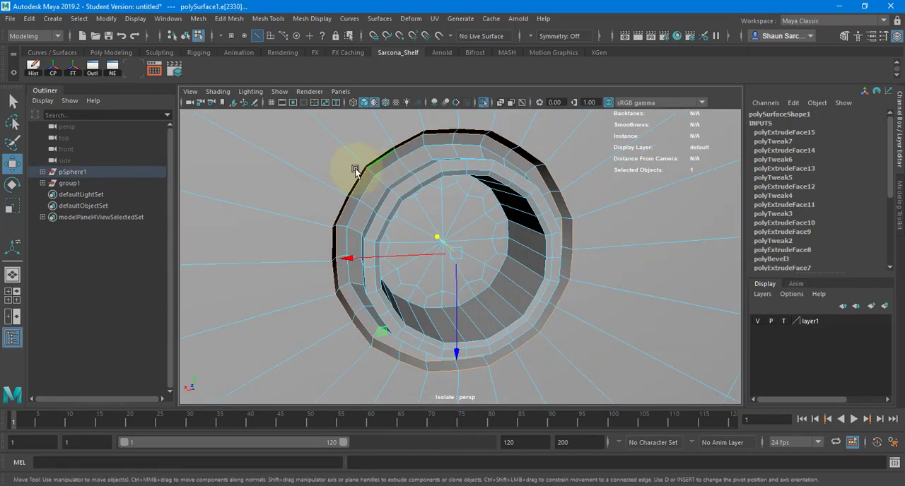
alt+right_drag(355, 168, 418, 179)
key(f)
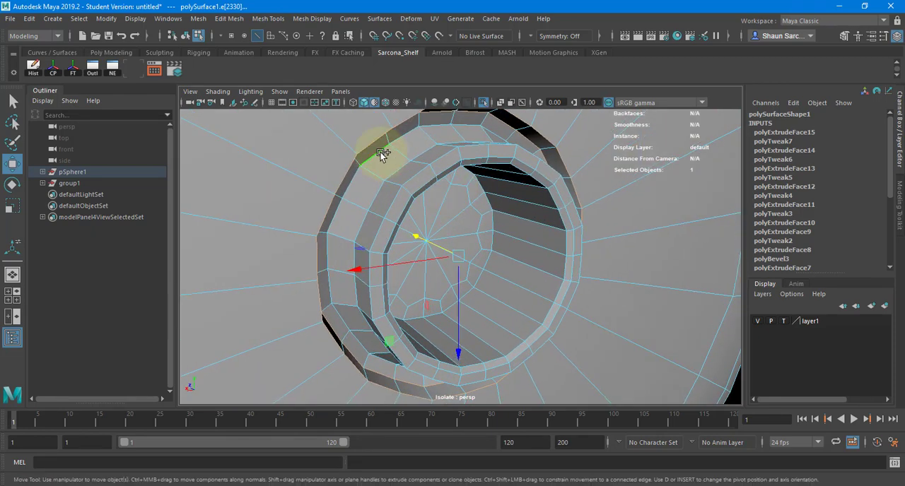
key(ctrl+z)
double_click(400, 175)
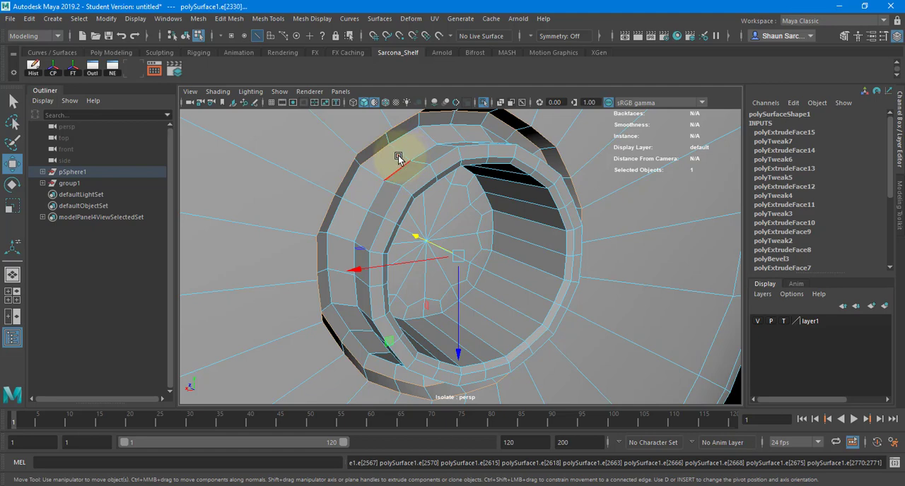
alt+drag(398, 156, 405, 176)
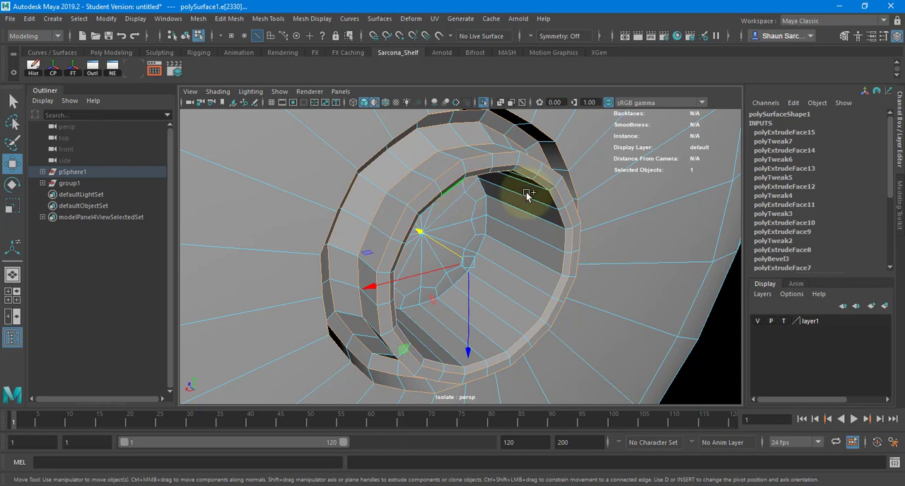
alt+drag(549, 223, 504, 224)
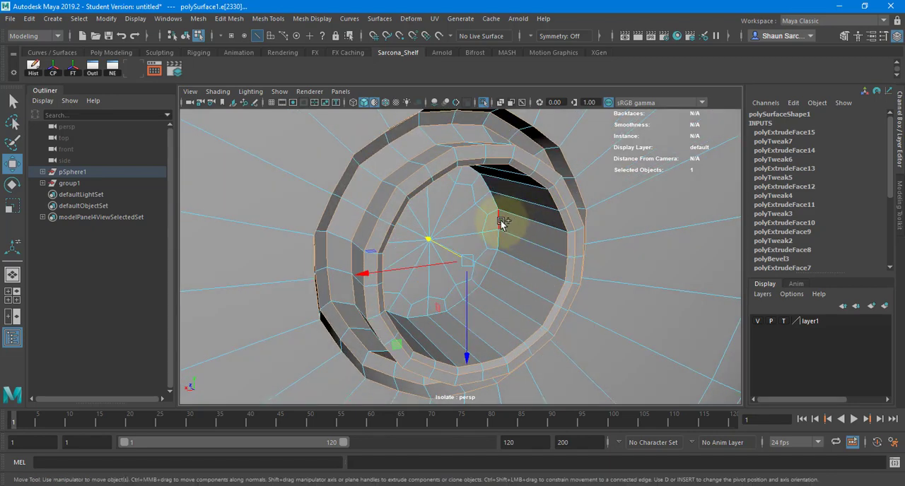
shift+right_drag(497, 195, 537, 197)
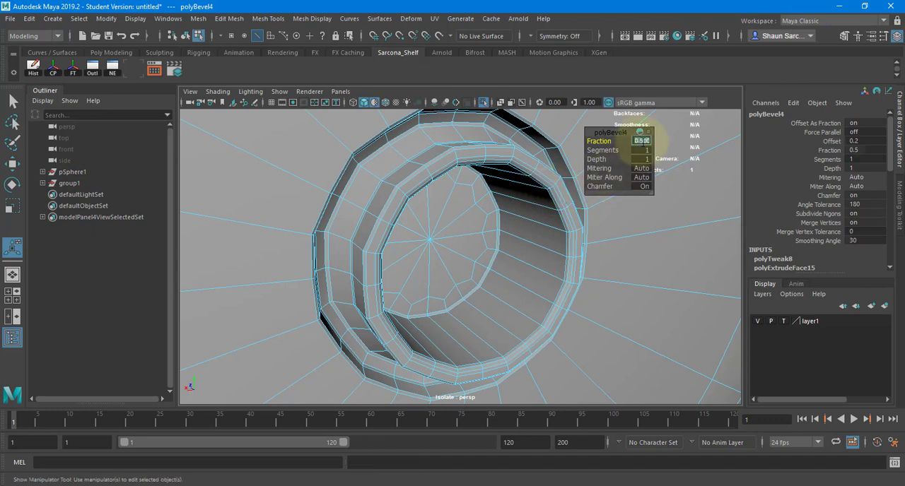
key(Return)
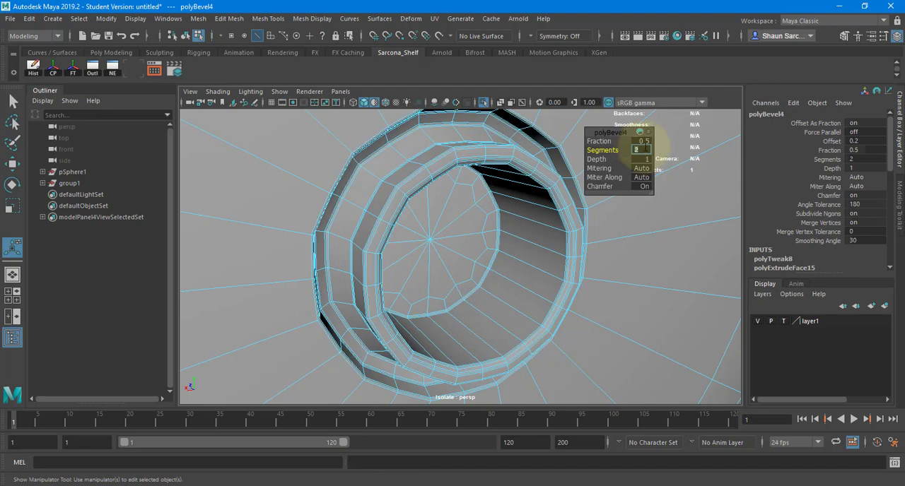
Return the shell to object mode in smooth preview and check the beveled rear port.
alt+drag(490, 189, 452, 185)
right_drag(455, 182, 478, 167)
key(f)
key(3)
click(565, 217)
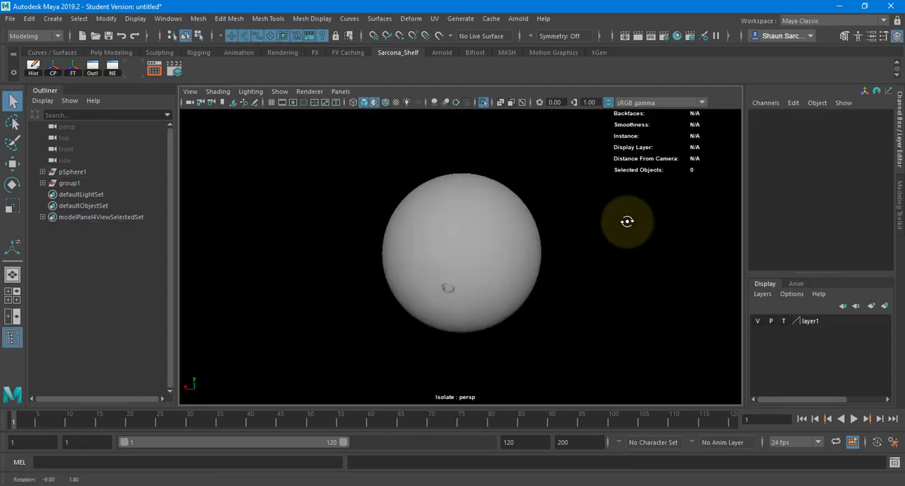
alt+drag(628, 222, 453, 237)
scroll(620, 226, up, 5)
alt+middle_drag(518, 192, 594, 163)
scroll(499, 212, up, 1)
Try moving the edge loop that surrounds the rear port on the shell, and undo the change.
click(435, 219)
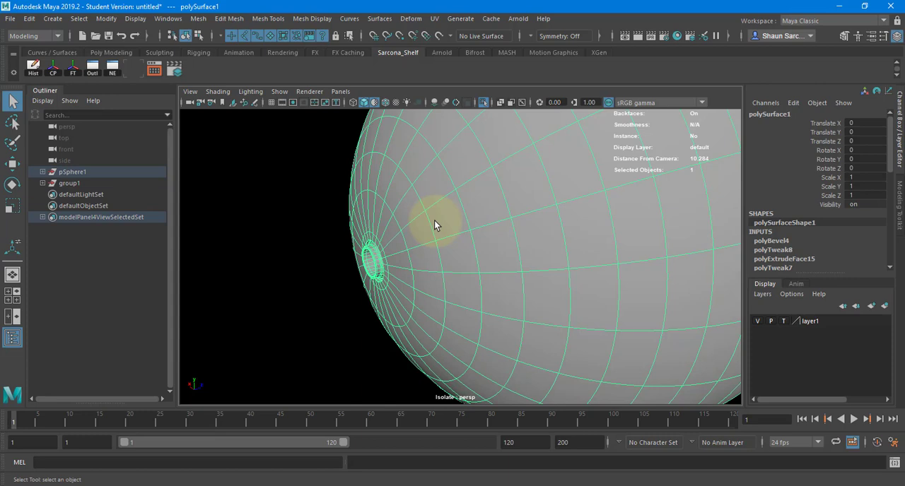
right_drag(388, 234, 377, 188)
double_click(397, 222)
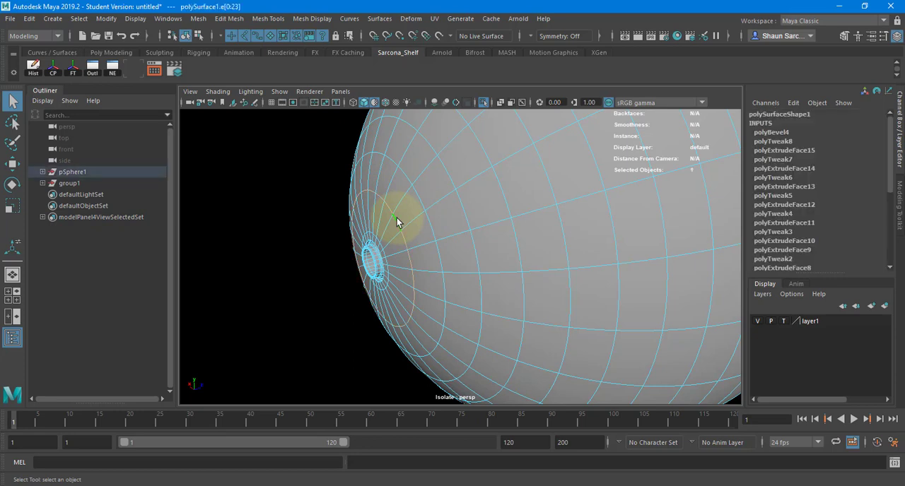
key(w)
drag(415, 253, 428, 243)
key(ctrl+z)
key(F8)
key(f)
click(342, 201)
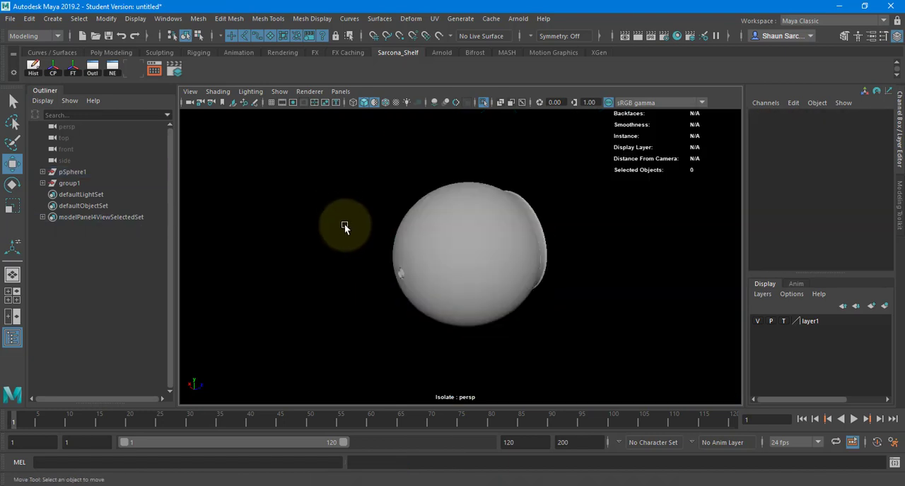
End the shell's isolation, turn on smooth preview for the isolated front disc, and show the whole model again.
alt+drag(344, 224, 476, 106)
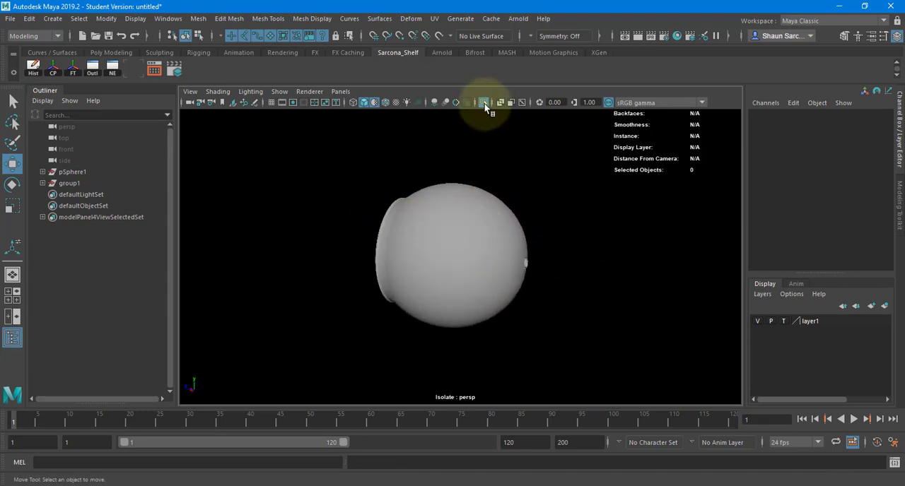
click(485, 104)
alt+drag(410, 191, 459, 229)
click(456, 227)
key(f)
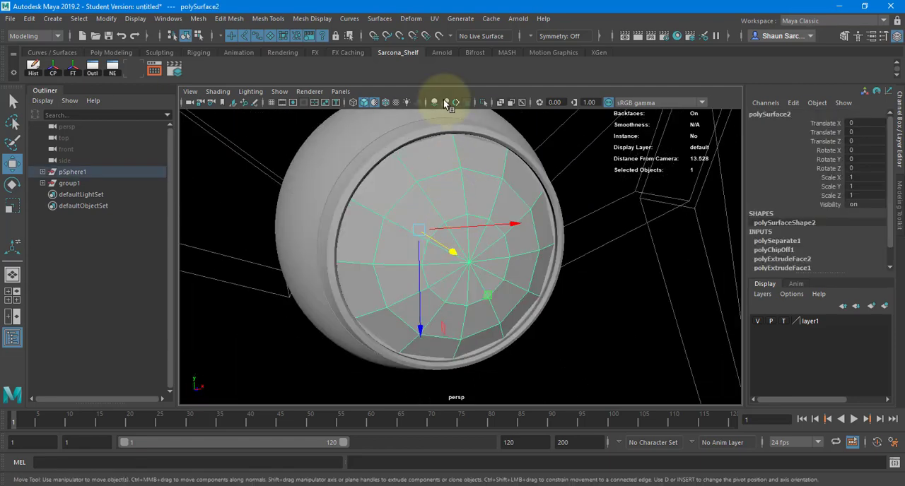
click(482, 102)
key(3)
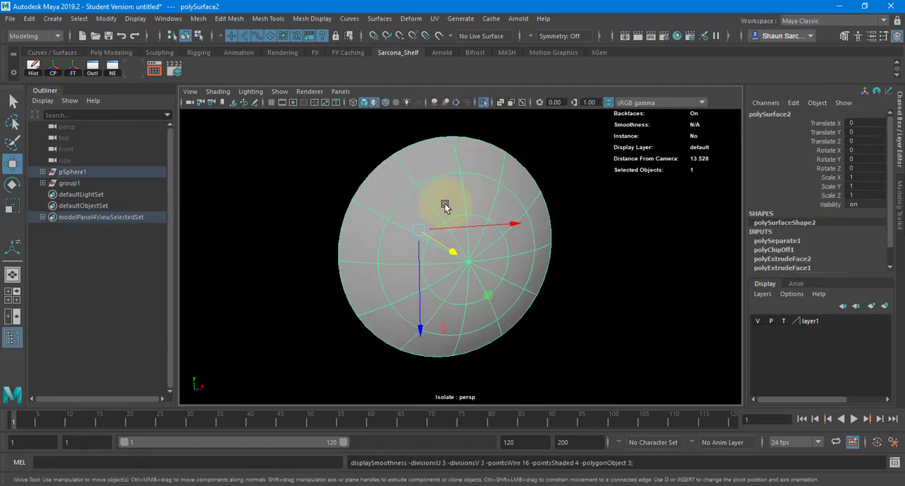
alt+drag(445, 206, 485, 111)
click(486, 101)
Scale the front disc uniformly to about 1.04 so it fits closely inside the shell's front rim.
alt+drag(481, 200, 426, 235)
key(r)
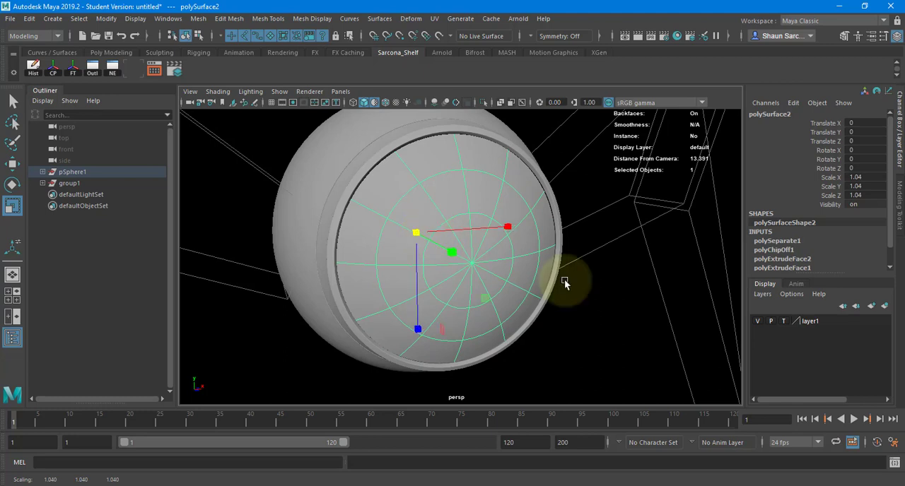
click(617, 307)
alt+drag(616, 307, 449, 268)
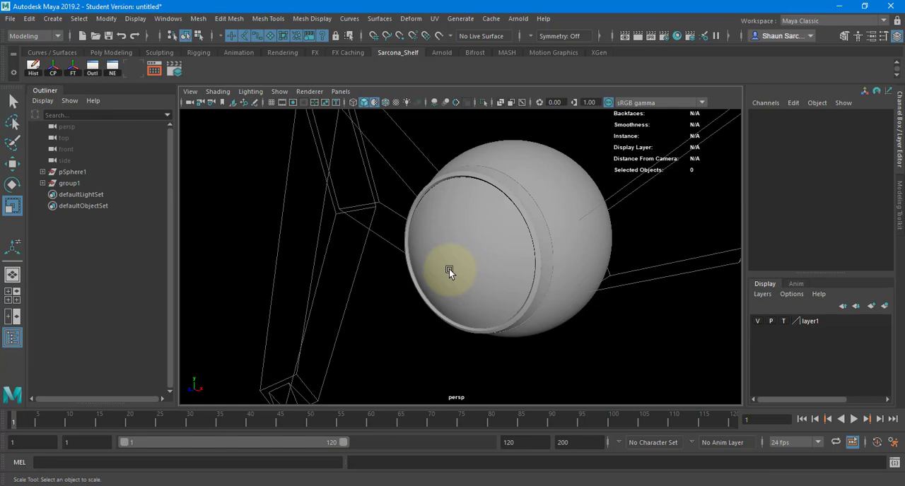
click(542, 161)
alt+drag(538, 174, 430, 174)
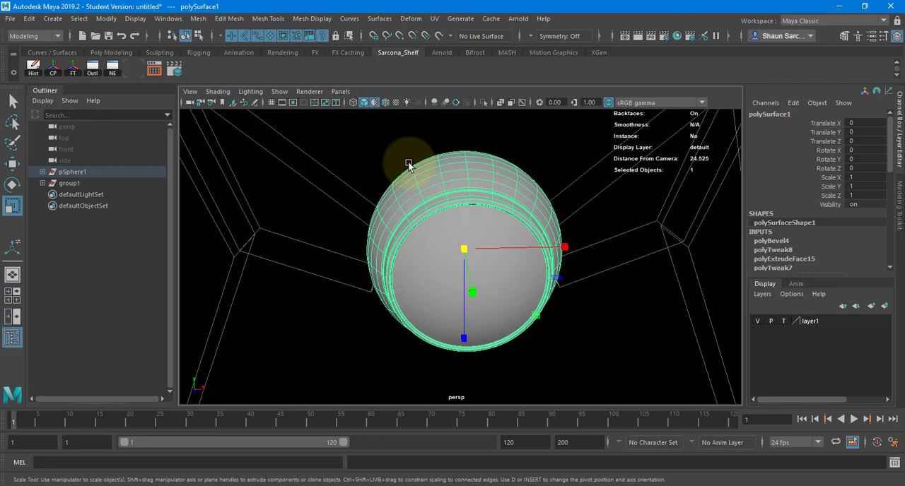
Place a new polygon cylinder on top of the body at about Y 27.85, lying sideways with Z rotation -90.
click(53, 18)
mouse_move(106, 58)
click(222, 91)
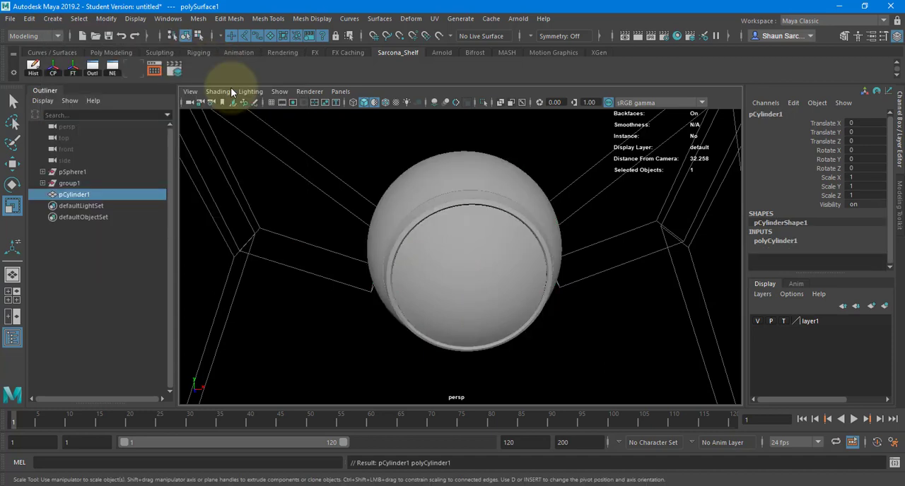
scroll(183, 202, down, 5)
key(w)
drag(460, 300, 460, 117)
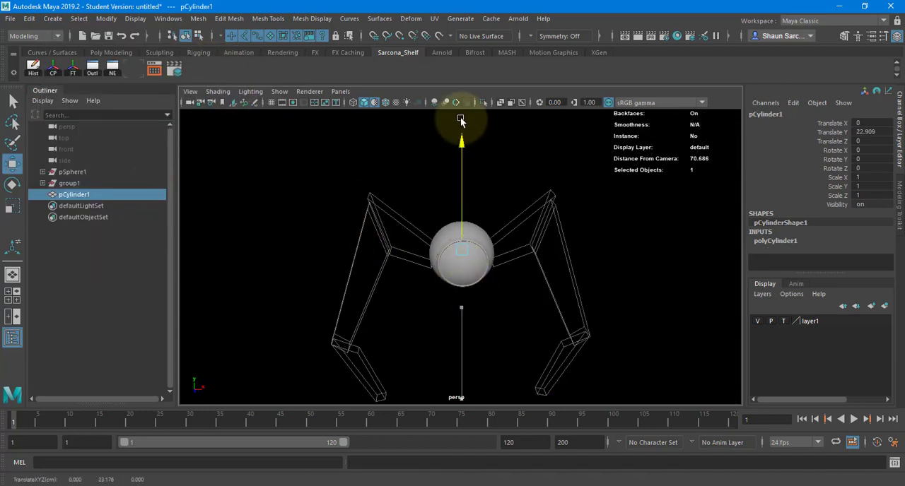
key(e)
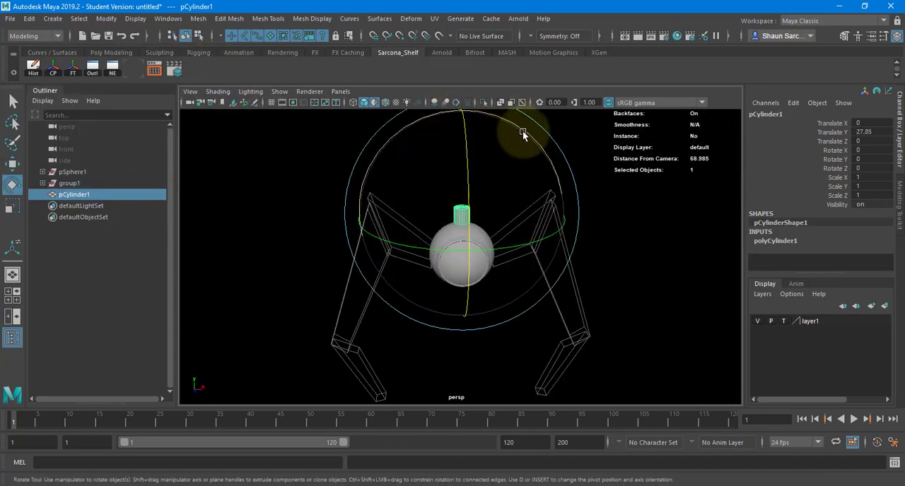
drag(523, 132, 536, 197)
key(f)
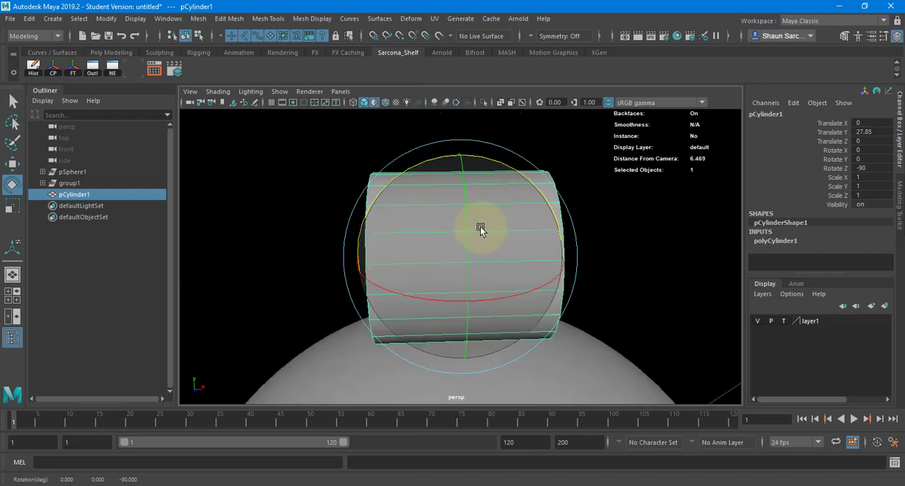
Scale the cylinder into a thin, wide disc, about 0.253 in Y and 2.682 in X and Z.
alt+drag(480, 227, 276, 202)
scroll(278, 202, down, 5)
key(r)
mouse_move(453, 252)
alt+mouse_down()
mouse_move(374, 243)
mouse_move(450, 256)
alt+mouse_up()
alt+drag(586, 251, 495, 263)
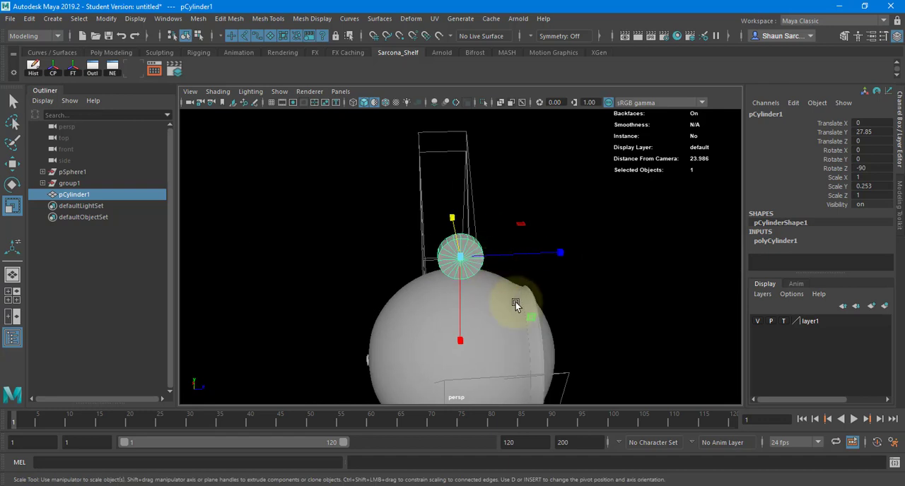
drag(538, 319, 606, 353)
Enlarge the disc to 3.5 in X and Z and sink it into the body at about Y 24.848, Z -0.86.
key(w)
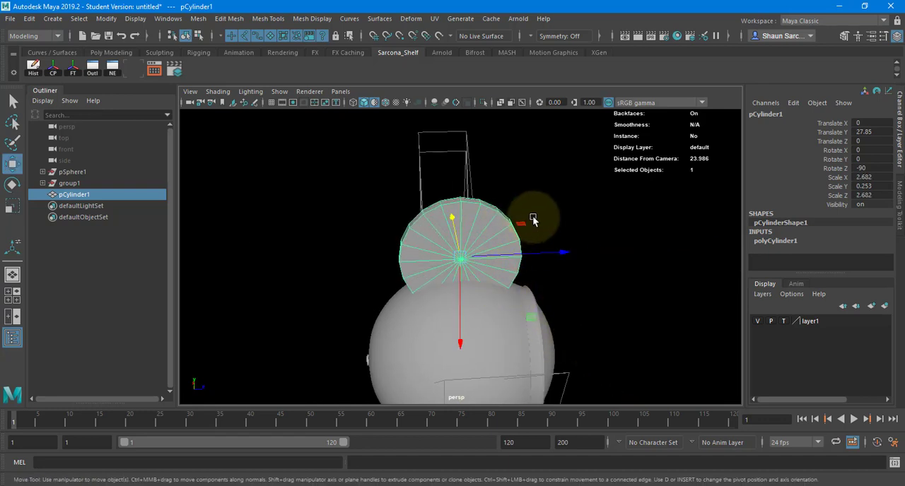
drag(532, 321, 510, 359)
key(r)
key(w)
drag(445, 353, 446, 364)
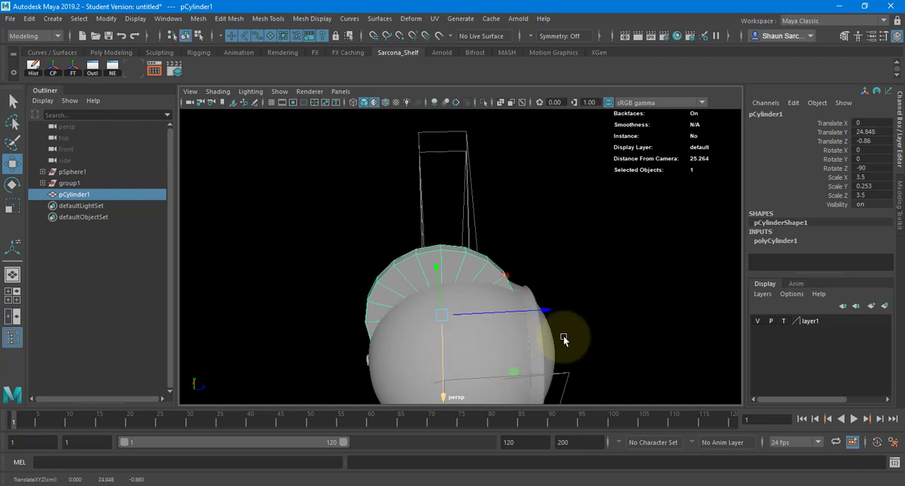
alt+drag(565, 337, 414, 315)
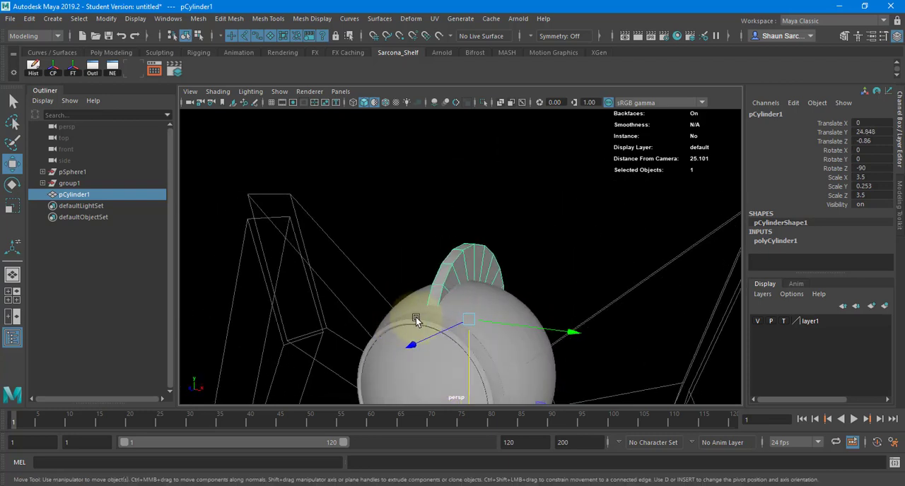
In wireframe display, delete the disc's flat side faces and lower rim faces, leaving an arched strip over the body.
click(462, 222)
double_click(456, 256)
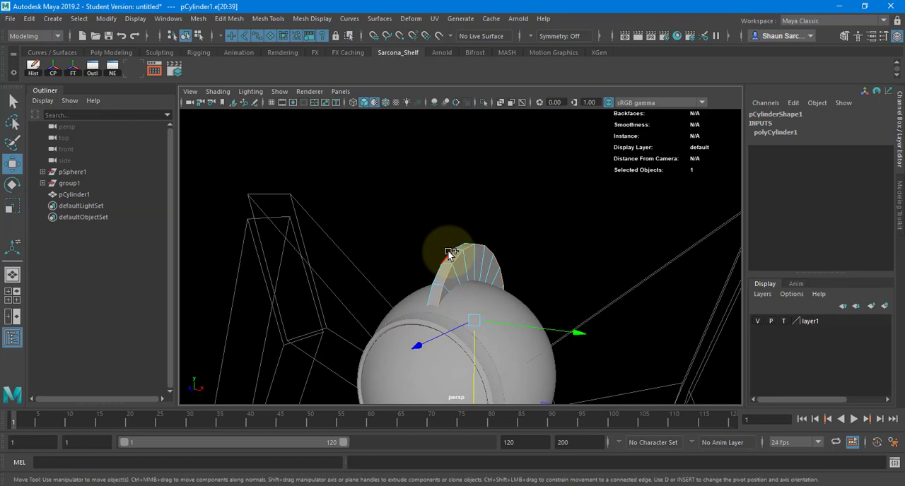
right_drag(471, 265, 473, 282)
key(4)
alt+drag(503, 280, 502, 409)
alt+middle_drag(472, 354, 463, 344)
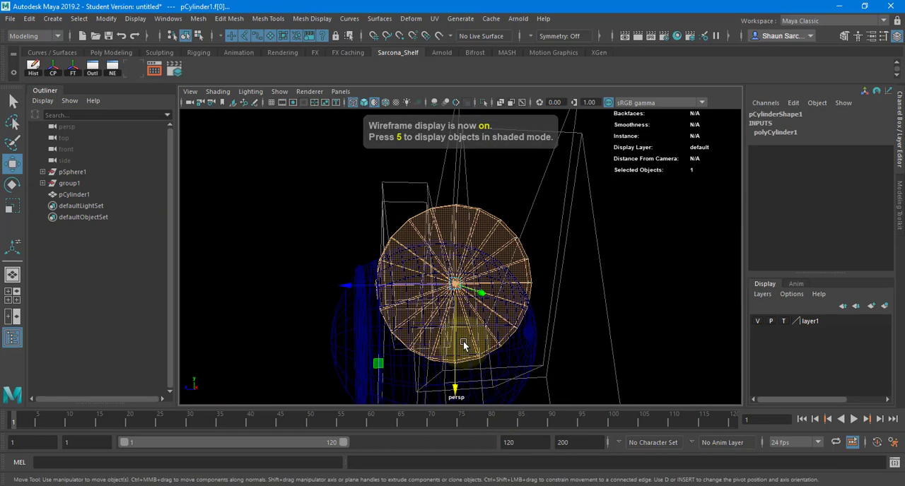
click(463, 344)
drag(366, 305, 430, 370)
click(415, 355)
drag(479, 316, 506, 352)
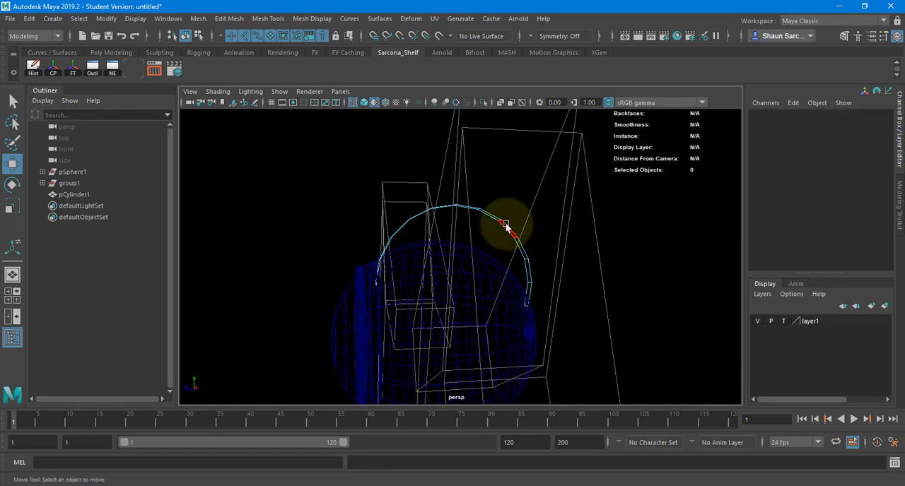
right_drag(506, 224, 539, 172)
alt+drag(559, 212, 516, 219)
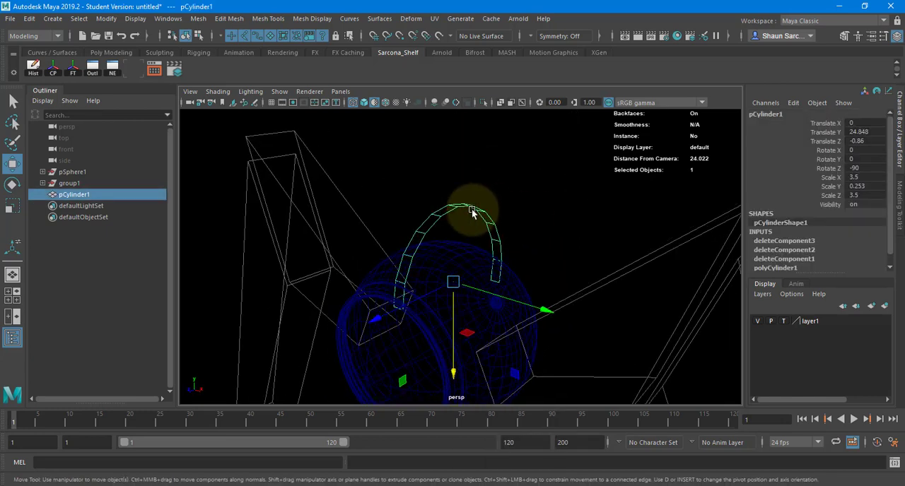
mouse_move(473, 212)
right_down()
mouse_move(470, 196)
mouse_move(459, 208)
right_up()
double_click(440, 211)
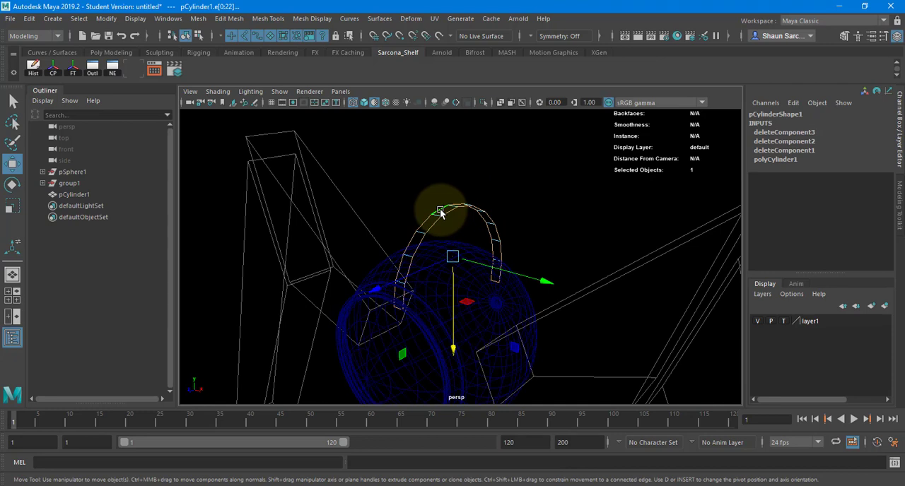
right_drag(440, 186, 439, 158)
click(457, 214)
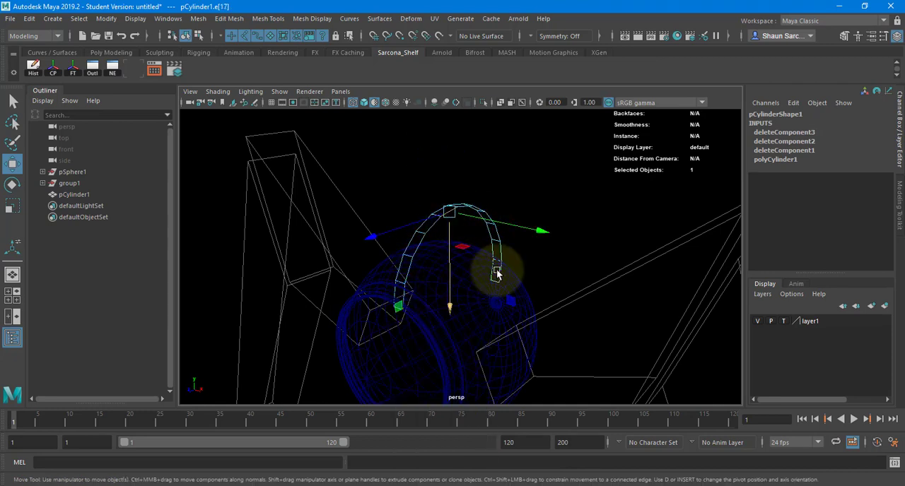
click(497, 268)
alt+drag(438, 272, 505, 270)
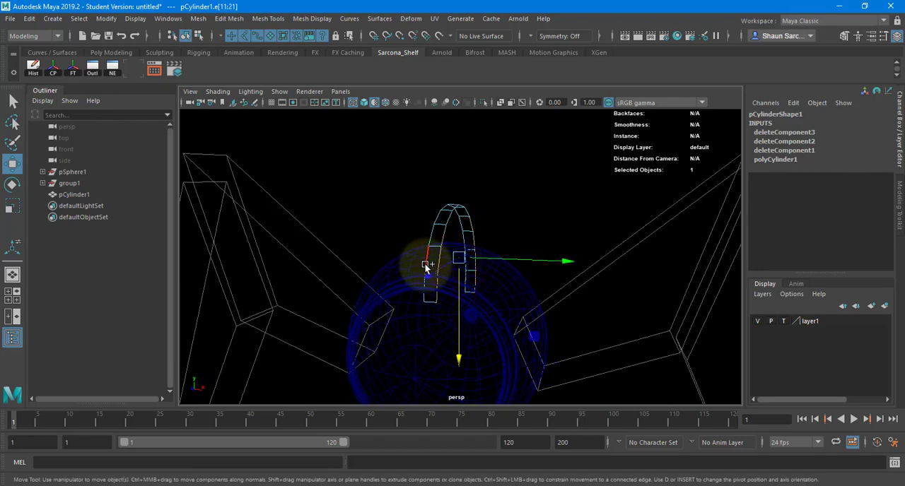
click(427, 295)
alt+drag(427, 295, 384, 278)
click(340, 274)
With soft selection, scale the vertices at the strip's crown wider so the arch tapers from a broad top to narrow ends.
right_drag(398, 217, 453, 176)
alt+drag(485, 182, 424, 192)
right_drag(458, 195, 415, 198)
alt+drag(425, 191, 465, 236)
click(454, 233)
key(b)
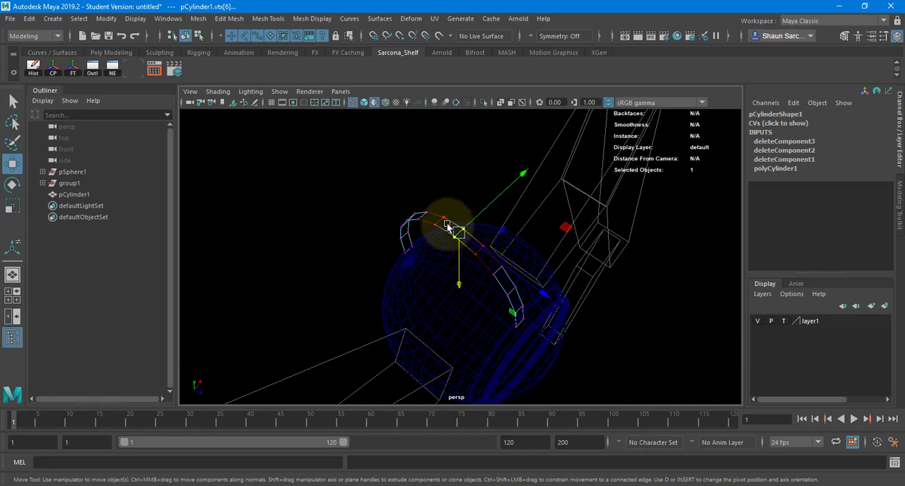
middle_drag(448, 227, 553, 241)
alt+drag(552, 242, 472, 259)
key(r)
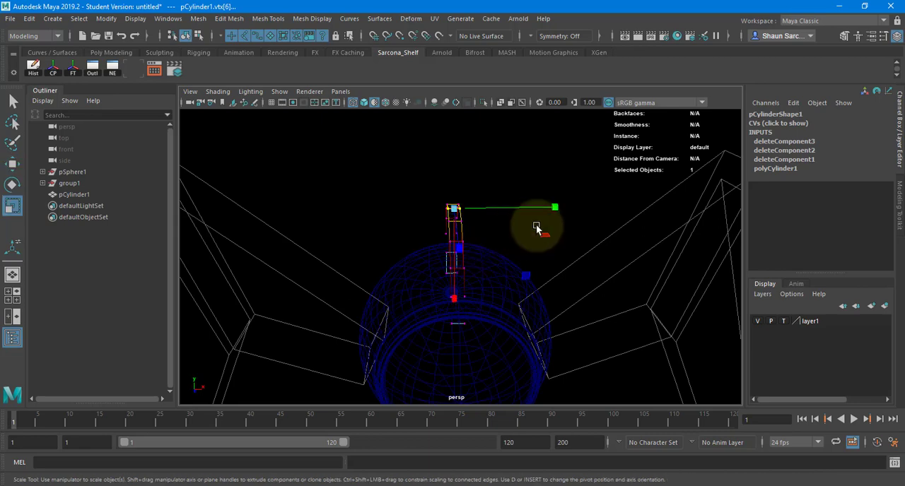
drag(557, 207, 647, 216)
drag(752, 226, 750, 227)
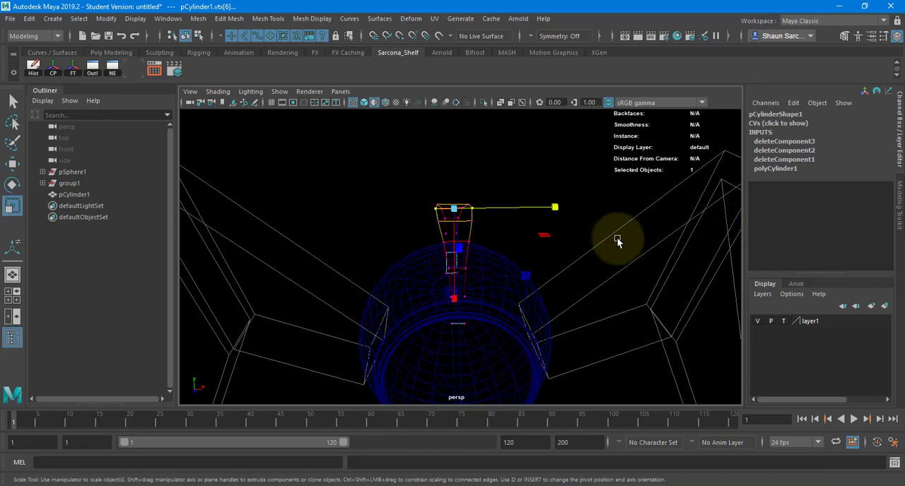
middle_drag(616, 237, 671, 248)
alt+drag(656, 267, 634, 227)
key(b)
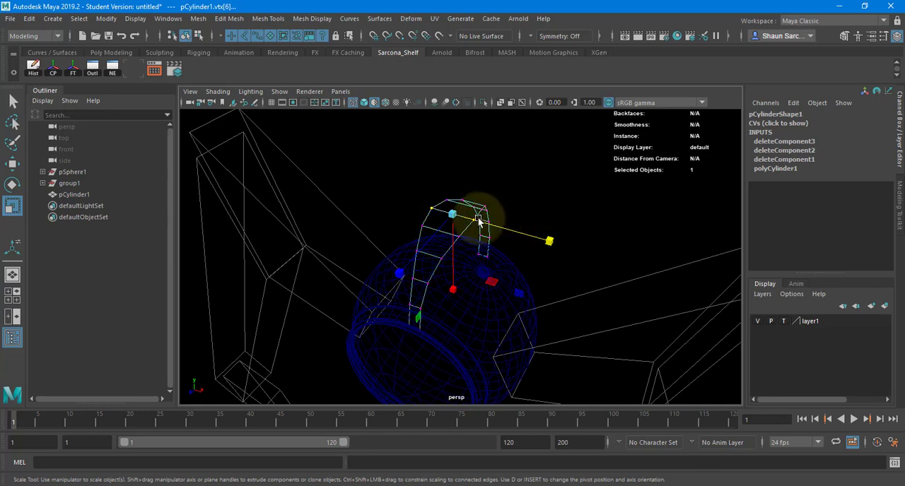
Extrude the strip's long border edges downward into the body to form side walls, and return to shaded display.
key(w)
key(F10)
click(478, 224)
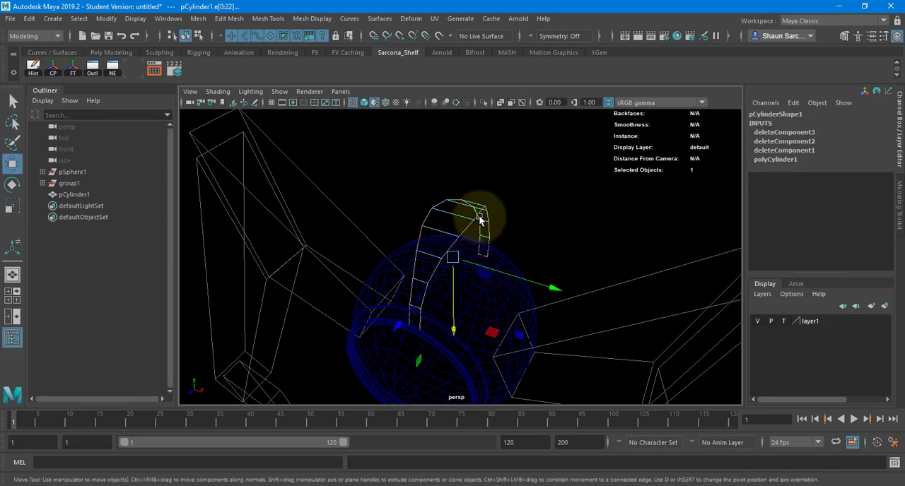
alt+drag(485, 232, 413, 342)
key(ctrl+e)
key(w)
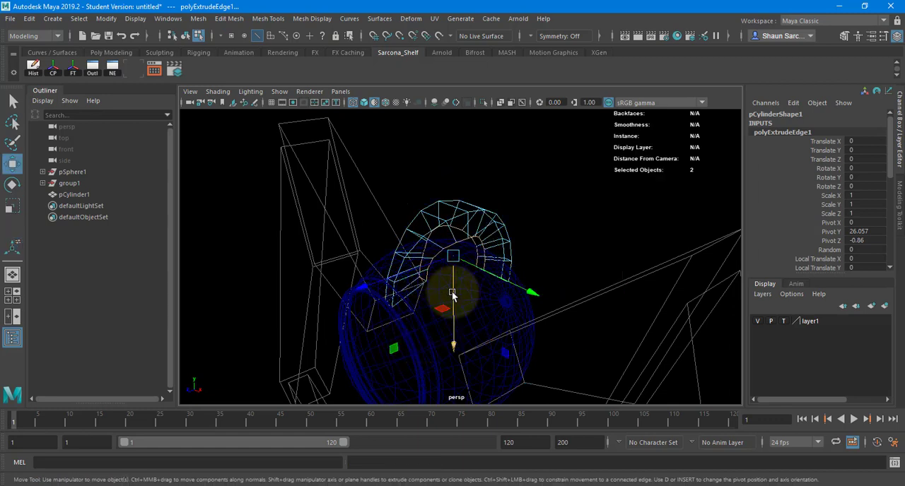
drag(451, 285, 457, 323)
key(5)
mouse_move(452, 222)
alt+mouse_down()
mouse_move(555, 251)
mouse_move(469, 265)
alt+mouse_up()
right_drag(482, 219, 494, 200)
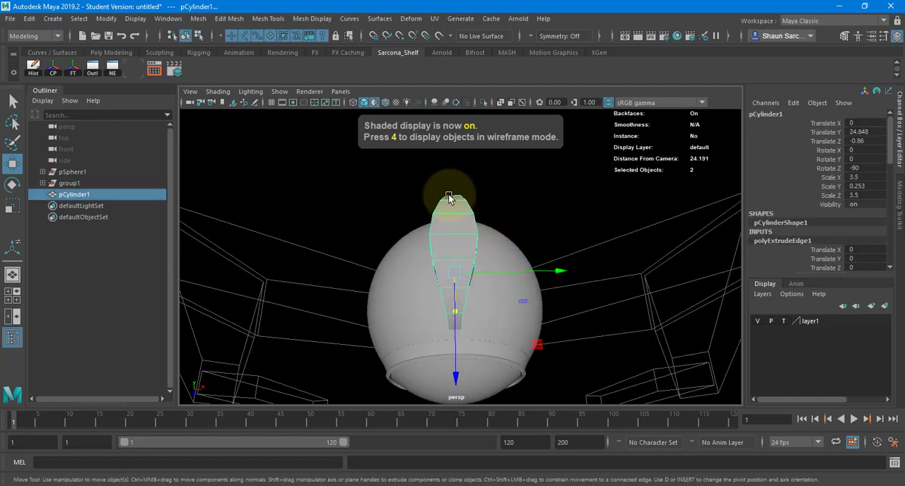
Bevel the fin's two outer rim edge loops with a fraction of 0.5.
alt+drag(450, 198, 372, 185)
right_drag(460, 220, 459, 193)
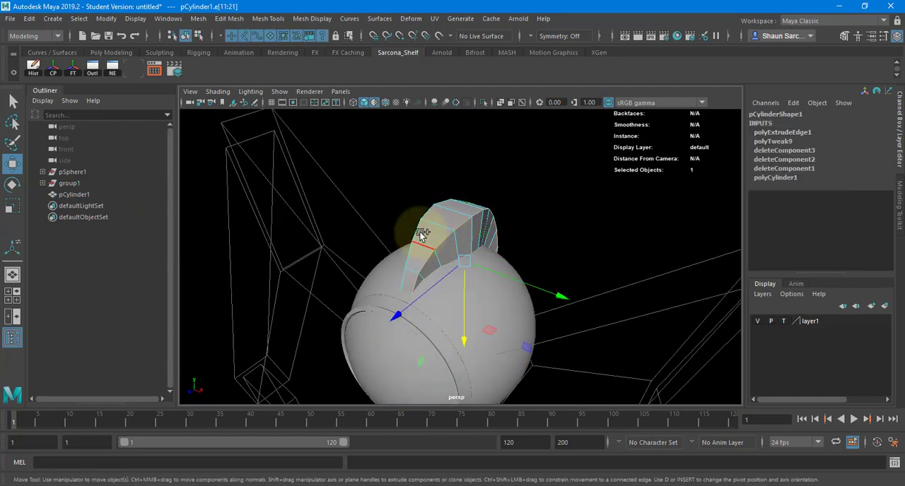
click(417, 226)
shift+double_click(417, 226)
alt+drag(419, 224, 594, 231)
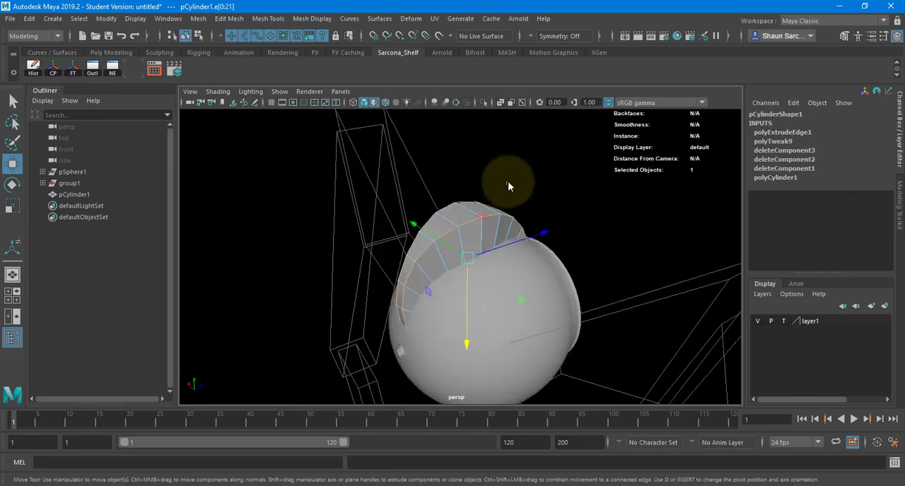
shift+right_drag(507, 184, 548, 185)
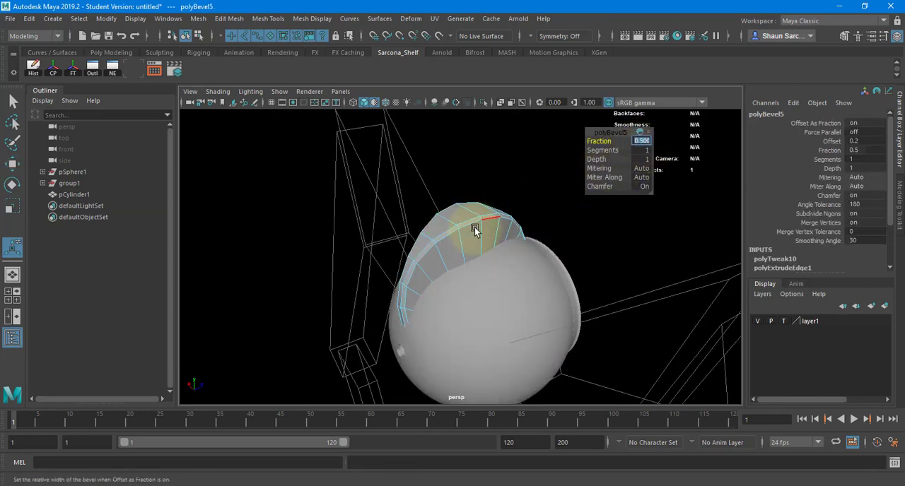
alt+drag(468, 232, 495, 212)
Bevel the edge loops along the fin's chamfered rims with fraction 0.1 and 2 segments.
click(491, 212)
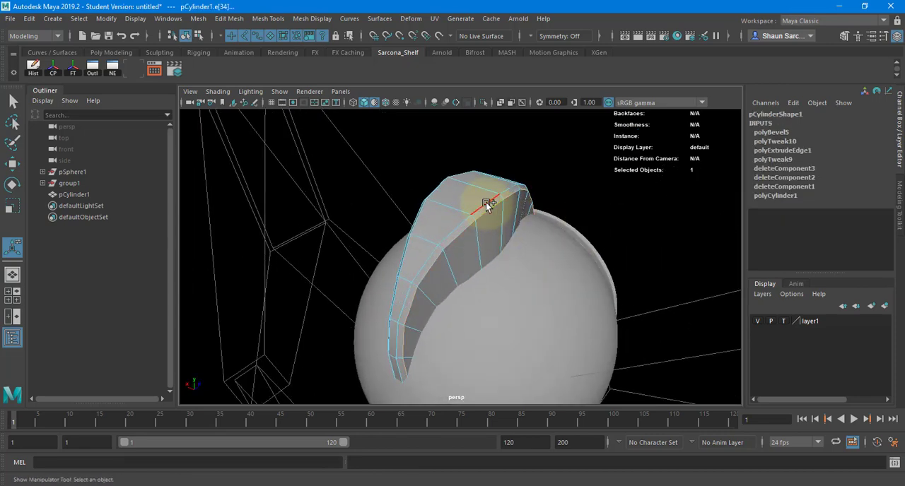
alt+drag(432, 193, 451, 213)
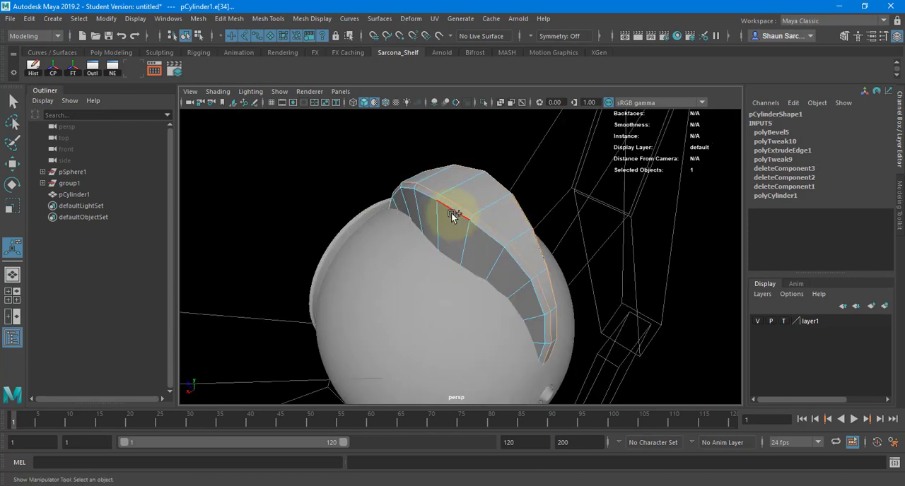
shift+right_drag(451, 213, 527, 205)
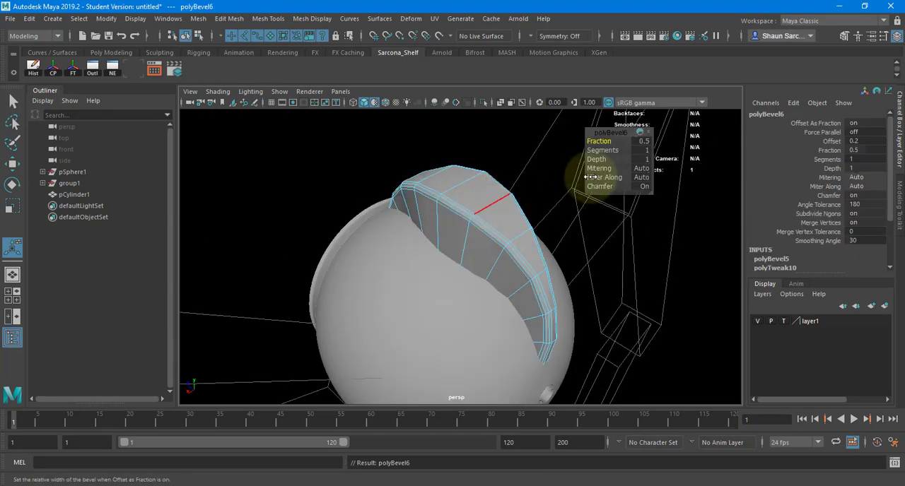
click(640, 139)
text(.1)
key(Return)
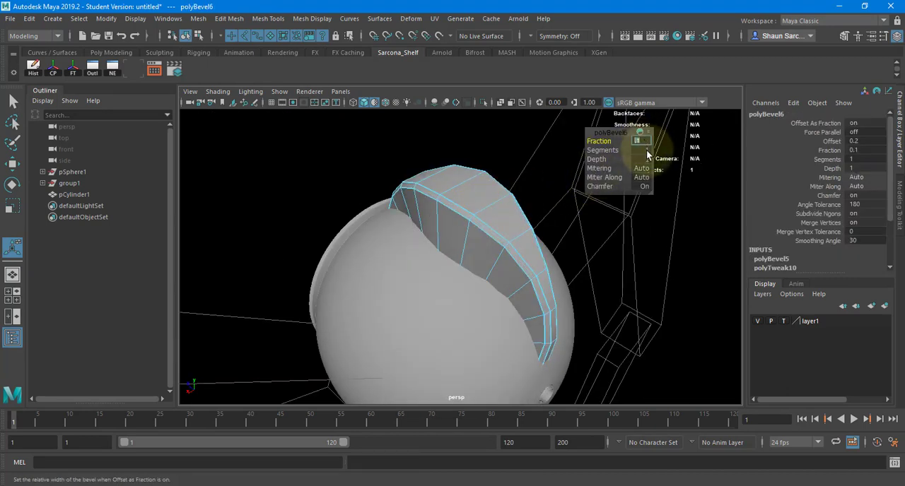
key(Return)
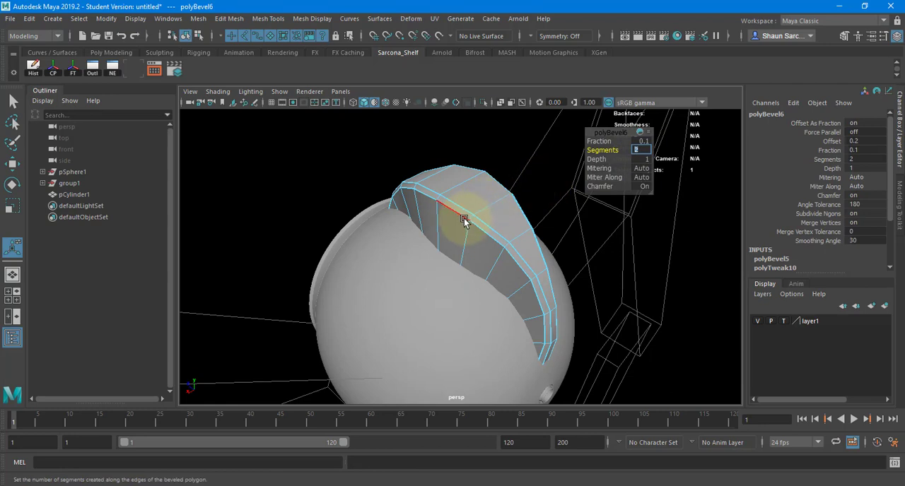
right_drag(464, 219, 478, 208)
click(359, 173)
alt+drag(360, 173, 473, 199)
click(473, 198)
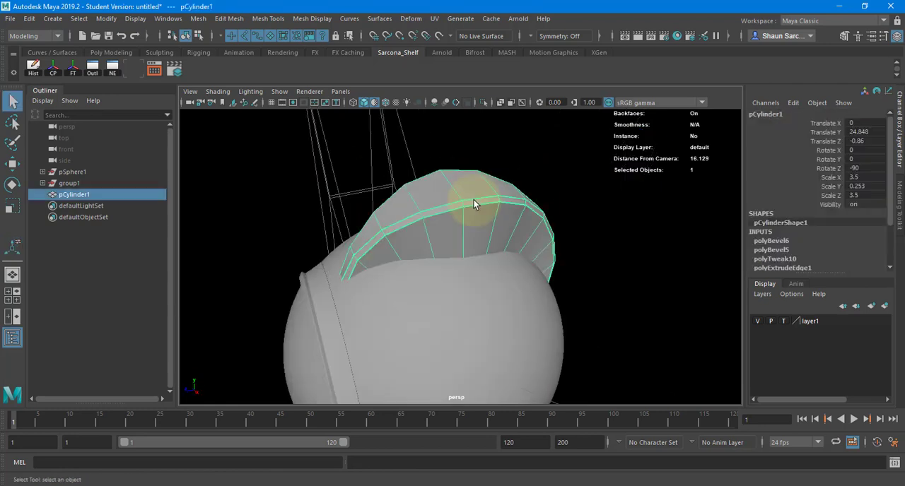
click(580, 210)
Try to scale the middle vertices of the fin's inner rim across its width, and undo the scaling.
alt+drag(499, 243, 490, 188)
click(485, 209)
right_drag(396, 208, 372, 210)
key(4)
mouse_move(437, 250)
alt+mouse_down()
mouse_move(451, 238)
mouse_move(473, 297)
alt+mouse_up()
mouse_move(469, 297)
alt+mouse_down()
mouse_move(352, 297)
mouse_move(495, 306)
mouse_move(425, 283)
alt+mouse_up()
key(5)
key(r)
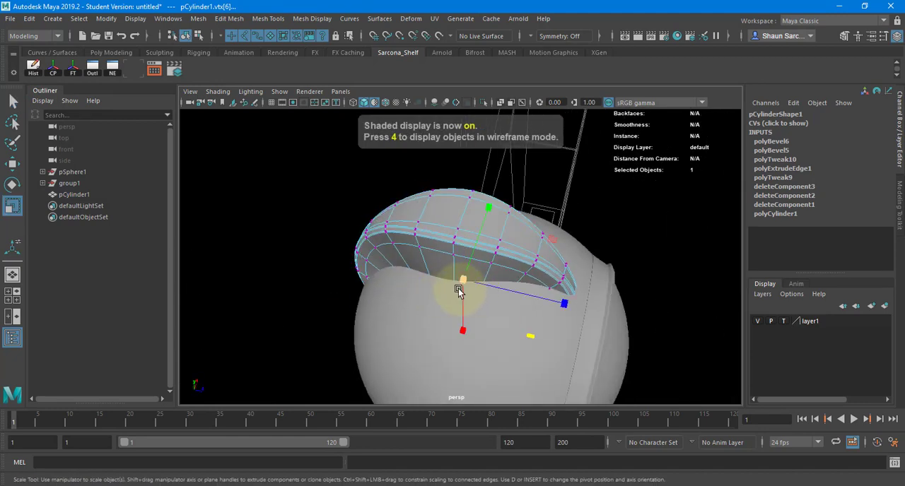
key(4)
drag(490, 206, 481, 307)
alt+drag(481, 307, 455, 290)
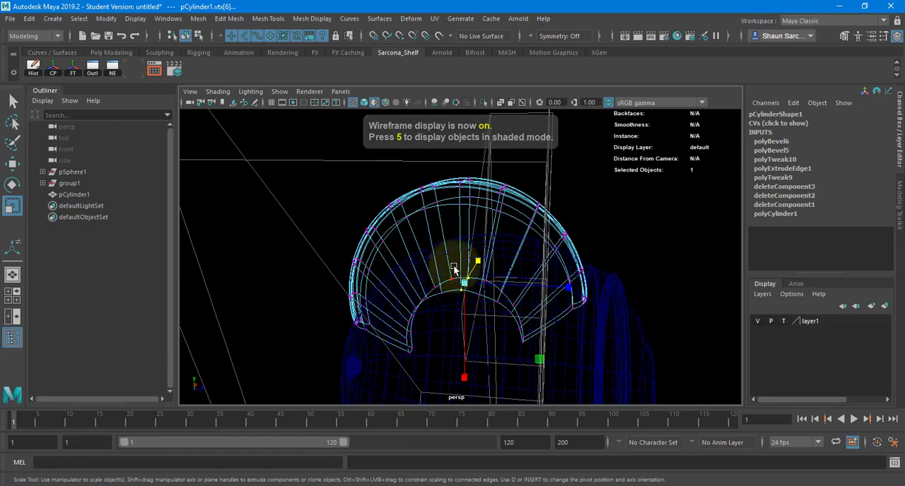
mouse_move(477, 263)
mouse_down()
mouse_move(430, 305)
mouse_move(444, 306)
mouse_move(471, 276)
mouse_move(489, 279)
mouse_move(521, 227)
mouse_move(498, 251)
mouse_up()
key(ctrl+z)
Narrow the fin's lower inner edge by scaling its middle vertices to about 0.385 across the width.
key(5)
key(4)
key(q)
key(r)
key(5)
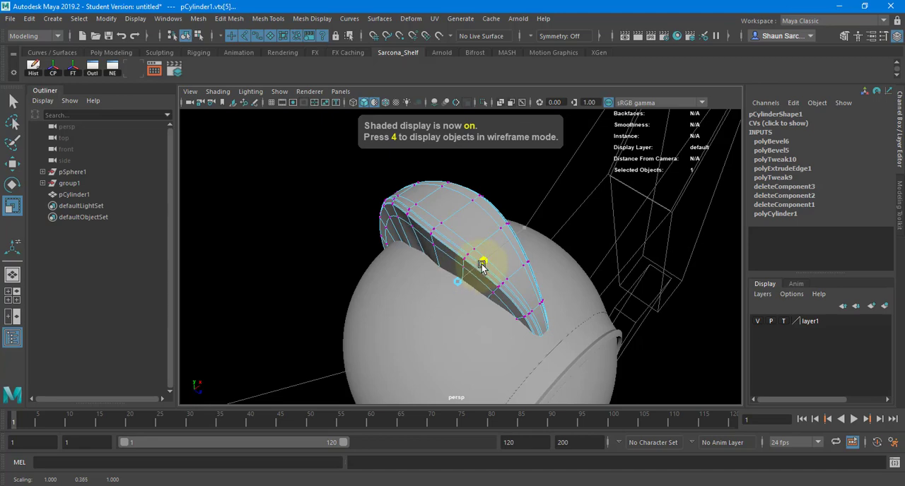
alt+drag(422, 278, 427, 251)
click(469, 184)
key(a)
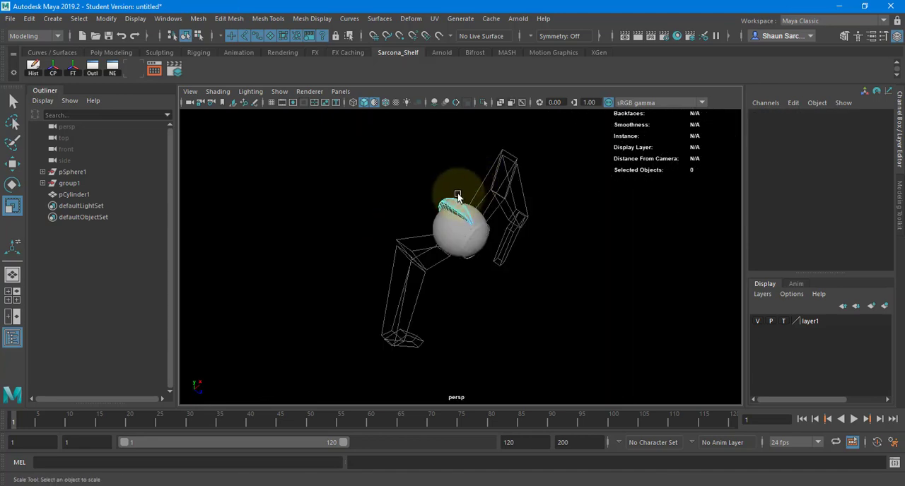
Examine the fin's shape and its fit on the body from the front and sides.
alt+drag(458, 196, 418, 157)
click(461, 181)
key(f)
click(508, 181)
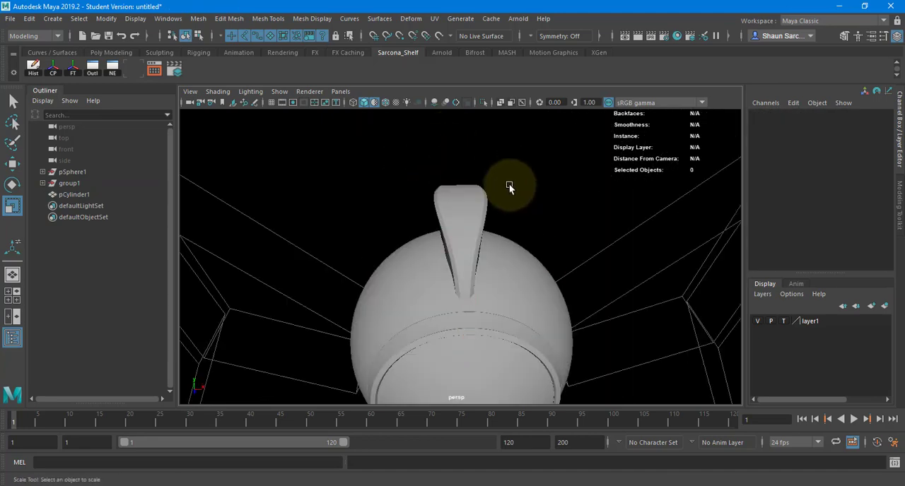
alt+drag(509, 184, 436, 204)
click(485, 215)
click(552, 192)
click(459, 208)
click(544, 198)
alt+drag(544, 198, 375, 196)
Put the round cap filling the body's port on a new display layer named hiding, and hide that layer.
click(377, 202)
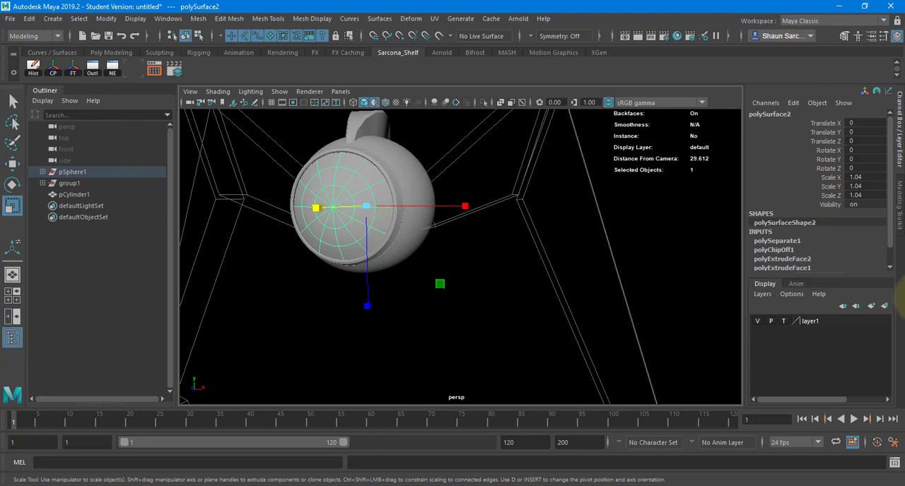
click(884, 306)
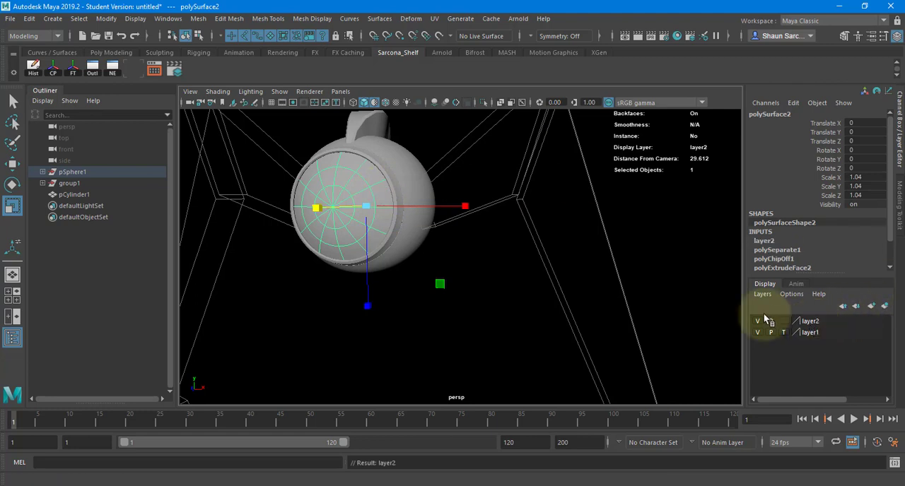
double_click(811, 322)
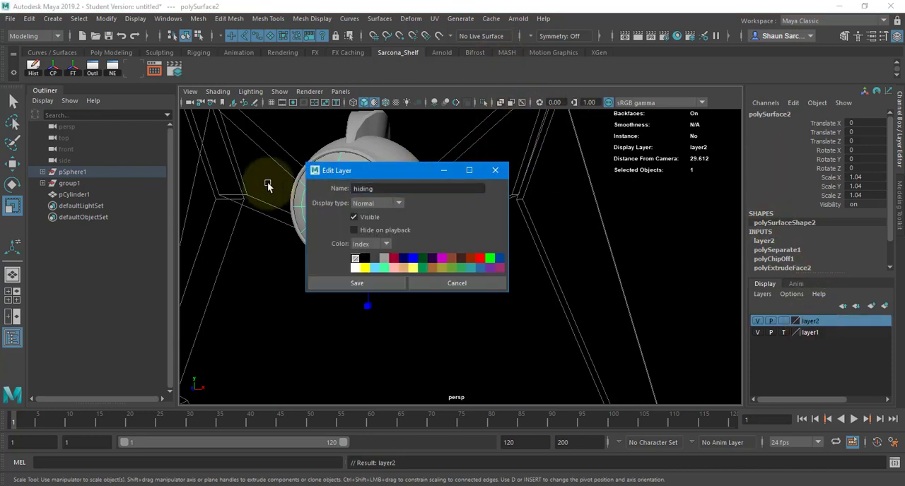
text(hiding)
click(357, 283)
click(757, 321)
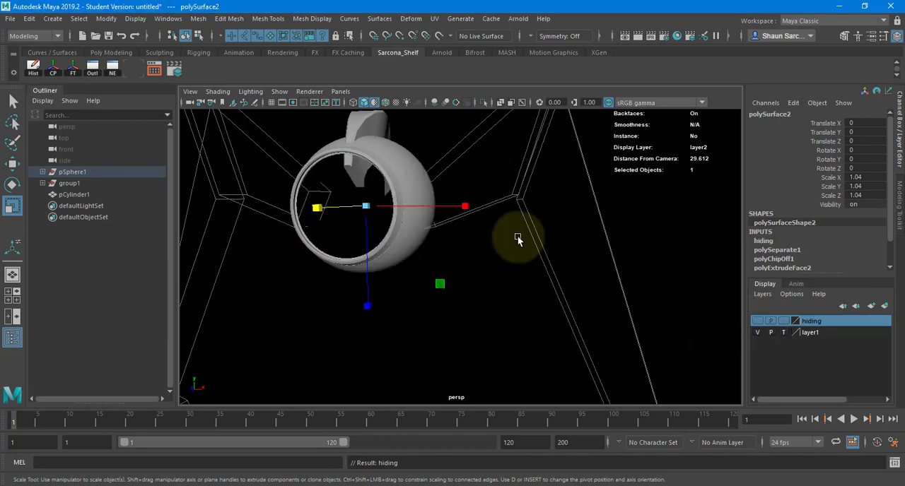
Save the scene as Maya Binary in the scenes folder, named with the author's surname followed by _mech_V01.
key(ctrl+s)
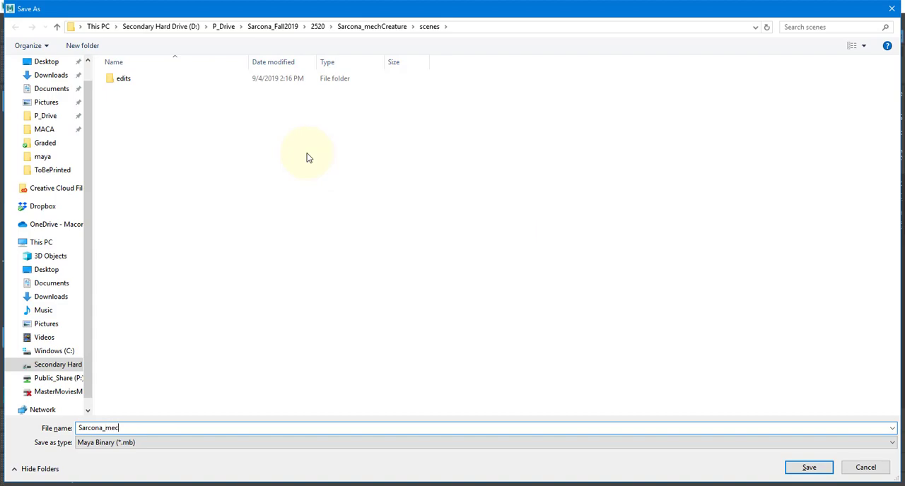
text(Sarcona_mech_V0)
key(Return)
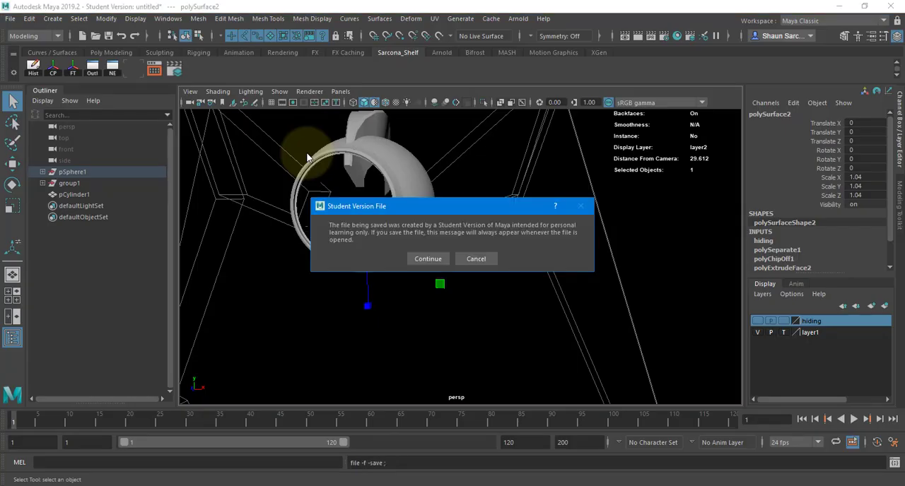
key(Return)
Turn on Two Sided Lighting so the inside of the open body shell is lit.
alt+drag(299, 218, 369, 250)
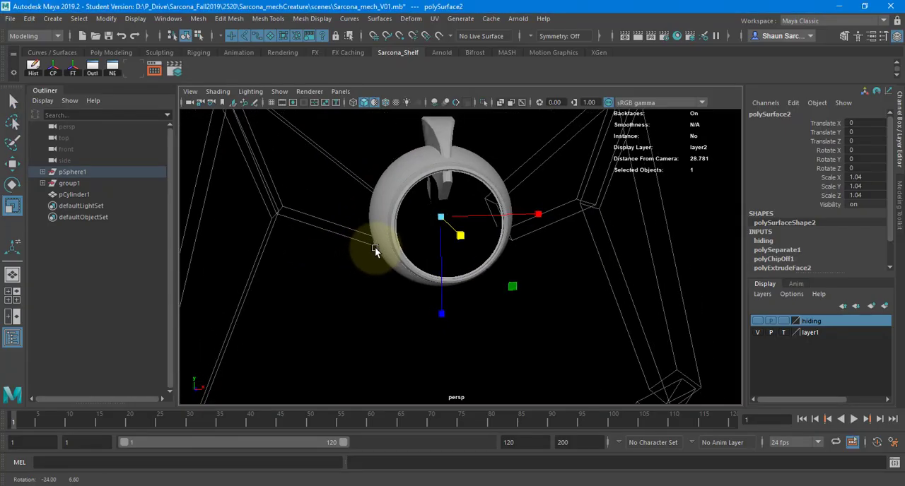
key(r)
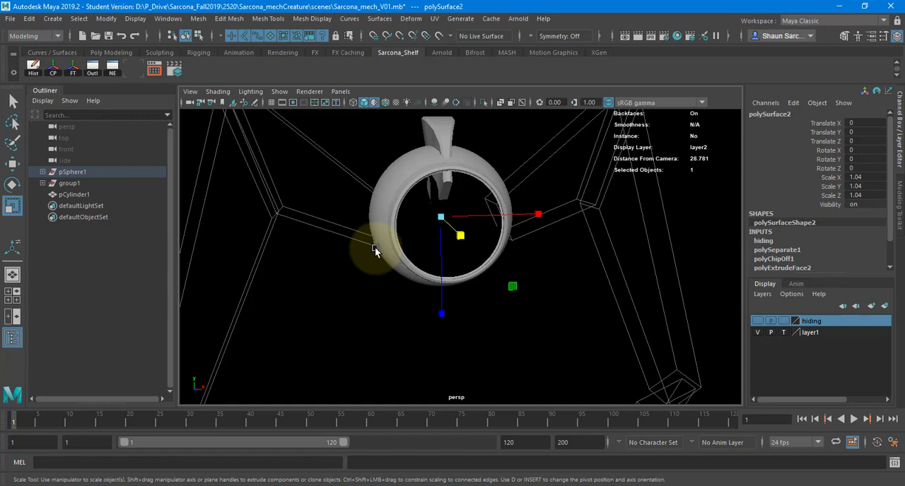
alt+drag(318, 167, 453, 224)
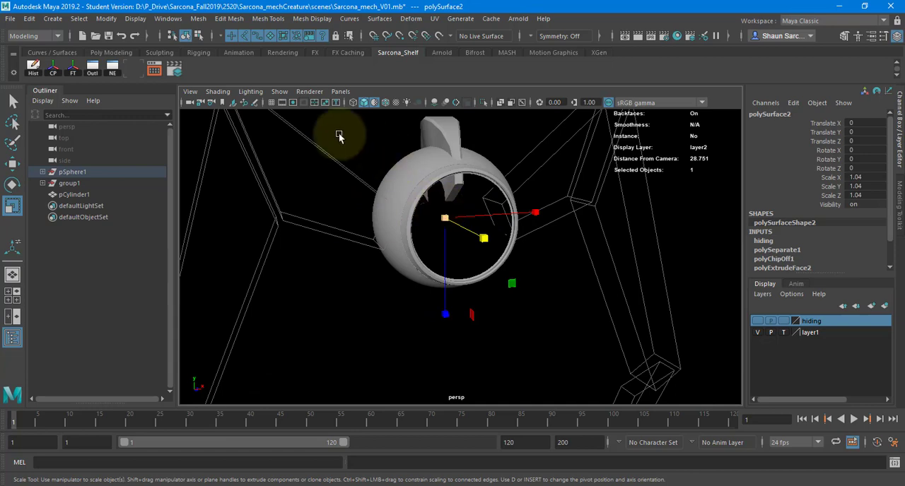
click(250, 91)
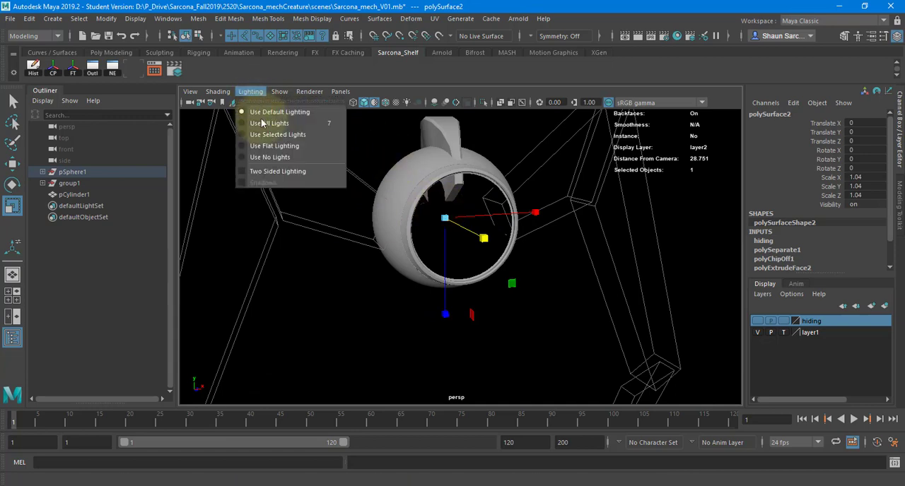
click(275, 173)
alt+drag(357, 257, 310, 252)
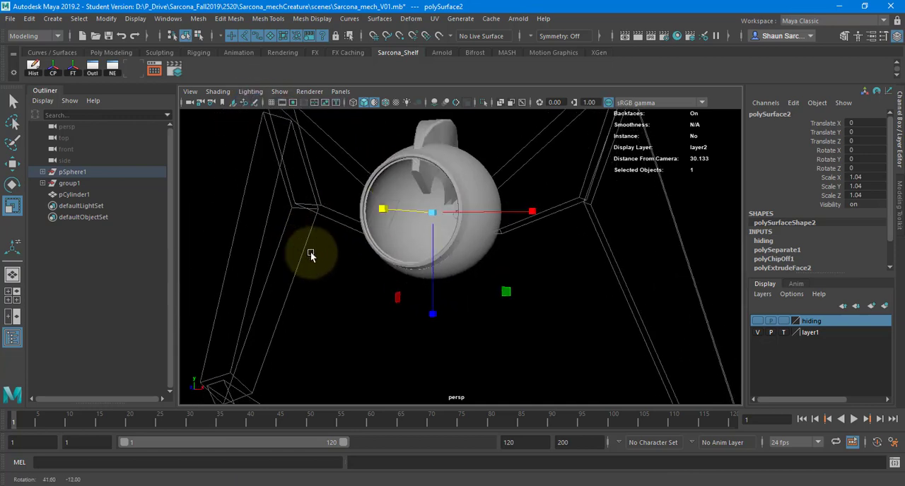
Examine the open body shell's interior and the edge loops around the port's rim up close.
scroll(463, 246, up, 4)
scroll(466, 255, up, 1)
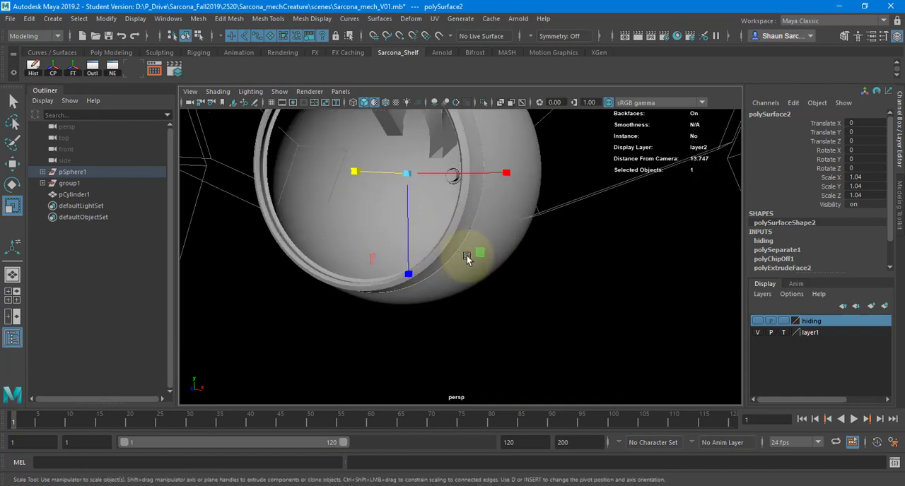
alt+drag(467, 255, 406, 214)
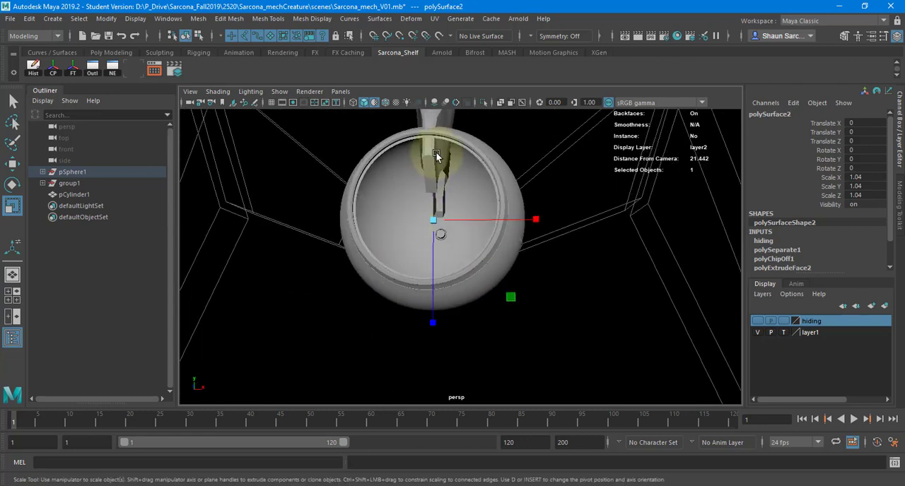
alt+drag(368, 233, 427, 235)
click(427, 234)
right_drag(427, 233, 429, 199)
alt+middle_drag(465, 201, 377, 240)
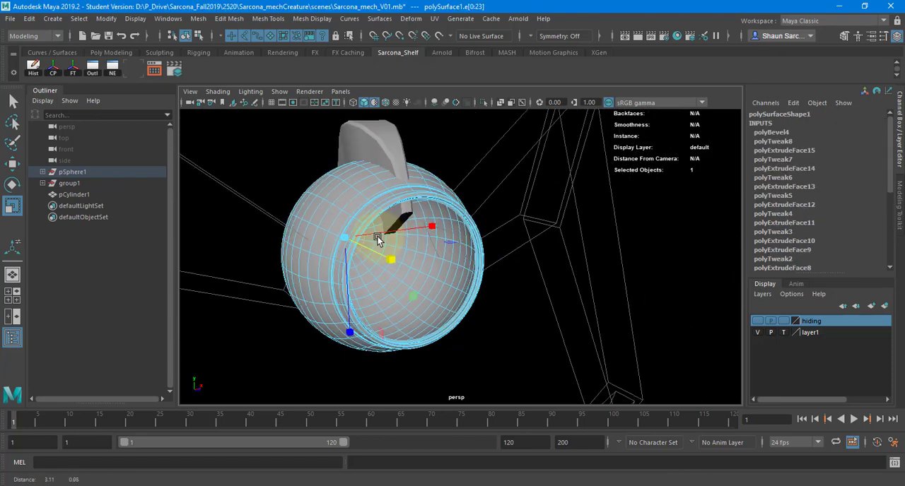
alt+right_drag(377, 241, 561, 236)
mouse_move(562, 236)
alt+mouse_down()
mouse_move(459, 228)
mouse_move(551, 235)
alt+mouse_up()
alt+right_drag(552, 235, 636, 241)
alt+drag(636, 240, 535, 242)
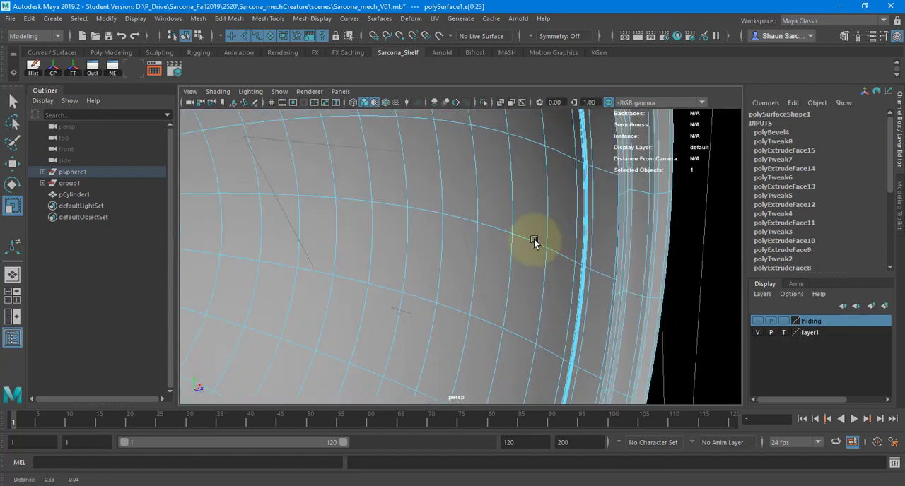
alt+right_drag(536, 242, 600, 245)
alt+drag(600, 246, 486, 268)
alt+right_drag(486, 268, 724, 238)
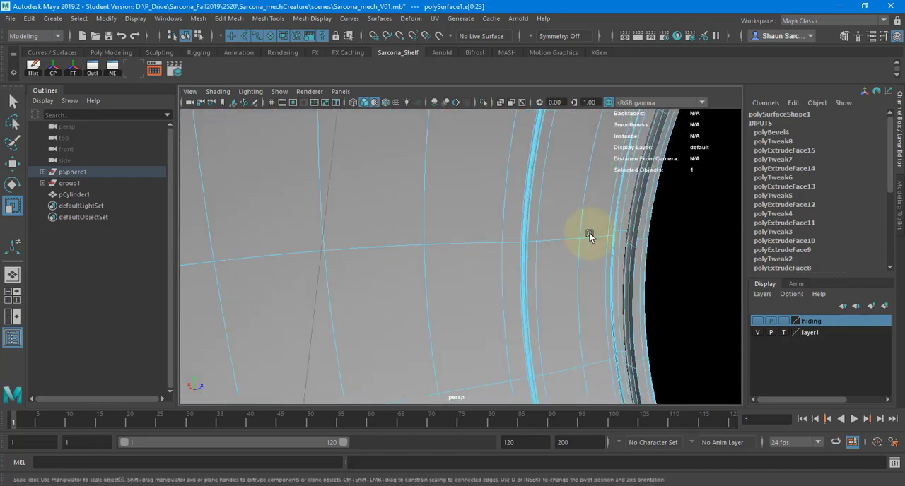
Extrude the border edge loop at the port's inner rim and move it back into the shell to form an inner wall.
alt+drag(590, 234, 405, 236)
click(630, 235)
alt+right_drag(404, 236, 336, 249)
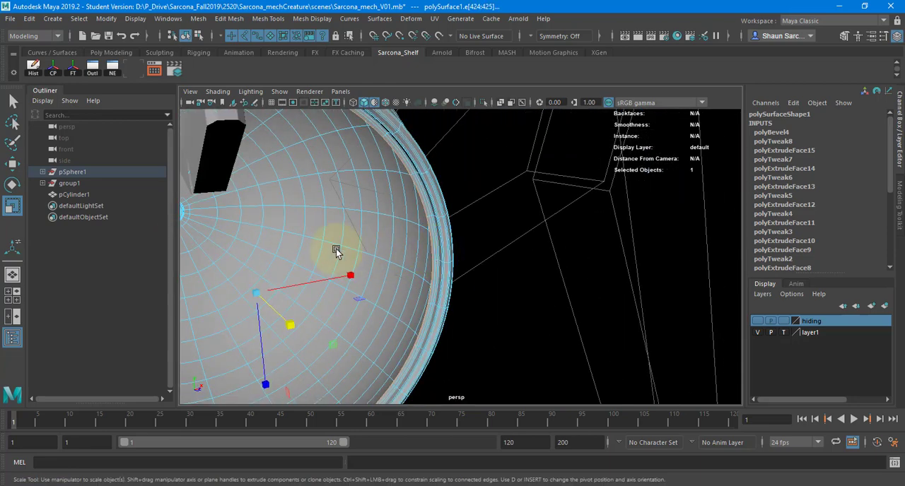
alt+drag(336, 249, 385, 243)
key(ctrl+e)
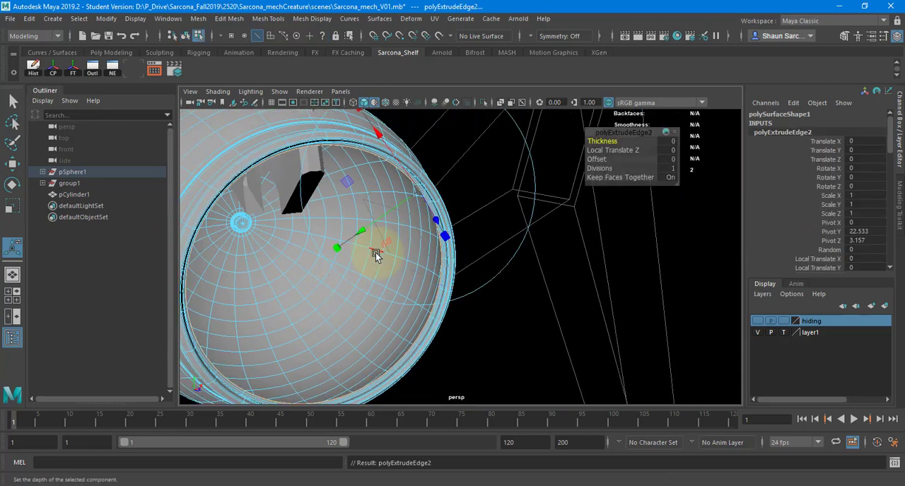
key(w)
drag(368, 298, 338, 283)
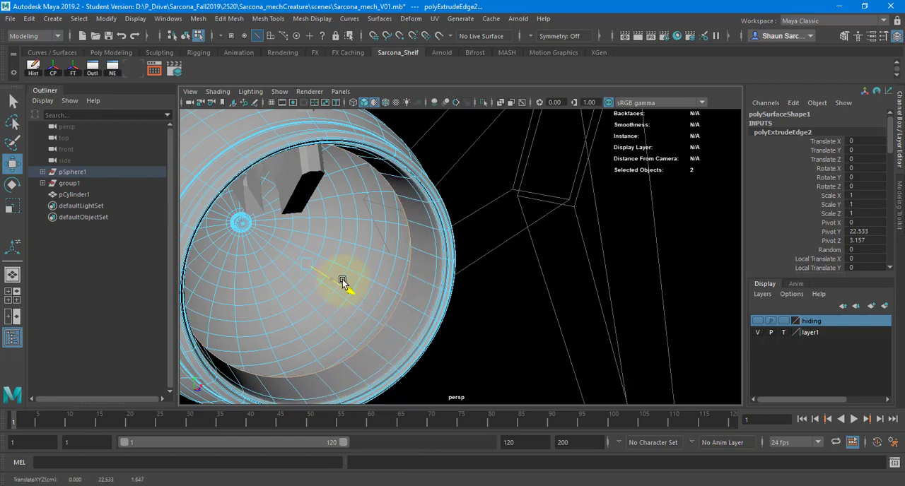
key(1)
alt+drag(432, 203, 450, 205)
alt+right_drag(451, 204, 414, 208)
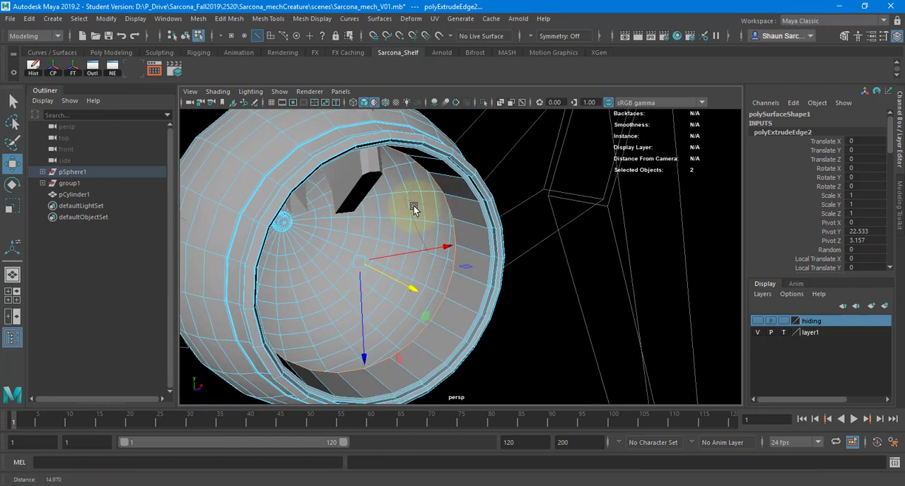
Extrude the inner wall's border edges twice more, scaling them toward the centre to leave a small round opening.
key(ctrl+e)
key(w)
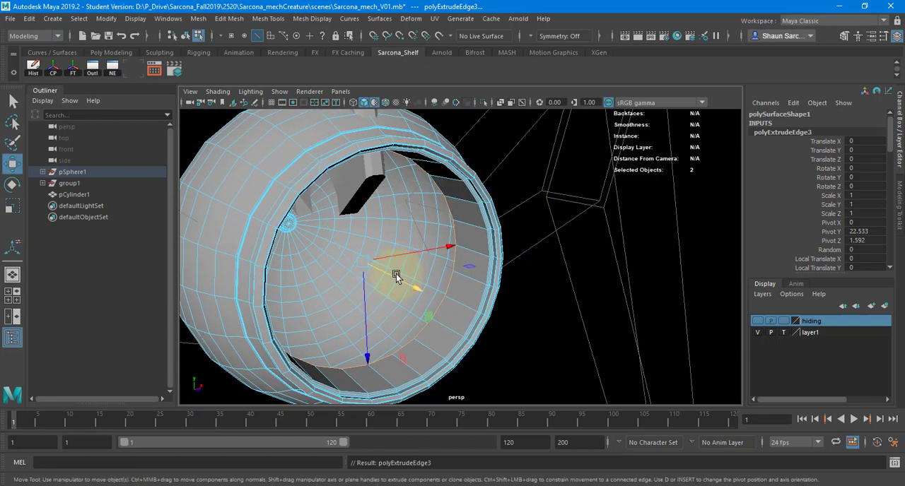
key(r)
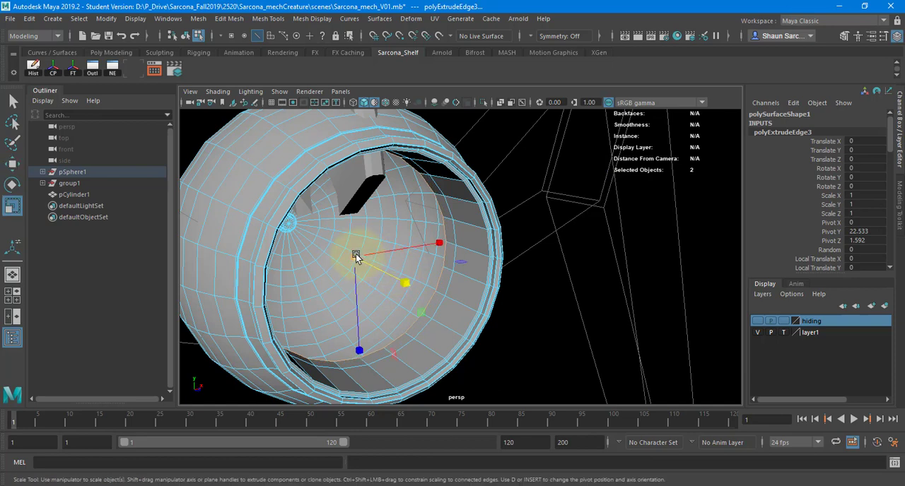
drag(355, 253, 283, 259)
key(ctrl+e)
key(r)
alt+drag(283, 259, 370, 162)
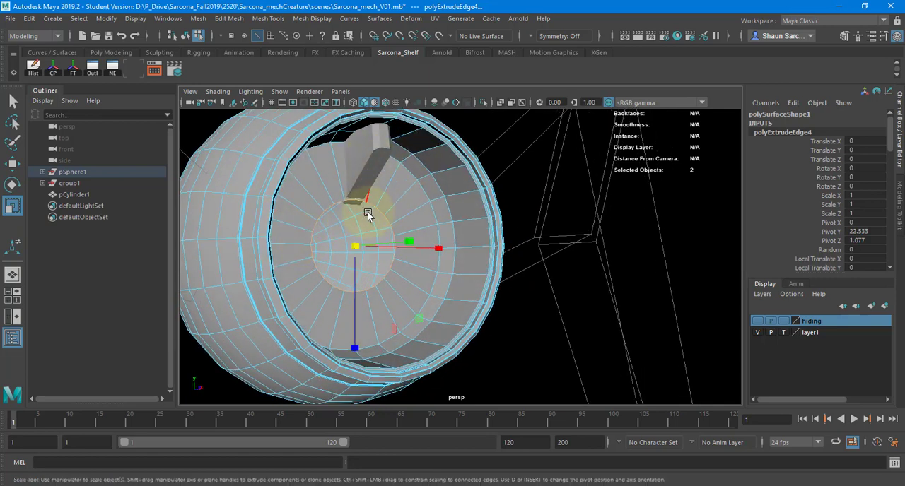
Try to fill the small central opening with a single face.
shift+right_click(405, 197)
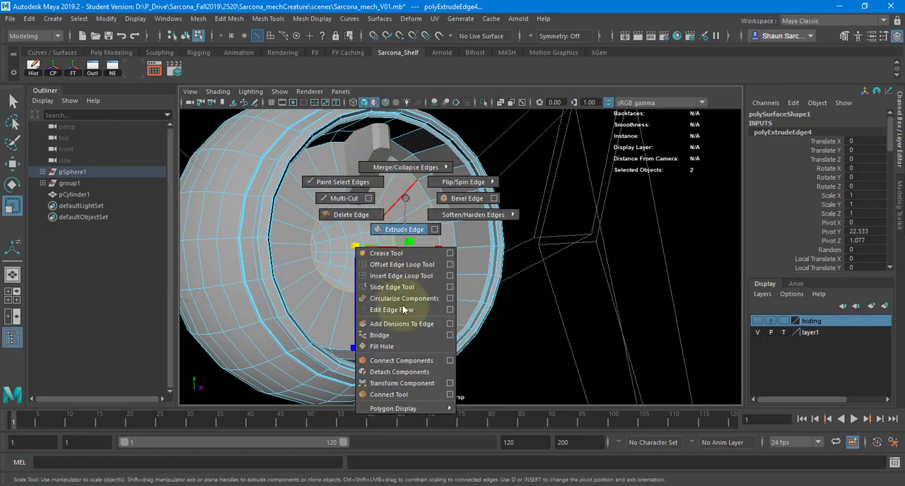
click(402, 347)
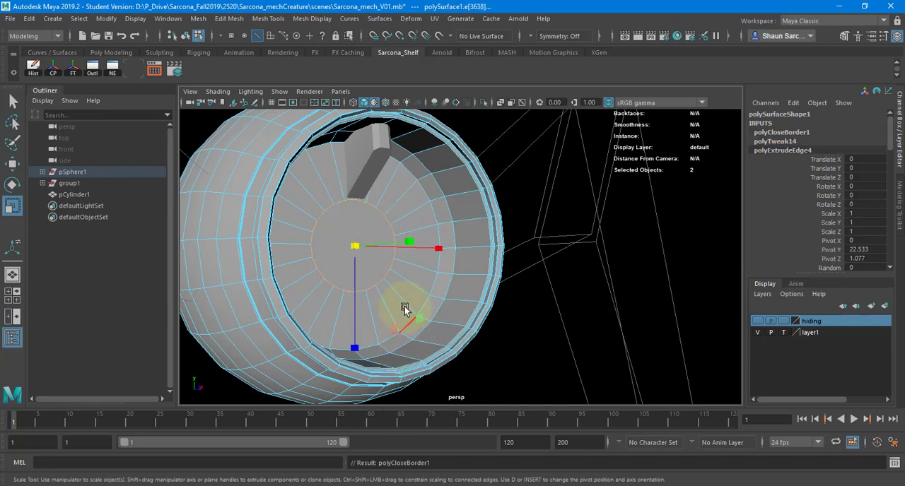
alt+drag(404, 309, 357, 311)
key(ctrl+z)
Merge the edges around the central opening to one centre vertex, closing the port's back wall.
shift+right_click(388, 205)
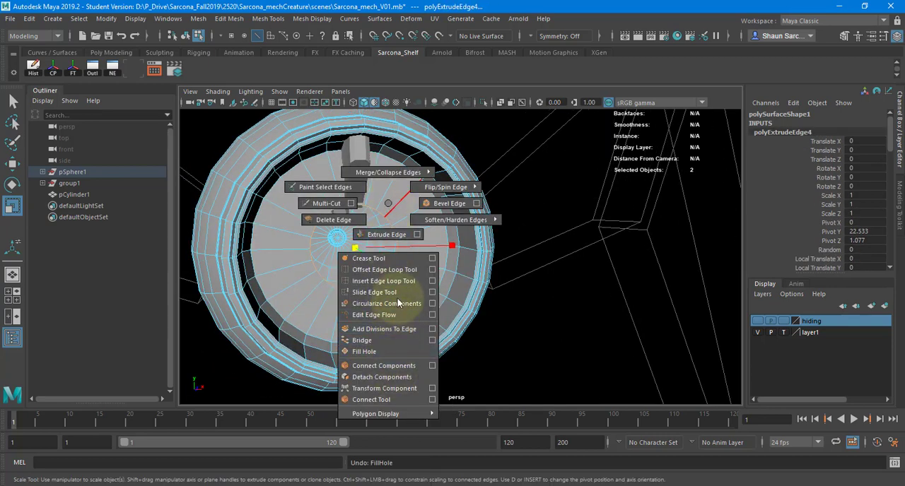
shift+right_drag(397, 302, 394, 133)
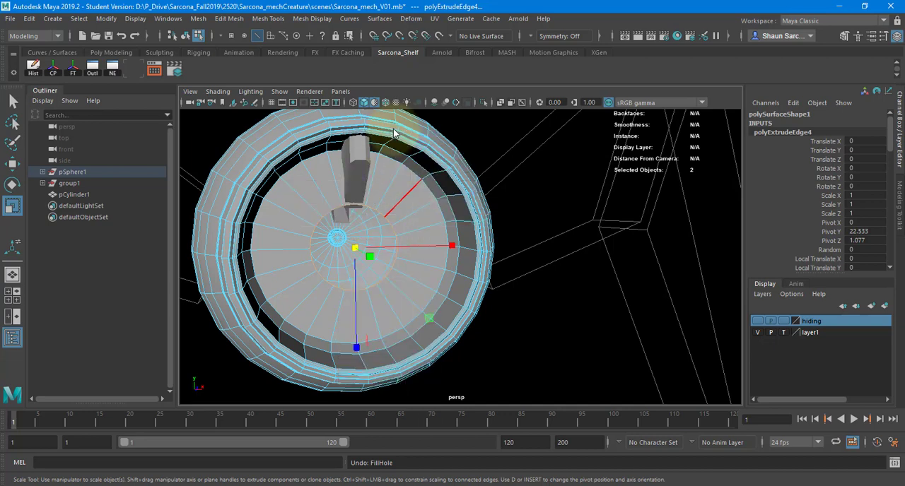
alt+drag(391, 208, 368, 230)
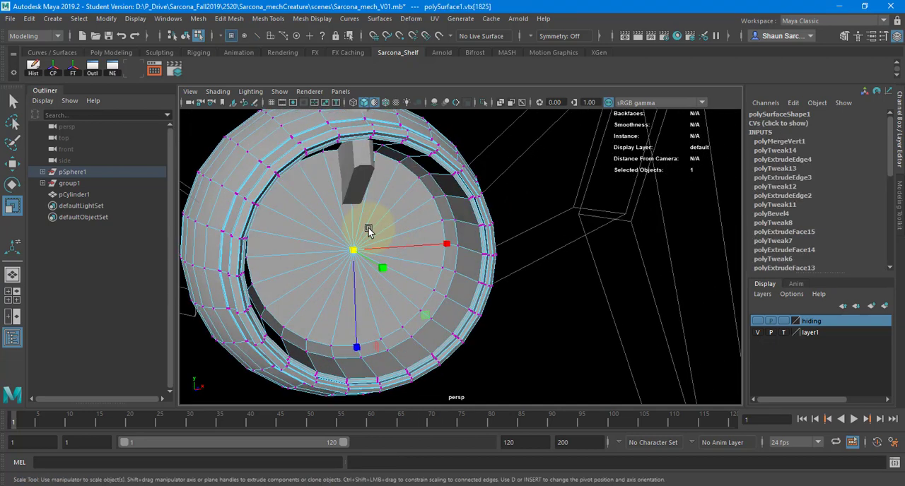
Flatten the fin's front lower vertices vertically and move them so the fin clears the port's interior.
key(w)
right_drag(370, 227, 312, 150)
key(4)
alt+drag(365, 174, 410, 203)
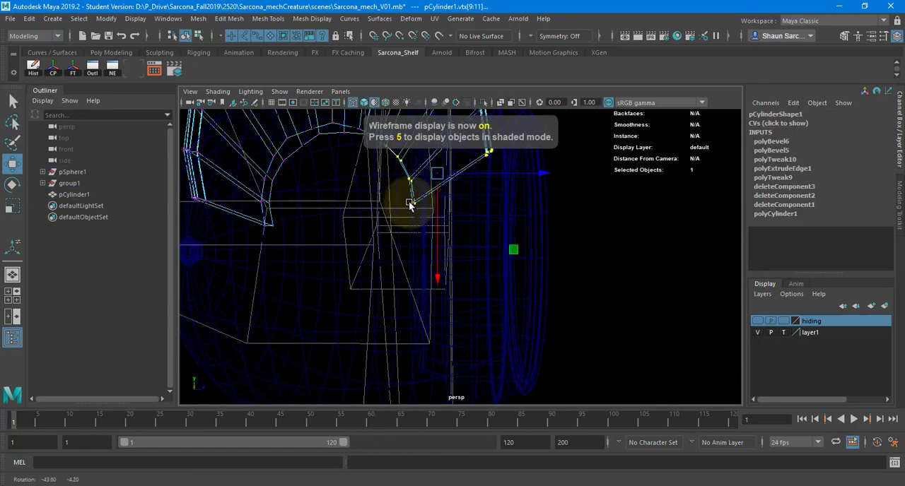
alt+middle_drag(410, 203, 367, 274)
key(5)
mouse_move(429, 243)
alt+mouse_down()
mouse_move(387, 242)
mouse_move(421, 240)
alt+mouse_up()
key(4)
key(r)
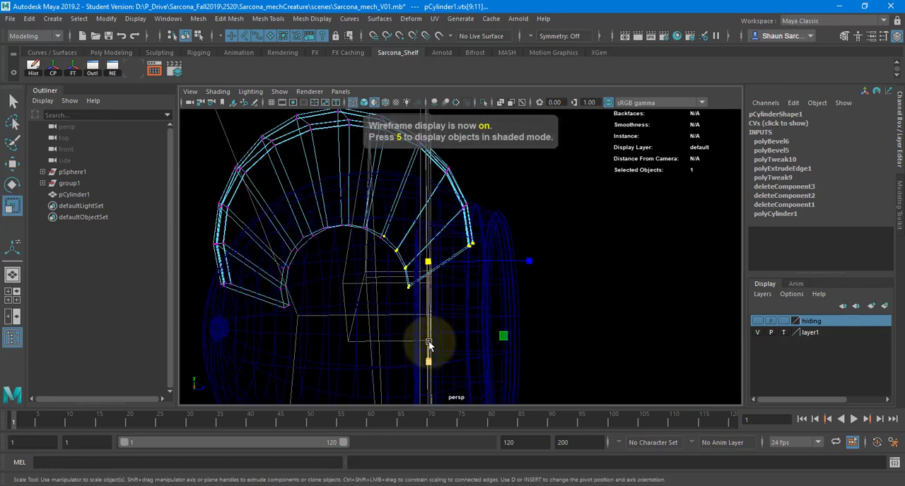
drag(430, 341, 431, 244)
key(w)
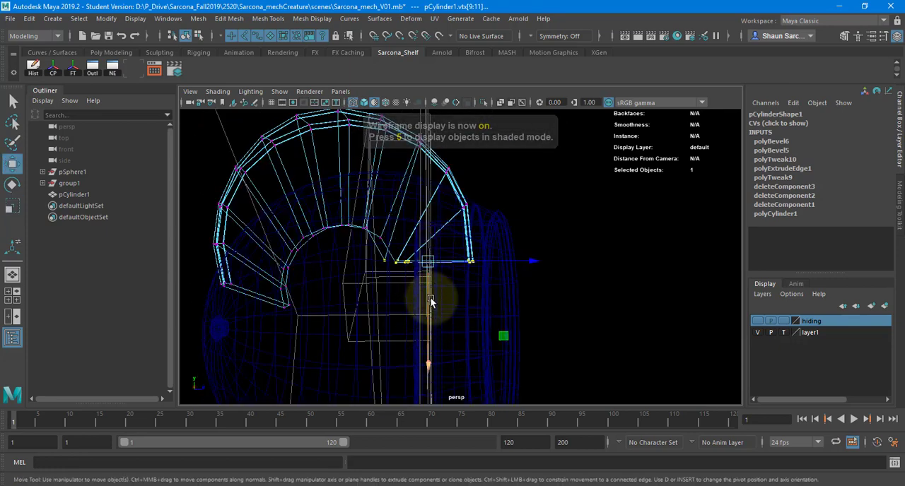
mouse_move(430, 298)
mouse_down()
mouse_move(430, 255)
mouse_move(384, 252)
mouse_move(422, 189)
mouse_move(420, 201)
mouse_move(366, 225)
mouse_move(408, 226)
mouse_move(380, 226)
mouse_move(365, 157)
mouse_up()
key(5)
Display the fin in smooth preview and return the body shell to its unsmoothed display.
right_drag(365, 157, 388, 139)
click(449, 160)
alt+drag(460, 163, 417, 196)
click(417, 196)
key(3)
alt+drag(486, 157, 495, 144)
click(490, 152)
alt+drag(449, 166, 392, 239)
click(413, 264)
key(1)
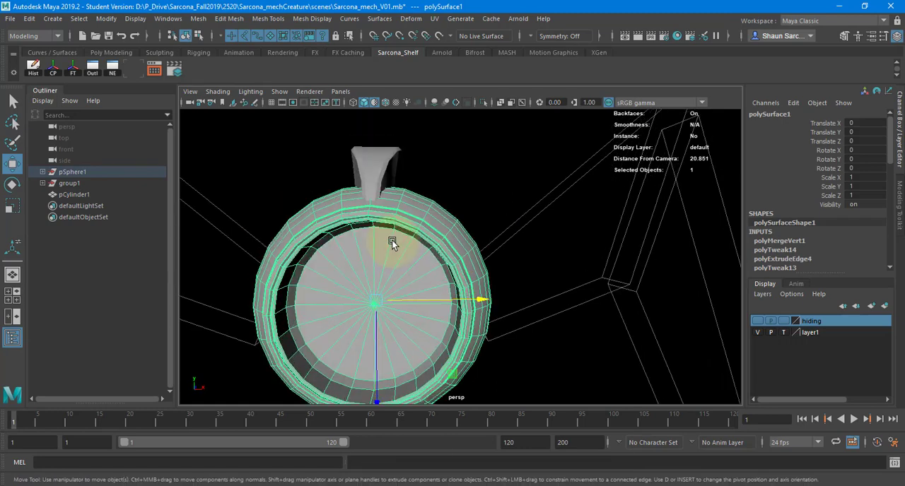
Inset the port's back-wall faces to roughly half size, and extrude the inner disc inward as a round recess.
right_drag(392, 239, 393, 227)
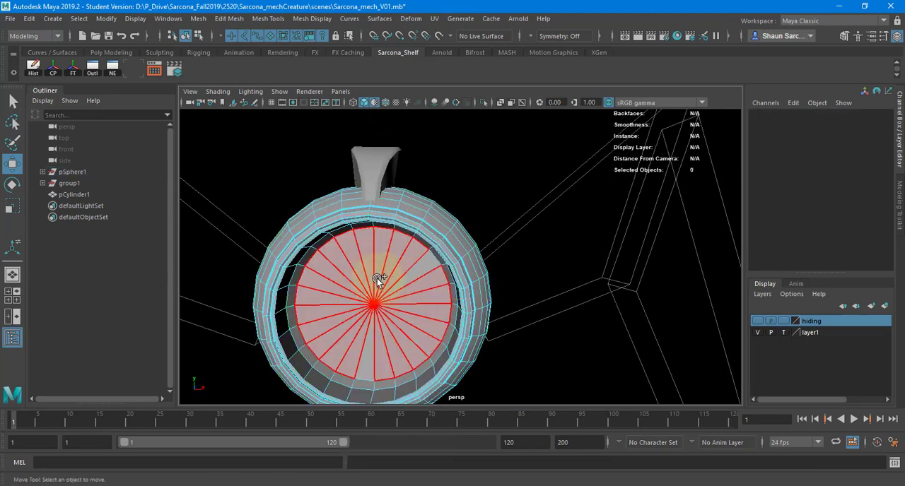
click(396, 283)
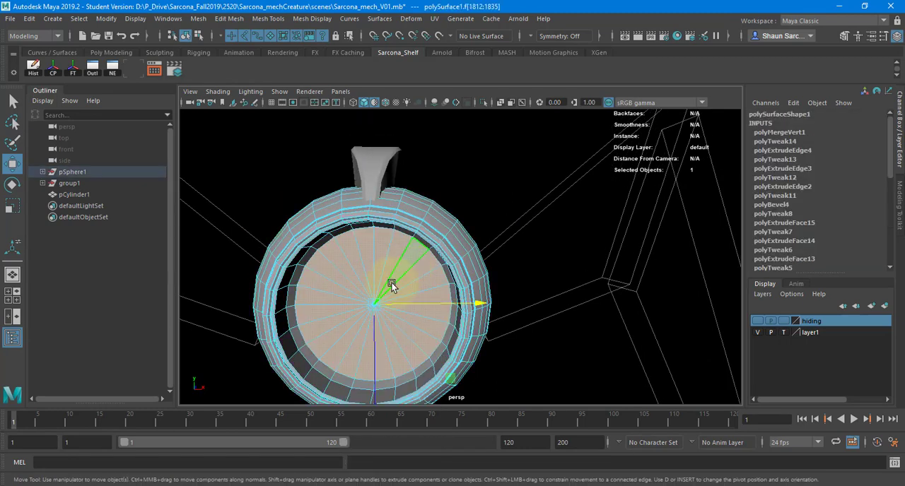
key(ctrl+e)
key(r)
drag(366, 304, 339, 298)
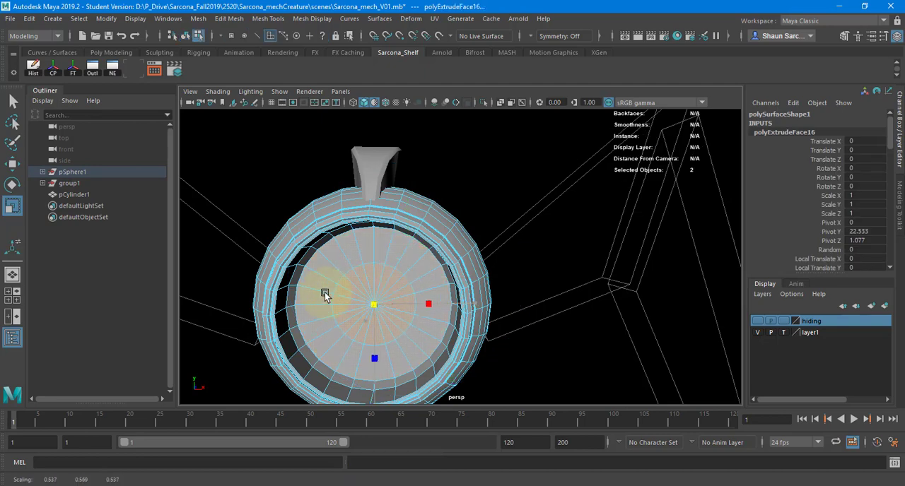
key(ctrl+e)
alt+drag(434, 307, 338, 307)
Extrude the recess's floor faces as a smaller disc, and extrude that disc into a tapered central knob.
key(ctrl+e)
key(r)
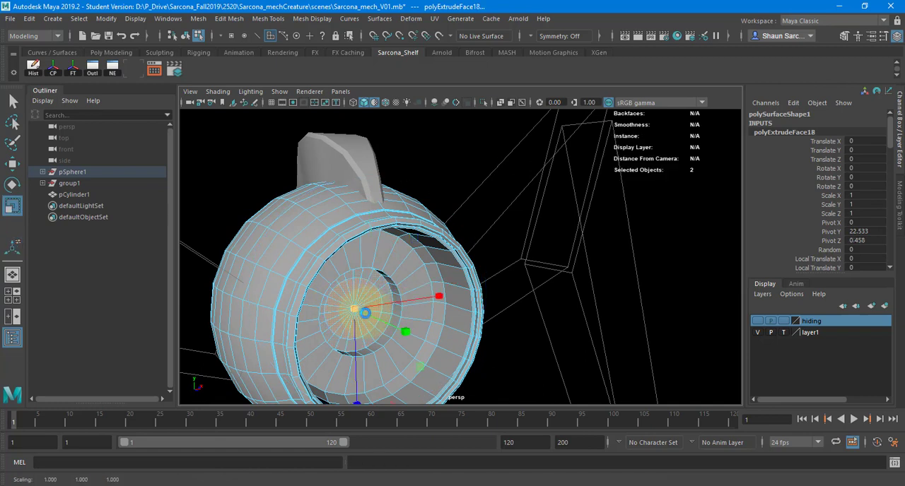
key(ctrl+e)
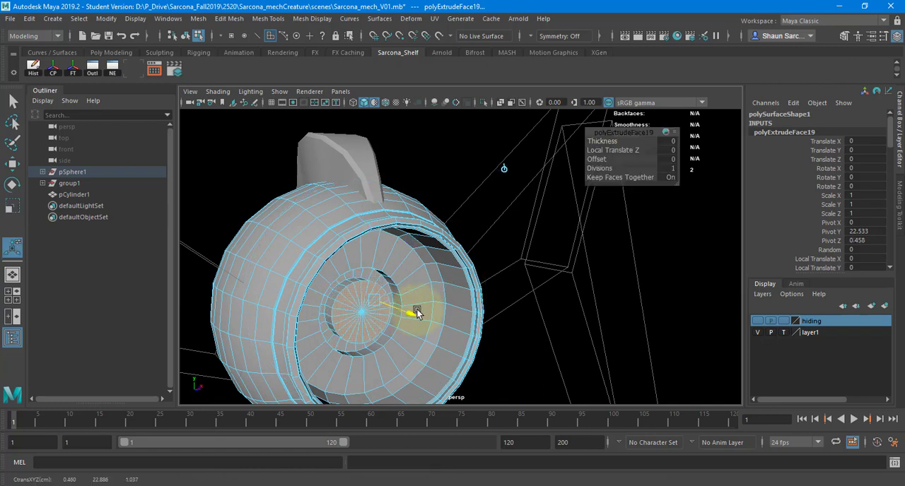
key(r)
drag(373, 316, 342, 274)
Bevel the circular edge loops of the knob, the recess and the port's back wall.
key(w)
scroll(453, 278, up, 4)
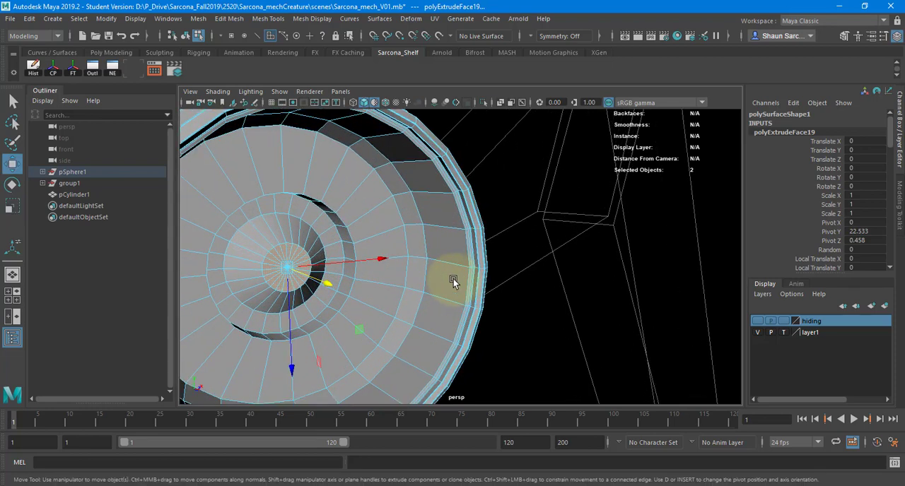
click(327, 204)
double_click(327, 203)
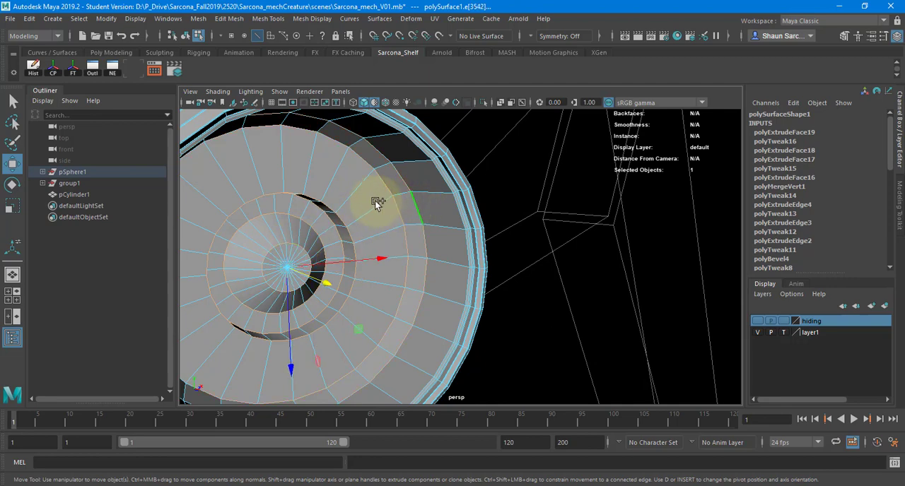
shift+right_drag(375, 201, 439, 198)
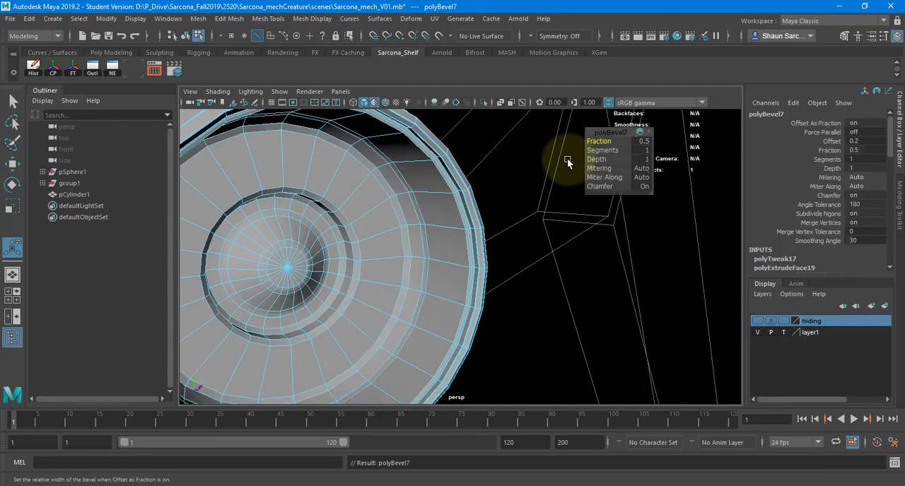
Set the bevel's fraction to 0.2 and its segments to 2.
text(3)
key(Return)
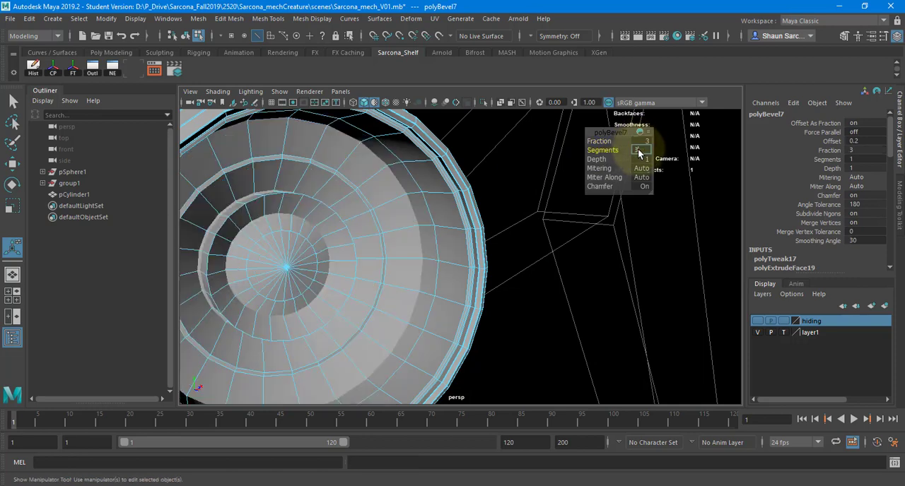
text(3)
key(Return)
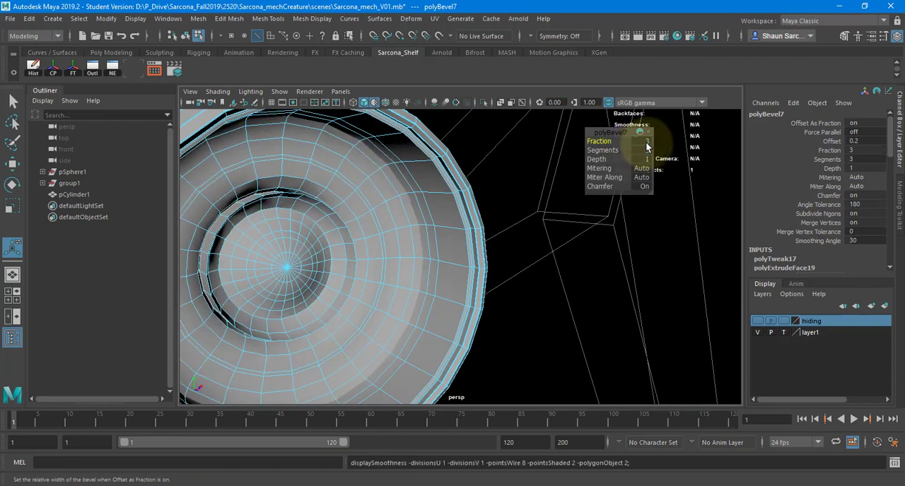
text(.2)
key(Return)
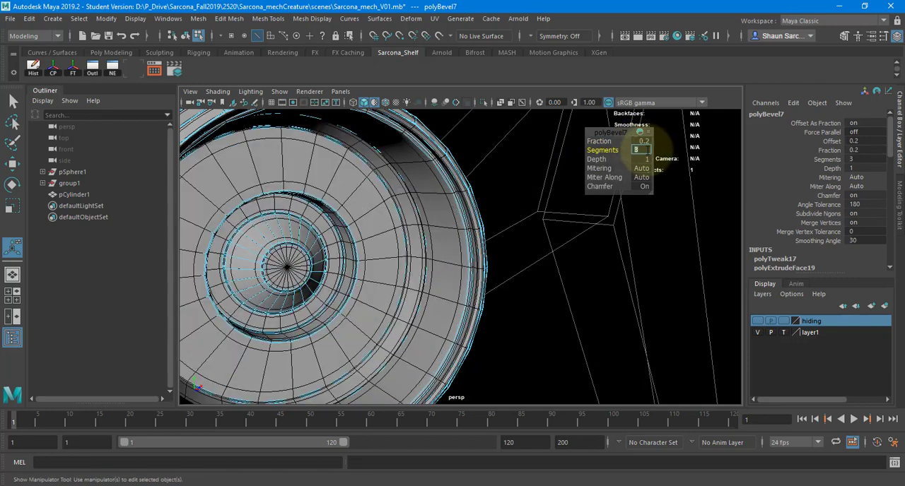
text(2)
key(Return)
Display the body shell in smooth preview, return to object mode and deselect everything to view the port.
key(3)
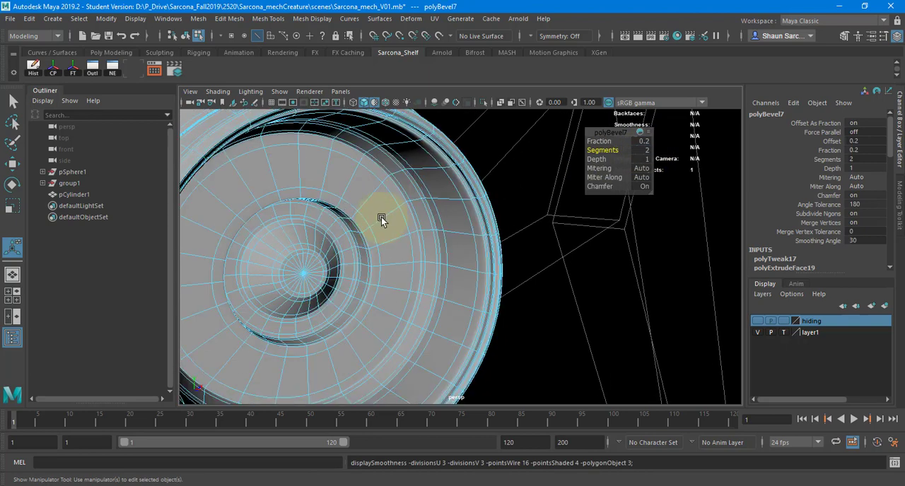
key(F8)
click(497, 193)
alt+drag(497, 193, 307, 132)
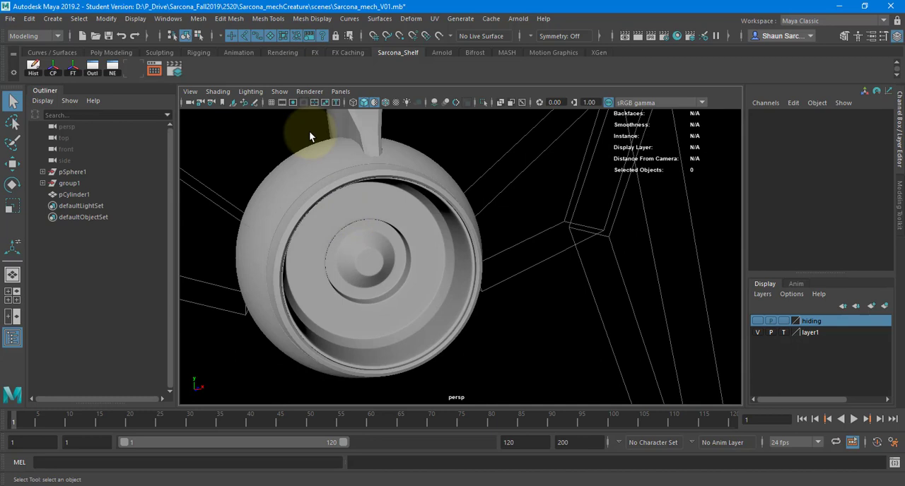
Create a polygon cube with default dimensions at the scene origin.
click(55, 19)
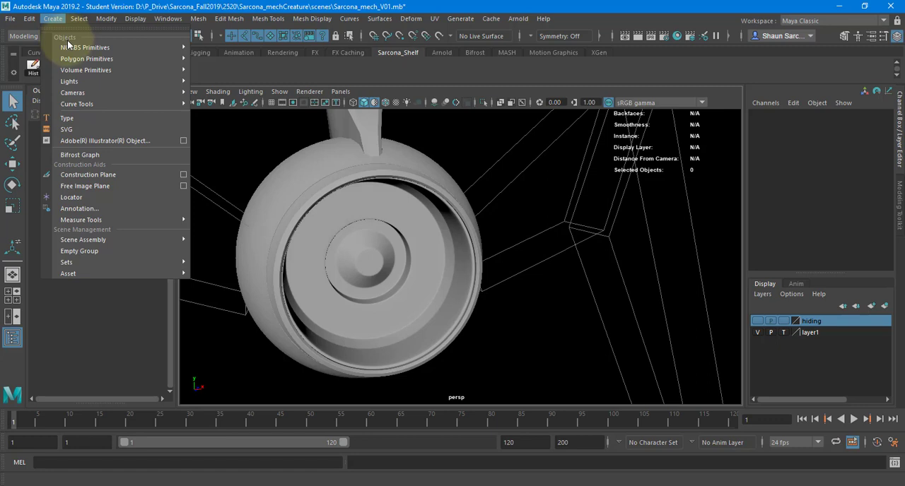
mouse_move(73, 48)
mouse_move(86, 61)
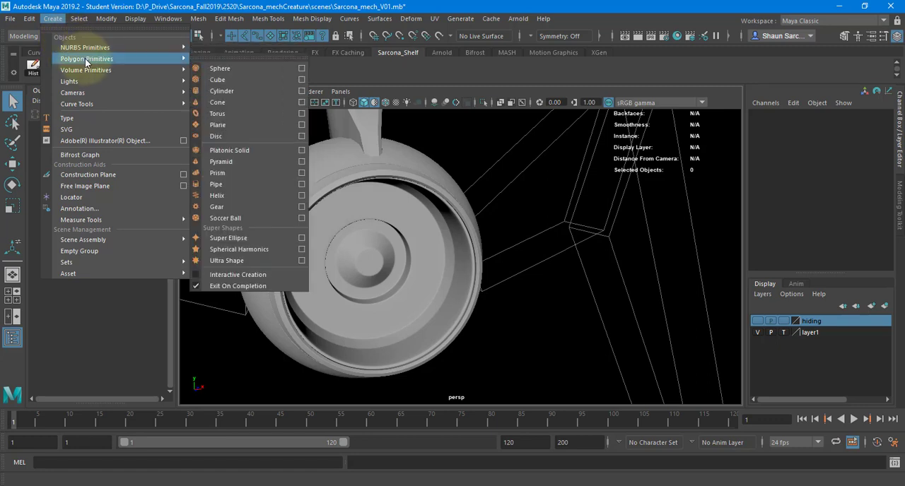
click(237, 79)
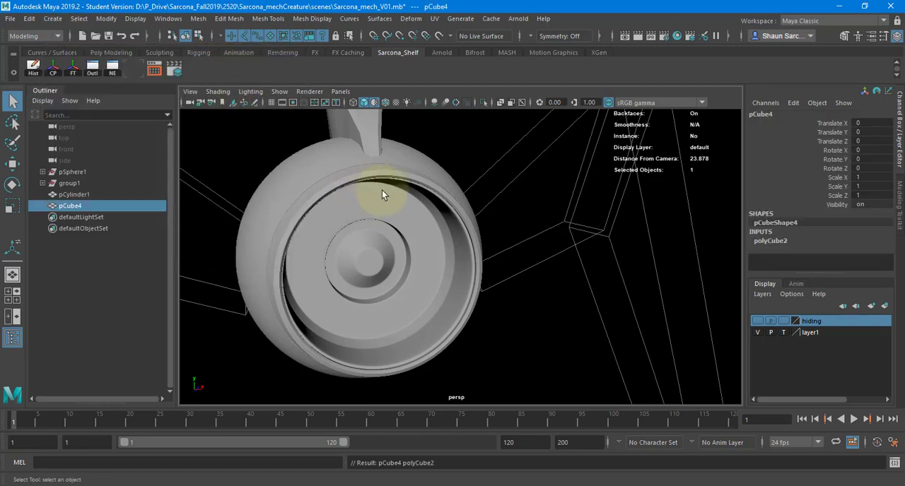
Switch to the web browser and search Google Images for "camera iris".
key(alt+Tab)
key(alt+Tab)
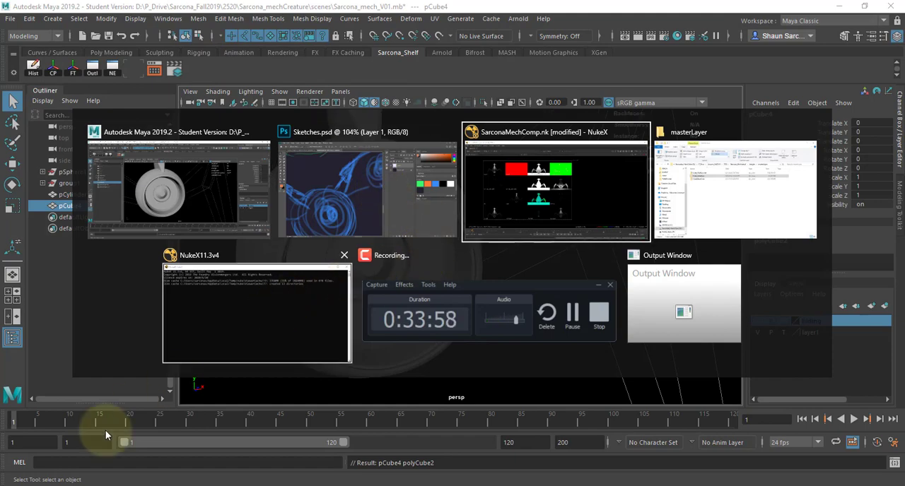
key(alt+shift+Tab)
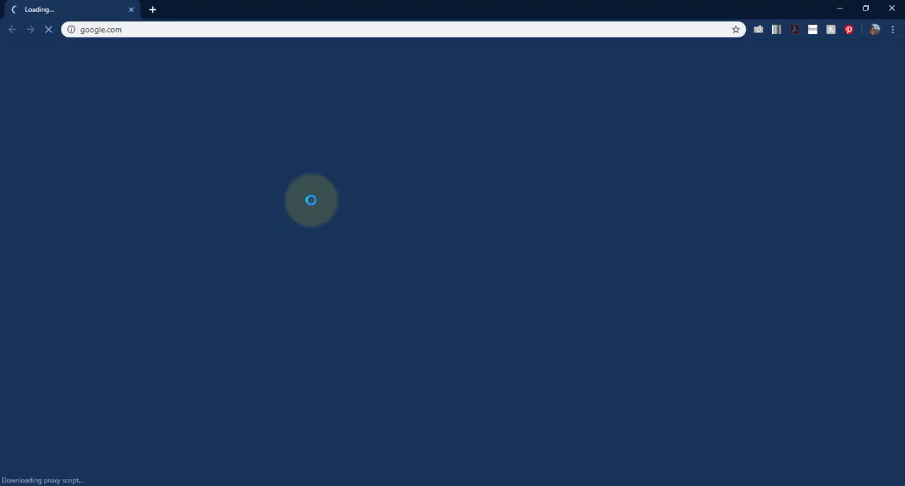
text(camer)
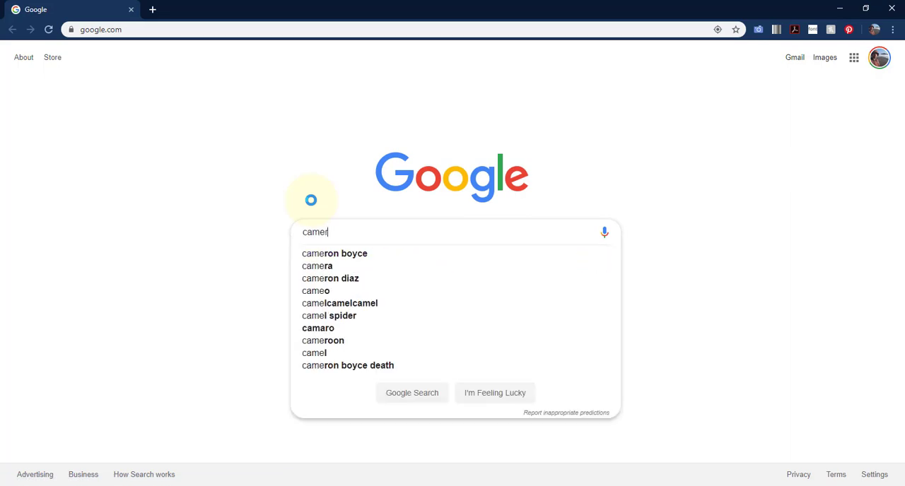
text(a iris)
key(Return)
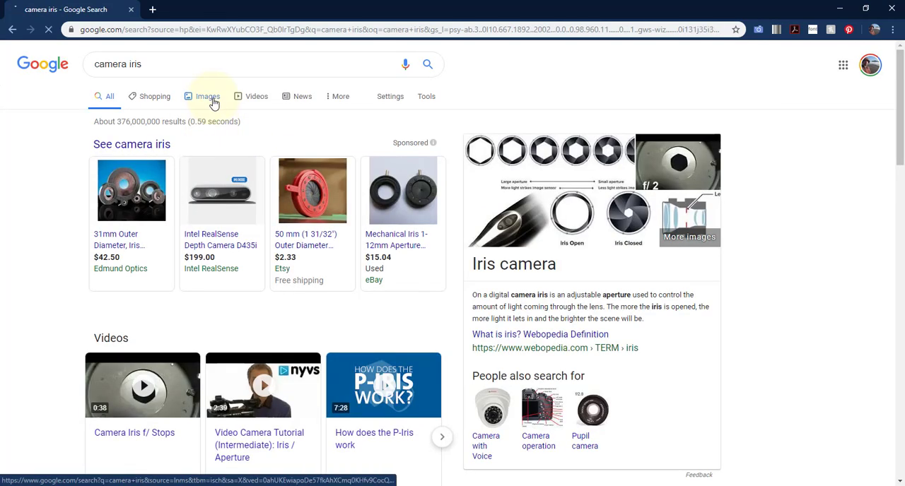
click(214, 103)
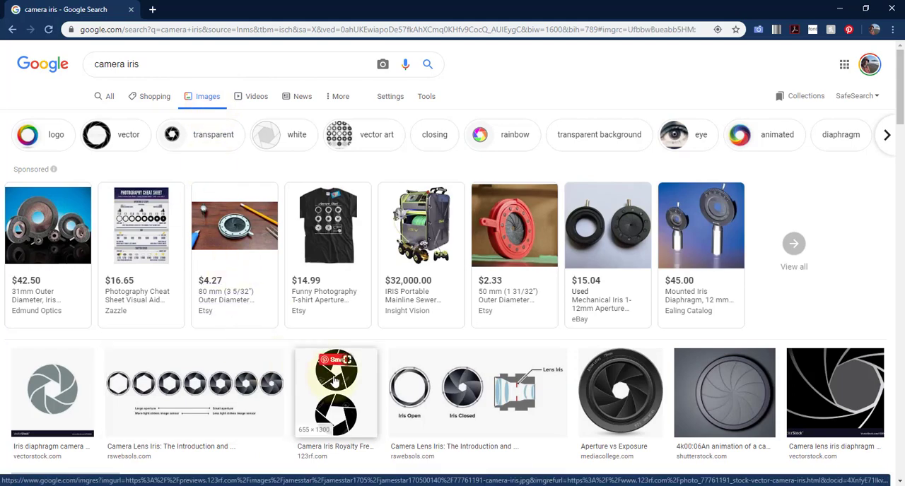
Examine the camera iris pictures, previewing the shapes and overlap of the aperture blades.
click(335, 381)
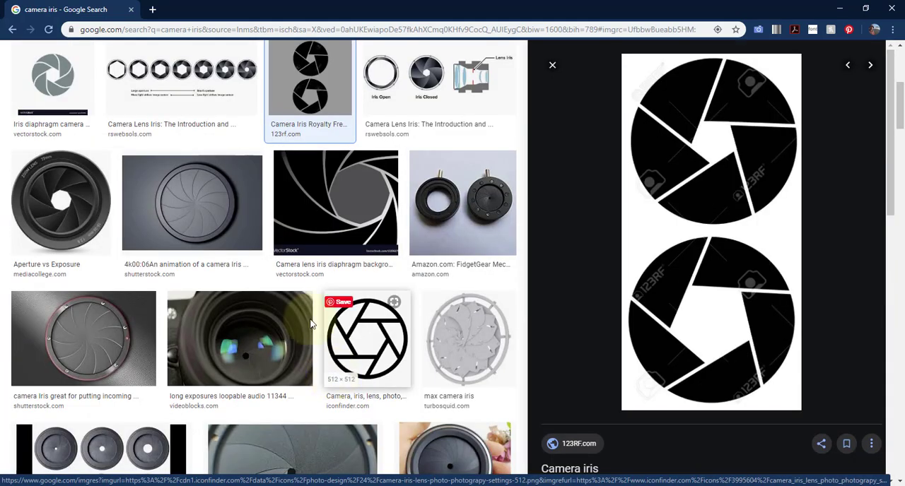
click(198, 227)
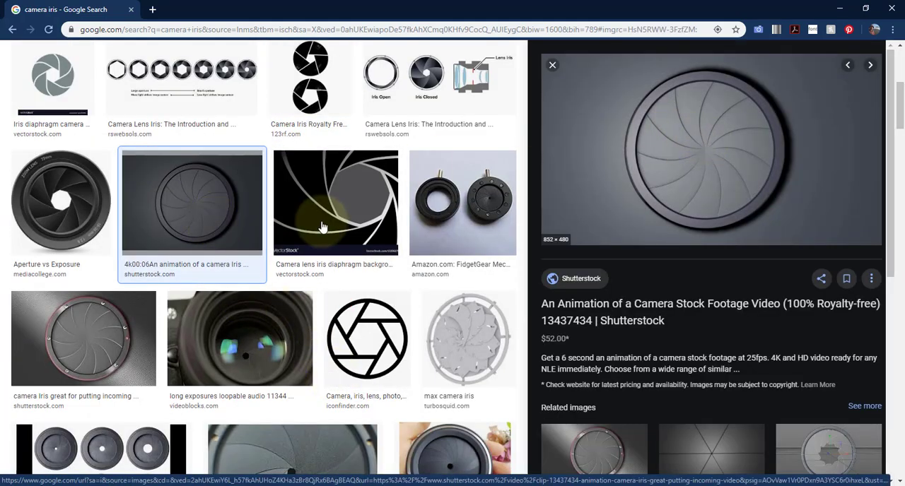
scroll(323, 226, down, 6)
scroll(319, 226, down, 3)
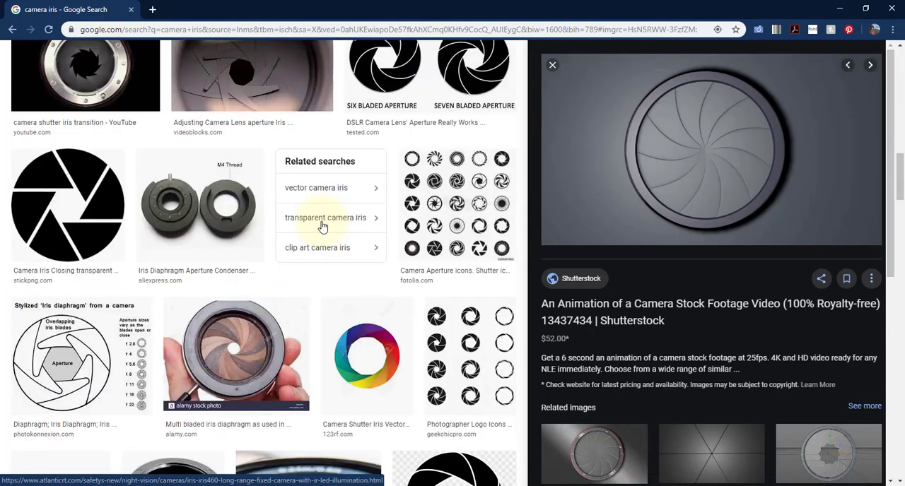
scroll(262, 251, up, 2)
click(262, 251)
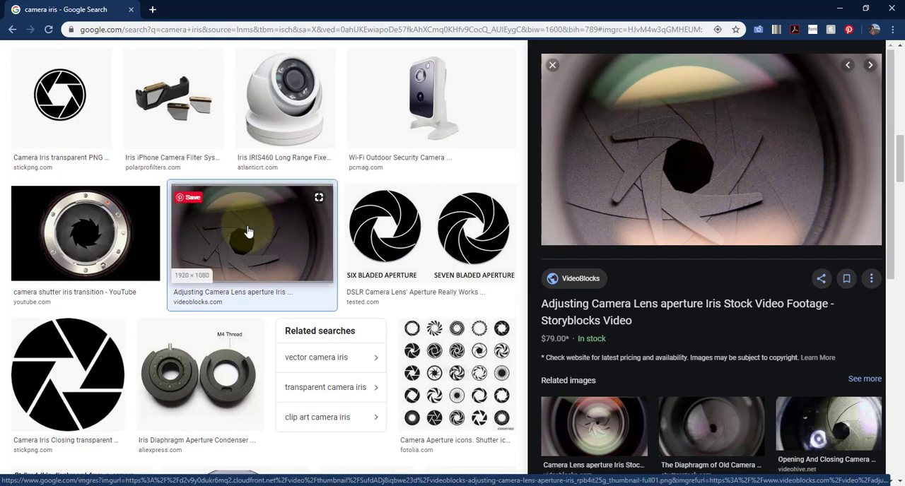
scroll(254, 213, up, 10)
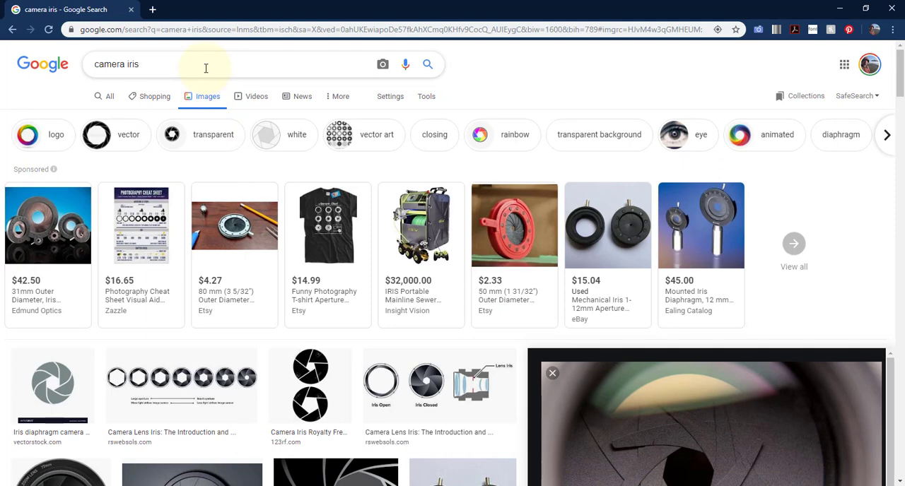
Search for "camera iris animation gif" and preview the GIPHY iris animation to study the blade motion.
text(animation gif)
key(Return)
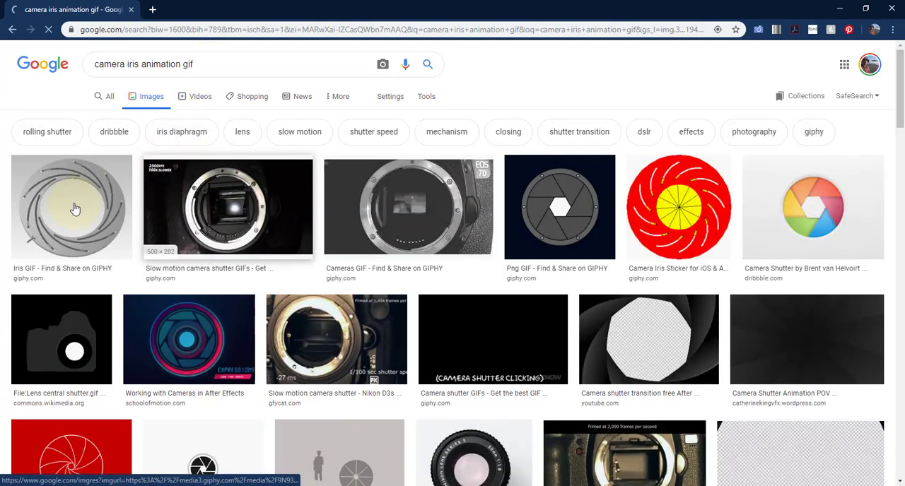
click(75, 209)
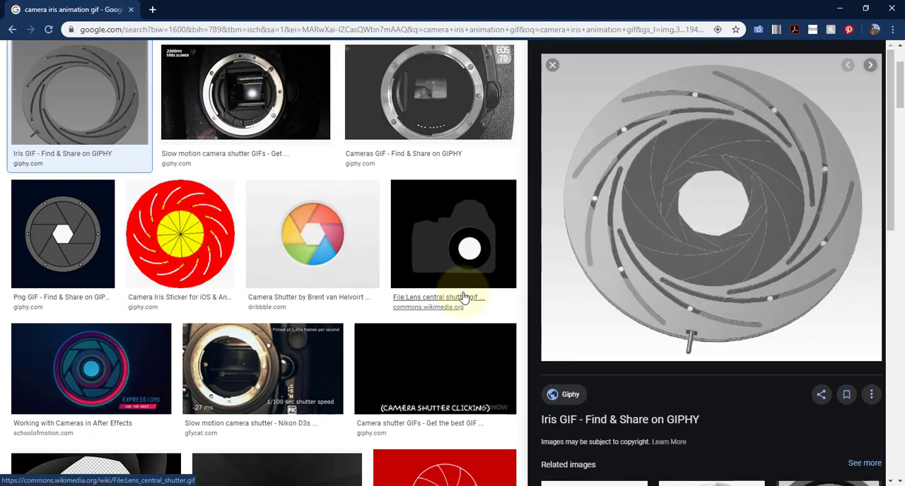
scroll(176, 163, up, 2)
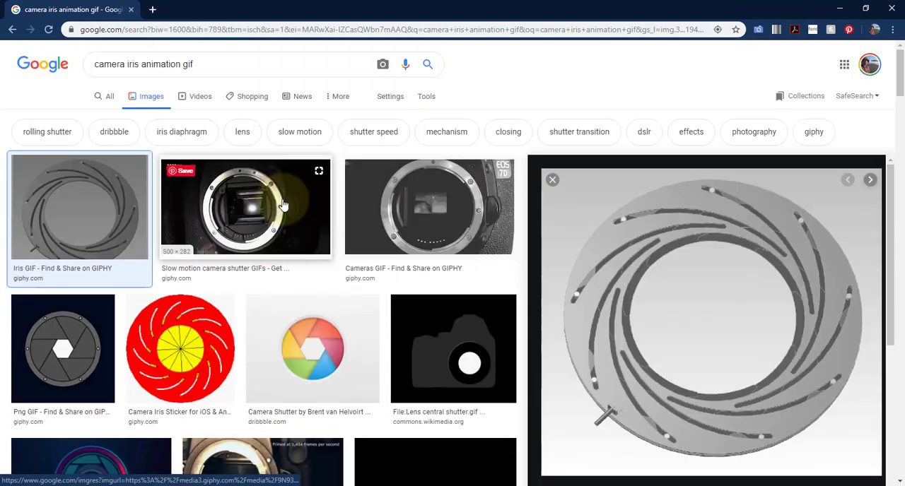
Switch back to Maya and create another polygon cube at the origin.
key(alt+Tab)
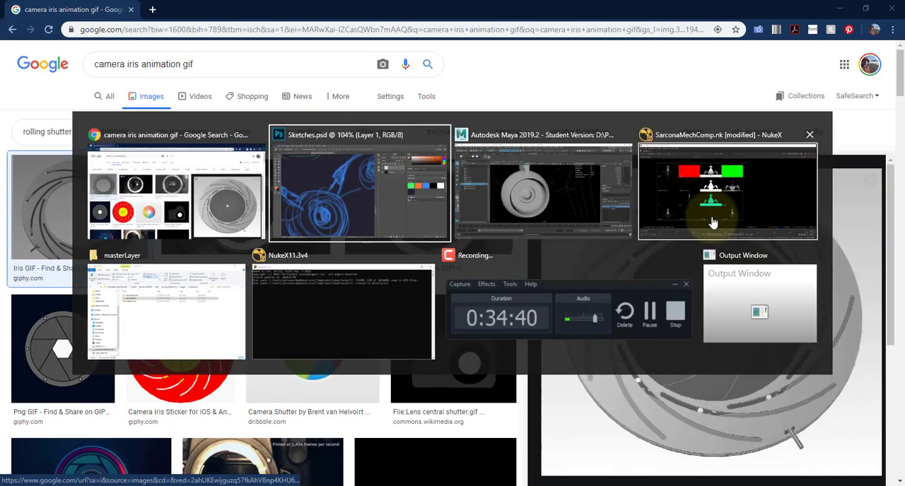
key(alt+Tab)
key(alt+Tab)
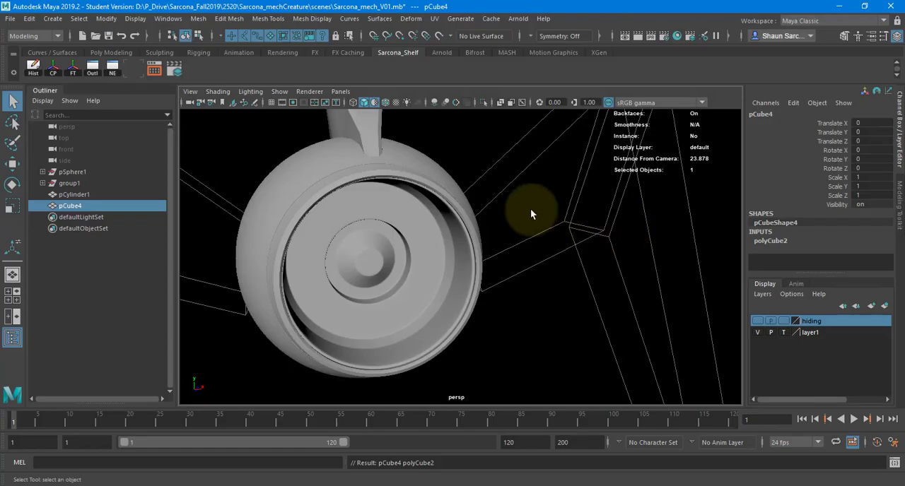
click(58, 19)
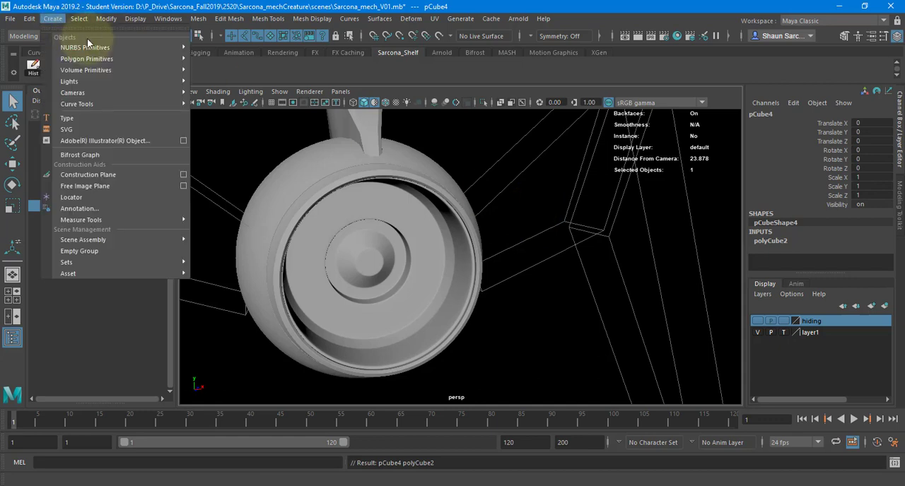
click(488, 175)
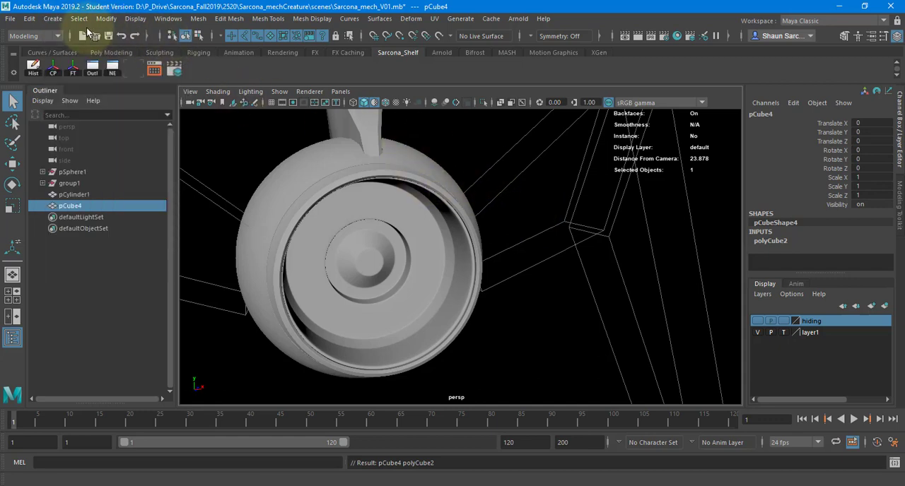
click(52, 18)
mouse_move(92, 59)
click(212, 79)
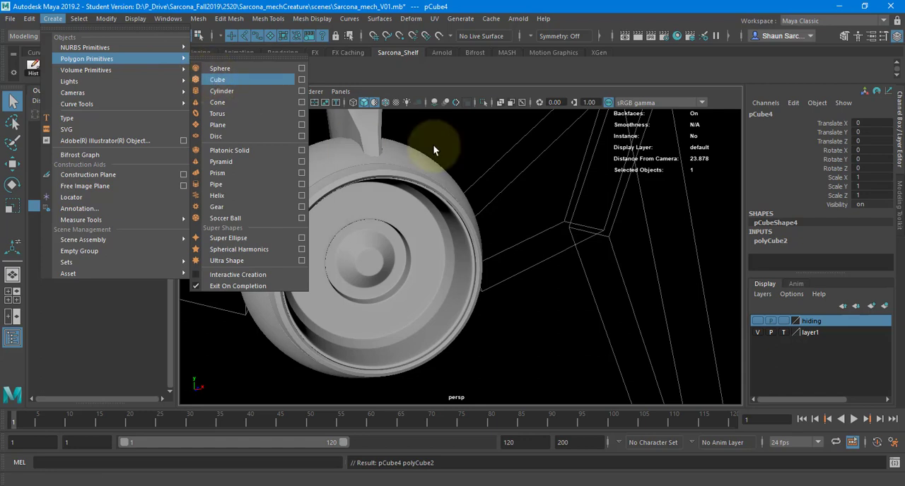
Isolate the new cube in the perspective view, frame it and show the grid.
click(483, 102)
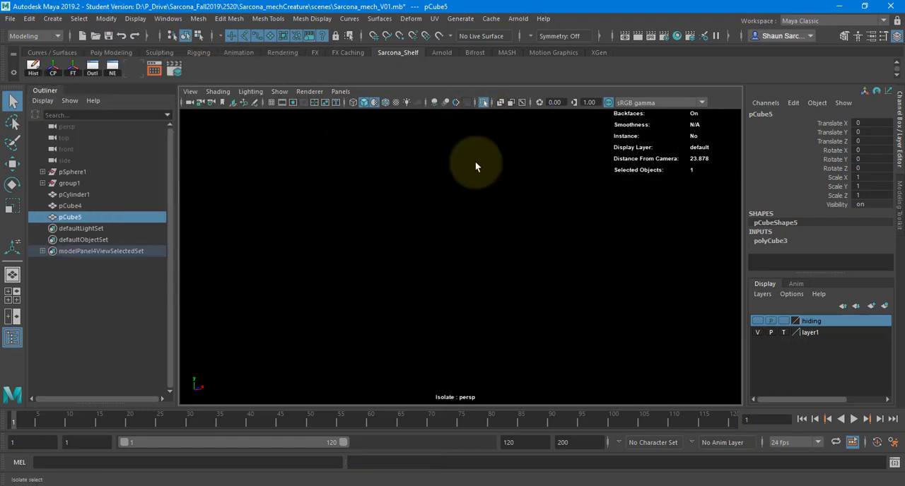
key(f)
scroll(467, 246, down, 5)
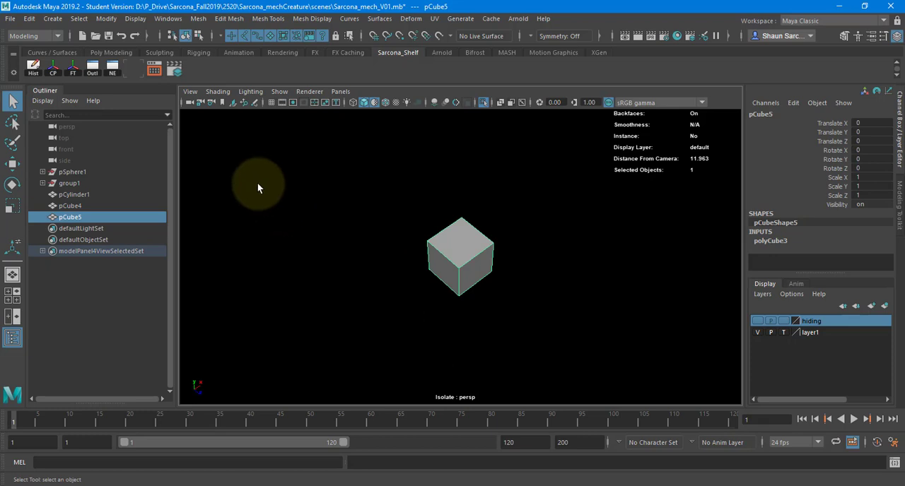
click(270, 103)
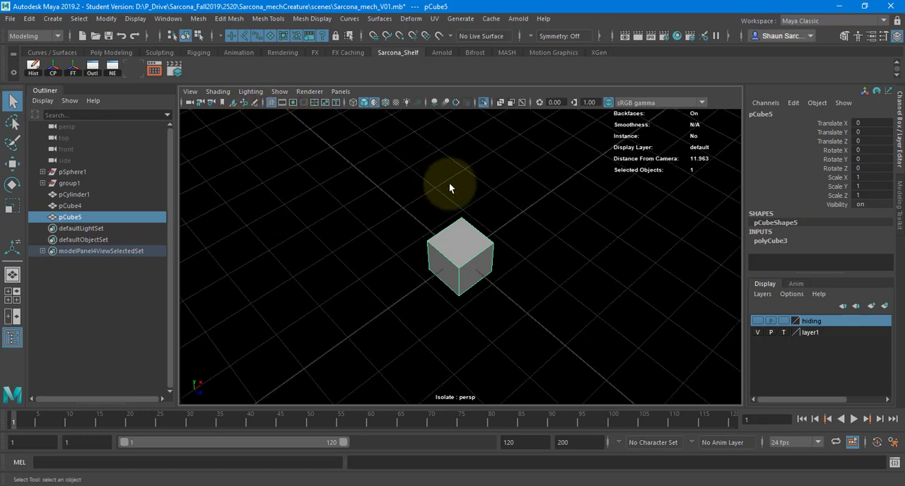
Flatten the cube to about 0.236 in Scale Y and move it to about 2.146 in X.
key(r)
drag(465, 190, 546, 201)
key(w)
alt+drag(460, 237, 430, 237)
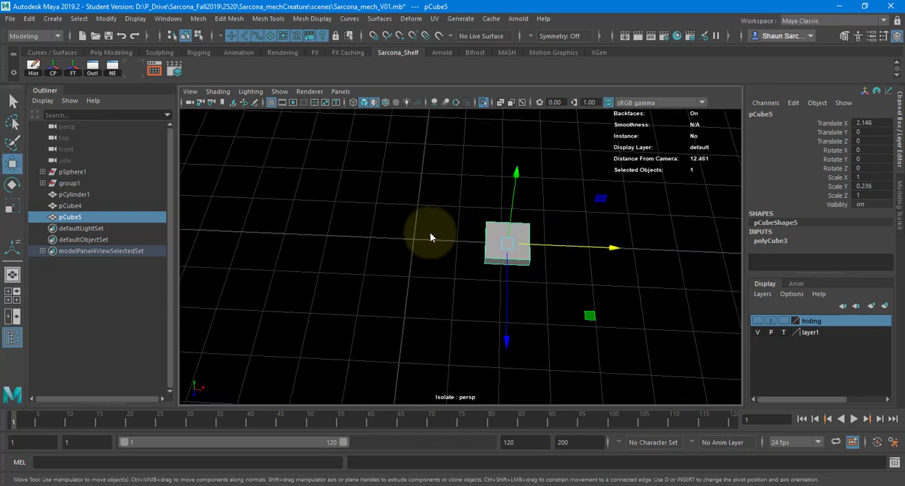
Move the corner vertices at the cube's end nearest the origin to form an elongated blade with a slanted, narrower tip.
key(F9)
alt+drag(465, 202, 477, 184)
click(485, 204)
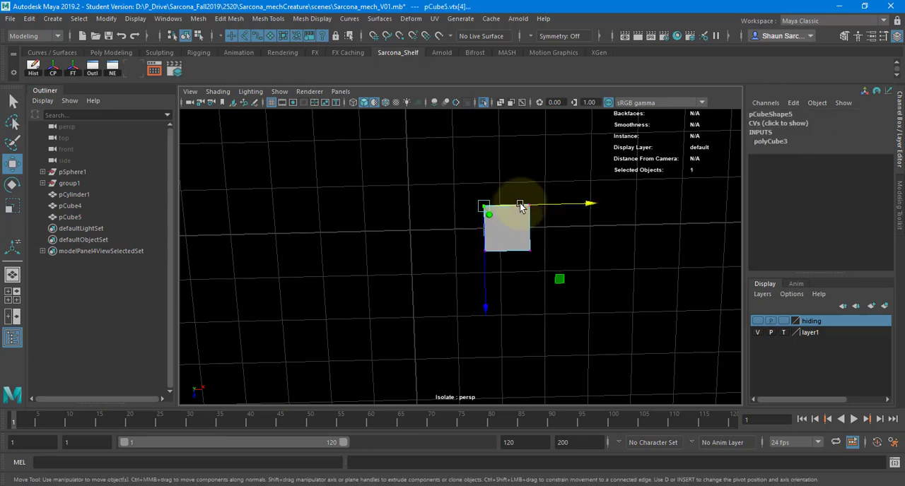
drag(520, 205, 450, 207)
click(484, 251)
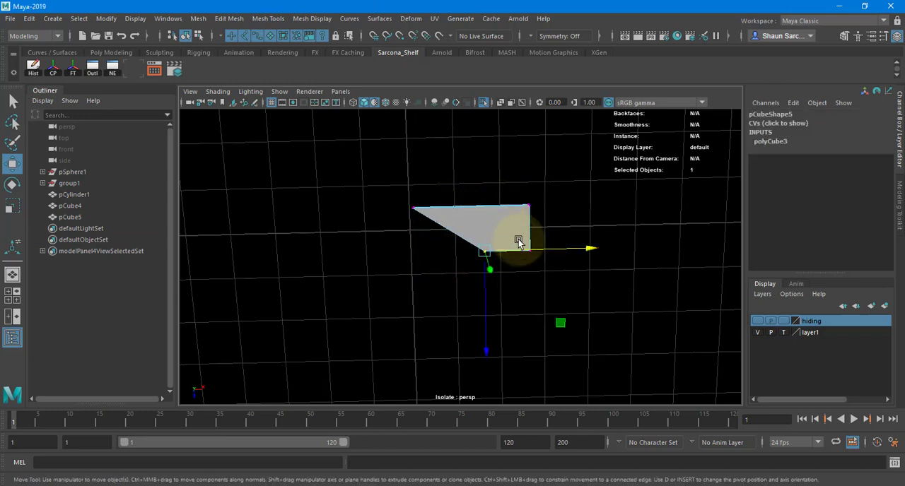
drag(485, 251, 414, 251)
drag(398, 191, 415, 261)
right_drag(454, 231, 409, 230)
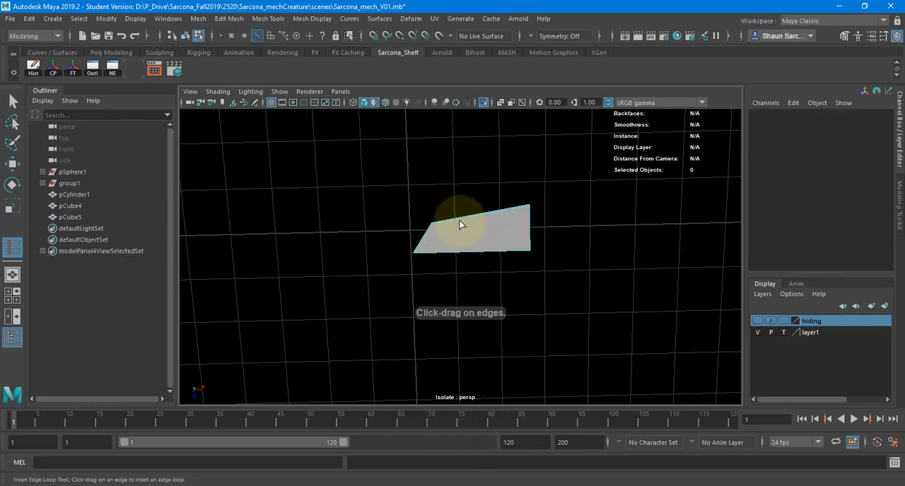
Insert three edge loops across the blade: one near its middle and one toward each end.
click(477, 215)
click(511, 209)
drag(514, 208, 521, 207)
click(448, 221)
Move the edge-loop vertices along the blade's sloping long side inward to give it a concave curve.
key(w)
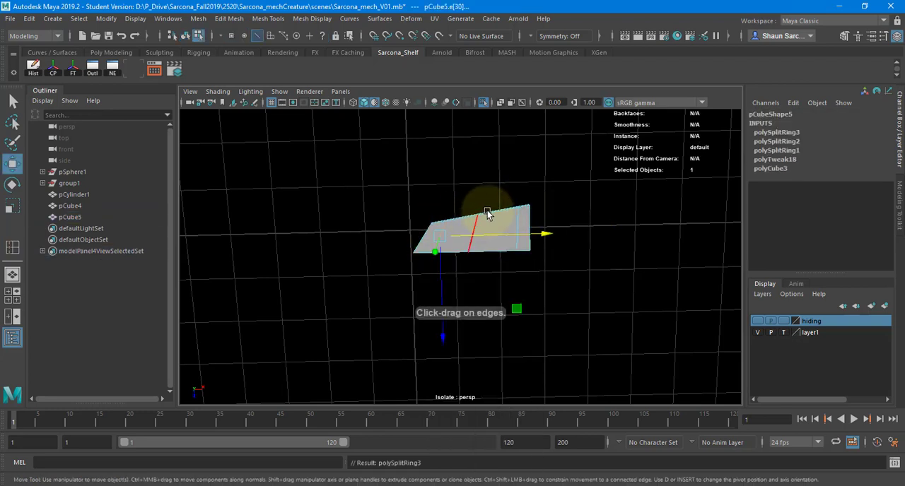
right_drag(490, 210, 470, 210)
drag(470, 207, 448, 251)
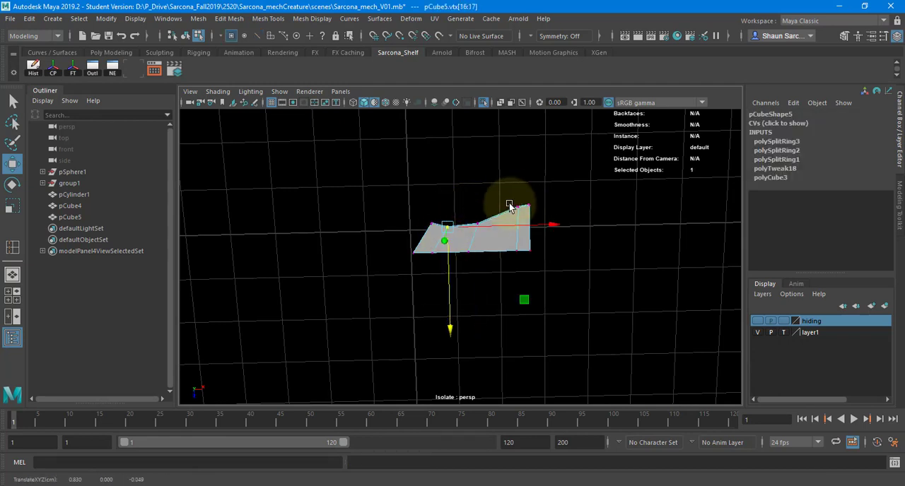
drag(509, 203, 468, 246)
Return to object mode and thin the blade to 0.03 in Scale Y.
key(F8)
key(r)
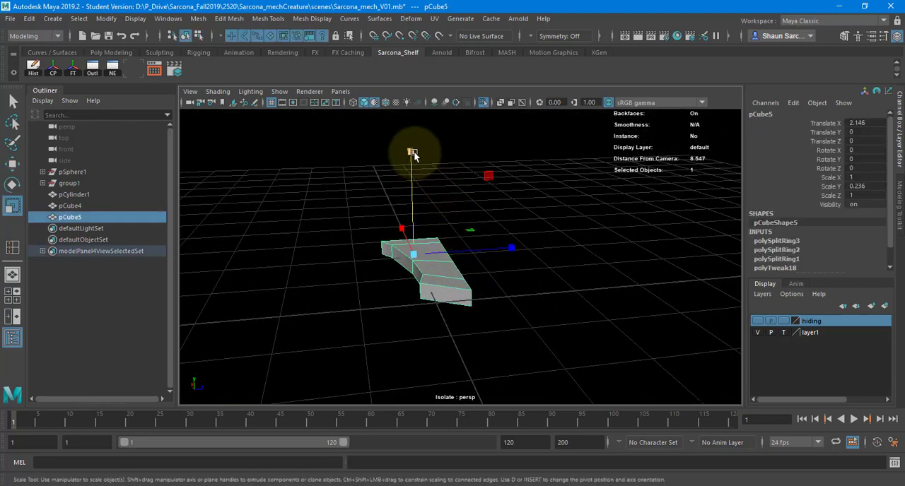
drag(414, 156, 416, 243)
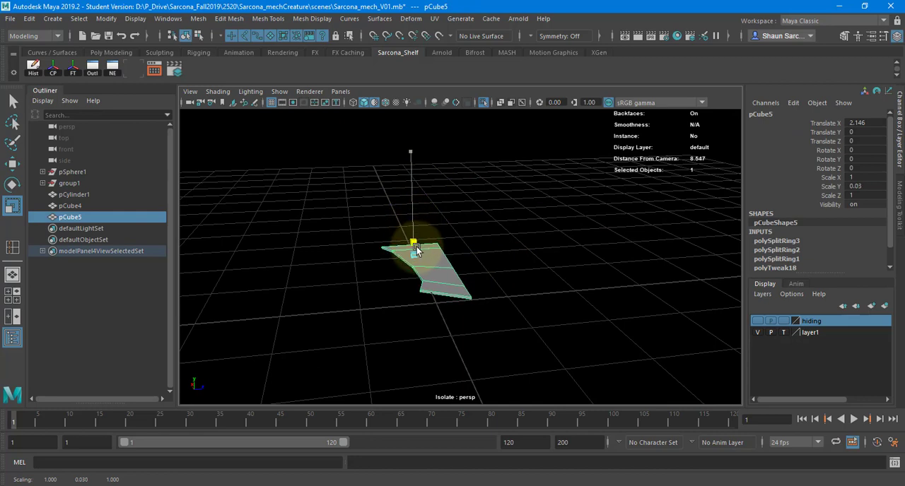
key(f)
Move the far-end corner and adjacent edge-loop vertices on the blade's straight long side inward to curve it, and return to object mode.
alt+right_drag(442, 244, 501, 264)
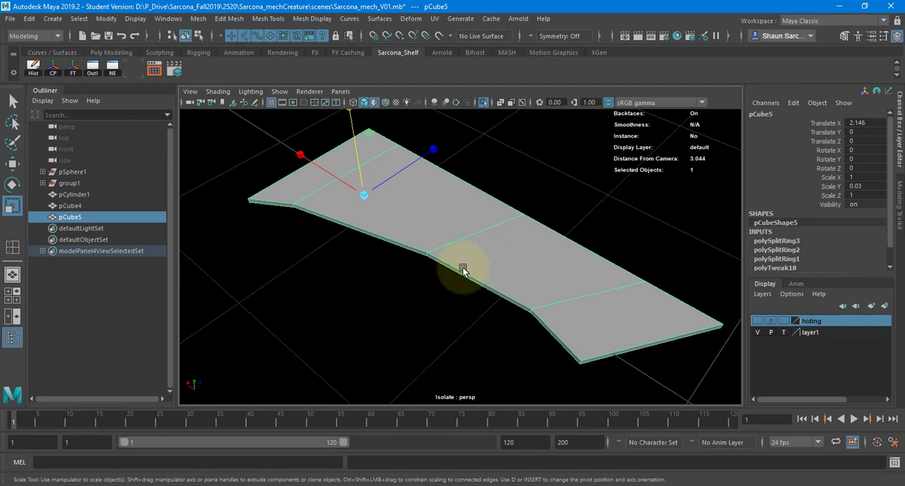
alt+drag(462, 267, 515, 315)
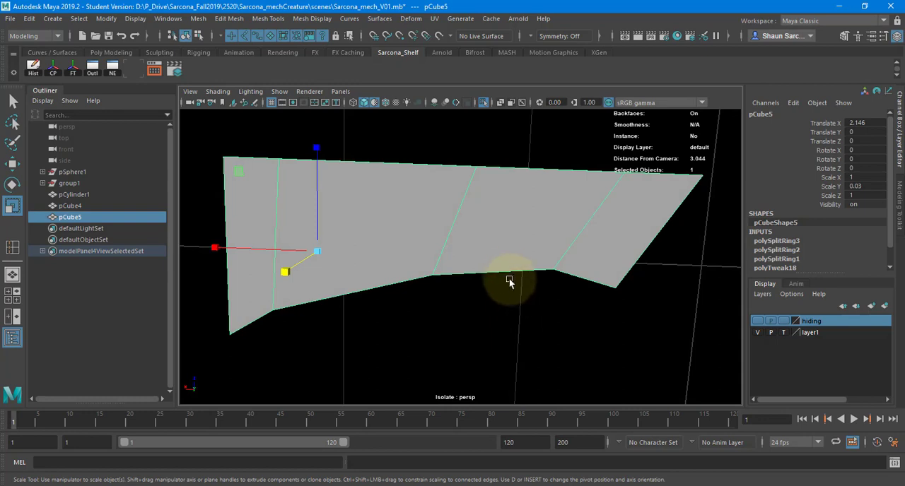
alt+drag(461, 247, 397, 230)
right_drag(394, 229, 369, 230)
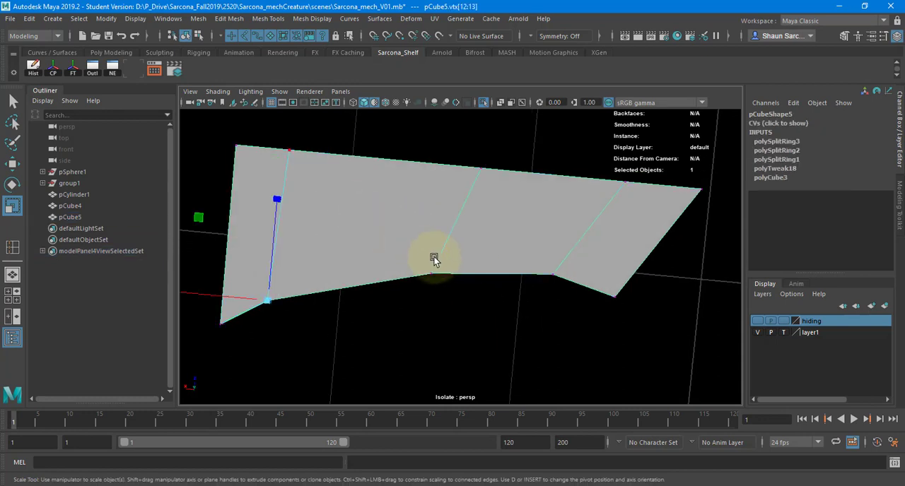
alt+middle_drag(434, 258, 480, 287)
drag(269, 156, 357, 183)
key(w)
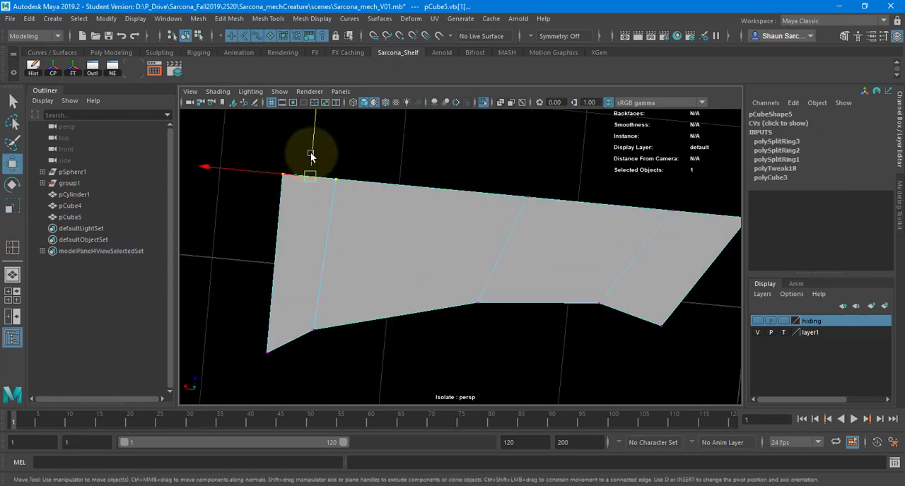
drag(311, 154, 306, 205)
right_drag(415, 237, 437, 214)
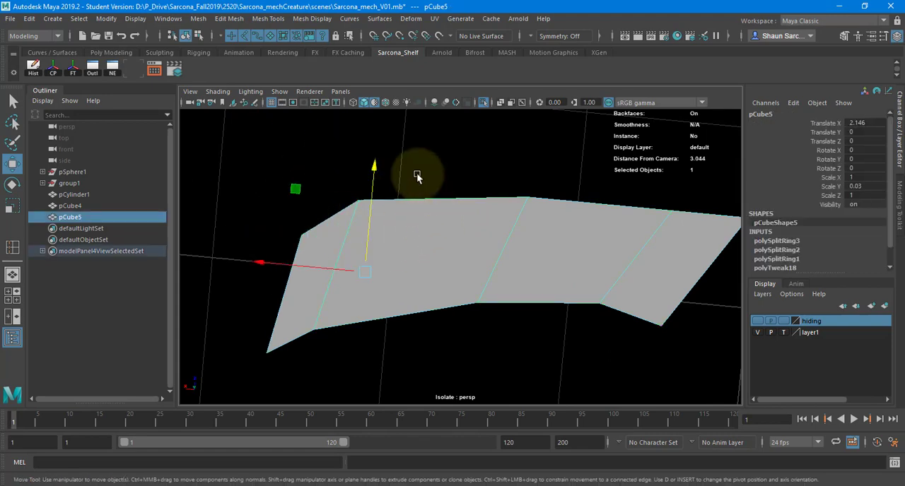
alt+drag(418, 175, 417, 211)
scroll(275, 226, down, 5)
scroll(431, 217, down, 3)
click(413, 224)
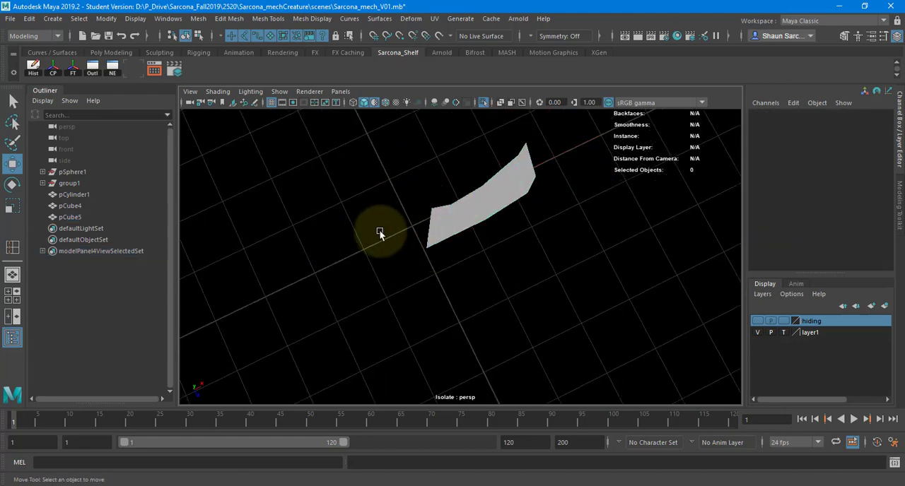
Try rotating the blade about its Y axis by about -12.6 degrees, and undo the rotation.
drag(537, 224, 488, 190)
alt+drag(478, 185, 412, 224)
scroll(499, 220, up, 2)
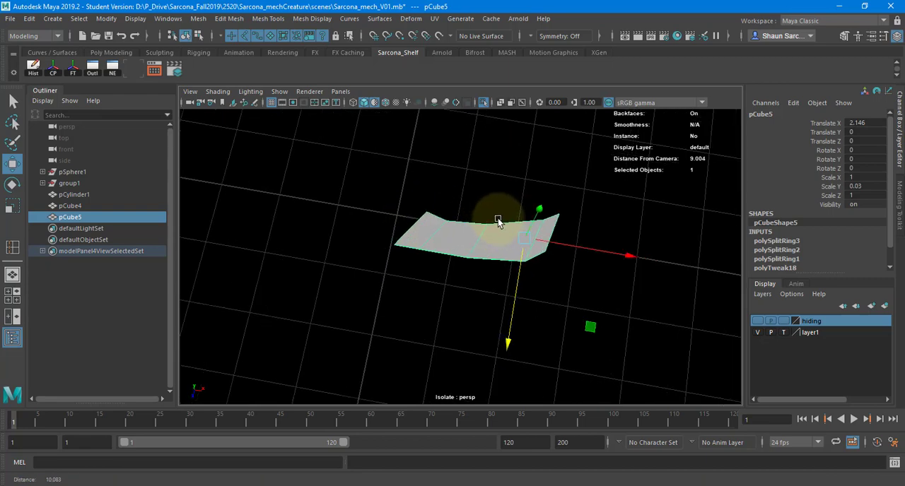
mouse_move(498, 221)
alt+mouse_down()
mouse_move(501, 192)
mouse_move(515, 218)
alt+mouse_up()
key(e)
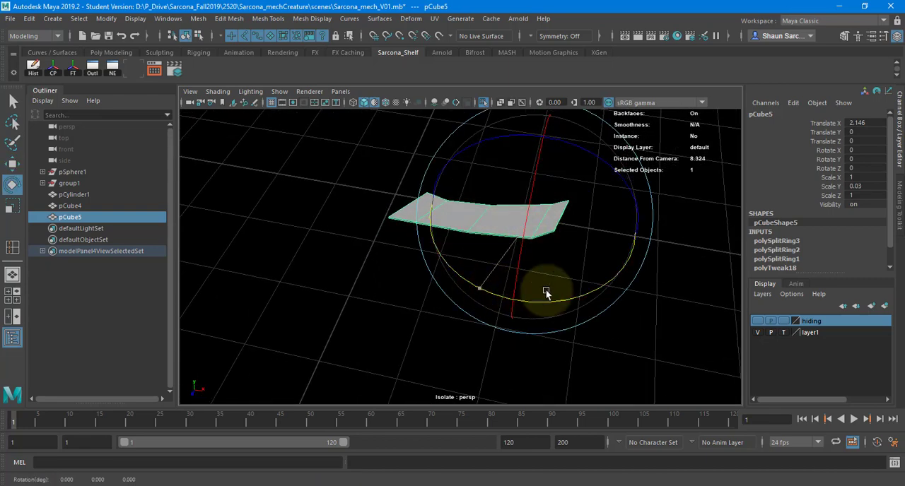
drag(546, 292, 380, 226)
key(ctrl+z)
key(w)
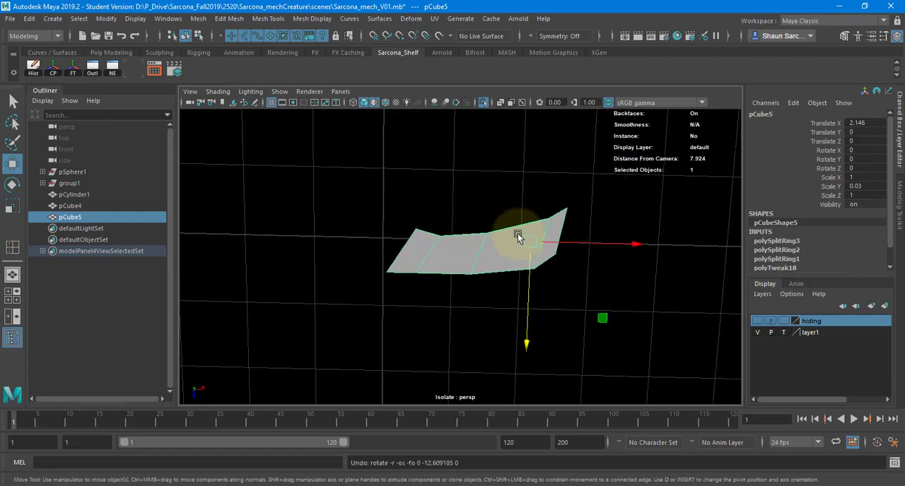
Try moving the blade outward to Translate X 3.629 and rotating it about 19.7 degrees in Y, and undo both changes.
drag(517, 237, 620, 246)
key(e)
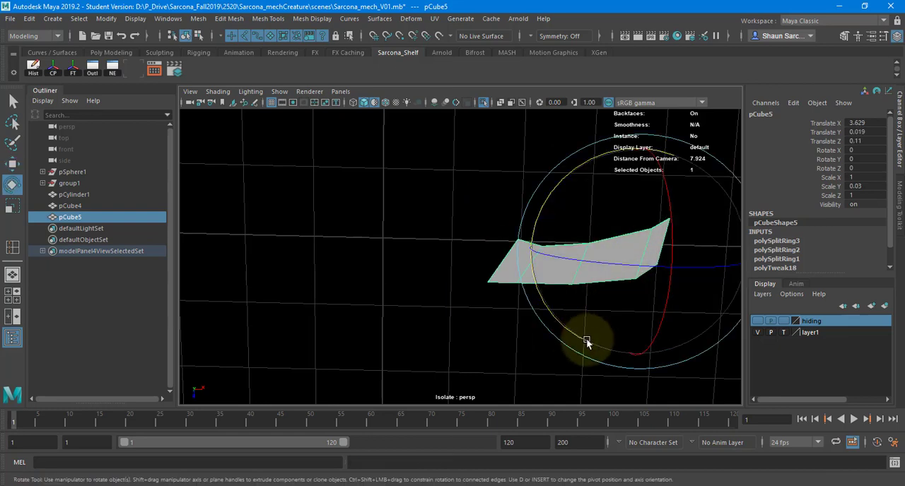
drag(586, 339, 635, 330)
key(ctrl+z)
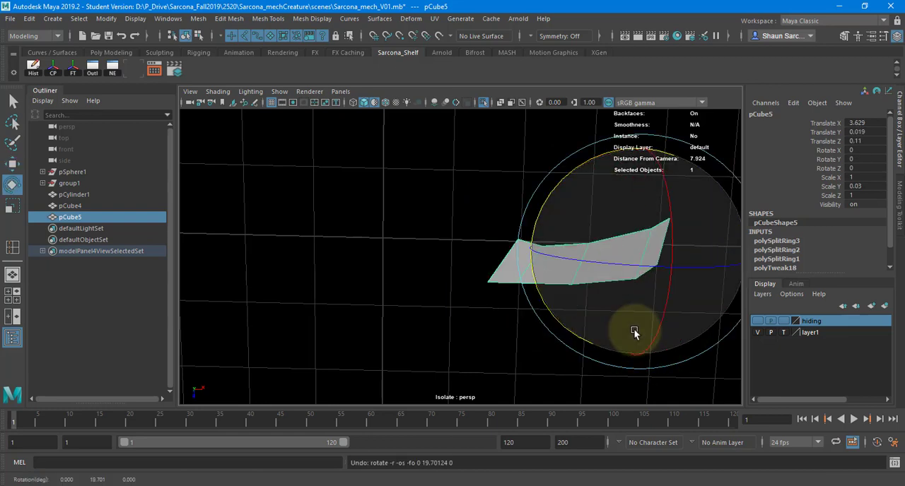
key(ctrl+z)
Move the blade along X toward the origin to about Translate X 1.806.
key(w)
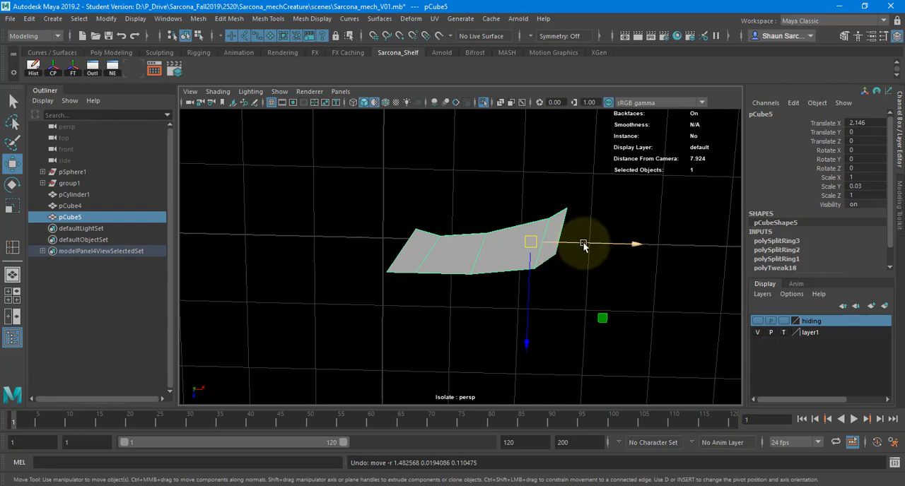
drag(584, 245, 563, 239)
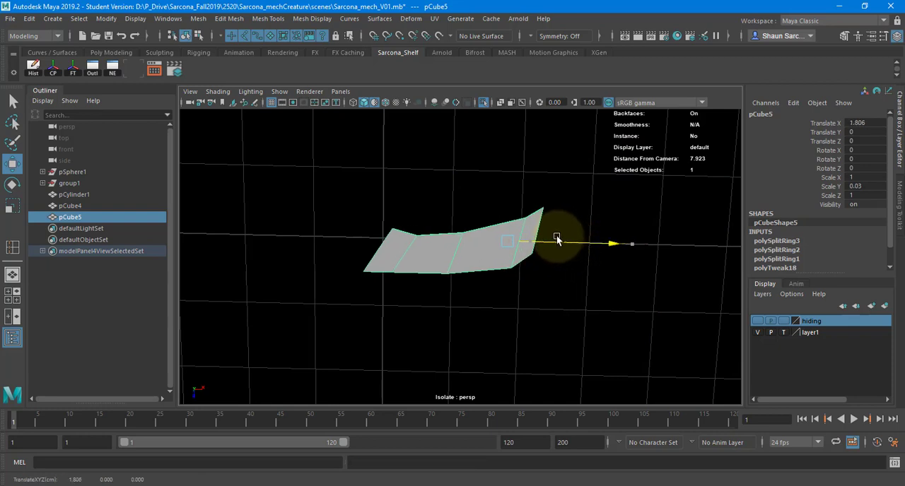
alt+drag(501, 235, 505, 246)
Try a Y rotation of about 22 degrees on the blade, and undo it.
key(e)
drag(459, 324, 434, 256)
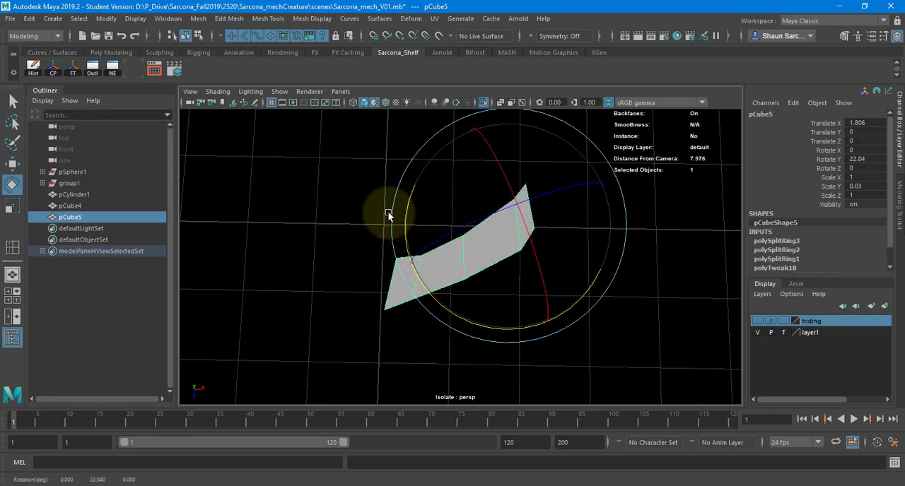
key(ctrl+z)
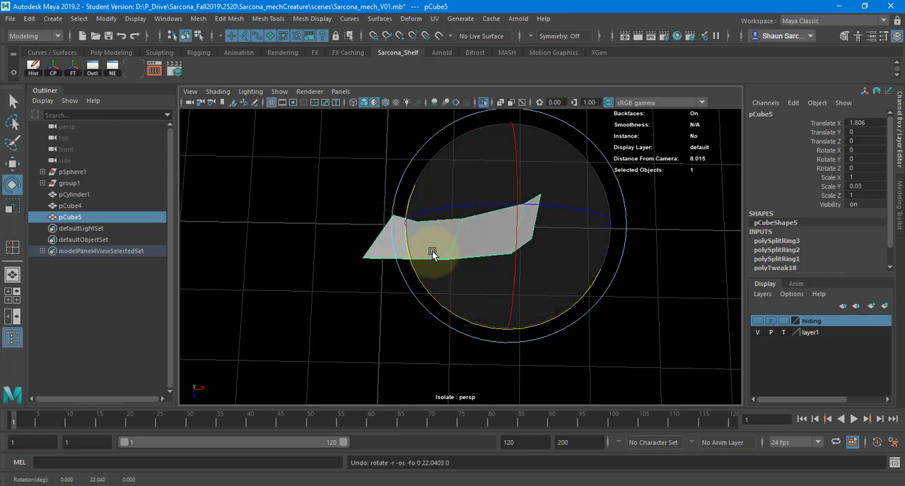
Move the blade's pivot along X toward its outer end, to about 1.988.
alt+drag(461, 253, 415, 210)
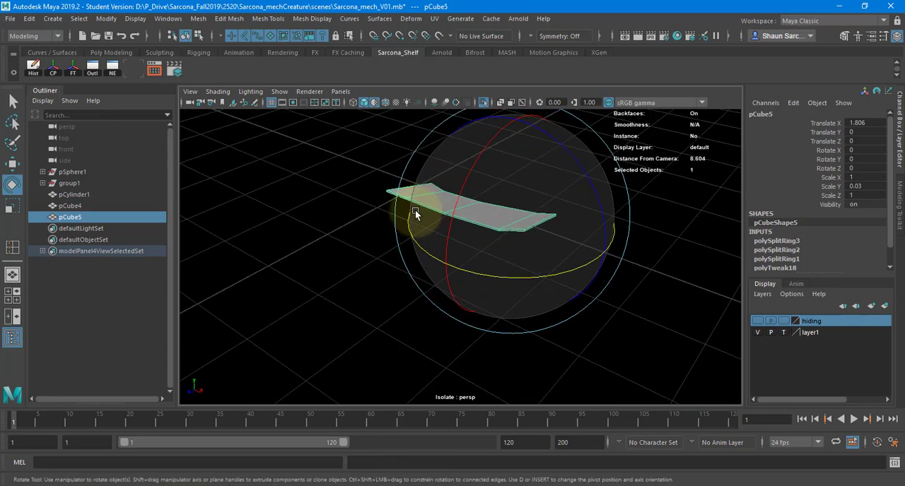
key(w)
alt+drag(516, 210, 536, 240)
key(d)
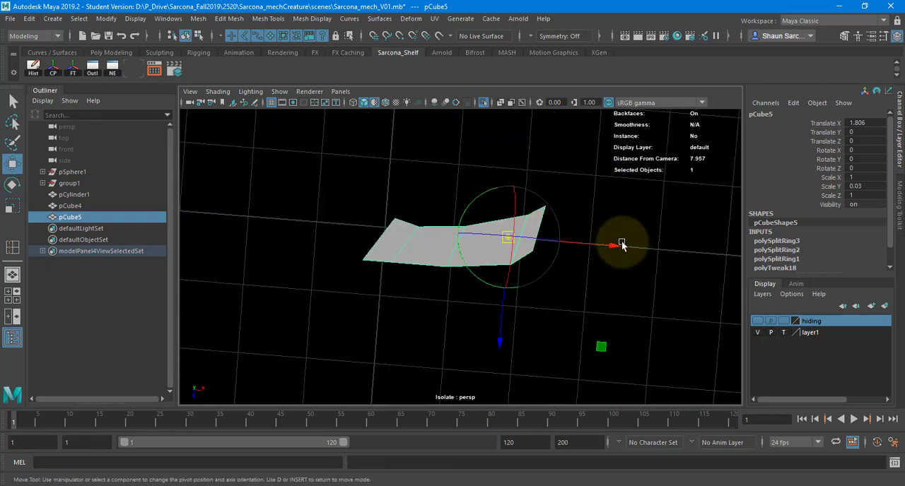
drag(593, 245, 602, 245)
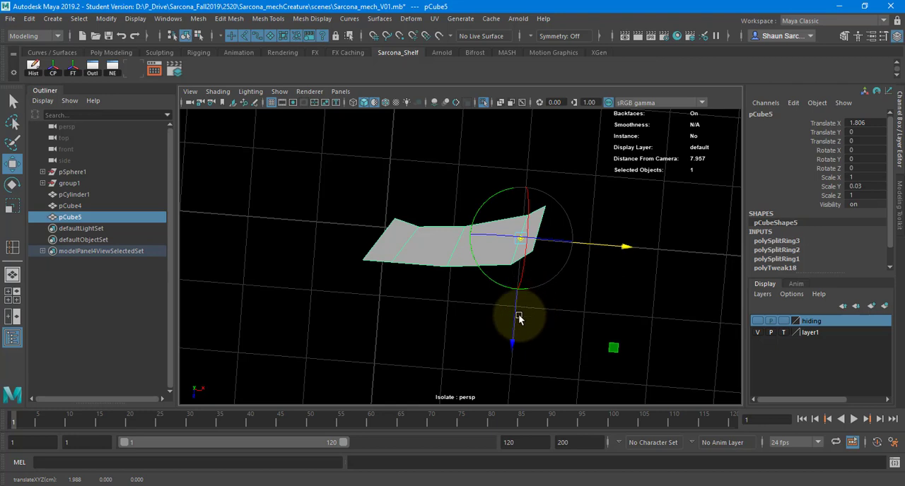
drag(516, 318, 516, 316)
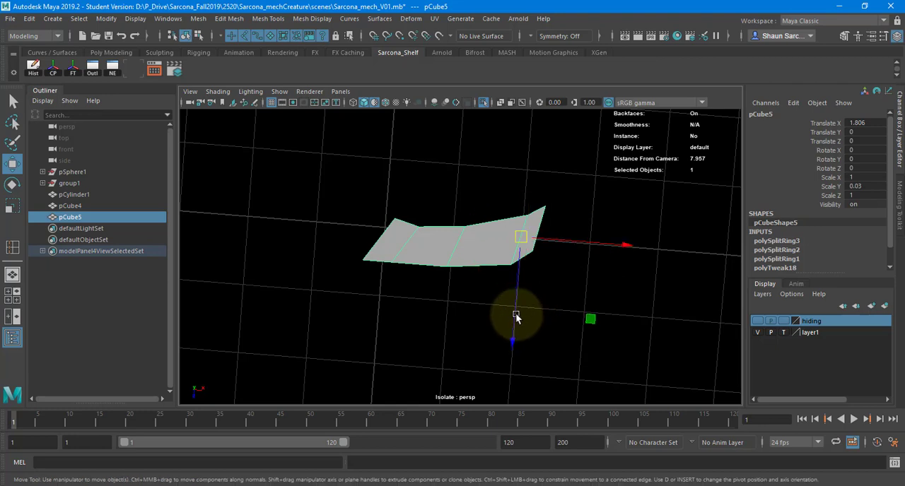
Test the shifted pivot with a small Y rotation of the blade, and undo the rotation.
key(e)
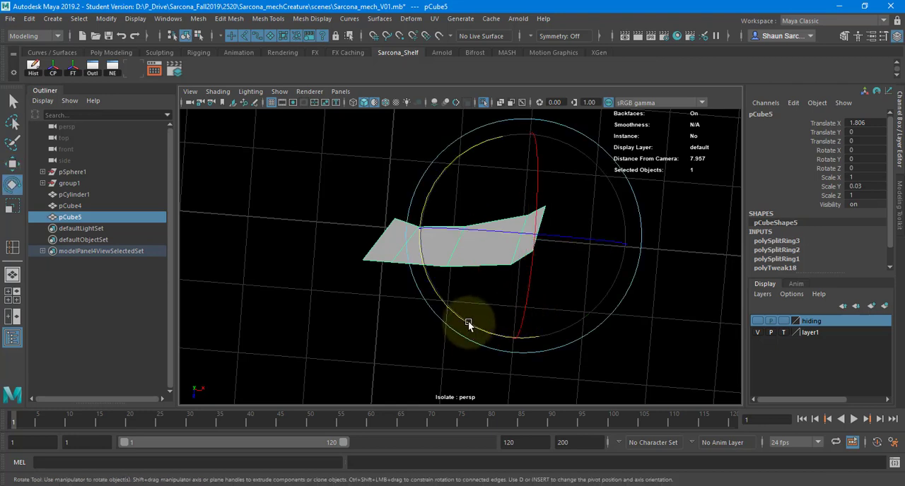
drag(468, 324, 480, 303)
key(ctrl+z)
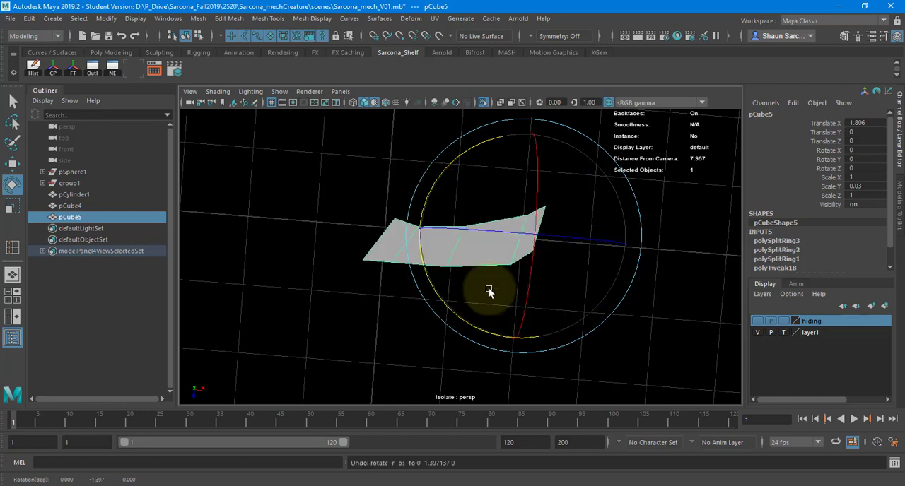
Reposition the blade's pivot nearer its outer corner, at about X 2.067 and Z -0.08.
key(d)
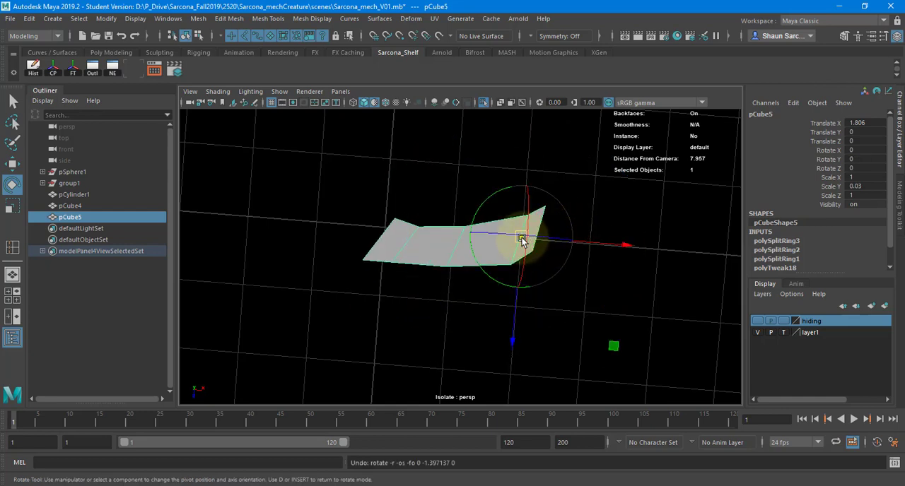
mouse_move(521, 240)
mouse_down()
mouse_move(398, 241)
mouse_move(527, 237)
mouse_up()
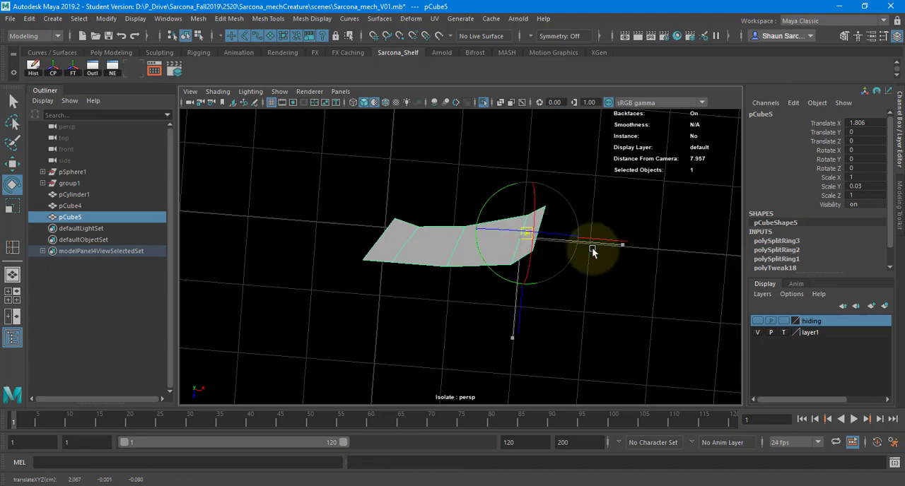
alt+drag(592, 319, 598, 283)
key(w)
alt+drag(572, 330, 568, 316)
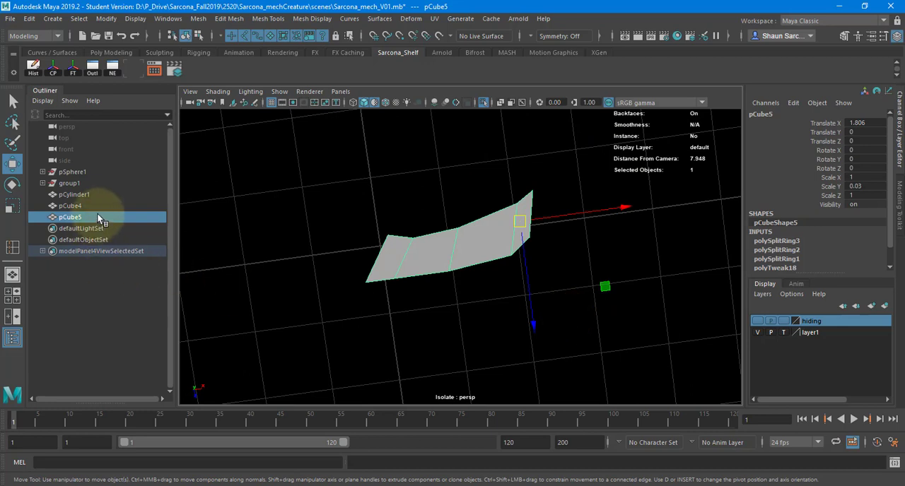
Group the blade so that its group pivots at the origin, and duplicate that group.
key(ctrl+g)
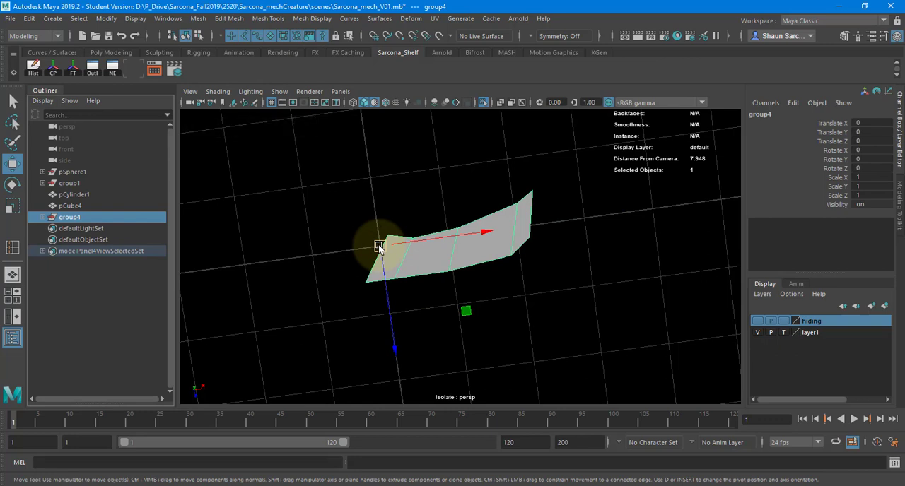
key(ctrl+g)
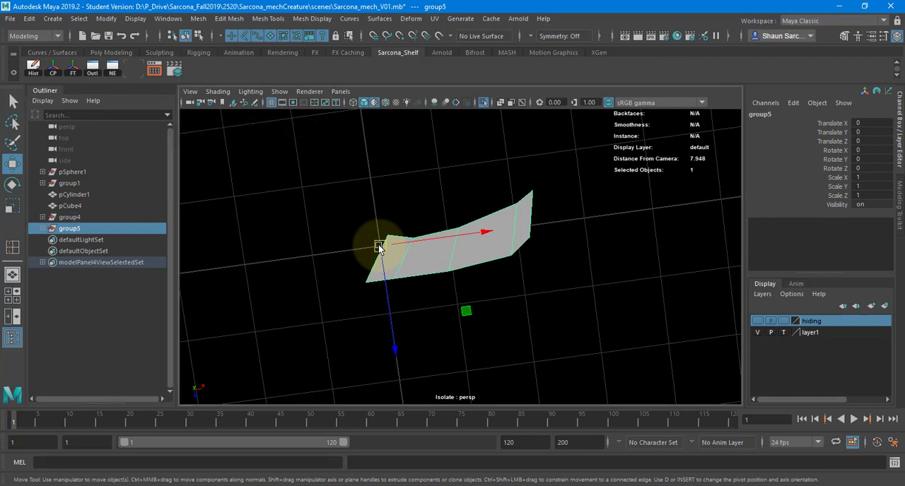
Rotate the duplicated blade group about the Y axis around the origin, and open its Rotate Y value for editing.
key(e)
drag(480, 260, 478, 246)
double_click(873, 158)
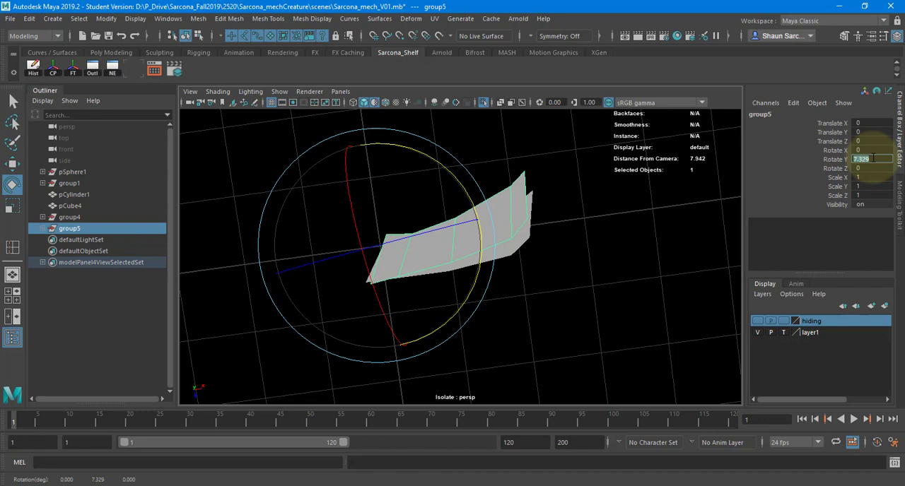
Try Rotate Y values of 15 and 60 on the duplicated blade group, and set the rotation to 20.
text(15)
key(Return)
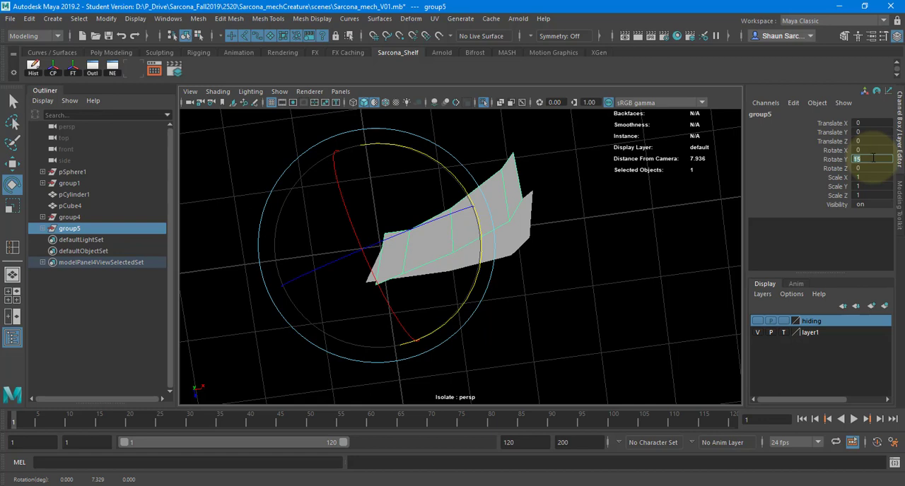
alt+drag(599, 203, 617, 214)
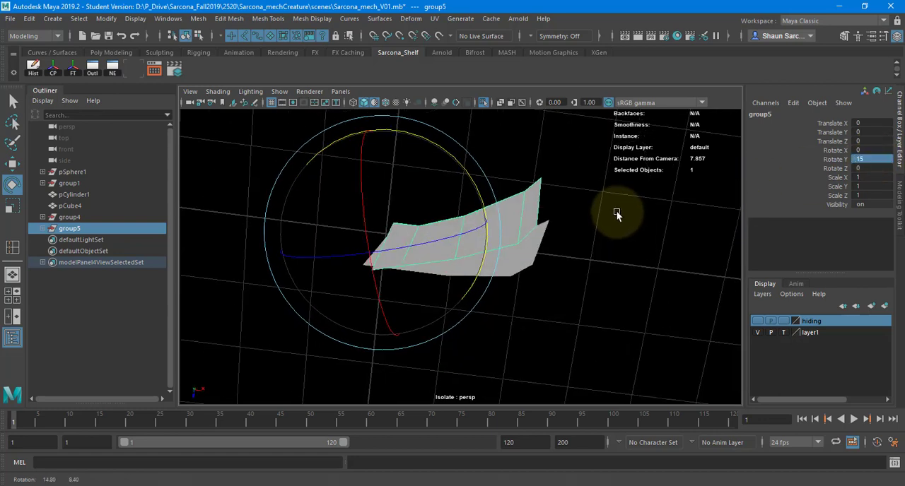
double_click(871, 156)
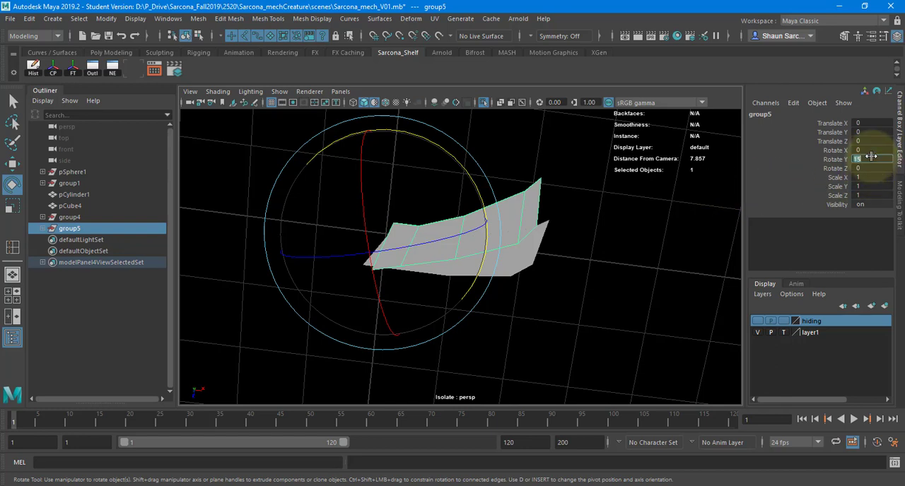
text(60)
key(Return)
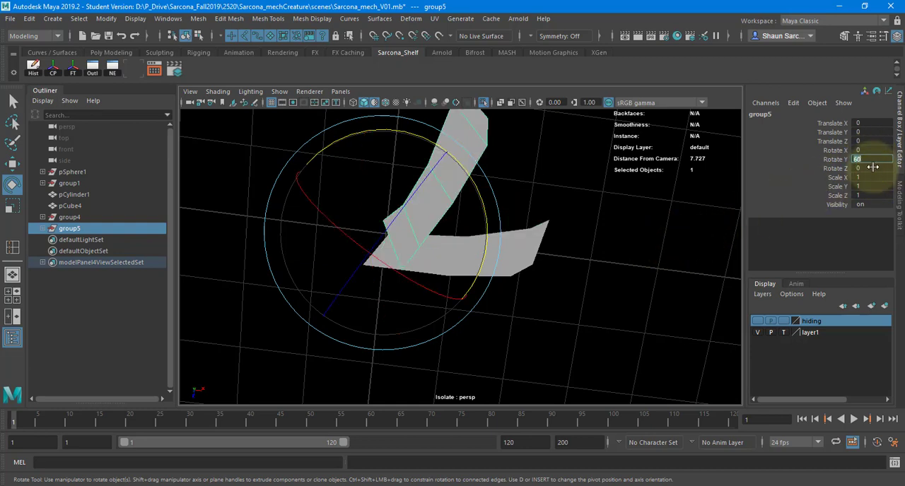
drag(379, 250, 390, 241)
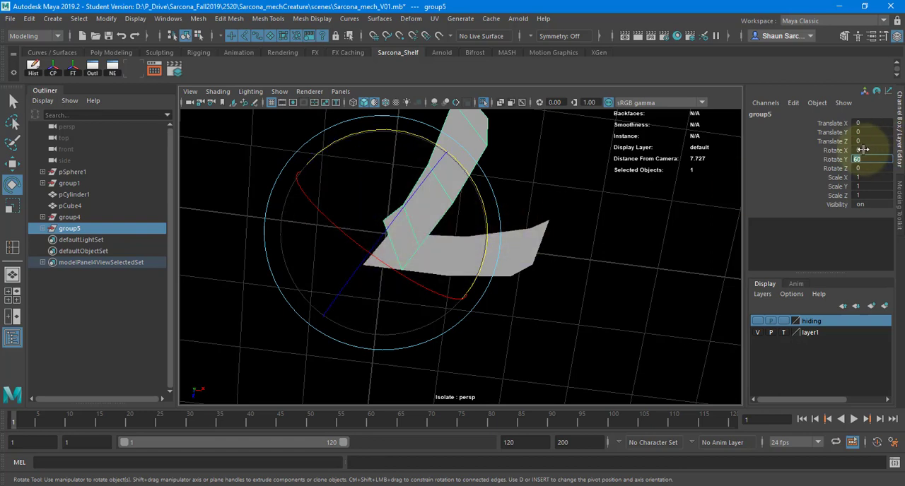
text(15)
key(Return)
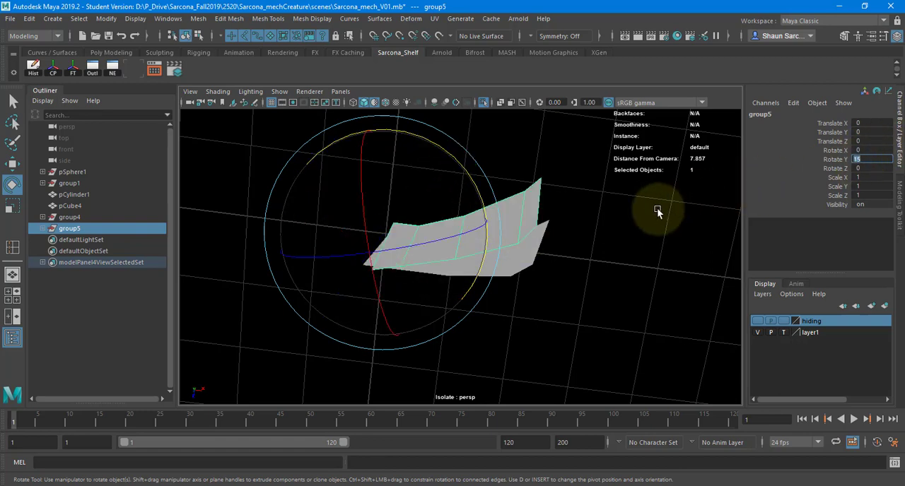
text(20)
key(Return)
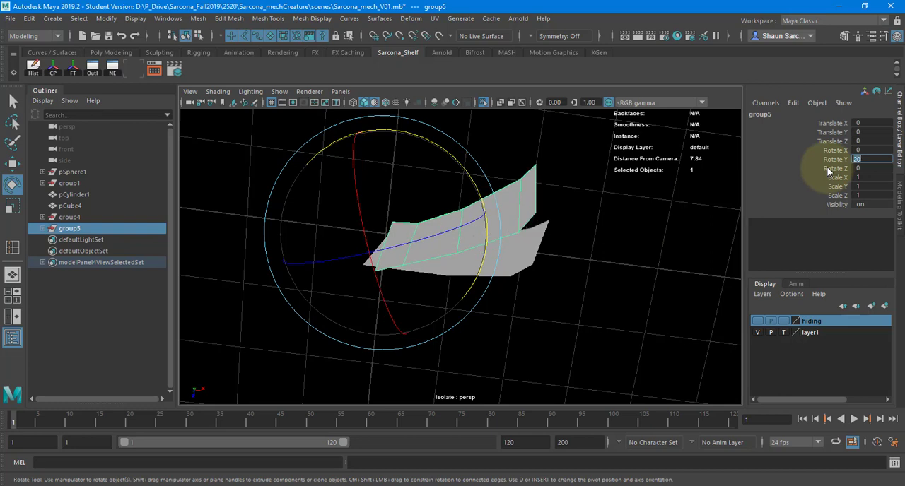
alt+middle_drag(587, 229, 592, 253)
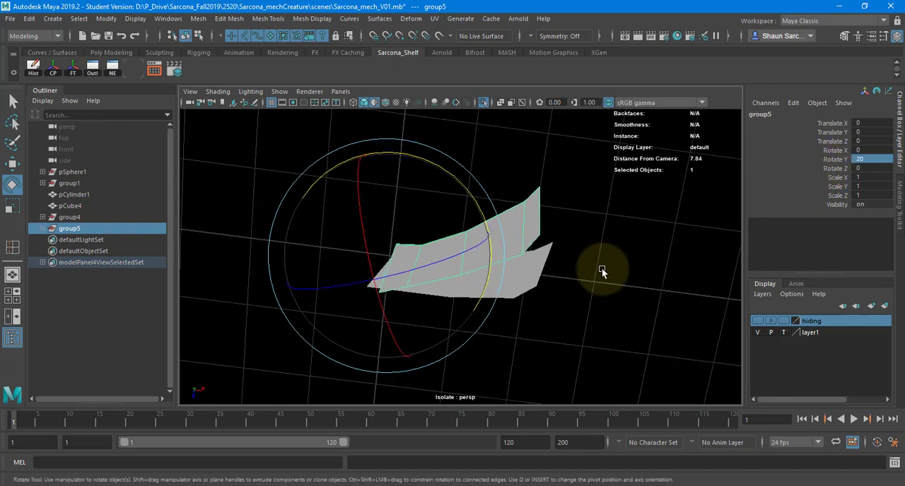
Repeat the duplication with its 20-degree Y rotation until the blades form a full circle around the origin.
key(shift+d)
key(shift+d)
key(shift+d)
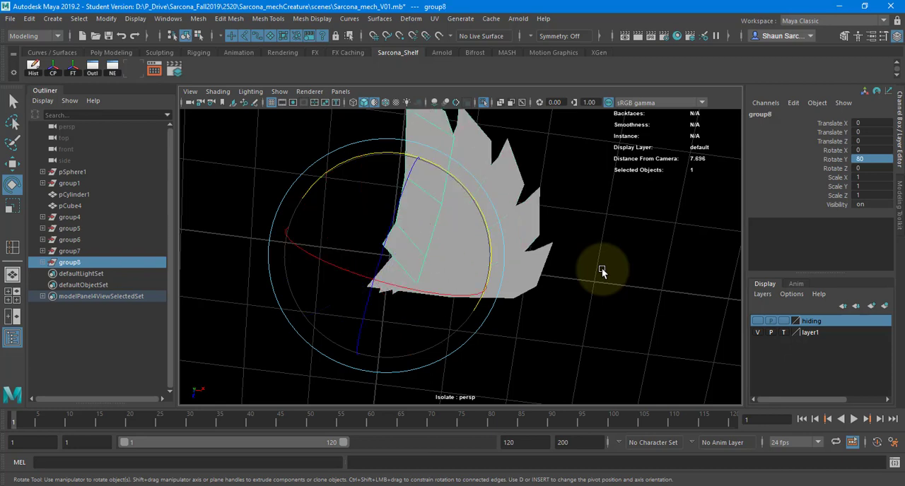
key(shift+d)
key(shift+d)
key(shift+d)
key(shift+d)
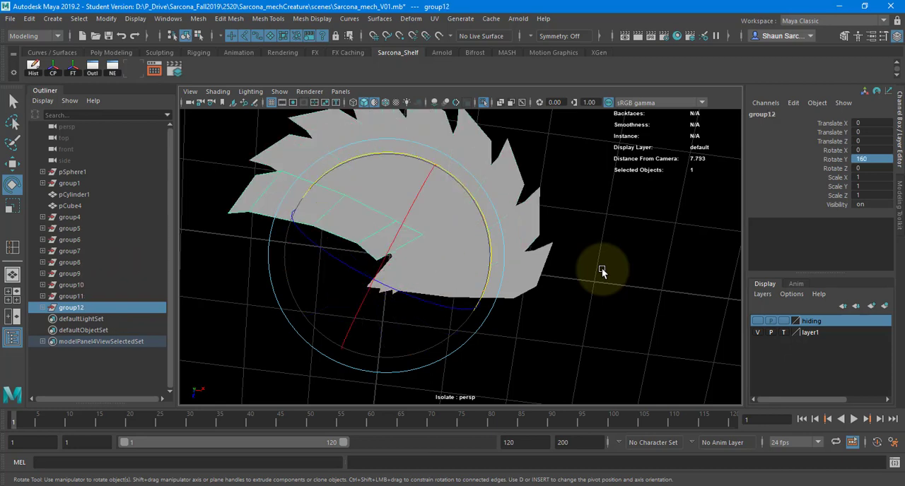
key(shift+d)
key(shift+d)
key(shift+d)
key(shift+d)
key(shift+d)
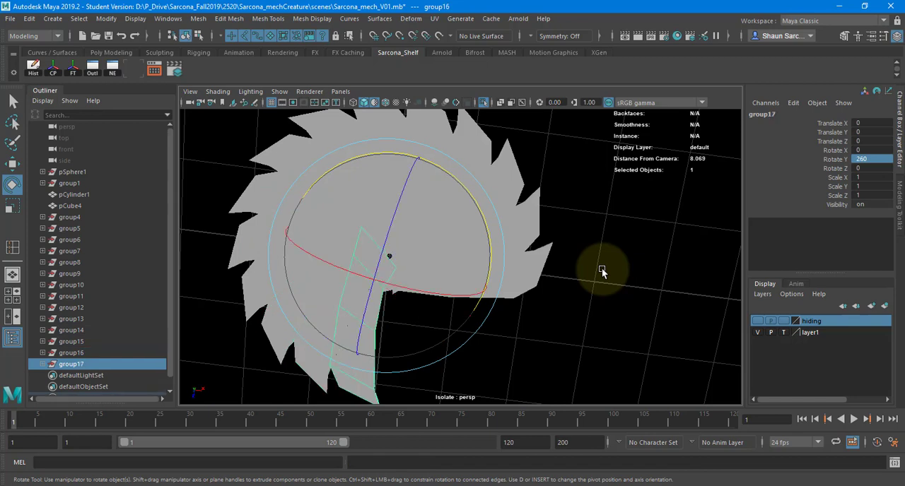
key(shift+d)
key(shift+d)
key(shift+d)
key(shift+d)
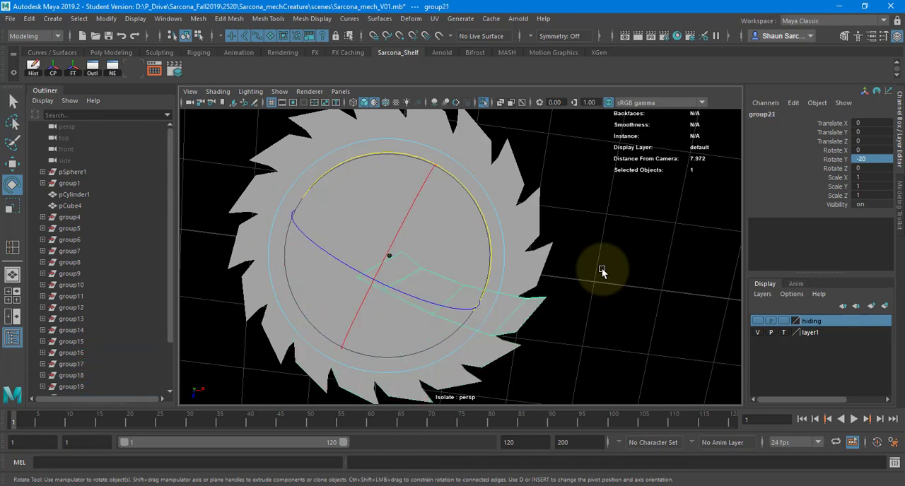
Delete the duplicated blade groups group5 through group21, keeping only the original blade group group4.
click(535, 263)
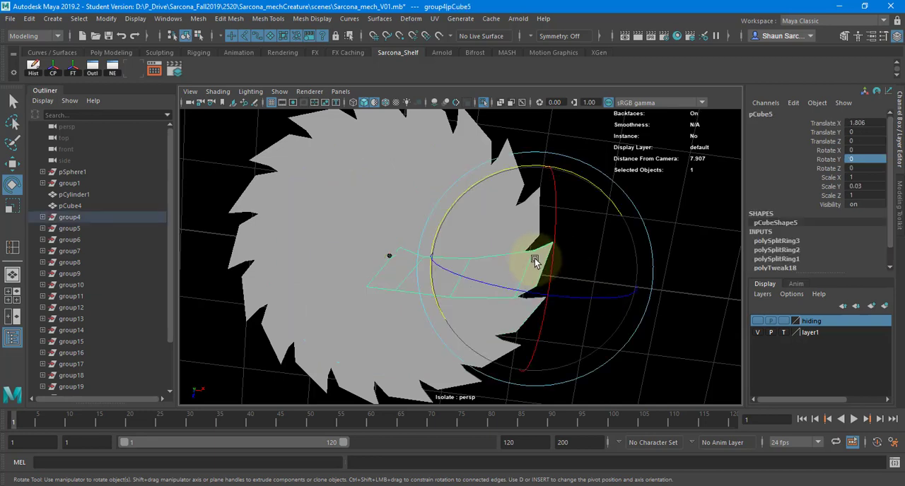
click(107, 227)
scroll(104, 304, down, 2)
shift+click(103, 353)
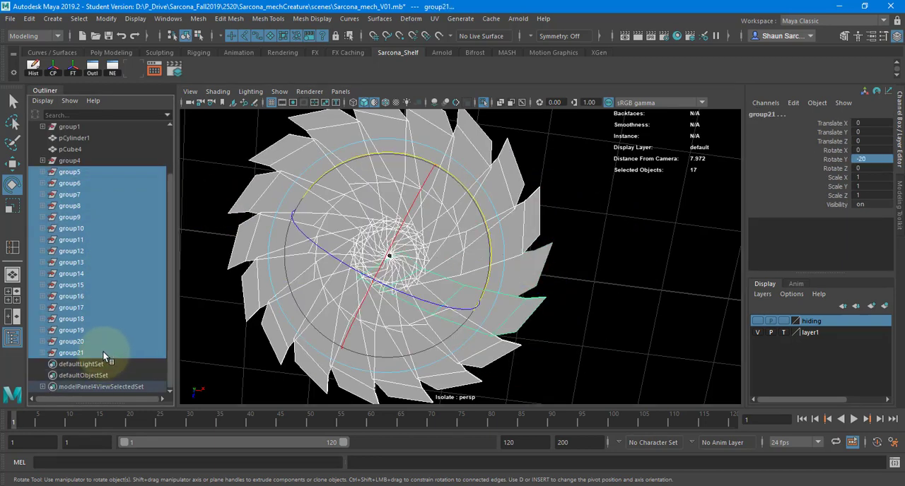
key(Delete)
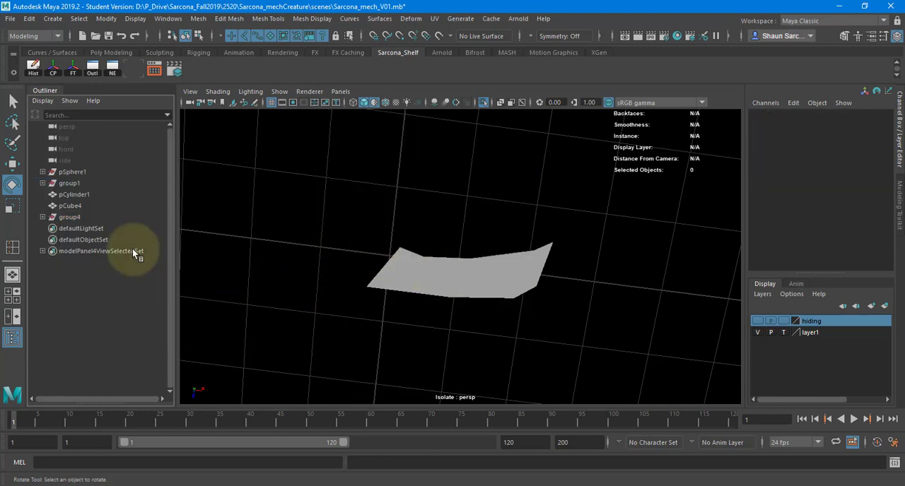
Duplicate group4, rotate the copy freehand about Y, set its Rotate Y to 20, and delete that copy.
click(86, 219)
alt+drag(368, 260, 427, 257)
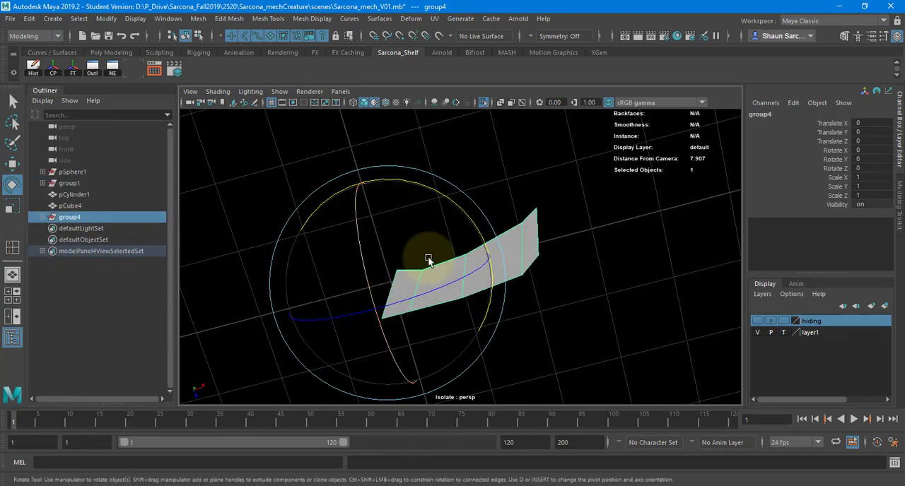
key(ctrl+d)
drag(461, 209, 498, 199)
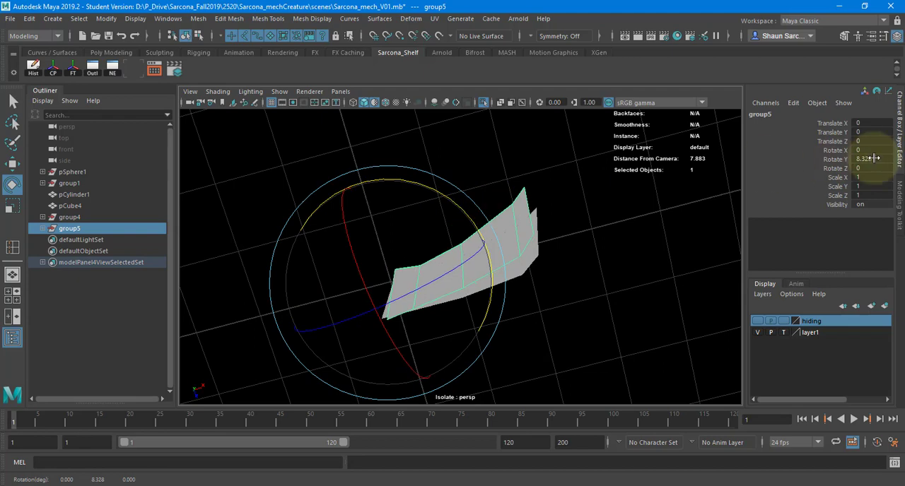
click(874, 159)
text(20)
key(Return)
mouse_move(587, 211)
alt+mouse_down()
mouse_move(554, 211)
mouse_move(600, 202)
alt+mouse_up()
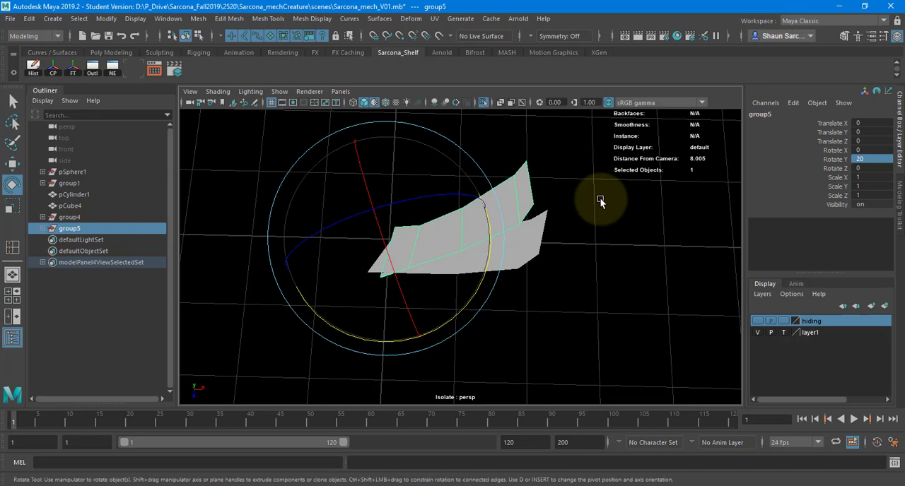
key(Delete)
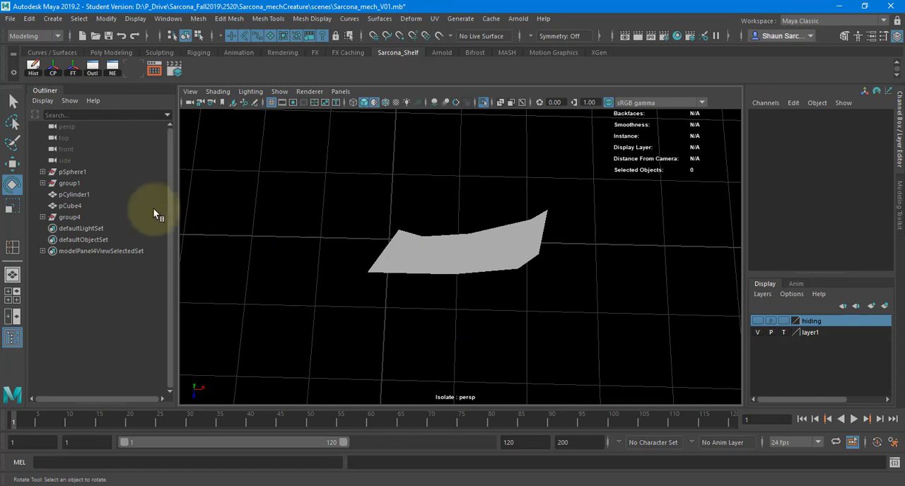
Duplicate the original blade group group4 and set the copy's Rotate Y directly to 20.
click(121, 217)
key(ctrl+d)
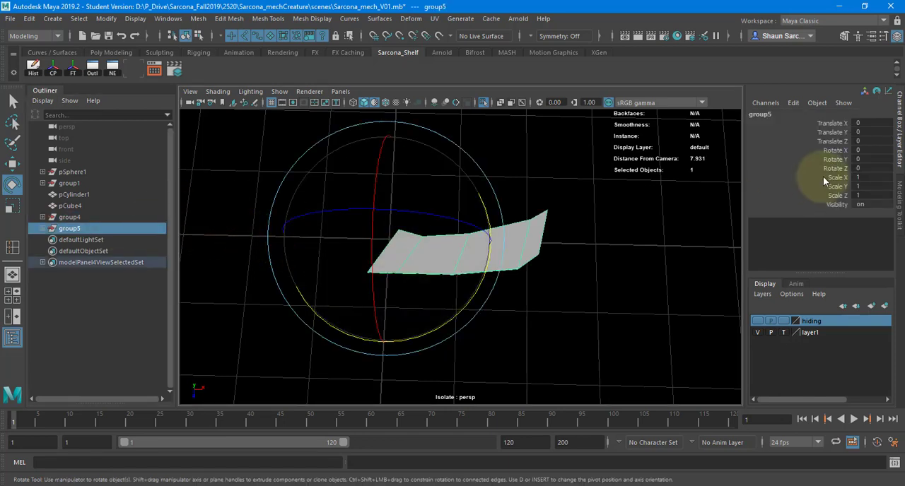
click(868, 160)
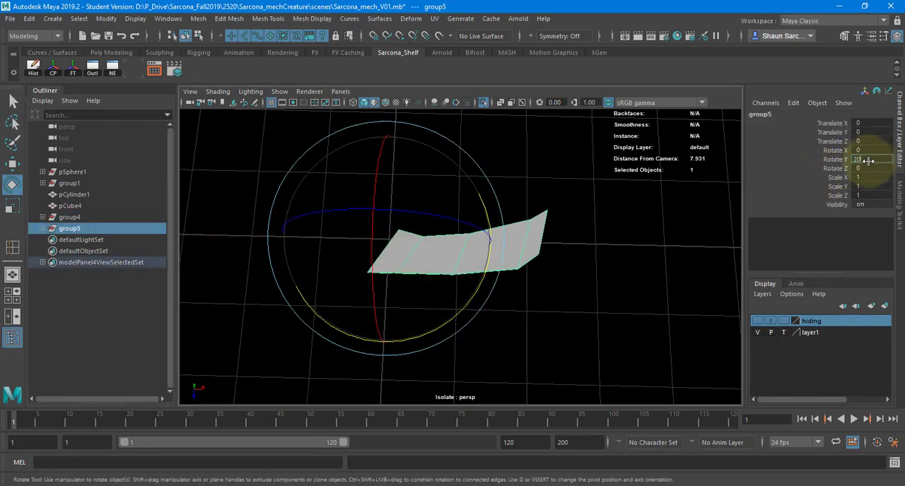
text(20)
key(Return)
alt+drag(626, 212, 627, 226)
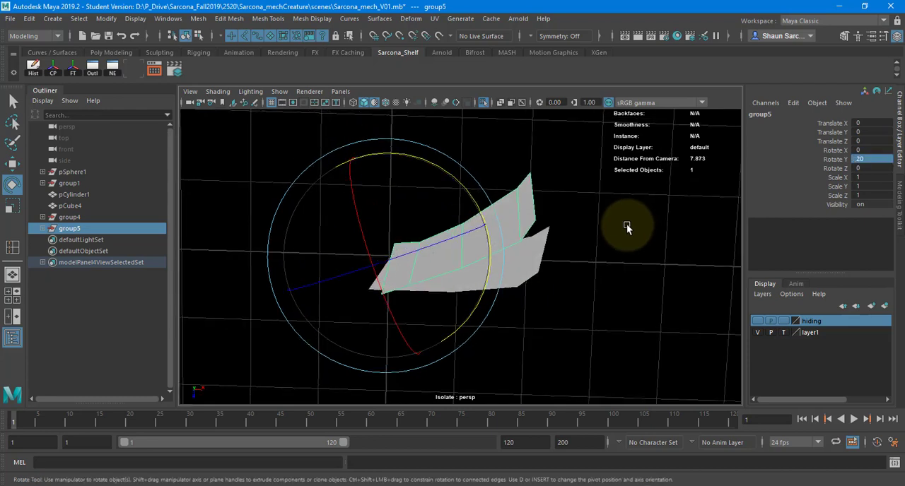
Repeat the rotated duplication in 20-degree increments until the blades close the full ring around the origin.
key(shift+d)
key(shift+d)
key(shift+d)
key(shift+d)
key(shift+d)
key(shift+d)
key(shift+d)
key(shift+d)
key(shift+d)
key(shift+d)
key(shift+d)
key(shift+d)
key(shift+d)
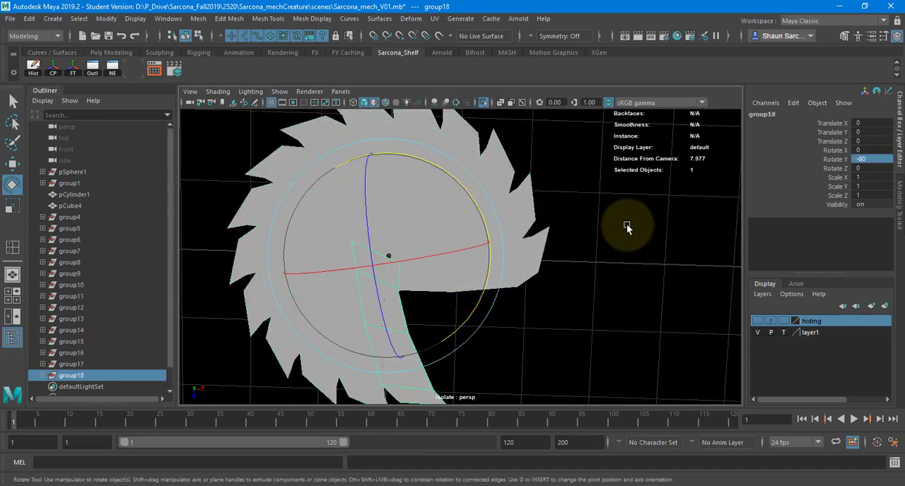
key(shift+d)
key(shift+d)
key(shift+d)
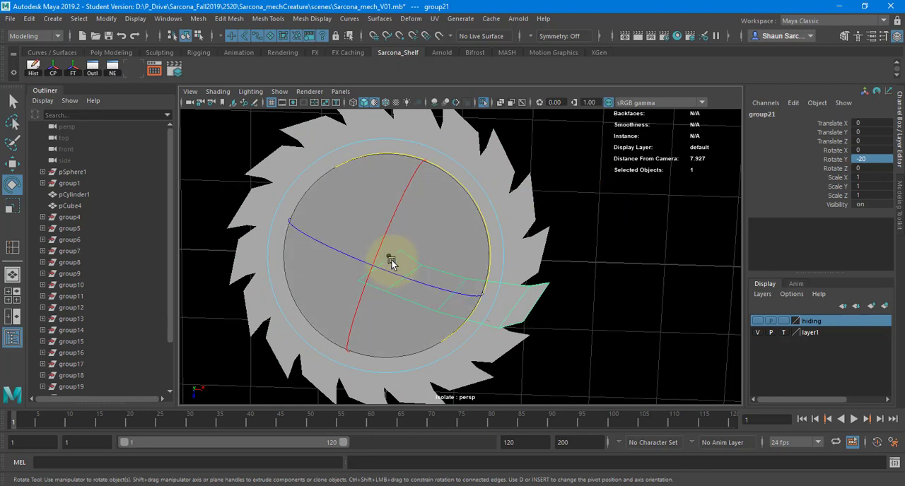
Select all blades in the ring and tilt them together about 5.7 degrees around their X axes.
drag(570, 161, 212, 357)
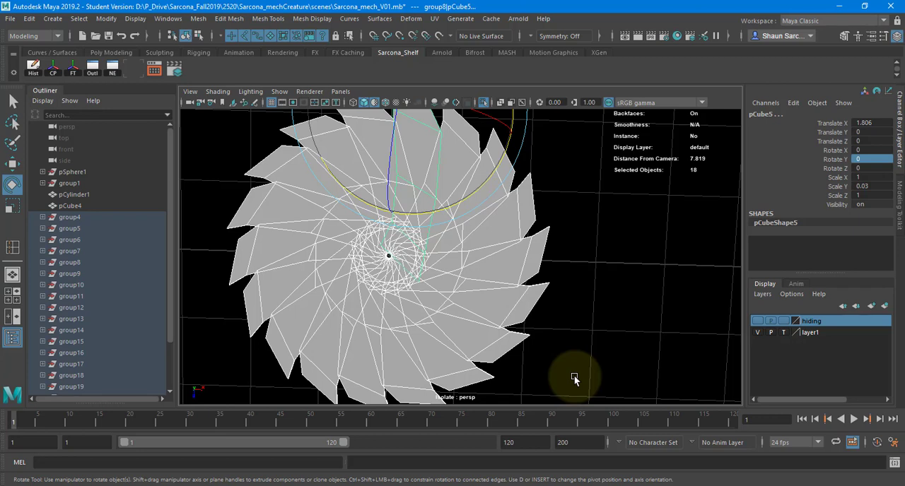
alt+drag(535, 243, 427, 279)
key(ctrl+z)
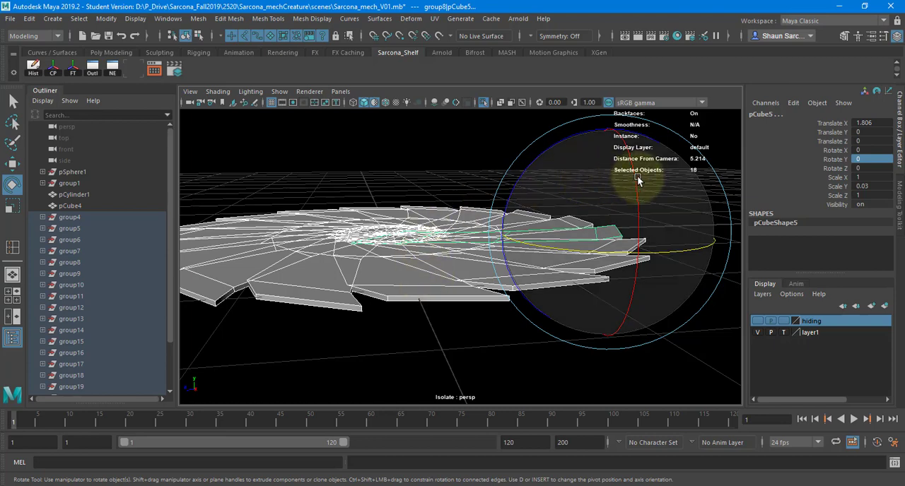
drag(637, 175, 650, 187)
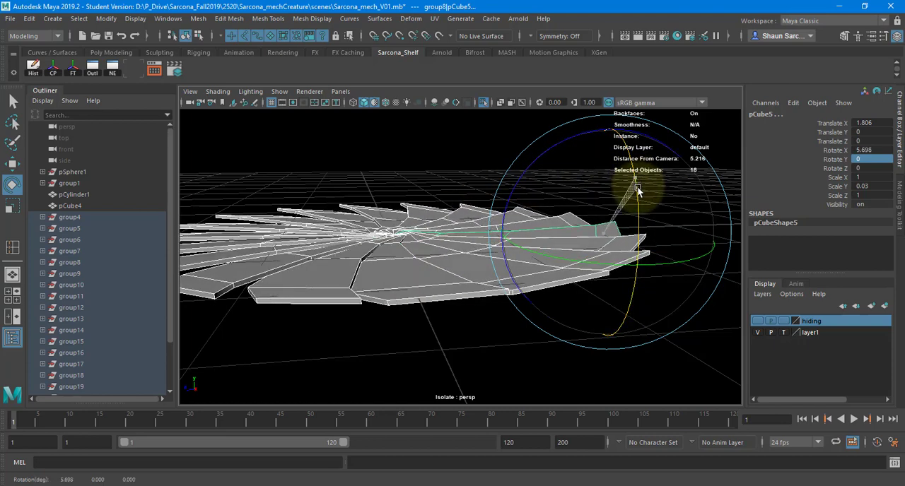
alt+drag(323, 196, 337, 222)
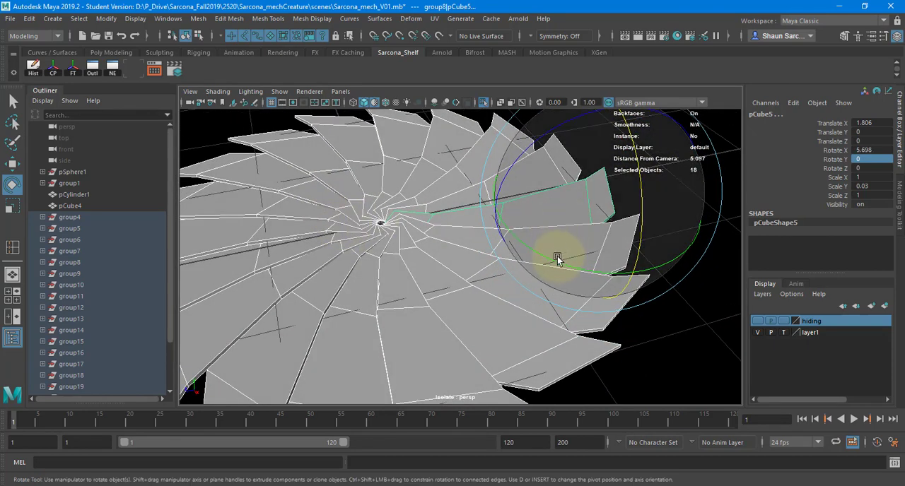
Rotate the selected blades around their own pivots to open the iris, to about 26 degrees in Rotate Y.
mouse_move(558, 256)
mouse_down()
mouse_move(643, 257)
mouse_move(572, 257)
mouse_move(554, 245)
mouse_move(552, 253)
mouse_up()
alt+drag(428, 250, 575, 290)
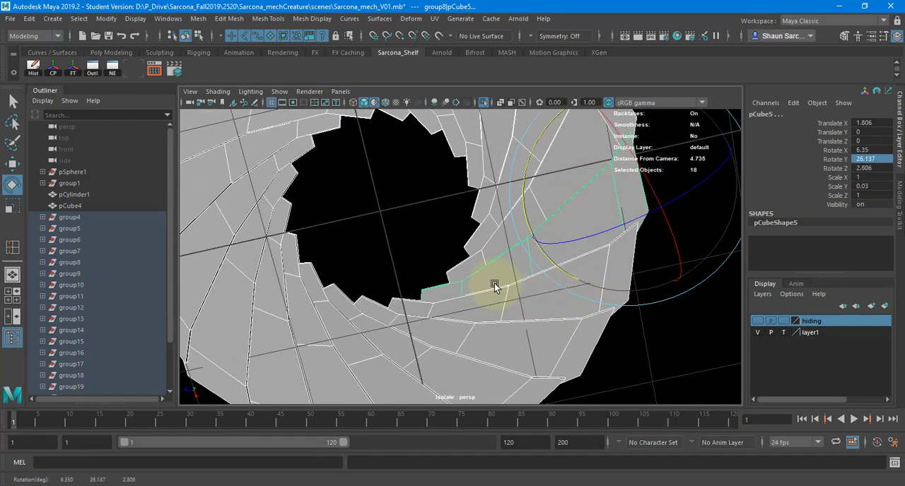
alt+drag(493, 285, 477, 200)
alt+right_drag(477, 200, 405, 221)
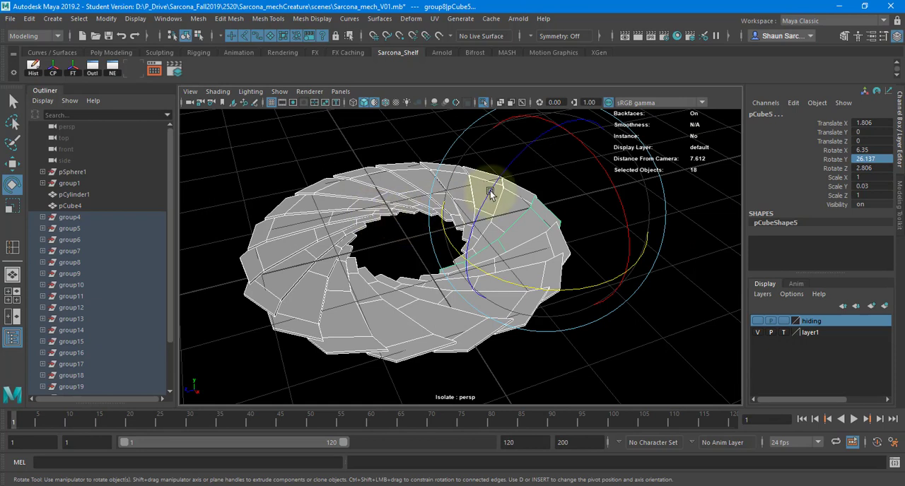
Group the blade groups group4 through group21 together and name the new group IRIS.
click(111, 217)
scroll(111, 283, down, 2)
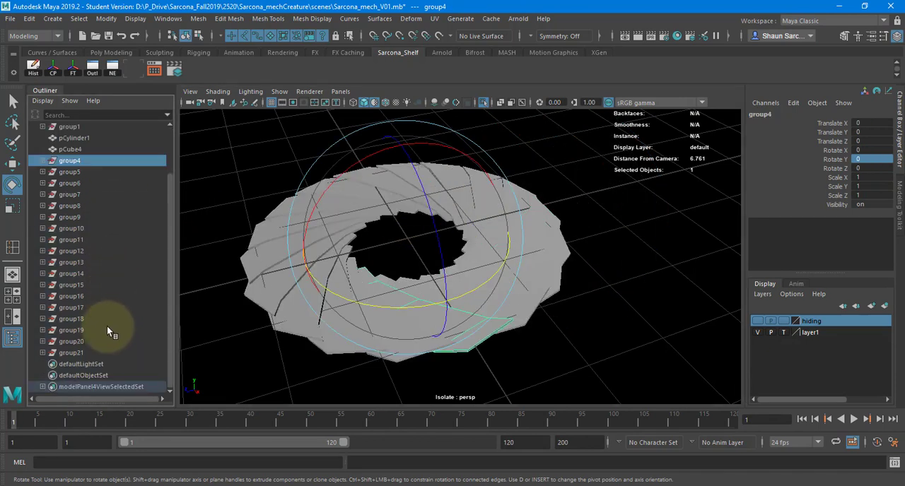
shift+click(105, 353)
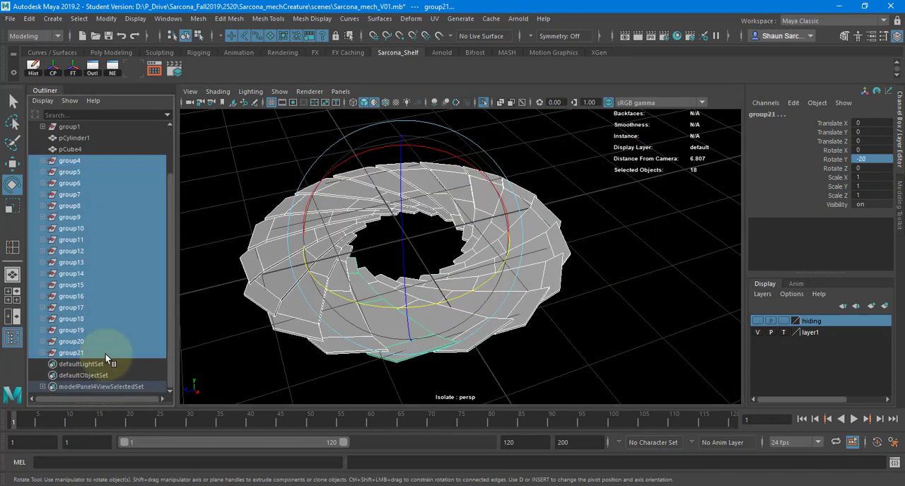
key(ctrl+g)
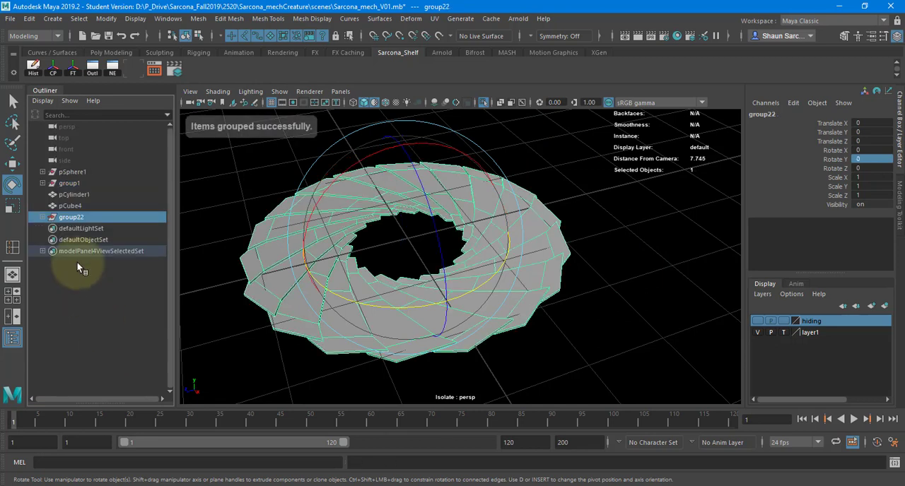
double_click(73, 221)
text(IRIS)
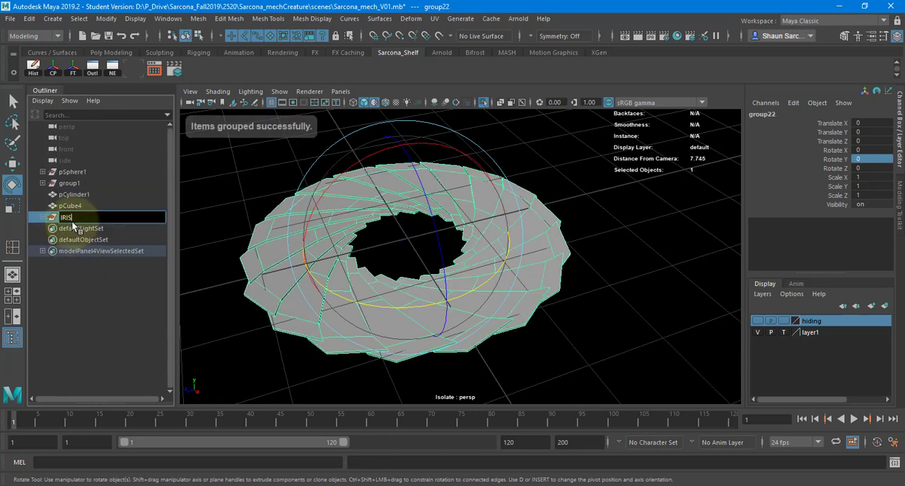
key(Return)
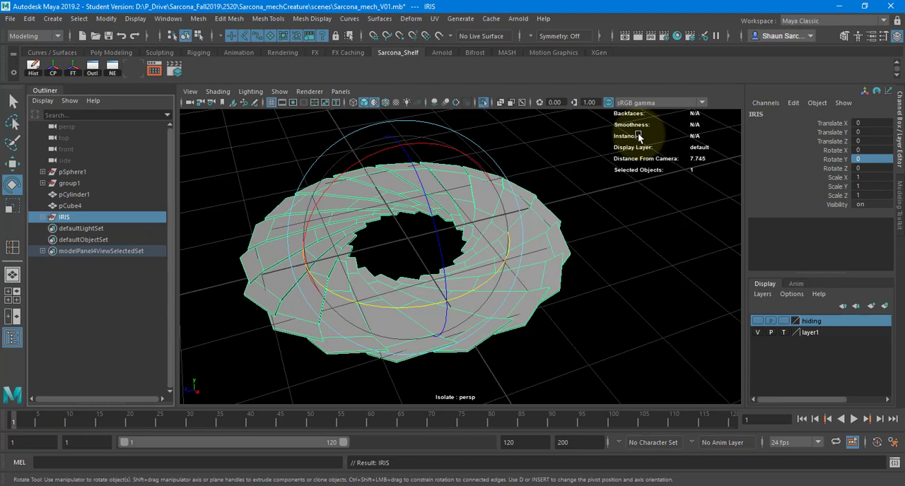
Bring the rest of the creature back into view and raise the IRIS group into the body sphere, to about 22.36 in Translate Y.
click(483, 102)
alt+drag(574, 234, 566, 247)
alt+right_drag(566, 247, 551, 202)
alt+middle_drag(551, 202, 529, 281)
key(w)
alt+right_drag(446, 212, 227, 217)
alt+drag(463, 205, 523, 215)
alt+middle_drag(455, 177, 444, 226)
drag(439, 234, 401, 114)
alt+middle_drag(389, 149, 385, 220)
drag(432, 200, 415, 76)
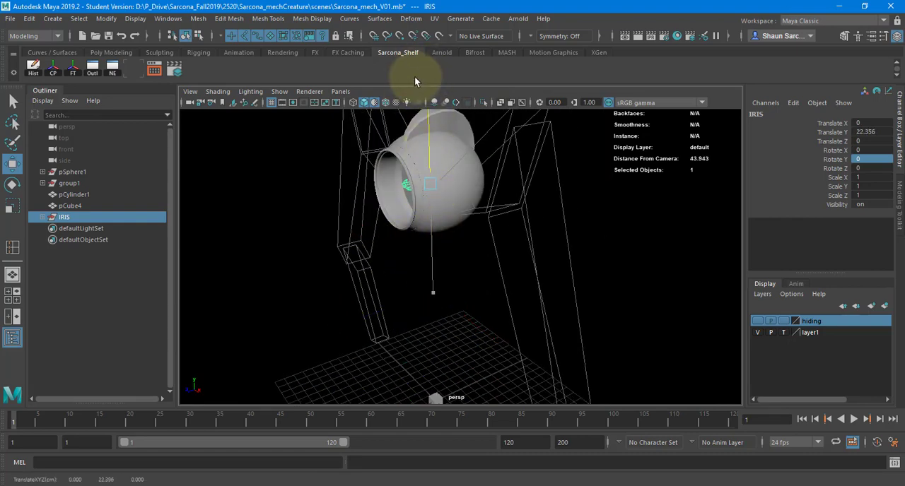
Rotate the IRIS group 90 degrees in X to face the port and move it forward to about 2.57 in Translate Z.
key(e)
drag(368, 115, 455, 268)
key(w)
key(f)
key(space)
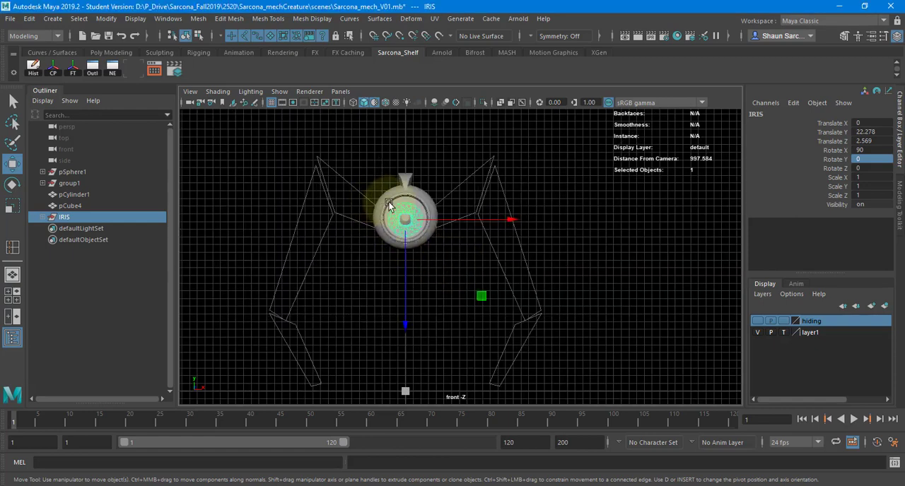
In the front view, snap the IRIS group vertically to the centre of the body port, at 22.533 in Translate Y.
alt+right_drag(390, 206, 644, 242)
alt+middle_drag(448, 226, 567, 321)
alt+right_drag(566, 322, 629, 333)
alt+middle_drag(628, 333, 658, 343)
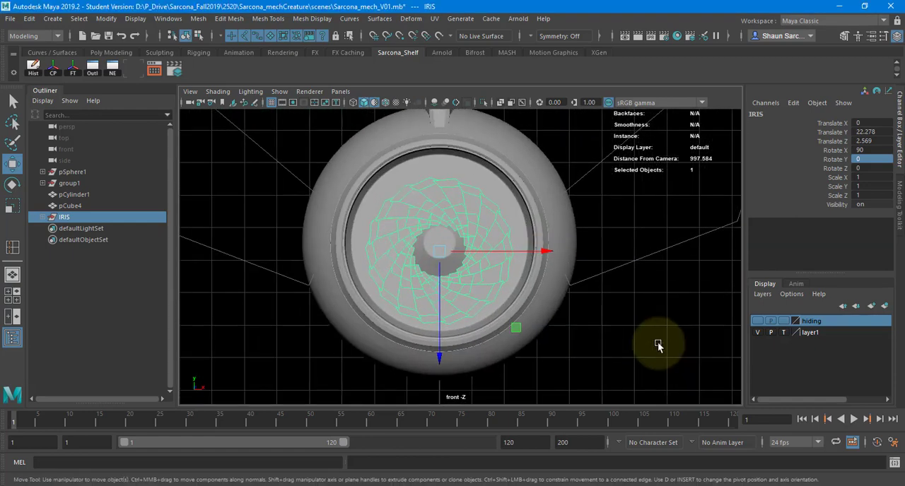
key(4)
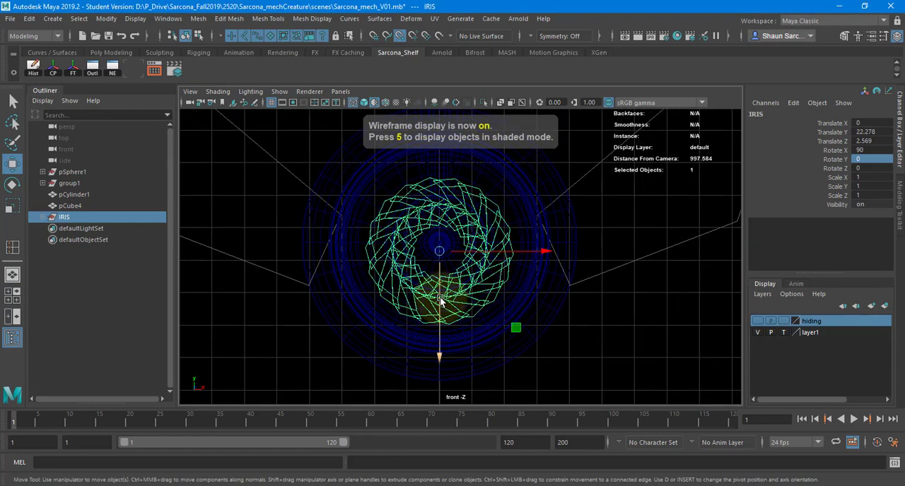
click(440, 286)
drag(440, 286, 440, 239)
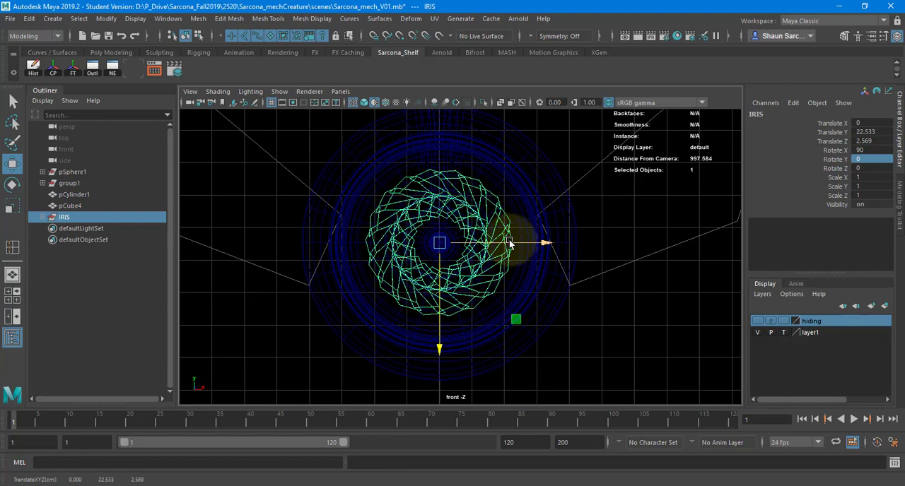
key(space)
drag(509, 228, 506, 209)
key(5)
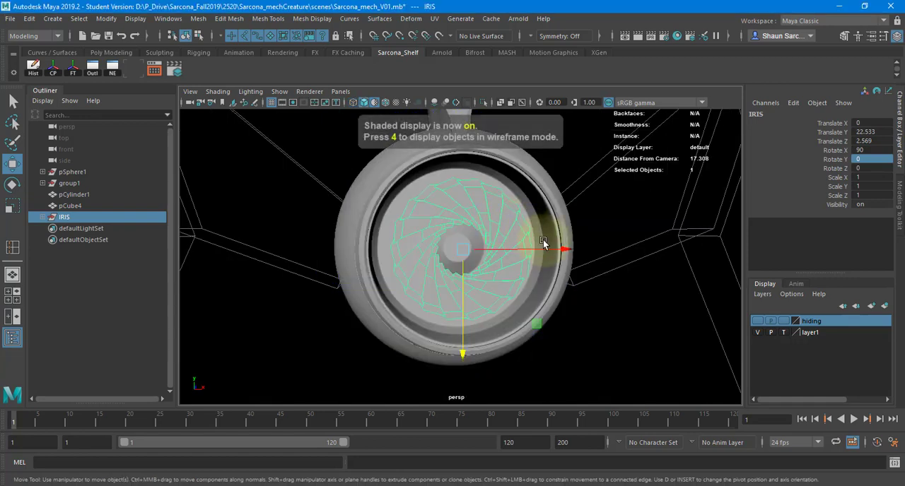
Move the IRIS group forward inside the port to about 3.12 in Translate Z and deselect it.
alt+drag(544, 245, 552, 253)
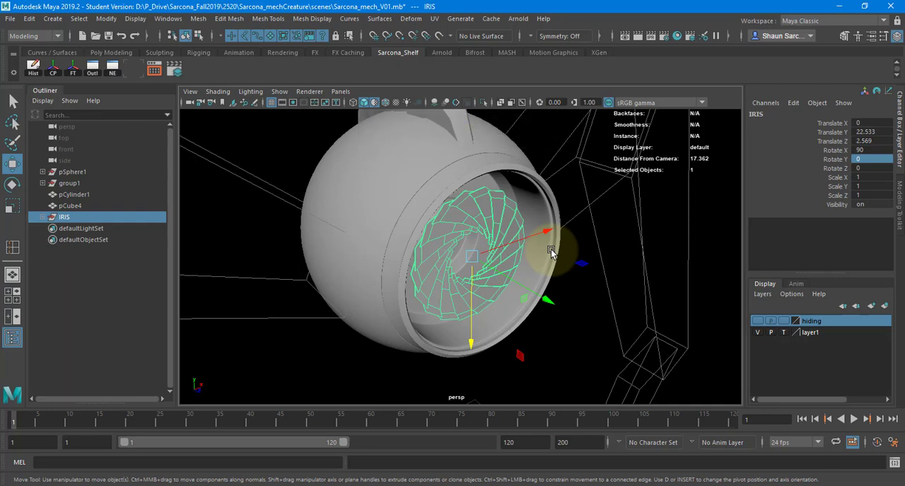
scroll(552, 253, down, 10)
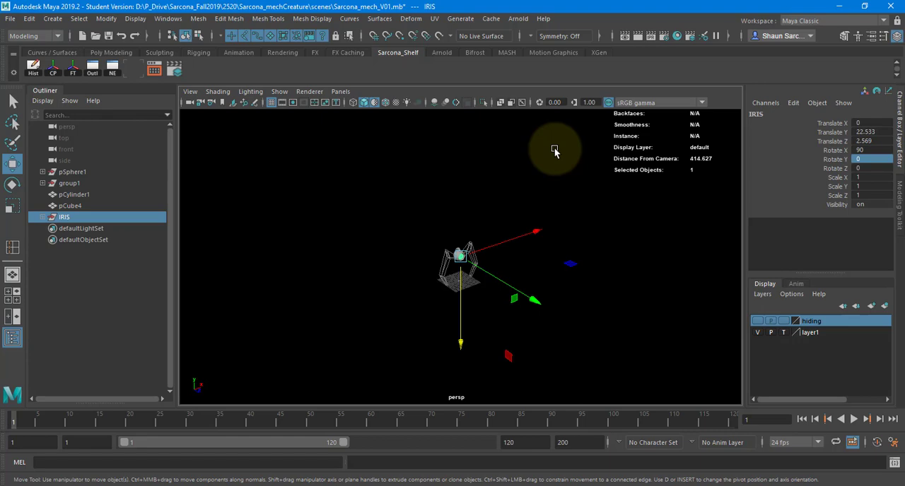
key(f)
alt+drag(521, 151, 500, 205)
drag(508, 283, 612, 192)
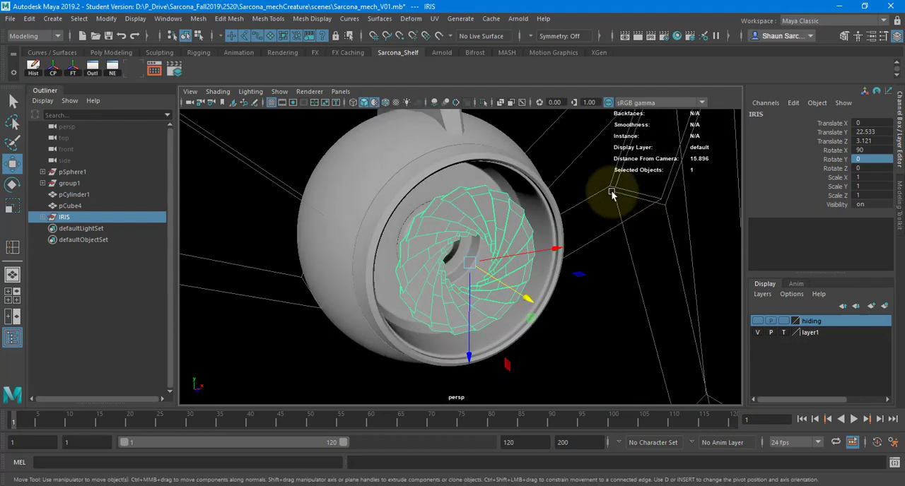
click(598, 173)
Insert three concentric edge loops into the ring-shaped wall behind the iris on the body shell.
click(492, 178)
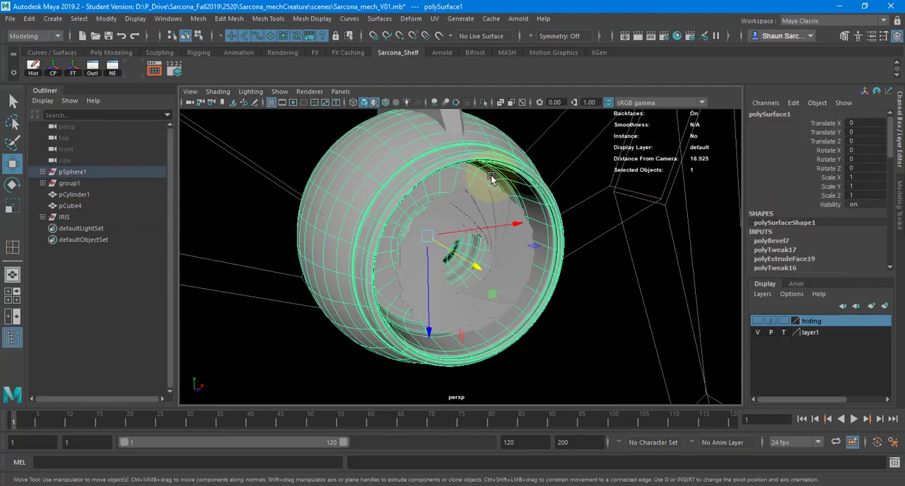
right_click(493, 179)
click(492, 206)
alt+drag(454, 193, 476, 184)
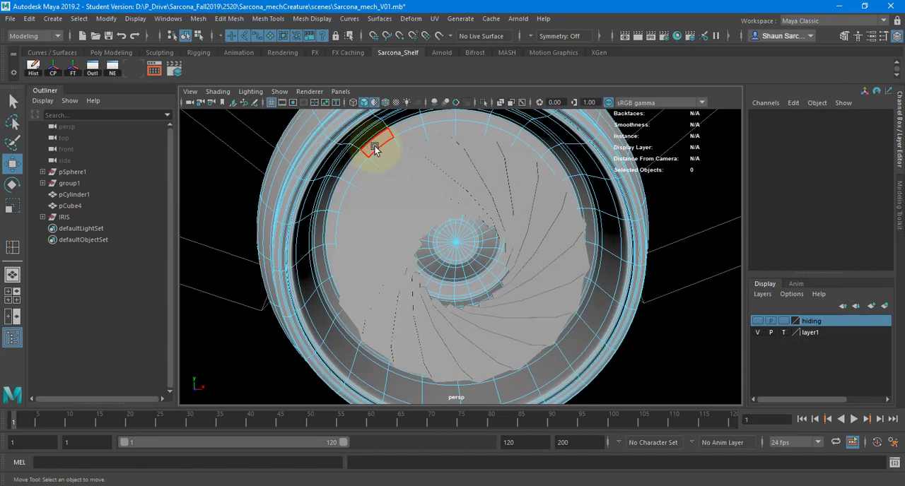
click(382, 150)
shift+double_click(405, 134)
alt+drag(388, 173, 374, 157)
key(F8)
shift+right_drag(375, 155, 363, 179)
click(358, 180)
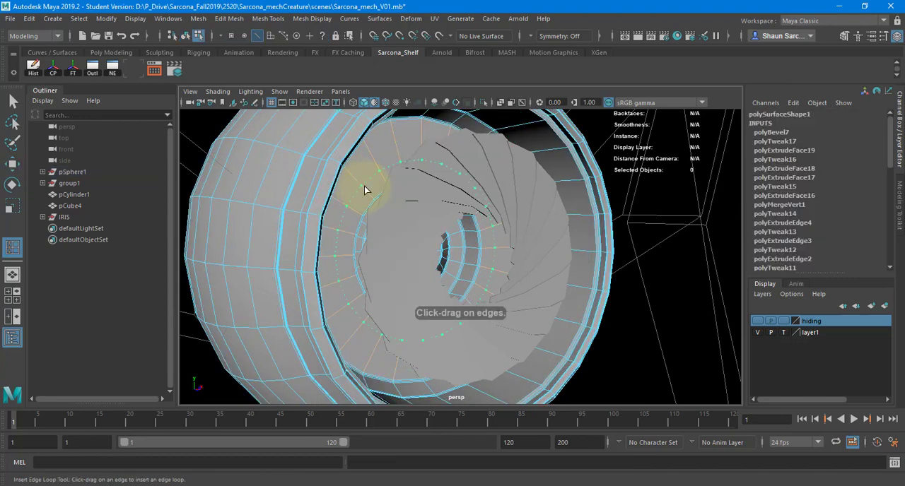
click(356, 182)
click(356, 178)
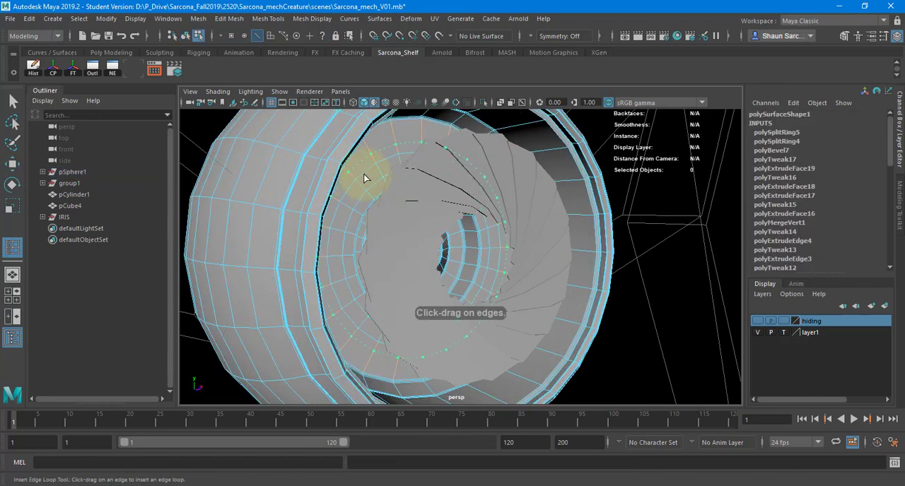
alt+drag(365, 180, 350, 180)
click(349, 180)
Select the outer ring of faces on the wall behind the iris, extrude it and pull it forward to the iris.
key(w)
key(F11)
click(346, 158)
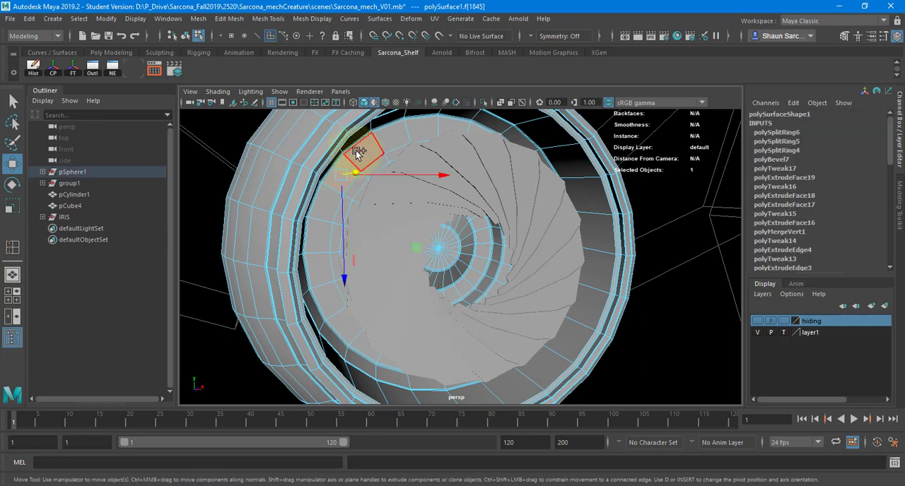
shift+double_click(359, 151)
alt+drag(363, 167, 352, 165)
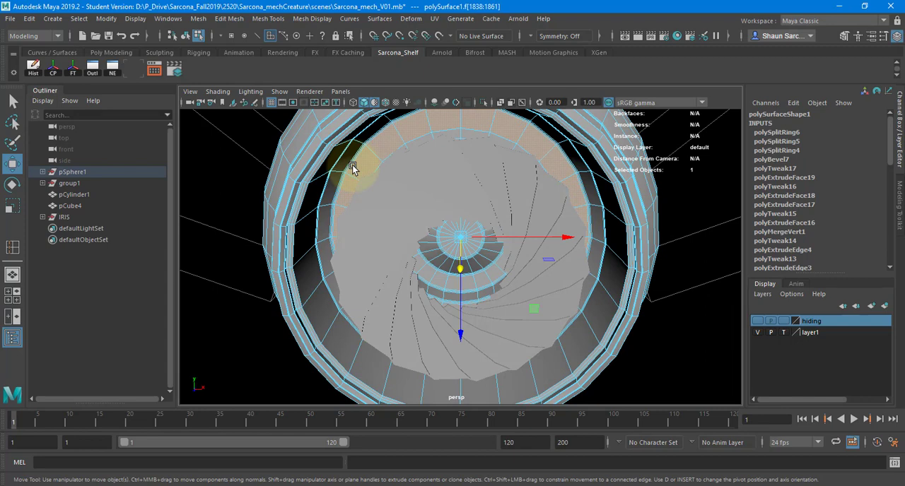
alt+drag(424, 187, 373, 243)
key(ctrl+e)
key(w)
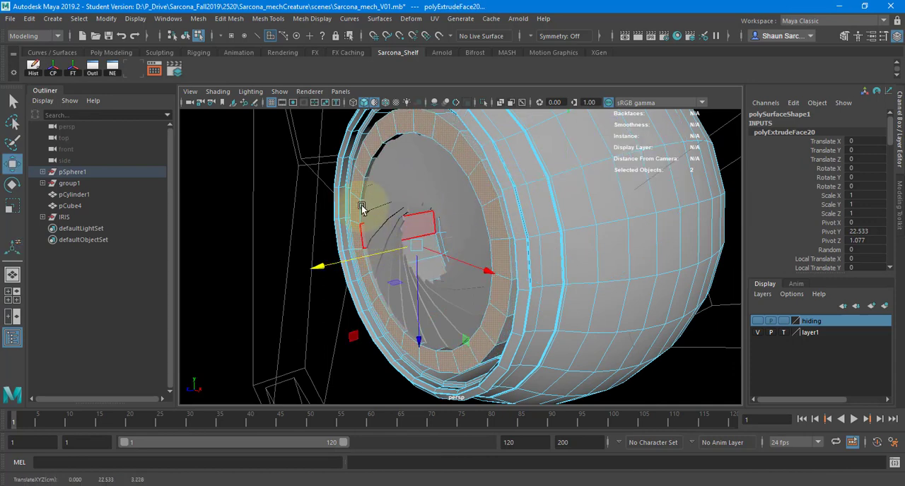
alt+drag(359, 202, 520, 145)
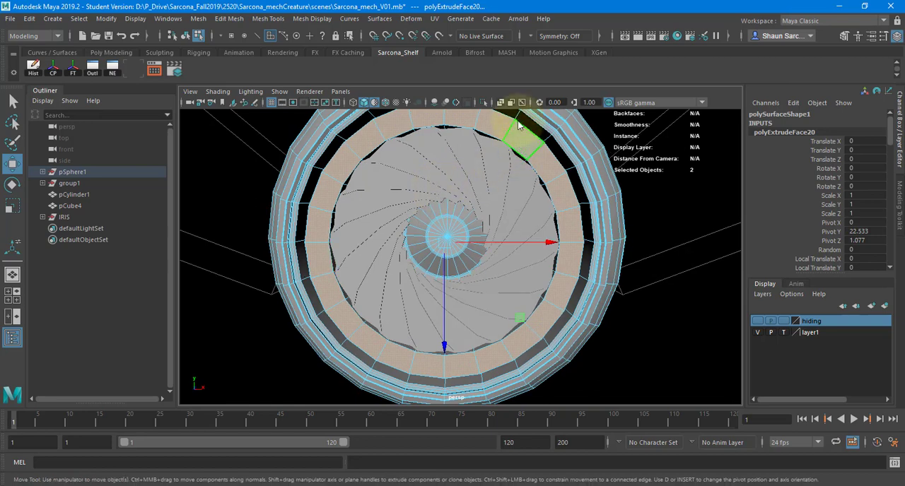
Scale the inner edge loop of the extruded ring inward so it covers the tips of the iris blades.
key(F10)
double_click(514, 146)
key(r)
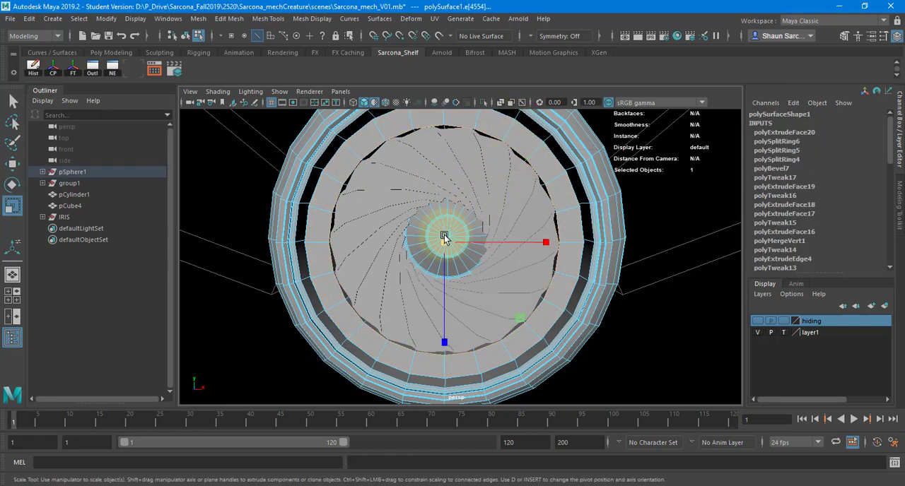
drag(442, 235, 402, 153)
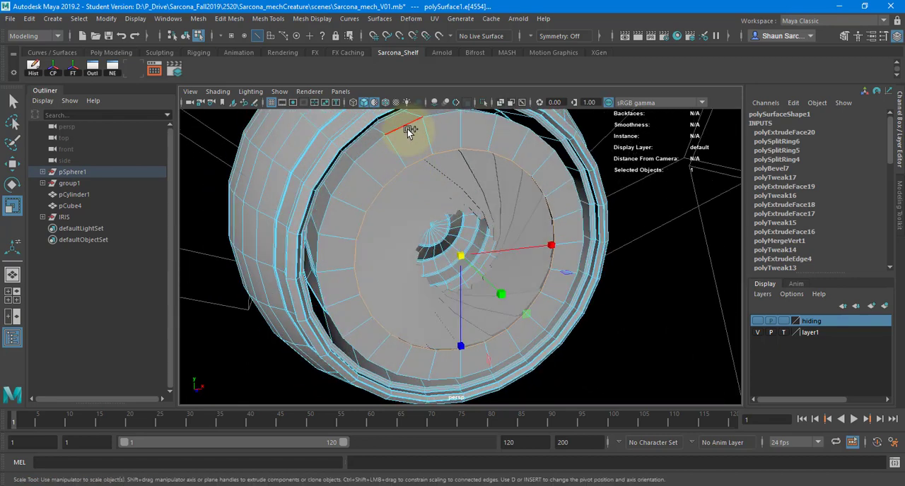
Bevel the ring's inner and outer front edges with fraction 0.1 and 2 segments, and show the body shell in smooth preview.
shift+right_drag(407, 139, 555, 176)
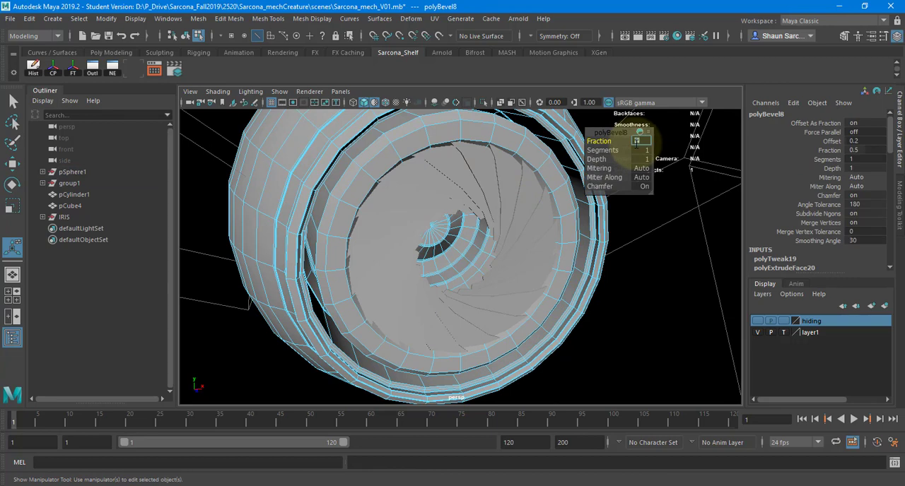
text(.1)
key(Return)
click(638, 151)
text(2)
key(Return)
key(F8)
key(q)
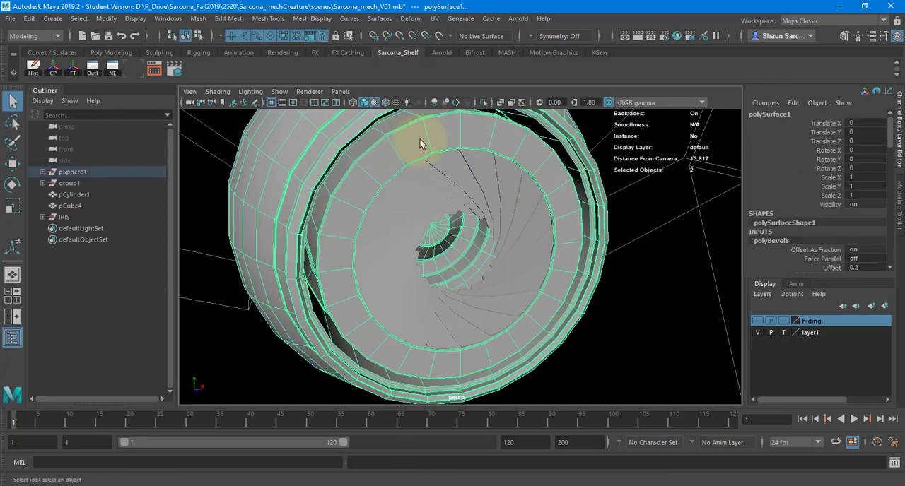
key(3)
click(637, 264)
alt+drag(637, 265, 448, 144)
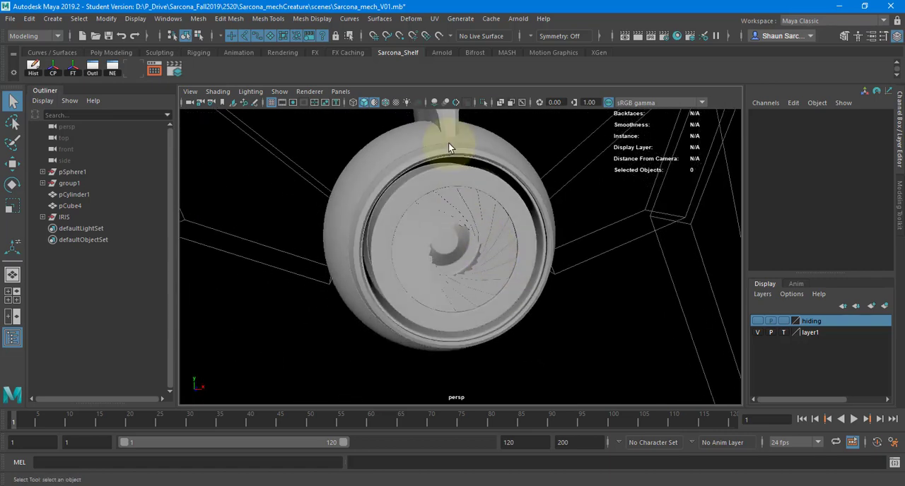
Show the hiding layer and isolate the dome cover in front of the port.
click(753, 320)
alt+drag(627, 277, 478, 250)
click(478, 249)
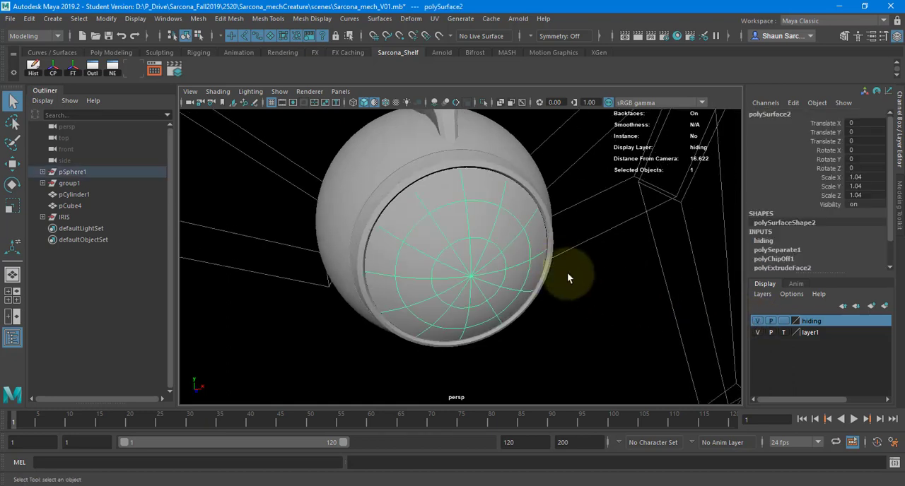
alt+drag(567, 272, 499, 136)
click(484, 103)
Extrude the faces of the dome cover with a Local Translate Z of about -0.04 to give it thickness.
alt+drag(467, 209, 522, 210)
alt+right_drag(491, 218, 659, 241)
alt+drag(628, 249, 434, 271)
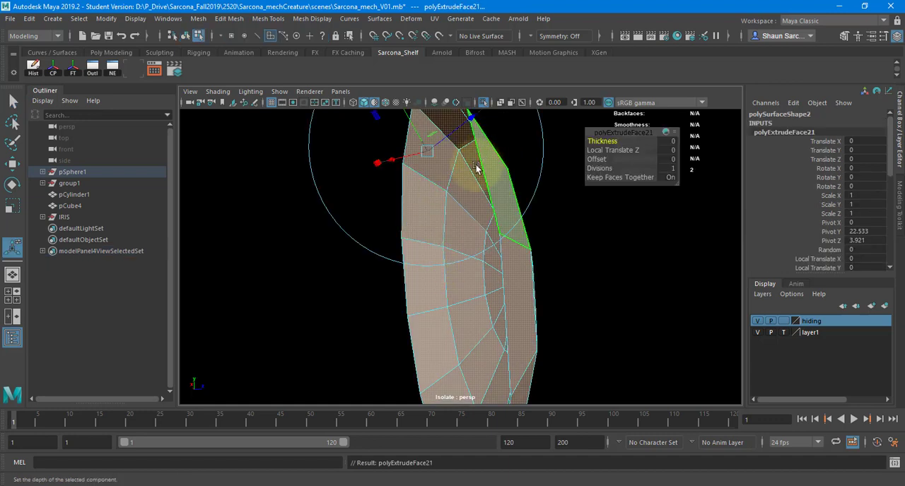
mouse_move(474, 168)
mouse_down()
mouse_move(459, 172)
mouse_move(465, 158)
mouse_up()
alt+drag(509, 196, 484, 206)
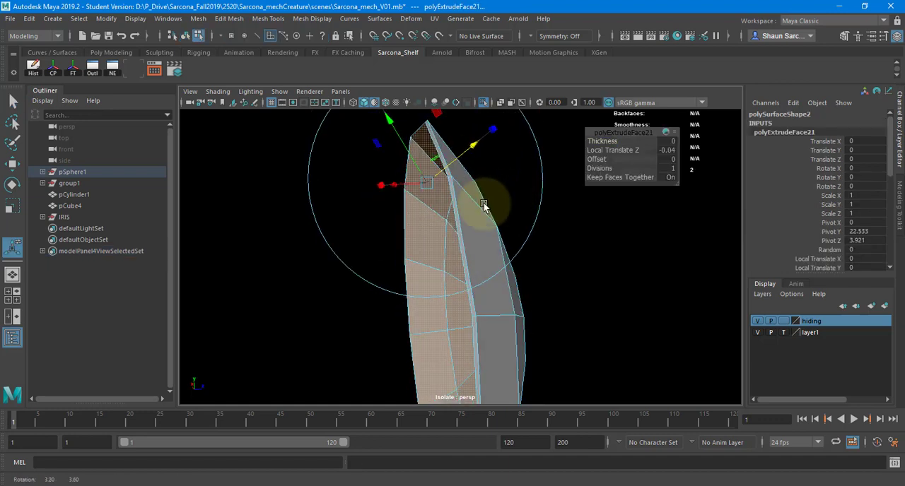
Bevel the rim edges of the dome cover with fraction 0.2 and 2 segments.
alt+right_drag(486, 223, 558, 191)
click(452, 196)
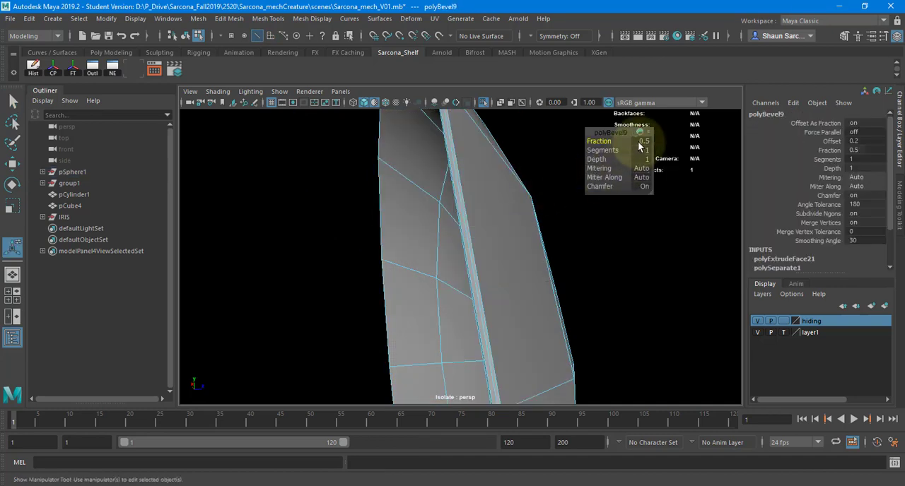
drag(640, 145, 630, 155)
text(2)
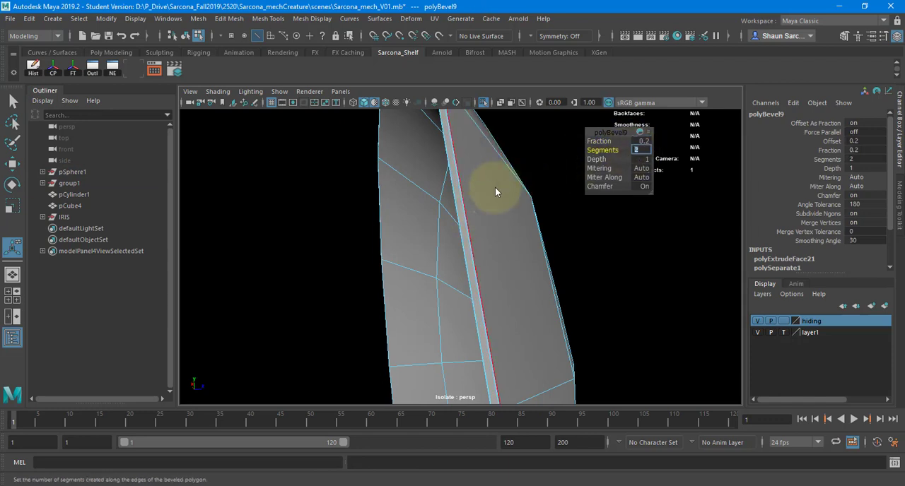
key(Return)
key(q)
Show the dome cover in smooth preview, deselect it and bring the rest of the creature back into view.
key(F8)
key(f)
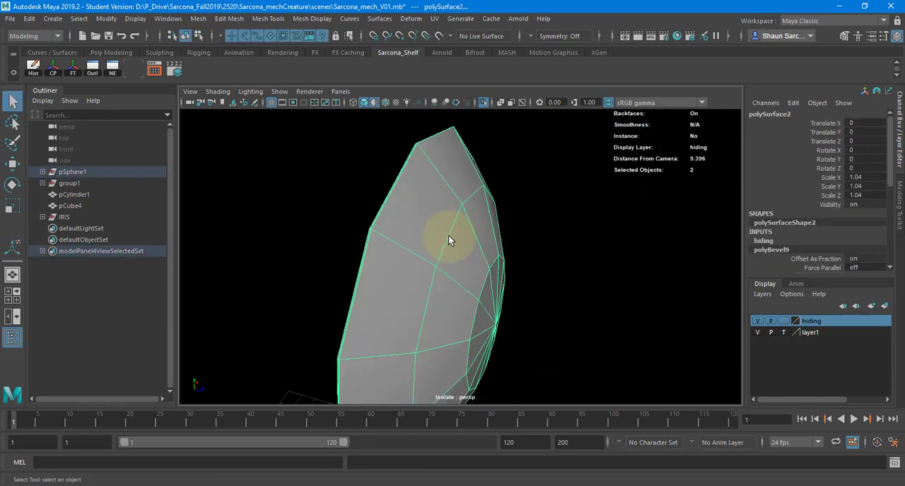
key(3)
click(544, 239)
alt+drag(553, 243, 497, 212)
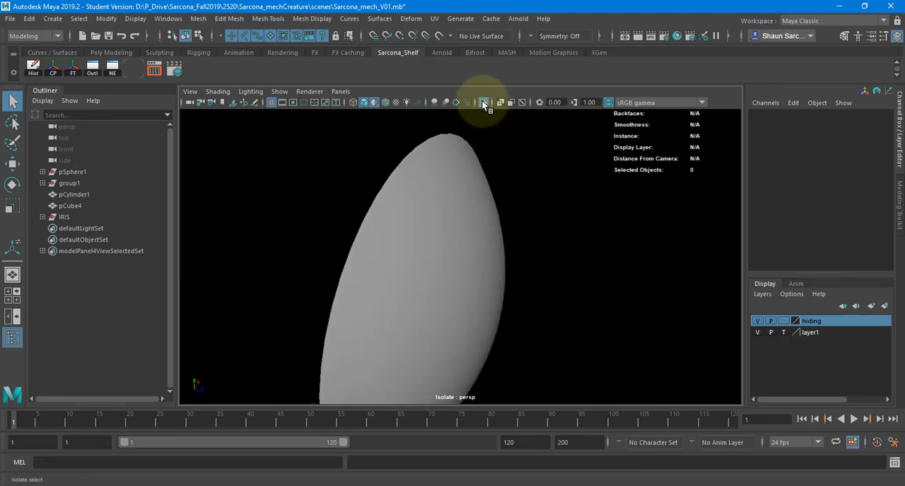
click(483, 102)
In the side view, begin a CV curve at the small port on the back of the body, placing the first points outward and slightly down.
alt+drag(601, 215, 335, 202)
alt+right_drag(336, 202, 311, 244)
alt+drag(311, 244, 473, 219)
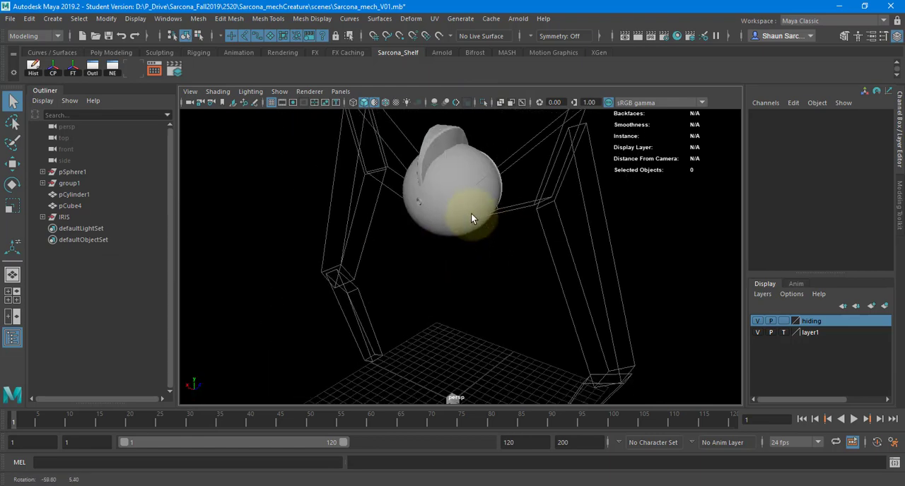
key(space)
drag(394, 248, 438, 245)
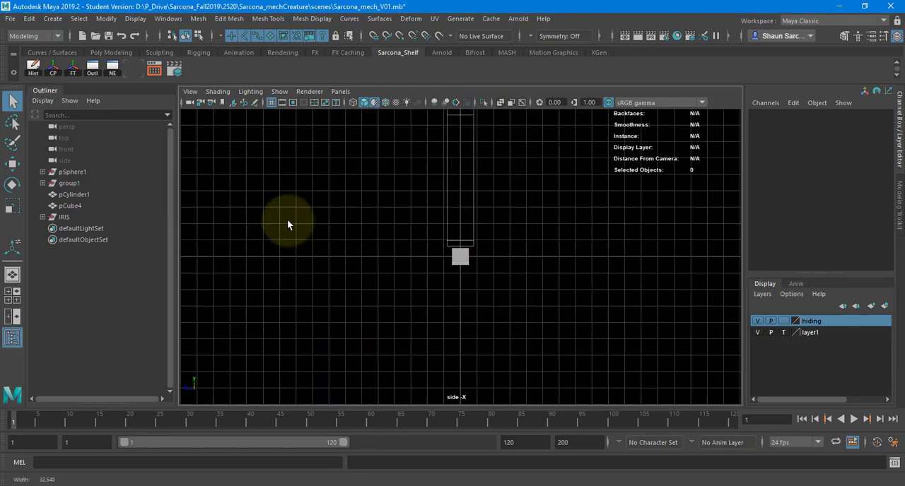
alt+middle_drag(435, 127, 360, 296)
alt+right_drag(417, 276, 551, 244)
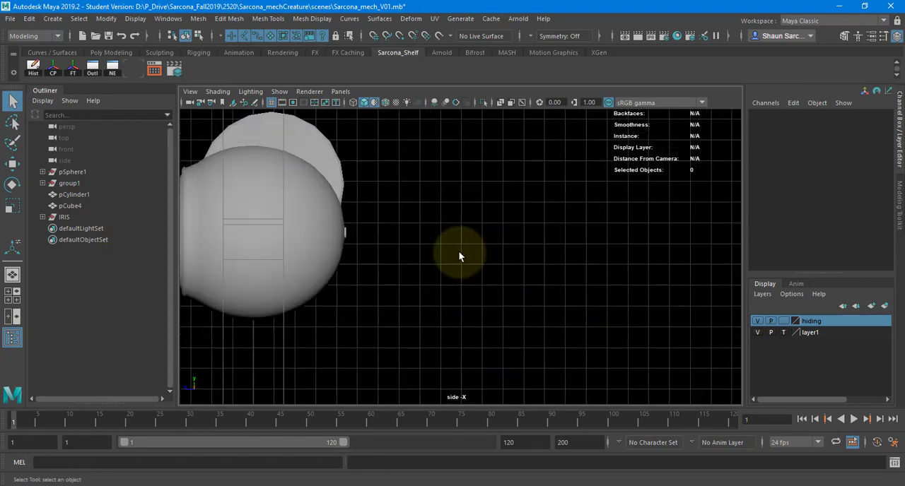
click(54, 20)
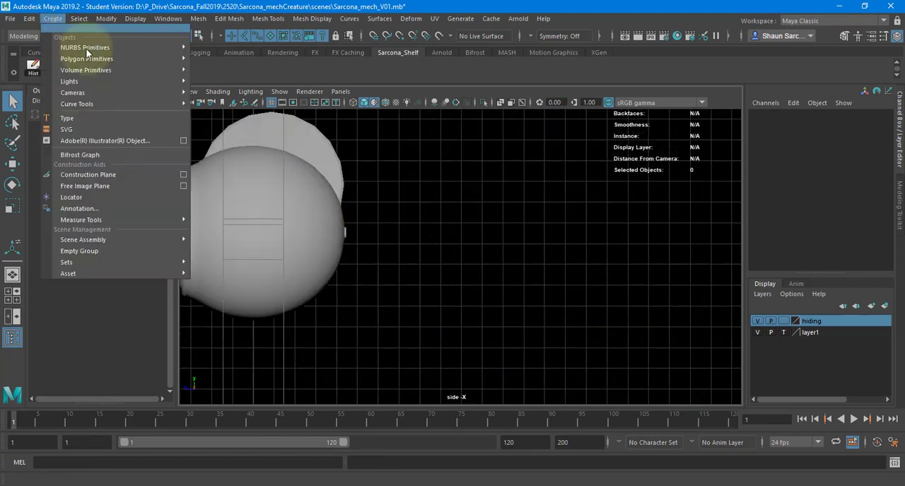
mouse_move(130, 70)
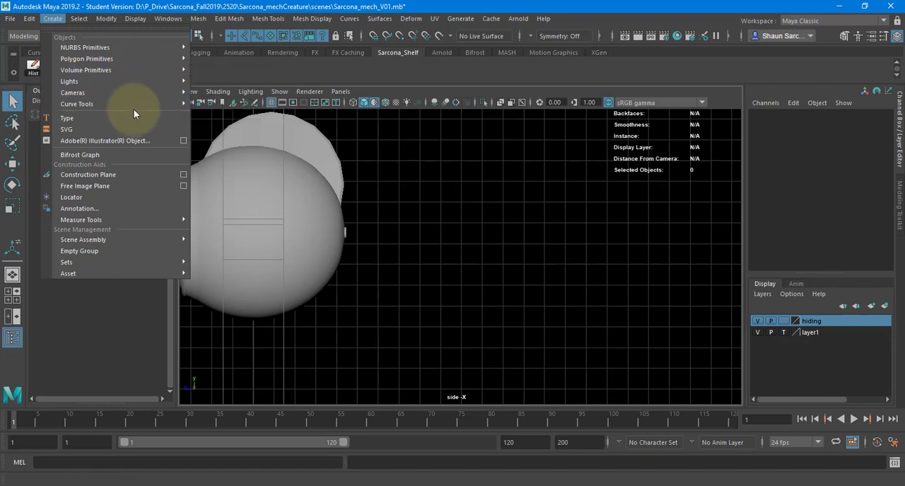
mouse_move(134, 104)
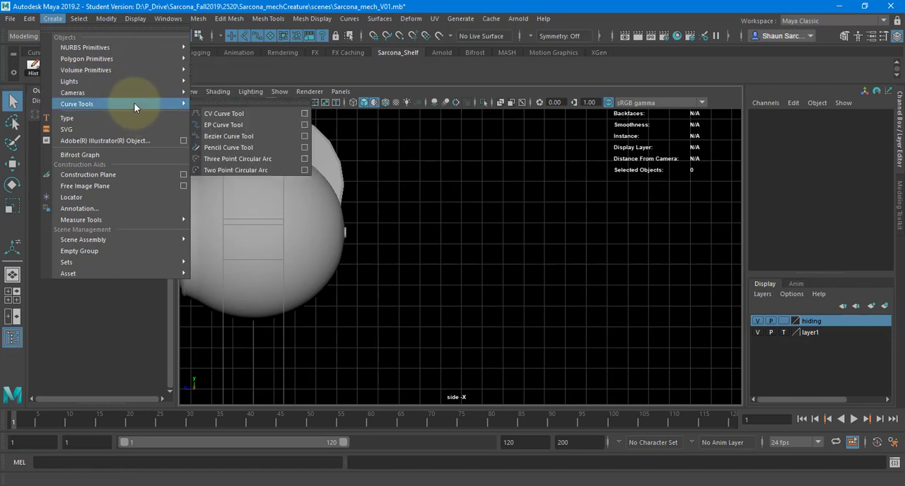
click(211, 112)
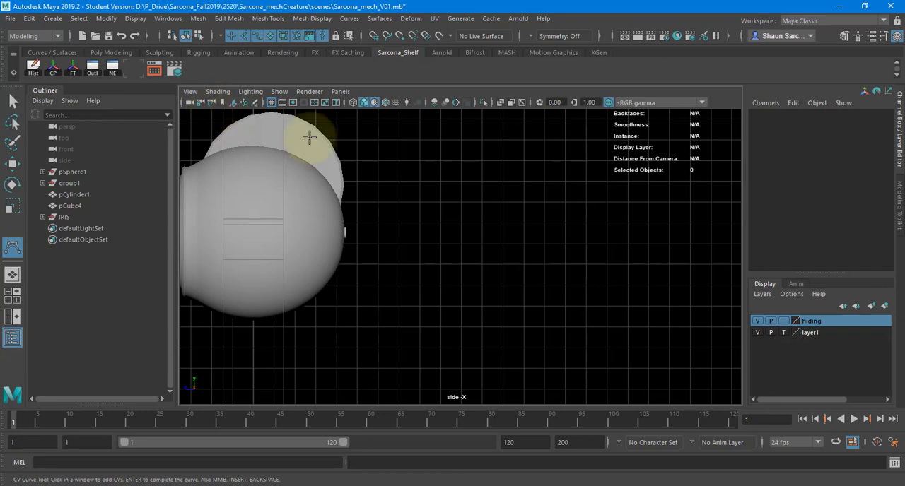
click(346, 231)
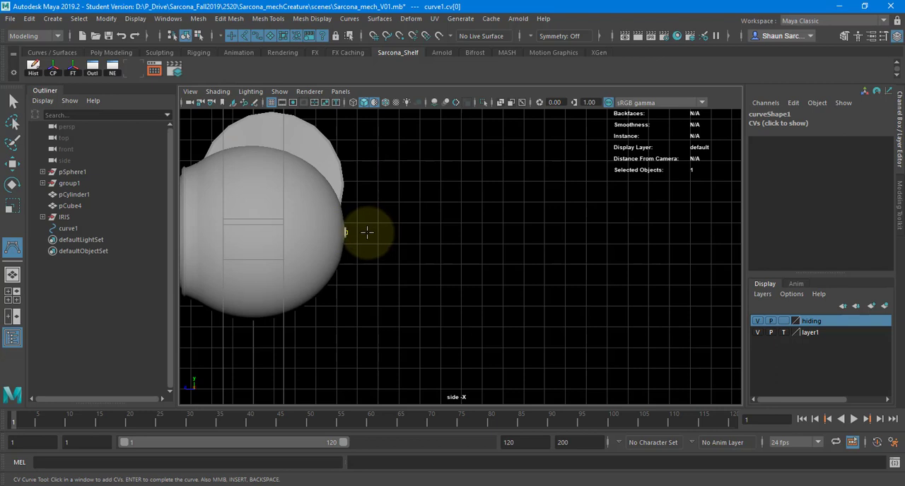
click(376, 232)
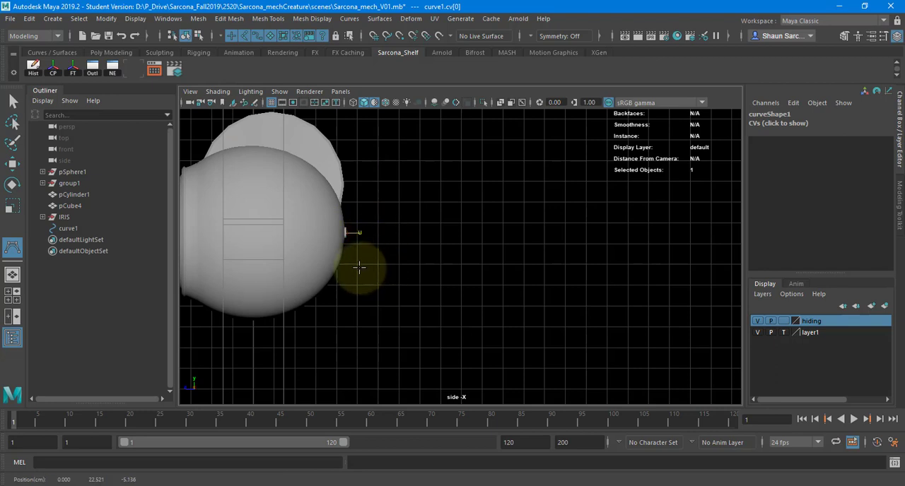
shift+drag(359, 267, 360, 267)
click(379, 247)
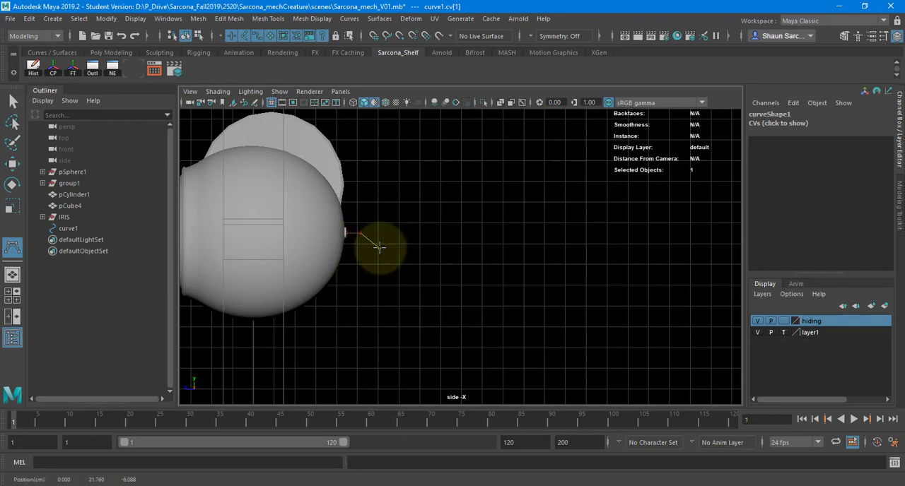
Continue the CV curve downward behind the body with points alternating in and out to make a wavy hanging line.
click(378, 268)
drag(376, 303, 366, 361)
alt+middle_drag(394, 332, 376, 254)
drag(346, 309, 374, 363)
alt+middle_drag(386, 326, 348, 239)
drag(336, 320, 295, 340)
click(305, 377)
Carry the CV curve down to the ground, sweep it away from the creature along the grid line and complete it.
alt+right_drag(386, 352, 327, 307)
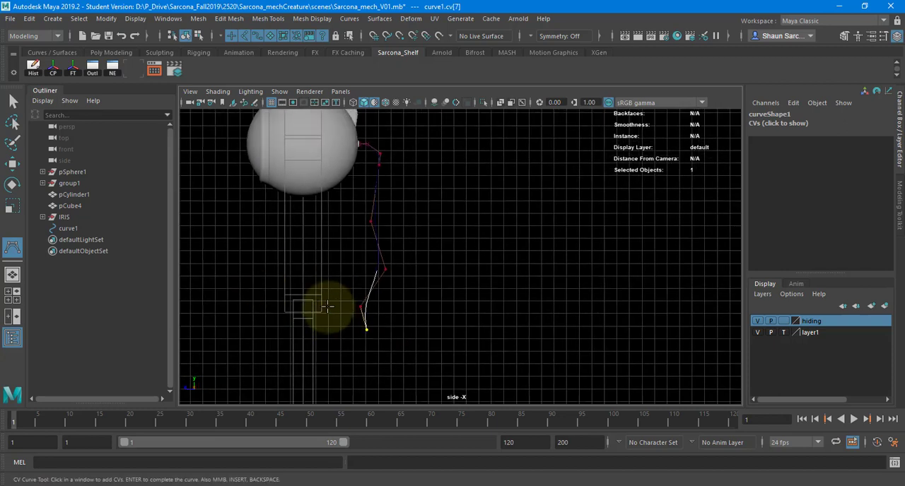
alt+middle_drag(327, 307, 315, 157)
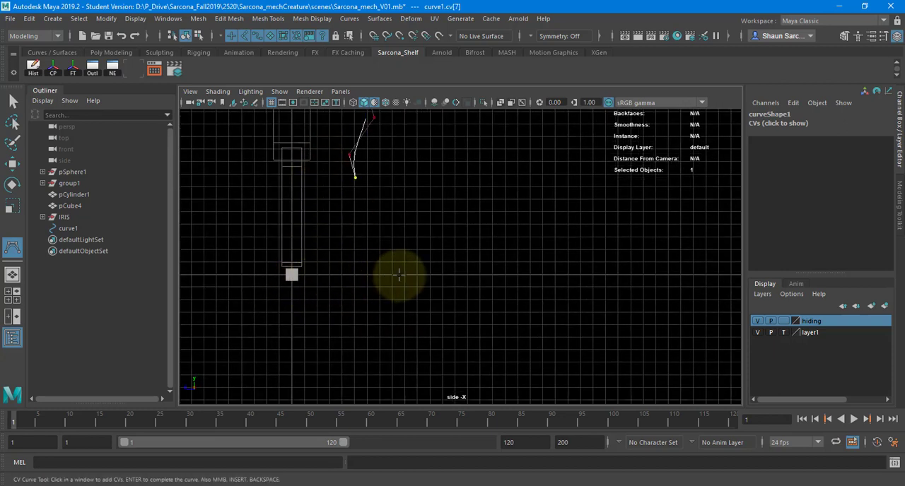
click(384, 240)
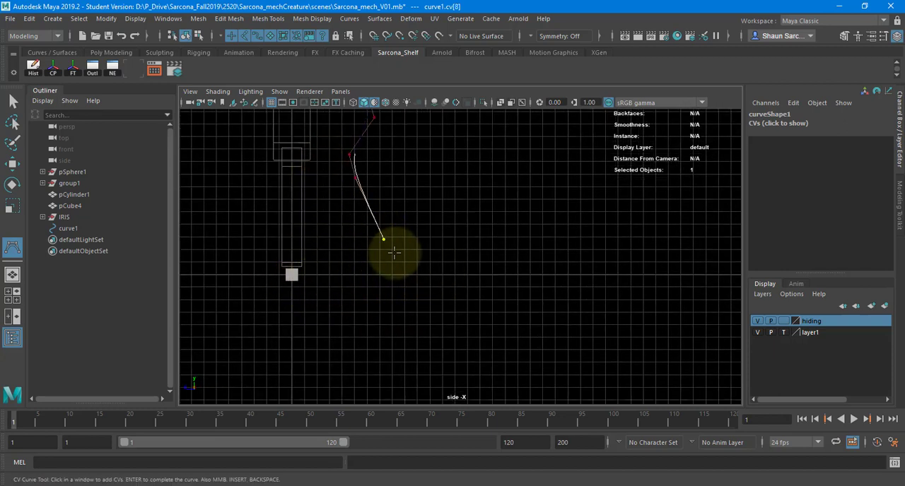
click(416, 258)
click(451, 269)
click(488, 269)
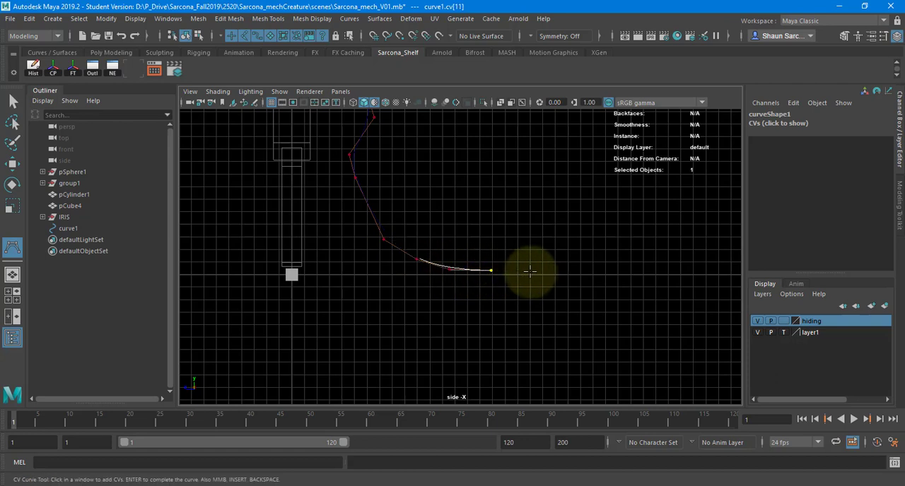
drag(542, 273, 559, 273)
click(606, 273)
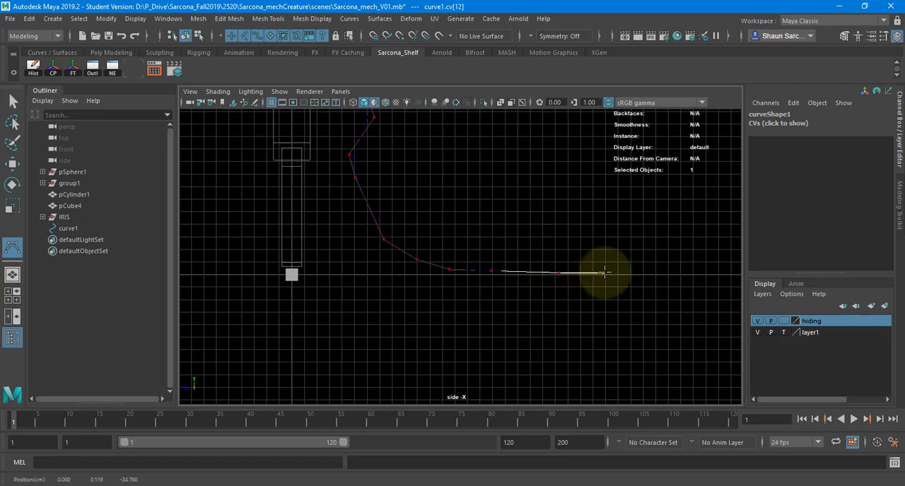
key(Return)
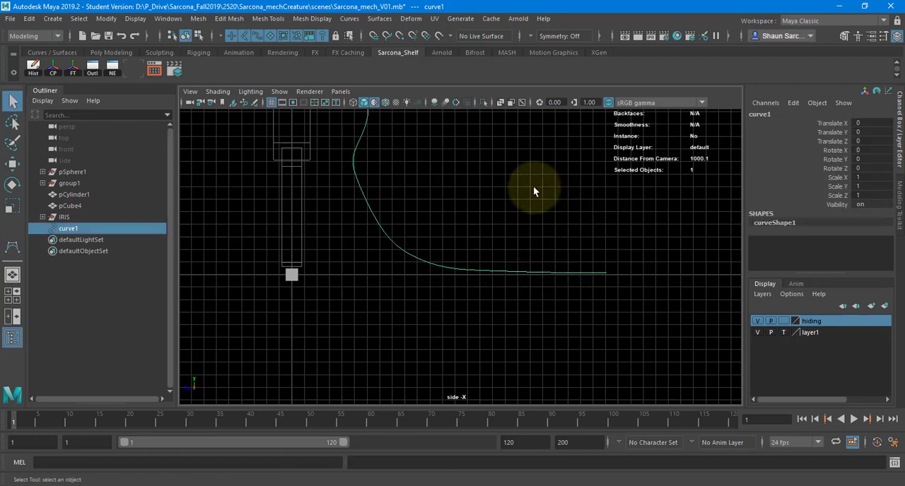
In the perspective view, select CVs midway down the cable curve and shift them sideways with soft selection.
key(space)
drag(533, 186, 365, 185)
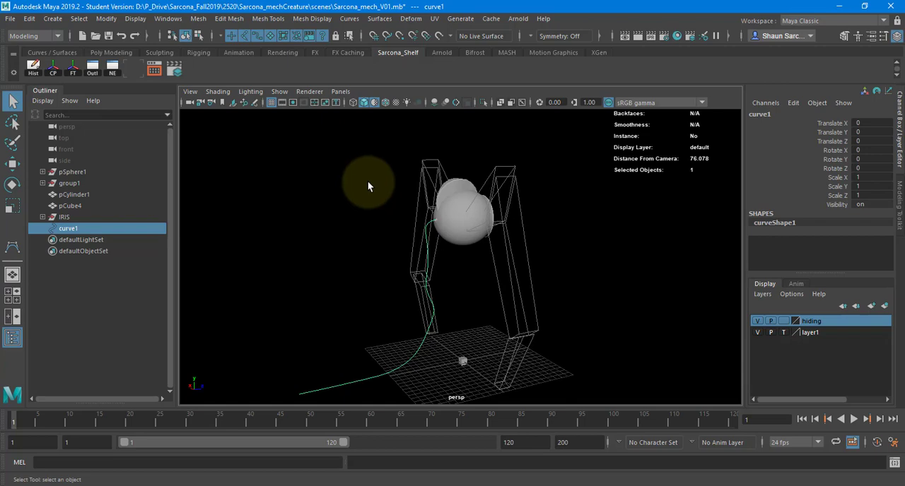
right_drag(359, 188, 300, 191)
alt+drag(301, 192, 419, 305)
drag(418, 259, 440, 286)
key(w)
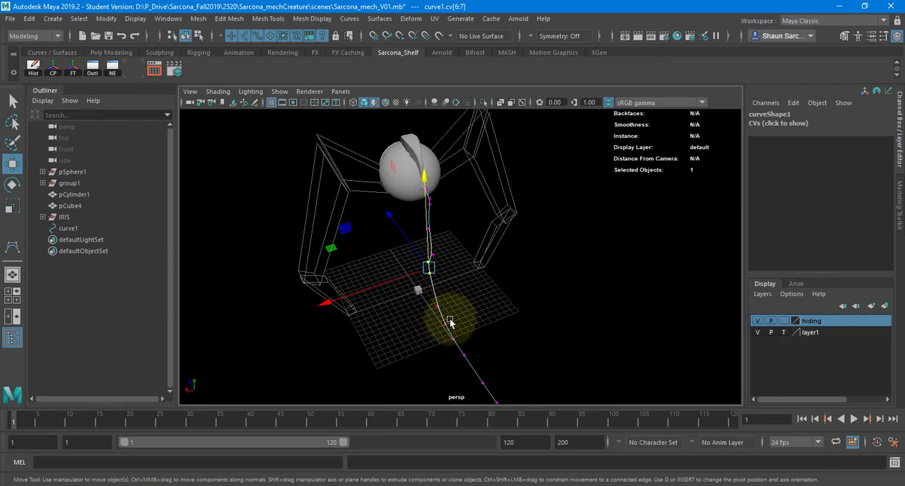
key(b)
drag(435, 302, 495, 308)
drag(390, 282, 462, 291)
mouse_move(461, 290)
middle_down()
mouse_move(479, 290)
mouse_move(470, 285)
middle_up()
Adjust an upper CV and the CVs near the ground sideways for a natural cable bend, and return to object selection.
drag(422, 233, 407, 223)
alt+middle_drag(415, 253, 407, 241)
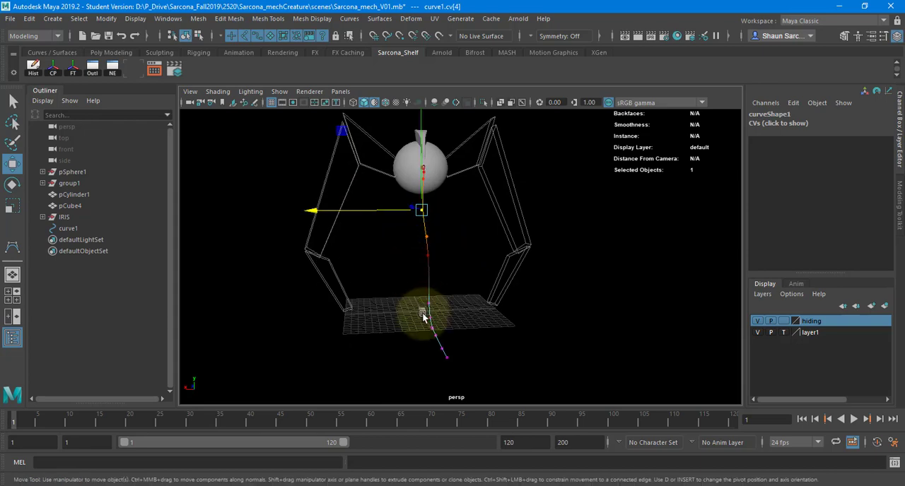
drag(423, 315, 419, 352)
alt+drag(469, 329, 454, 305)
drag(451, 286, 495, 298)
right_drag(549, 188, 550, 191)
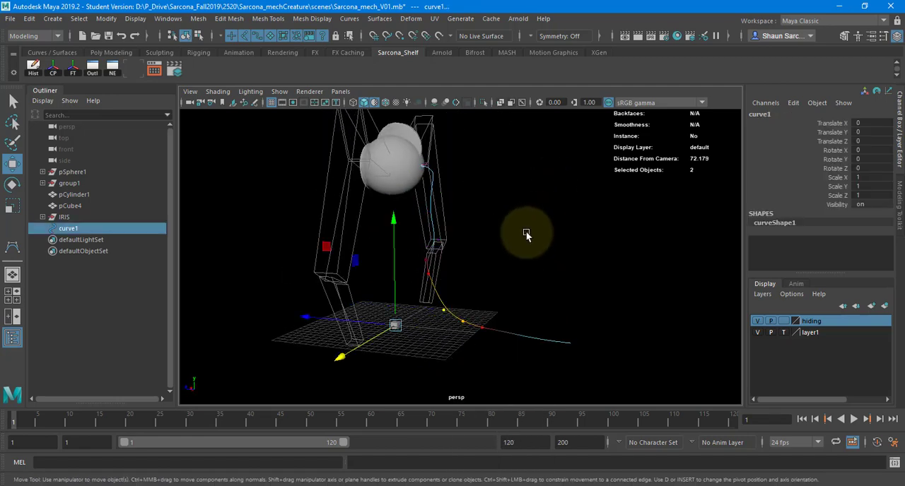
alt+drag(527, 236, 410, 195)
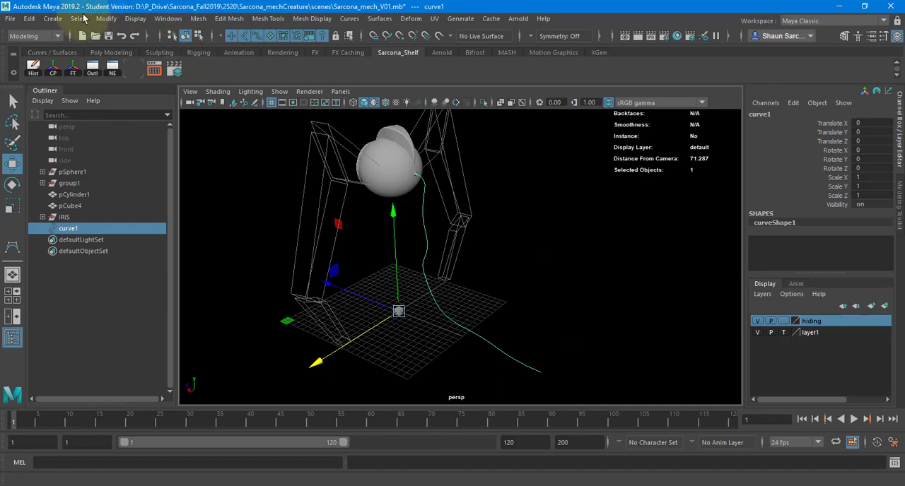
Create a NURBS circle at the origin as the cable profile and undo its upward move.
click(52, 18)
mouse_move(126, 60)
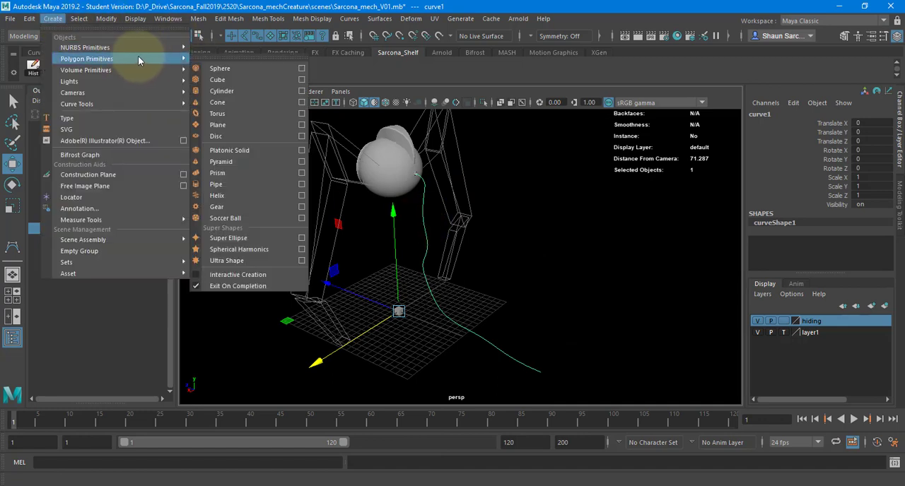
mouse_move(170, 46)
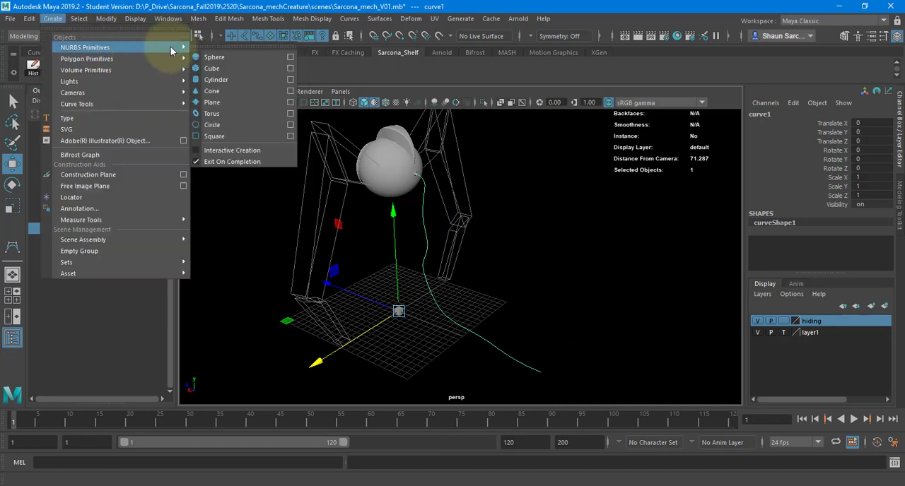
click(235, 125)
drag(397, 309, 492, 289)
key(f)
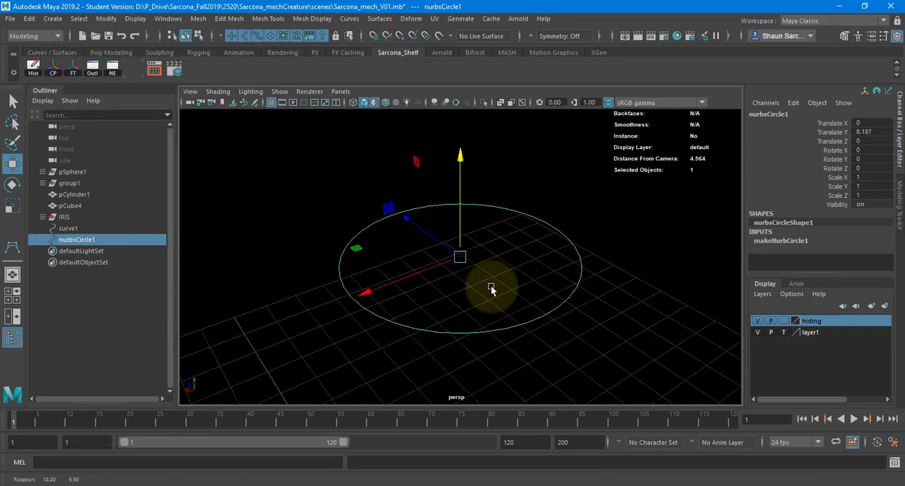
scroll(359, 299, down, 10)
key(ctrl+z)
scroll(295, 319, down, 3)
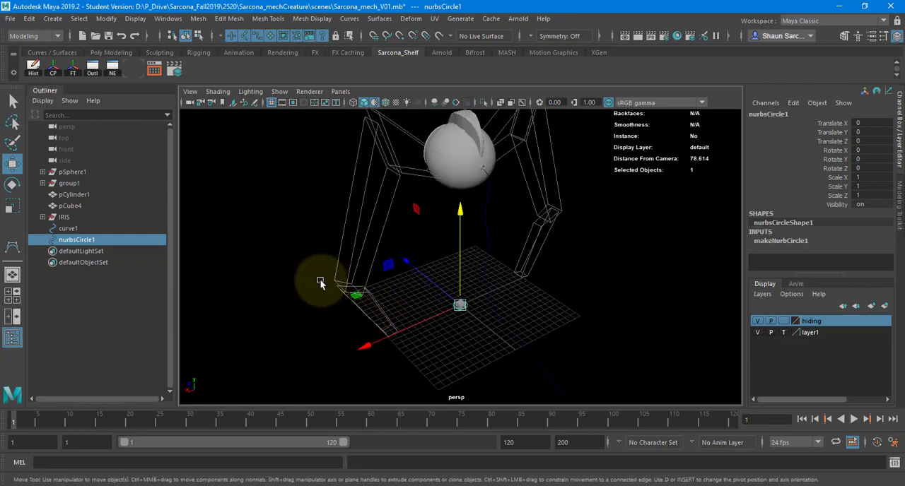
Delete the small reference cube that overlaps the circle at the origin.
alt+middle_drag(375, 304, 326, 284)
click(388, 310)
click(410, 283)
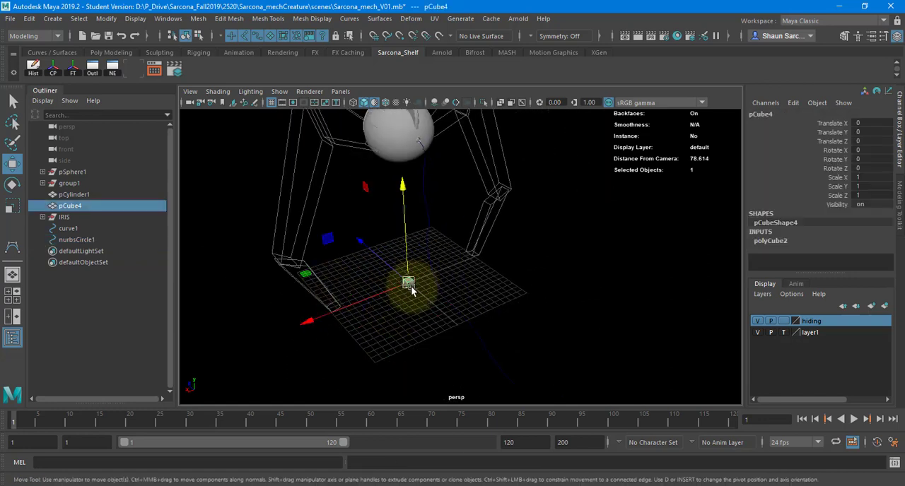
key(Delete)
Set up a Surfaces Extrude of the circle along the cable curve with result position At path, pivot Component and output geometry Polygons.
click(412, 289)
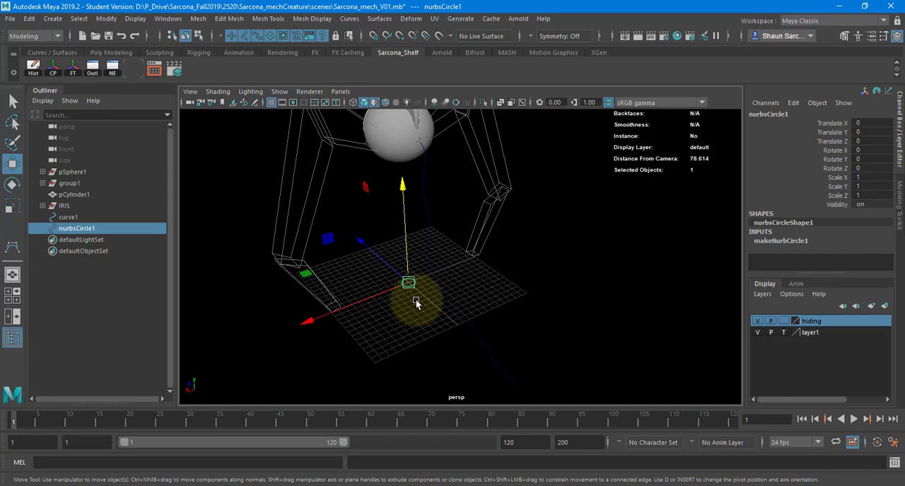
shift+click(458, 311)
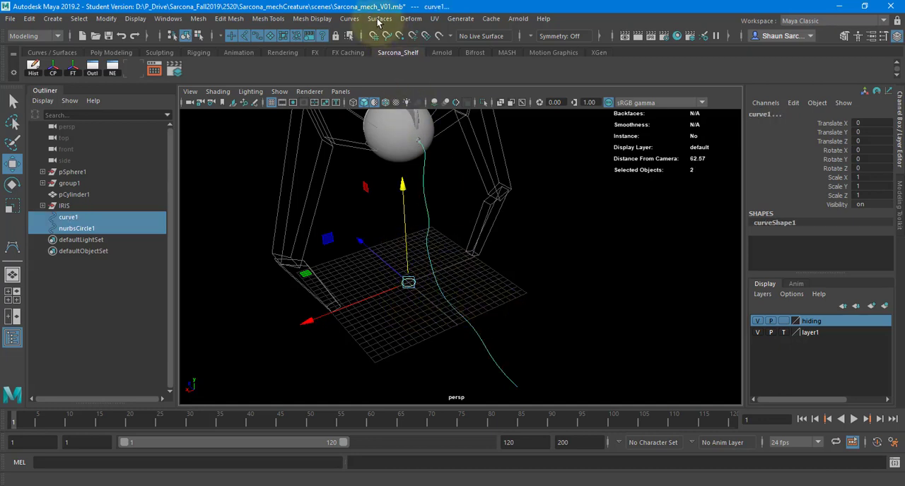
click(379, 19)
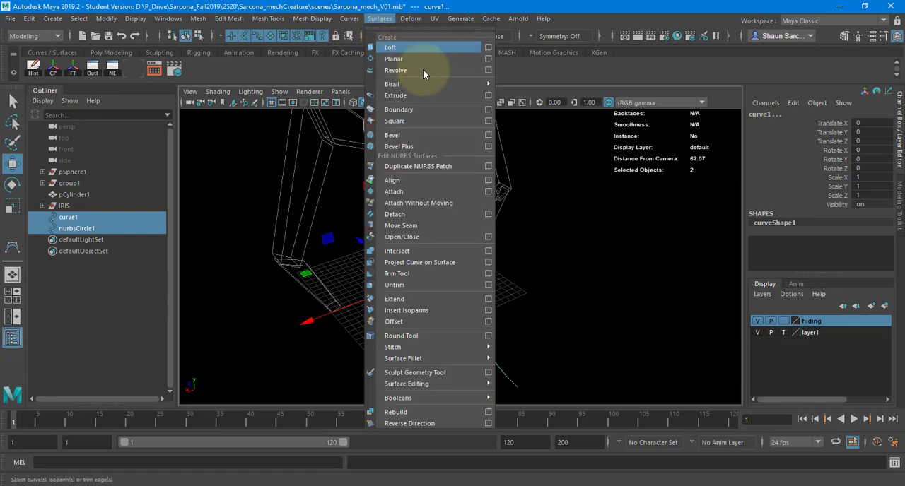
click(488, 97)
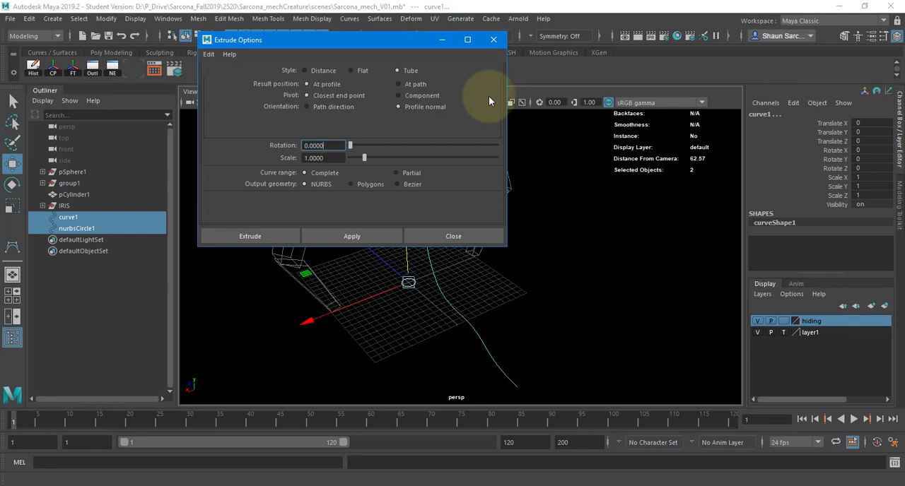
click(410, 83)
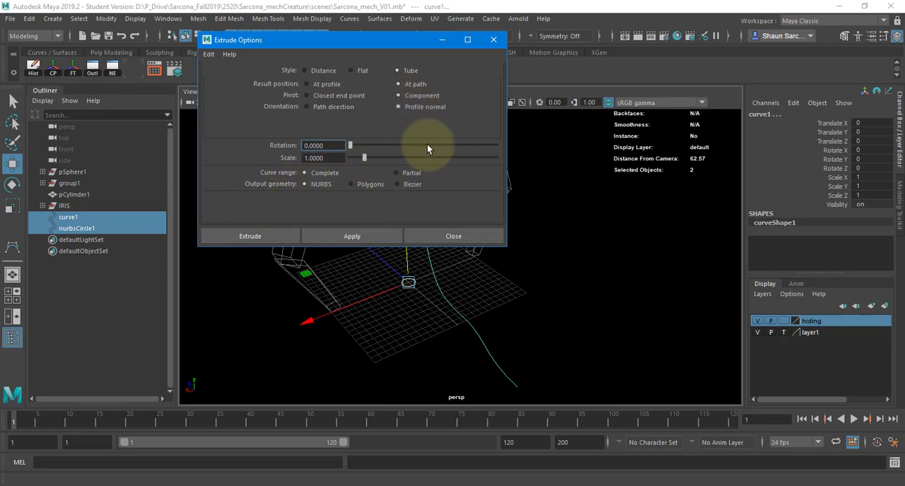
click(366, 185)
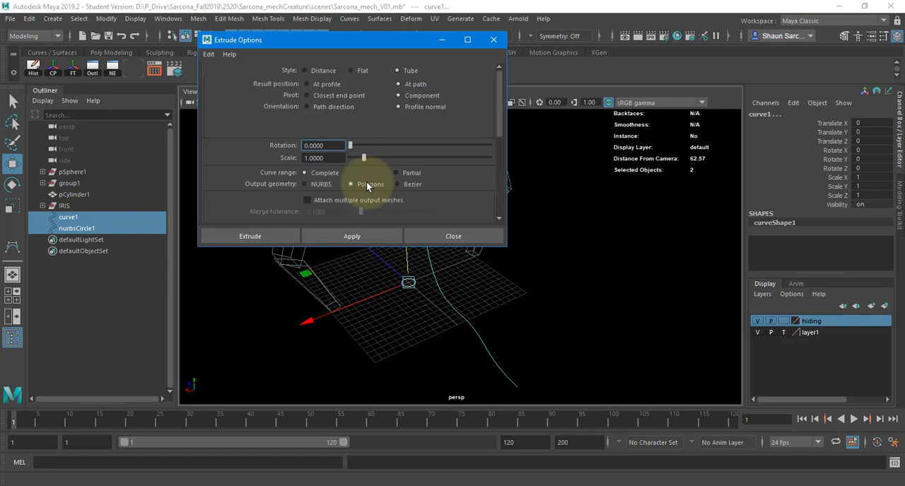
drag(357, 247, 347, 402)
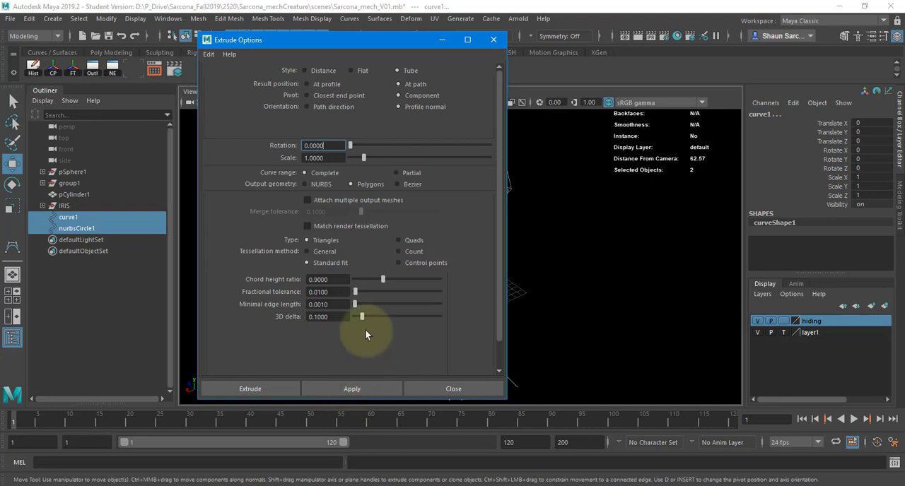
Set the extrude tessellation to Quads with the General method, and both U and V types to Per span # of iso params.
click(399, 241)
click(307, 252)
click(357, 288)
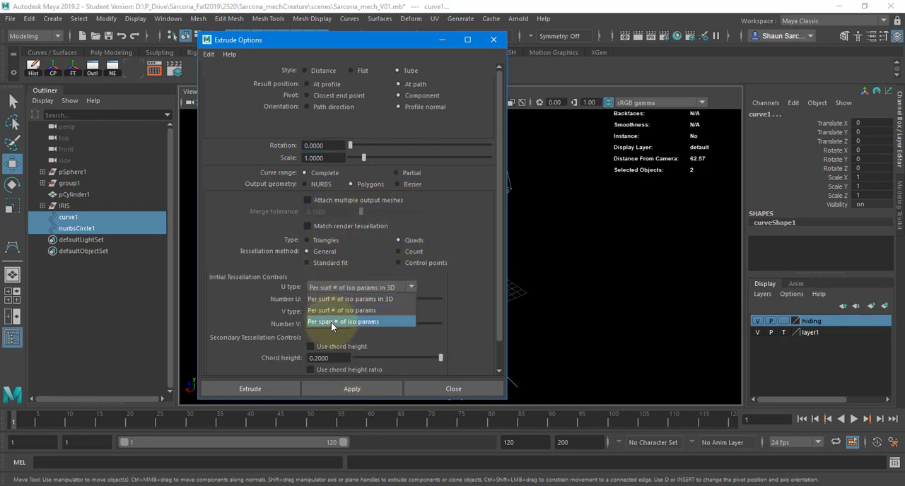
click(331, 322)
click(347, 312)
click(334, 346)
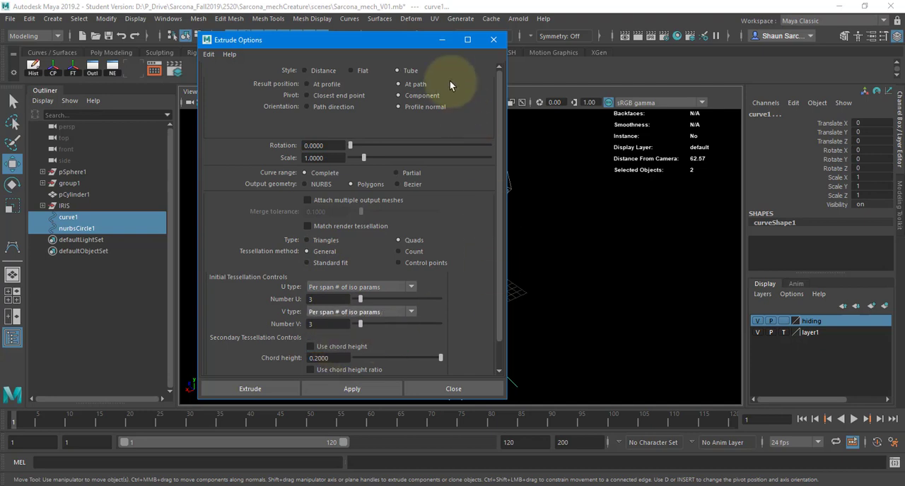
Extrude the circle along the cable curve as a polygon tube with the chosen extrude options.
drag(399, 38, 403, 27)
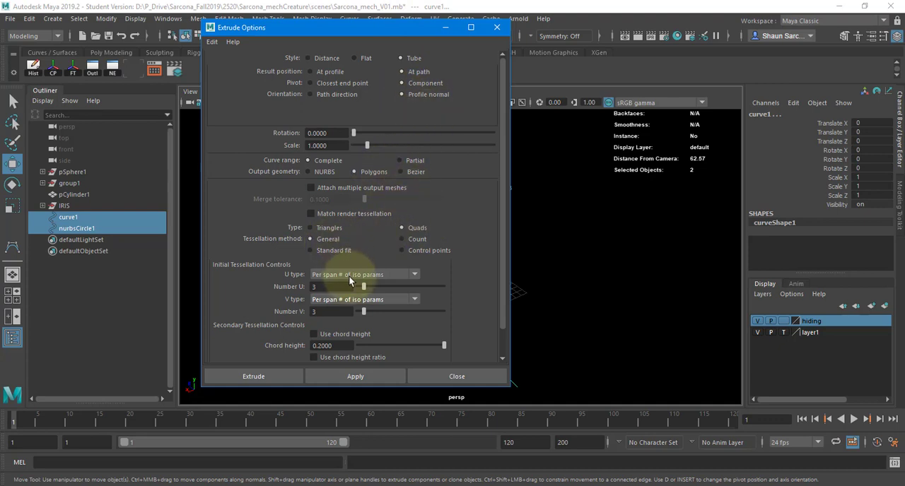
click(255, 380)
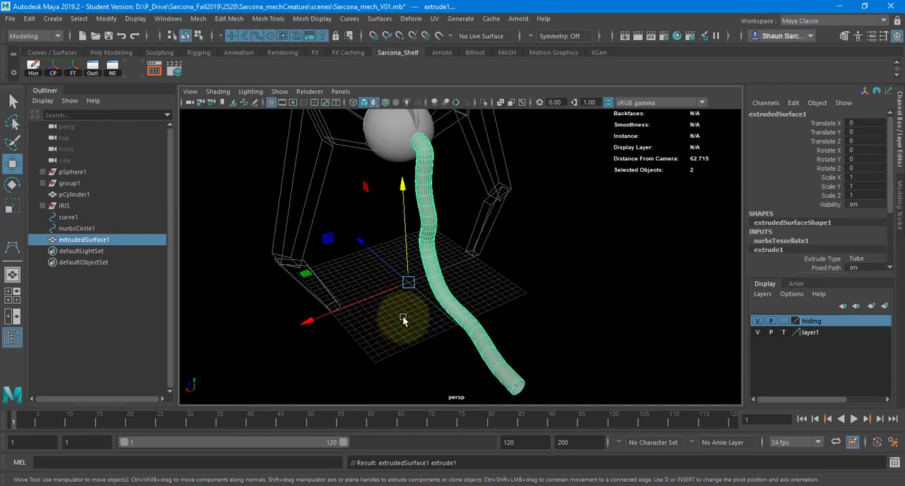
alt+drag(403, 320, 366, 319)
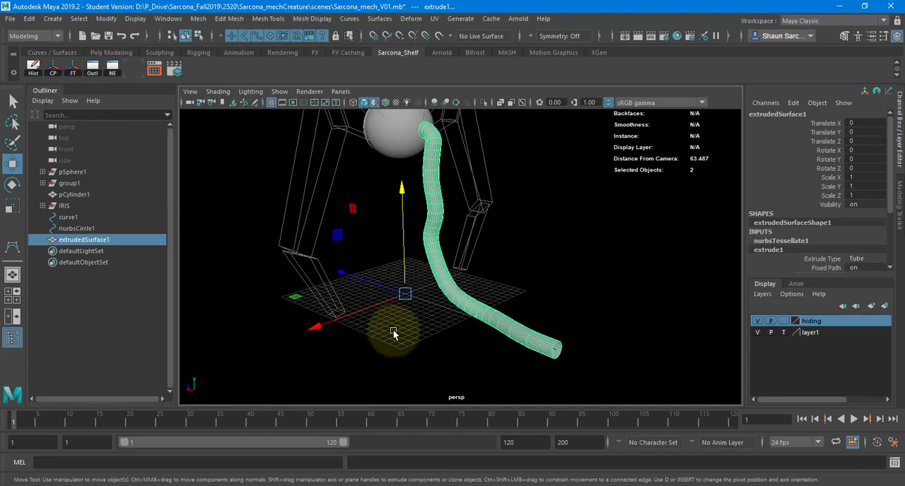
Thin the extruded cable by scaling its NURBS profile circle uniformly to about 0.235, and clear the selection.
click(394, 333)
alt+right_drag(344, 319, 418, 331)
click(358, 336)
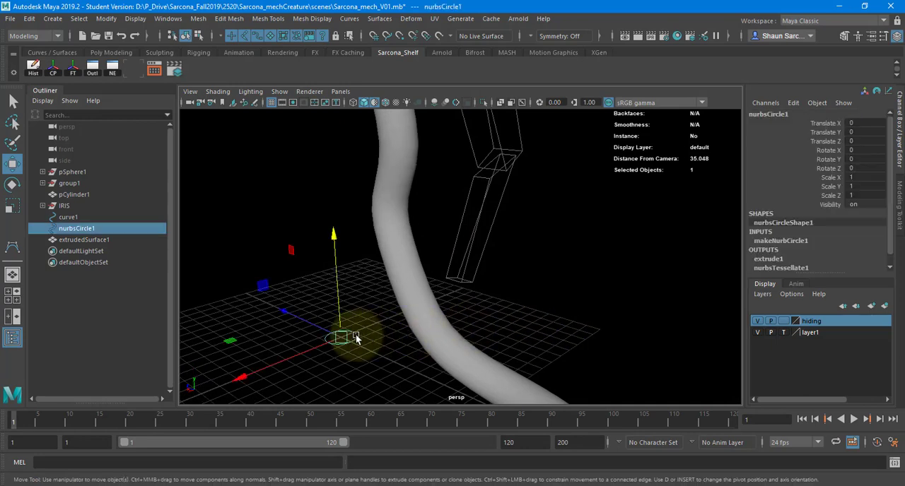
key(r)
middle_drag(478, 277, 478, 282)
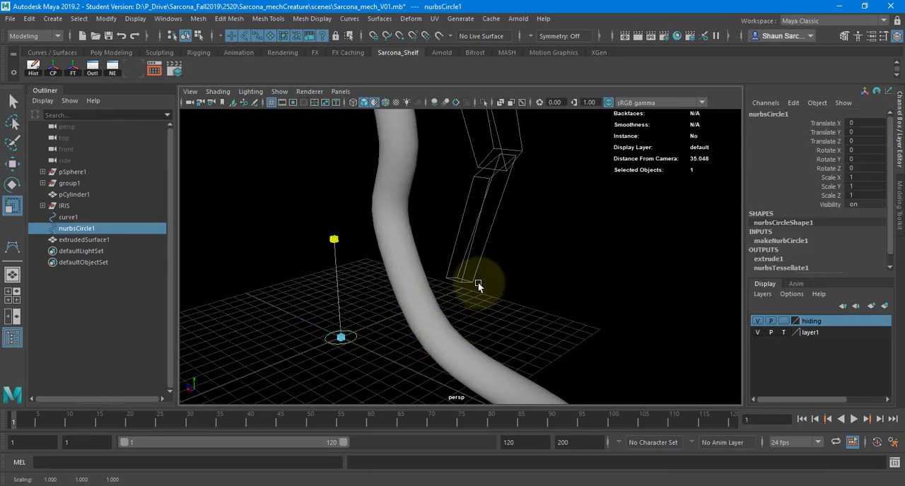
drag(344, 338, 286, 341)
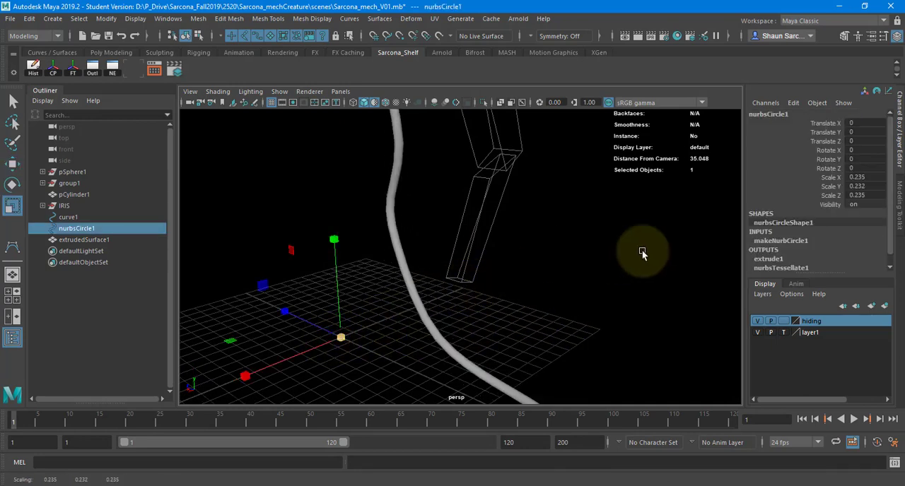
alt+right_drag(581, 258, 481, 256)
alt+drag(396, 259, 415, 322)
click(575, 298)
mouse_move(528, 298)
alt+mouse_down()
mouse_move(403, 296)
mouse_move(726, 292)
mouse_move(550, 262)
mouse_move(533, 318)
mouse_move(666, 318)
mouse_move(479, 319)
mouse_move(490, 327)
mouse_move(529, 302)
alt+mouse_up()
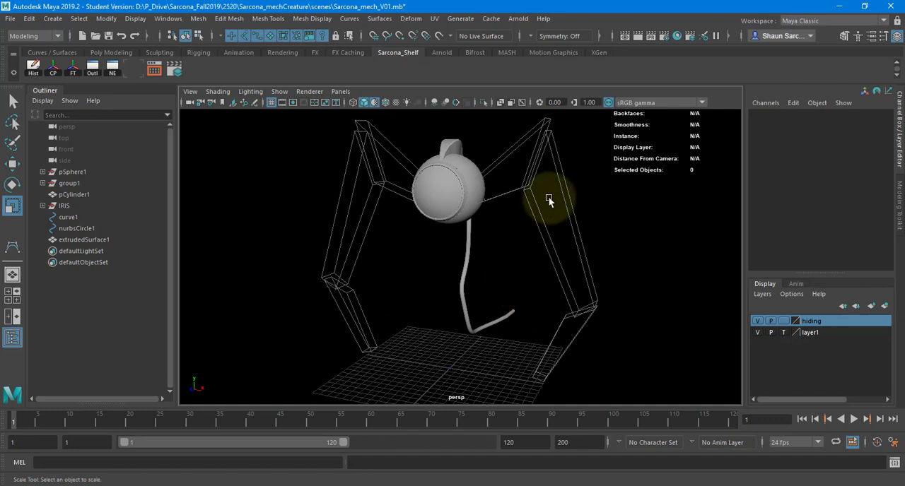
Switch to Photoshop and examine how the legs attach to the round body in the blue creature sketch.
scroll(479, 238, up, 3)
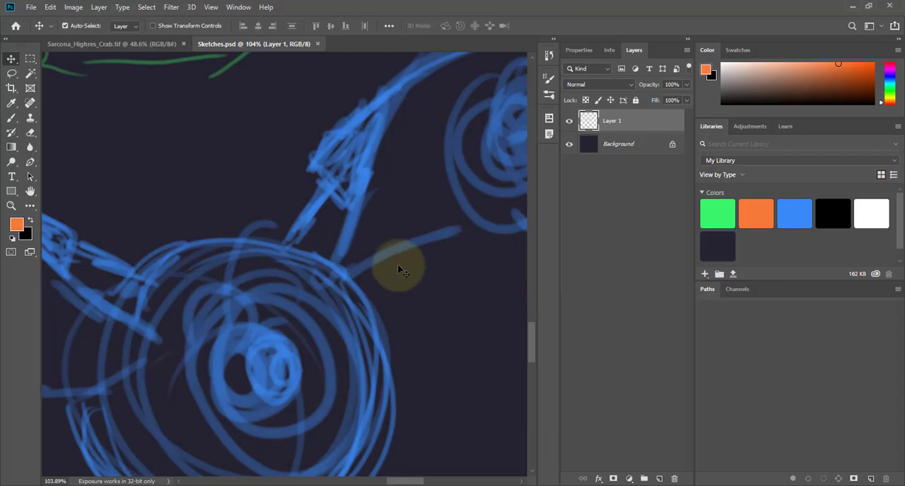
scroll(154, 288, down, 2)
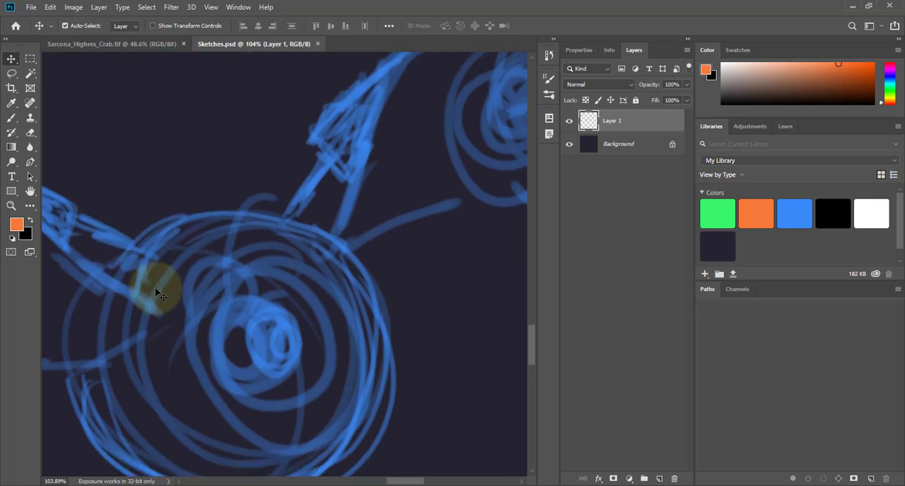
ctrl+drag(207, 305, 166, 303)
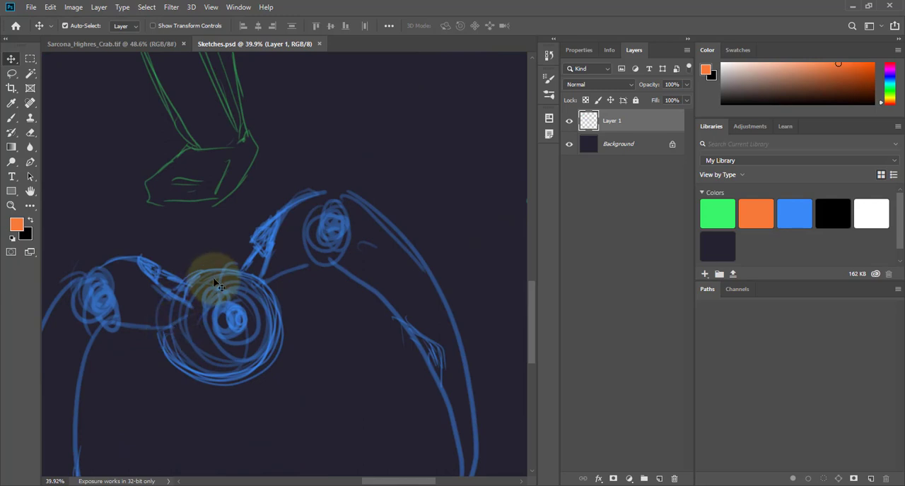
key(alt+Tab)
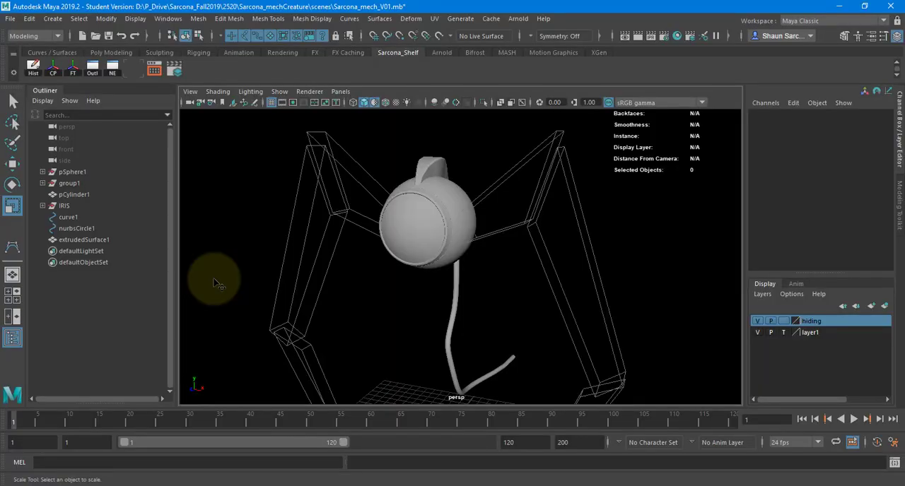
Return to the Photoshop sketch, add a new layer above Layer 1 and choose the Red swatch for the brush.
key(alt+Tab)
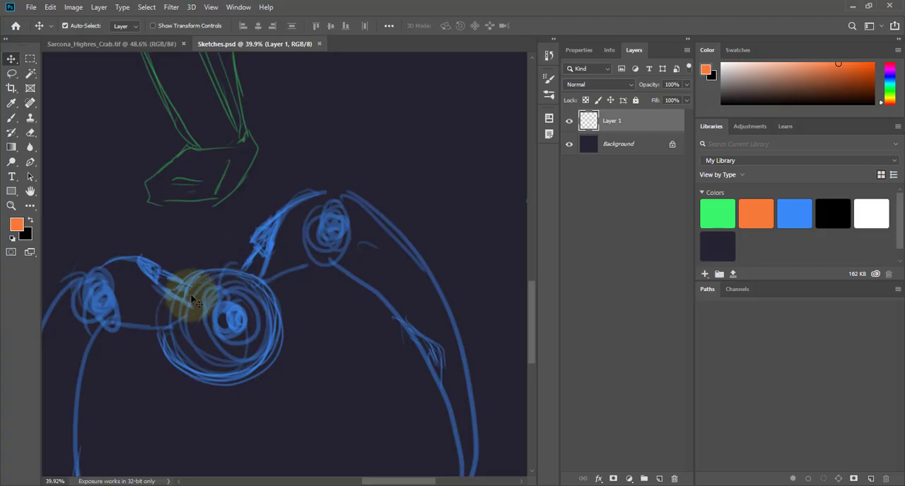
key(b)
click(659, 478)
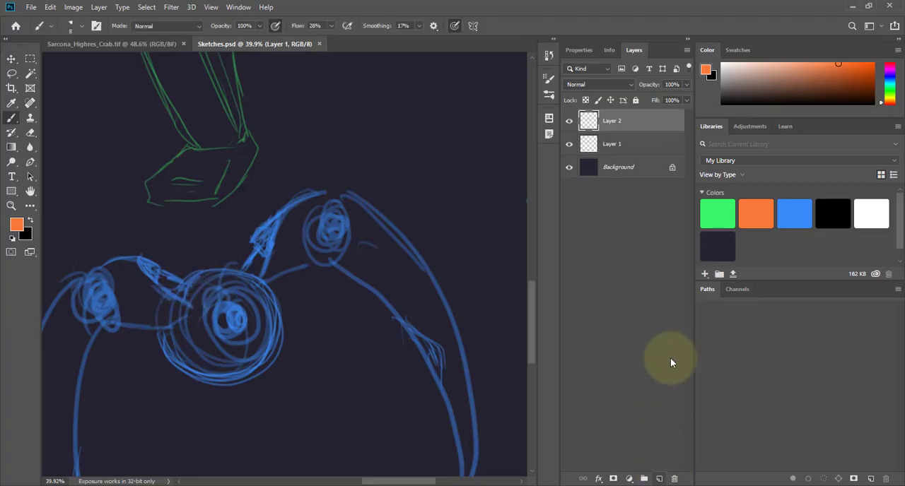
click(750, 211)
Try brushing red strokes over the smaller leg's link to the body and a loop beneath it, and undo them.
drag(168, 284, 185, 295)
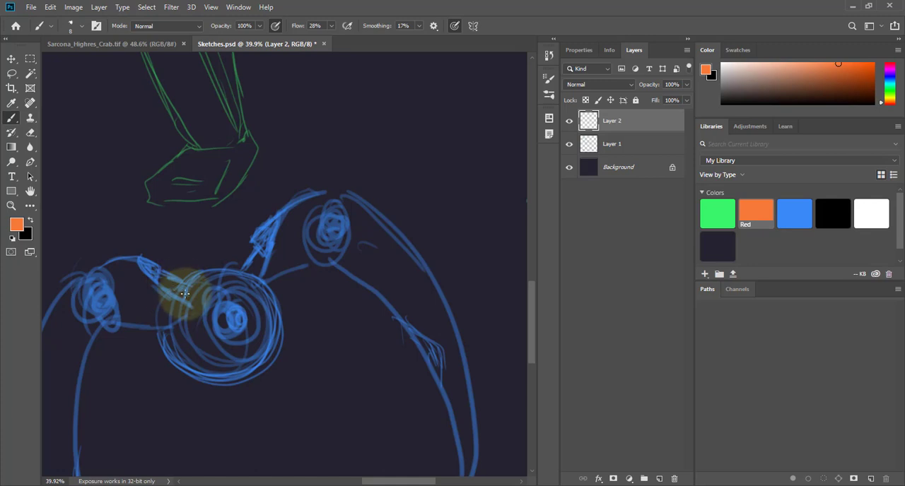
drag(135, 267, 177, 296)
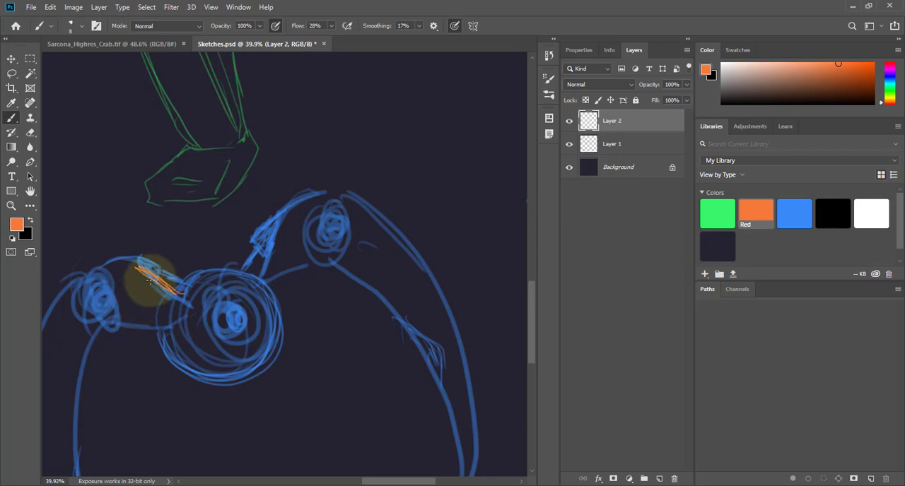
mouse_move(141, 268)
mouse_down()
mouse_move(161, 312)
mouse_move(137, 289)
mouse_up()
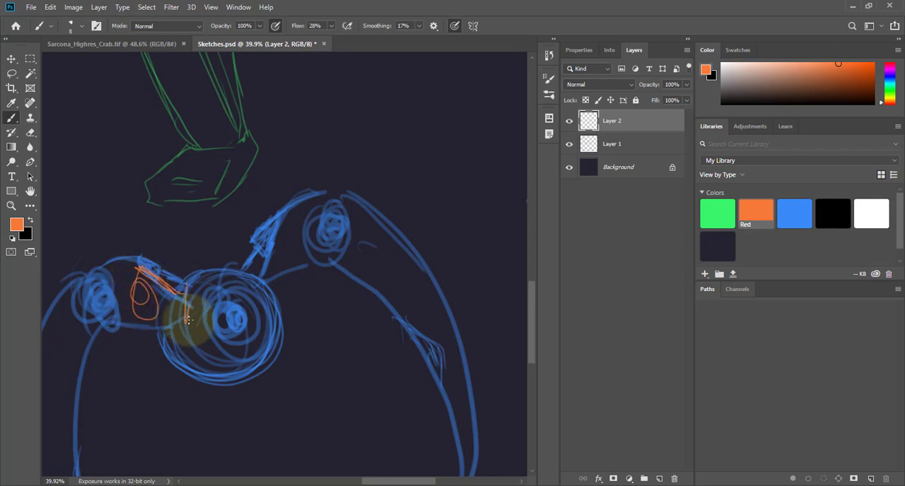
key(ctrl+z)
key(ctrl+z)
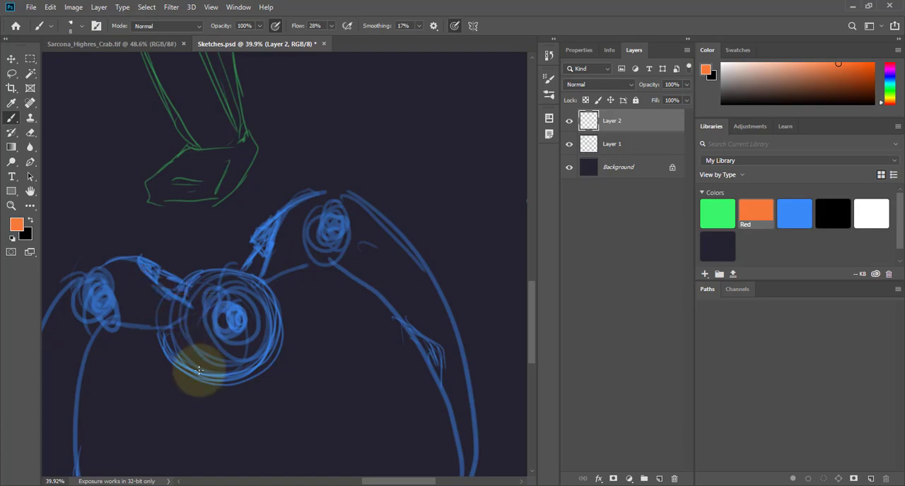
Switch to Maya, create a polygon sphere and move it to the body's side at about X 3.796, Y 22.762, Z 0.773.
key(alt+Tab)
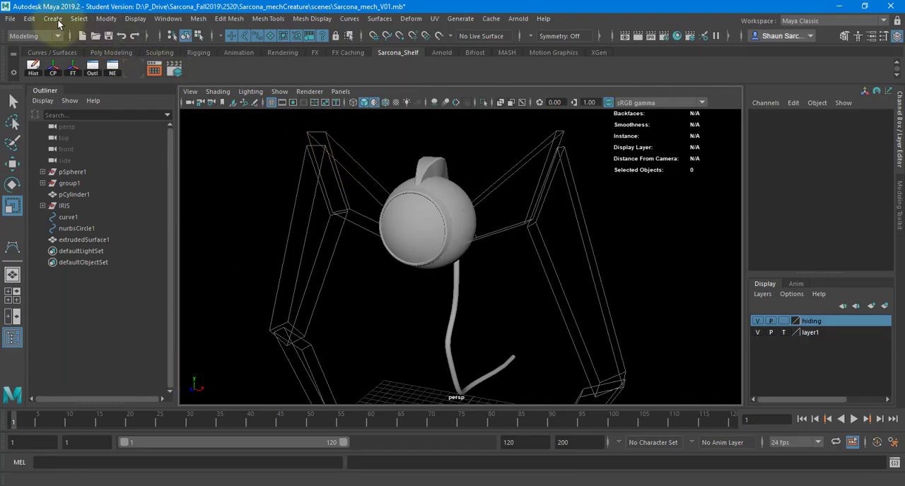
click(56, 20)
mouse_move(117, 59)
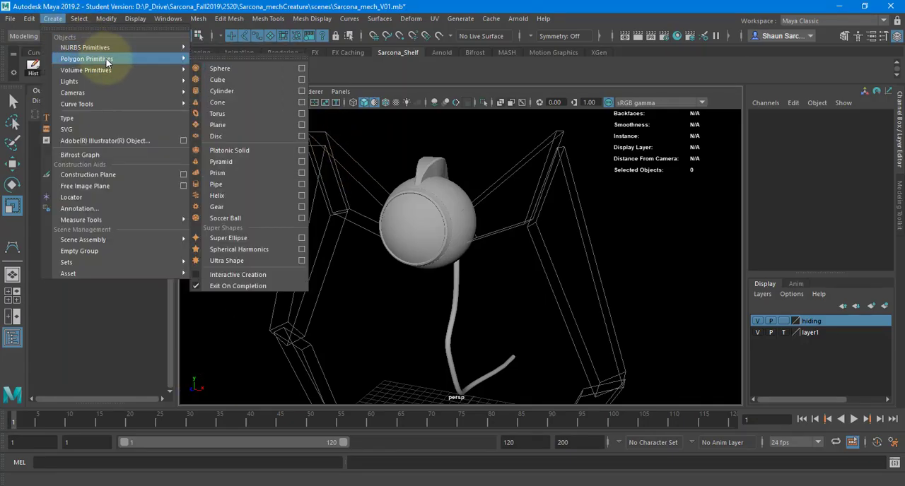
click(218, 69)
key(w)
drag(424, 330, 433, 118)
drag(476, 238, 428, 222)
drag(355, 170, 347, 167)
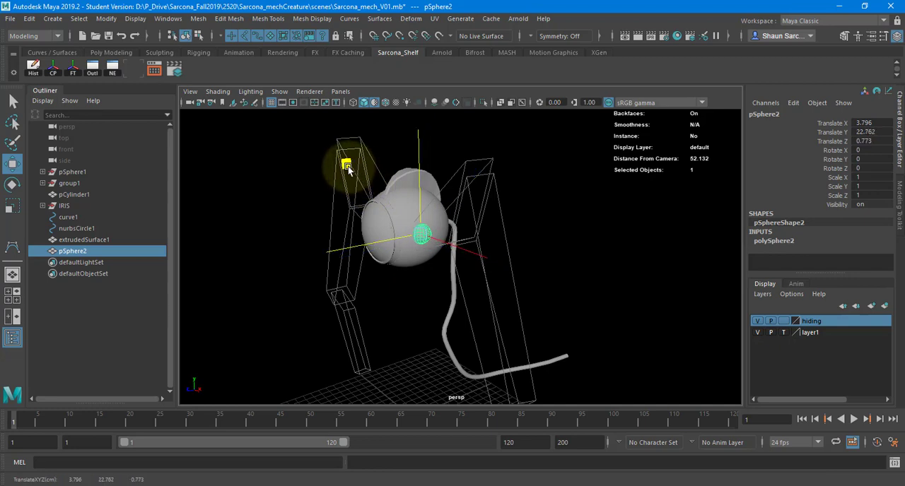
Scale the new sphere uniformly to about 1.221 and shift it to about Z 0.469 at the leg attachment.
key(r)
drag(423, 235, 496, 231)
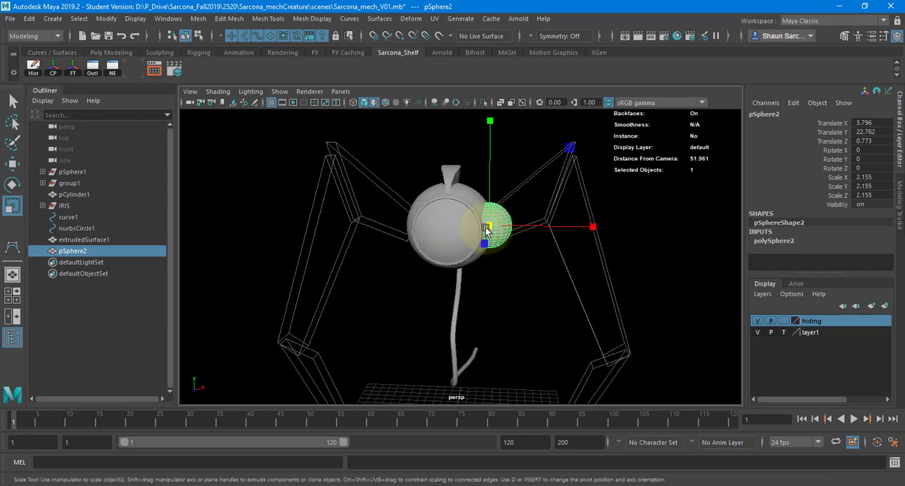
alt+middle_drag(486, 228, 443, 281)
alt+right_drag(444, 280, 574, 281)
drag(437, 295, 397, 257)
key(w)
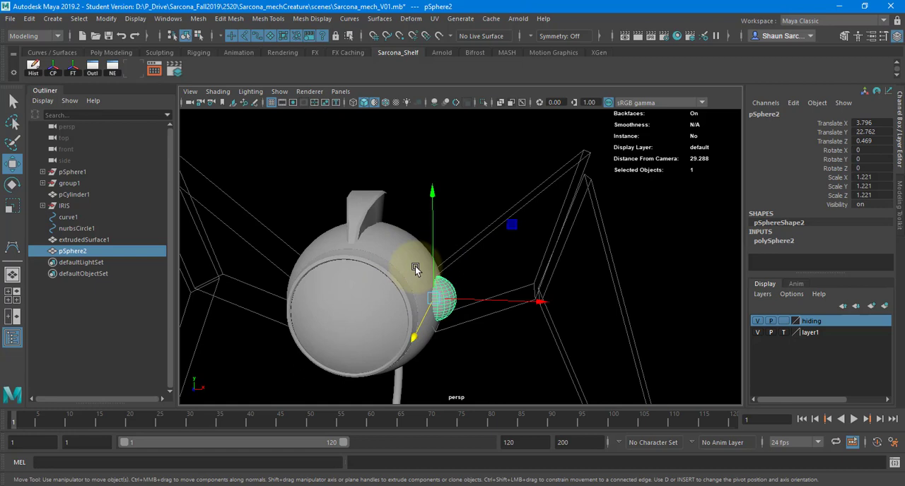
Switch to Chrome and search Google Images for "different joints".
key(alt+Tab)
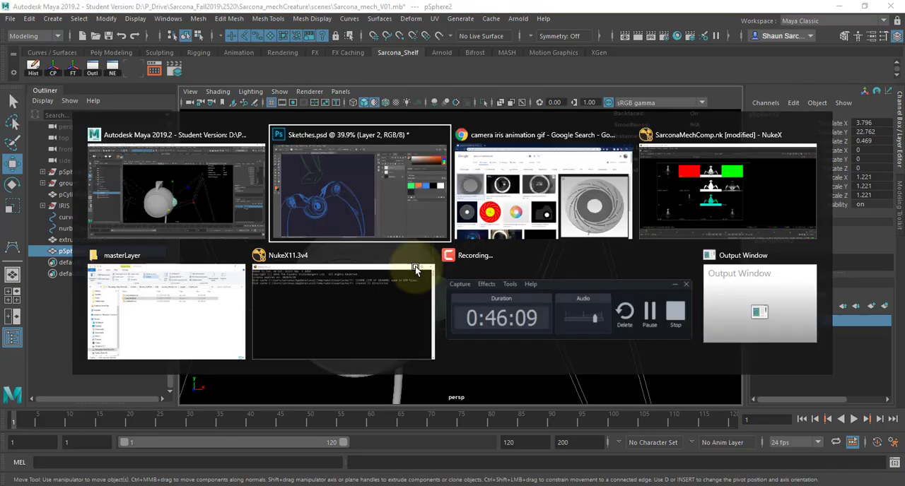
key(alt+Tab)
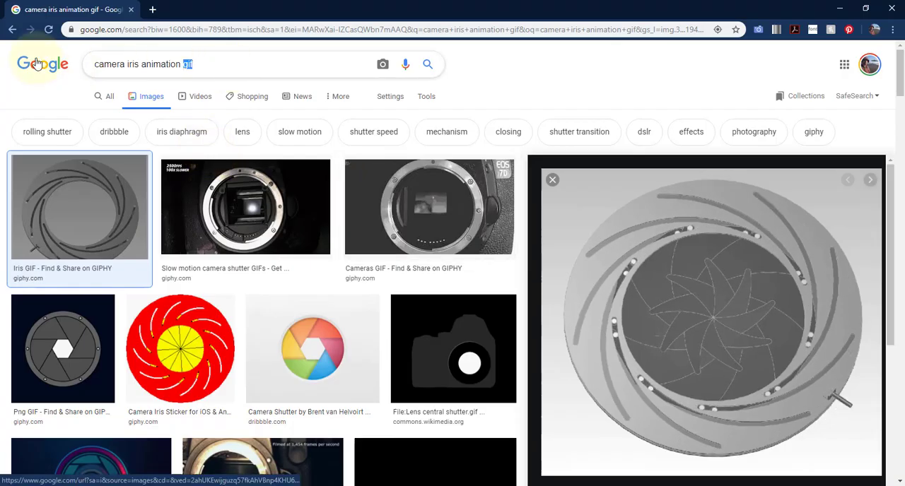
triple_click(205, 64)
text(diffe)
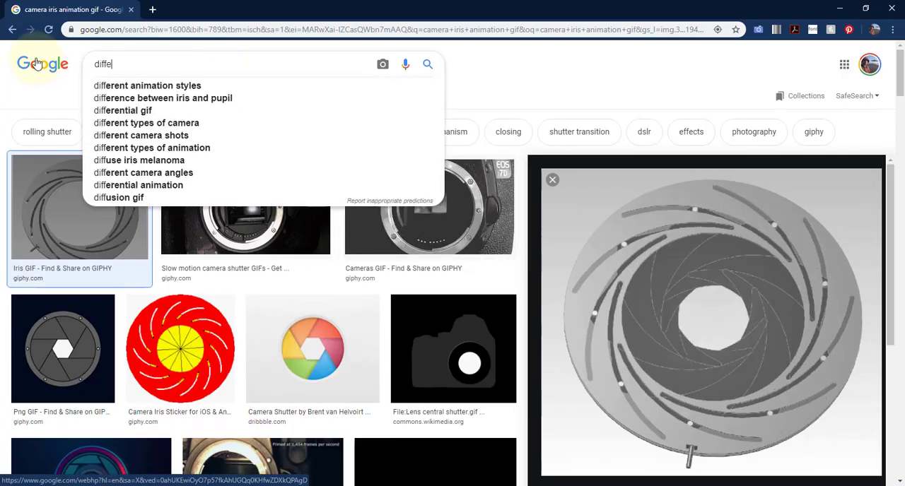
text(rent joints)
key(Return)
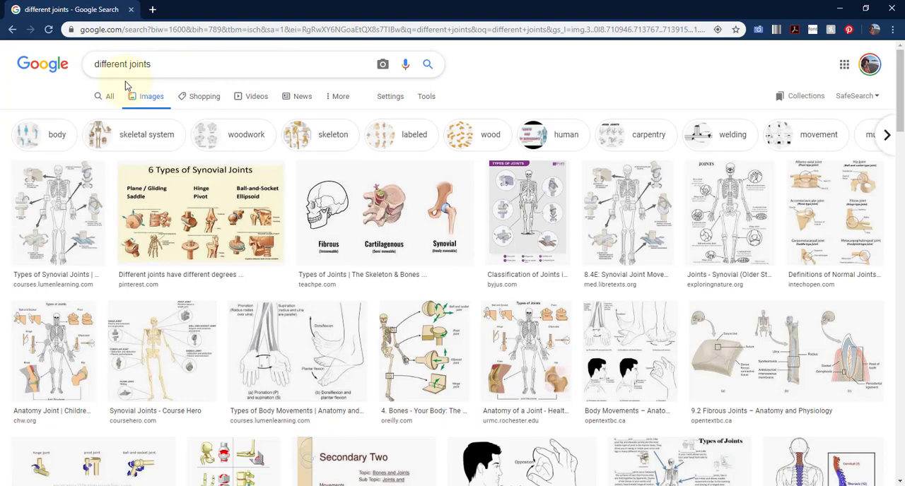
Refine the image search to "different kinds joints" and preview the Pinterest diagram of pivot, ball & socket, saddle and hinge joints.
text(kinds)
key(Return)
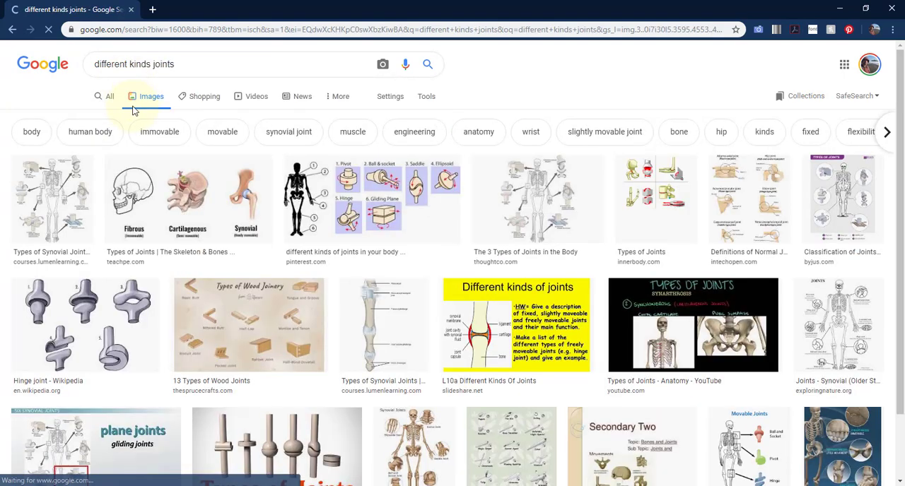
click(357, 202)
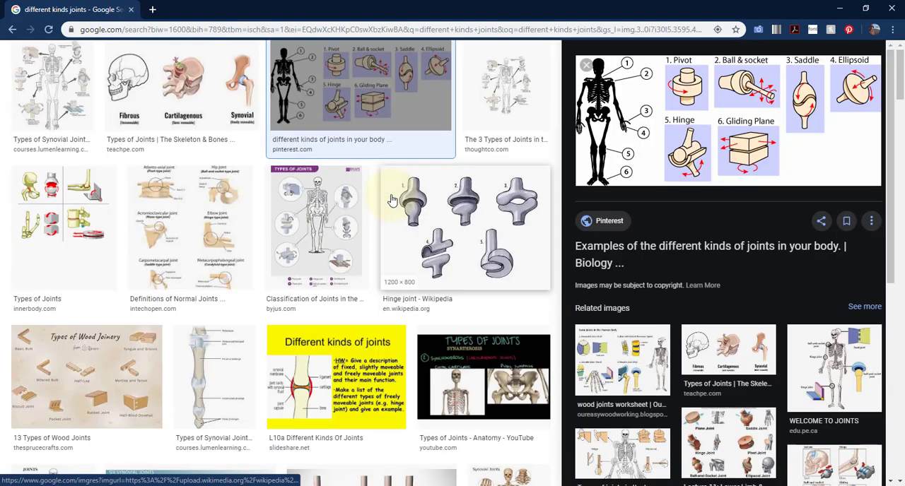
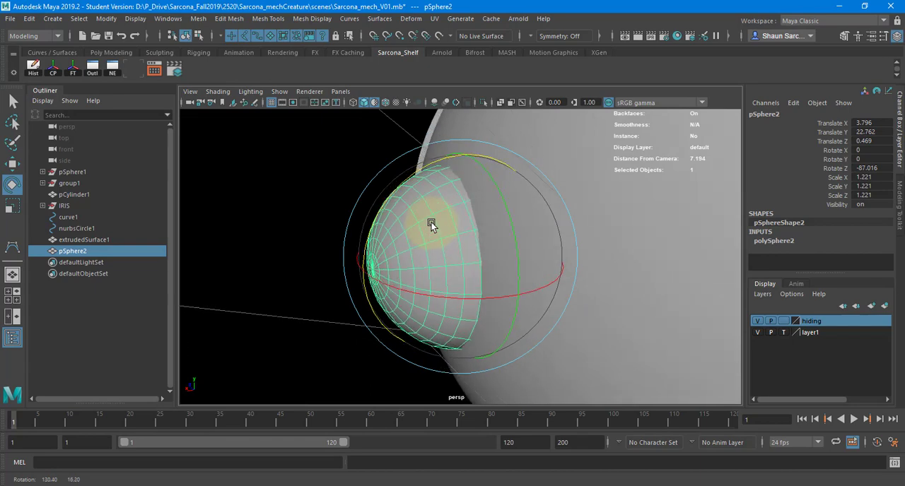
Rotate the leg-joint sphere to about X 9.242, Y -0.067 and Z -86.02 so it faces outward from the body.
drag(478, 306, 483, 295)
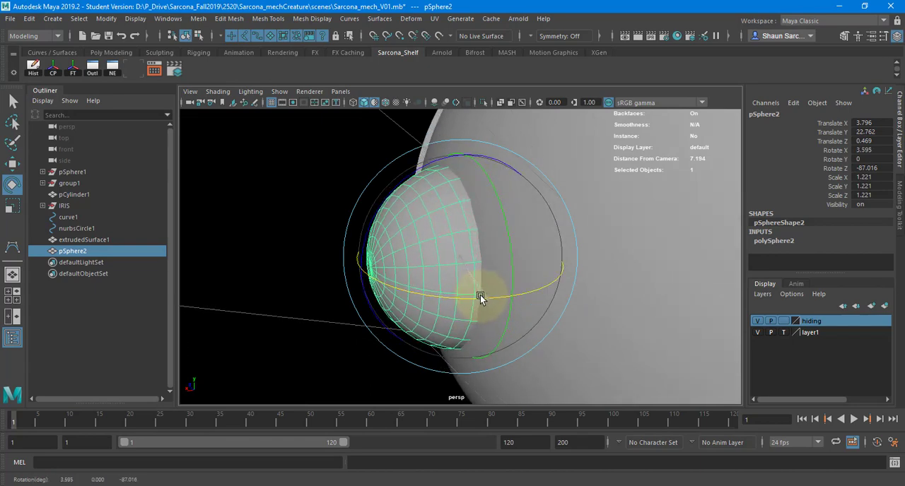
drag(422, 178, 423, 168)
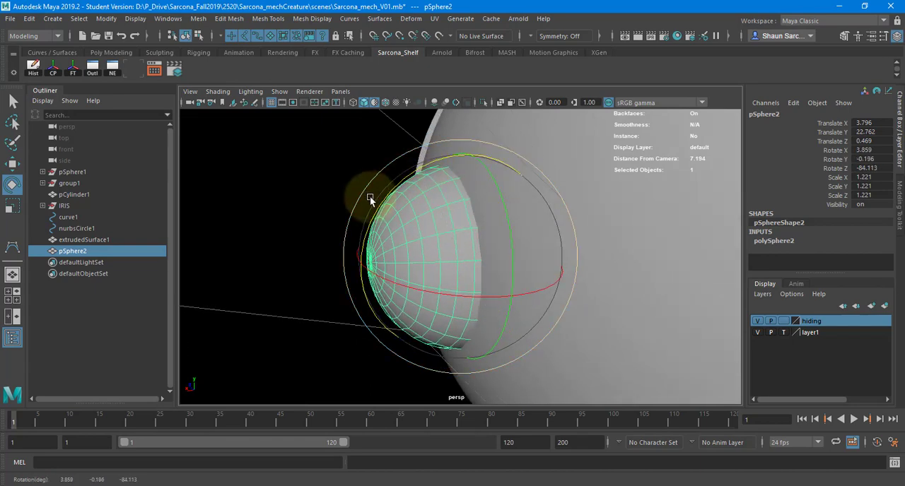
alt+drag(364, 196, 493, 224)
drag(554, 295, 506, 190)
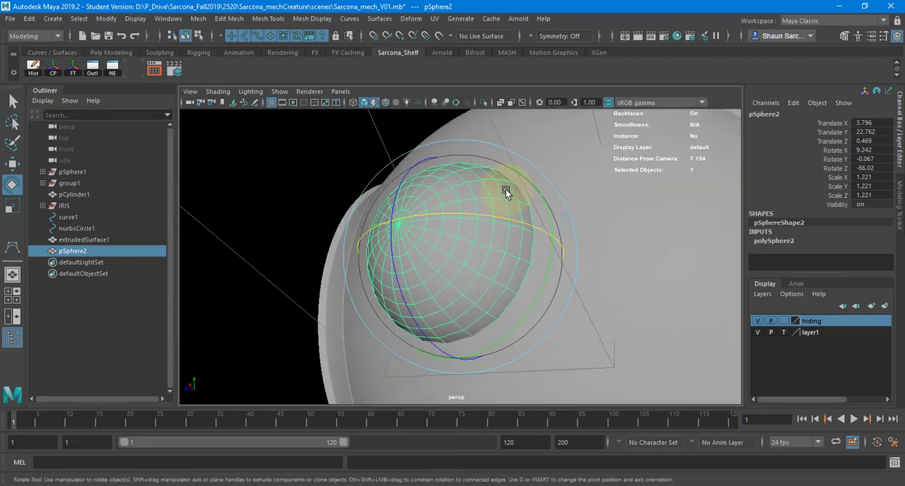
Select the two neighbouring face loops around the joint sphere where it meets the body.
alt+drag(551, 220, 731, 247)
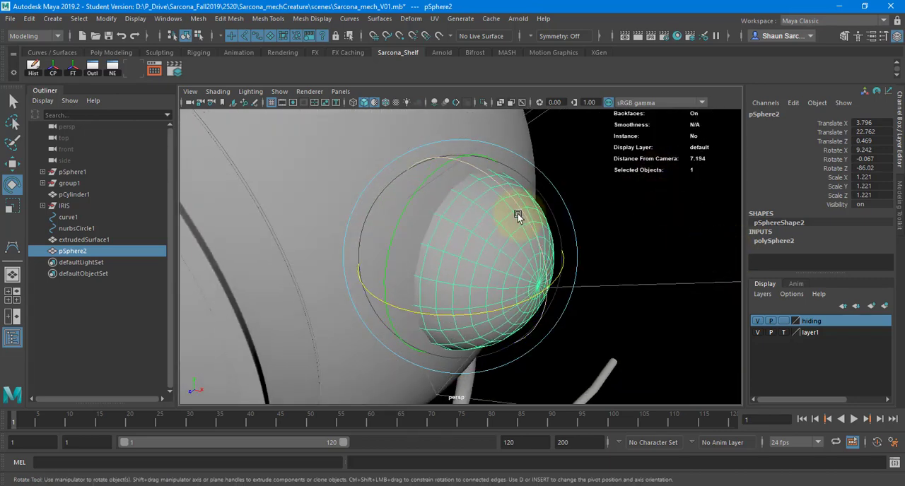
key(w)
right_drag(467, 191, 467, 212)
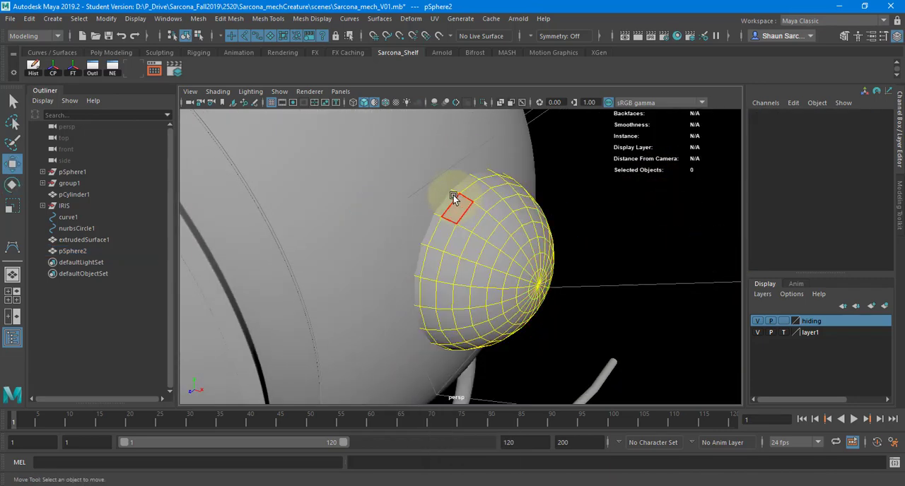
click(453, 197)
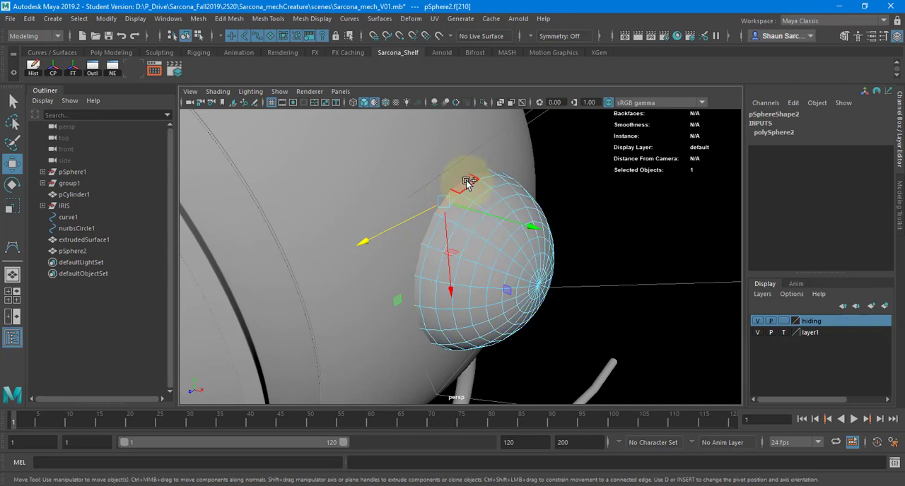
double_click(467, 182)
shift+double_click(484, 191)
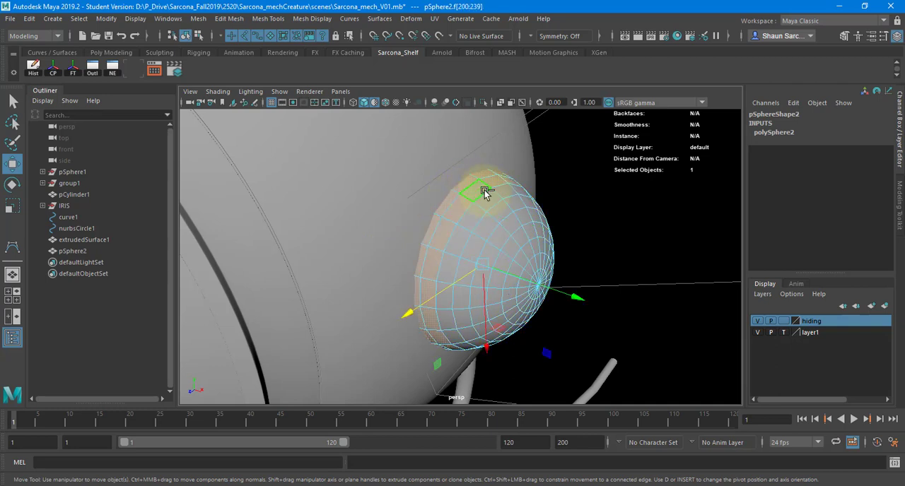
alt+drag(601, 198, 425, 195)
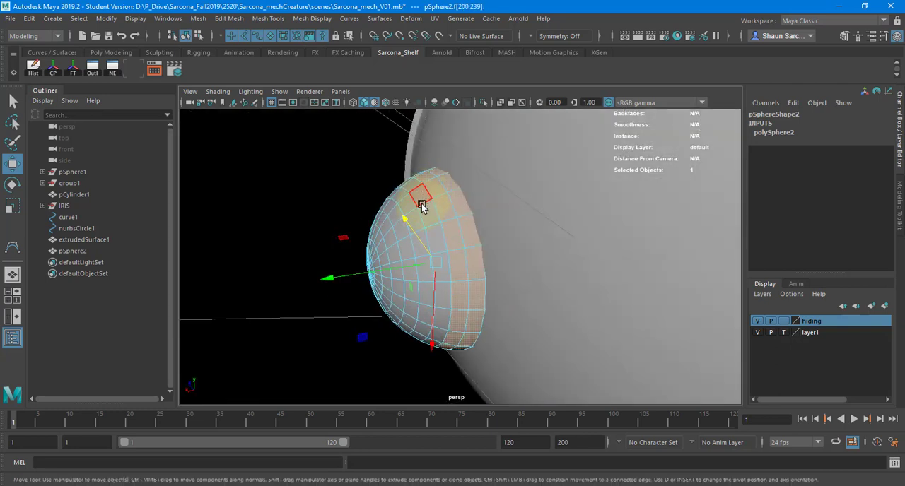
Duplicate the joint sphere, freeze the copy's transformations and move it aside to about X 2.822, Y 1.786, Z 3.007.
key(F8)
key(ctrl+d)
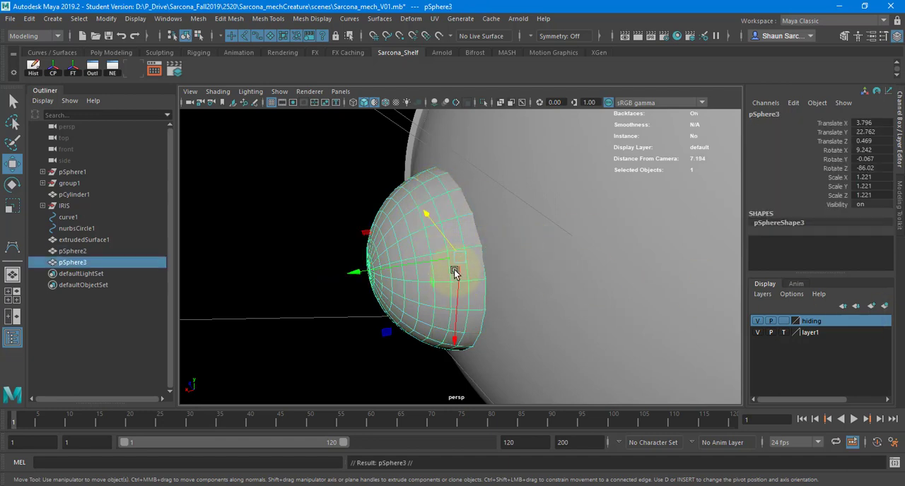
click(106, 19)
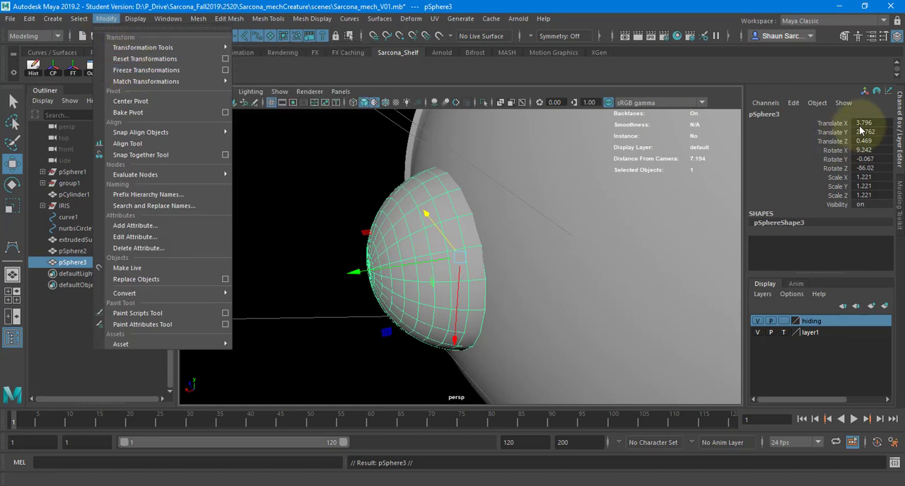
click(145, 70)
drag(455, 255, 147, 83)
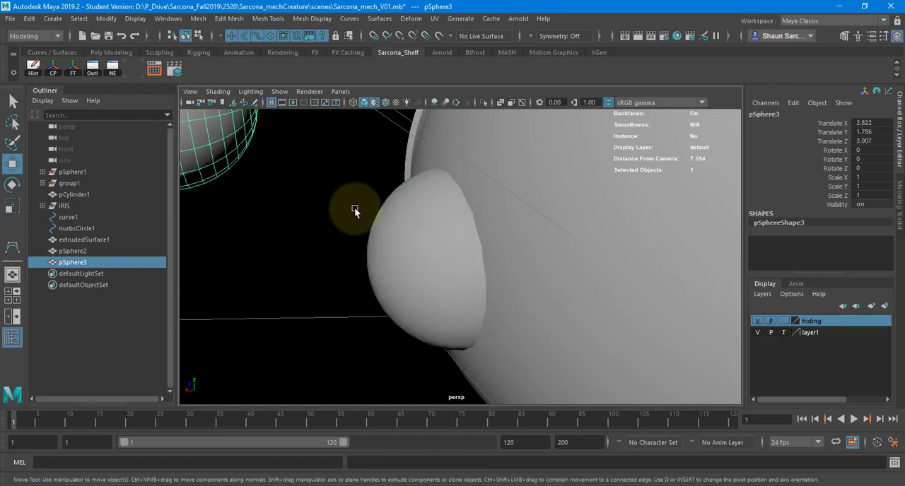
Extrude the original sphere's two selected face loops outward with a Local Translate Z of about 0.154, forming a raised collar.
click(400, 235)
right_drag(404, 212, 448, 212)
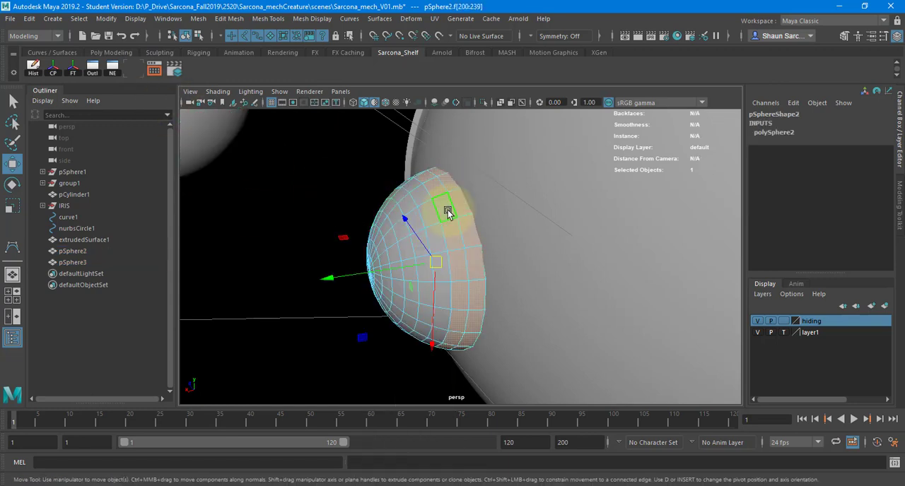
key(ctrl+e)
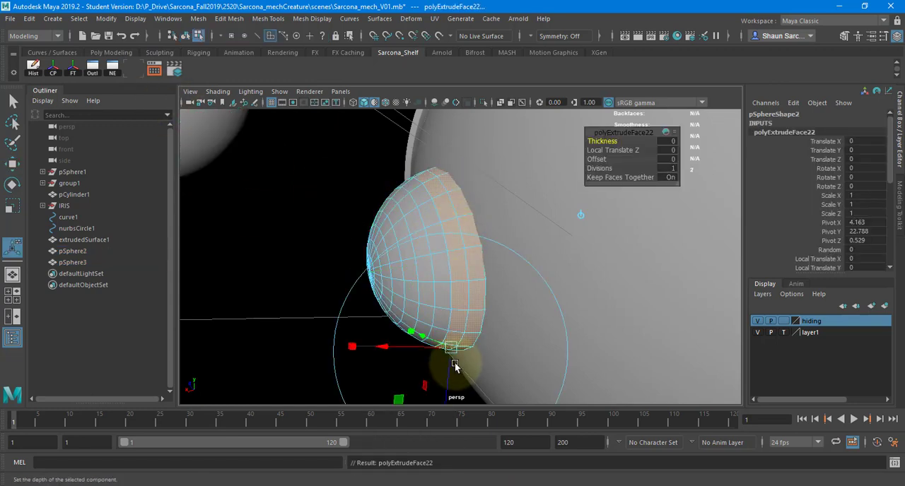
drag(451, 370, 452, 381)
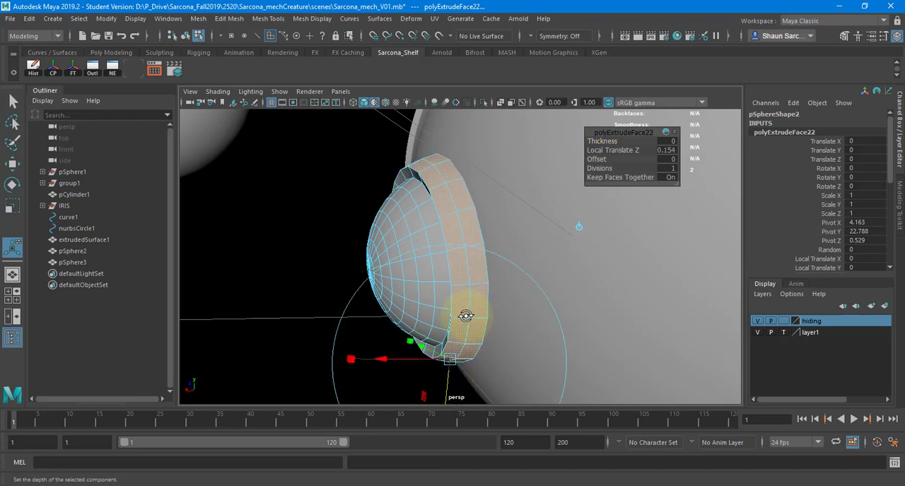
alt+drag(465, 316, 440, 316)
key(w)
drag(379, 252, 542, 222)
key(F8)
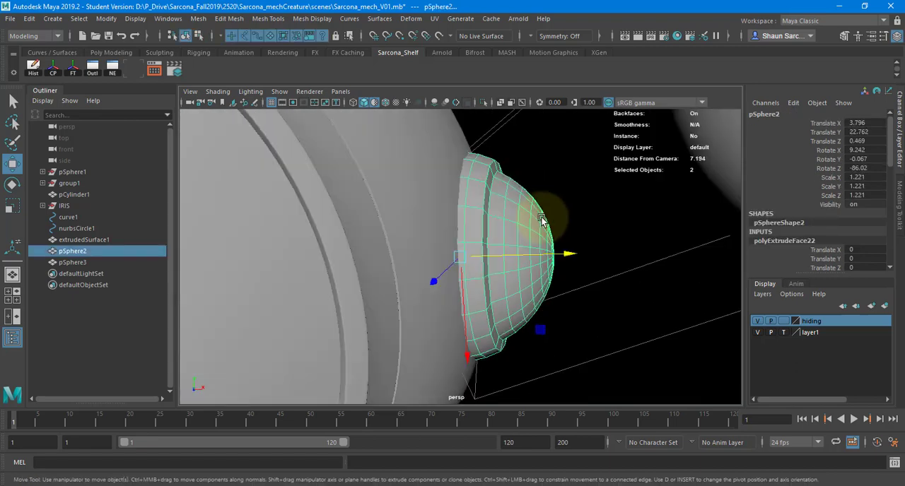
Delete all the dome faces enclosed by the collar on the original sphere, leaving an open ring.
alt+right_drag(541, 222, 485, 208)
click(442, 170)
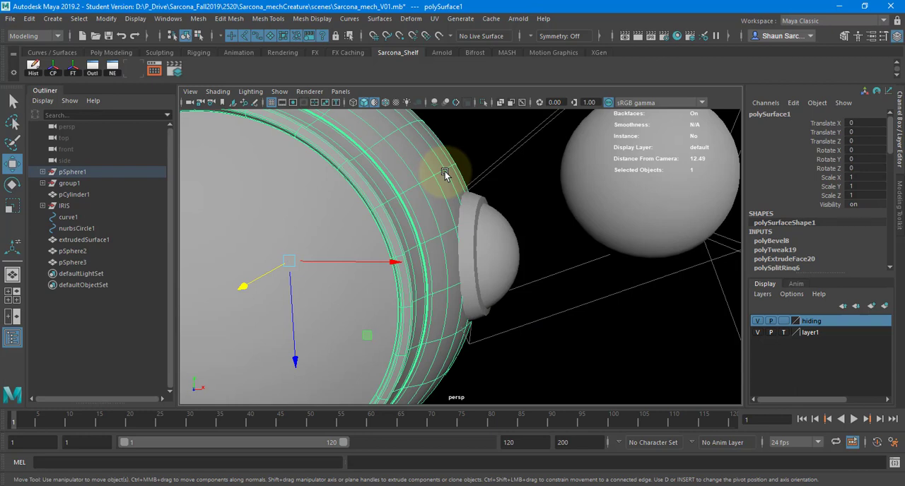
click(479, 221)
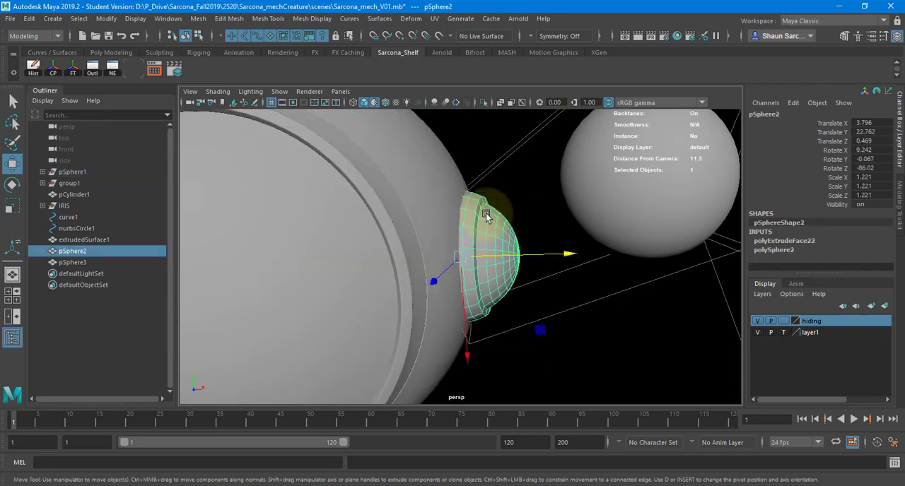
key(f)
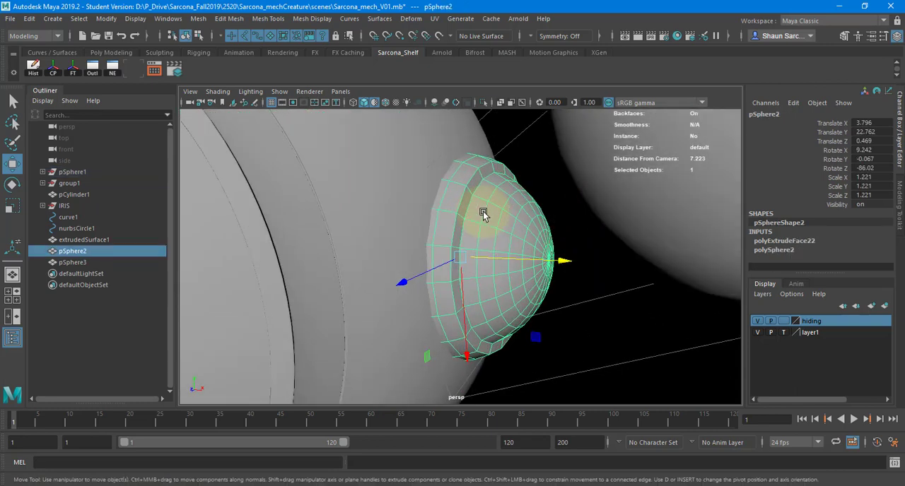
key(F11)
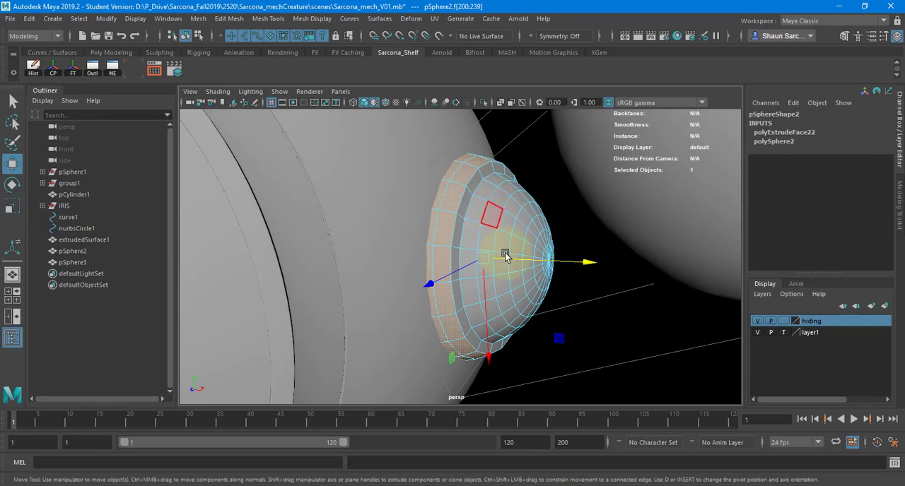
alt+drag(551, 256, 511, 194)
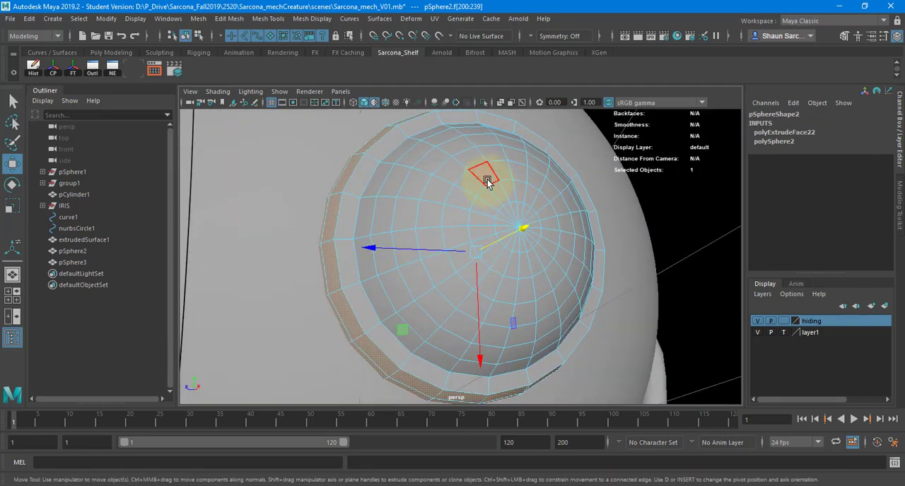
click(483, 181)
shift+double_click(475, 189)
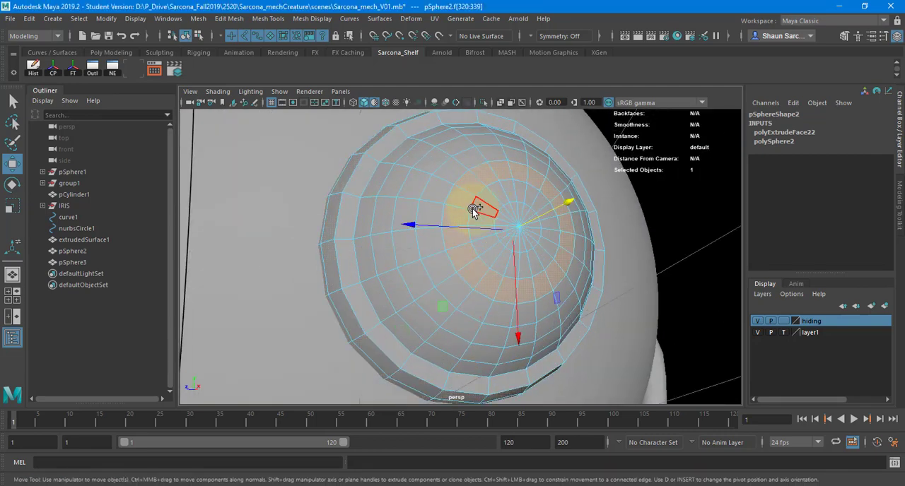
key(shift+period)
key(shift+period)
key(shift+period)
key(Delete)
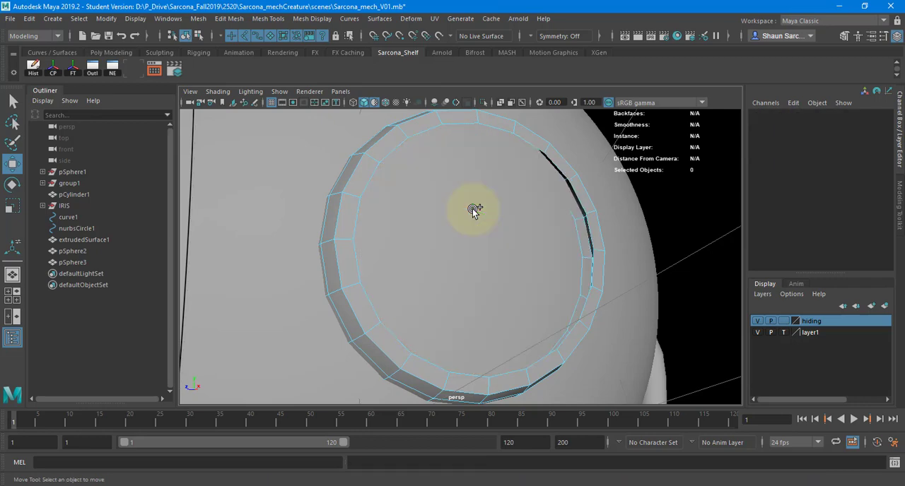
Extrude the ring's inner border edge loop and shift it slightly toward the body.
alt+drag(345, 181, 356, 179)
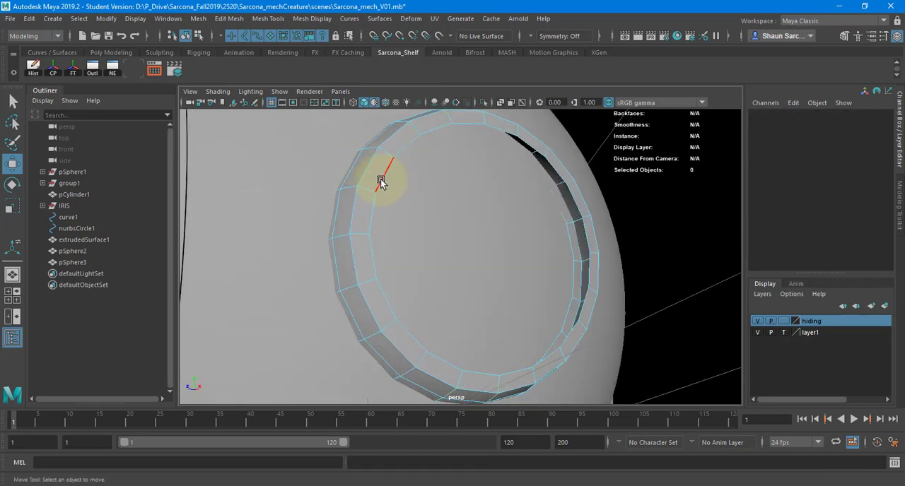
double_click(380, 182)
key(ctrl+e)
key(r)
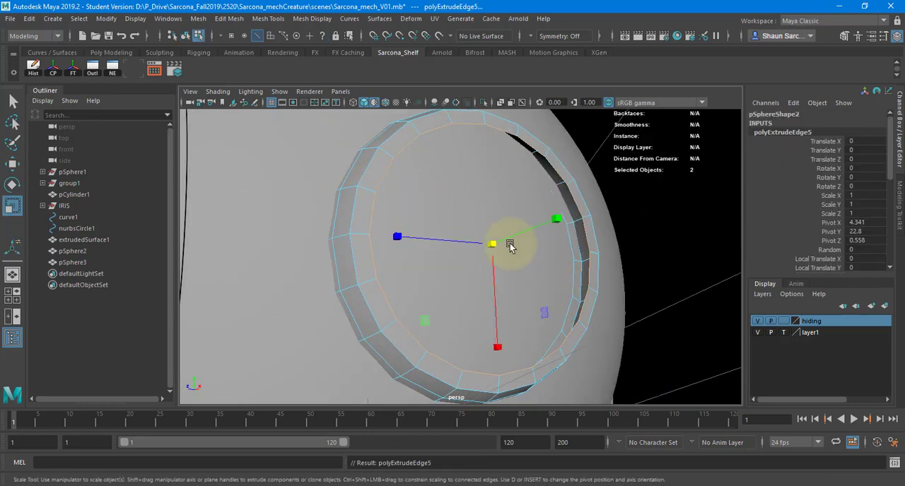
key(w)
alt+drag(482, 252, 500, 263)
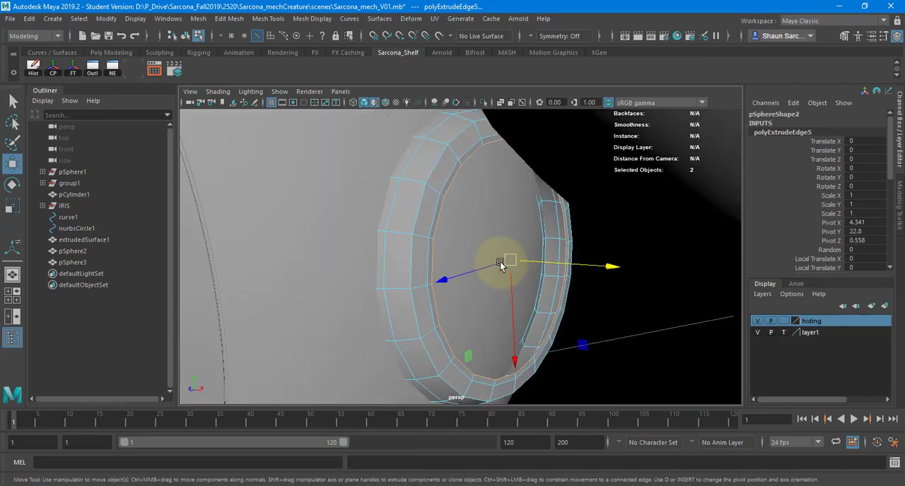
Extrude the inner border loop once more and scale it inward to narrow the ring's opening.
key(ctrl+e)
key(w)
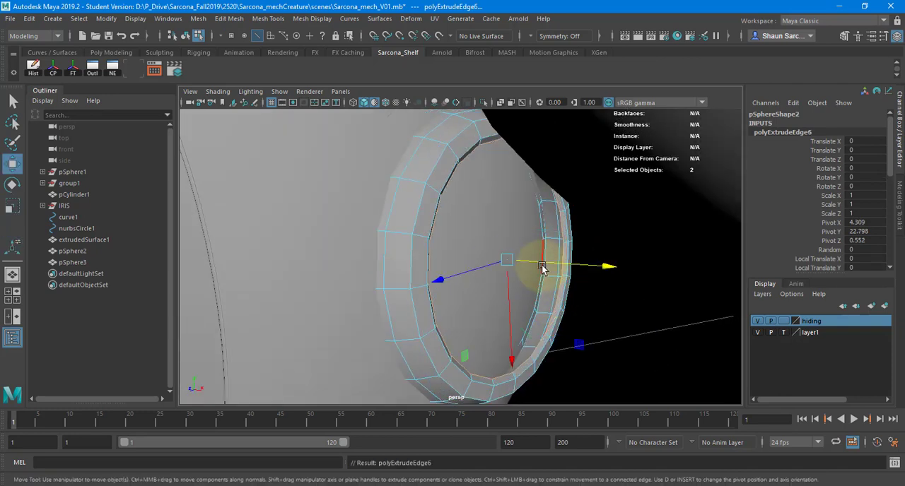
key(r)
drag(504, 258, 489, 255)
alt+drag(495, 255, 541, 253)
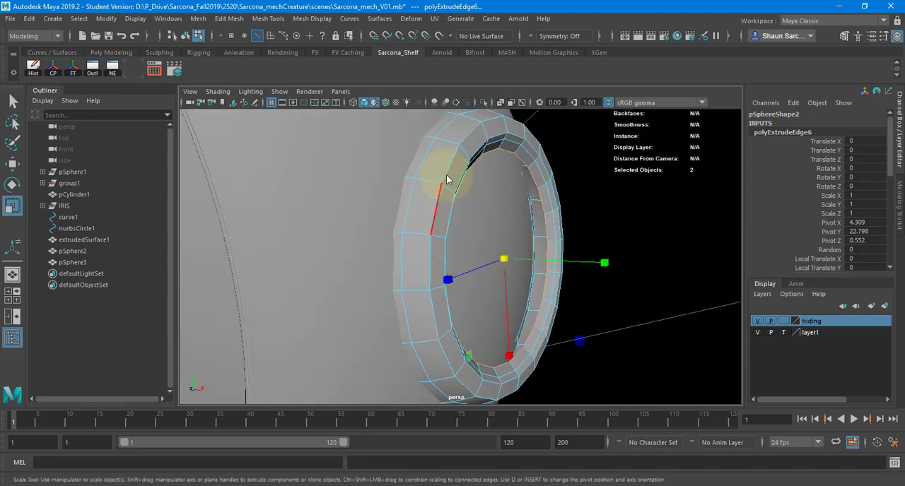
Bevel the ring's corner edge loops with a fraction of 0.2 and 2 segments.
right_drag(447, 174, 430, 151)
click(452, 157)
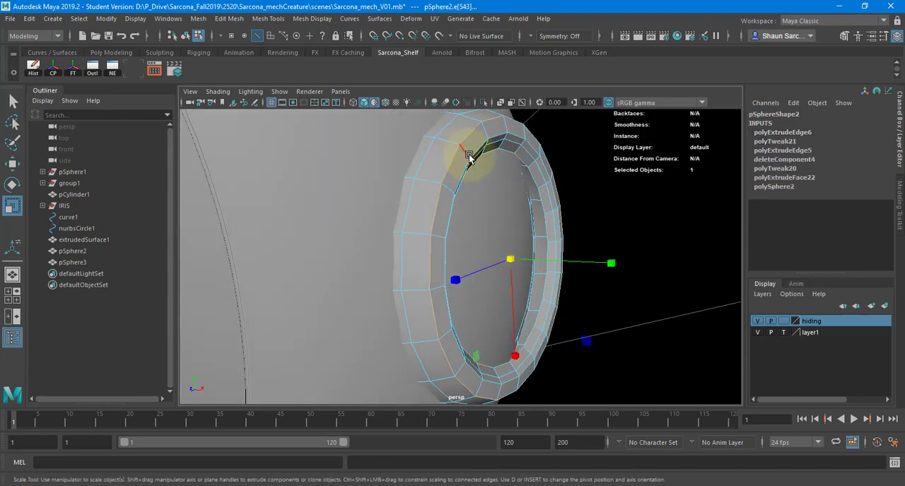
shift+right_click(525, 151)
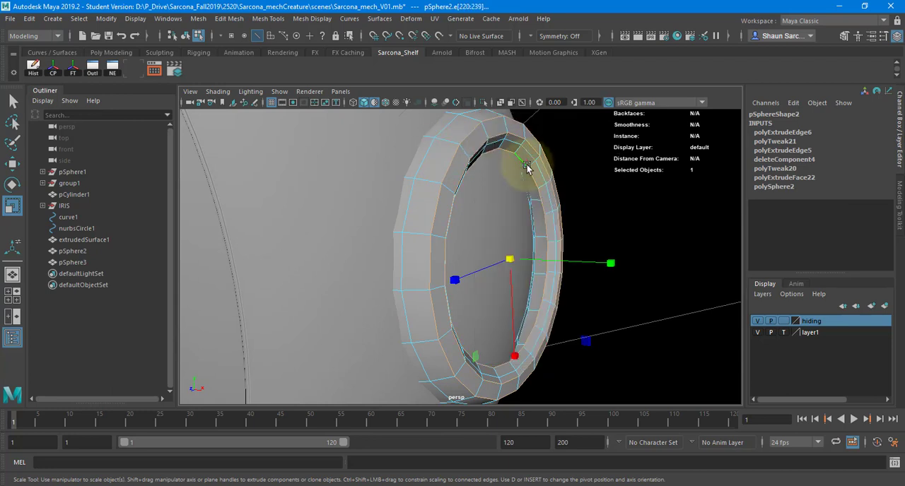
shift+right_drag(529, 159, 594, 157)
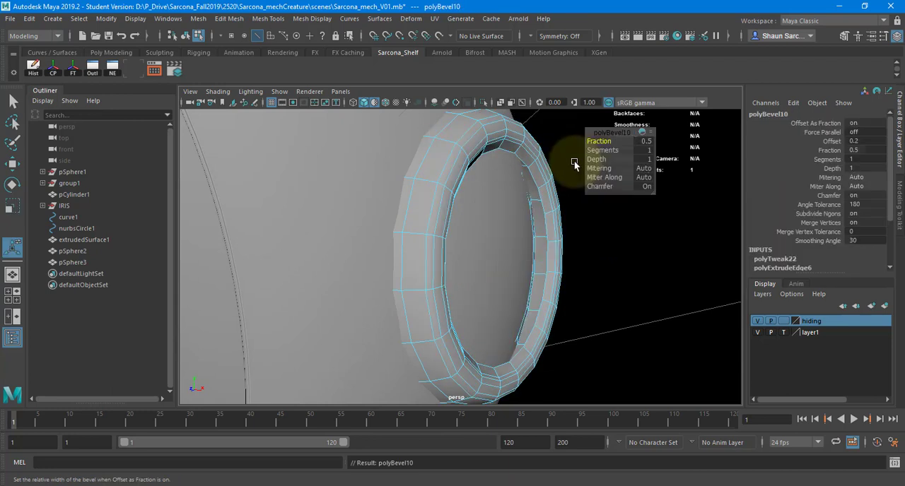
text(.2)
click(649, 152)
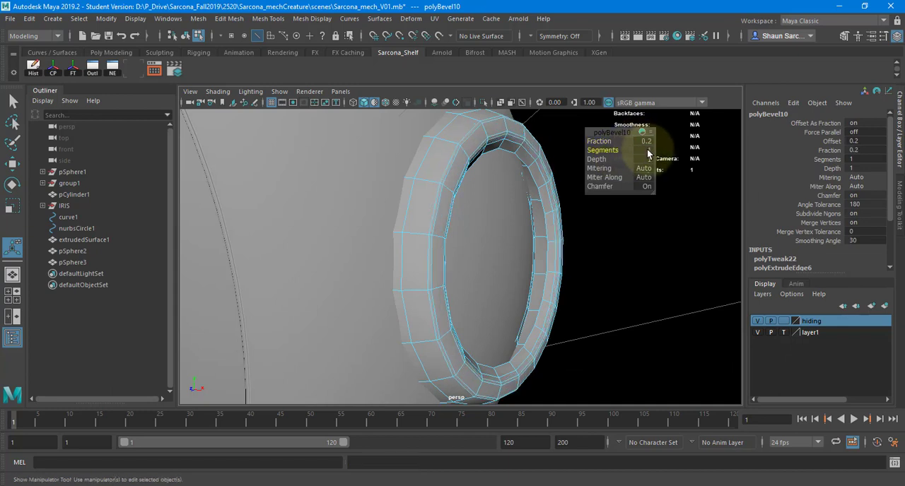
text(2)
key(Return)
Return the ring to object mode, turn on its smooth mesh preview and deselect it to inspect the shape.
key(q)
right_drag(464, 151, 486, 162)
key(3)
click(591, 194)
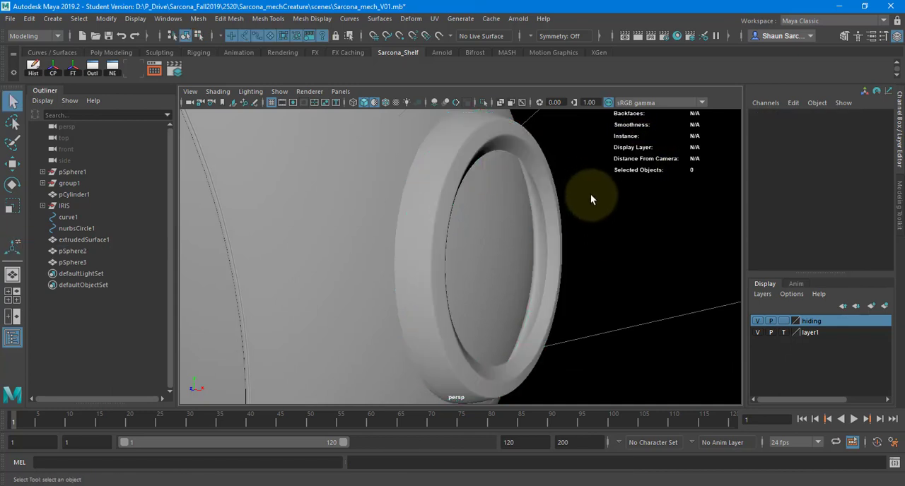
alt+right_drag(563, 204, 380, 199)
alt+drag(379, 198, 565, 192)
Set the duplicated sphere's Translate X, Y and Z to 0 to return it inside the ring.
click(632, 173)
alt+drag(633, 174, 600, 179)
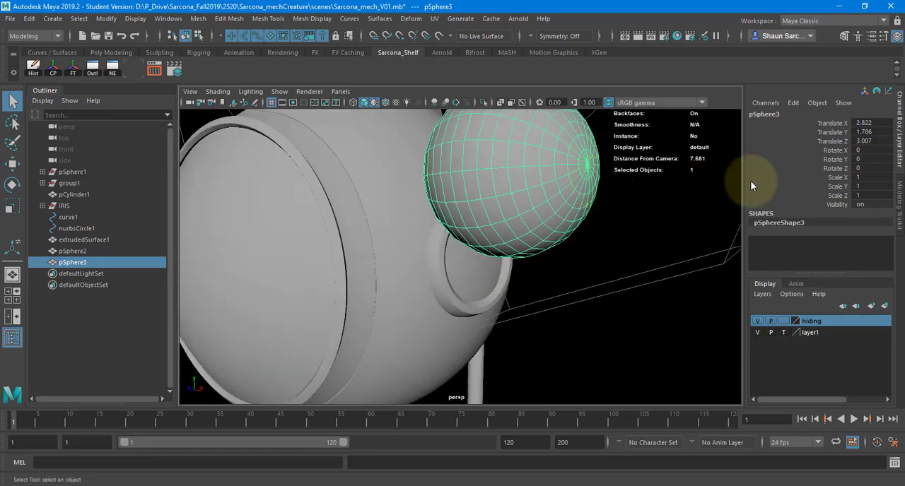
drag(866, 125, 865, 135)
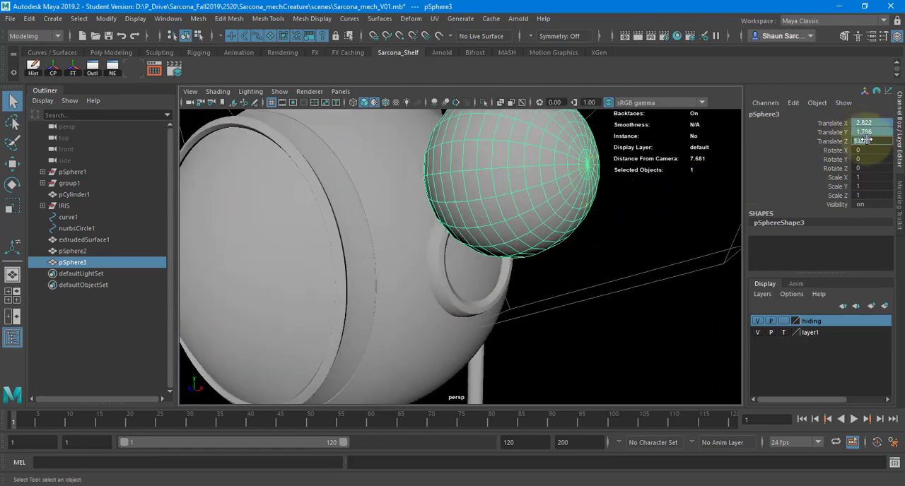
key(Return)
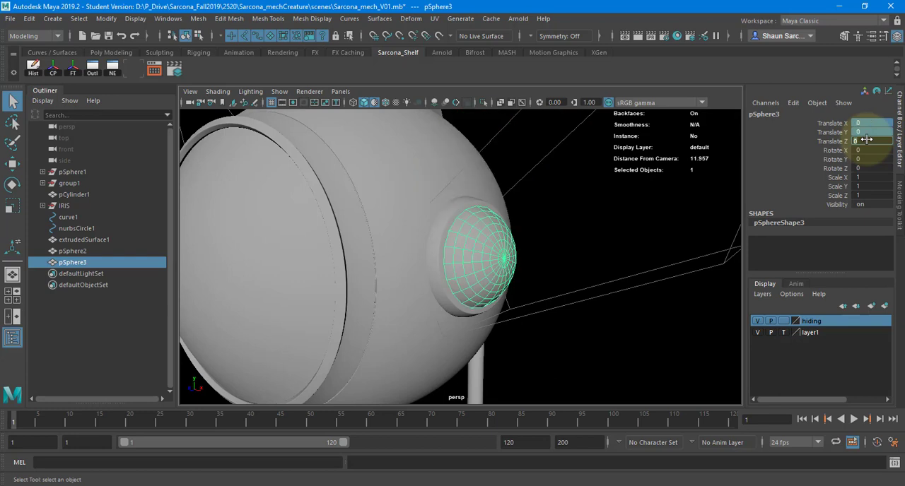
Scale the duplicated sphere uniformly to about 0.965 so it sits slightly smaller inside the ring.
alt+drag(633, 212, 631, 215)
key(r)
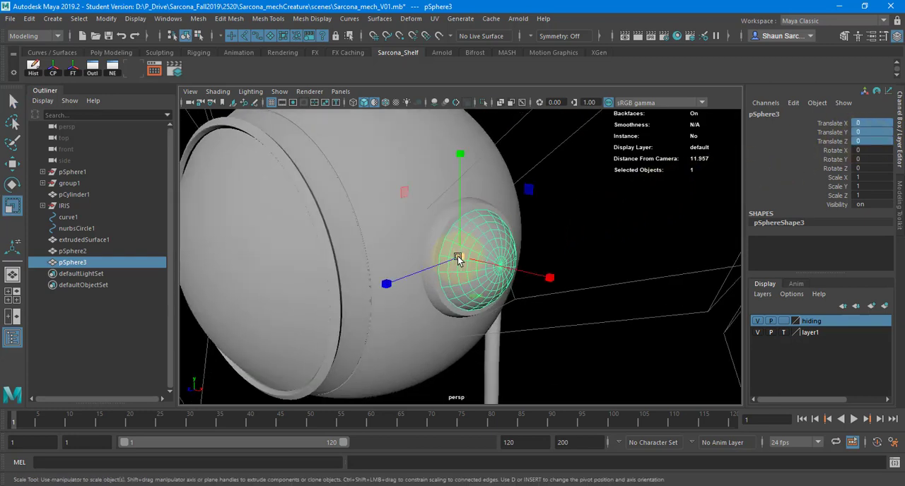
click(545, 241)
alt+drag(546, 241, 510, 245)
click(511, 245)
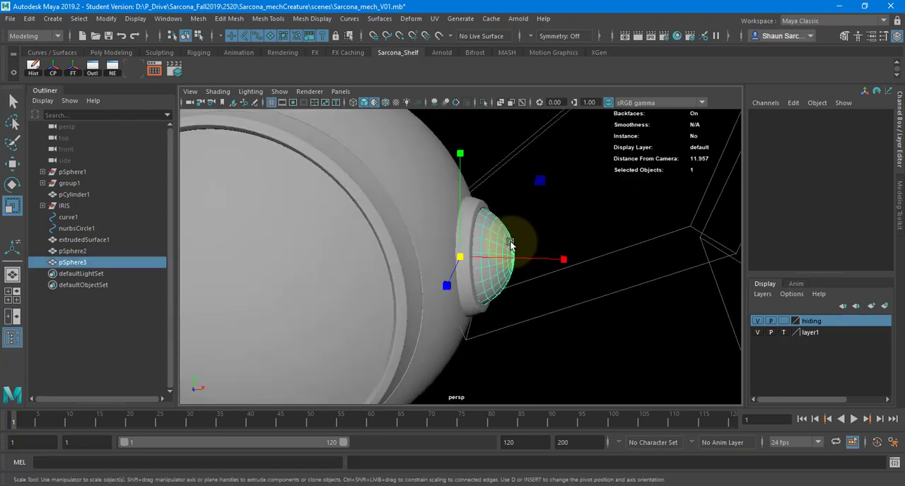
key(w)
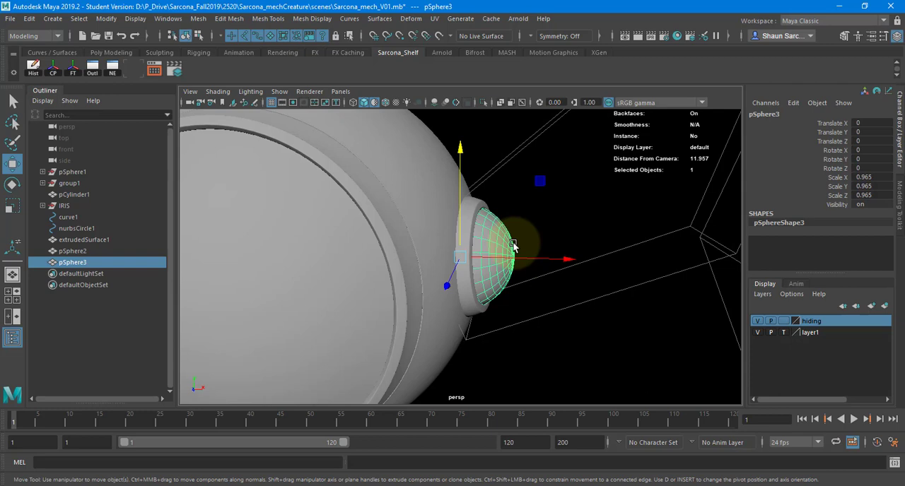
Create a polygon cube and place it in the front view just outside the ball joint, at about X 5.79, Y 23.38.
alt+right_drag(574, 208, 389, 210)
alt+drag(483, 215, 424, 209)
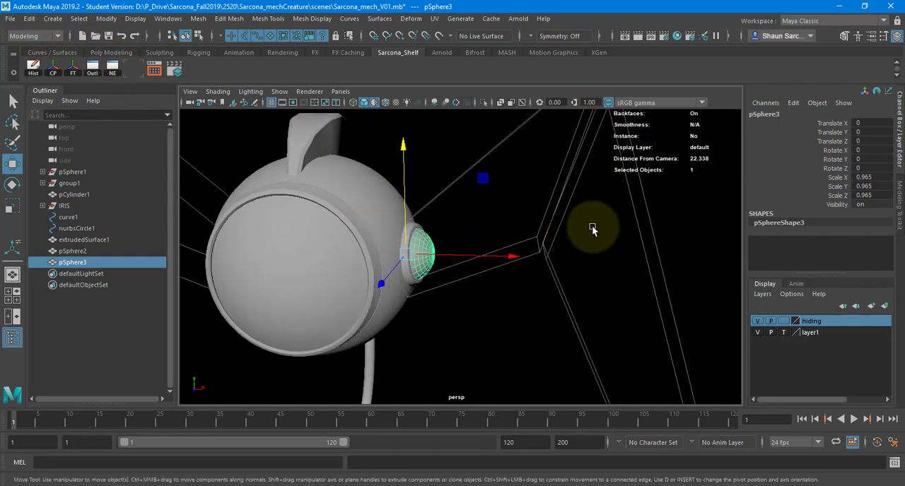
click(52, 18)
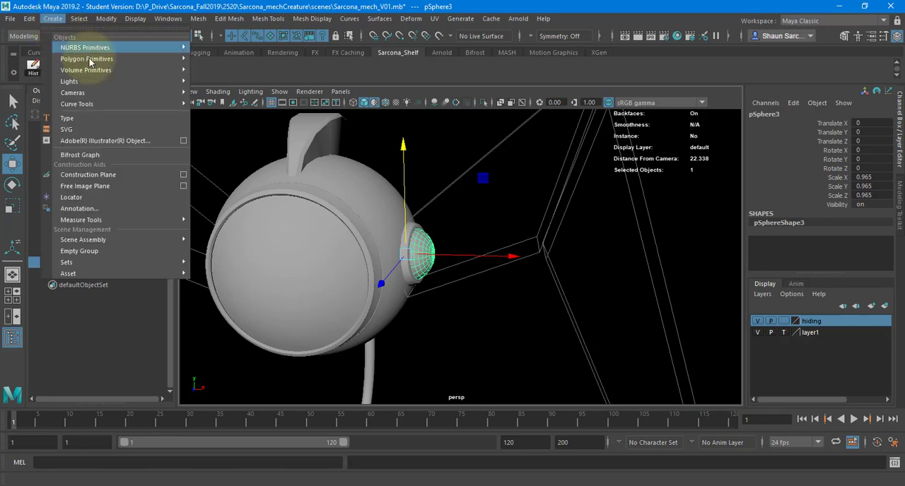
mouse_move(106, 59)
click(229, 80)
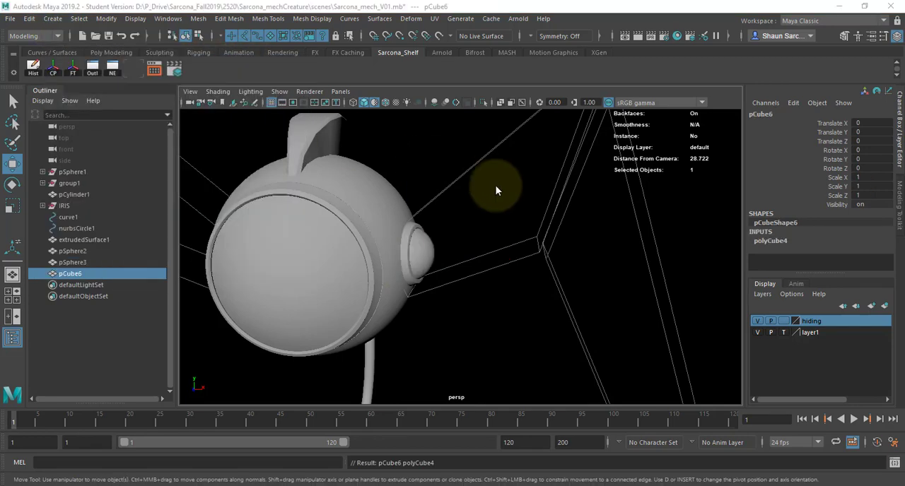
key(space)
drag(496, 185, 498, 218)
alt+right_drag(427, 212, 270, 208)
alt+middle_drag(446, 323, 391, 259)
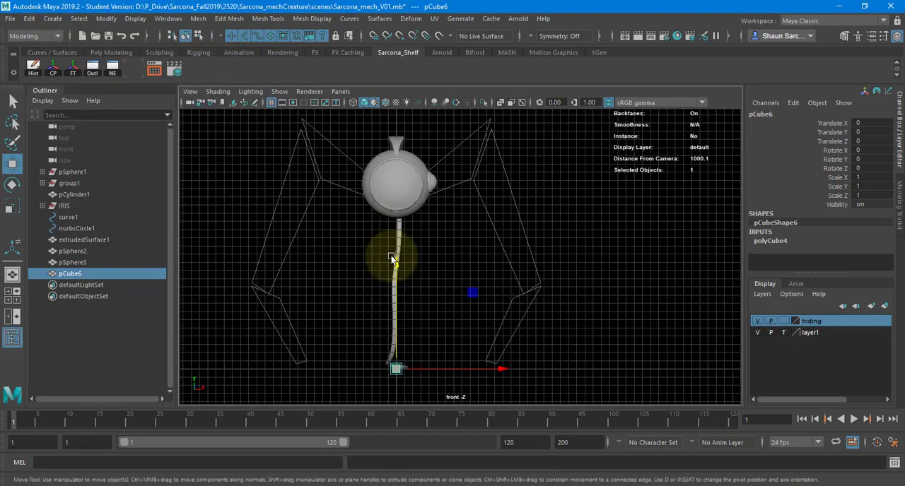
drag(405, 368, 448, 177)
scroll(448, 177, up, 5)
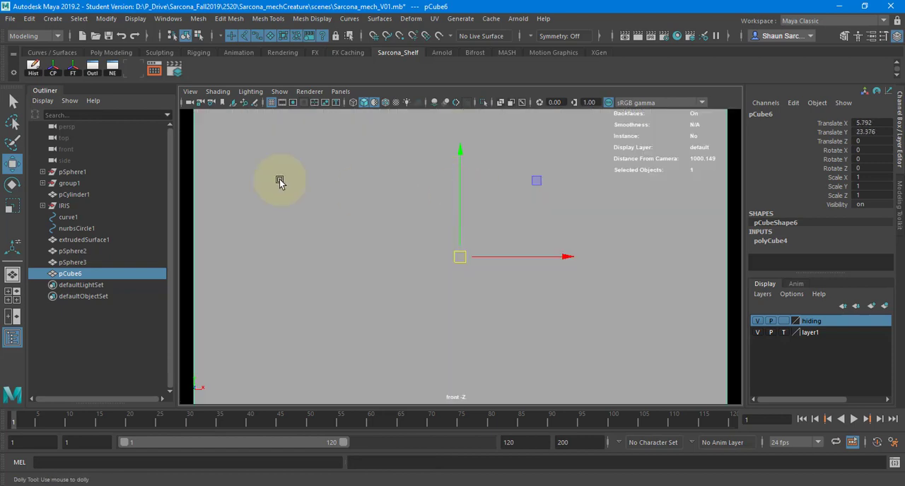
scroll(419, 234, up, 5)
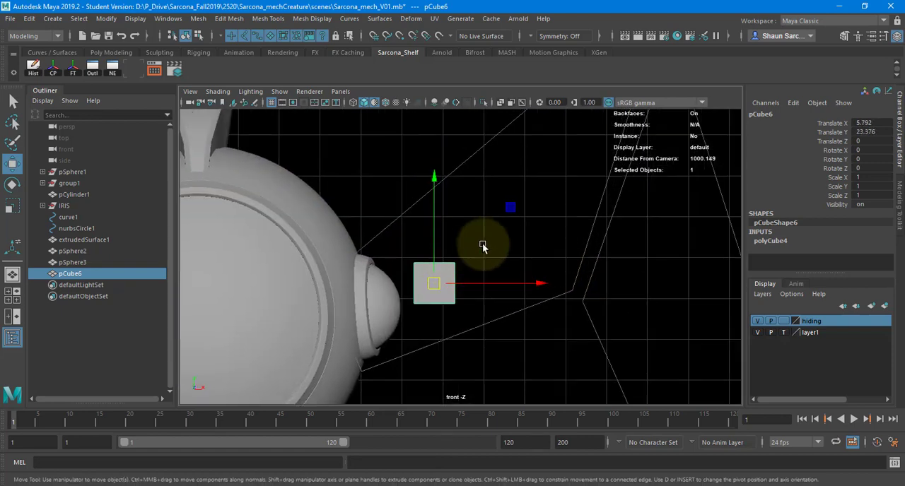
Move the cube's inner-side vertices against the ball, placing the lower pair at about X 4.82, Y 22.66.
right_drag(496, 186, 429, 220)
drag(405, 242, 389, 283)
mouse_move(404, 316)
mouse_down()
mouse_move(425, 292)
mouse_move(400, 324)
mouse_move(397, 317)
mouse_up()
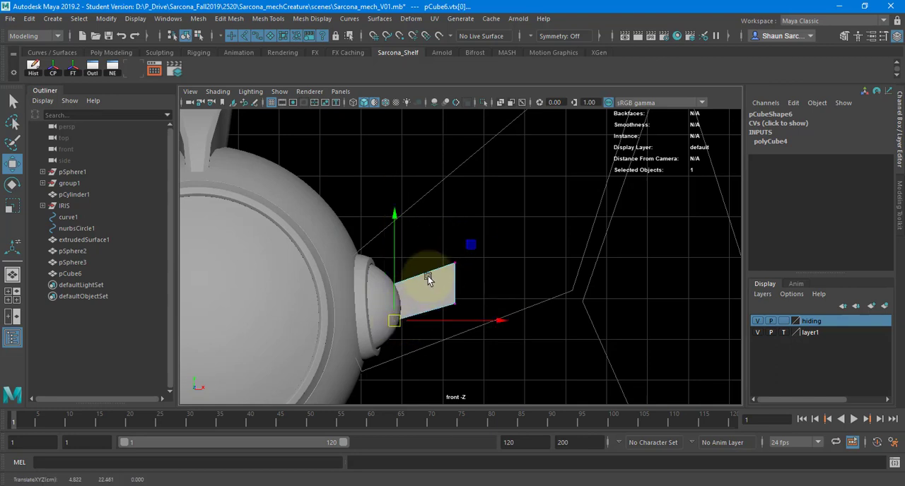
Stretch the cube's upper outer vertices up and outward toward the upper bend of the leg guide.
drag(441, 233, 485, 278)
drag(455, 263, 534, 94)
alt+middle_drag(532, 189, 461, 253)
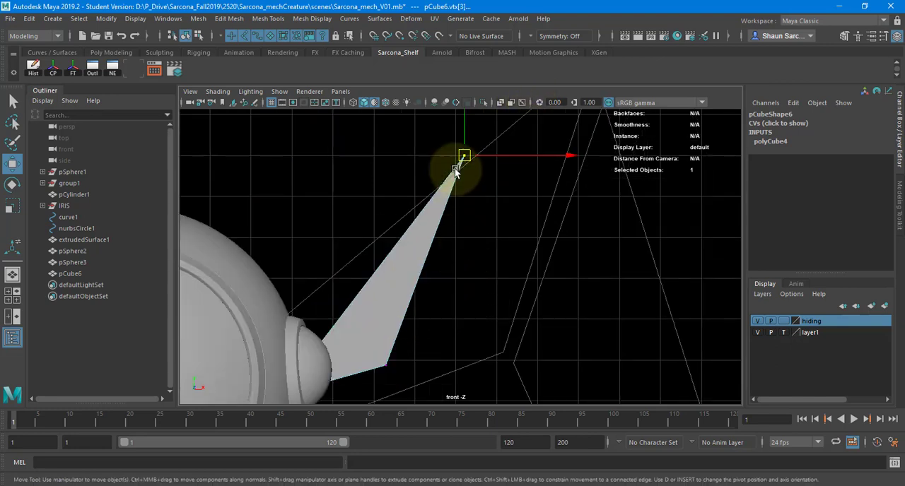
drag(465, 156, 536, 111)
alt+middle_drag(521, 199, 478, 241)
alt+right_drag(478, 240, 447, 227)
middle_drag(446, 227, 485, 193)
Pull the cube's lower outer vertices outward to about X 11.23, Y 22.95 and align the upper outer pair above them.
drag(377, 316, 394, 362)
middle_drag(394, 362, 543, 333)
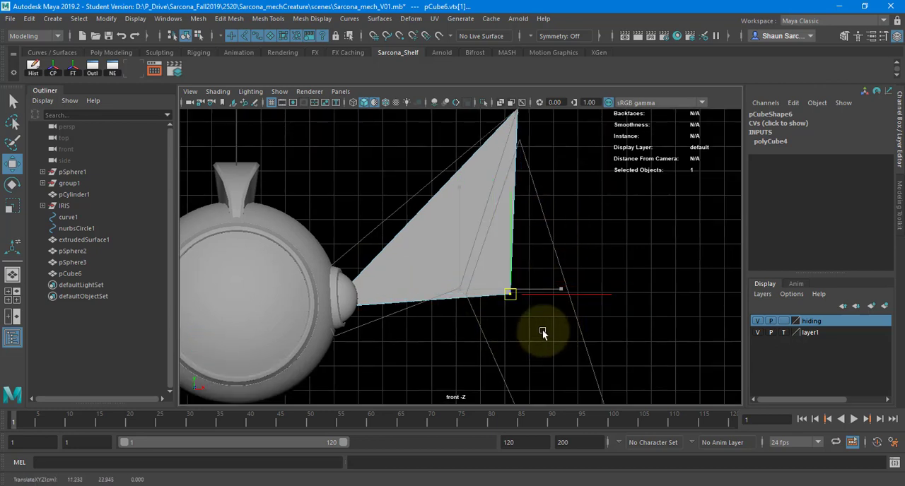
alt+middle_drag(549, 165, 543, 193)
drag(498, 129, 523, 159)
middle_drag(517, 164, 541, 174)
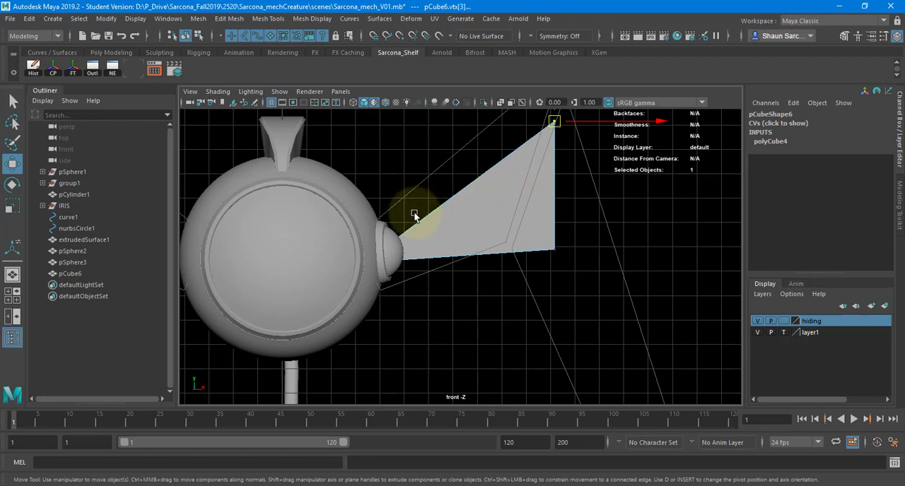
Return the leg block to object mode in the perspective view and move it to about 0.66 in Translate Z.
key(space)
drag(404, 209, 495, 233)
click(472, 251)
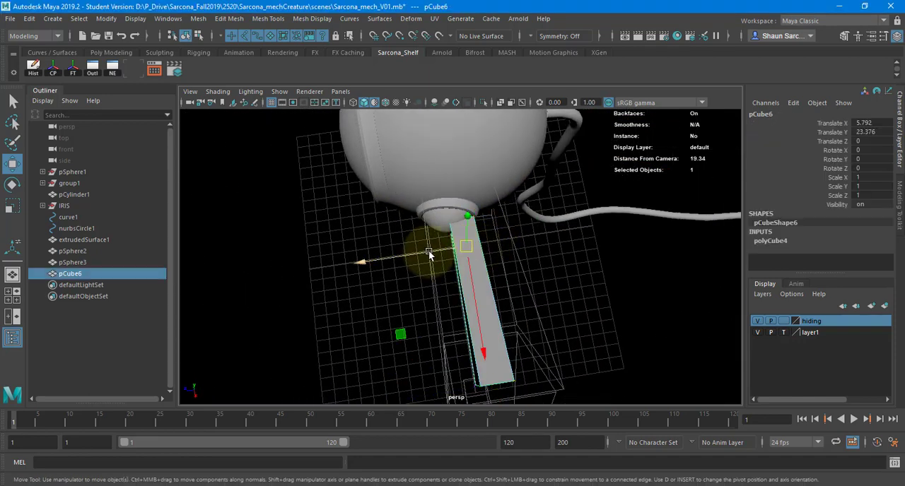
drag(429, 253, 516, 268)
Try to rotate the leg block about its Y axis and undo the rotations.
key(e)
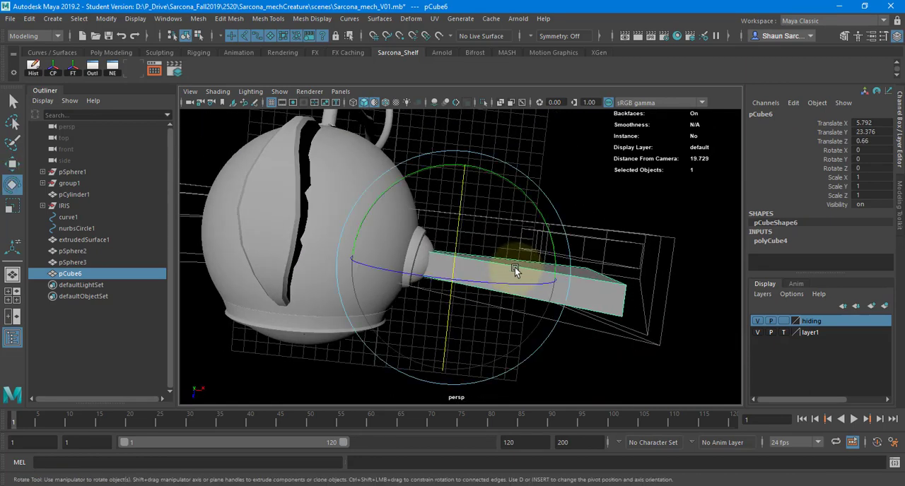
mouse_move(509, 203)
mouse_down()
mouse_move(517, 188)
mouse_move(521, 200)
mouse_up()
key(ctrl+z)
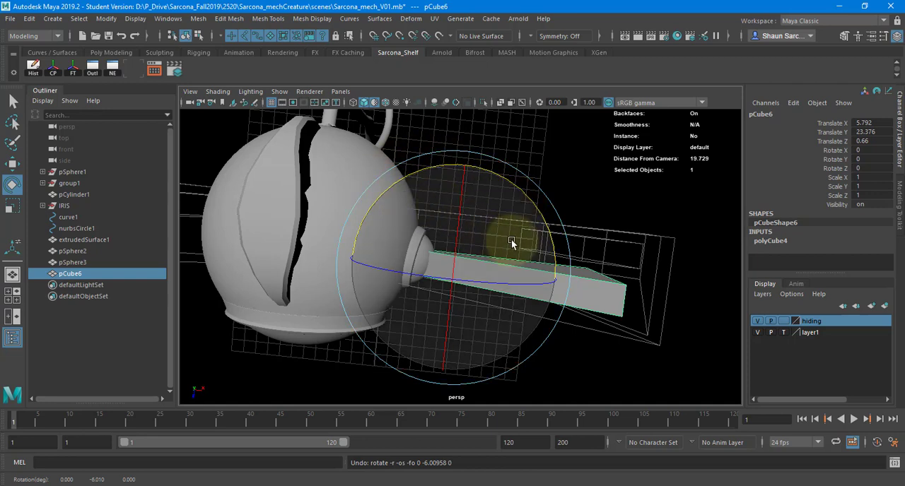
drag(528, 191, 524, 243)
key(ctrl+z)
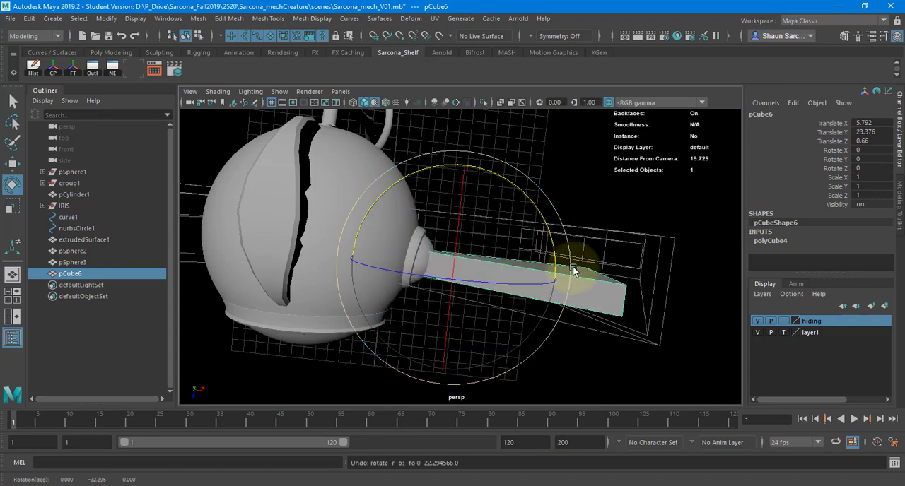
Raise the leg block's upper inner vertices along the ball to about X 4.59, Y 23.53.
alt+drag(575, 267, 531, 253)
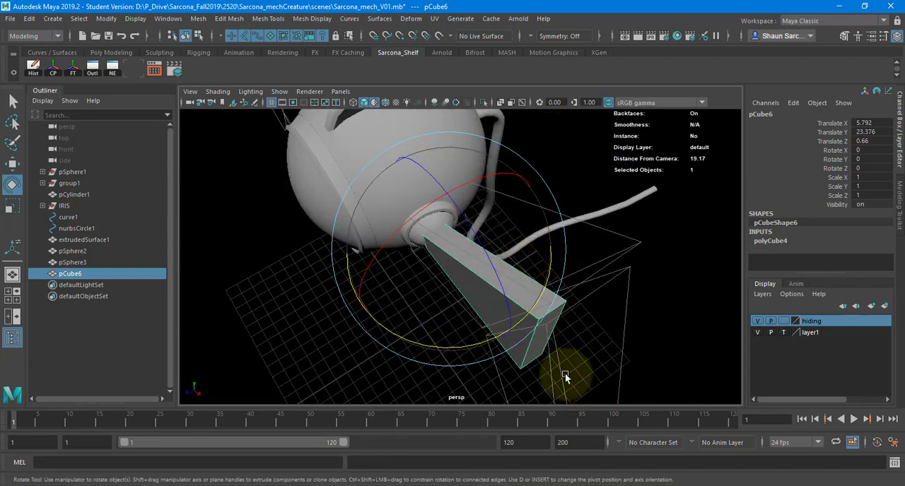
key(w)
alt+drag(493, 277, 526, 242)
alt+right_drag(485, 250, 508, 256)
alt+middle_drag(469, 262, 539, 240)
right_drag(493, 247, 417, 259)
key(4)
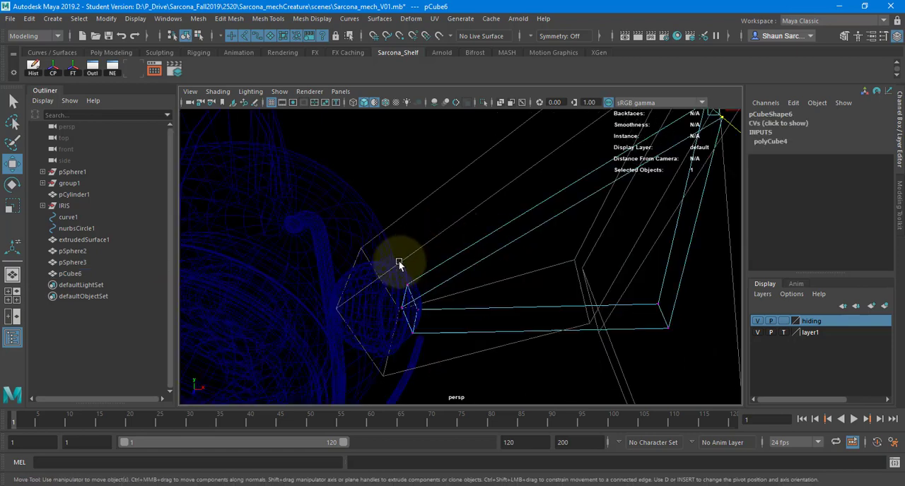
alt+drag(399, 261, 379, 259)
drag(380, 263, 422, 310)
drag(406, 274, 402, 251)
key(5)
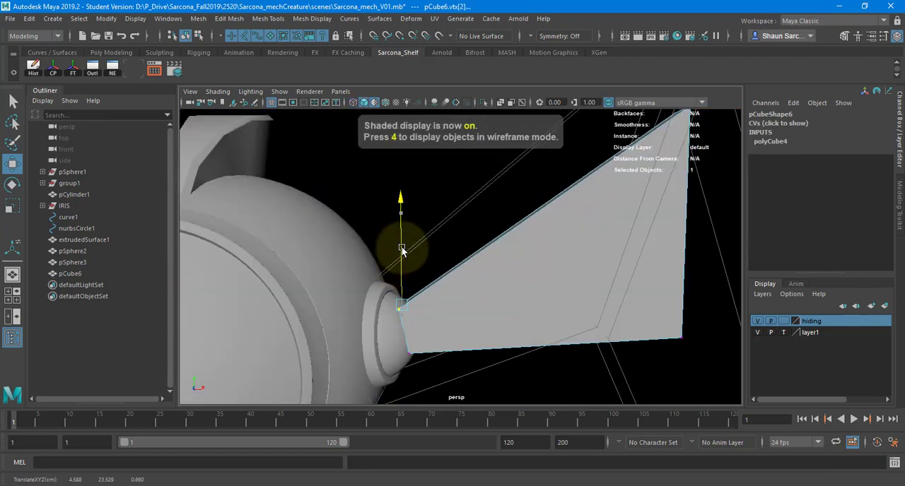
Slide the leg block's upper inner vertices along X to fit them against the ball.
mouse_move(423, 301)
alt+mouse_down()
mouse_move(453, 319)
mouse_move(586, 218)
mouse_move(404, 257)
alt+mouse_up()
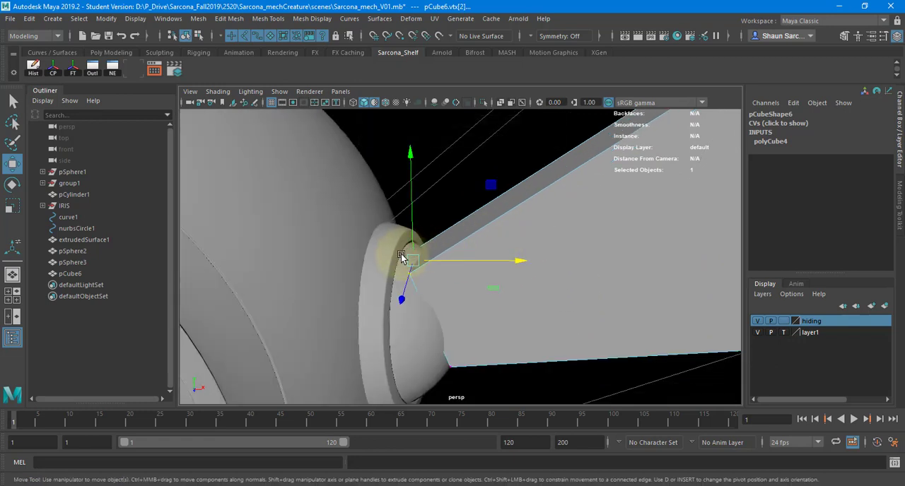
drag(401, 256, 402, 304)
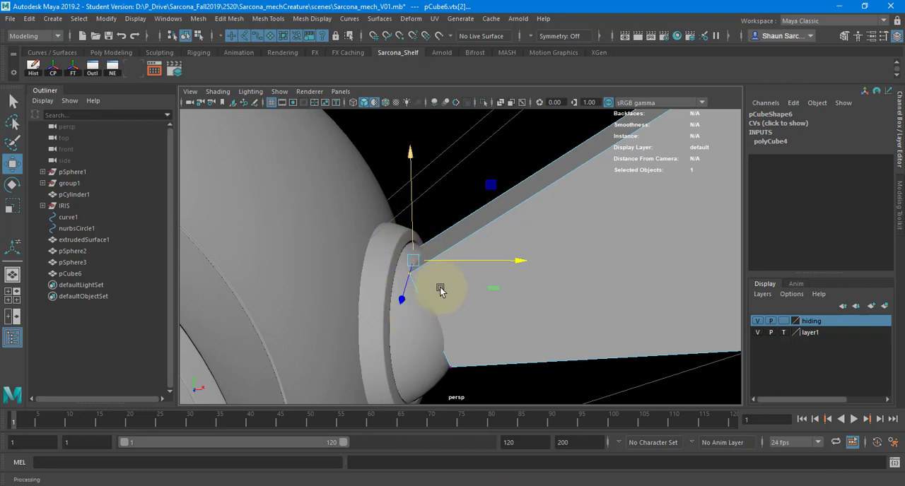
alt+drag(461, 325, 447, 393)
key(ctrl+z)
alt+drag(447, 286, 435, 329)
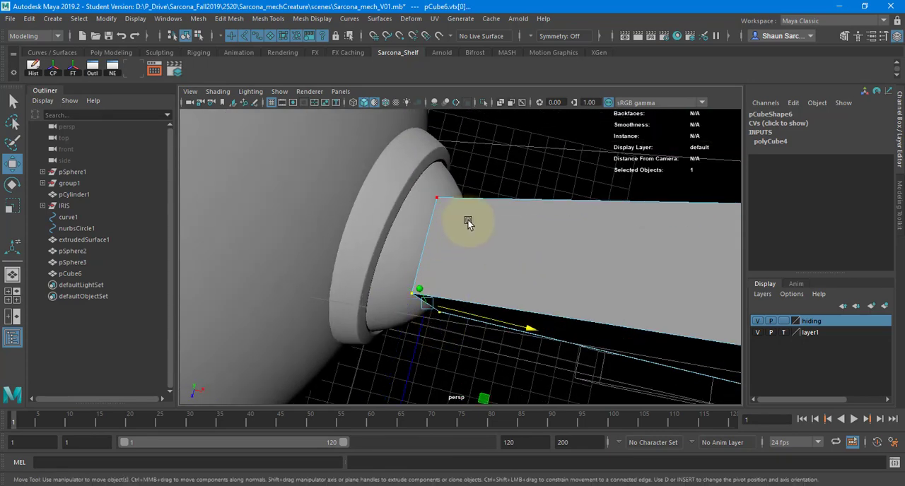
Select all vertices at the leg block's inner end and scale them closer together along Z.
alt+drag(468, 223, 429, 212)
alt+drag(463, 290, 469, 247)
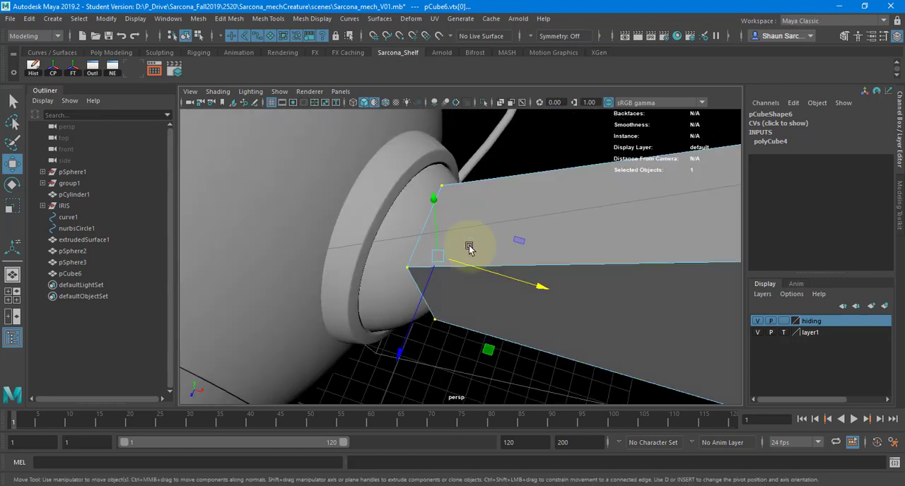
key(4)
key(5)
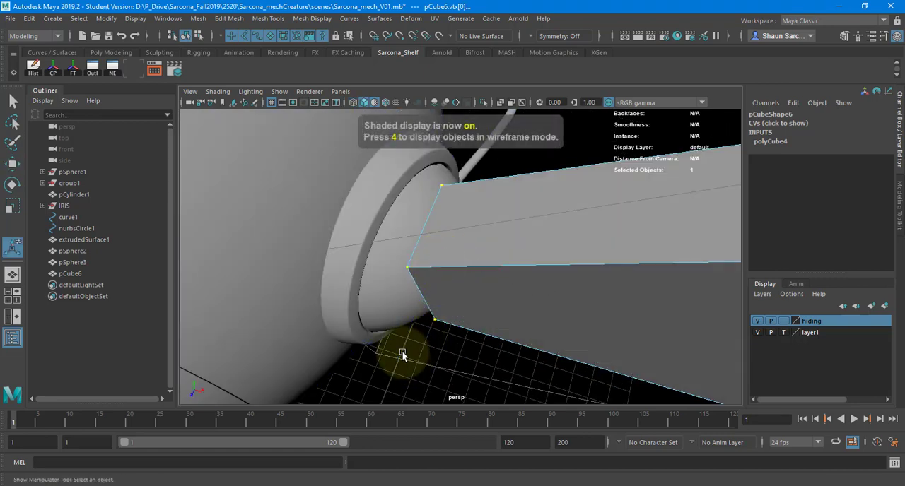
key(r)
drag(405, 352, 421, 284)
alt+drag(422, 283, 456, 218)
Select the leg block's upper inner vertices and move them slightly downward and outward over the ball.
drag(418, 184, 440, 211)
key(w)
middle_drag(507, 122, 517, 162)
alt+drag(518, 181, 515, 202)
alt+right_drag(515, 203, 390, 221)
alt+drag(390, 221, 434, 209)
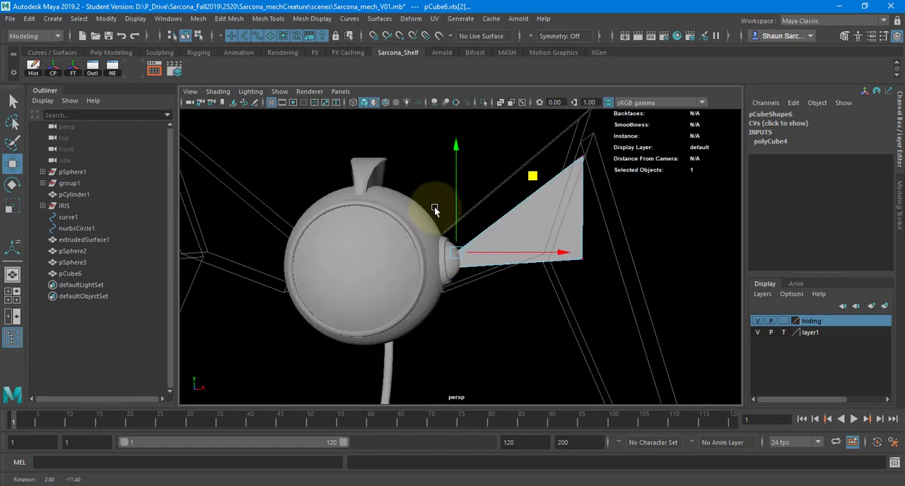
Move the leg block's lower outer vertices to about X 10.16, Y 24.72 and the upper outer pair to about X 10.02.
alt+middle_drag(439, 211, 362, 223)
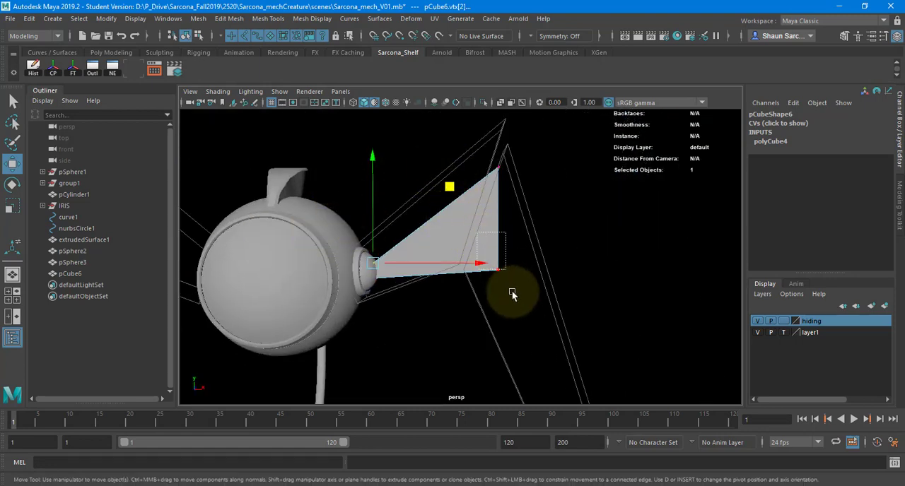
click(499, 267)
middle_drag(501, 259, 500, 202)
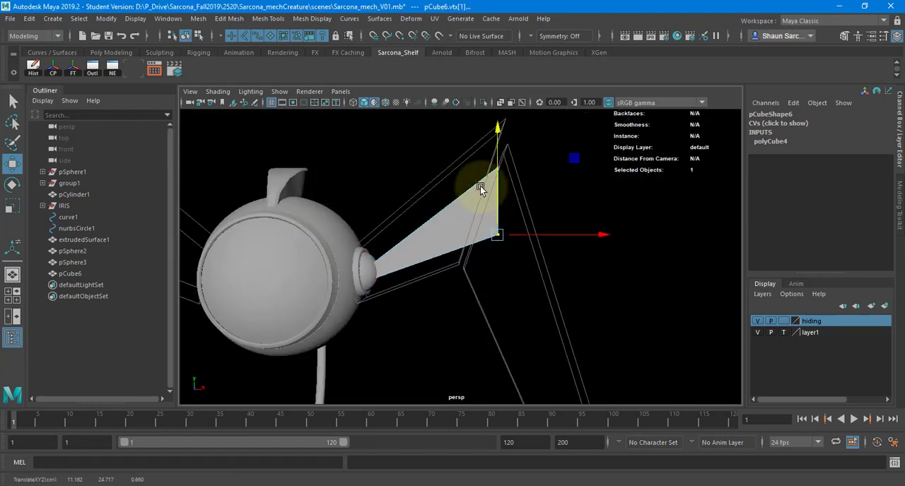
drag(484, 162, 515, 208)
drag(521, 171, 499, 172)
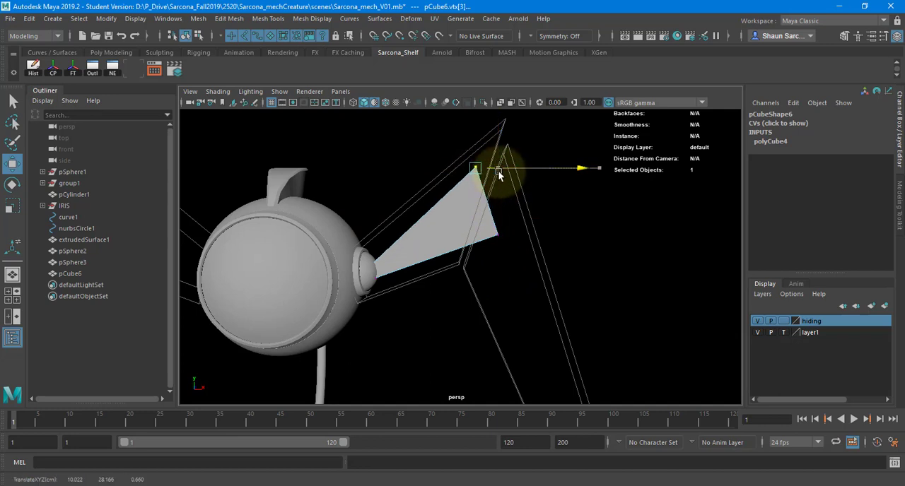
alt+right_drag(535, 237, 478, 239)
drag(470, 217, 507, 245)
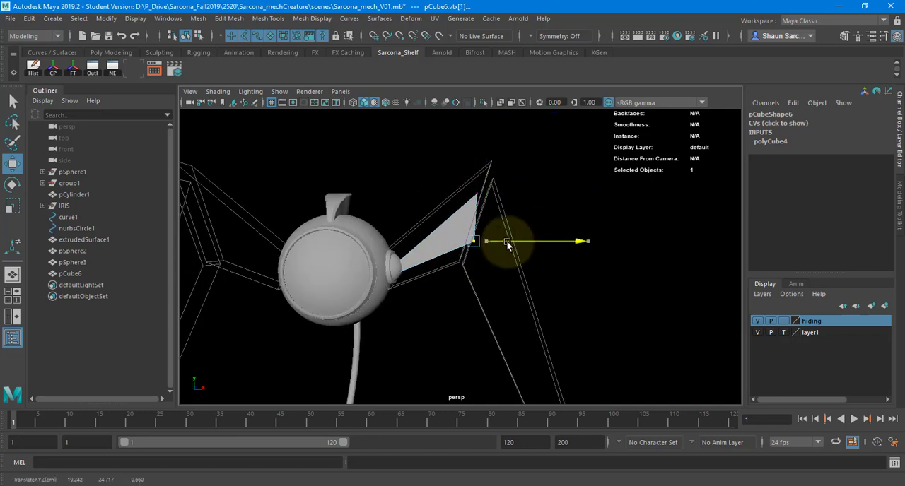
Insert several edge loops across the leg block's length and further loops running along its upper and lower edges.
click(448, 219)
alt+drag(448, 219, 440, 254)
alt+right_drag(440, 254, 548, 235)
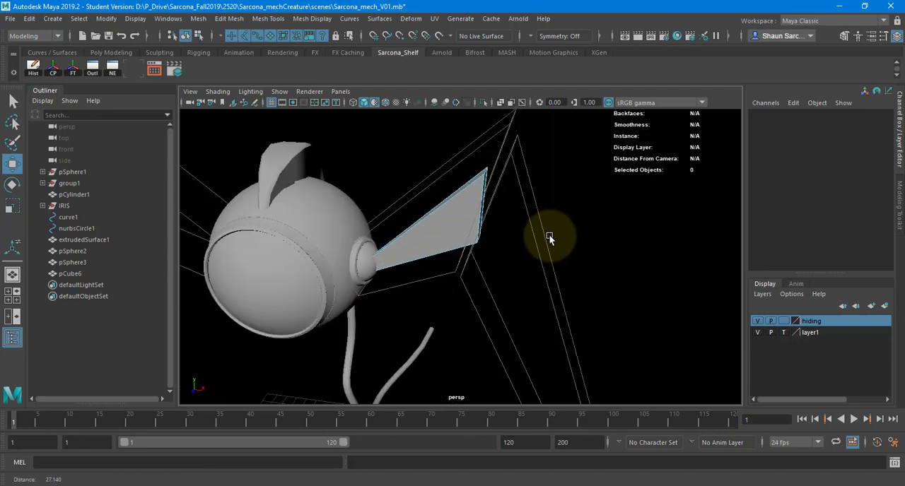
click(437, 217)
shift+right_click(457, 195)
click(387, 212)
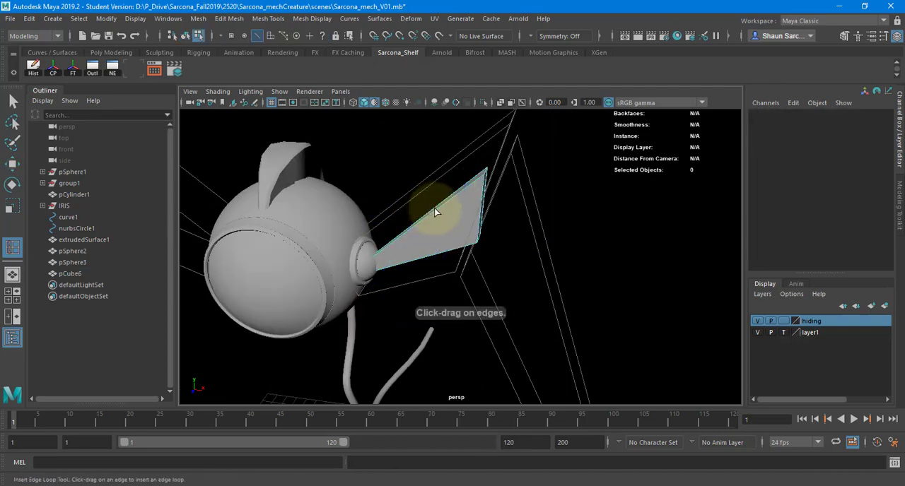
click(434, 216)
click(396, 239)
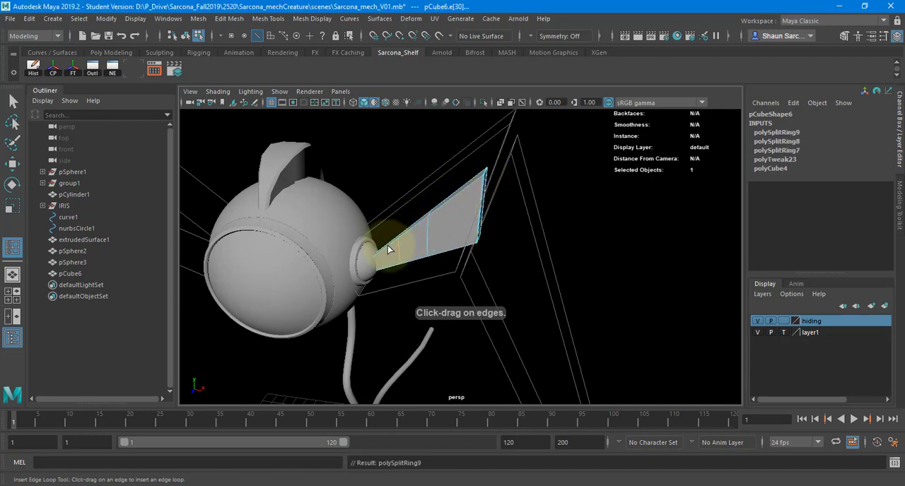
click(406, 239)
drag(458, 198, 428, 255)
alt+right_drag(493, 247, 520, 232)
mouse_move(444, 205)
alt+mouse_down()
mouse_move(418, 223)
mouse_move(460, 207)
mouse_move(436, 183)
mouse_move(441, 201)
alt+mouse_up()
Select the faces of the leg block's large central panel on both its front and back sides.
key(w)
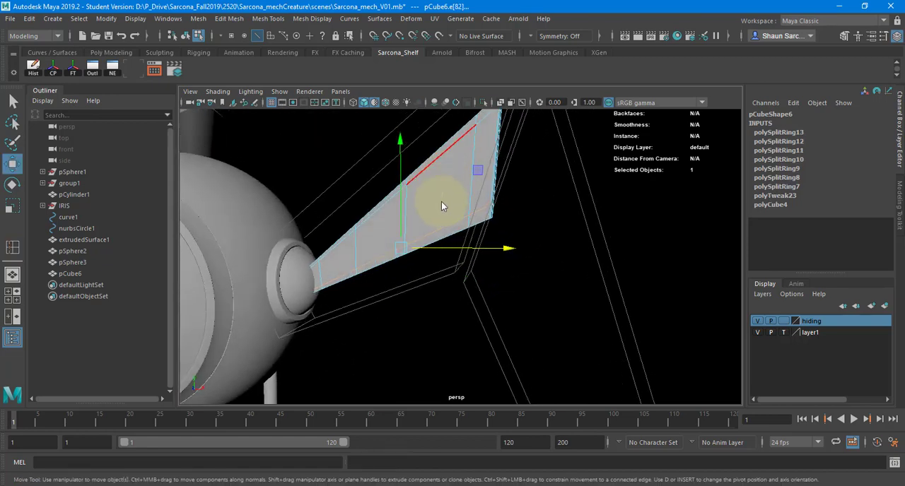
key(F11)
key(4)
click(432, 198)
key(5)
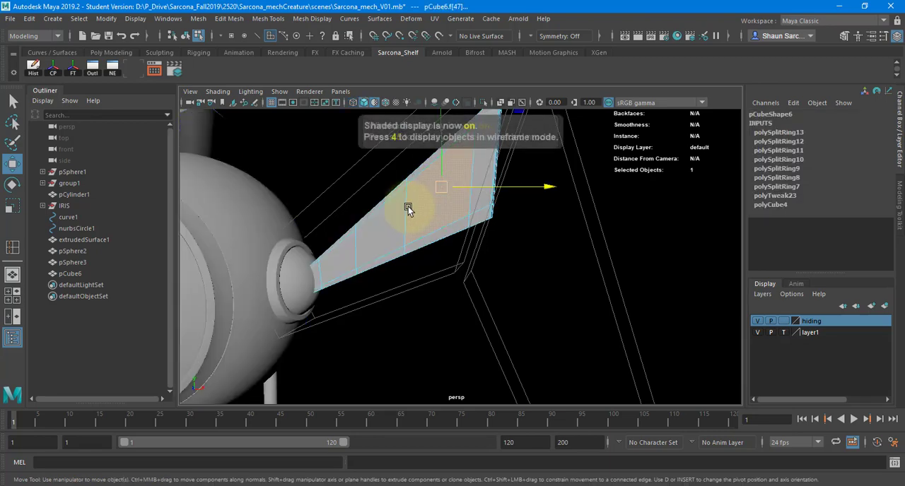
key(4)
key(4)
click(382, 228)
mouse_move(382, 228)
alt+mouse_down()
mouse_move(542, 242)
mouse_move(403, 246)
mouse_move(374, 178)
alt+mouse_up()
key(5)
Try bridging the selected front and back panel faces through the leg block, and undo the bridge.
mouse_move(373, 177)
shift+right_down()
mouse_move(419, 183)
mouse_move(363, 334)
shift+right_up()
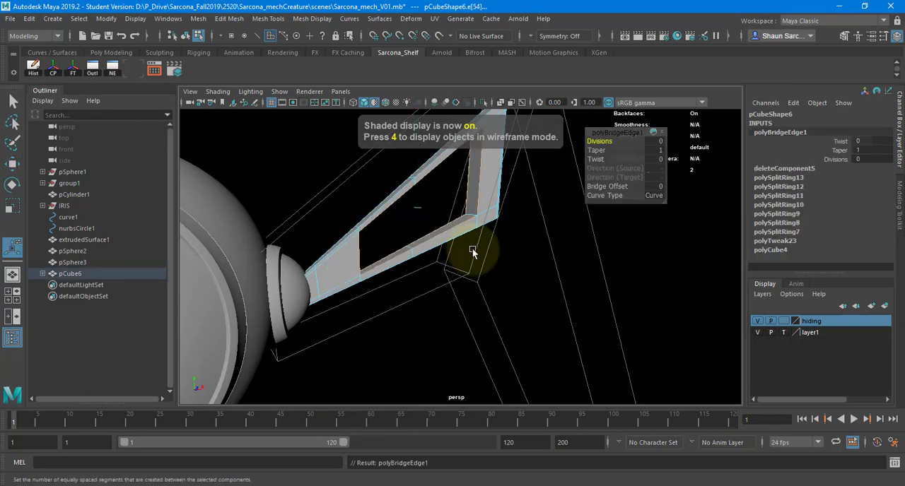
alt+drag(475, 252, 409, 253)
key(w)
right_drag(385, 201, 410, 154)
alt+drag(400, 182, 407, 225)
click(542, 246)
click(410, 219)
key(ctrl+z)
key(ctrl+z)
key(ctrl+z)
key(ctrl+z)
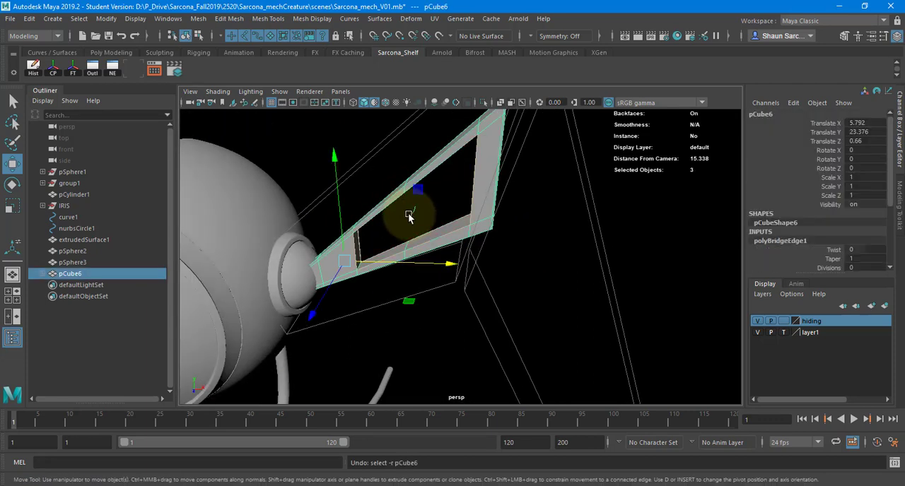
Reset the Bridge options to their defaults and bridge the selected faces along a linear path to open a hole through the leg block.
shift+right_click(380, 169)
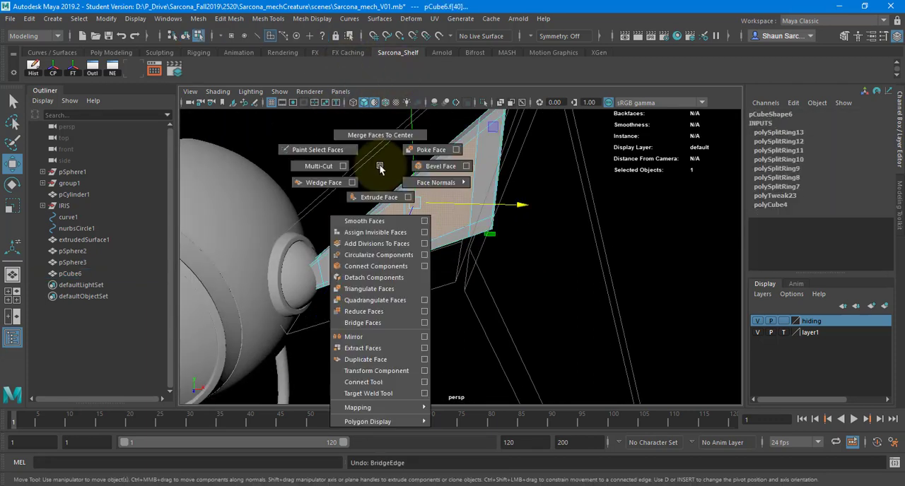
click(425, 322)
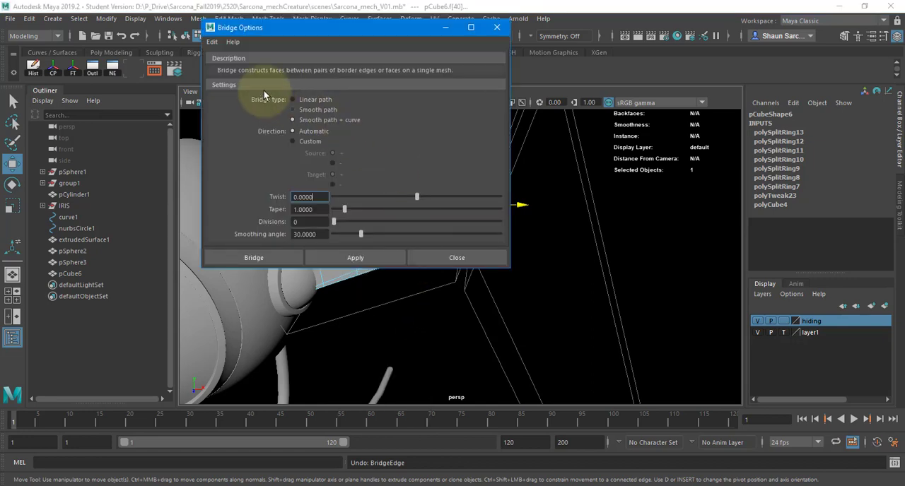
click(213, 44)
click(233, 64)
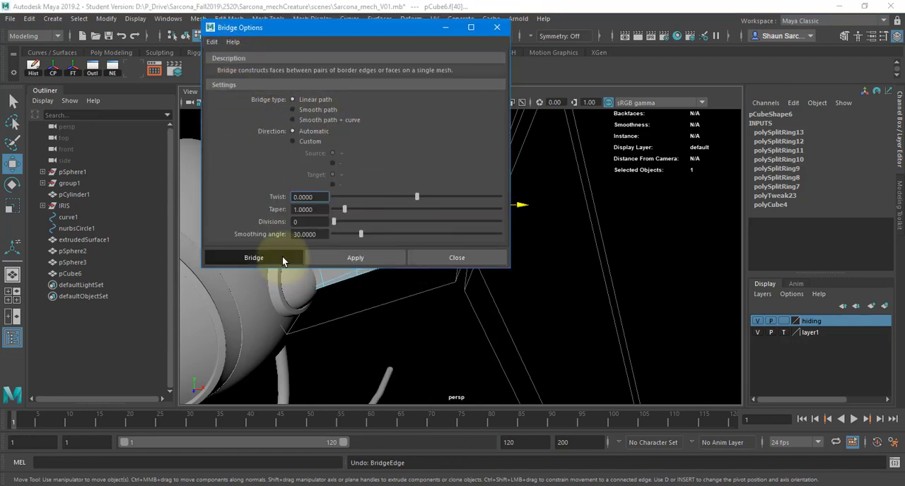
click(254, 257)
alt+drag(414, 237, 383, 180)
right_drag(353, 186, 391, 146)
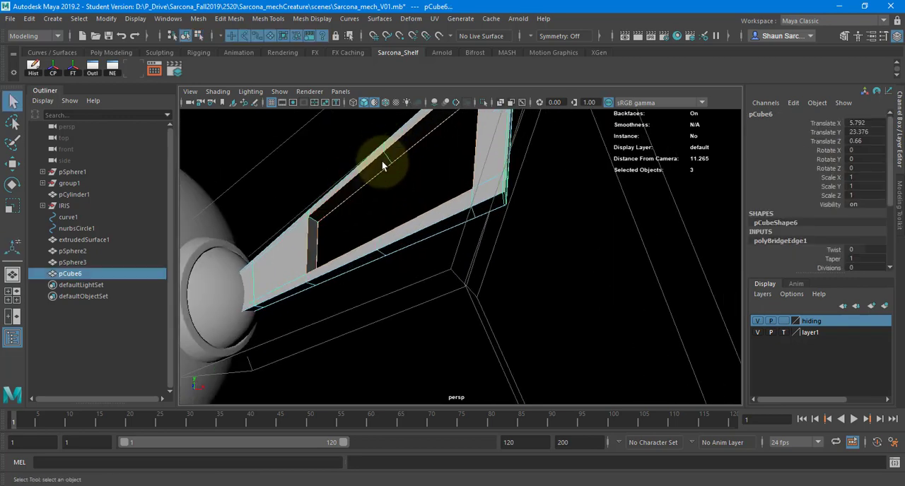
alt+drag(382, 166, 321, 247)
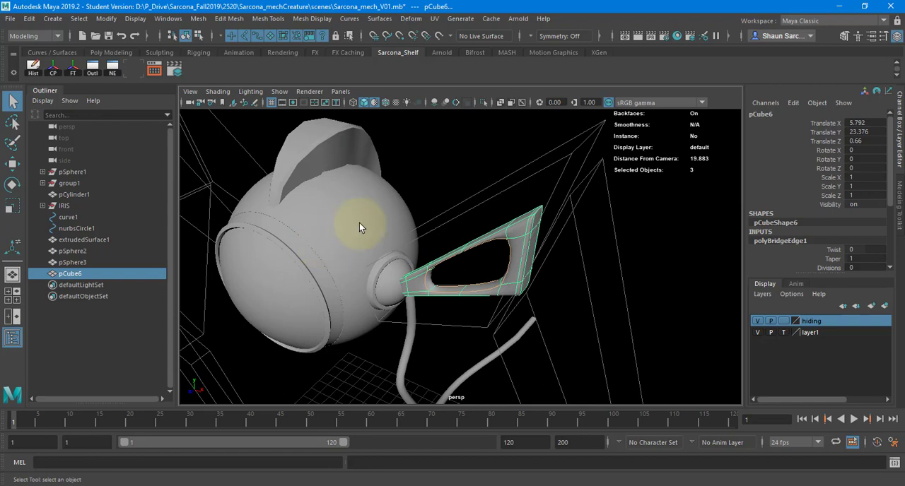
Select only the leg frame, select all of its edges, and bevel them.
click(411, 166)
key(space)
alt+drag(431, 175, 447, 234)
click(501, 222)
scroll(574, 210, up, 5)
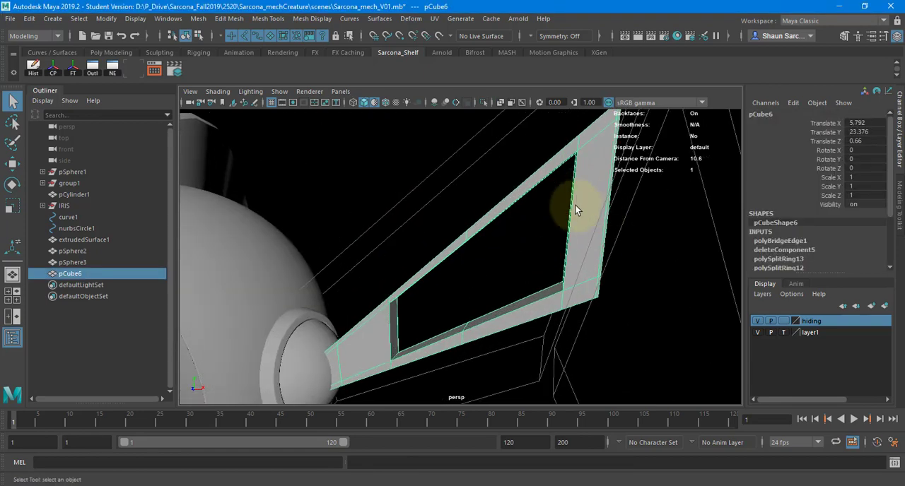
shift+right_click(577, 184)
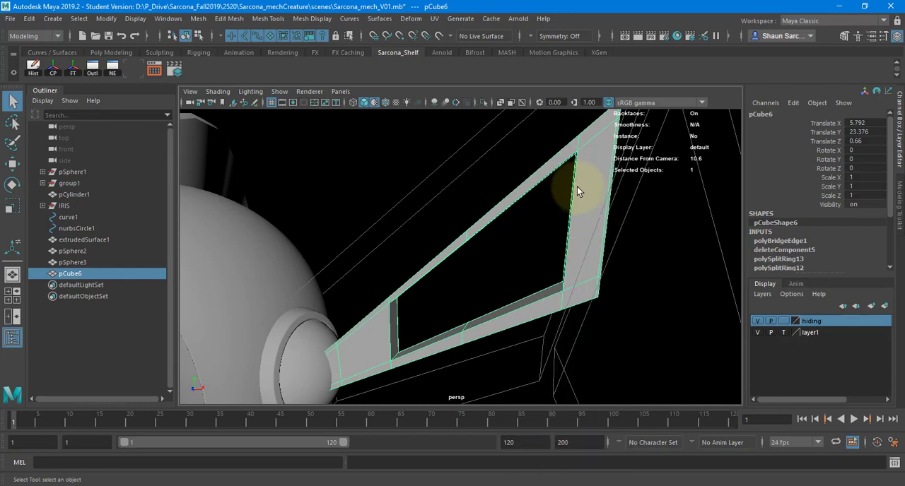
alt+right_drag(580, 187, 535, 149)
drag(596, 136, 435, 382)
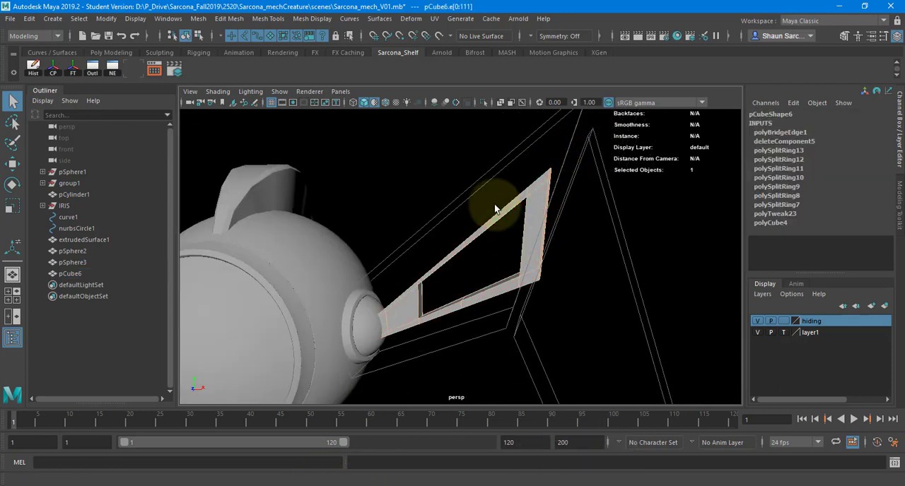
shift+right_drag(493, 182, 532, 178)
Deselect the leg frame and examine its edges up close in unsmoothed display.
click(648, 159)
key(q)
key(1)
click(560, 189)
alt+drag(560, 189, 624, 189)
alt+right_drag(624, 190, 739, 180)
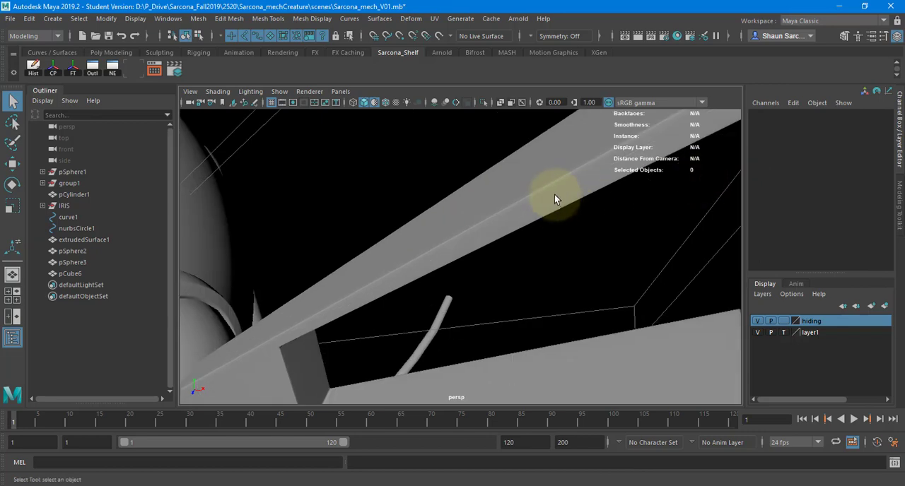
scroll(452, 198, down, 5)
alt+drag(426, 212, 497, 170)
Create a polygon cube and move it along X to about 6.77.
click(52, 19)
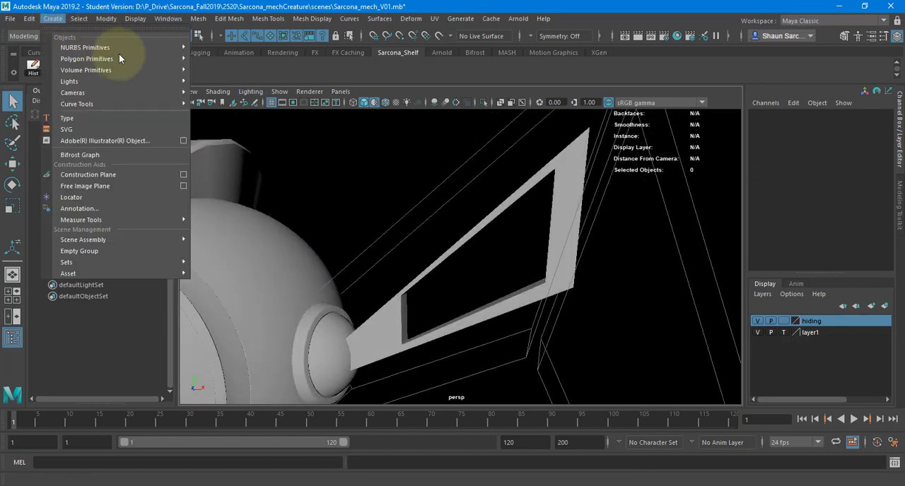
mouse_move(141, 59)
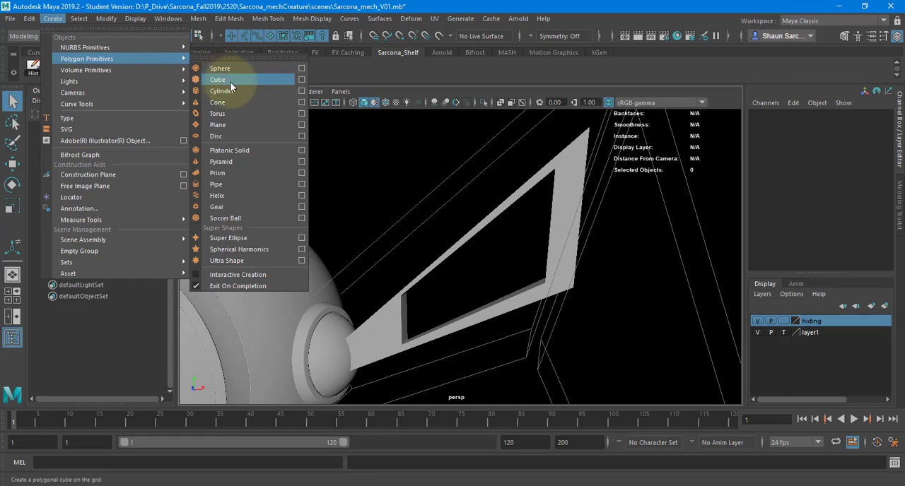
click(230, 83)
key(w)
alt+drag(509, 302, 370, 319)
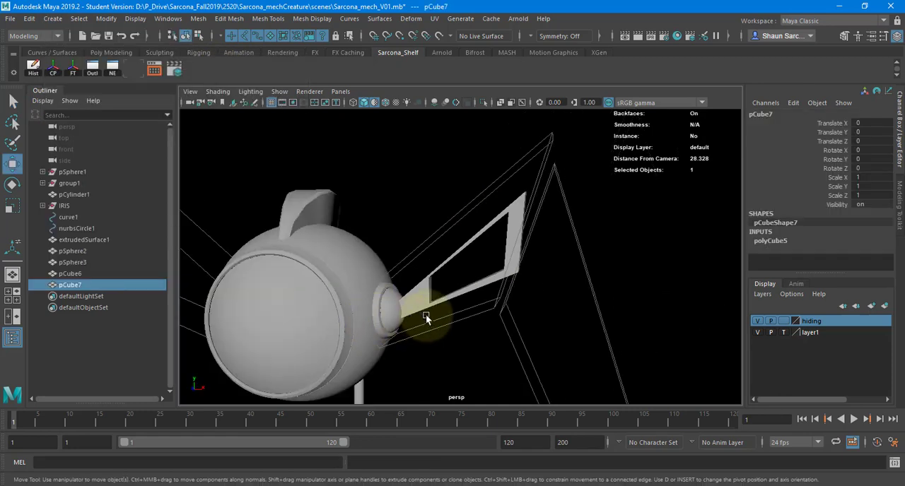
middle_drag(439, 269, 476, 249)
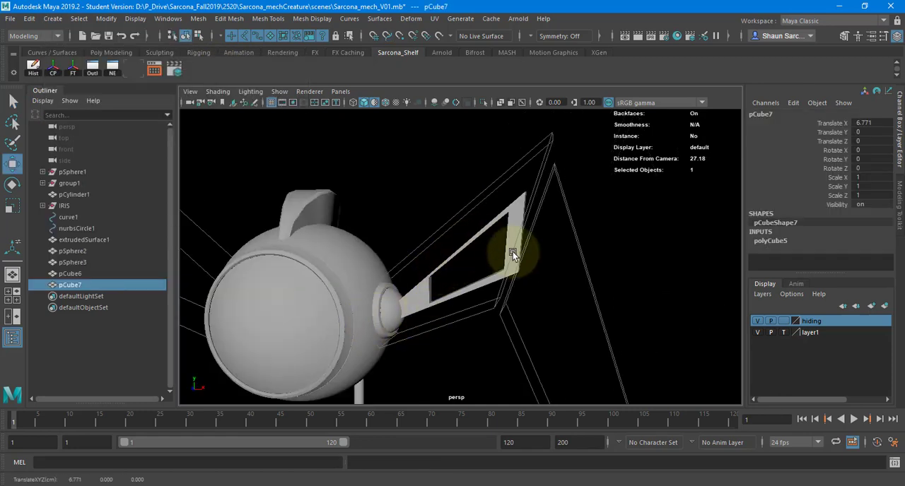
Snap the new cube onto the edge of the leg frame's upper bar, at about X 7.71, Y 25.64, Z 0.40.
scroll(364, 343, down, 6)
alt+middle_drag(444, 372, 401, 364)
scroll(374, 295, up, 5)
alt+right_drag(375, 294, 494, 294)
alt+middle_drag(442, 293, 480, 185)
alt+right_drag(480, 185, 637, 187)
key(c)
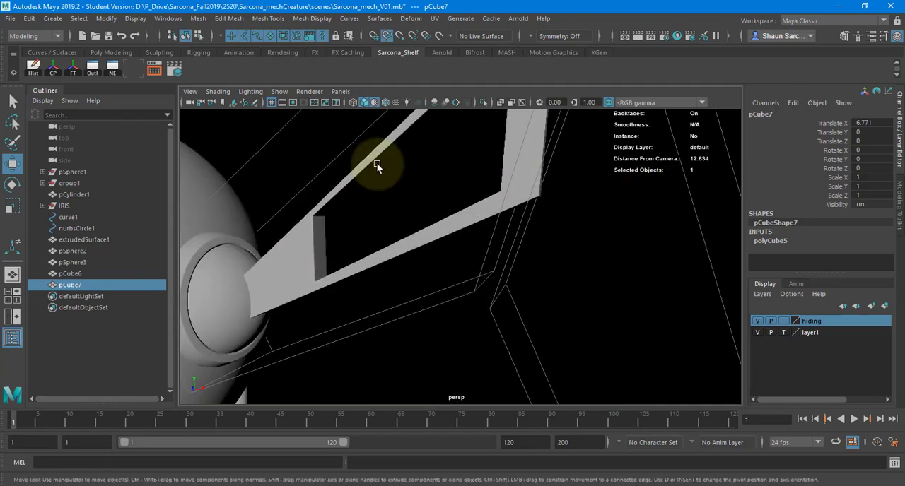
middle_drag(377, 159, 405, 136)
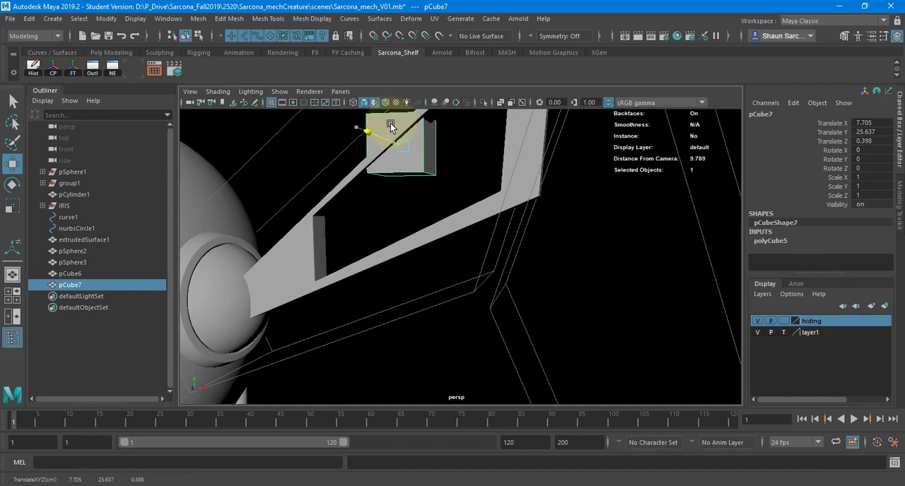
Scale the cube to about 0.378 with a Z scale of 0.171, and move it to about Z 0.65 within the frame's thickness.
key(f)
alt+drag(369, 188, 351, 208)
key(r)
drag(360, 269, 449, 241)
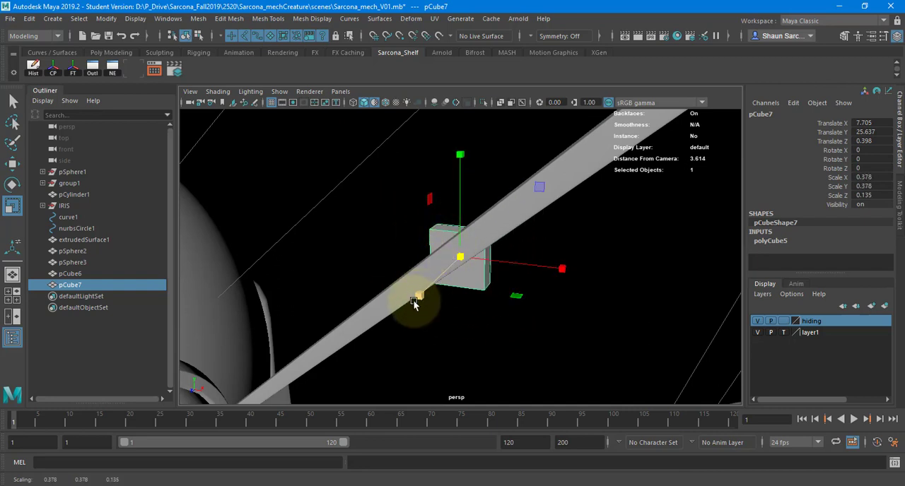
drag(415, 302, 408, 308)
key(w)
drag(440, 278, 369, 218)
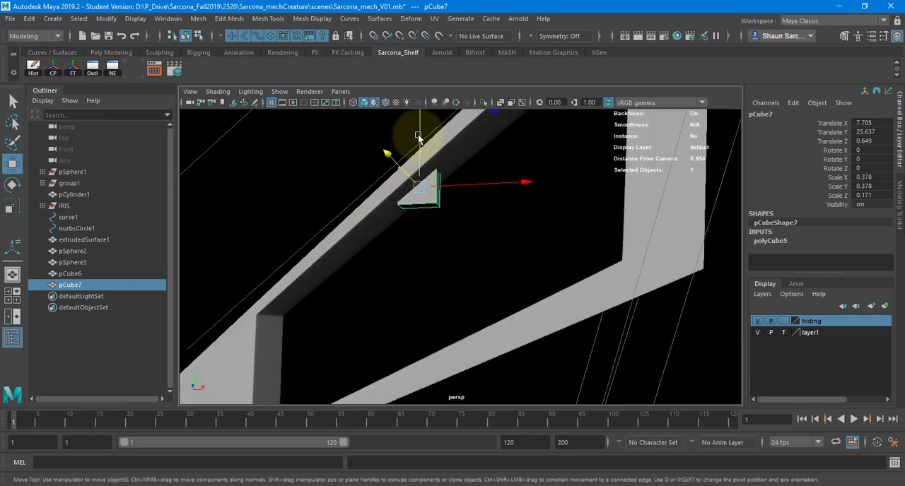
Move the small cube to the inner end of the frame opening, at about X 6.48, Y 23.44.
drag(419, 135, 426, 293)
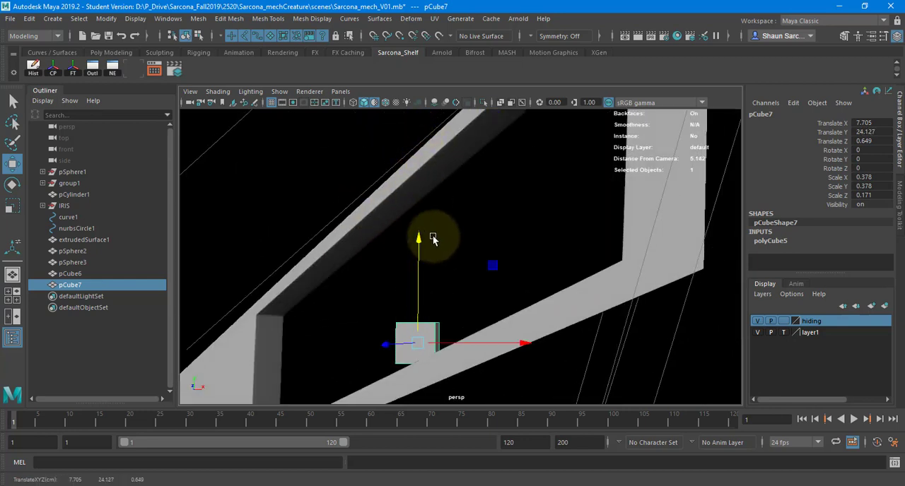
alt+drag(433, 239, 346, 257)
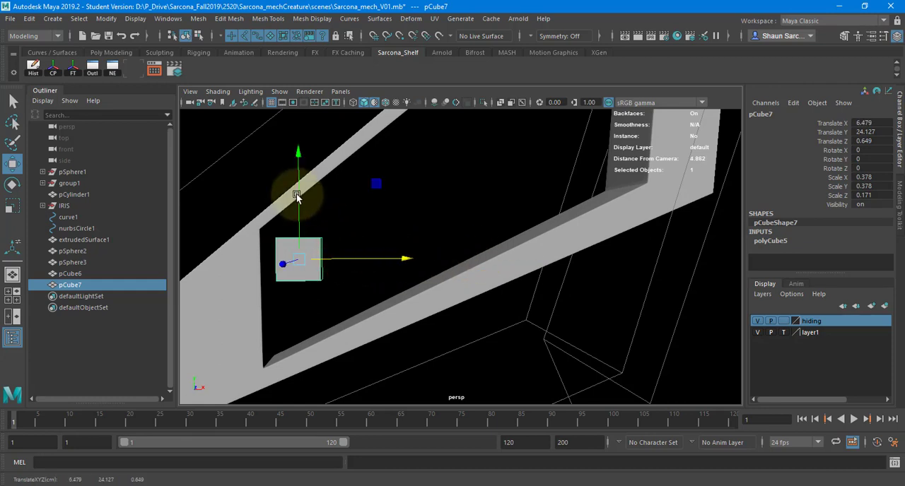
drag(297, 198, 333, 257)
Stretch the cube into an upright bar with a Y scale of about 1.6, centred at about Y 24.02.
key(r)
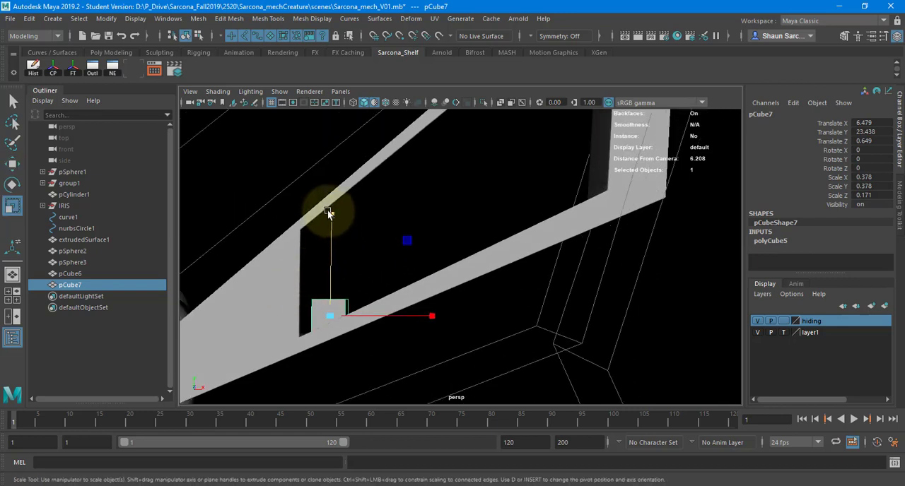
drag(327, 210, 289, 166)
key(w)
drag(329, 222, 337, 197)
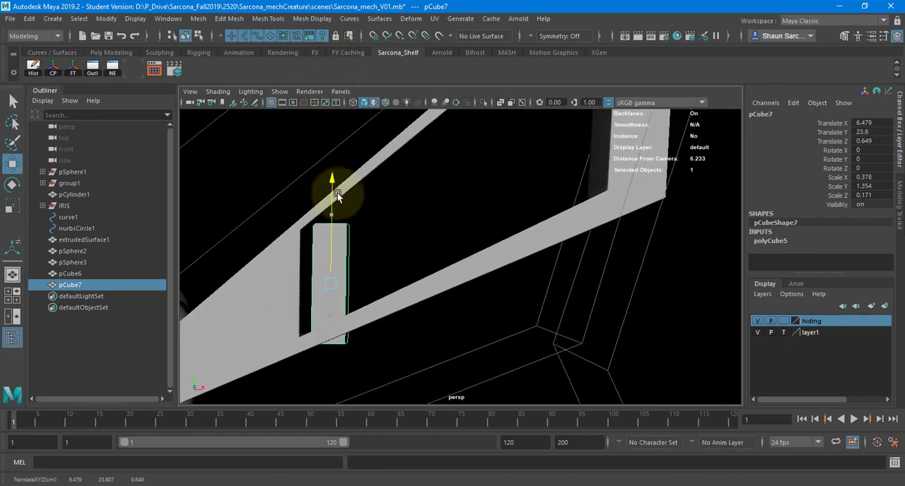
key(r)
drag(331, 162, 336, 151)
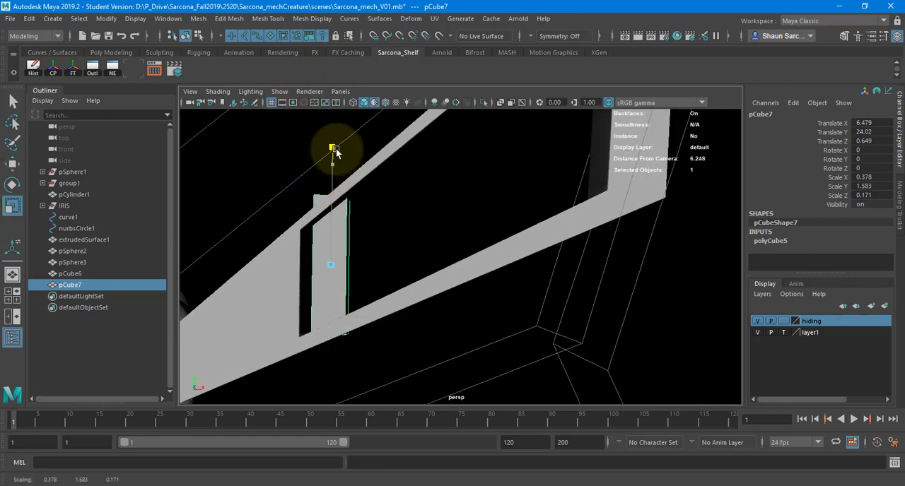
Stretch the upright bar well past the leg frame in the front view, to a Y scale of about 5.59.
alt+drag(366, 179, 354, 250)
key(space)
alt+middle_drag(409, 237, 359, 300)
alt+right_drag(358, 300, 625, 272)
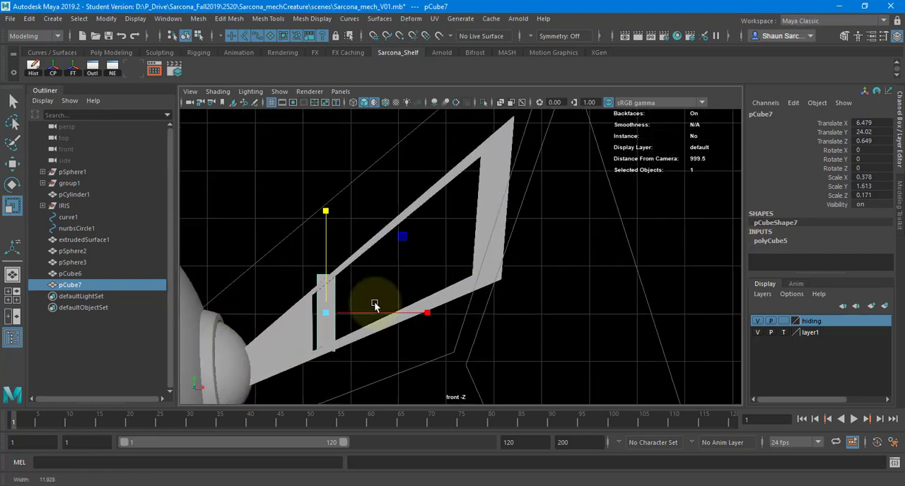
alt+middle_drag(375, 302, 377, 268)
drag(297, 188, 301, 115)
middle_drag(389, 244, 415, 188)
Duplicate the bar repeatedly across the opening at about 0.5 spacing along X, and undo the copies.
key(ctrl+d)
key(w)
drag(358, 289, 386, 287)
key(shift+d)
key(shift+d)
key(shift+d)
key(shift+d)
key(shift+d)
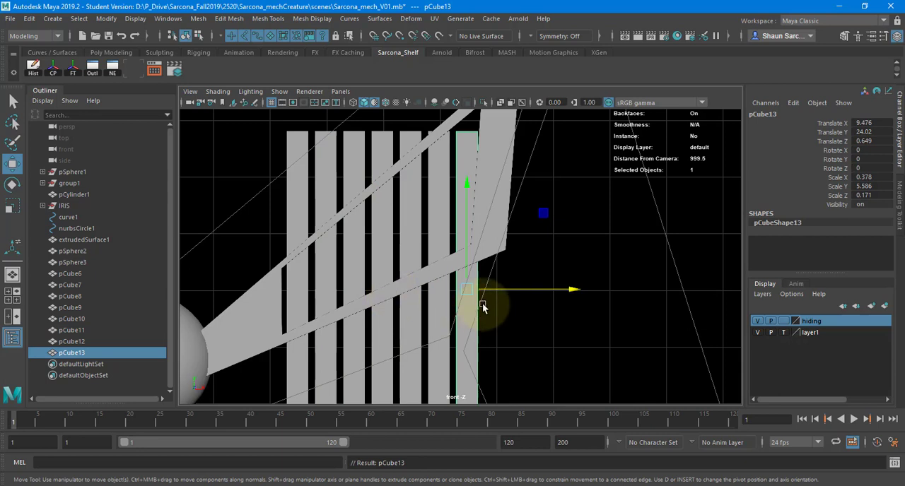
key(ctrl+z)
key(ctrl+z)
key(ctrl+z)
key(ctrl+z)
key(ctrl+z)
key(ctrl+z)
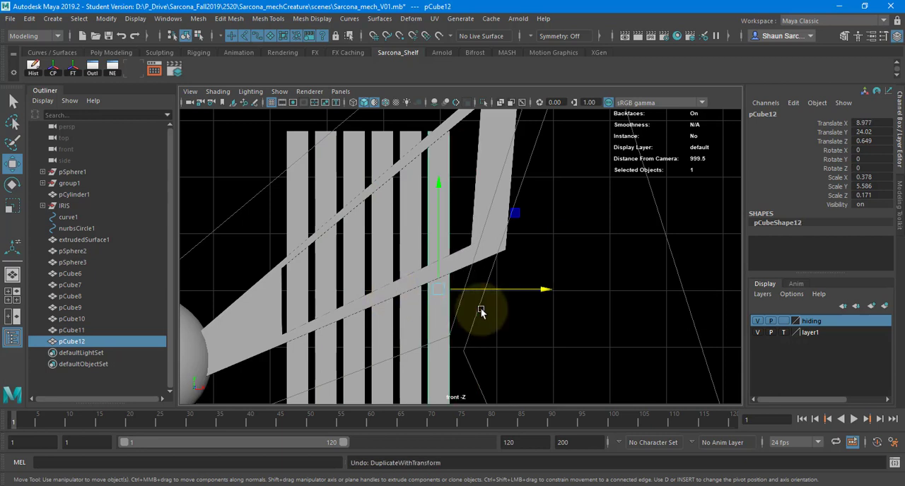
Duplicate the bar about 0.7 along X and repeat the offset copy across the opening until the last bar is at X 9.276.
key(ctrl+d)
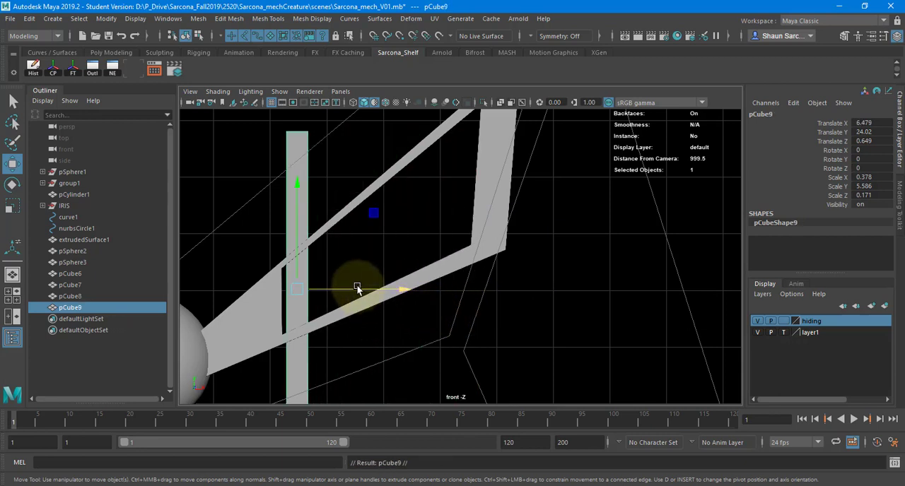
drag(361, 289, 397, 283)
key(shift+d)
key(shift+d)
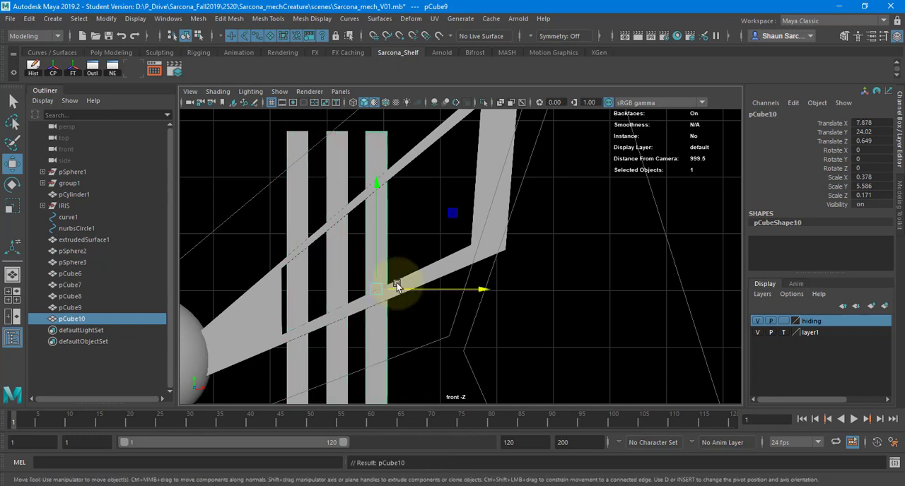
key(shift+d)
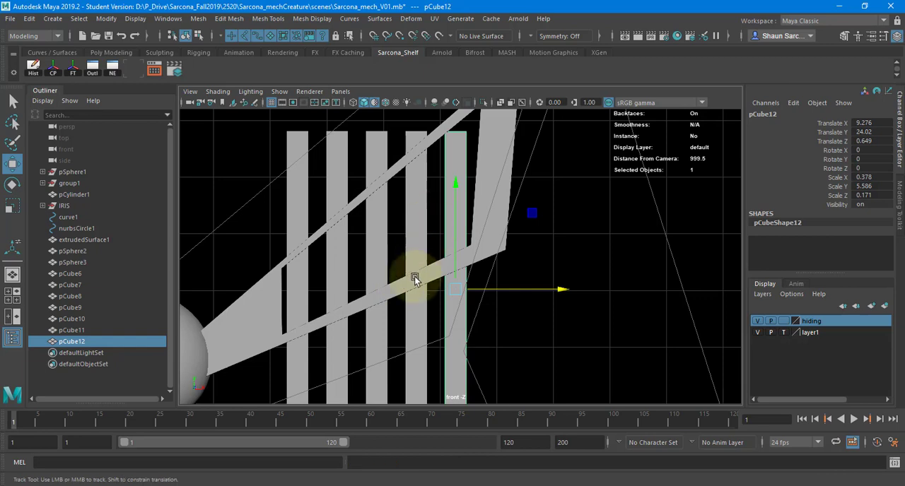
Move the outermost bar up to about Y 25.83 and shorten it to roughly the height of the frame opening.
alt+drag(414, 278, 453, 167)
key(r)
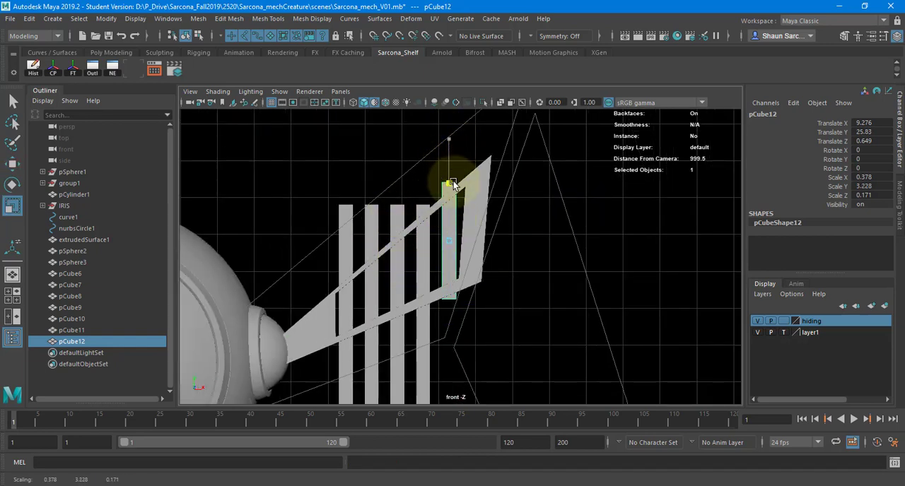
right_drag(454, 149, 396, 146)
Move the outermost bar's top and bottom corner vertices vertically so both ends slant along the frame's edges.
click(441, 192)
key(w)
drag(444, 150, 442, 227)
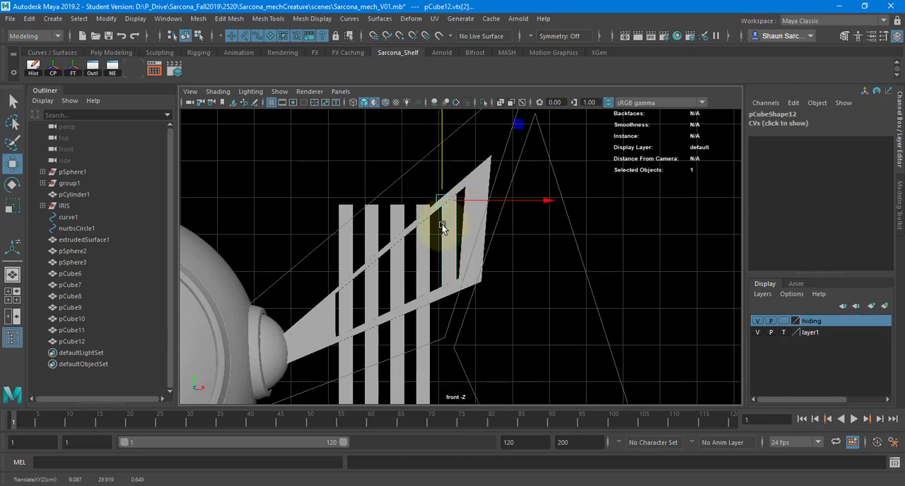
key(4)
drag(449, 280, 463, 307)
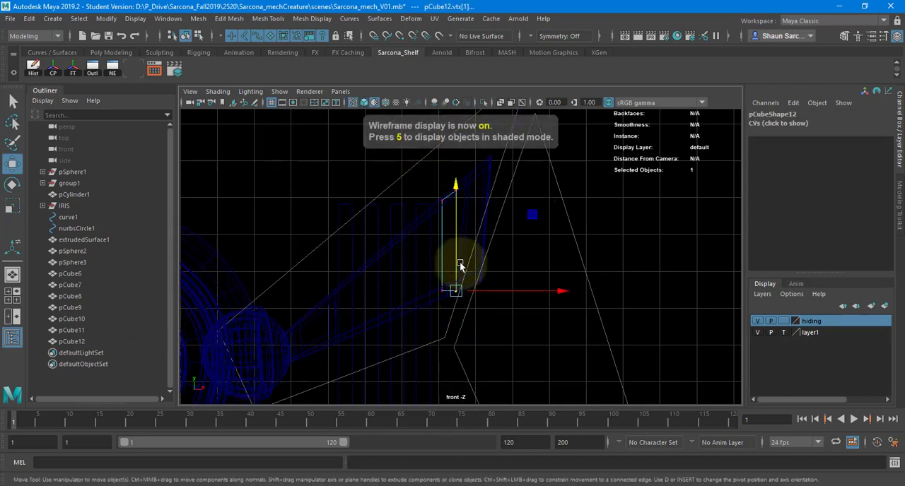
drag(458, 262, 459, 254)
Lower the top corner vertices of the second bar from the outer end to follow the frame's upper slanted edge.
click(422, 200)
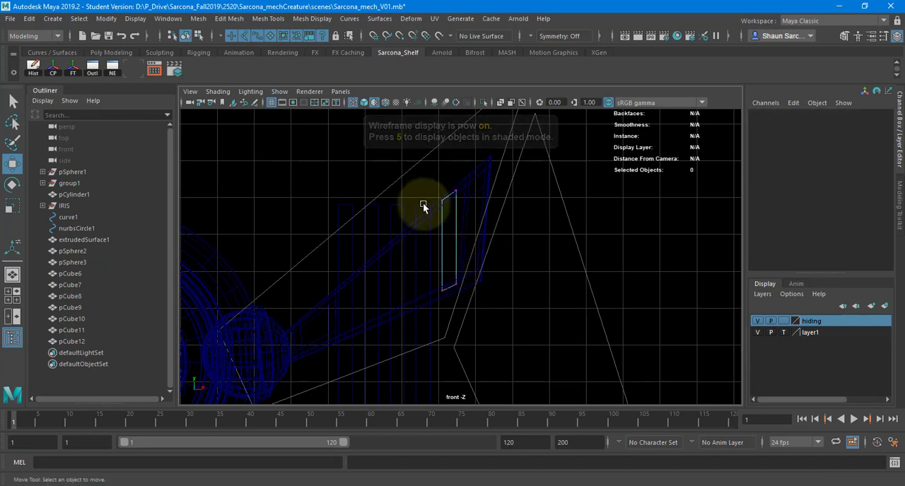
click(423, 204)
right_drag(423, 187, 370, 187)
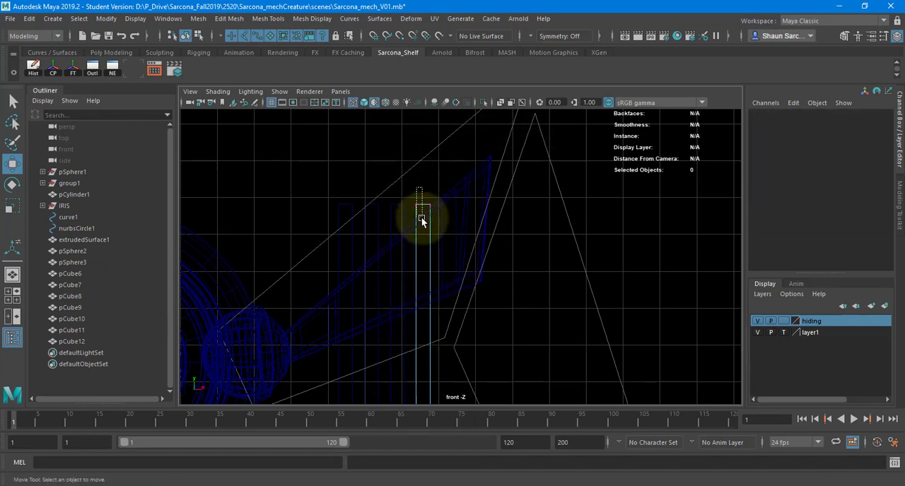
drag(421, 221, 421, 219)
drag(420, 167, 432, 192)
click(429, 205)
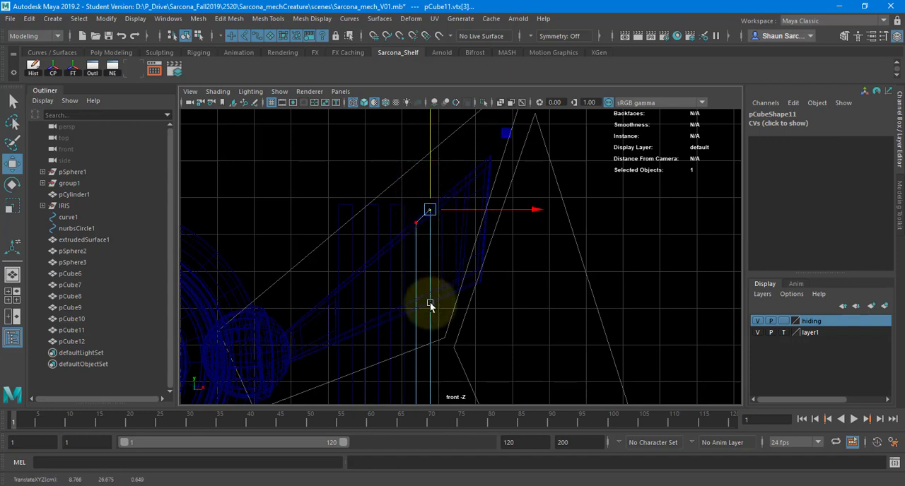
Raise the second bar's bottom vertices to the lower frame rail and offset the corners to match its slope.
alt+middle_drag(429, 304, 405, 247)
drag(435, 278, 441, 297)
alt+middle_drag(426, 248, 433, 299)
drag(434, 257, 440, 195)
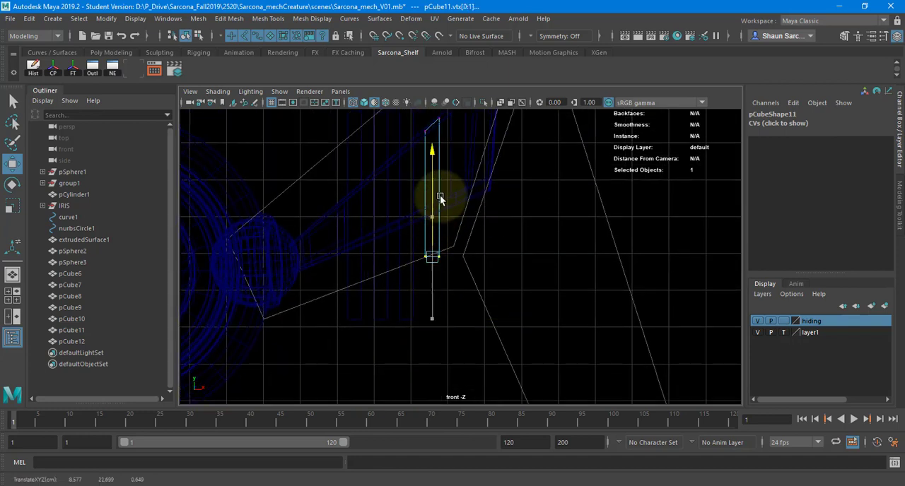
key(f)
scroll(406, 262, down, 4)
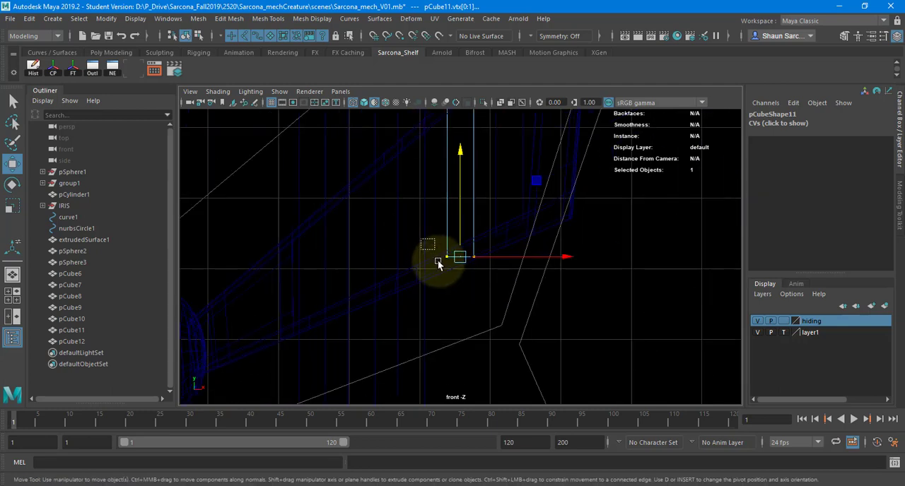
scroll(450, 217, down, 4)
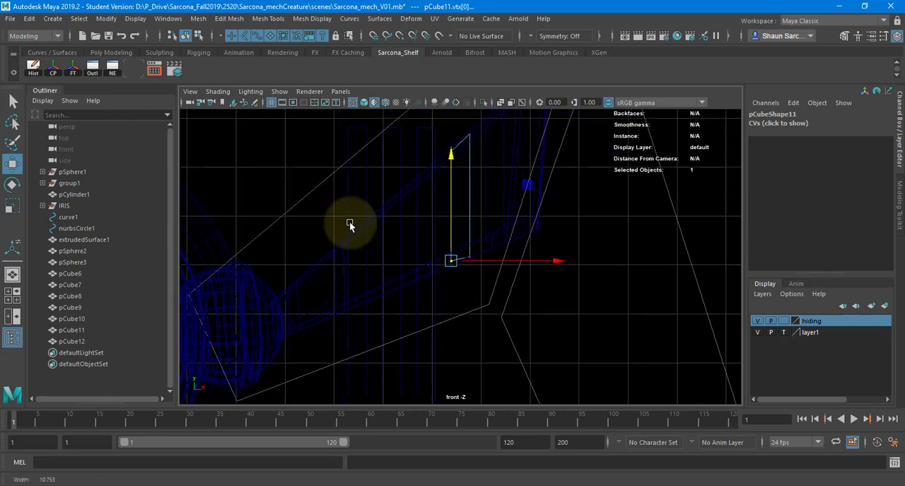
Hide the grid and fit the top and bottom vertices of the third bar from the outer end to the frame rails.
click(440, 191)
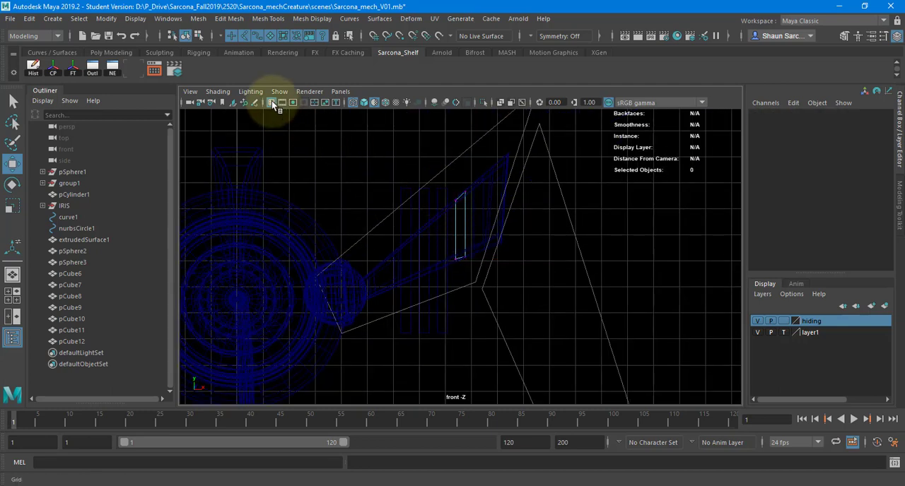
click(272, 102)
click(439, 192)
click(431, 183)
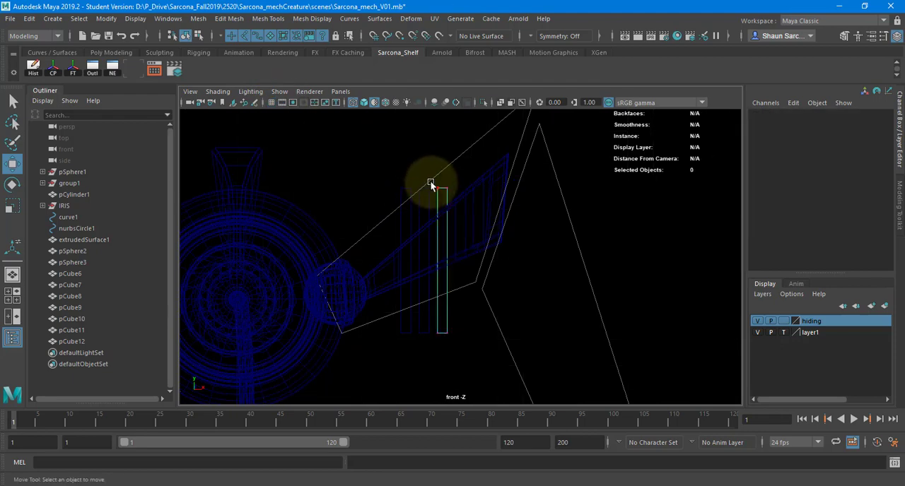
drag(452, 195, 453, 195)
drag(438, 162, 442, 189)
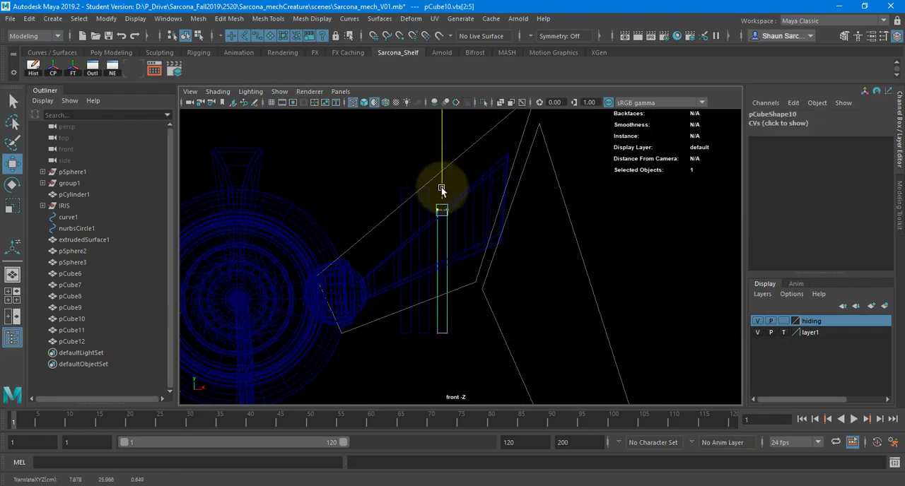
click(438, 210)
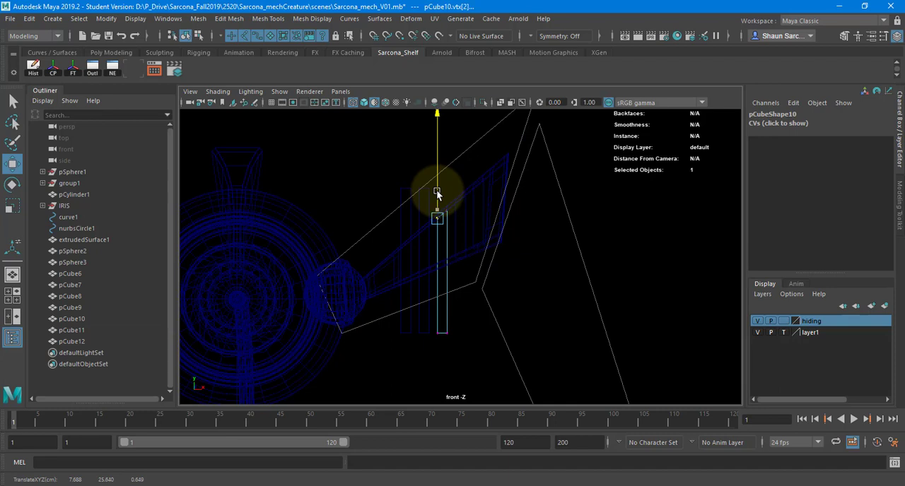
drag(427, 311, 482, 360)
drag(442, 288, 442, 220)
Edit the two innermost bars together, lowering their top vertices and raising their bottom vertices toward the frame opening.
drag(393, 188, 410, 215)
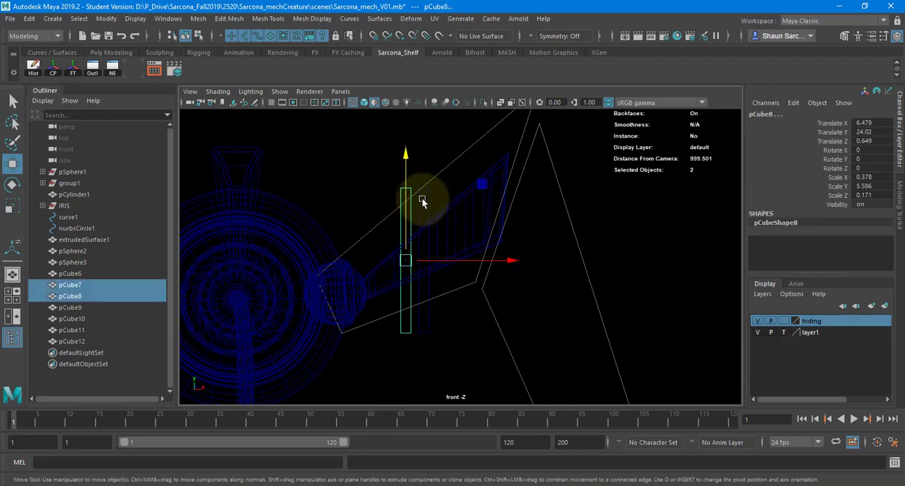
shift+click(422, 202)
key(F8)
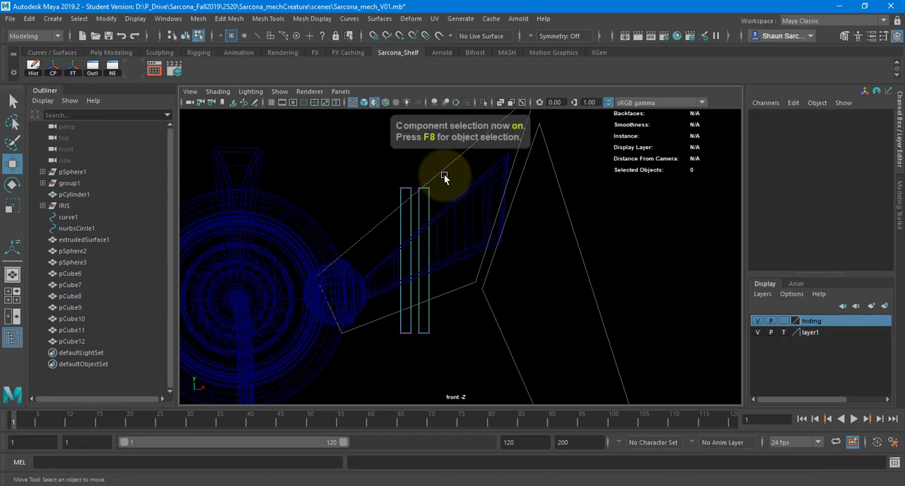
drag(441, 177, 414, 189)
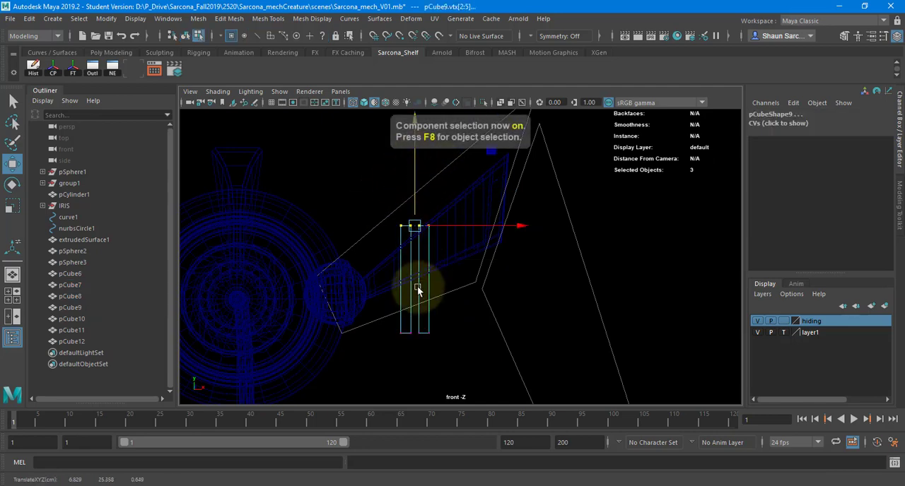
drag(393, 310, 464, 372)
drag(417, 290, 412, 271)
Adjust the bottom corner vertices of the two innermost bars individually to slant along the lower frame rail.
key(f)
scroll(427, 275, down, 5)
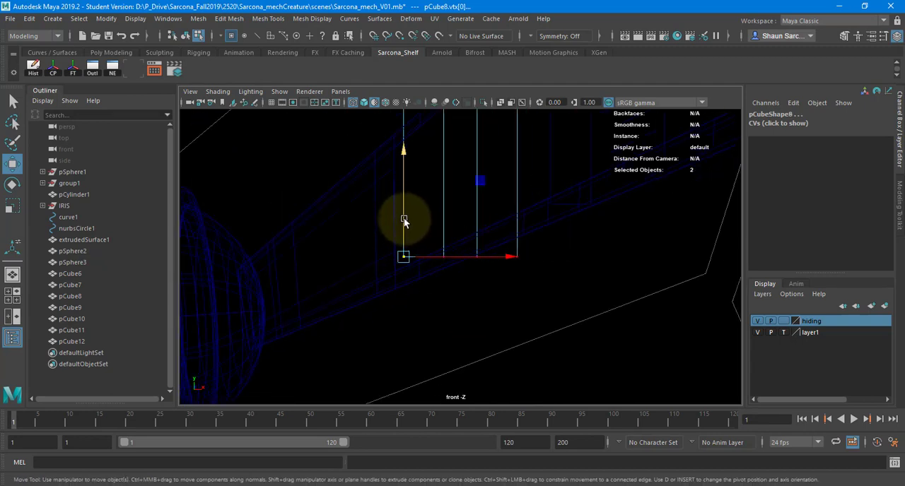
drag(404, 222, 404, 236)
click(517, 256)
drag(519, 239, 524, 211)
drag(469, 242, 493, 265)
drag(479, 224, 477, 209)
Adjust the top corner vertices of the two innermost bars vertically toward the upper frame rail, undoing a stray horizontal move.
alt+middle_drag(453, 233, 424, 372)
drag(430, 167, 438, 193)
key(ctrl+z)
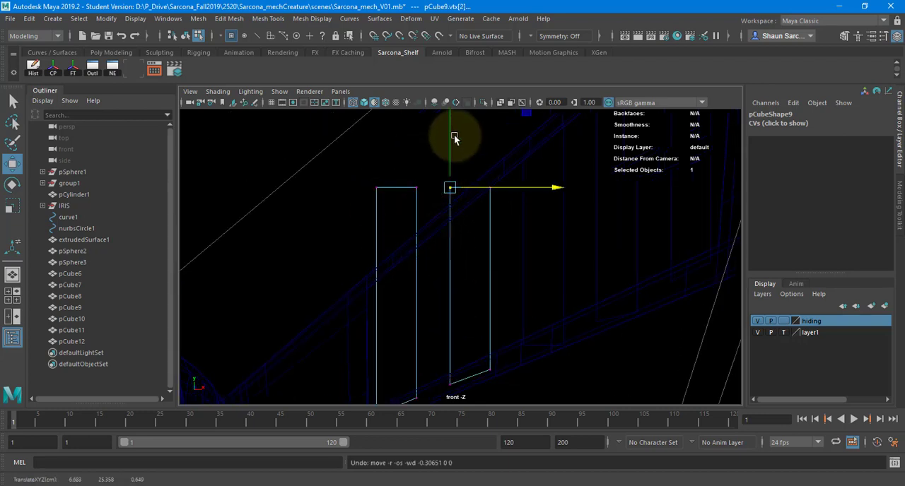
drag(450, 140, 451, 147)
click(490, 186)
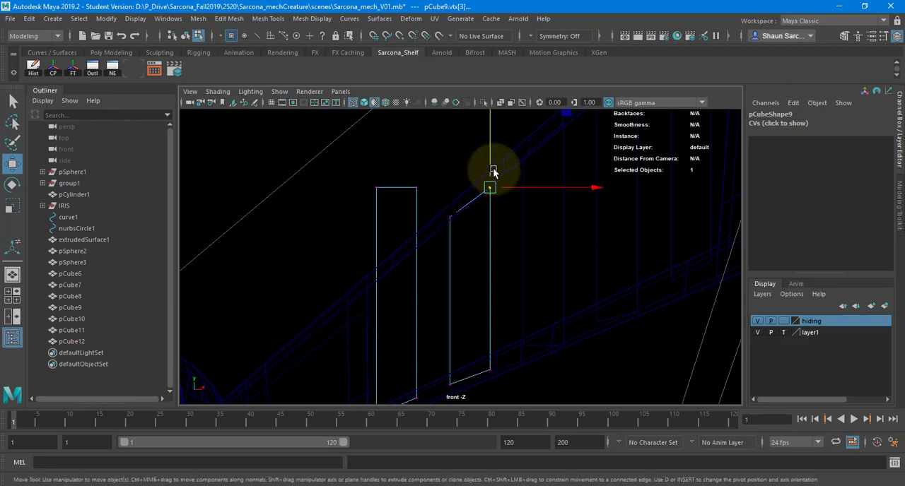
drag(490, 170, 492, 158)
drag(405, 155, 411, 207)
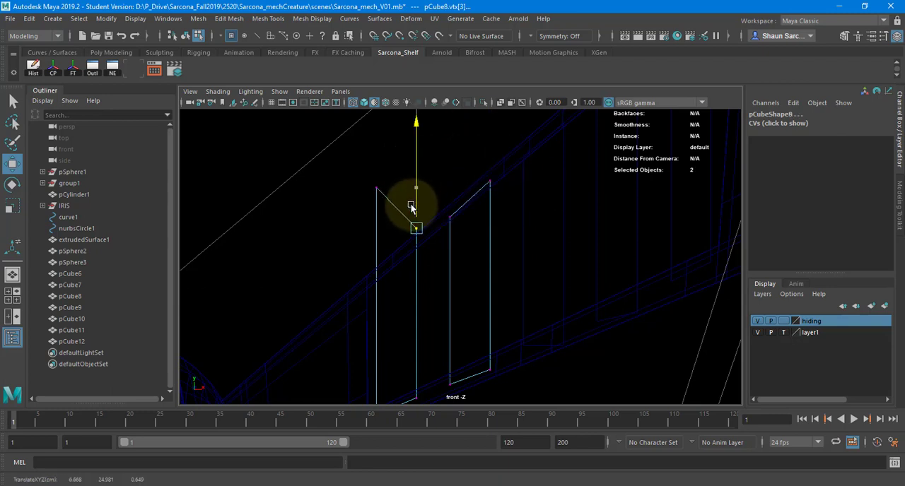
drag(361, 177, 380, 202)
drag(374, 162, 369, 228)
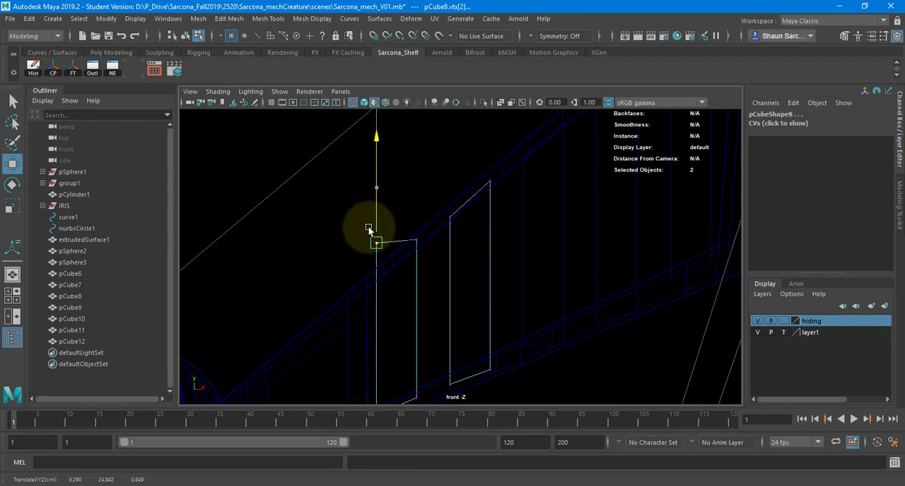
Return to the shaded perspective view in object selection mode and select all five bars, pCube8 to pCube12.
alt+right_drag(511, 239, 459, 209)
alt+middle_drag(459, 209, 418, 233)
key(space)
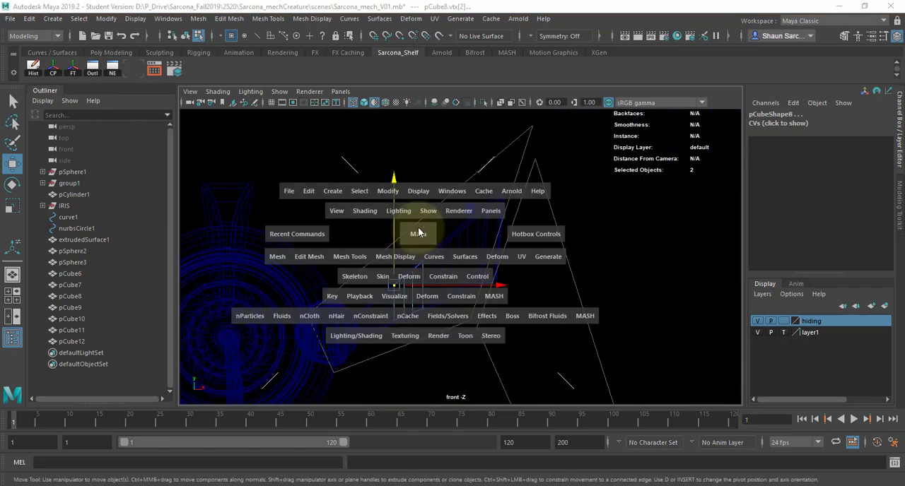
key(5)
mouse_move(418, 232)
mouse_down()
mouse_move(423, 196)
mouse_move(404, 226)
mouse_move(384, 228)
mouse_move(452, 188)
mouse_up()
key(5)
key(F8)
click(394, 212)
shift+click(346, 251)
shift+click(412, 223)
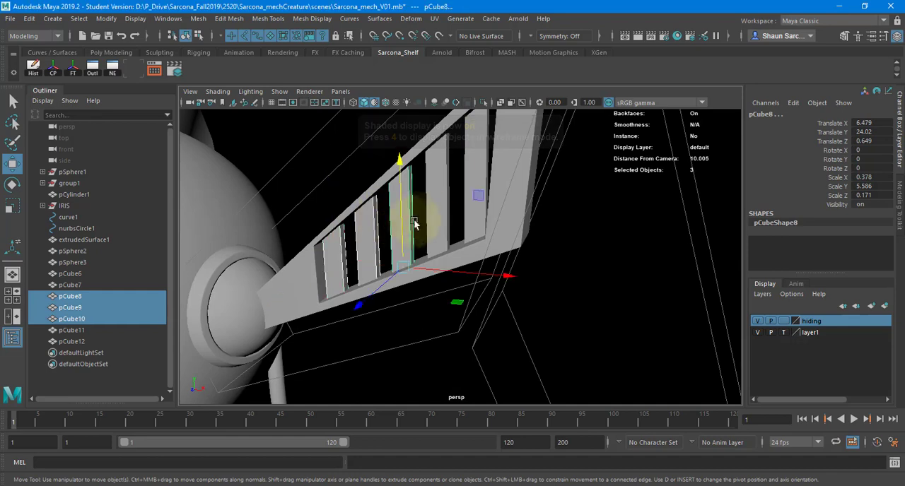
shift+click(432, 216)
shift+click(479, 198)
Switch to edge selection and select every edge of the five bars.
alt+drag(492, 196, 388, 205)
click(197, 38)
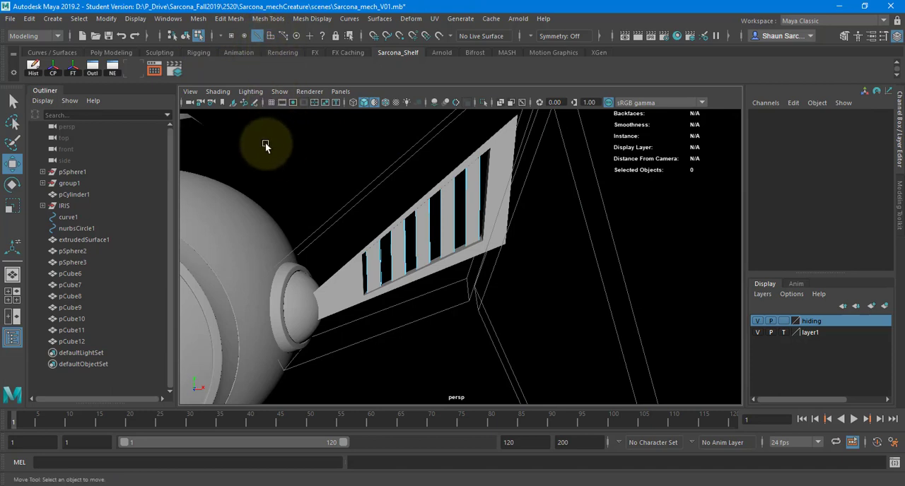
drag(555, 128, 178, 415)
Try a bevel on all bar edges with fraction 0.2 and 2 segments, inspect the bars up close, and undo it.
shift+right_drag(332, 136, 353, 127)
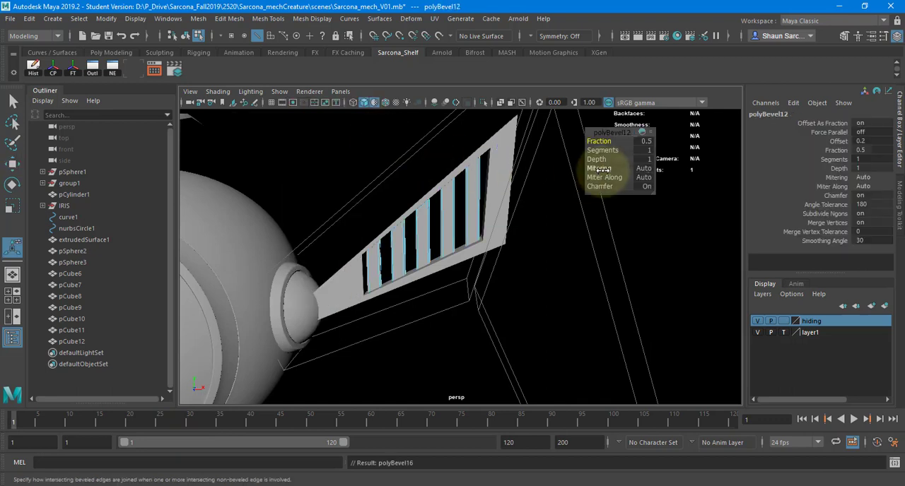
click(644, 151)
alt+right_drag(487, 191, 732, 183)
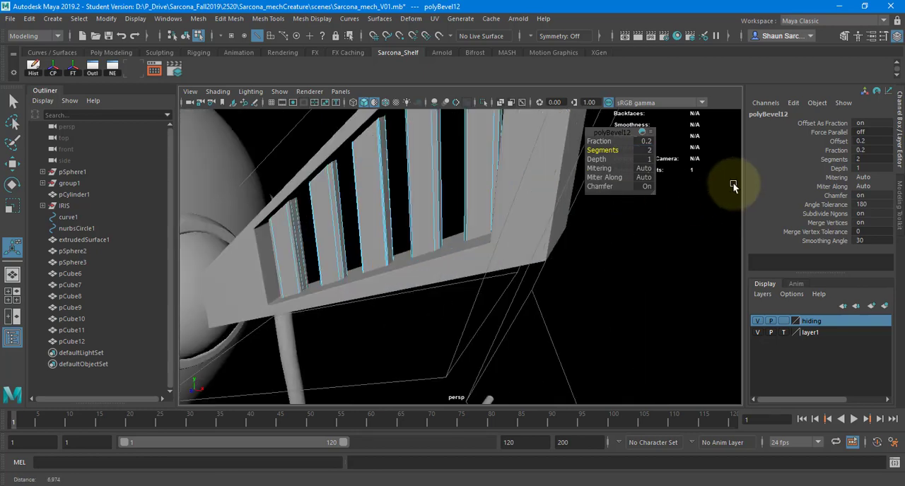
alt+drag(732, 182, 488, 197)
alt+right_drag(488, 197, 551, 191)
alt+middle_drag(510, 203, 504, 245)
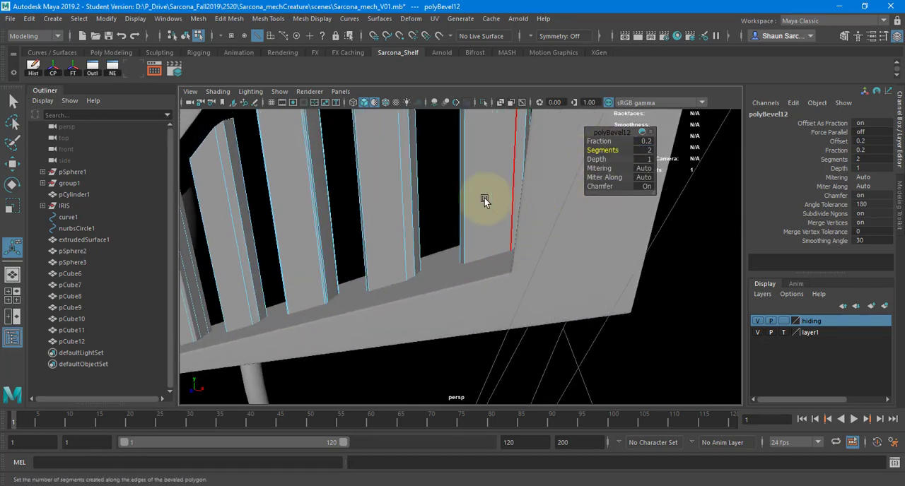
alt+middle_drag(484, 200, 520, 189)
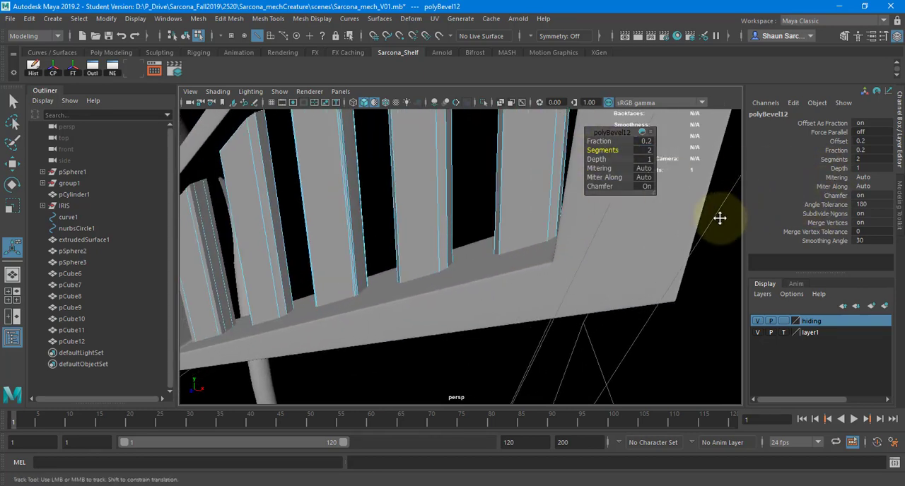
key(ctrl+z)
key(ctrl+z)
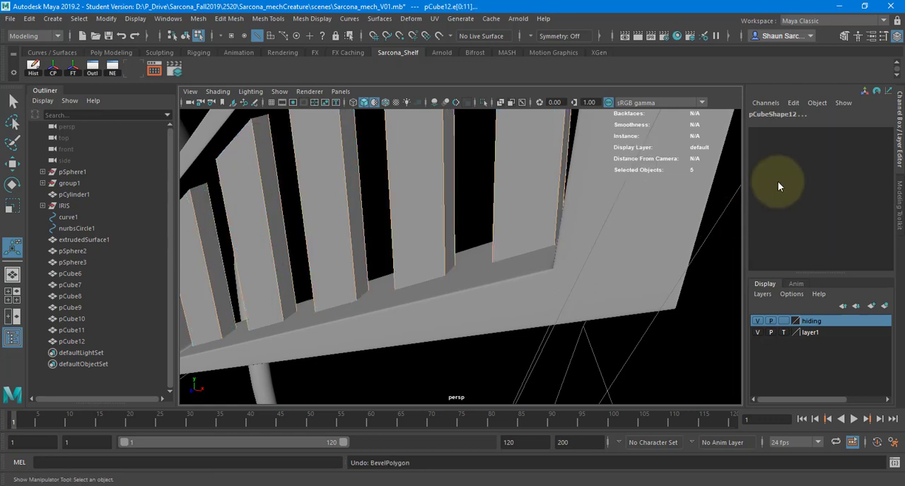
Bevel the selected bar edges again, setting the polyBevel12 node to fraction 0.2 and 2 segments.
key(ctrl+b)
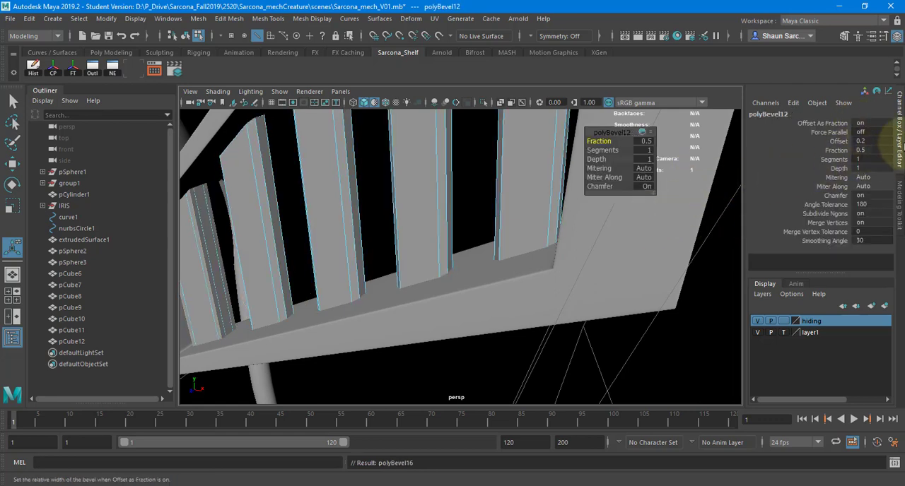
text(0.2)
key(Return)
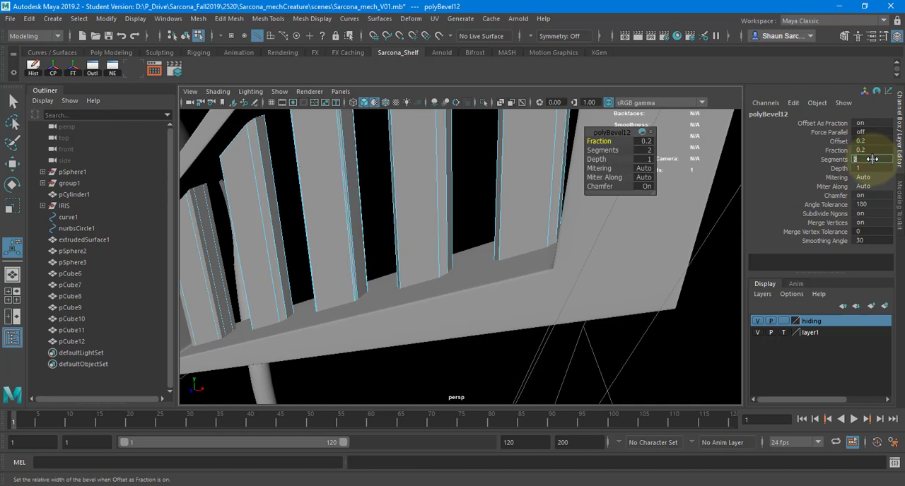
key(q)
Set the bevel fraction of the second bar from the outer end, pCube11, to 0.2.
click(430, 186)
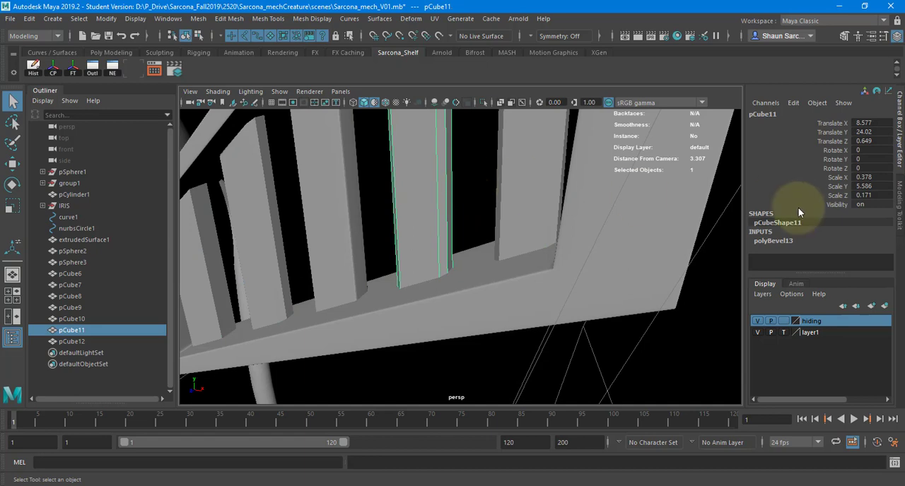
click(806, 239)
scroll(872, 239, down, 2)
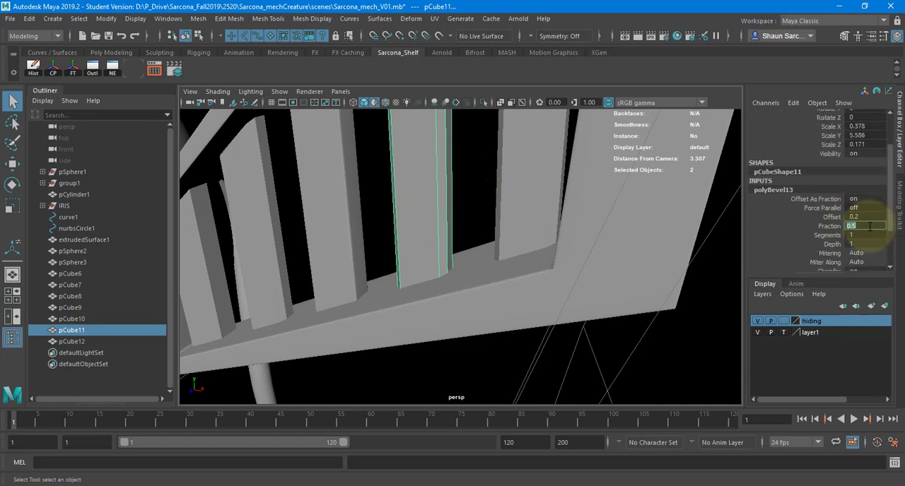
text(0.2)
key(Return)
Set the bevel fraction of the outermost bar, pCube12, to 0.2.
click(522, 184)
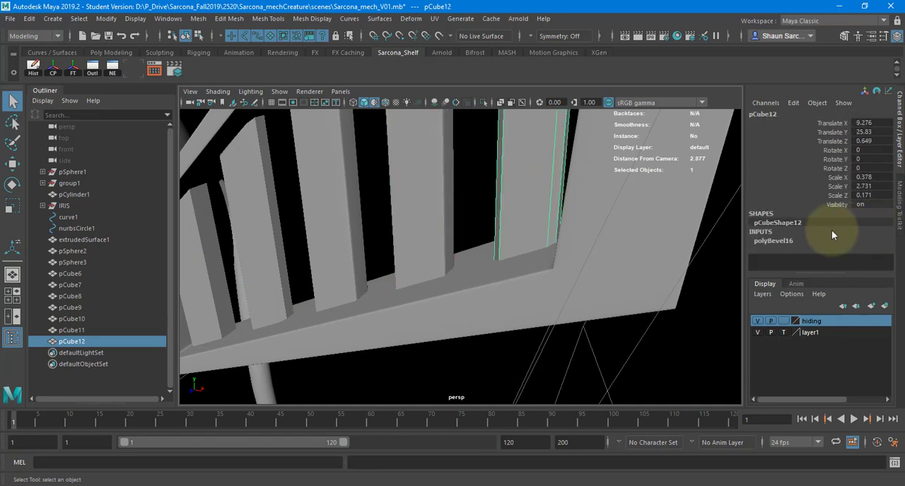
click(828, 244)
scroll(856, 240, down, 2)
click(857, 237)
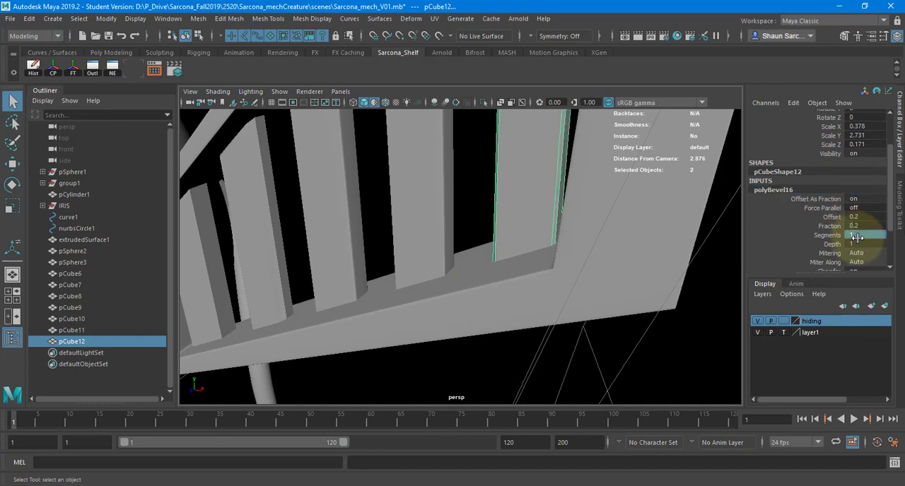
Set the bevel of the bar pCube9 to fraction 0.2 with 2 segments.
click(272, 227)
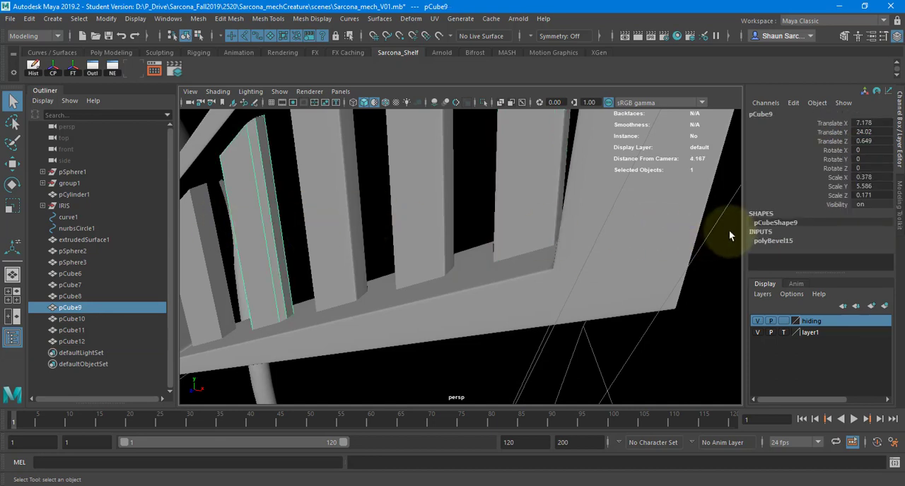
click(774, 241)
scroll(864, 234, down, 2)
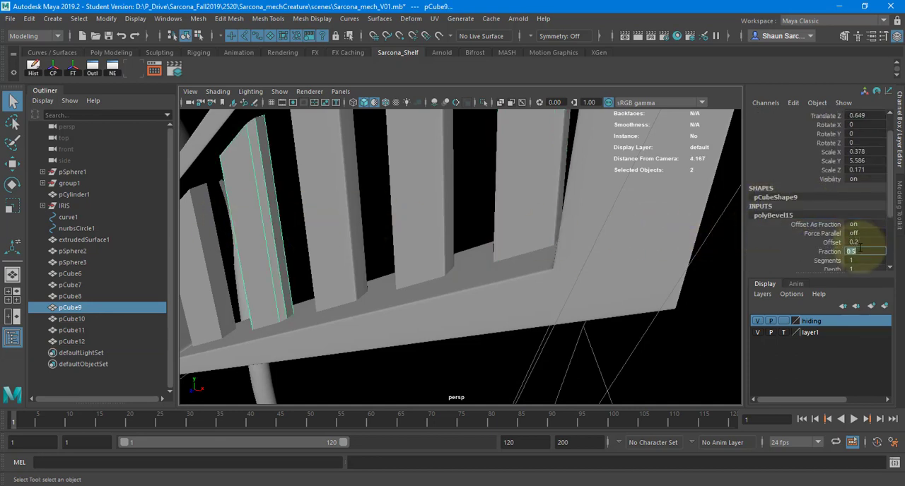
click(855, 261)
text(2)
key(Return)
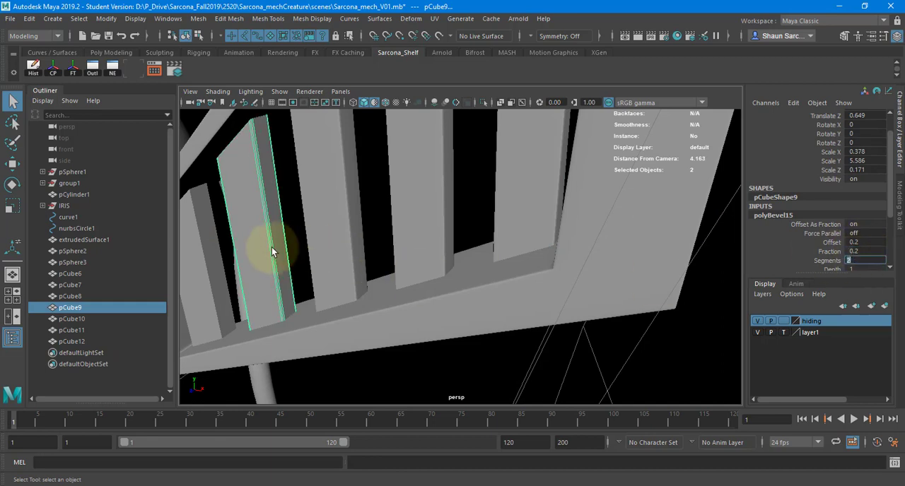
Delete the unbeveled duplicate of the innermost bar, pCube7, and set the remaining bar pCube8's bevel fraction to 0.2.
click(210, 275)
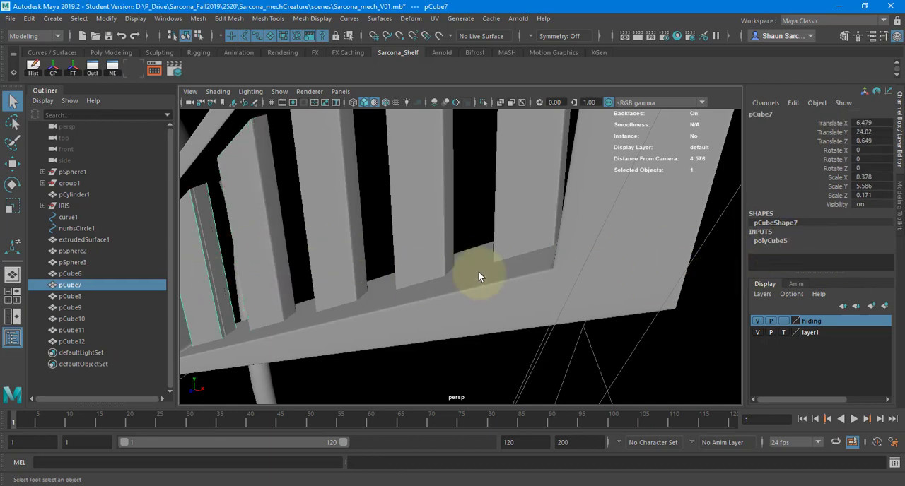
key(Delete)
click(256, 279)
click(782, 241)
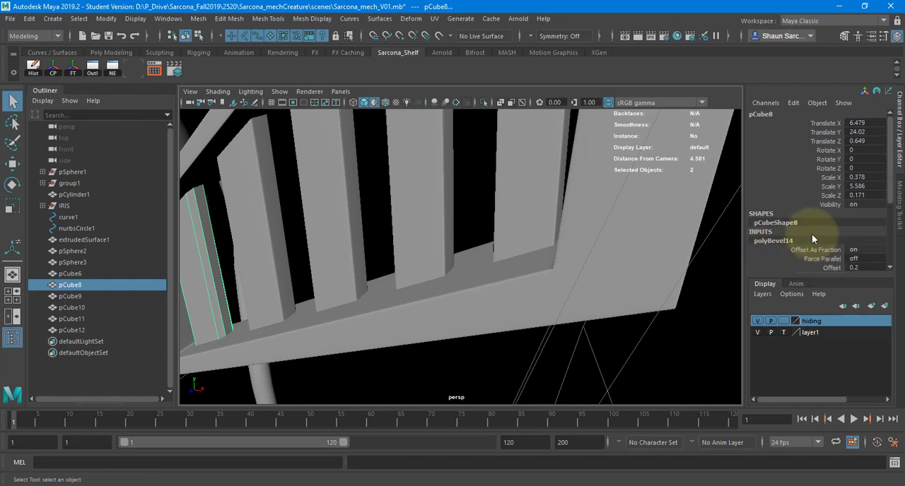
scroll(868, 220, down, 3)
click(868, 225)
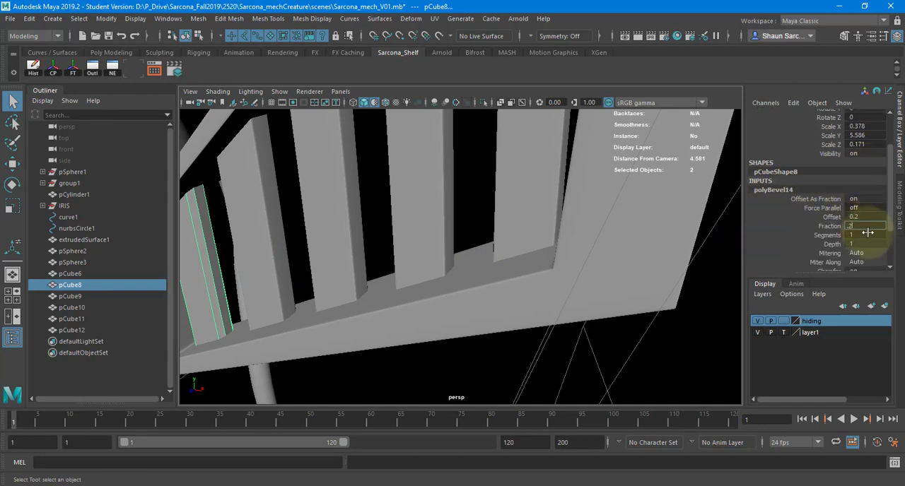
key(Return)
Try raising small faces on the top surface of the leg frame pCube6, and undo the attempt.
alt+right_drag(439, 233, 359, 230)
alt+drag(359, 230, 447, 211)
click(384, 203)
right_drag(446, 211, 441, 220)
click(440, 220)
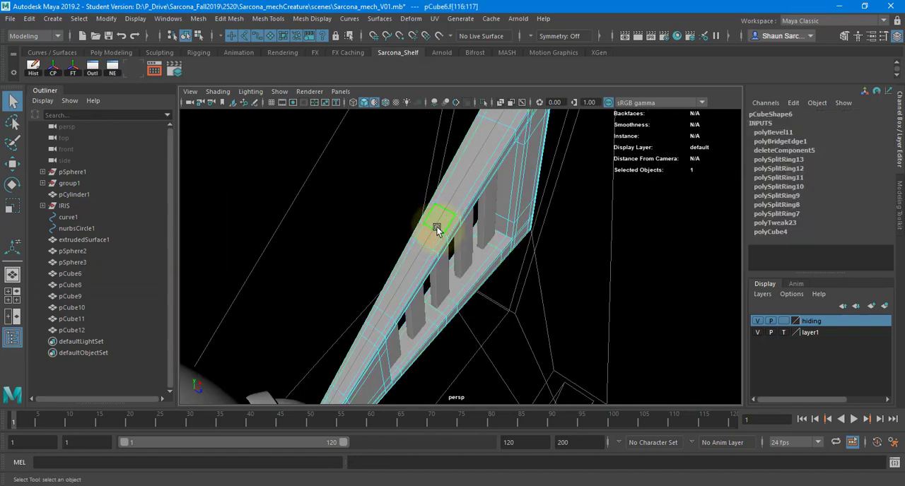
key(w)
alt+drag(443, 186, 490, 182)
click(490, 171)
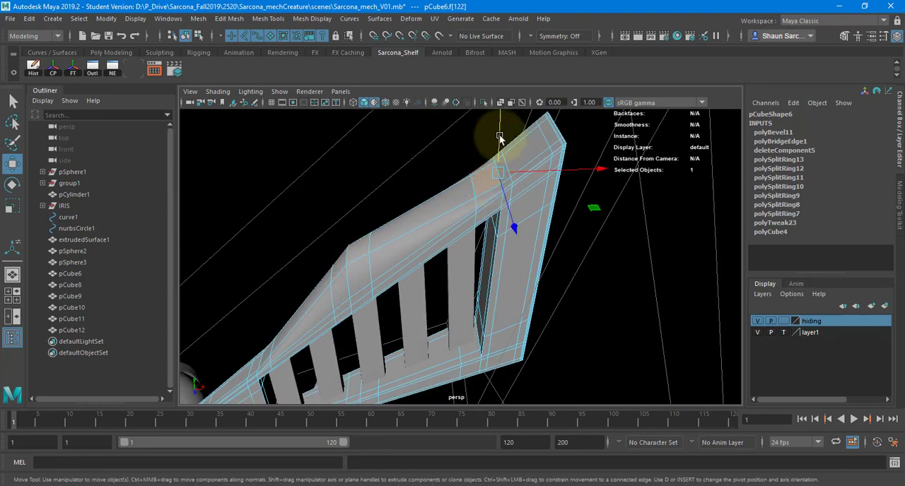
key(ctrl+z)
scroll(512, 182, up, 5)
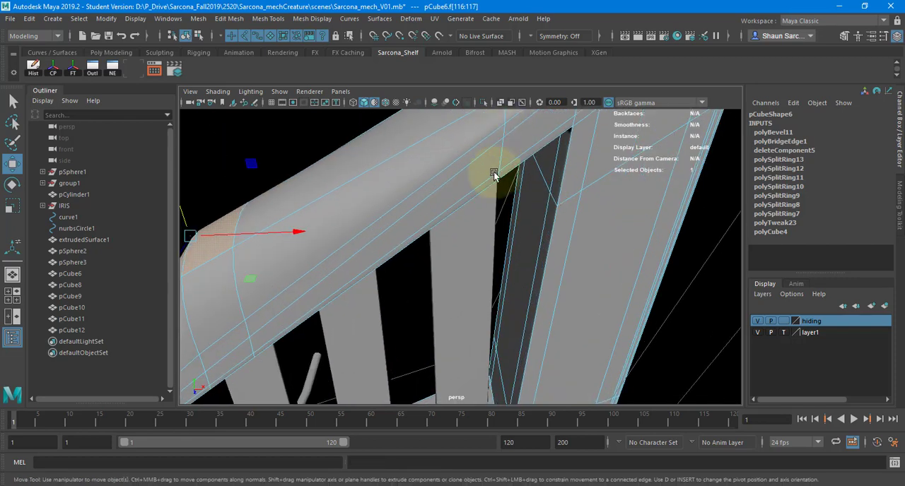
key(ctrl+z)
key(ctrl+z)
scroll(501, 222, down, 5)
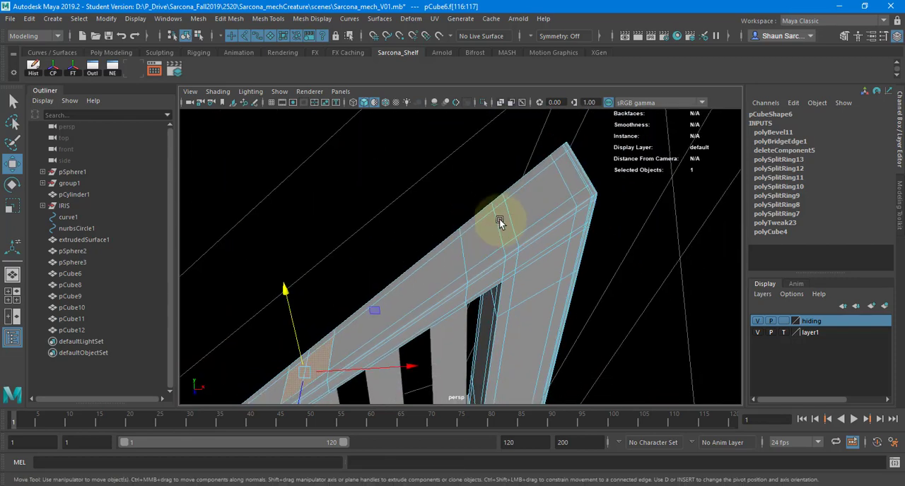
Select the run of faces along the outer half of the frame's top surface and raise it slightly.
click(511, 216)
alt+middle_drag(506, 218, 590, 117)
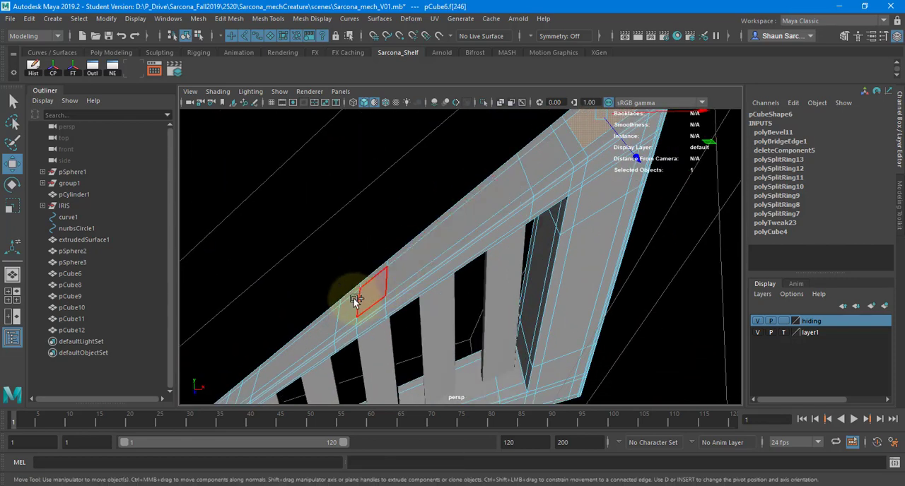
shift+double_click(357, 296)
alt+drag(466, 252, 468, 160)
ctrl+click(505, 150)
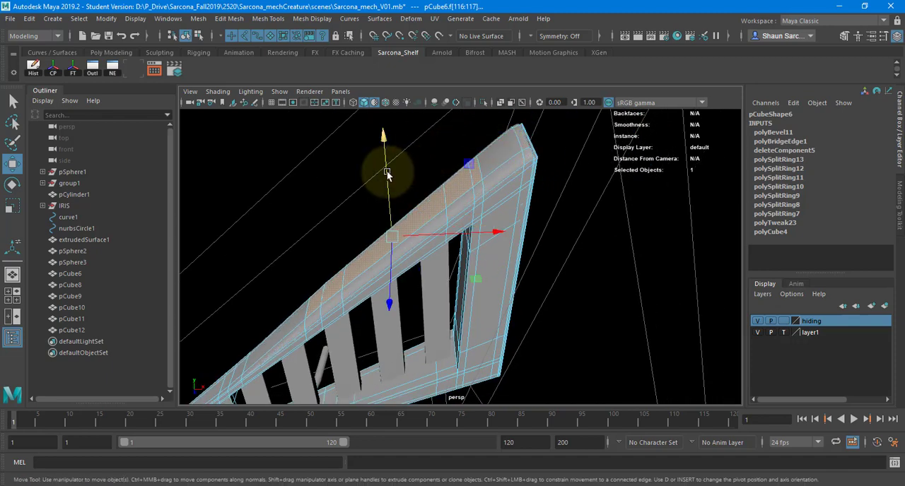
mouse_move(387, 174)
mouse_down()
mouse_move(387, 165)
mouse_move(387, 180)
mouse_up()
Examine the frame's raised top surface, comparing it with the smooth preview off and on.
ctrl+click(317, 289)
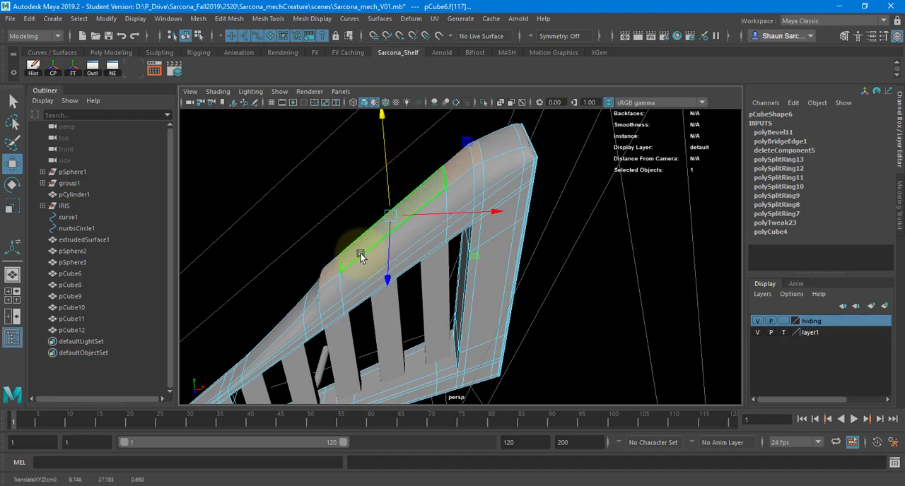
alt+drag(361, 256, 398, 244)
shift+right_click(398, 245)
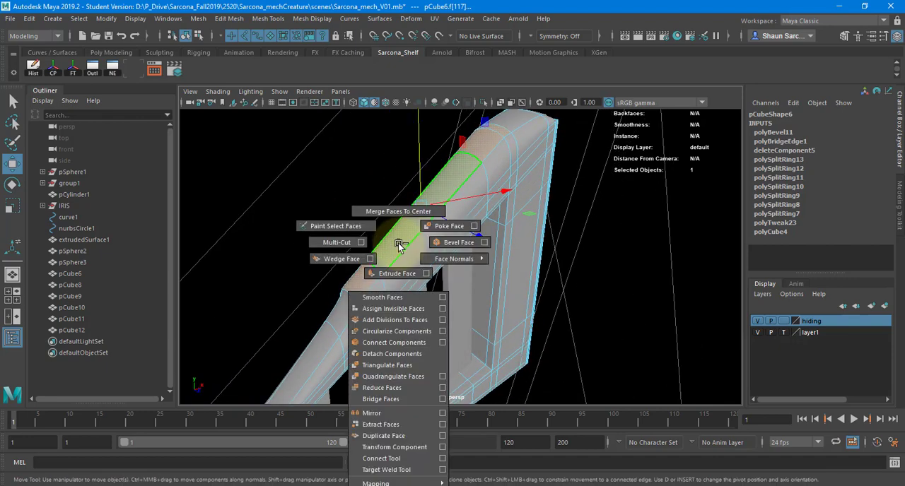
key(1)
key(q)
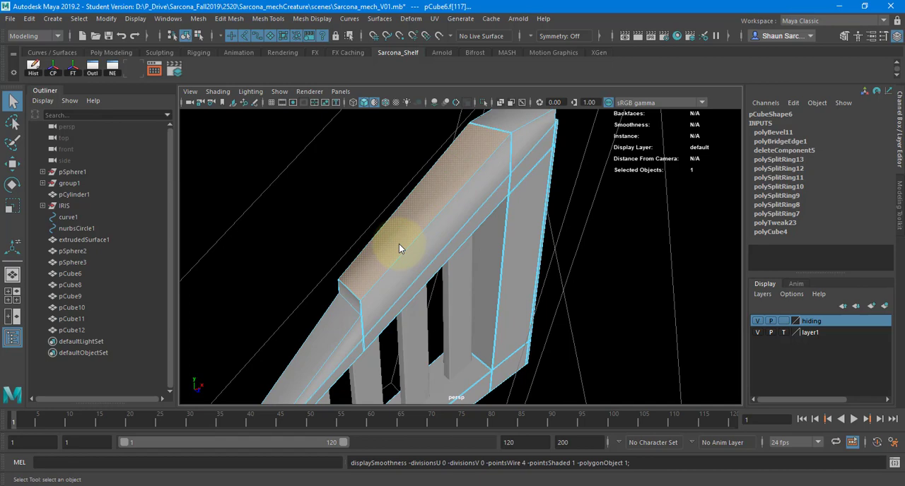
key(3)
Try a bevel on the raised top faces with fraction 0.2 and 2 segments, and inspect the shape.
ctrl+click(364, 276)
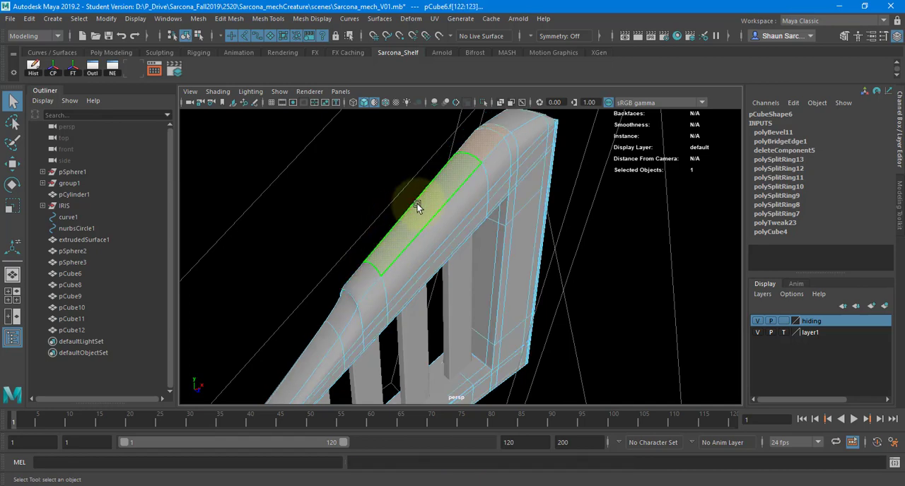
key(w)
drag(424, 183, 387, 225)
shift+right_drag(388, 224, 431, 223)
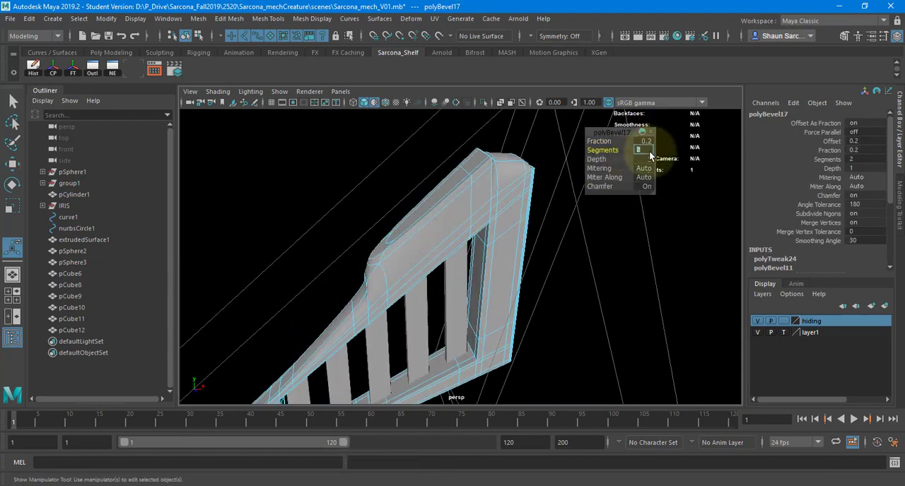
alt+drag(444, 213, 424, 236)
right_drag(425, 236, 481, 214)
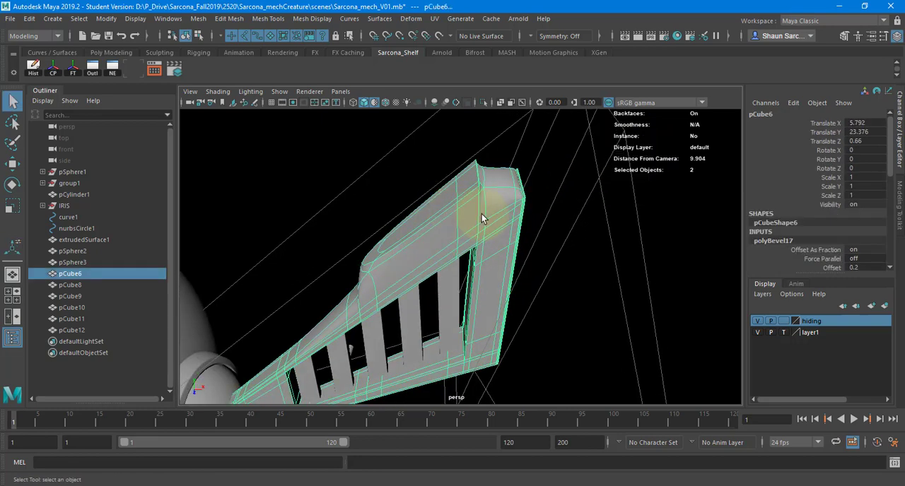
click(564, 263)
alt+drag(564, 263, 423, 265)
Undo the bevel and the raising of the frame's top faces.
key(ctrl+z)
key(ctrl+z)
key(ctrl+z)
key(ctrl+z)
key(ctrl+z)
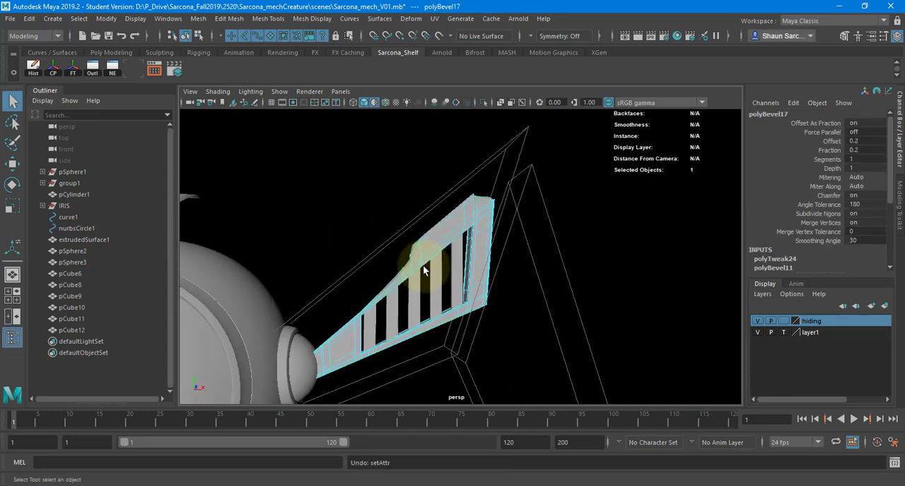
key(ctrl+z)
key(ctrl+z)
key(ctrl+z)
key(ctrl+z)
key(ctrl+z)
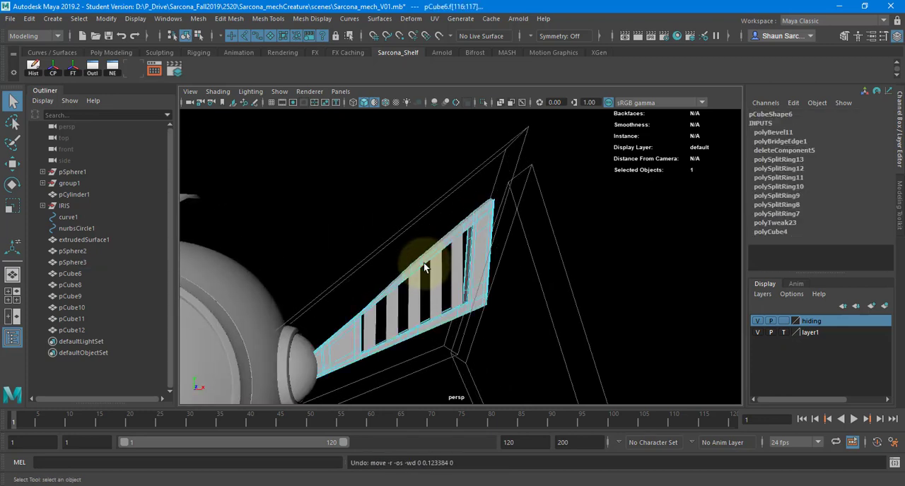
Return to object mode and examine the leg frame's outer corner and smoothed top edge from several angles.
right_drag(420, 263, 425, 232)
key(1)
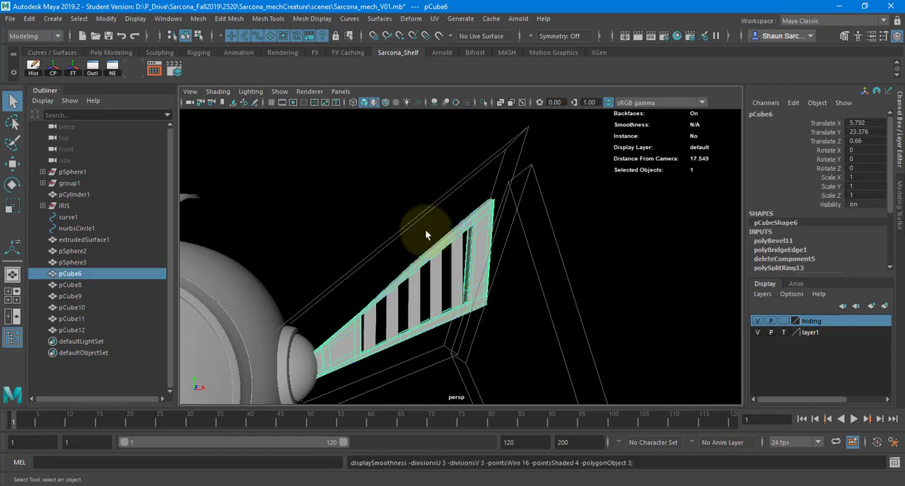
click(331, 242)
alt+right_drag(318, 245, 241, 262)
alt+drag(311, 261, 403, 293)
alt+right_drag(403, 293, 683, 244)
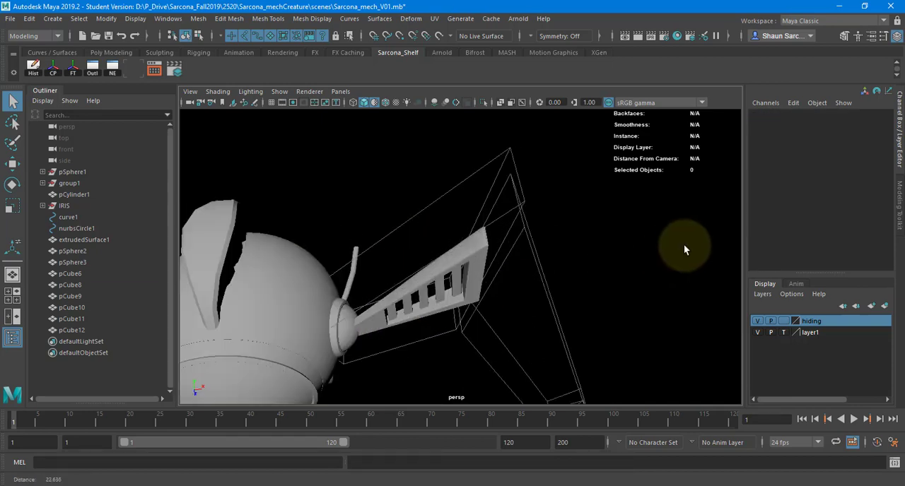
alt+drag(471, 278, 417, 276)
alt+right_drag(452, 271, 683, 230)
alt+drag(481, 267, 558, 241)
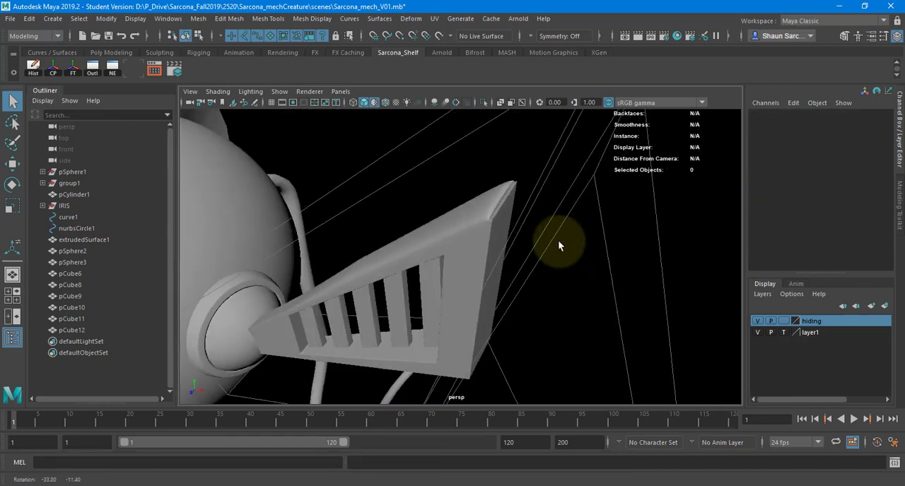
click(499, 223)
alt+right_drag(516, 237, 782, 222)
alt+middle_drag(590, 244, 513, 277)
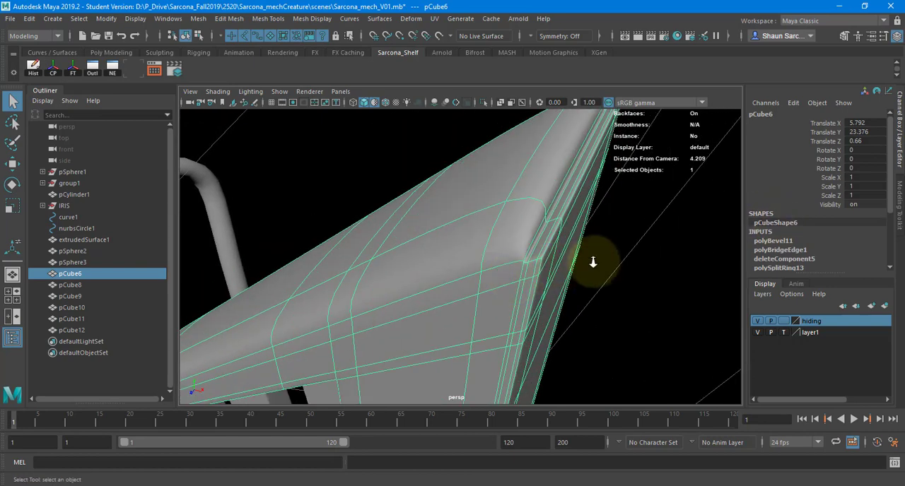
alt+right_drag(593, 262, 470, 246)
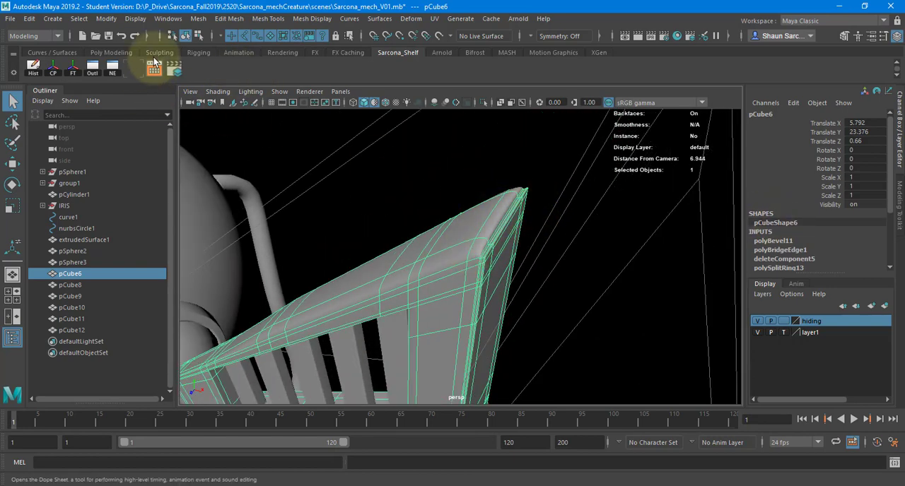
Create a polygon cylinder and move it to the leg frame's outer end, at about X 10.314 and Y 26.659.
click(53, 19)
mouse_move(143, 60)
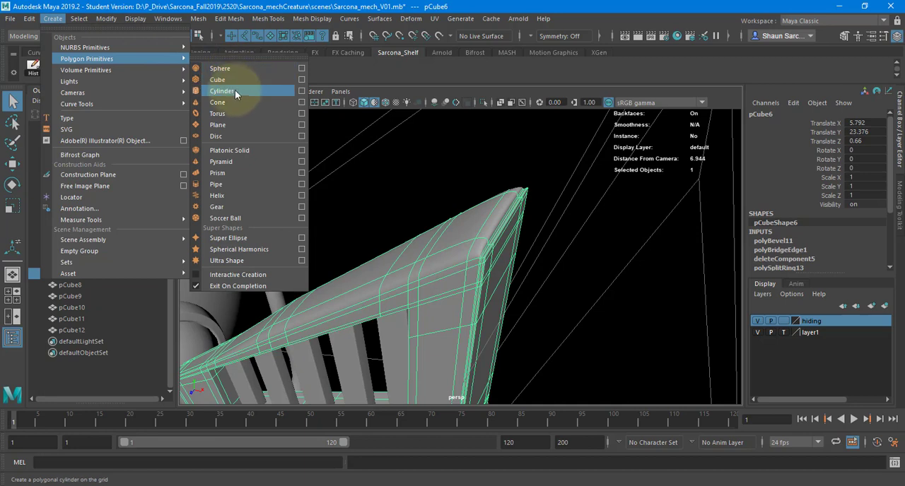
click(235, 90)
alt+right_drag(323, 222, 383, 314)
key(w)
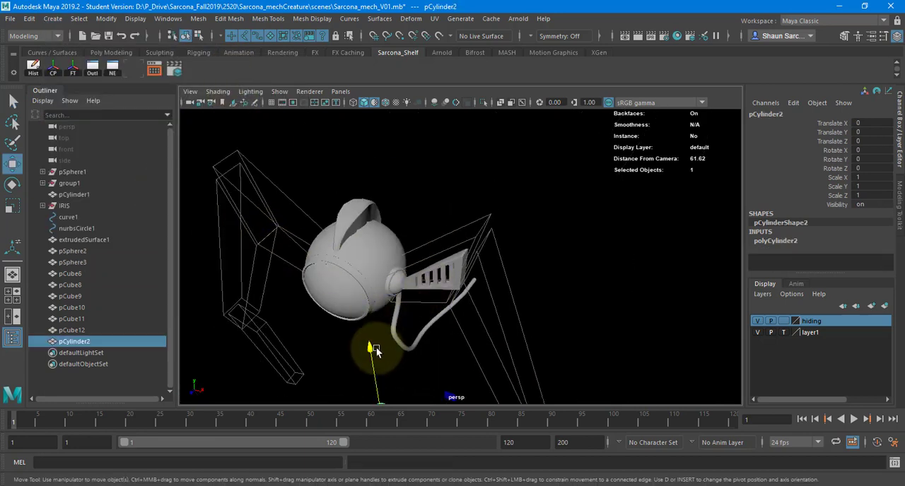
drag(376, 349, 370, 120)
drag(398, 257, 503, 256)
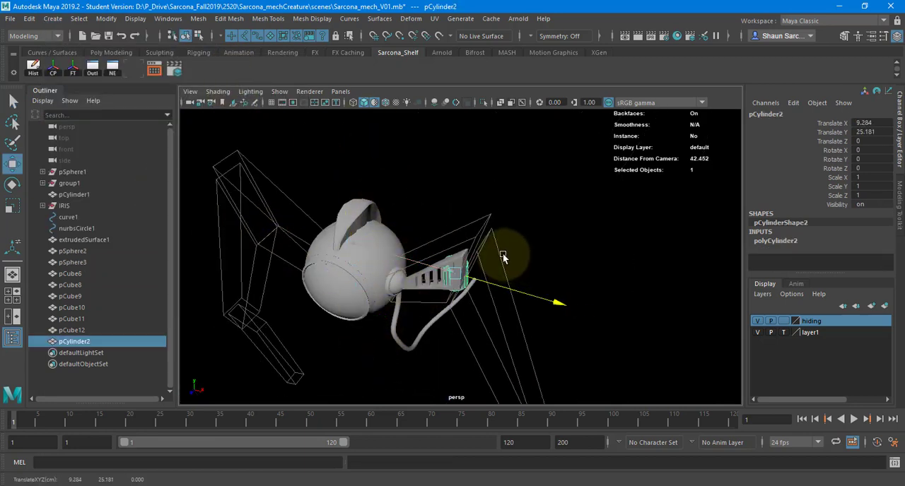
drag(454, 226, 455, 211)
drag(484, 267, 497, 270)
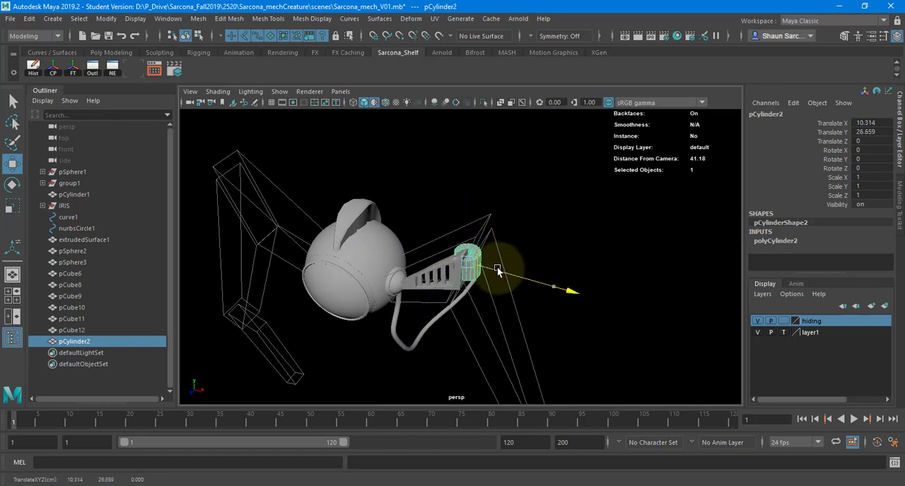
Rotate the new cylinder 90 degrees about X so it lies across the end of the leg frame.
key(f)
alt+drag(398, 252, 379, 239)
key(e)
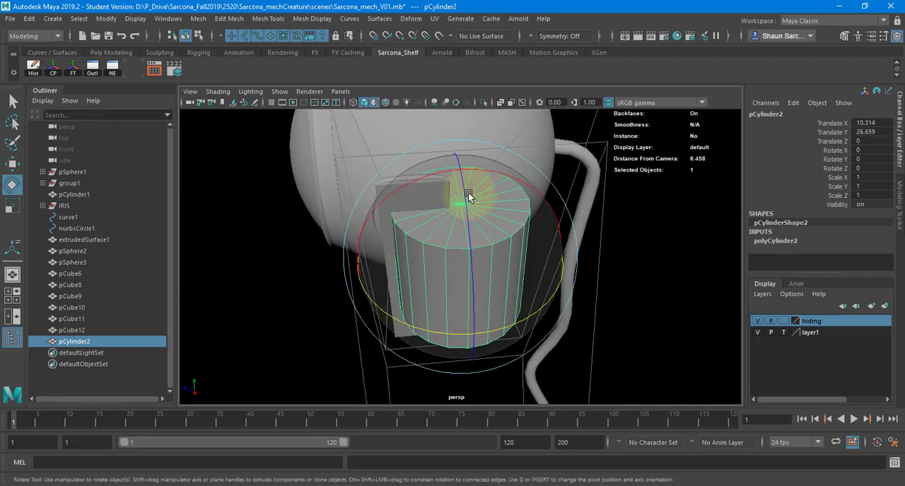
drag(468, 196, 405, 191)
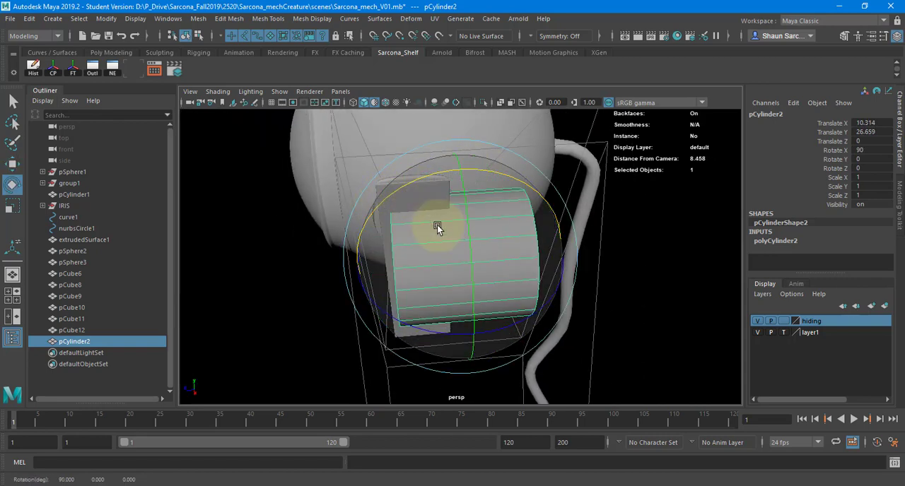
Move the cylinder above the frame's outer tip, to about Y 27.873 and Z 0.516, and prepare to scale it.
key(w)
alt+drag(400, 290, 399, 241)
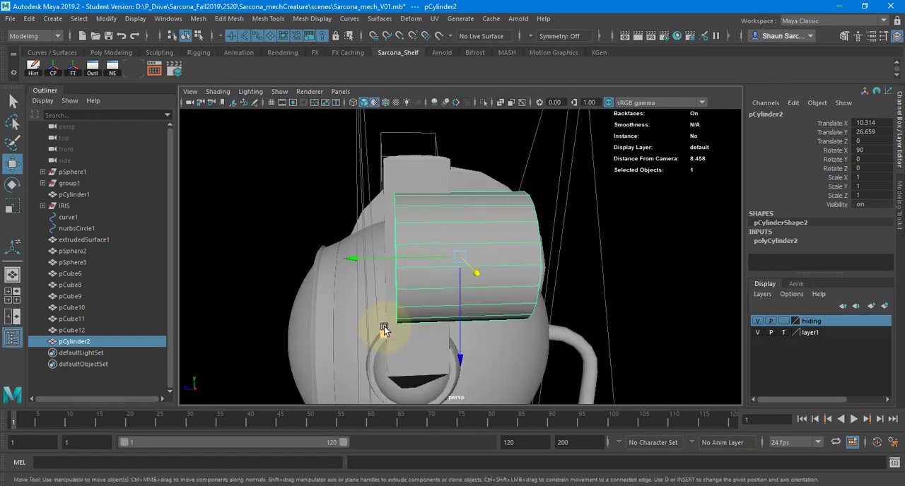
drag(384, 330, 350, 252)
alt+drag(349, 212, 483, 264)
key(r)
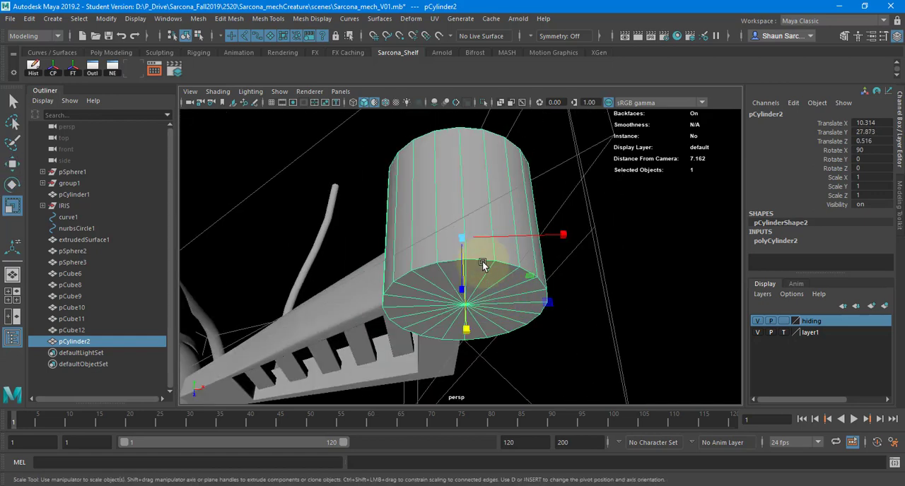
Scale the new cylinder uniformly to about 0.113 and move it just beyond the frame's outer tip, to about X 10.493.
drag(447, 239, 347, 255)
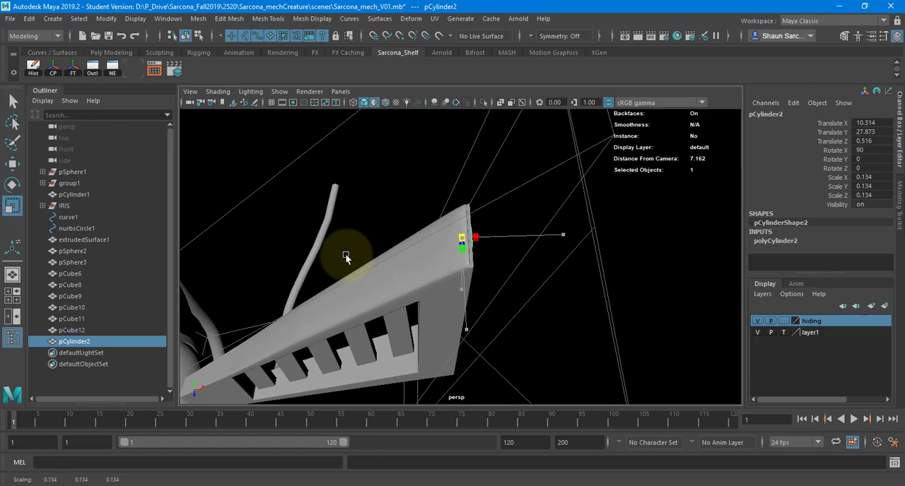
key(w)
drag(502, 237, 515, 235)
key(r)
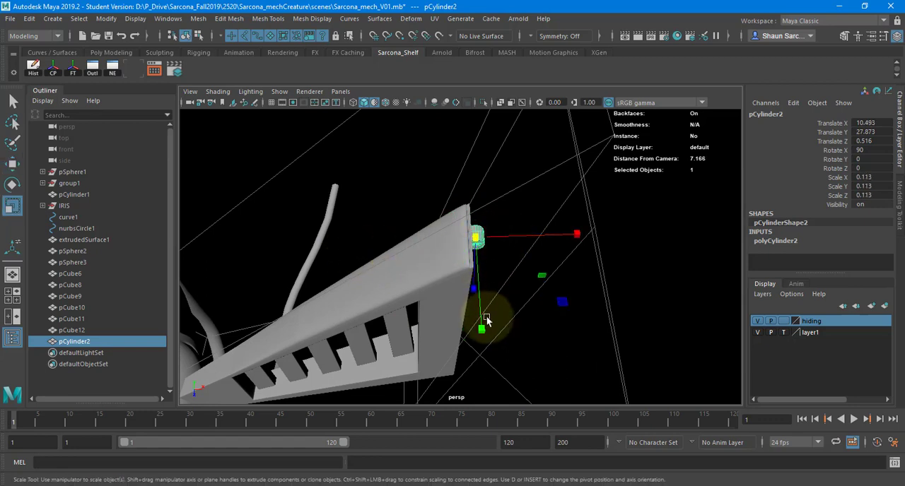
Stretch the small cylinder along its axis to a Y scale of about 0.465, spanning the width of the leg frame's end.
drag(487, 316, 529, 426)
middle_drag(551, 209, 543, 327)
alt+drag(572, 201, 297, 248)
key(w)
key(r)
key(w)
Position the stretched cylinder against the upper corner of the frame's end, at about X 10.544, Y 28.011 and Z 0.667.
alt+drag(432, 278, 538, 248)
key(f)
key(r)
key(w)
alt+drag(538, 247, 486, 204)
drag(465, 235, 465, 261)
drag(495, 230, 506, 234)
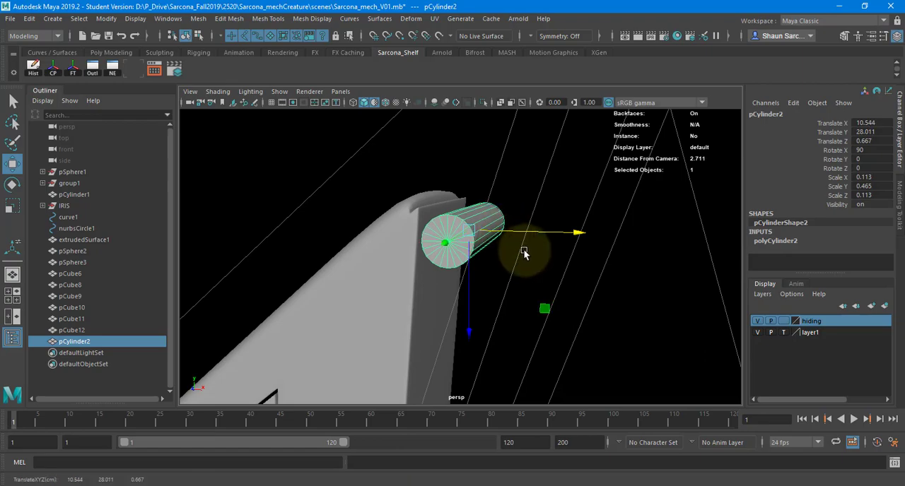
Check the leg joint in the Photoshop creature sketch, and return to Maya to compare the whole leg segment.
key(alt+Tab)
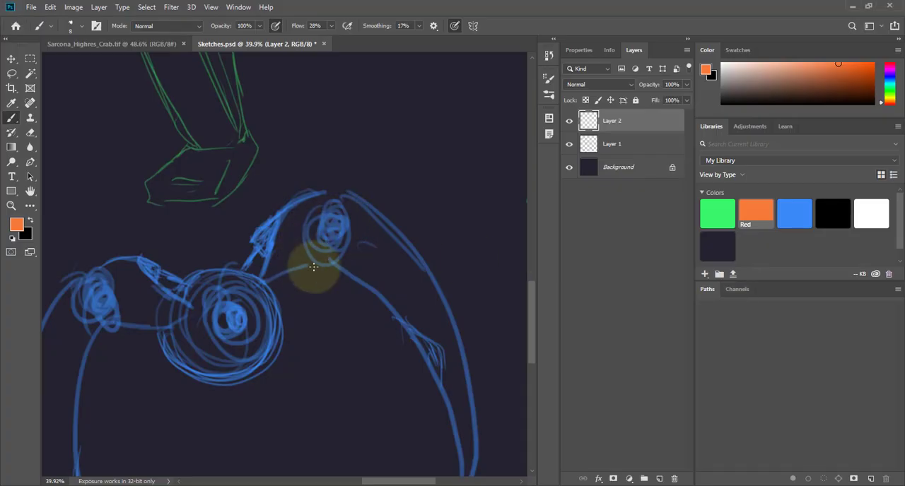
key(alt+Tab)
alt+drag(559, 283, 328, 278)
alt+middle_drag(329, 278, 274, 242)
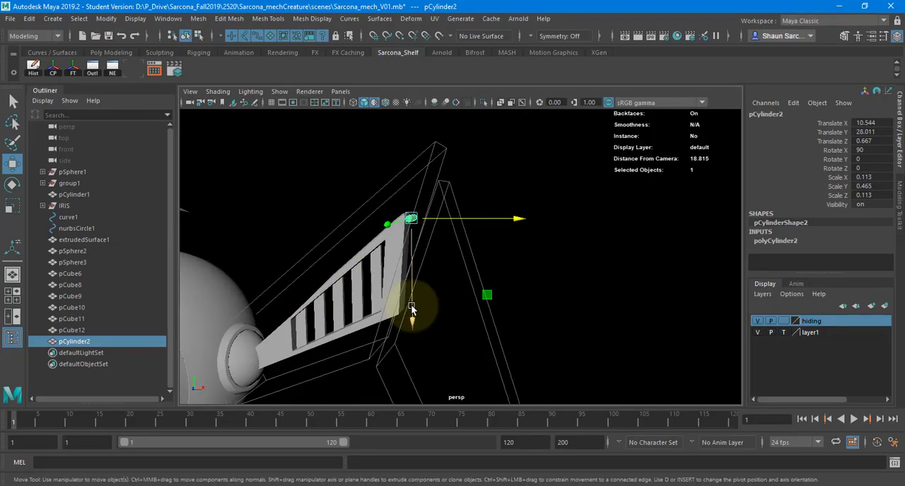
key(ctrl+d)
drag(489, 298, 904, 485)
key(r)
key(w)
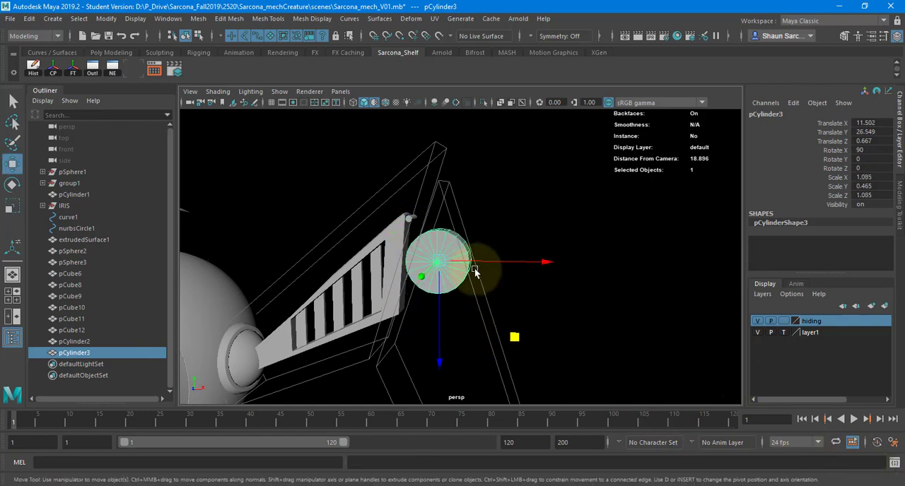
drag(441, 270, 416, 218)
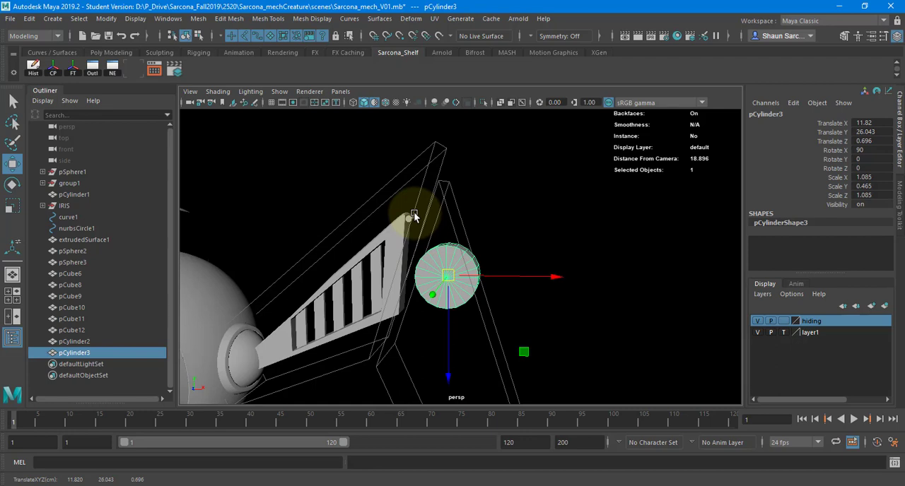
key(Delete)
Reselect the small cylinder at the frame's tip and raise its height subdivisions to 6.
click(414, 212)
key(f)
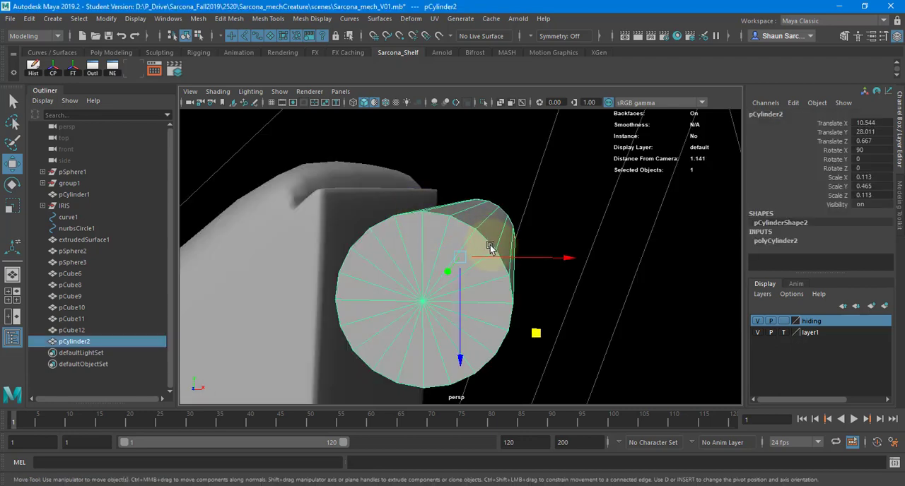
alt+drag(490, 247, 394, 247)
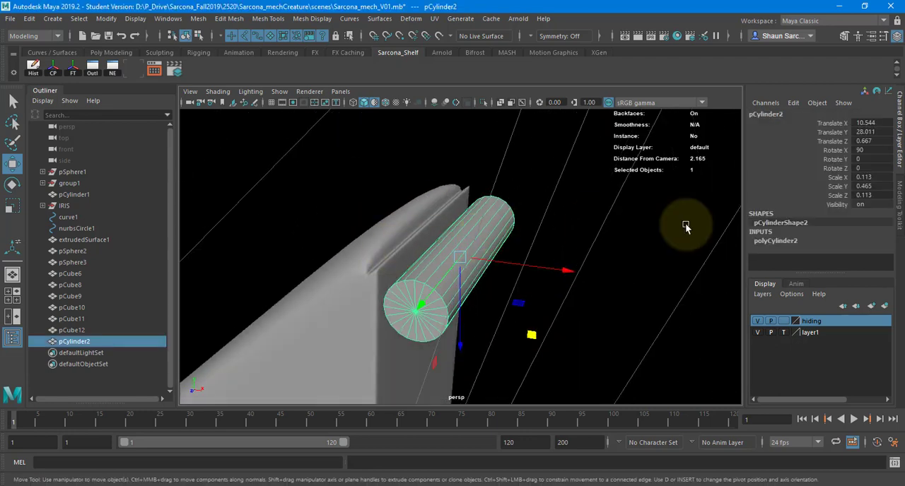
click(786, 244)
scroll(813, 248, down, 2)
click(813, 231)
middle_drag(630, 238, 650, 236)
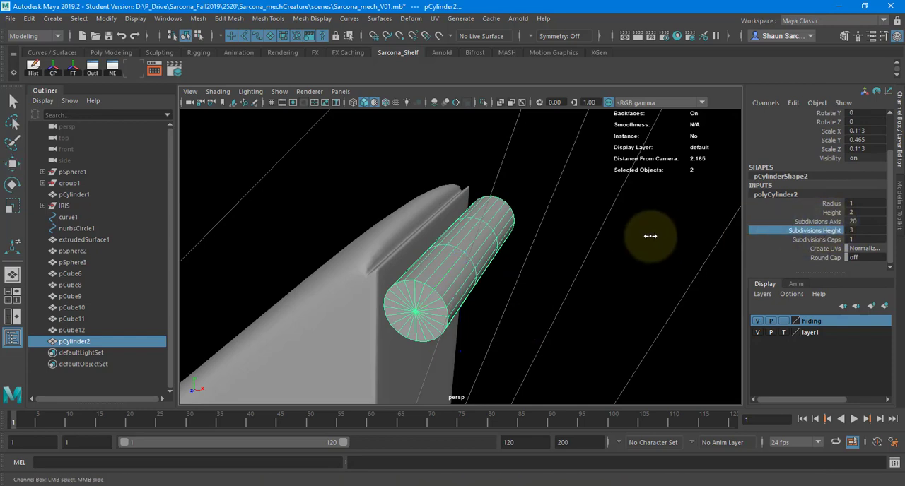
alt+drag(664, 235, 513, 260)
alt+drag(560, 270, 577, 272)
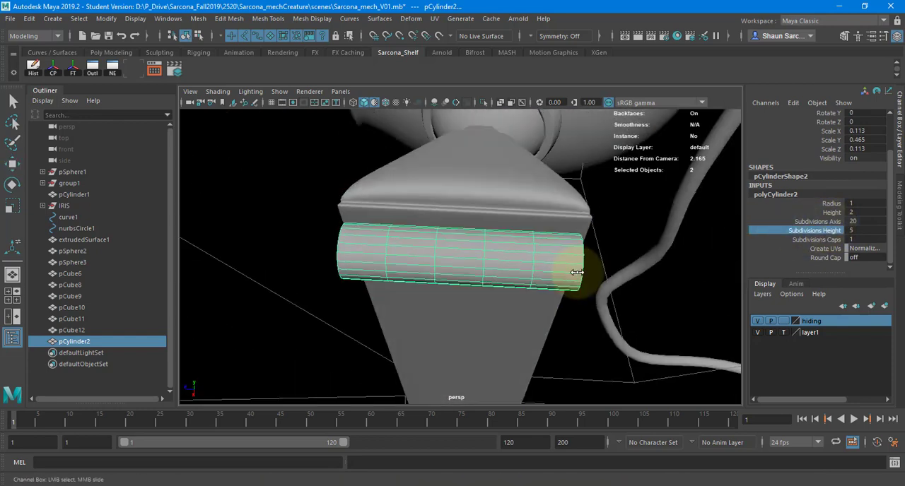
Switch to the browser and search Google Images for "hinge door" to study how door hinges are divided.
key(alt+Tab)
key(alt+Tab)
scroll(290, 120, up, 2)
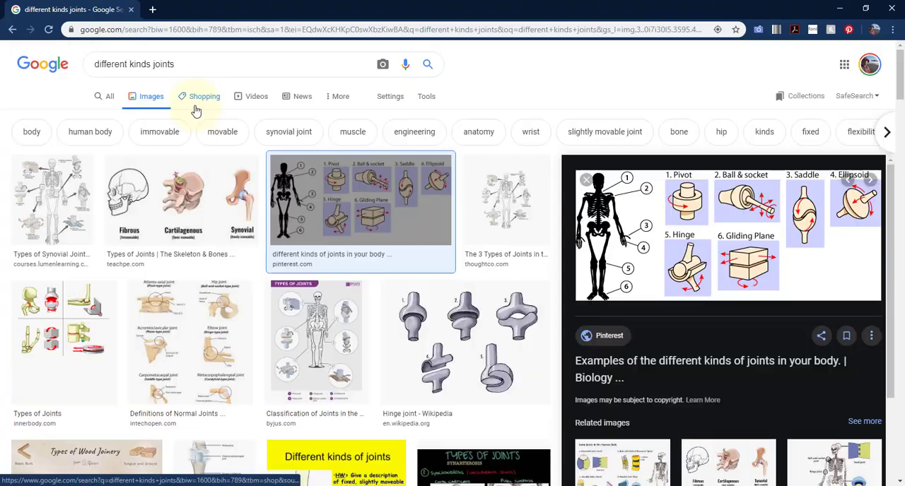
triple_click(125, 61)
text(hinge)
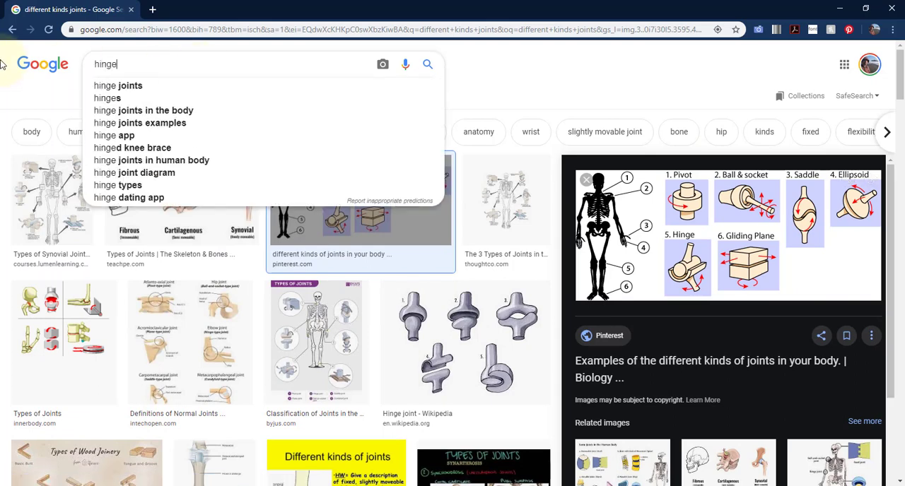
text( door)
key(Return)
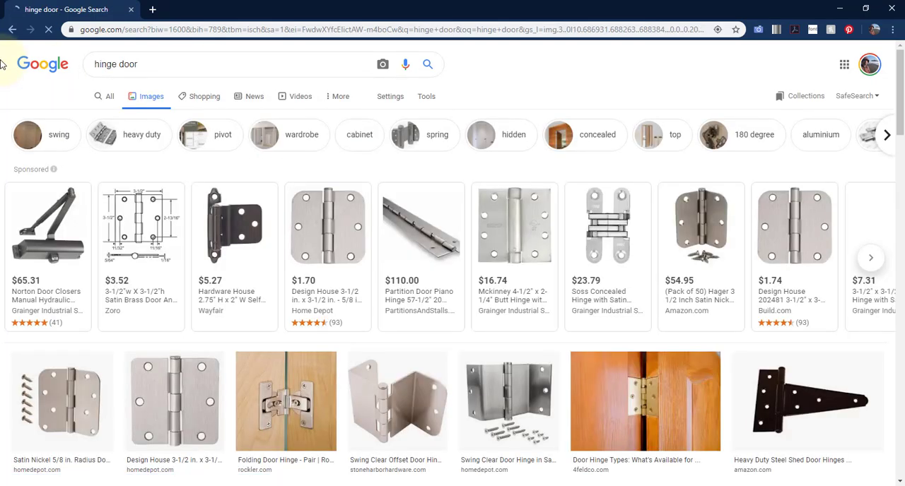
click(347, 226)
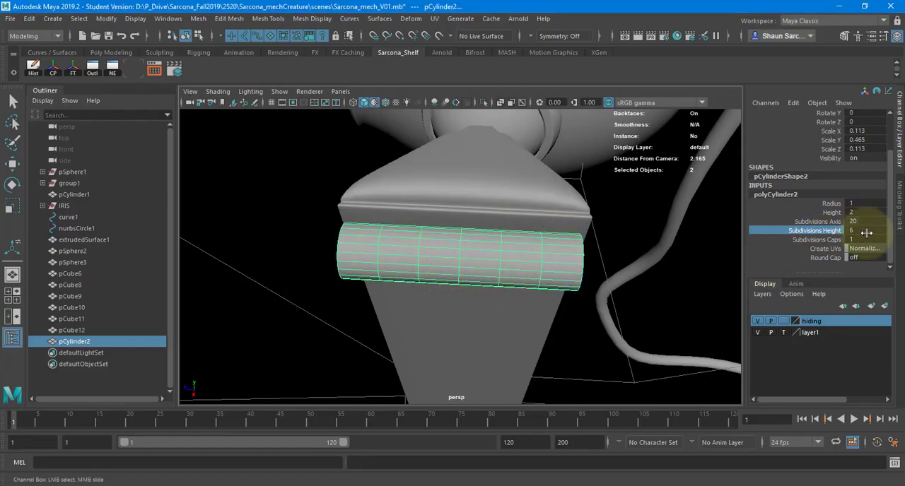
Set the small cylinder's height subdivisions to 5.
drag(867, 234, 832, 234)
text(5)
key(Tab)
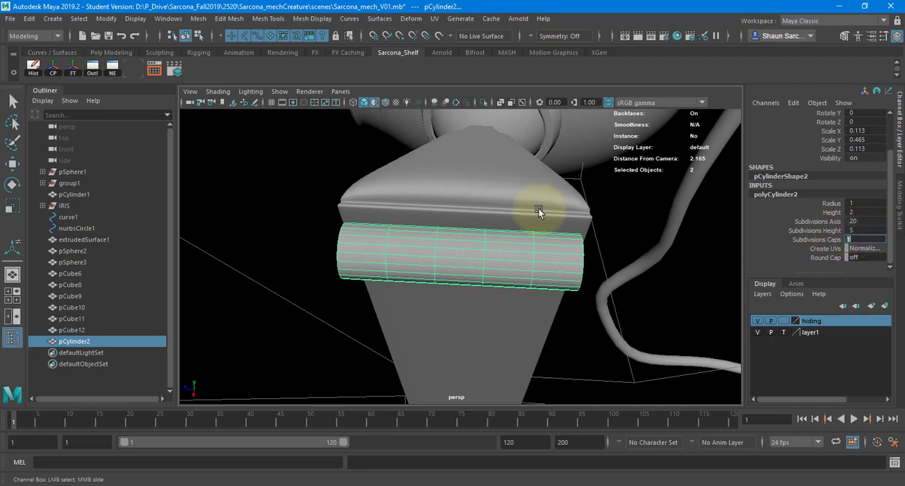
Select all faces of the cylinder's second and fourth bands, and check the selection in wireframe display.
alt+drag(464, 211, 474, 226)
right_drag(430, 239, 430, 216)
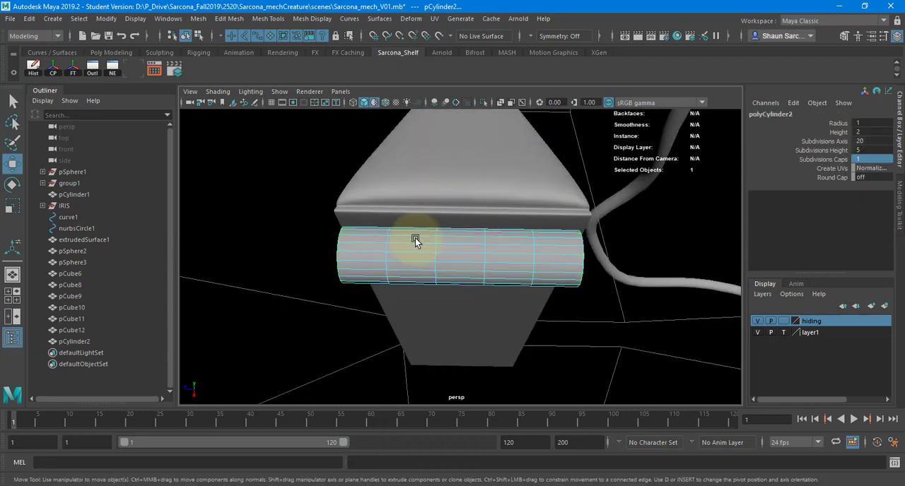
alt+drag(418, 238, 466, 220)
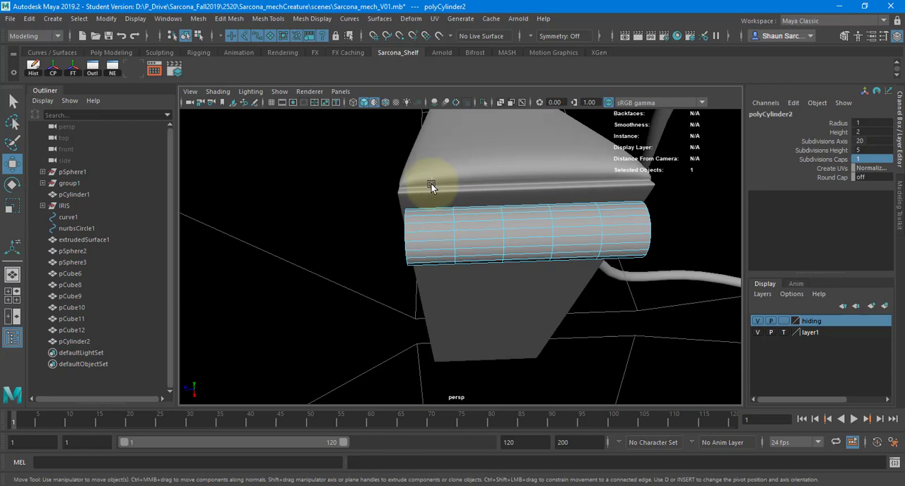
click(475, 182)
key(ctrl+z)
drag(475, 188, 481, 317)
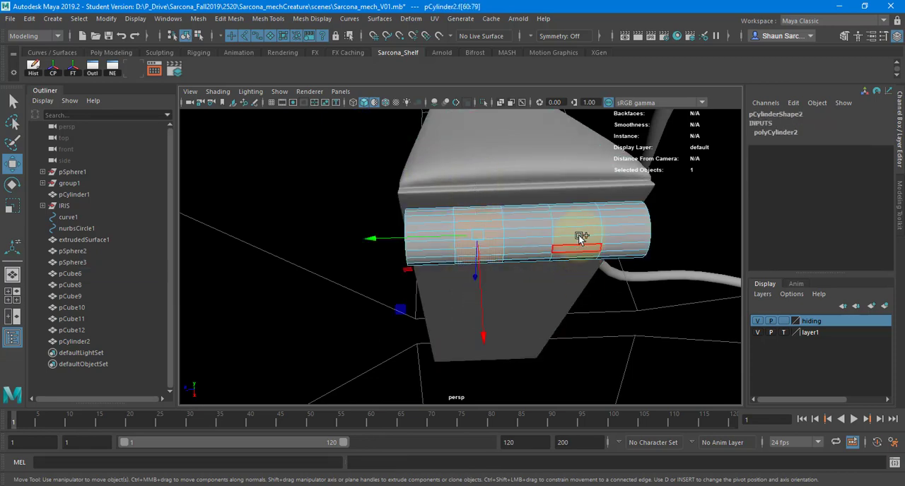
shift+drag(565, 192, 568, 254)
key(4)
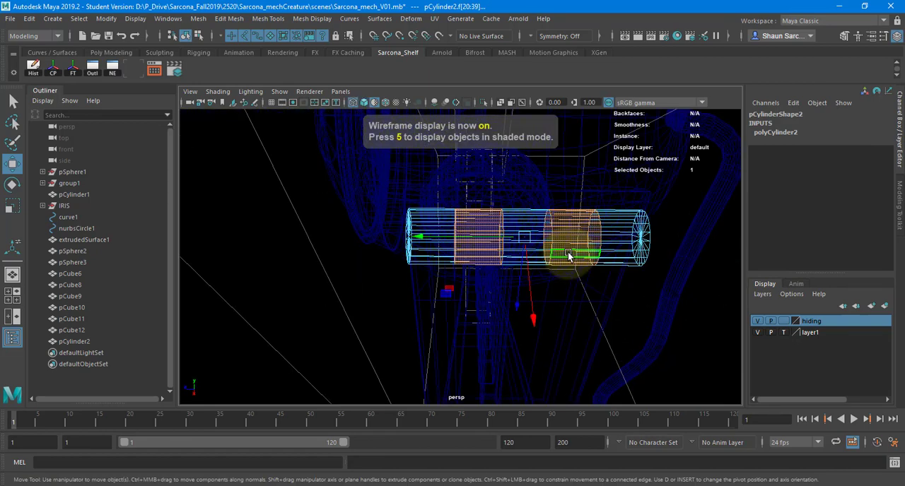
key(5)
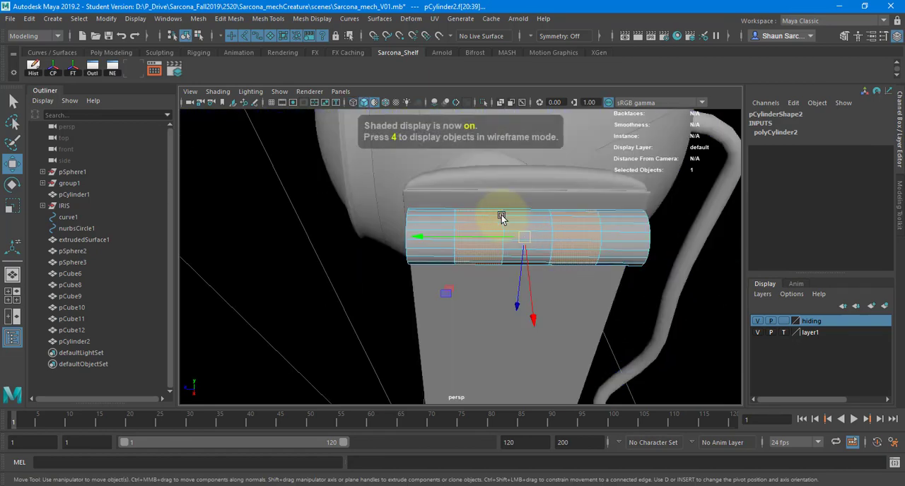
Extract the two selected face bands from the cylinder as separate pieces.
click(240, 18)
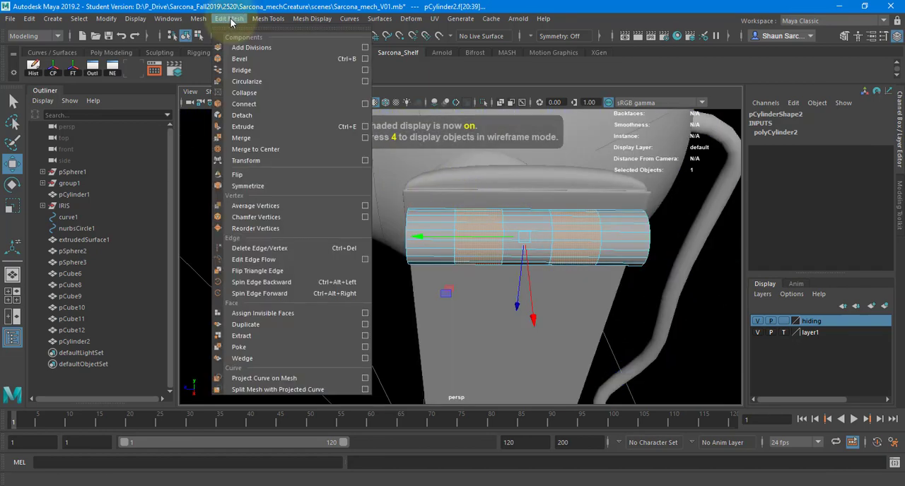
click(289, 335)
key(w)
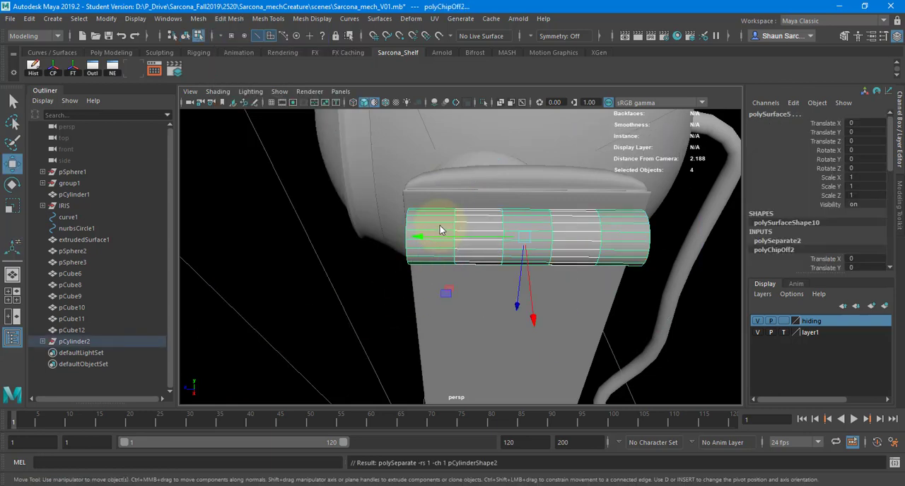
Center the pivots of the two extracted bands and narrow both along the cylinder's axis to a Y scale of about 0.917.
click(462, 222)
key(q)
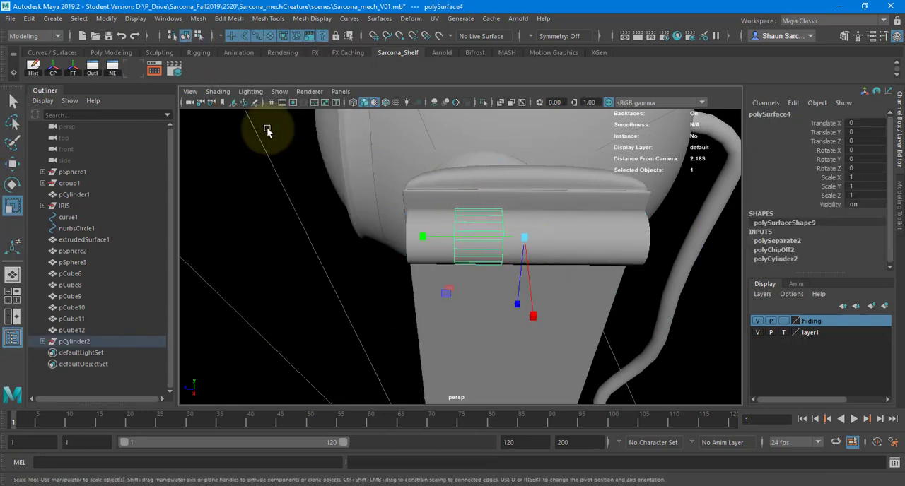
click(55, 74)
key(r)
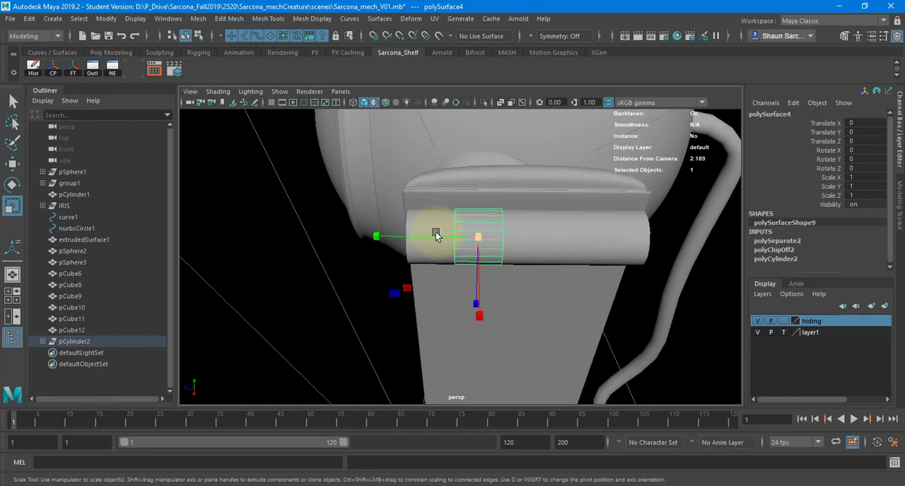
click(578, 234)
key(ctrl+z)
key(ctrl+z)
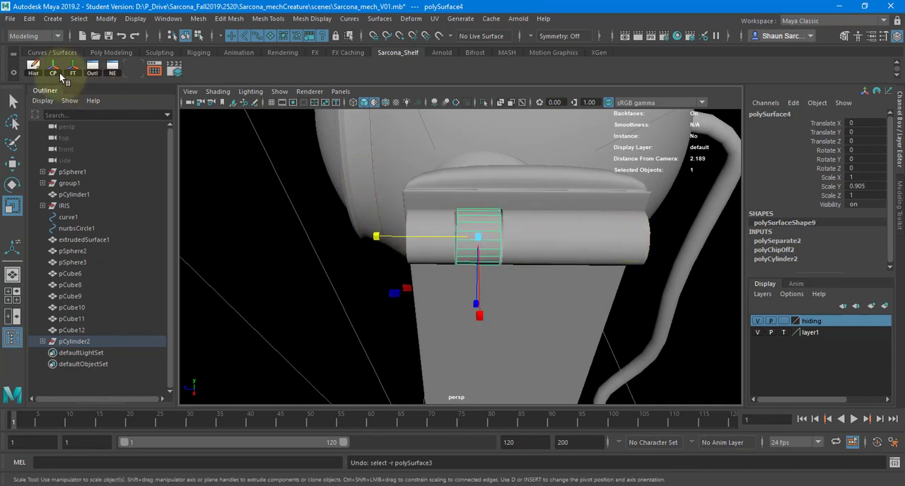
shift+click(577, 235)
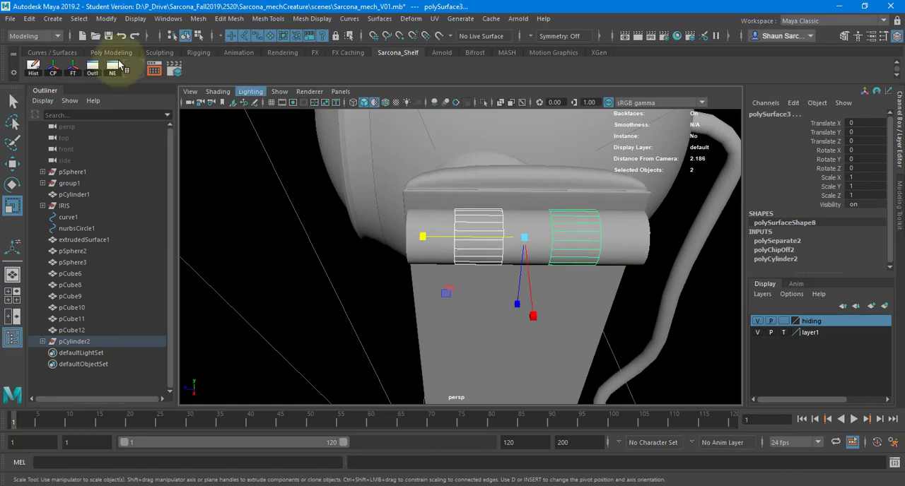
drag(476, 241, 544, 244)
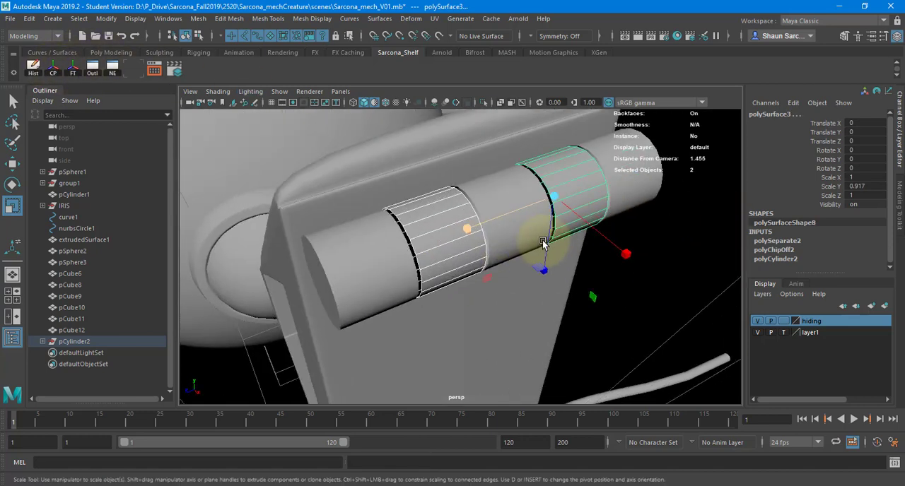
Extrude the two narrowed bands slightly, and extrude the faces of the remaining end and middle sections with a thickness of 0.002.
key(ctrl+e)
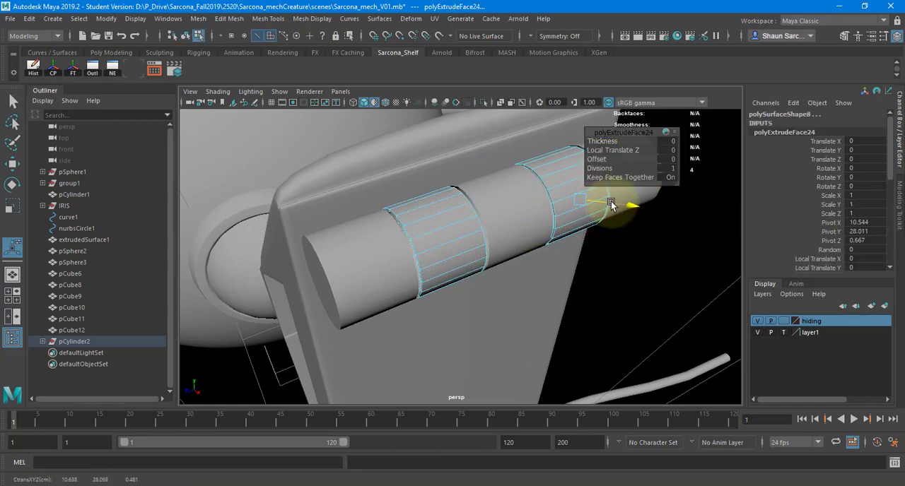
drag(610, 203, 606, 204)
right_drag(373, 235, 369, 238)
click(369, 237)
key(ctrl+e)
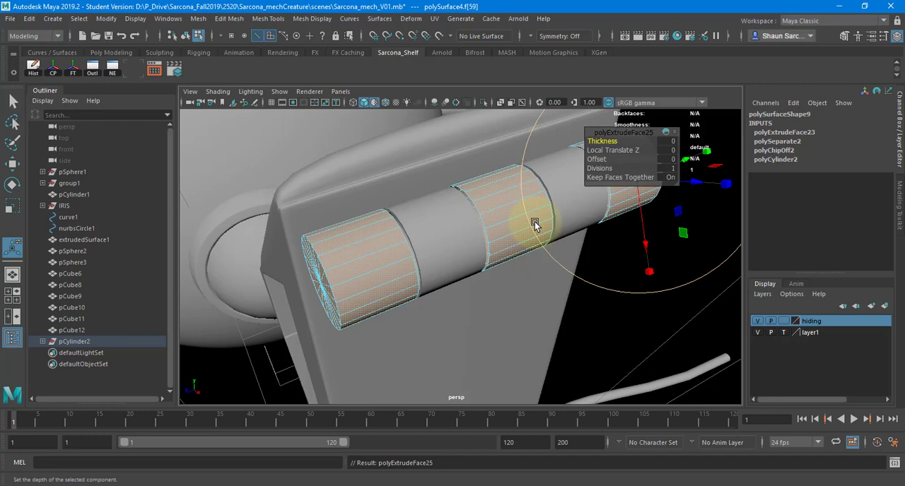
click(673, 145)
text(.2)
key(Return)
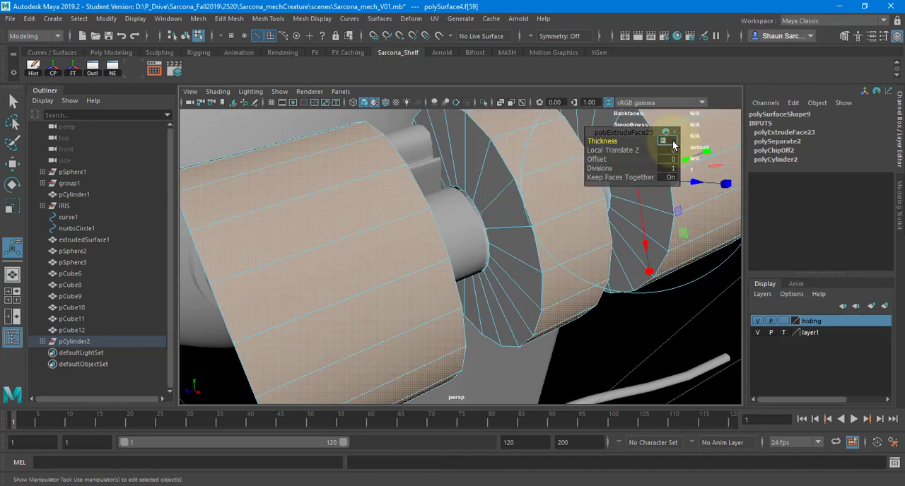
text(.05)
key(Return)
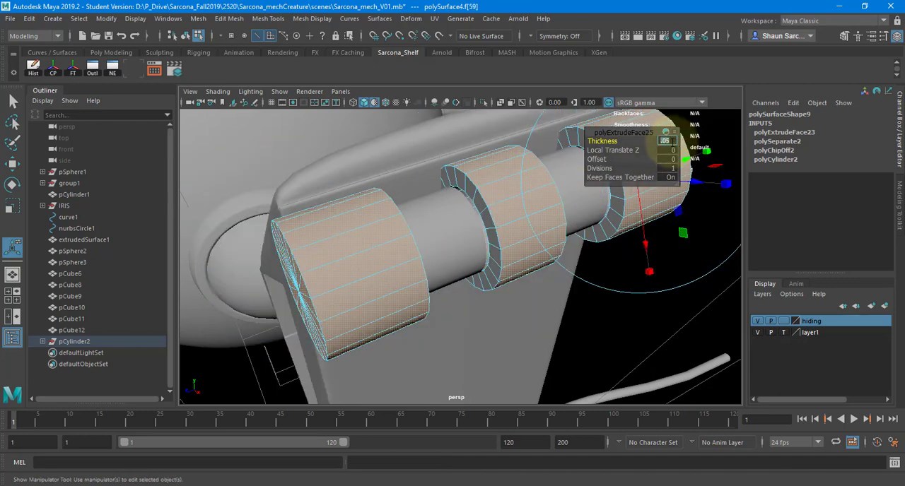
text(.002)
key(Return)
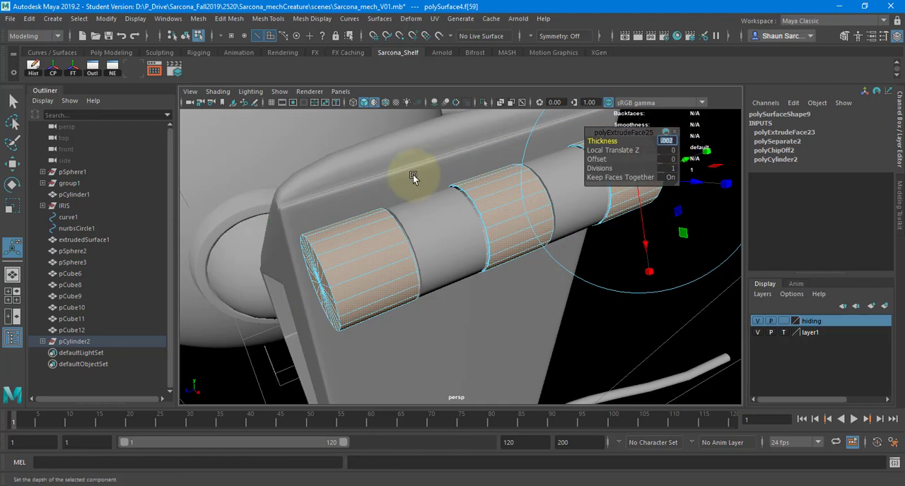
Inspect the extruded hinge sections and the gaps between them up close and from several angles.
alt+drag(430, 190, 486, 205)
alt+right_drag(486, 204, 601, 182)
mouse_move(448, 194)
alt+mouse_down()
mouse_move(443, 174)
mouse_move(483, 184)
mouse_move(459, 186)
alt+mouse_up()
alt+right_drag(384, 191, 399, 193)
scroll(396, 196, up, 5)
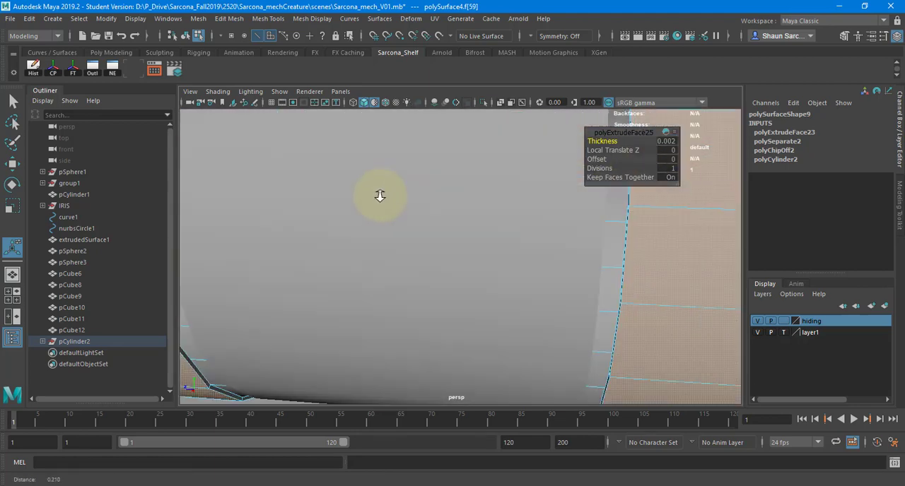
scroll(375, 196, down, 7)
alt+drag(369, 194, 327, 204)
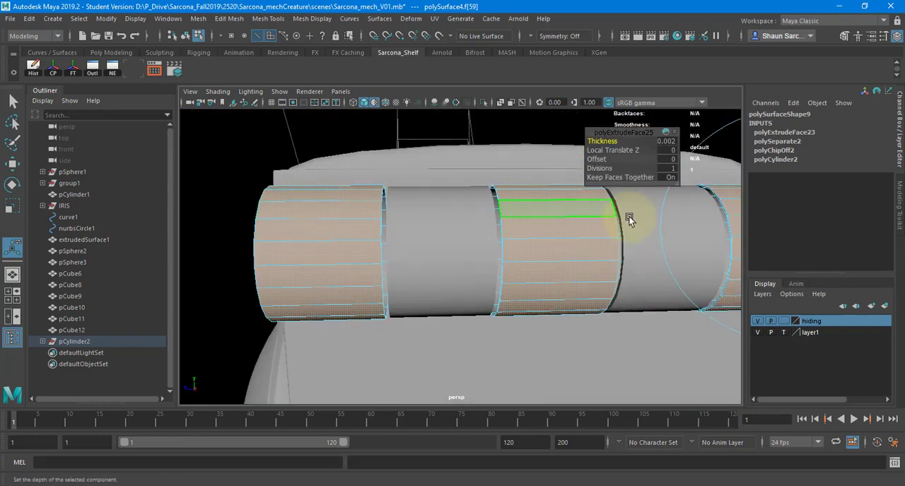
Check the door hinge product photo in Chrome against the hinge sections modelled in Maya.
key(alt+Tab)
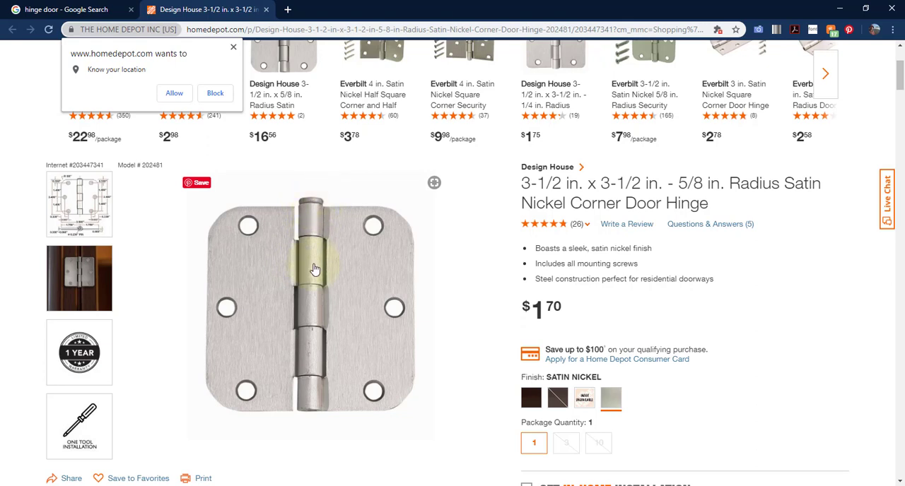
key(alt+Tab)
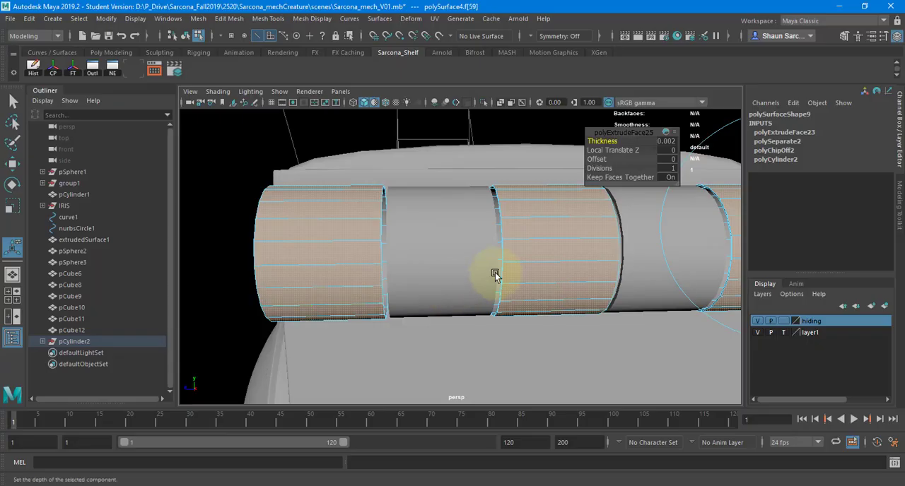
alt+drag(495, 273, 439, 247)
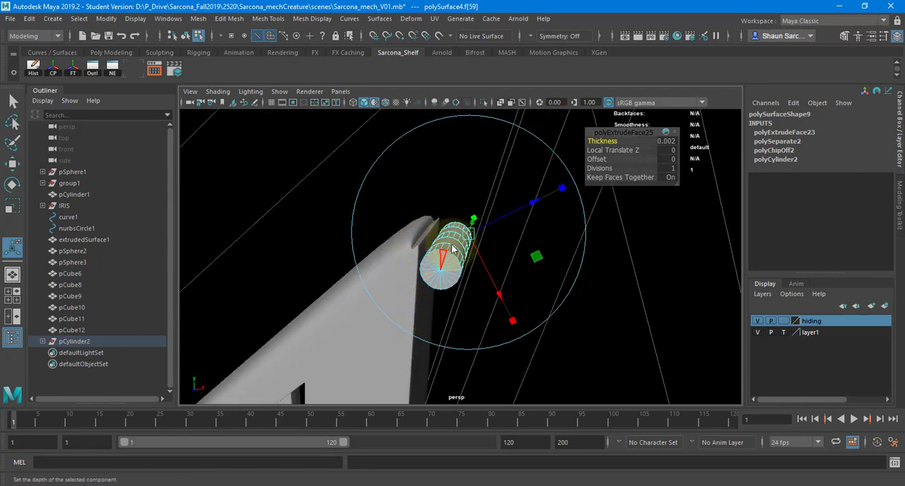
Return to object selection mode and save the creature scene.
key(F8)
alt+right_drag(468, 241, 314, 249)
alt+right_drag(548, 275, 230, 230)
alt+drag(304, 281, 449, 222)
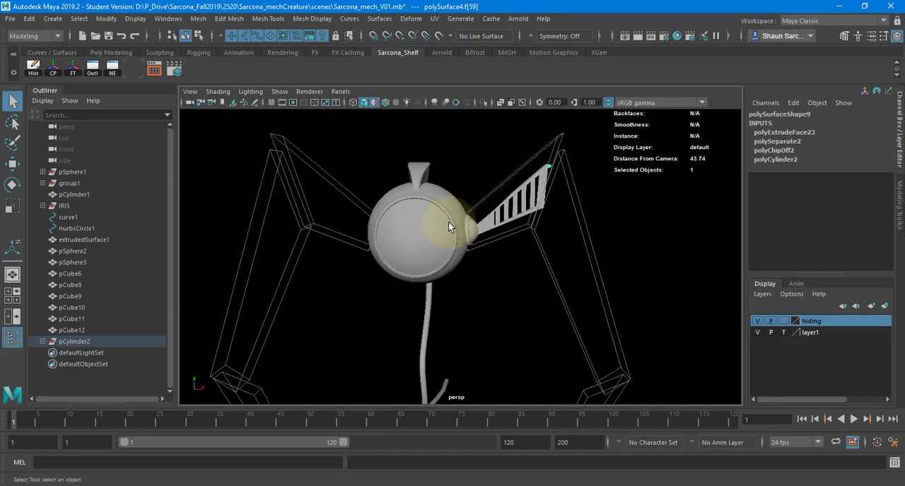
key(ctrl+s)
key(Return)
Create a polygon gear primitive and frame it in the perspective view.
click(52, 18)
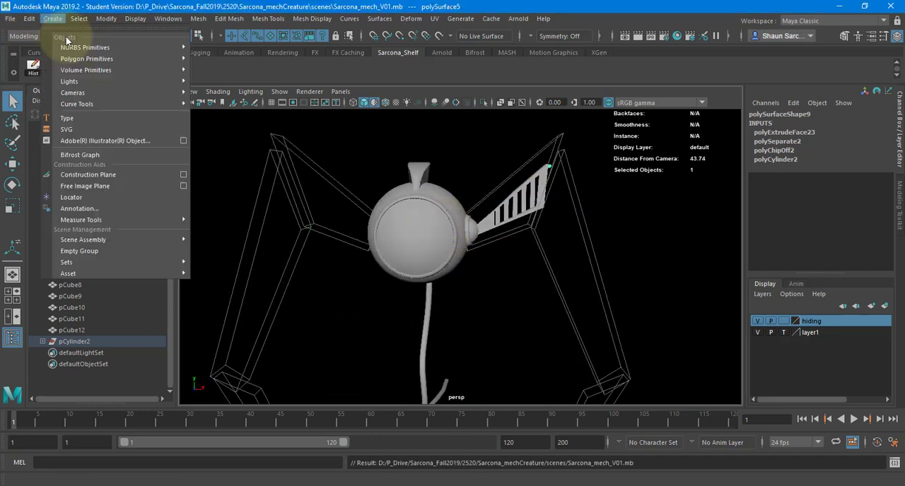
mouse_move(113, 67)
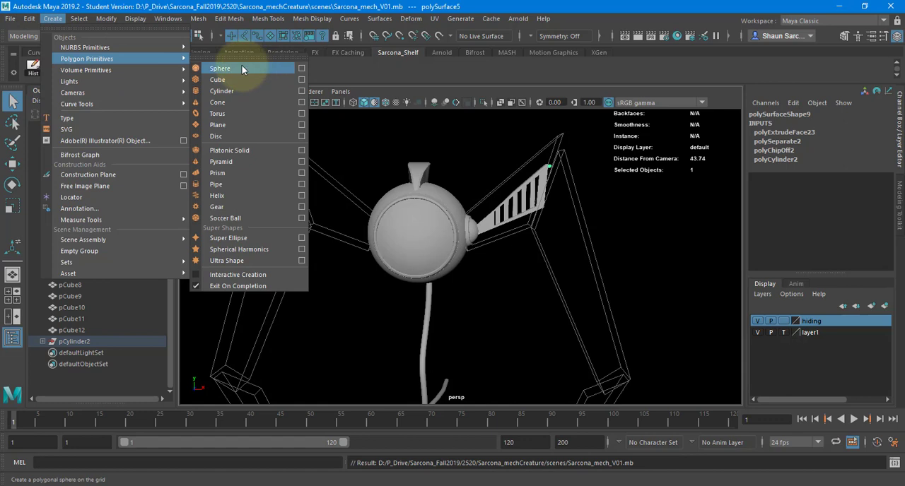
click(238, 207)
key(f)
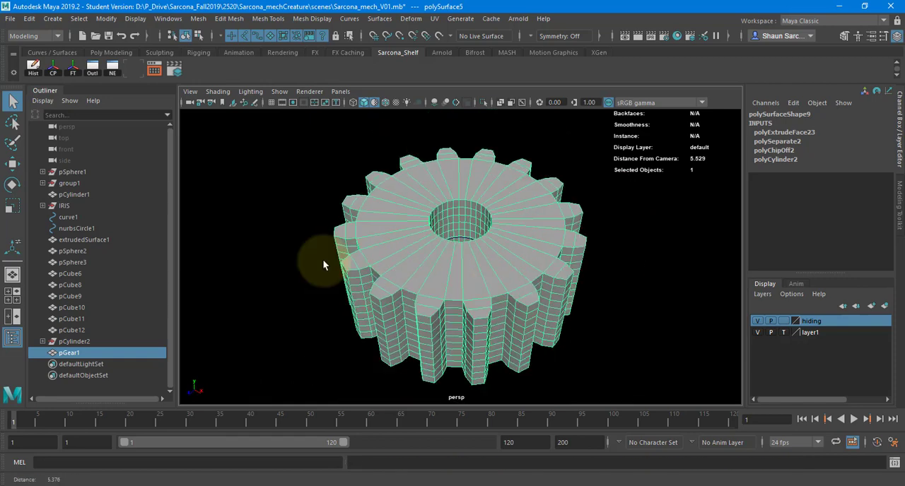
Try flattening the gear with a Y scale of about 0.216, and undo the scaling.
key(r)
drag(456, 177, 457, 254)
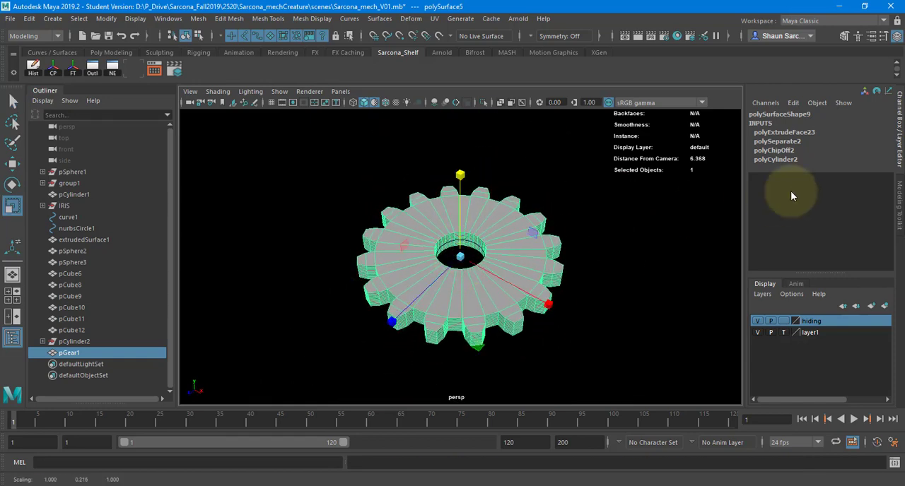
key(ctrl+z)
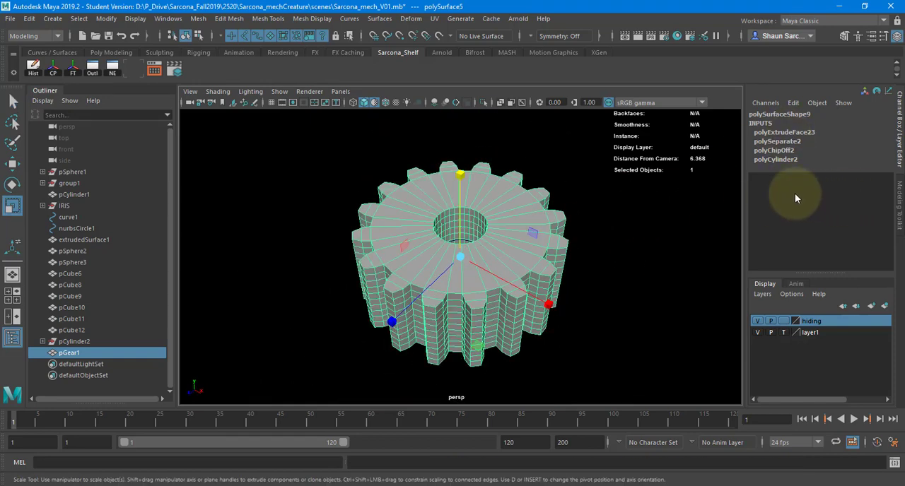
Adjust the gear's construction attributes: radius 2.031, internal radius 1.396, height 2.285, height divisions 1, gear spacing 0.495 and gear offset 1.624.
key(ctrl+a)
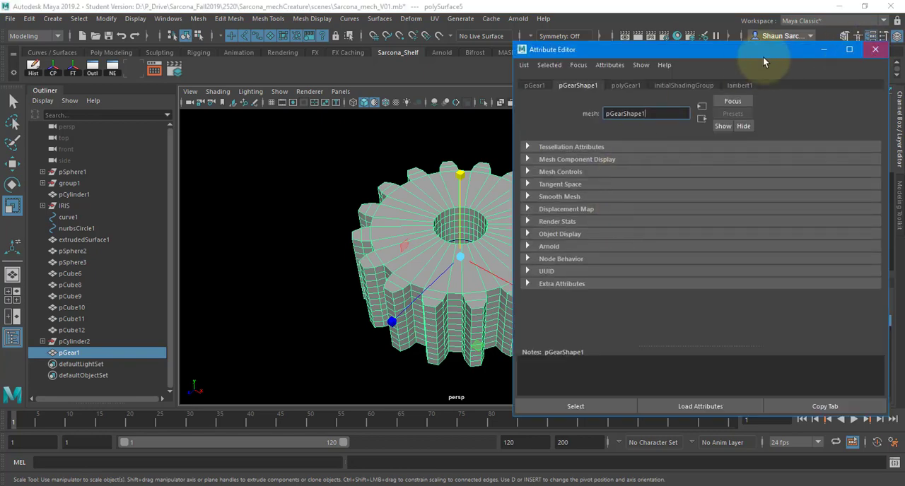
key(ctrl+a)
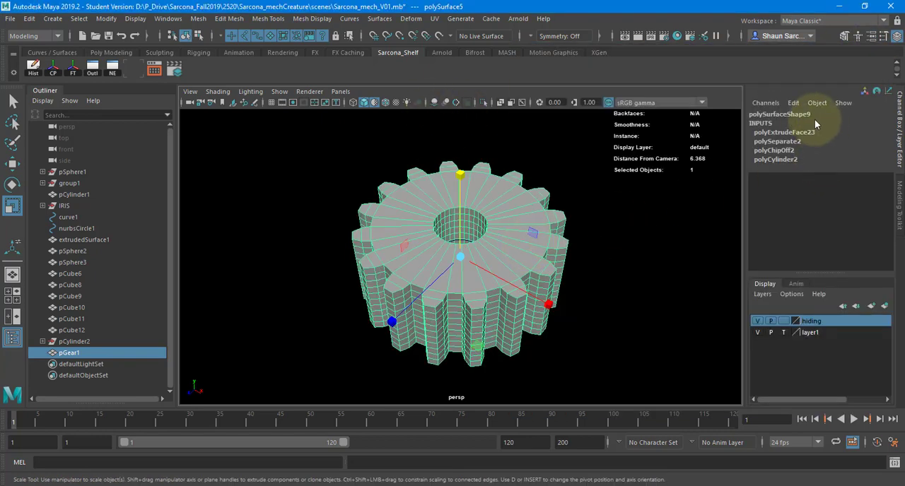
key(ctrl+a)
click(623, 87)
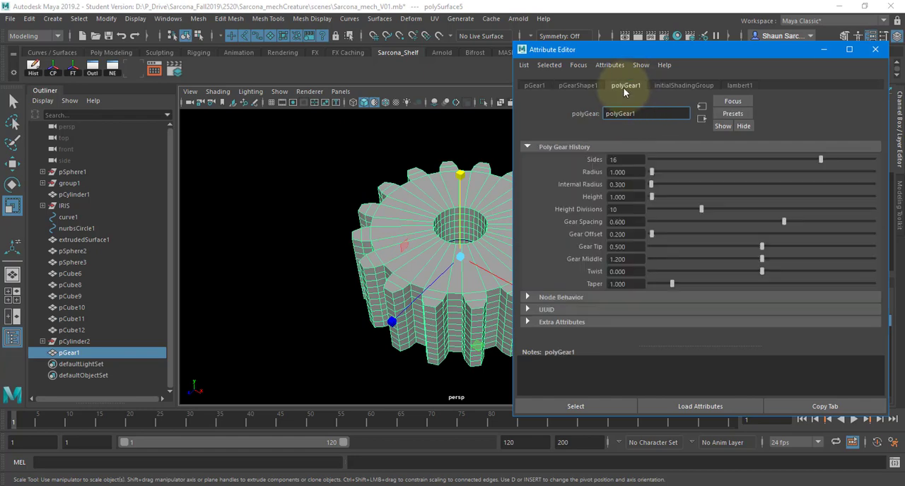
alt+middle_drag(405, 162, 291, 158)
click(762, 161)
drag(761, 163, 821, 161)
drag(652, 173, 762, 220)
text(zz)
drag(698, 235, 668, 234)
alt+right_drag(468, 213, 343, 239)
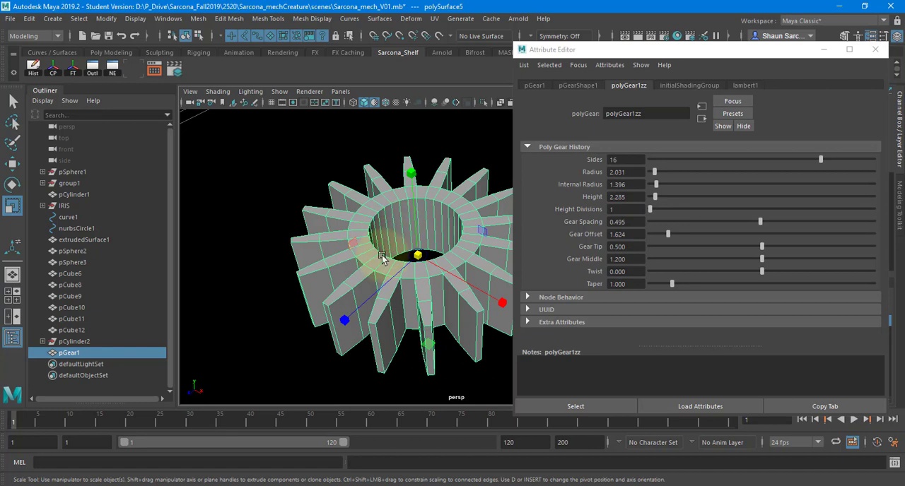
alt+drag(384, 259, 440, 277)
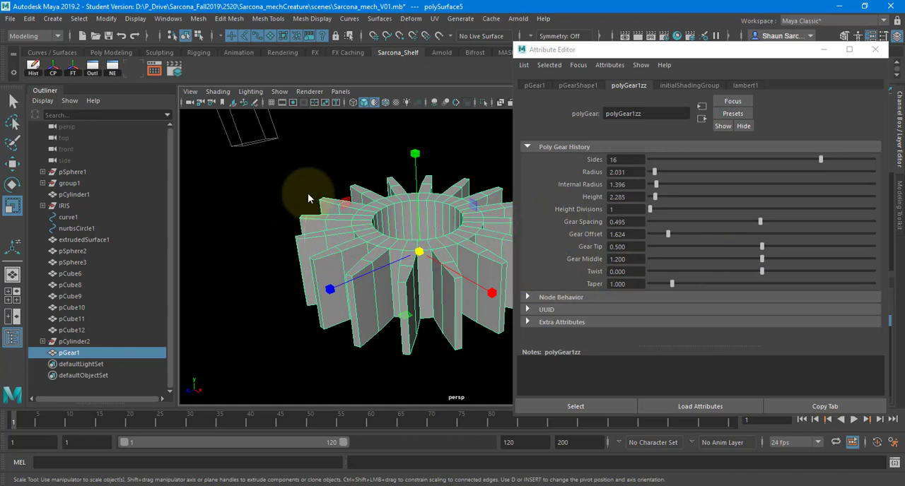
Try selecting the border edges of the gear's teeth one by one.
key(F11)
alt+drag(304, 205, 300, 255)
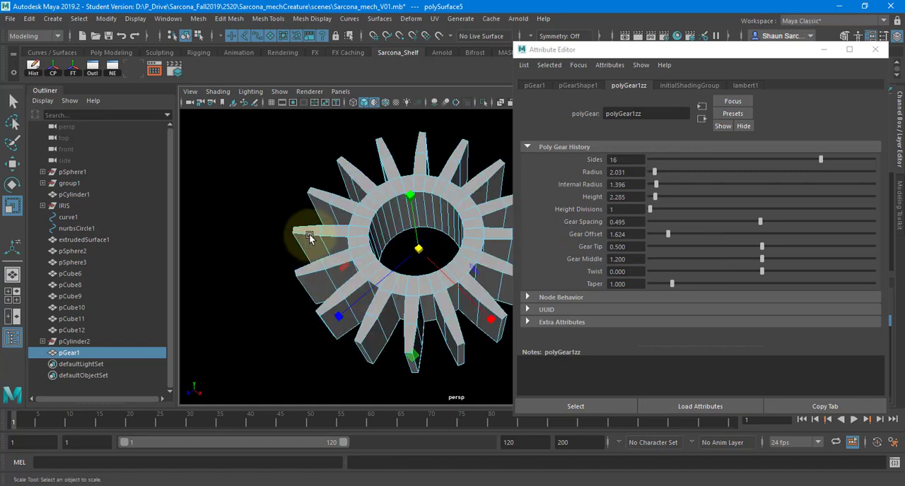
click(305, 226)
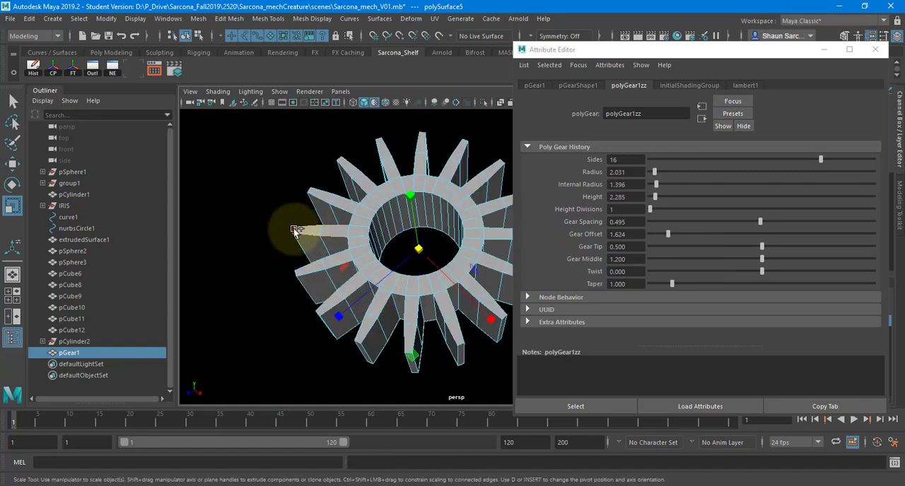
key(f)
scroll(413, 225, down, 3)
alt+drag(413, 224, 390, 239)
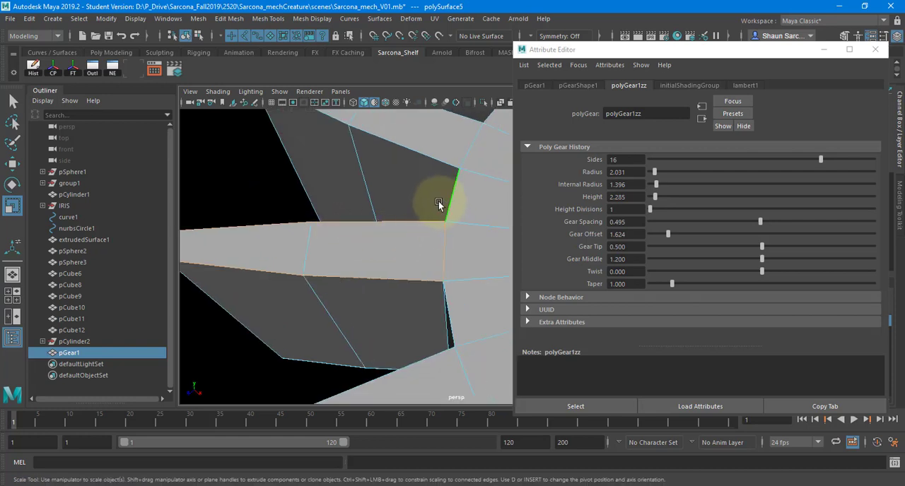
shift+click(406, 162)
alt+drag(402, 203, 529, 205)
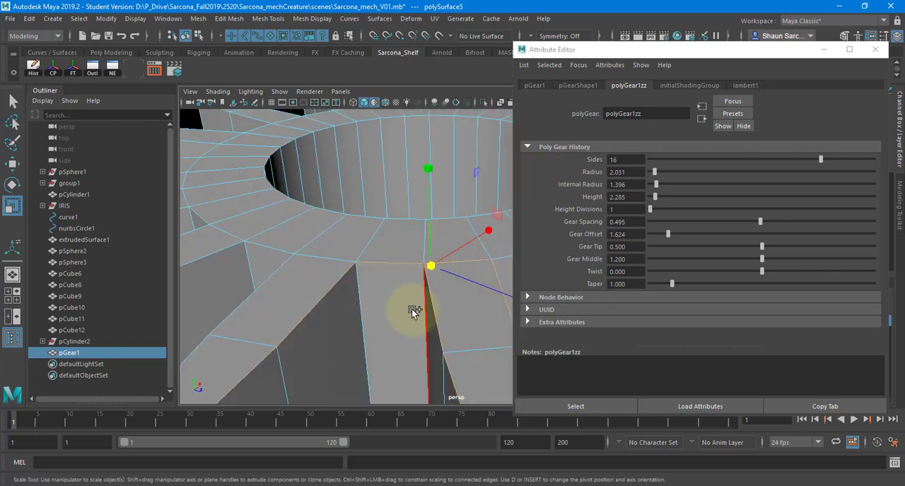
Select all edges of the gear at once and bevel them.
alt+right_drag(349, 300, 210, 251)
alt+middle_drag(425, 241, 374, 215)
alt+right_drag(374, 214, 285, 178)
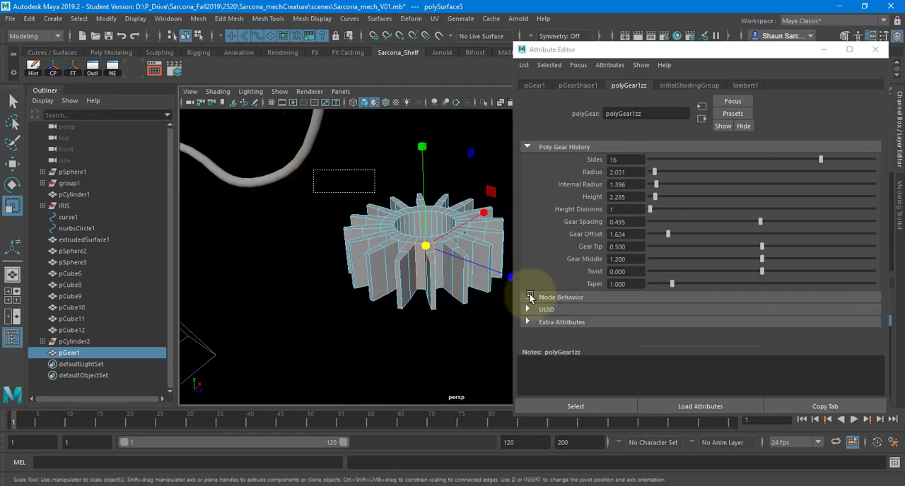
alt+right_drag(374, 215, 546, 250)
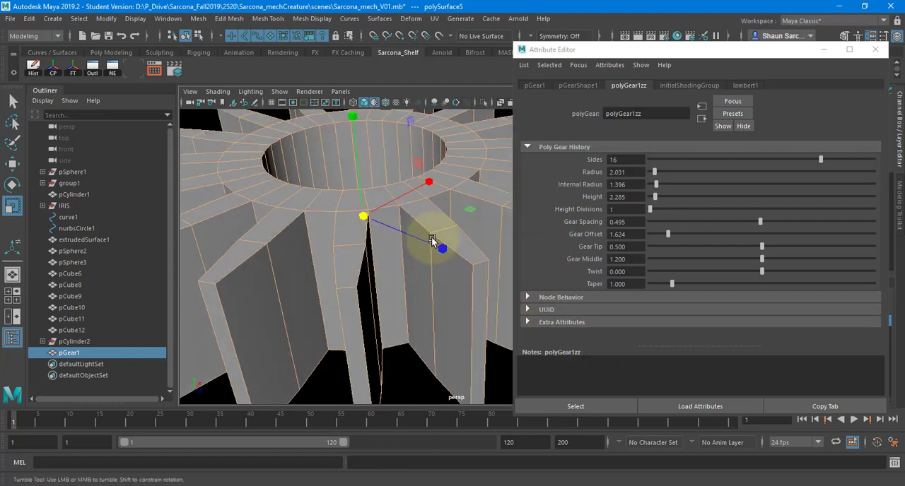
alt+drag(433, 239, 424, 286)
alt+drag(381, 141, 354, 208)
shift+right_drag(353, 208, 411, 211)
Set the gear bevel's fraction to 0.2 and its segments to 12.
click(637, 87)
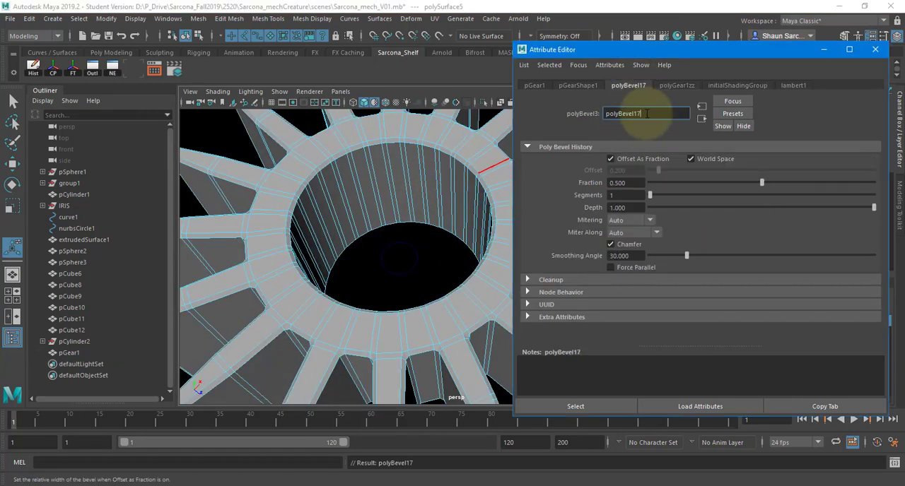
drag(635, 182, 572, 182)
text(0.2)
key(Return)
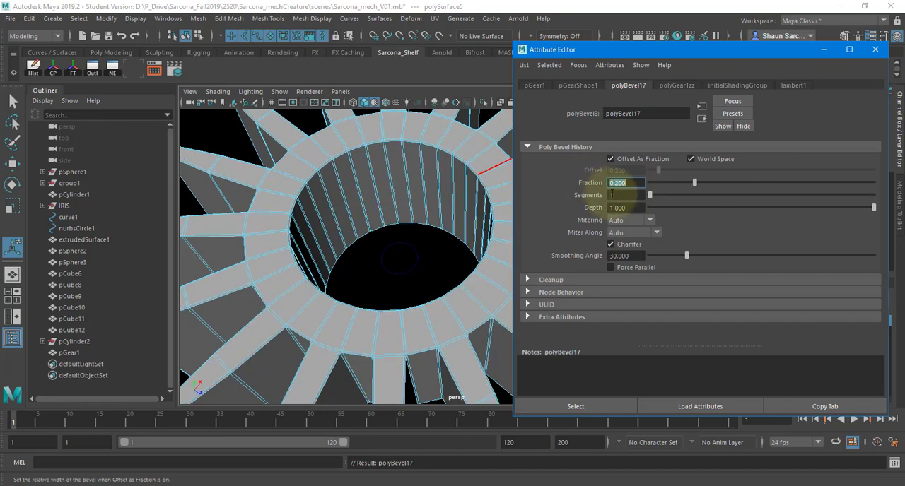
double_click(613, 195)
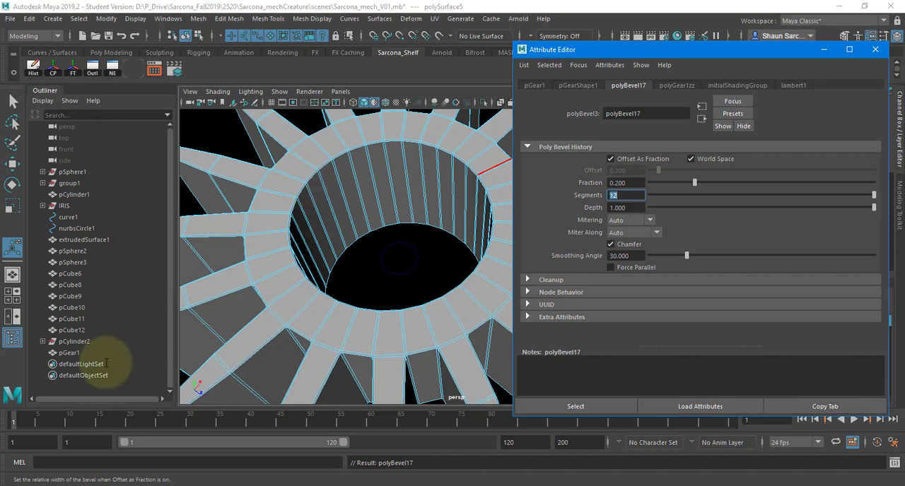
Switch to Chrome, close the Home Depot page and search Google Images for "hinge mech".
key(alt+Tab)
scroll(395, 196, up, 3)
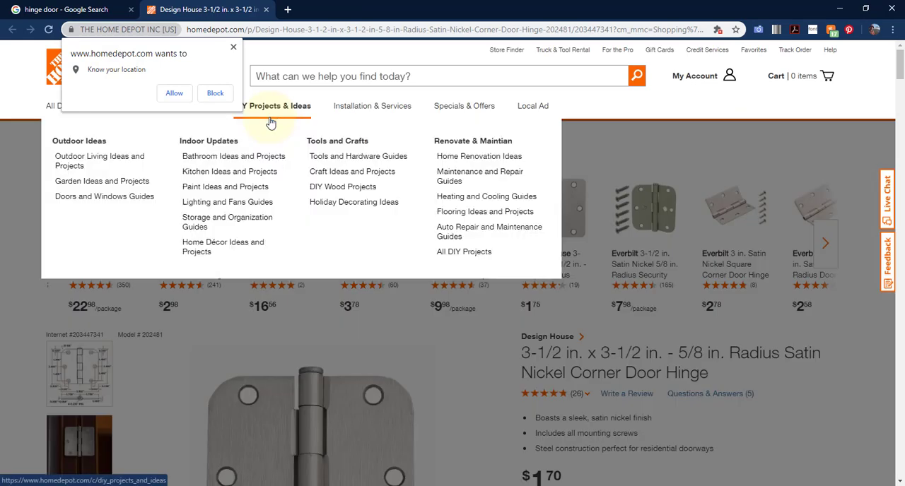
key(ctrl+w)
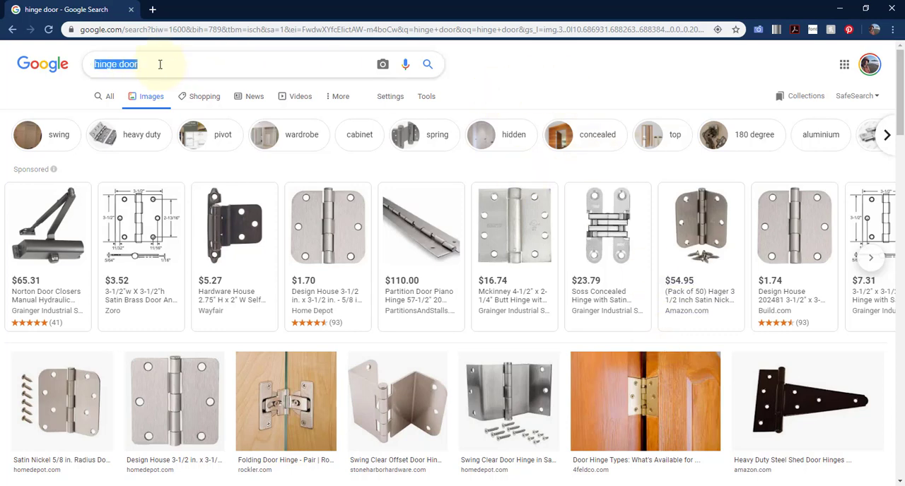
text(e mech)
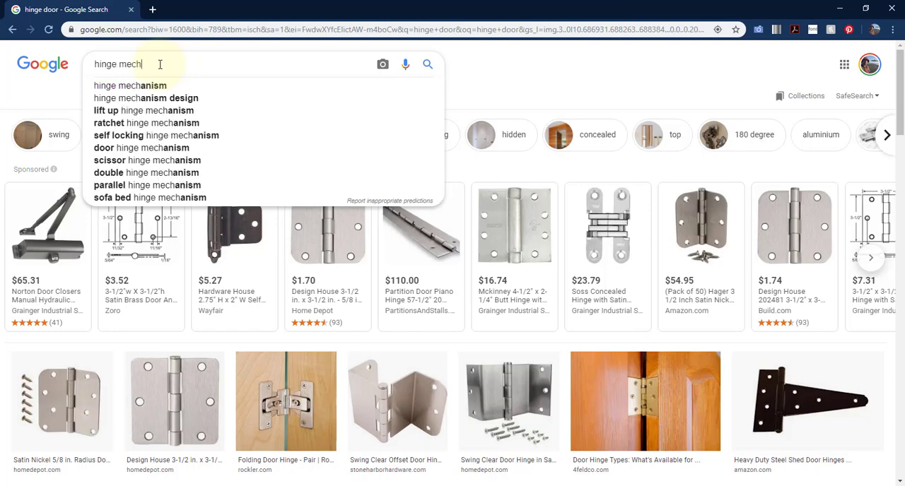
key(Return)
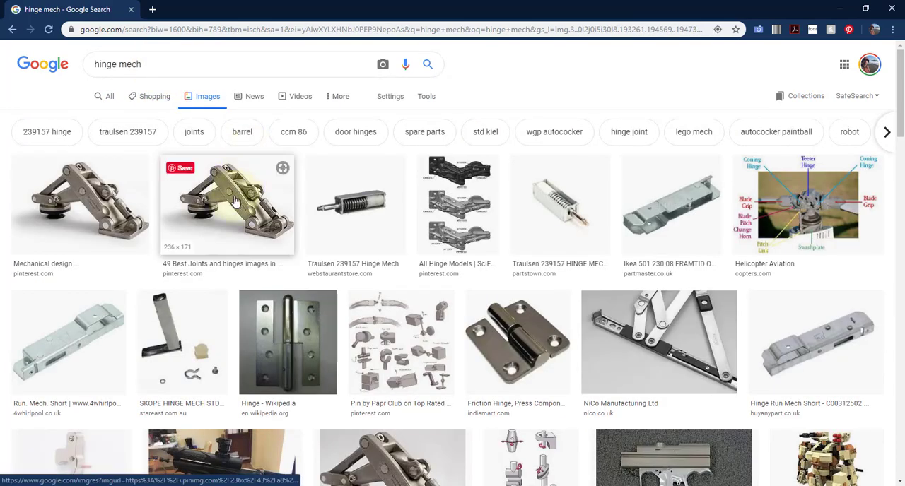
Open the "Joints and hinges" Pinterest board from the image results and view its "BLACK PHOENIX" FULL 3D KitBash Library pin.
click(227, 202)
click(788, 134)
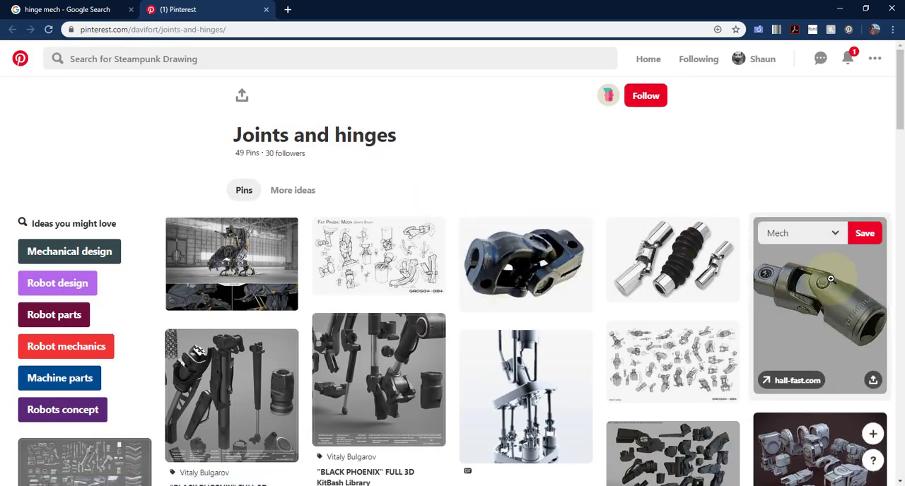
scroll(778, 265, down, 3)
click(226, 197)
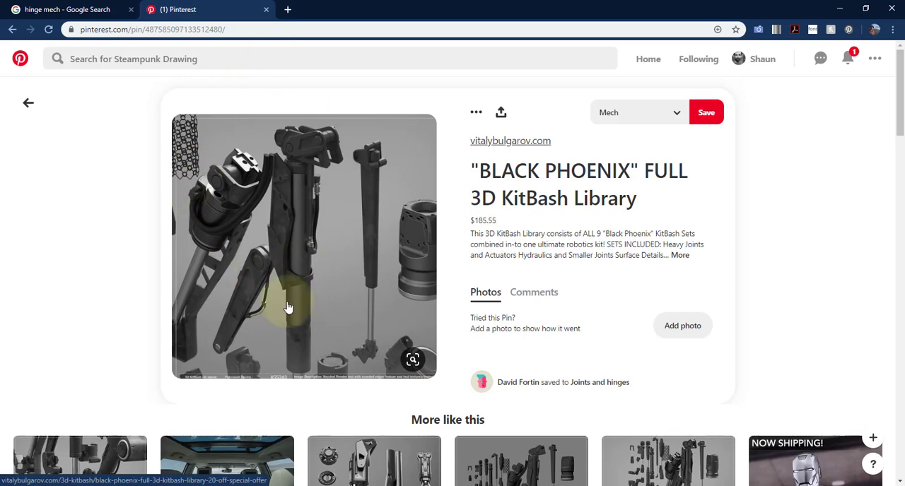
scroll(357, 260, down, 2)
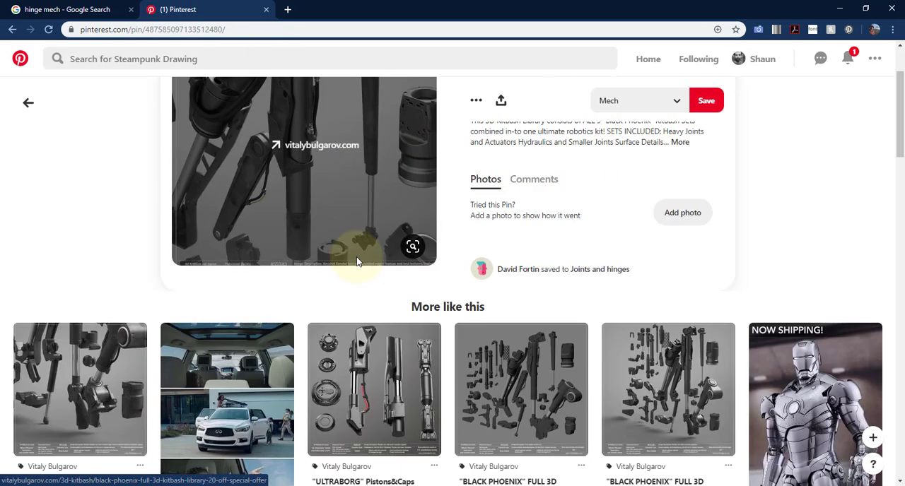
Examine the related "ULTRABORG" Pistons&Caps and "ULTRABORG" SUBD - Full 3D KitBash Library pins for mechanical joint references.
click(406, 367)
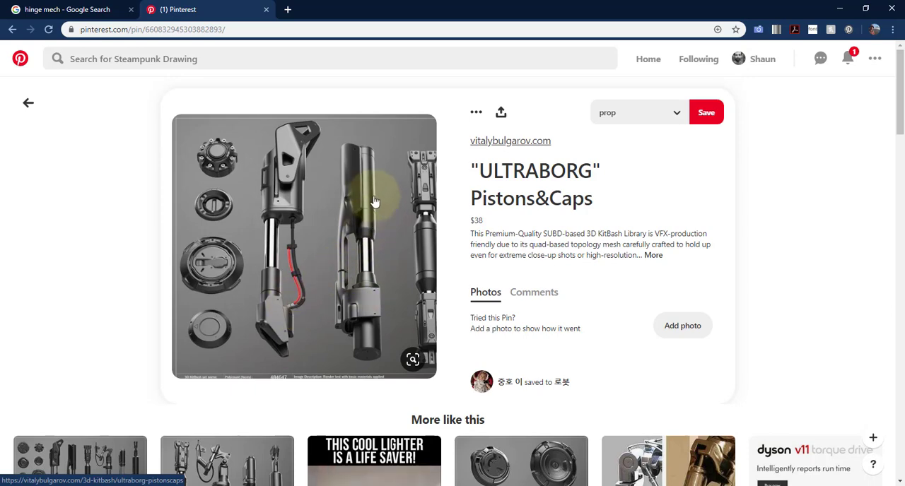
scroll(434, 172, down, 4)
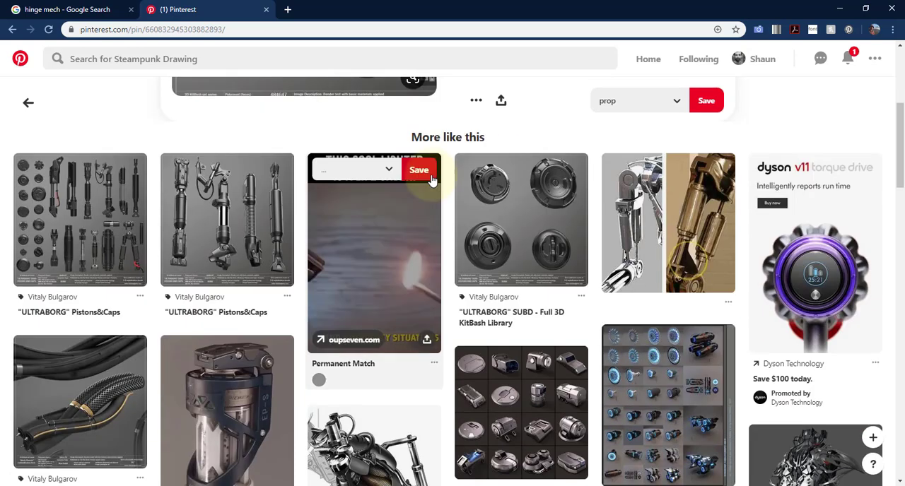
click(547, 198)
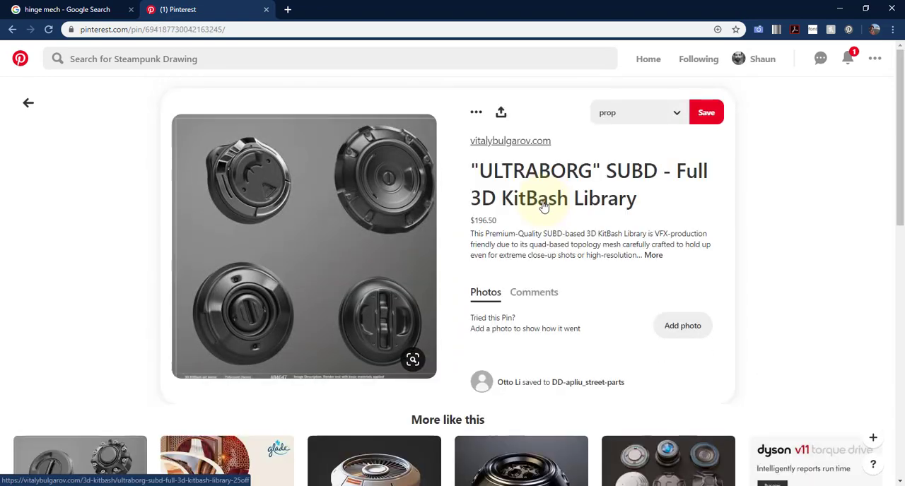
scroll(543, 205, down, 3)
scroll(544, 205, up, 3)
Check the blue leg-joint sketch in Photoshop and return to the gear scene in Maya.
key(alt+Tab)
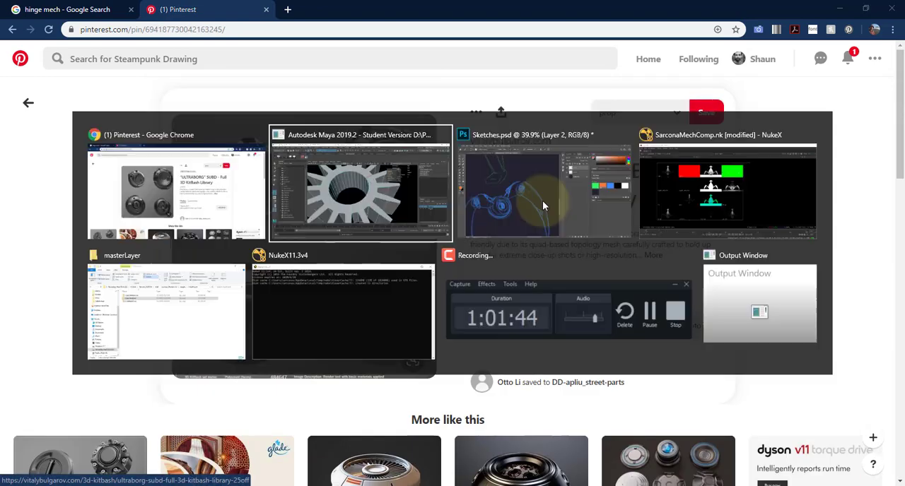
click(542, 201)
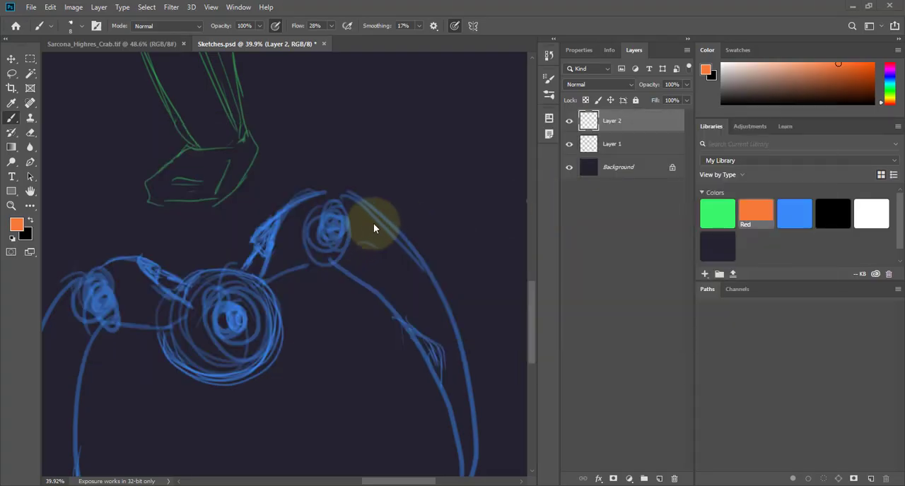
click(854, 6)
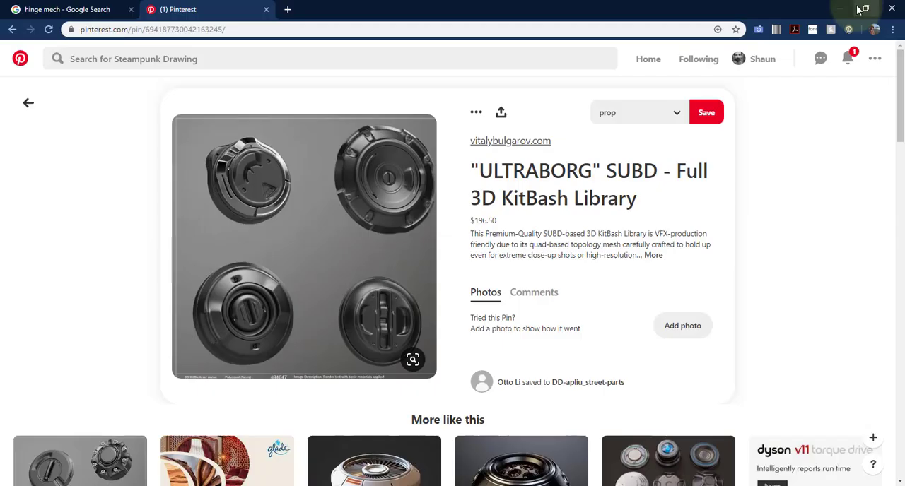
click(852, 6)
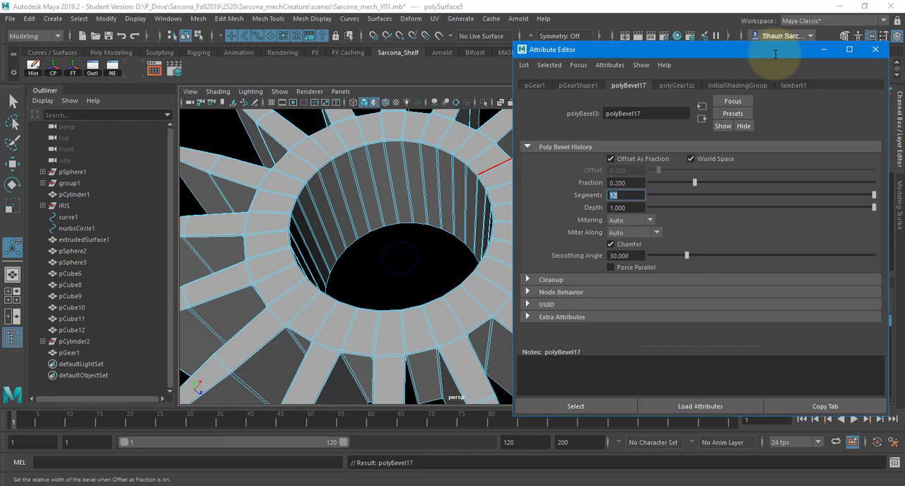
Set the gear bevel's segments to 2 and save the scene.
text(2)
key(Return)
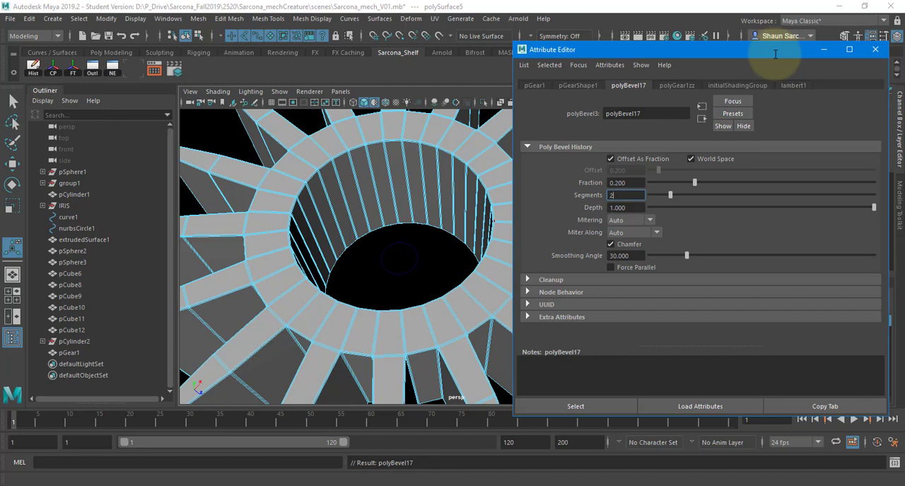
key(Return)
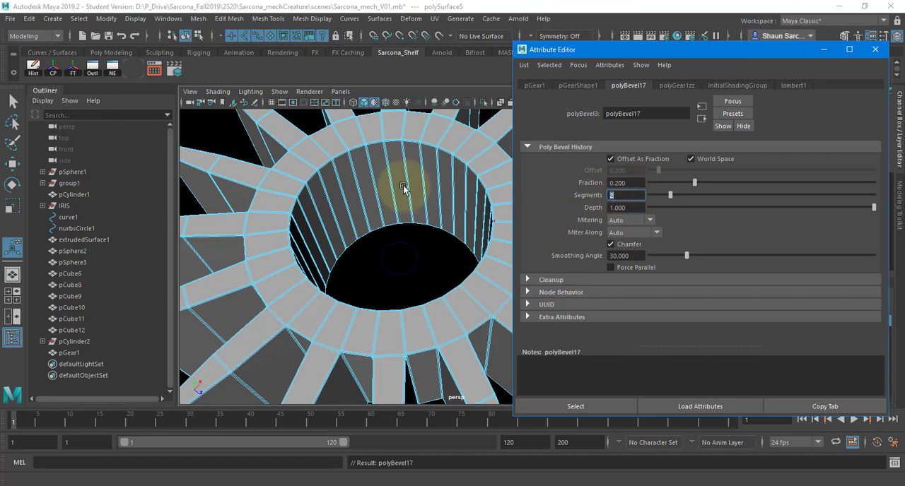
right_drag(356, 180, 376, 147)
key(ctrl+s)
key(Return)
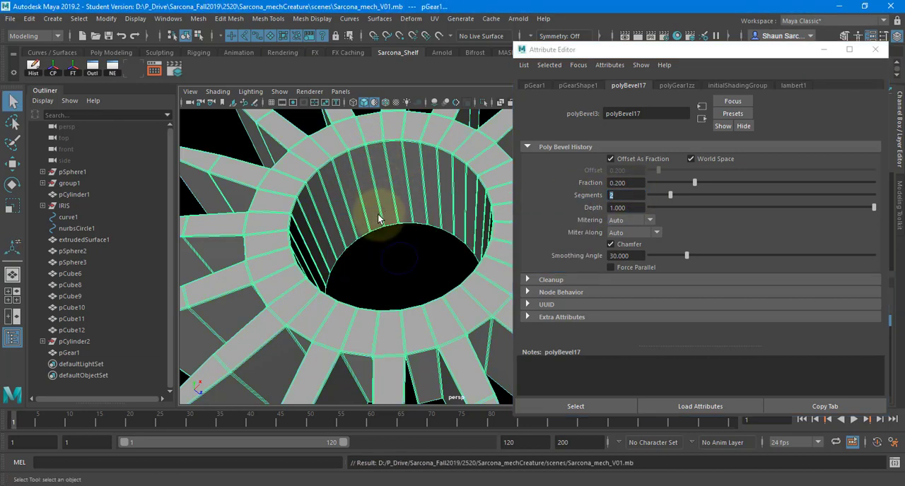
Preview the gear smoothed and examine its bevelled teeth and inner hole from a lower angle.
click(358, 254)
click(392, 182)
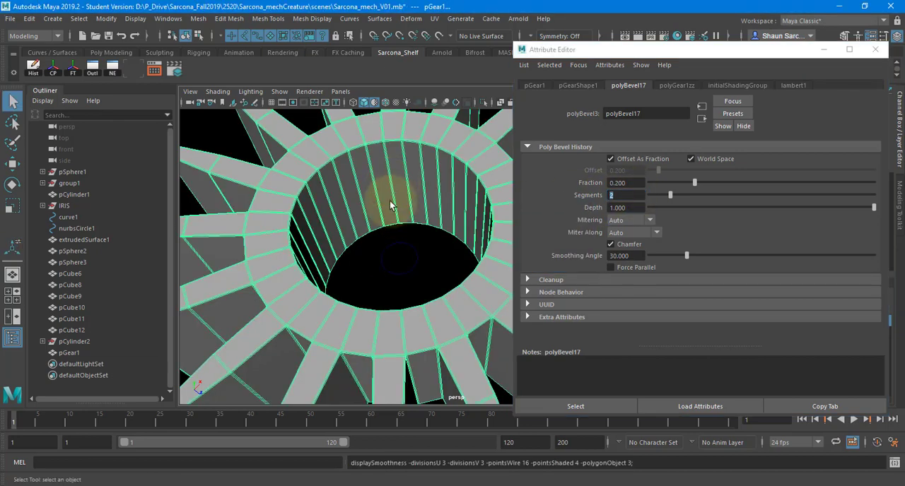
click(368, 267)
alt+drag(393, 208, 459, 246)
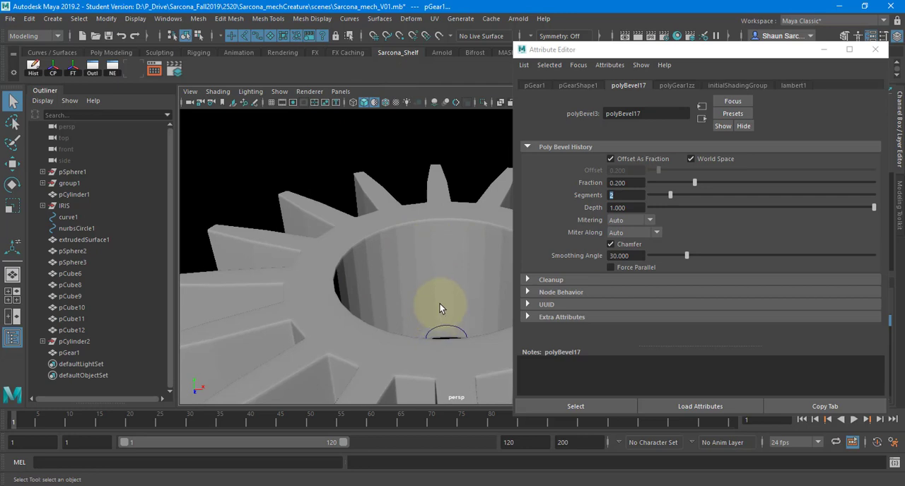
Delete the test gear beneath the creature and save the scene.
scroll(419, 279, down, 10)
alt+drag(432, 282, 383, 304)
key(Delete)
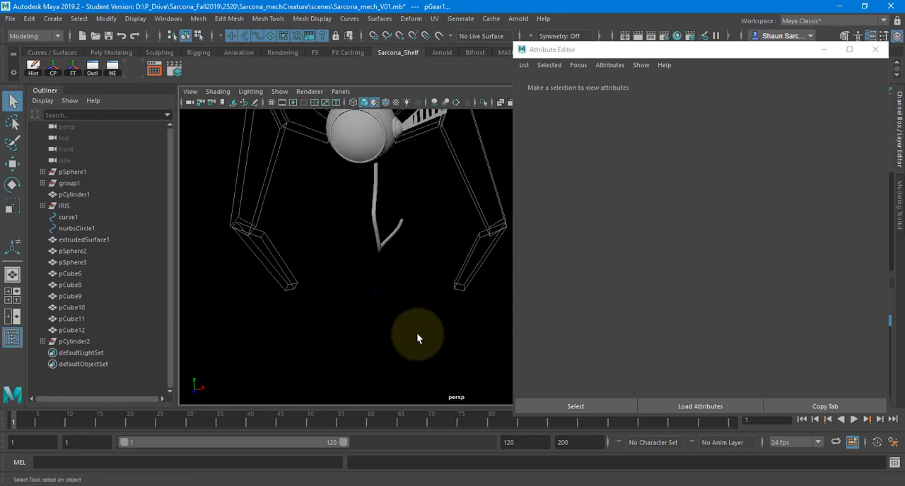
key(ctrl+s)
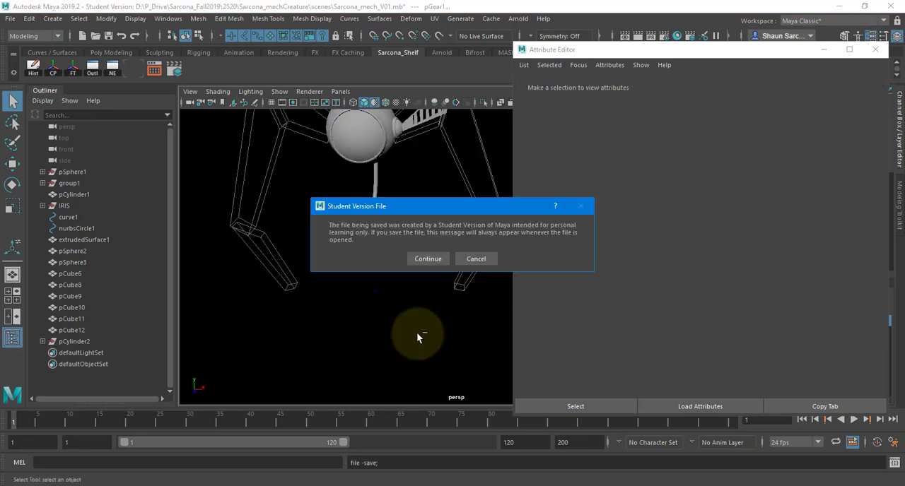